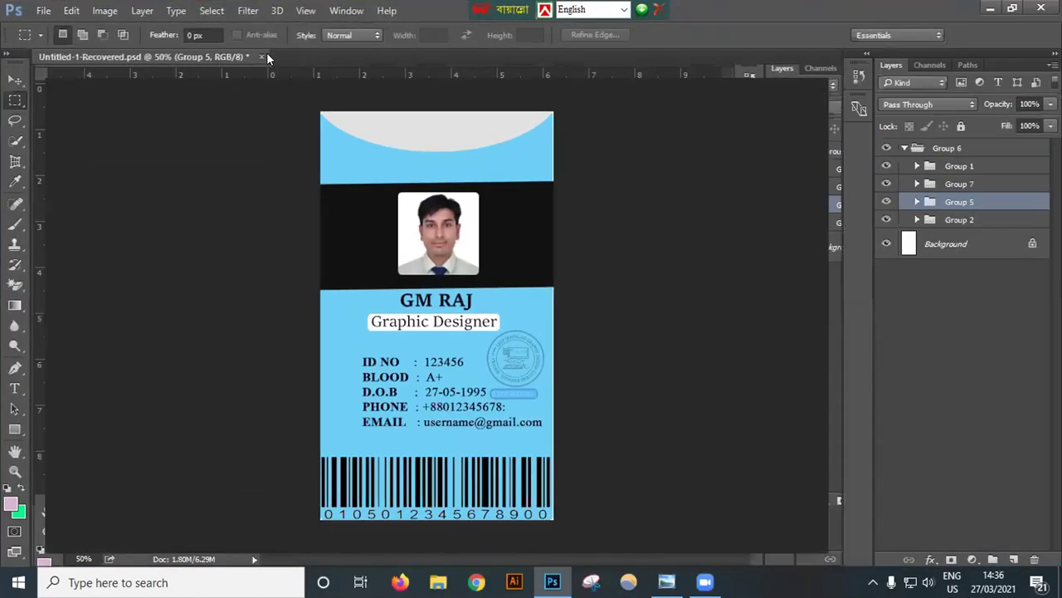
Step: Close the ID card document Untitled-1-Recovered.psd without saving the changes
{"action": "left_click", "coordinate": [261, 56]}
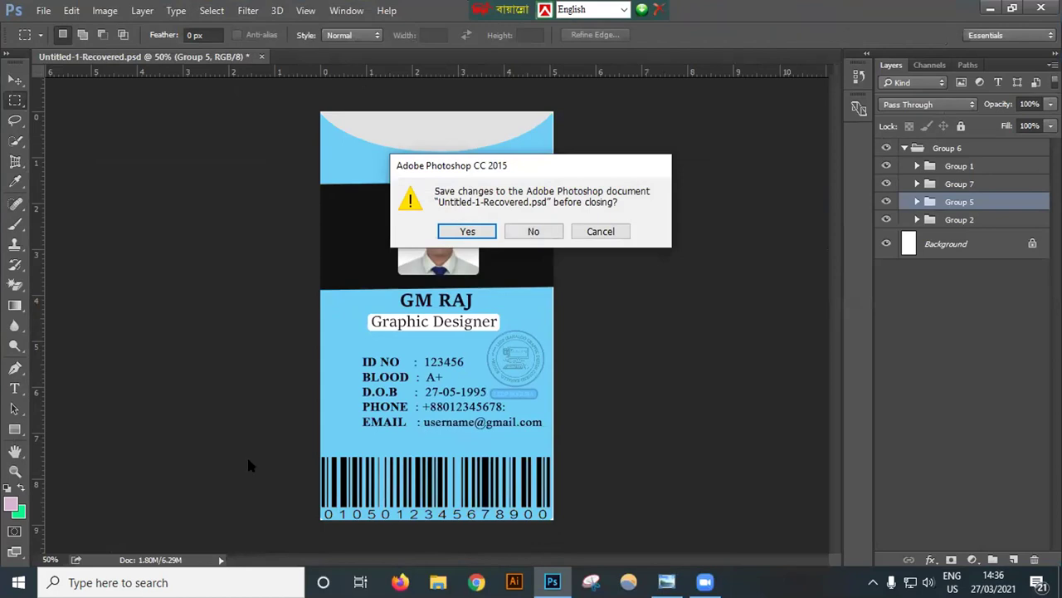
{"action": "key", "text": "n"}
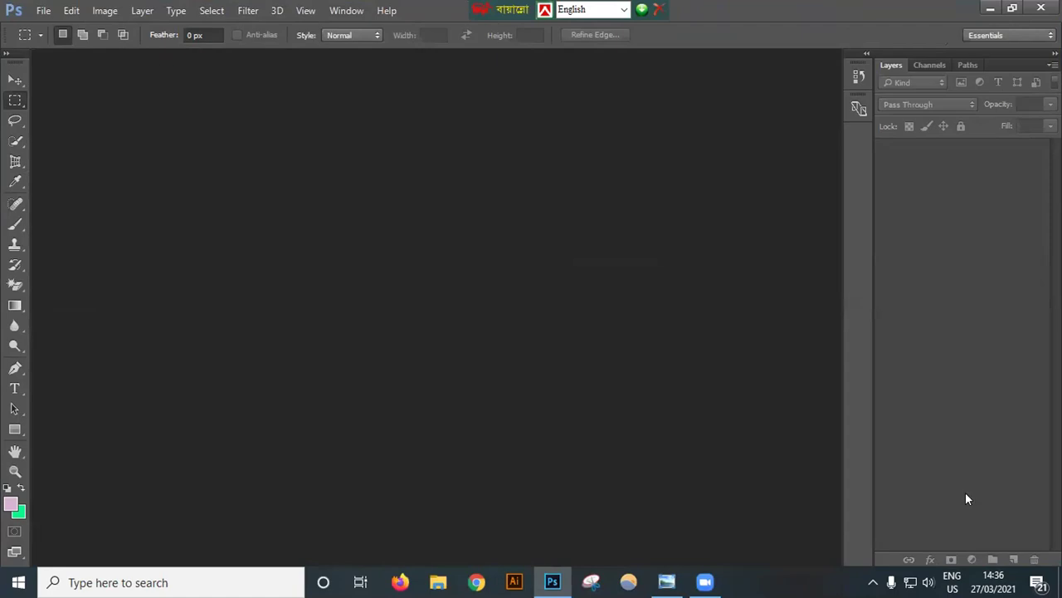
Step: Create a new Mobile App Design document with the iPhone 5 (640, 1136) artboard size
{"action": "left_click", "coordinate": [43, 10]}
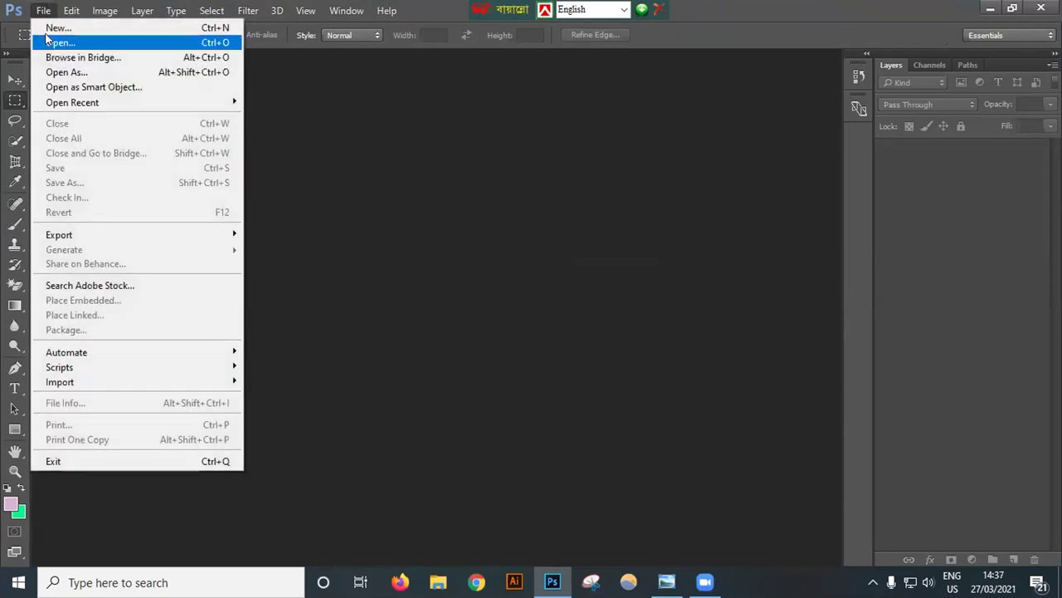
{"action": "left_click", "coordinate": [61, 30]}
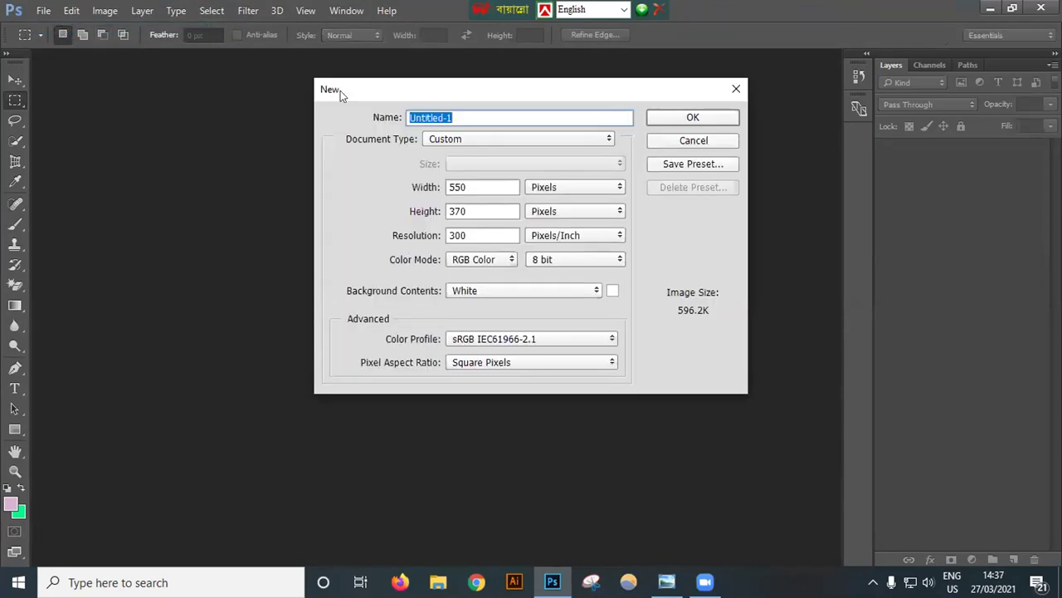
{"action": "left_click", "coordinate": [513, 141]}
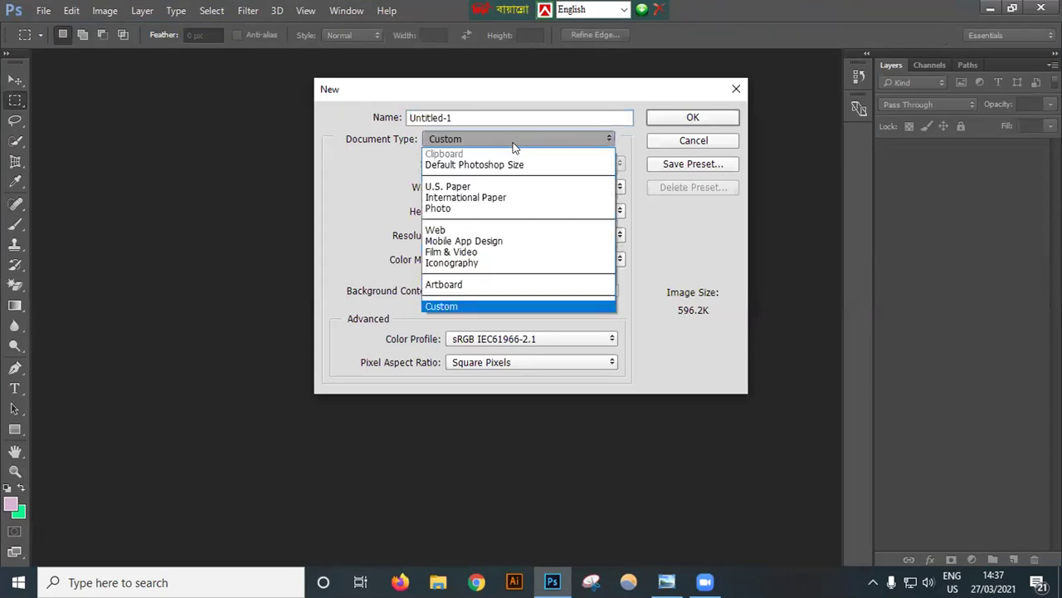
{"action": "left_click", "coordinate": [488, 241]}
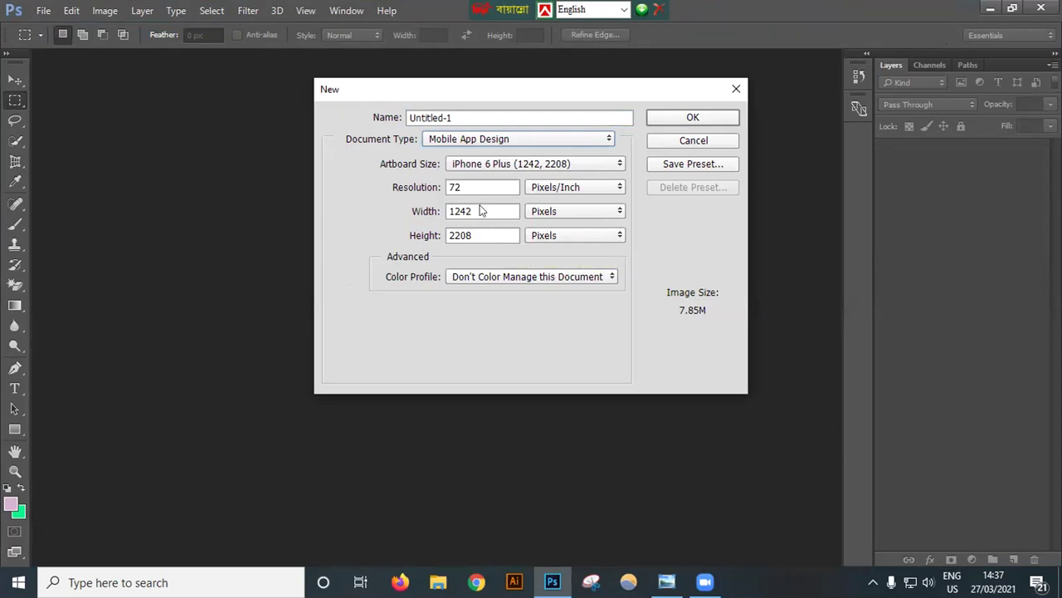
{"action": "left_click", "coordinate": [618, 163]}
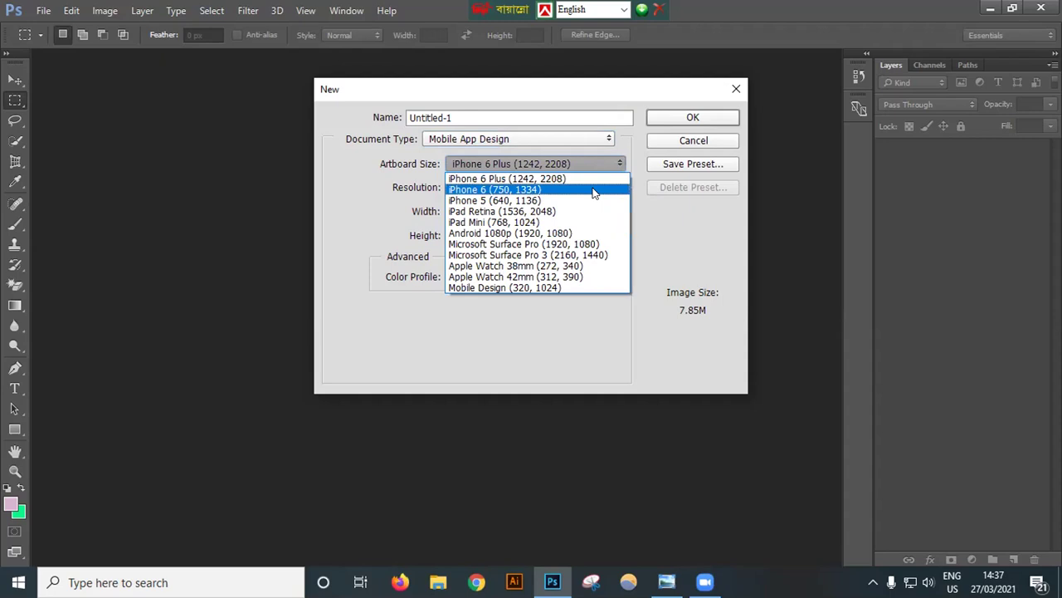
{"action": "left_click", "coordinate": [534, 202]}
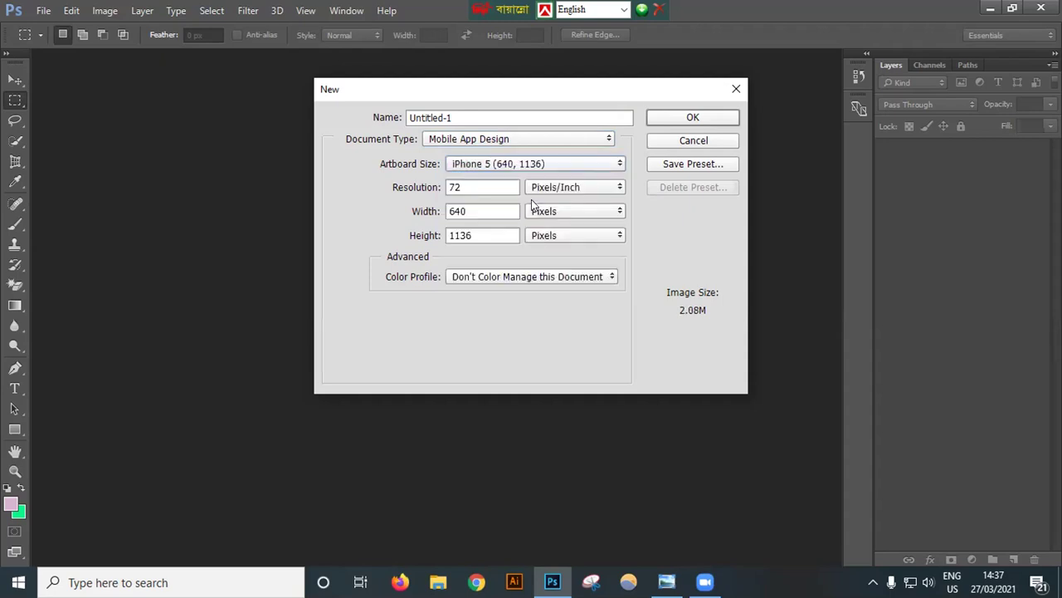
{"action": "left_click", "coordinate": [693, 118]}
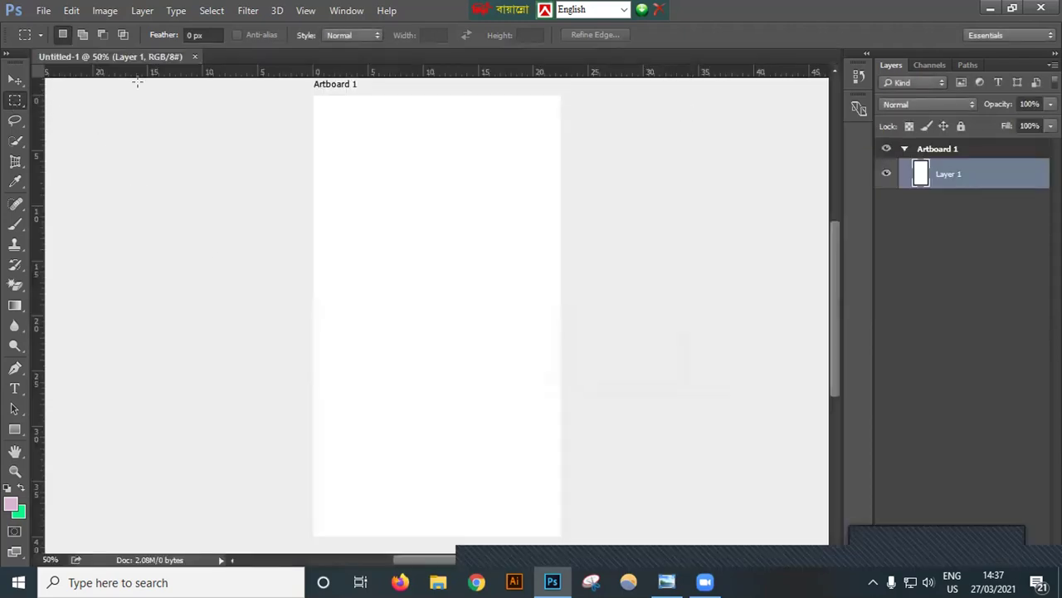
Step: Open the PN879W1 reference image from the desktop in Windows Photo Viewer and place its reduced window beside the artboard
{"action": "left_click", "coordinate": [14, 80]}
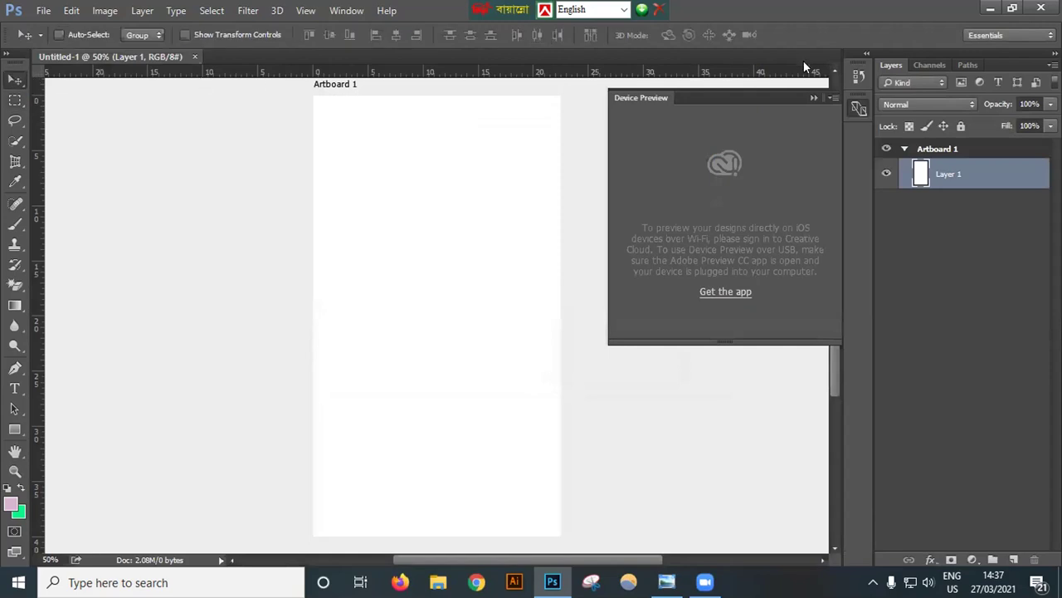
{"action": "left_click", "coordinate": [1011, 7]}
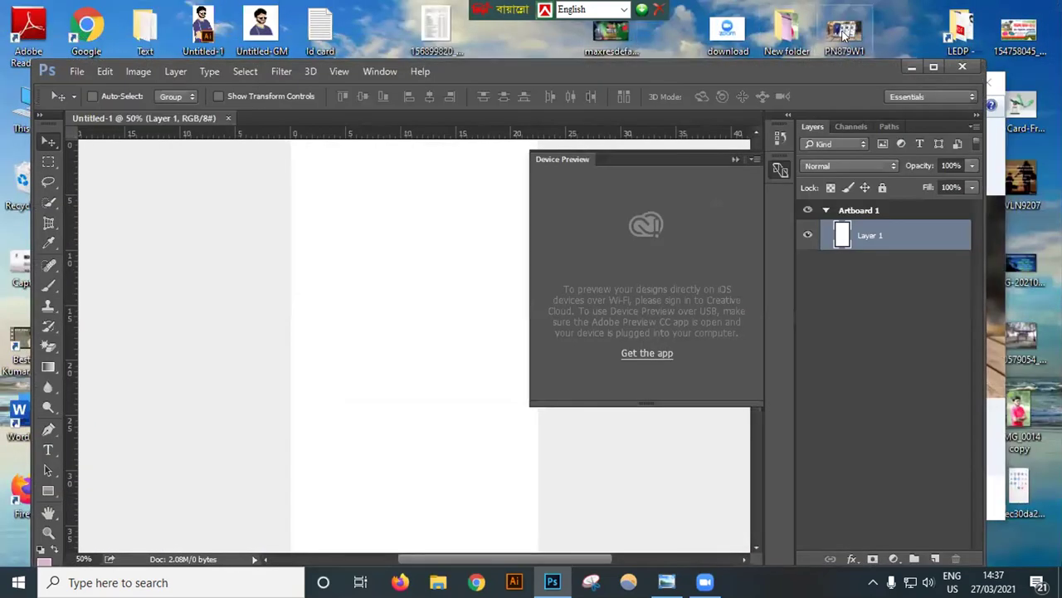
{"action": "double_click", "coordinate": [845, 30]}
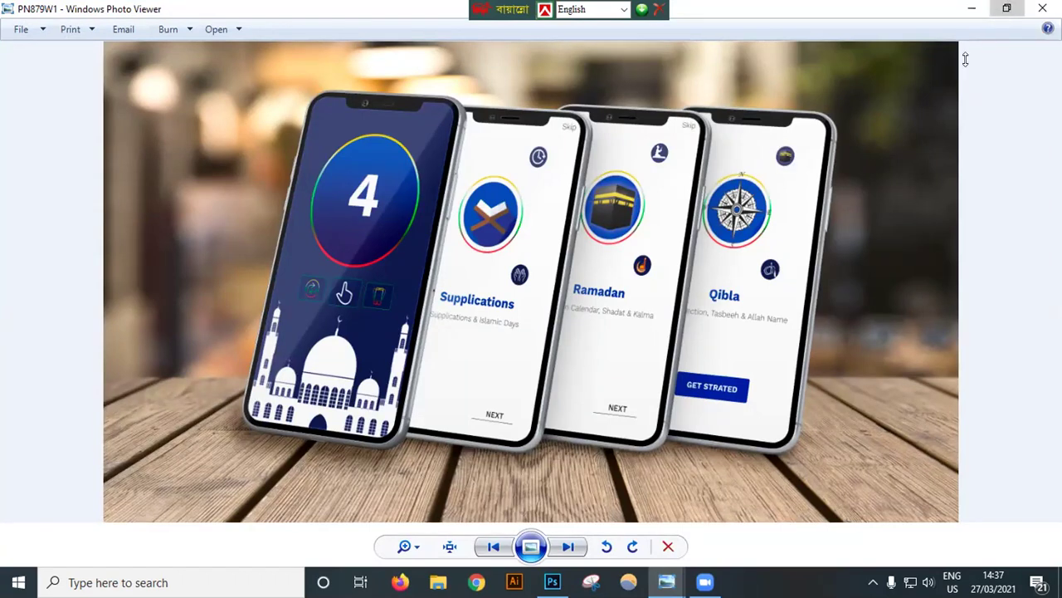
{"action": "left_click", "coordinate": [1007, 7]}
{"action": "left_click_drag", "start_coordinate": [878, 72], "coordinate": [878, 53]}
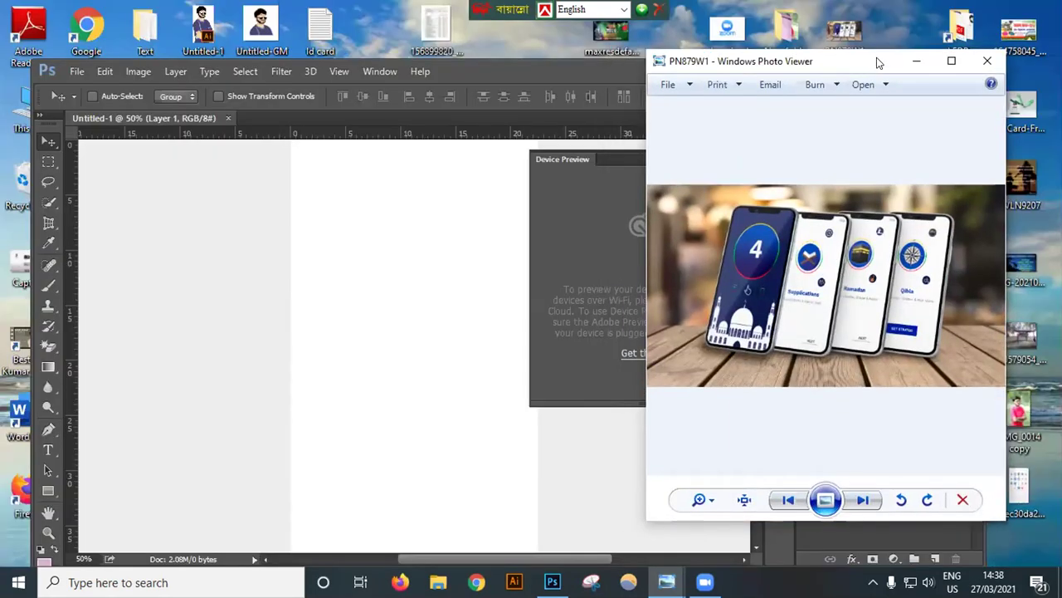
{"action": "right_click", "coordinate": [551, 30]}
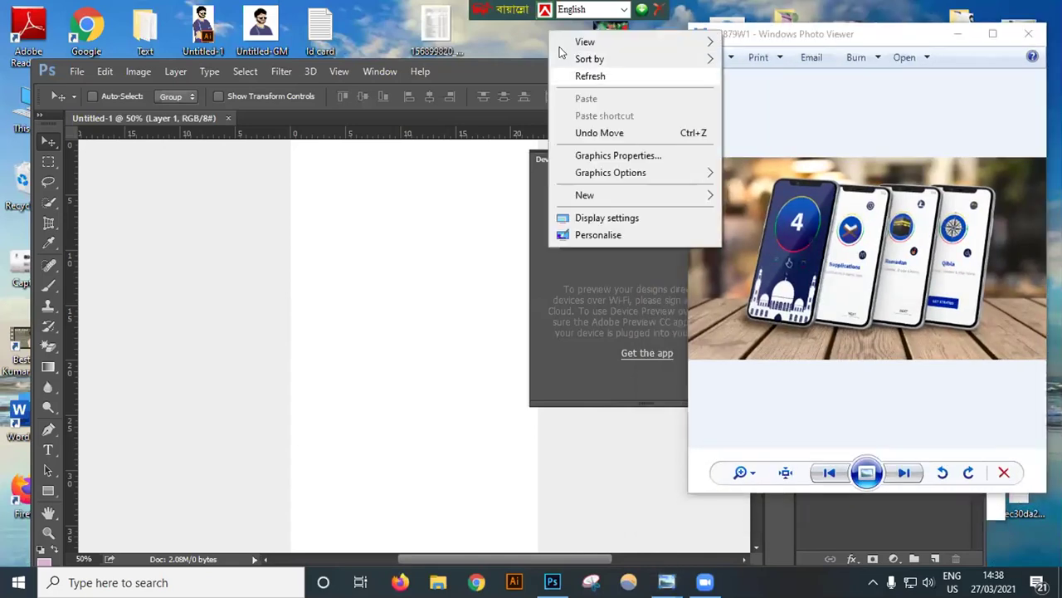
{"action": "left_click", "coordinate": [586, 77]}
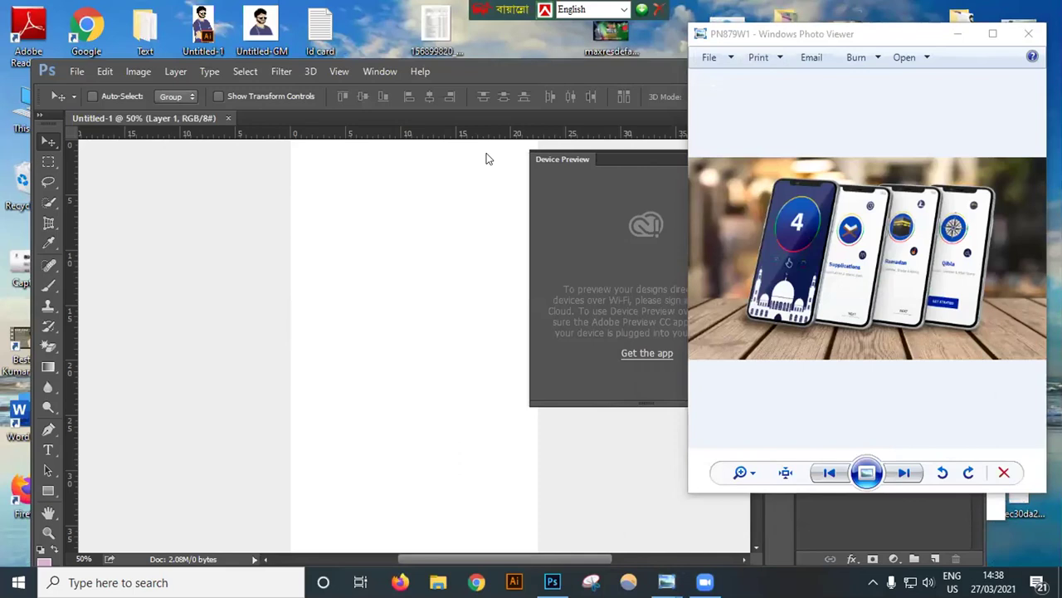
{"action": "right_click", "coordinate": [498, 43]}
{"action": "left_click", "coordinate": [601, 94]}
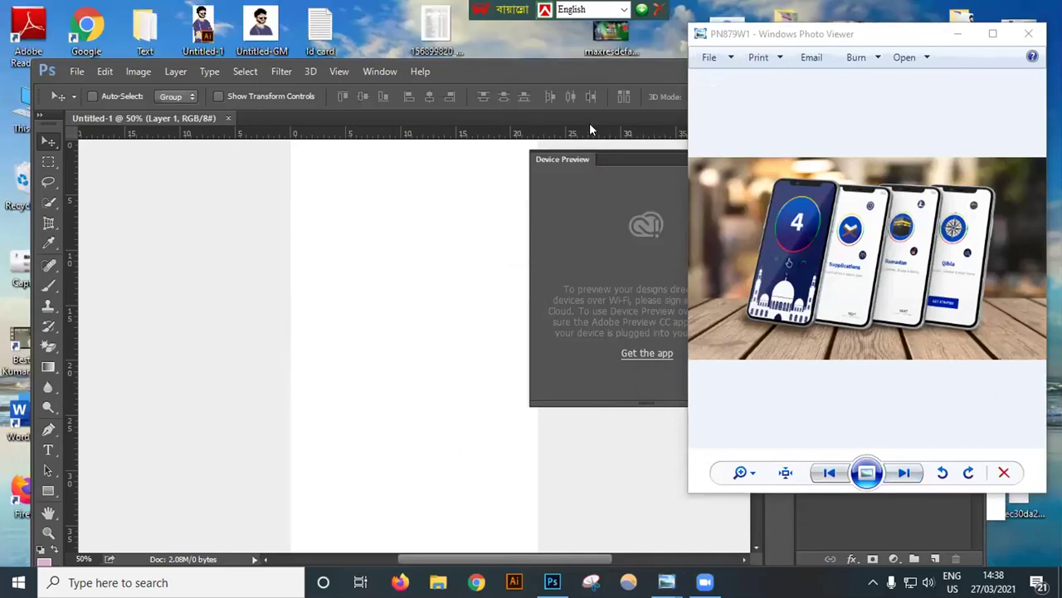
{"action": "left_click_drag", "start_coordinate": [563, 67], "coordinate": [623, 56]}
{"action": "left_click", "coordinate": [585, 63]}
{"action": "left_click", "coordinate": [789, 37]}
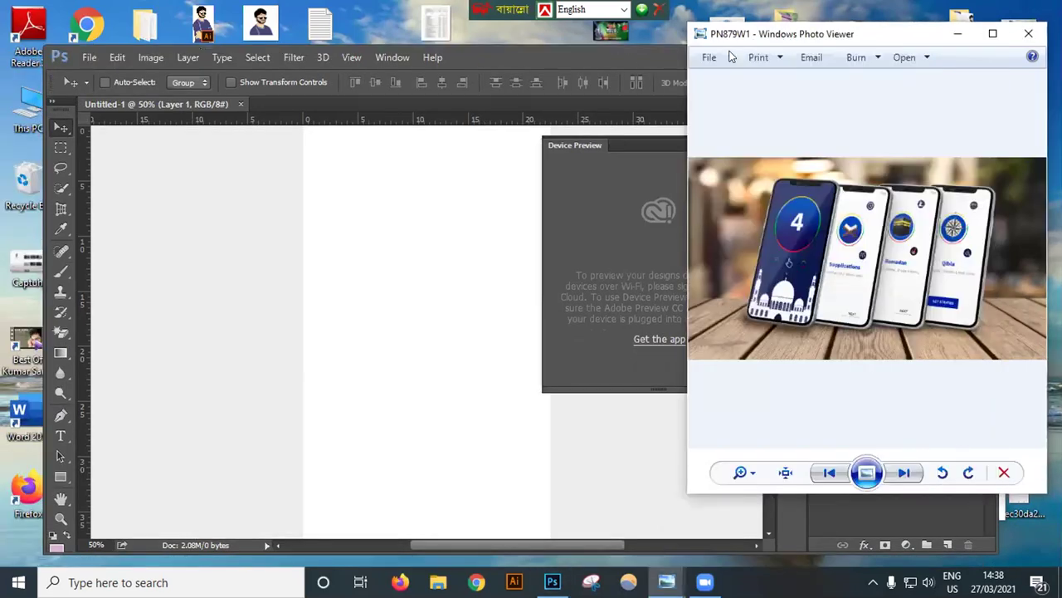
Step: Maximize the Photoshop window and set the shape tool to Rounded Rectangle, returning to the Move tool
{"action": "double_click", "coordinate": [540, 50]}
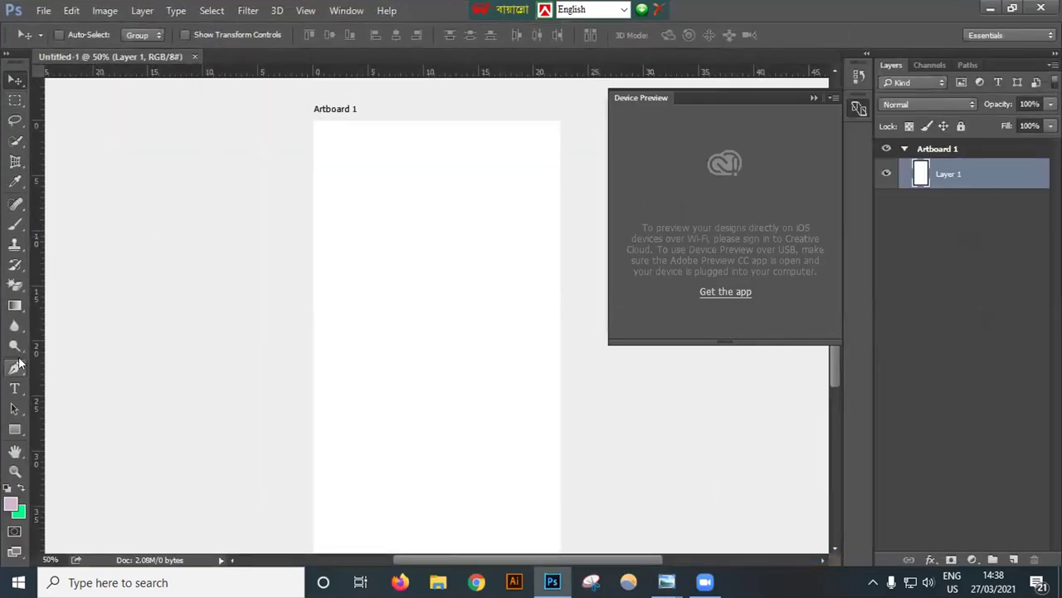
{"action": "left_click", "coordinate": [21, 429]}
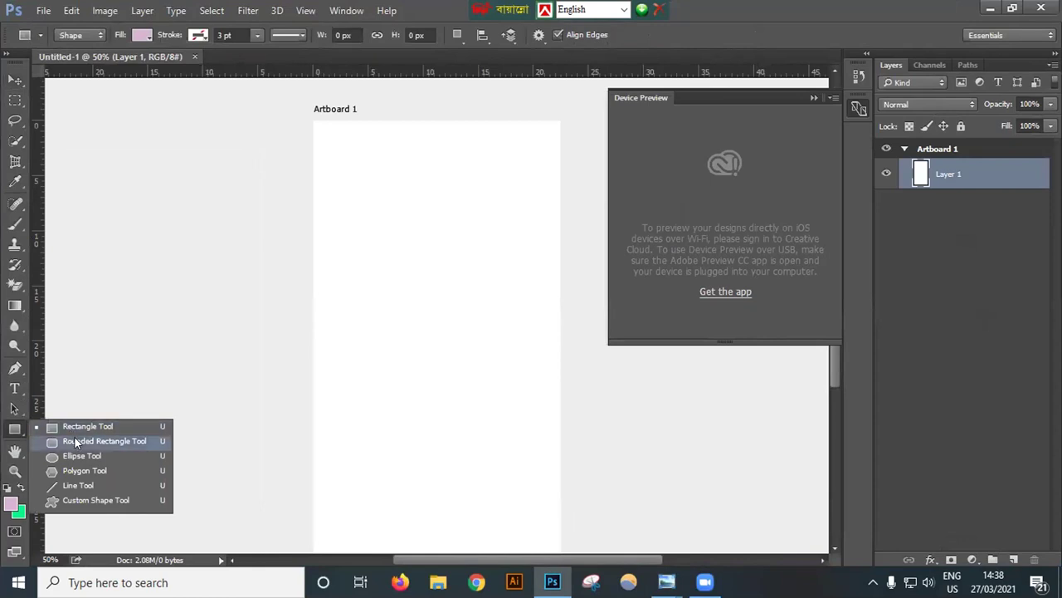
{"action": "left_click", "coordinate": [81, 440]}
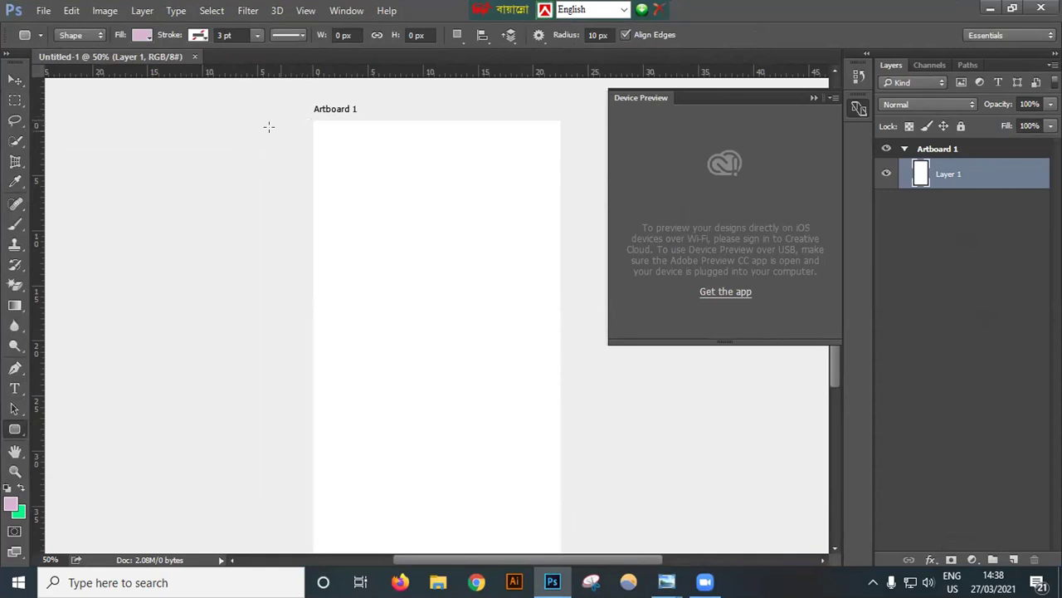
{"action": "left_click", "coordinate": [15, 80]}
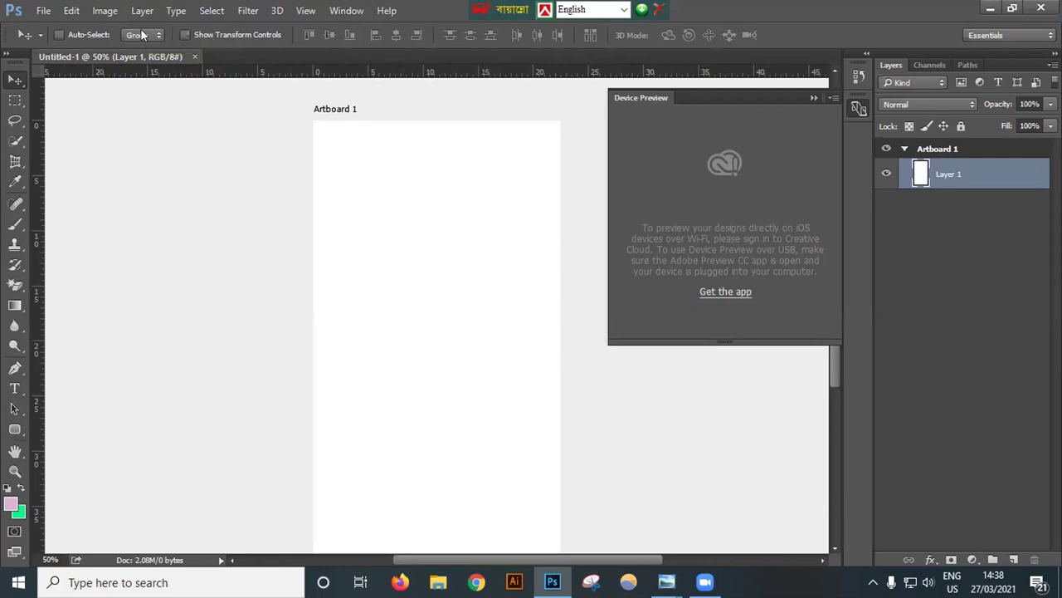
Step: Close the Device Preview panel and set the area around the artboard to Dark Gray
{"action": "left_click_drag", "start_coordinate": [749, 95], "coordinate": [756, 107]}
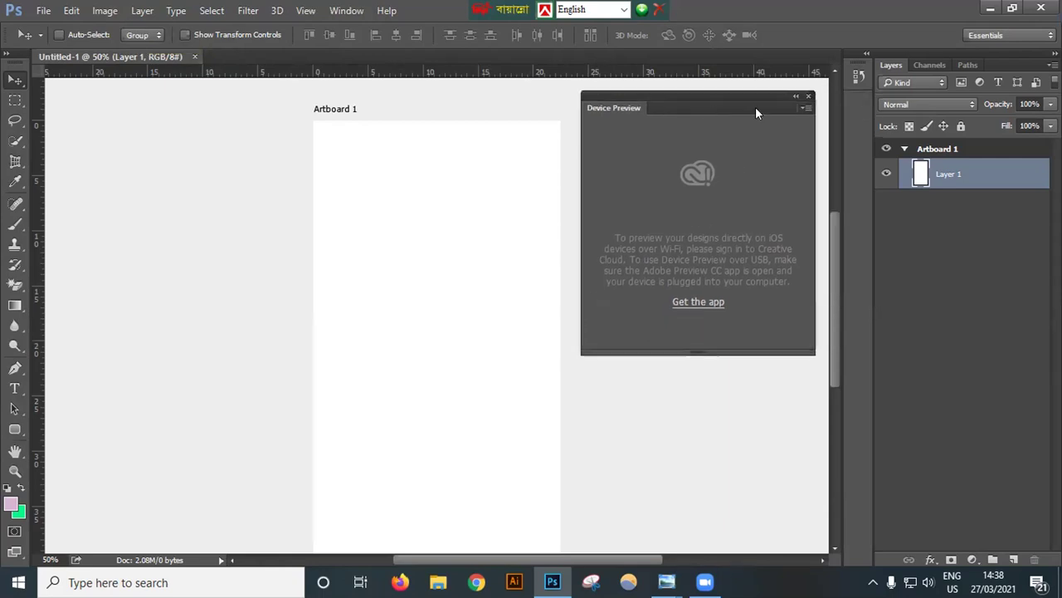
{"action": "left_click", "coordinate": [809, 96]}
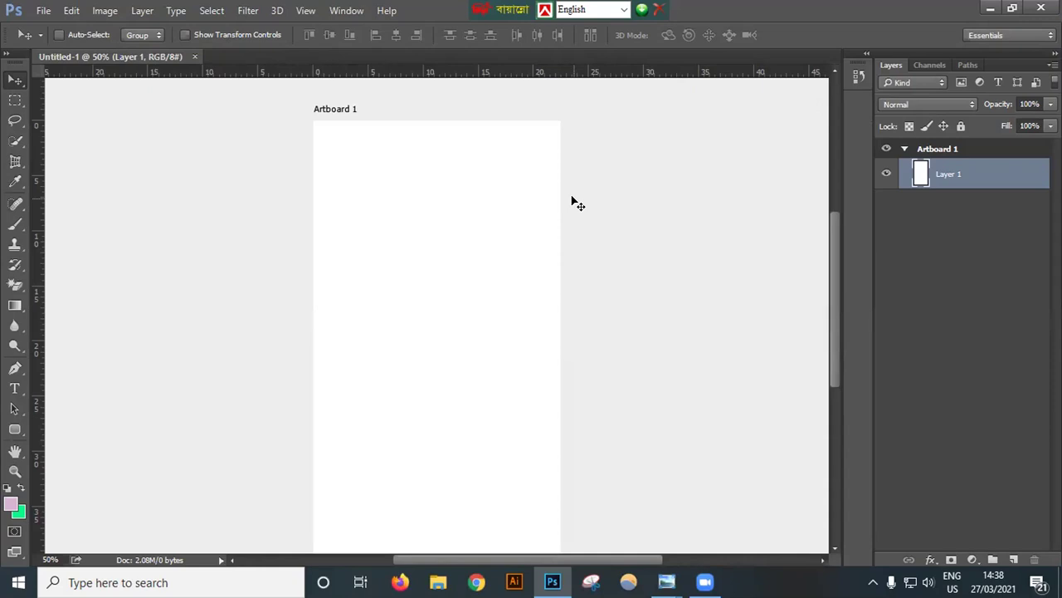
{"action": "right_click", "coordinate": [623, 129]}
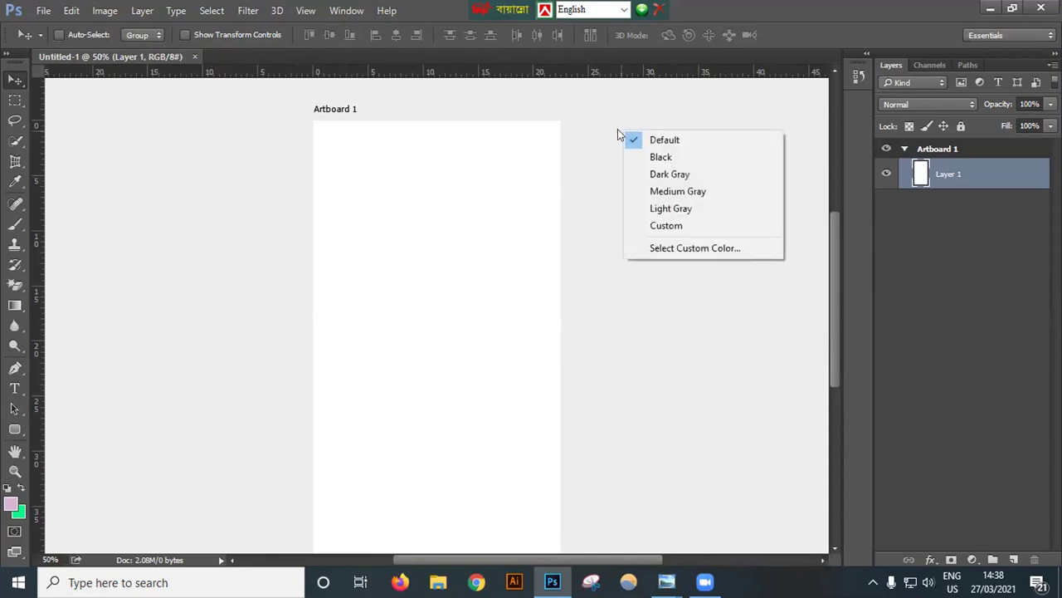
{"action": "left_click", "coordinate": [641, 175]}
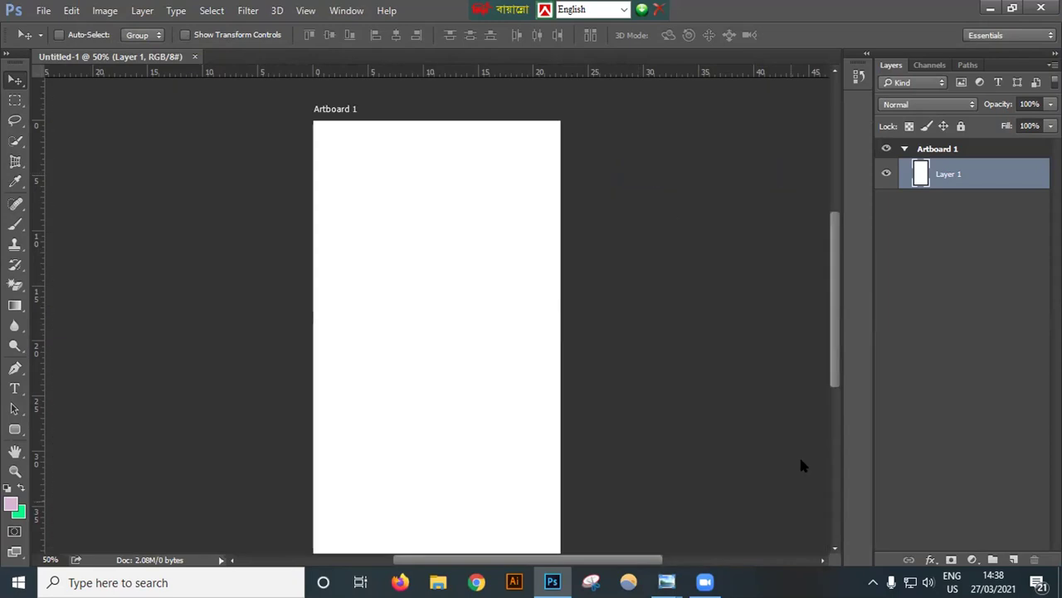
Step: Draw a rounded rectangle about 638 by 1136 px with 10 px corners over the whole artboard and fill it dark blue
{"action": "left_click", "coordinate": [15, 430]}
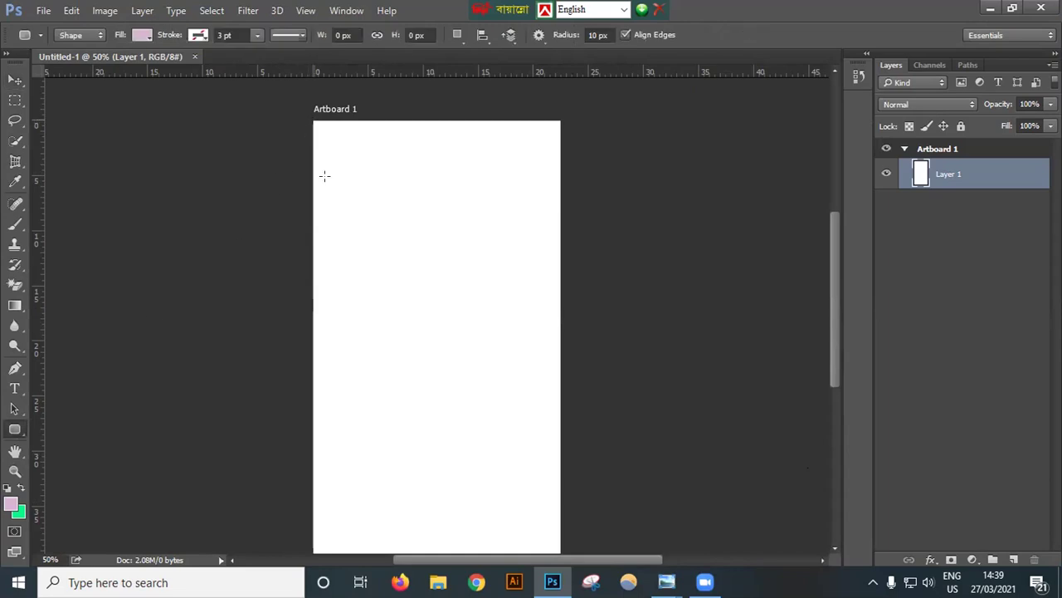
{"action": "left_click_drag", "start_coordinate": [325, 175], "coordinate": [555, 532]}
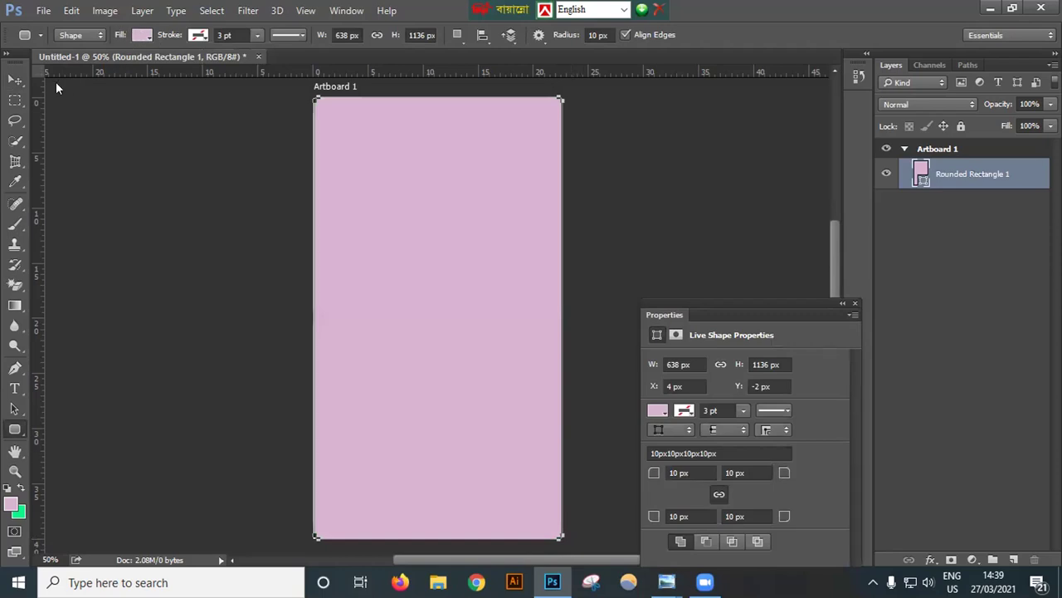
{"action": "left_click", "coordinate": [141, 35]}
{"action": "left_click", "coordinate": [161, 114]}
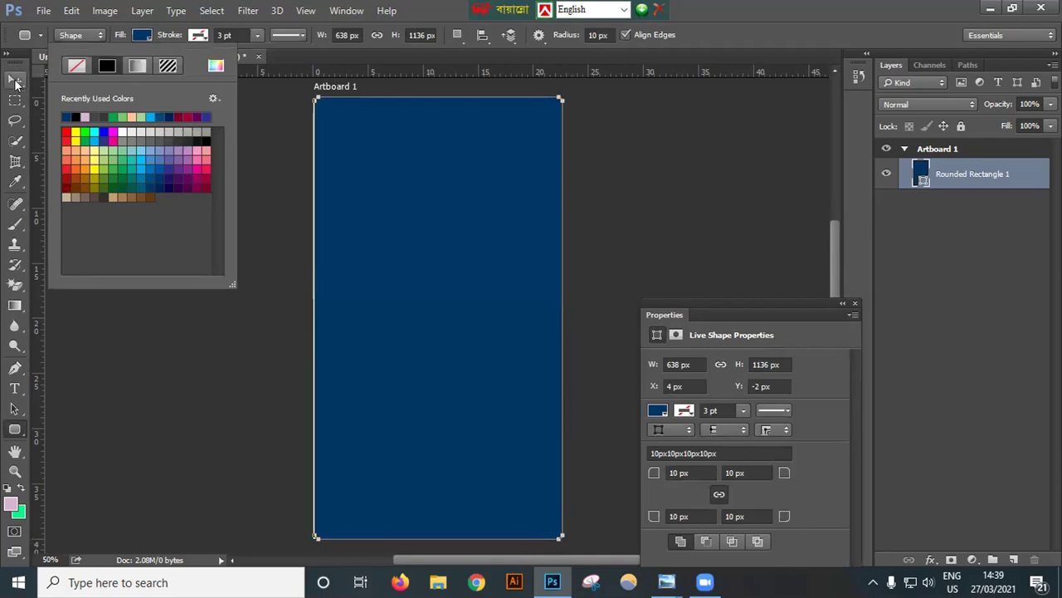
{"action": "left_click", "coordinate": [15, 81]}
{"action": "left_click", "coordinate": [15, 81]}
Step: Compare the blue artboard with the PN879W1 reference image in Windows Photo Viewer
{"action": "double_click", "coordinate": [873, 8]}
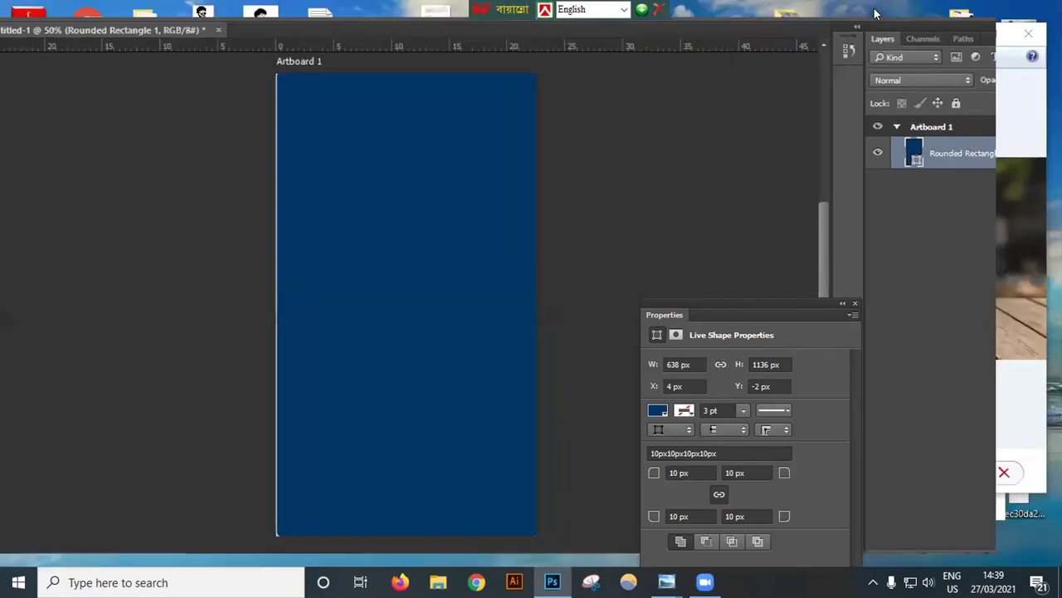
{"action": "left_click", "coordinate": [800, 108]}
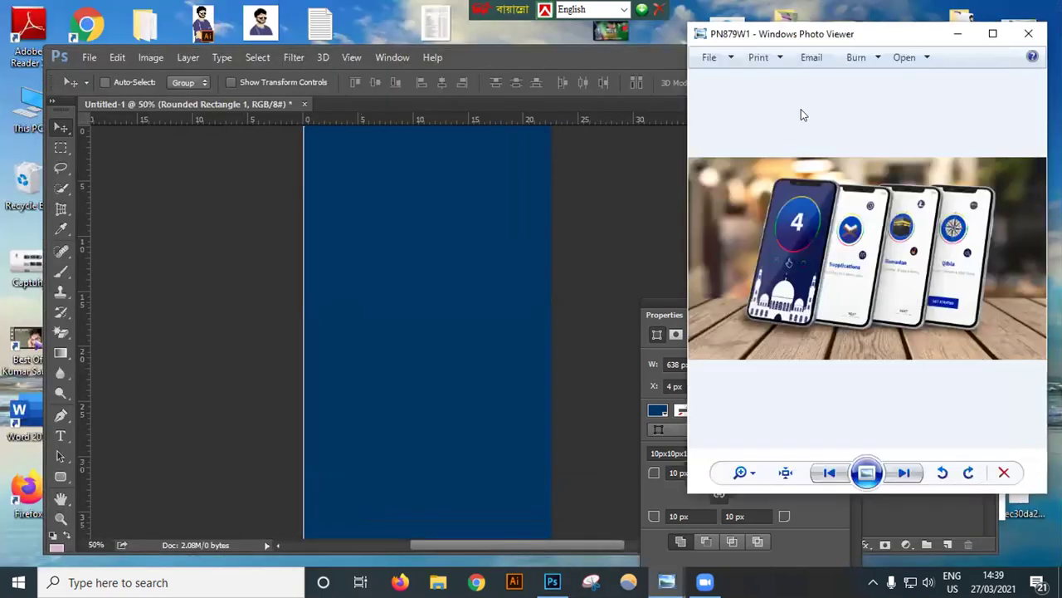
{"action": "double_click", "coordinate": [604, 54]}
{"action": "double_click", "coordinate": [848, 13]}
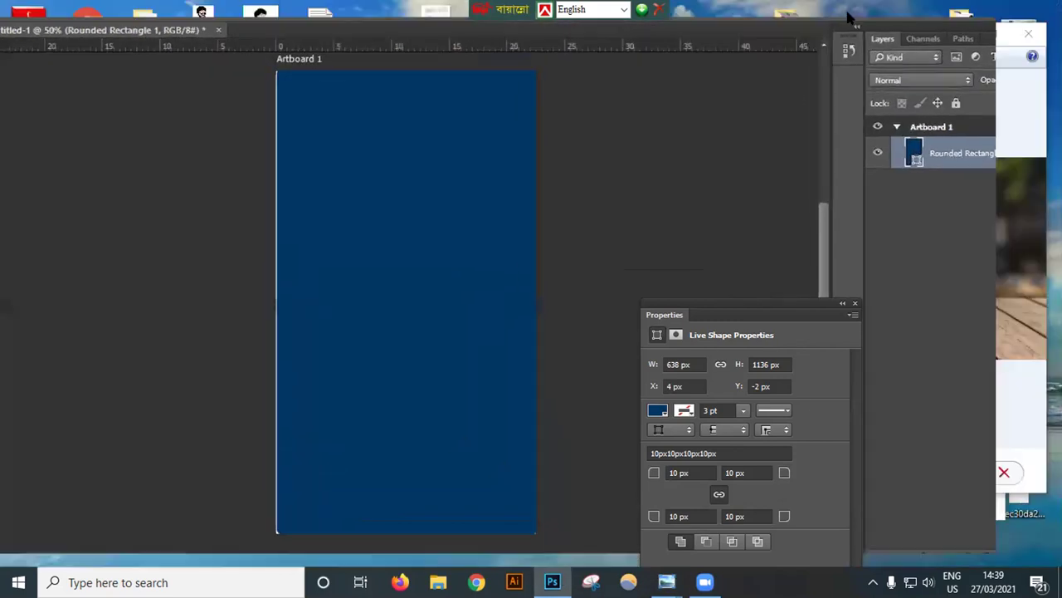
{"action": "left_click", "coordinate": [872, 35]}
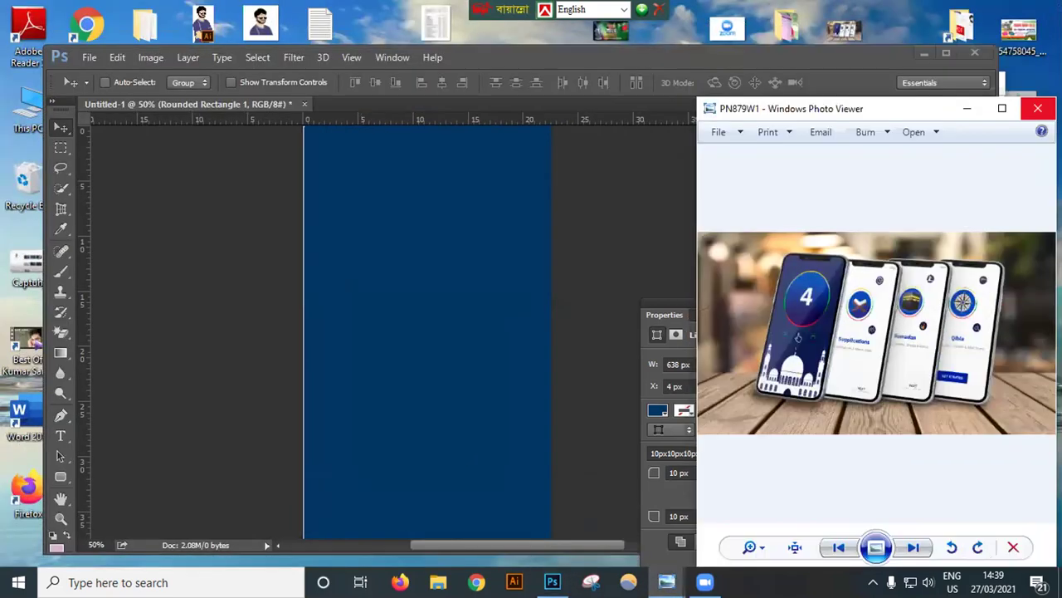
Step: Close Windows Photo Viewer and open PN879W1.jpg from the desktop in Photoshop as a separate document
{"action": "left_click", "coordinate": [1029, 34]}
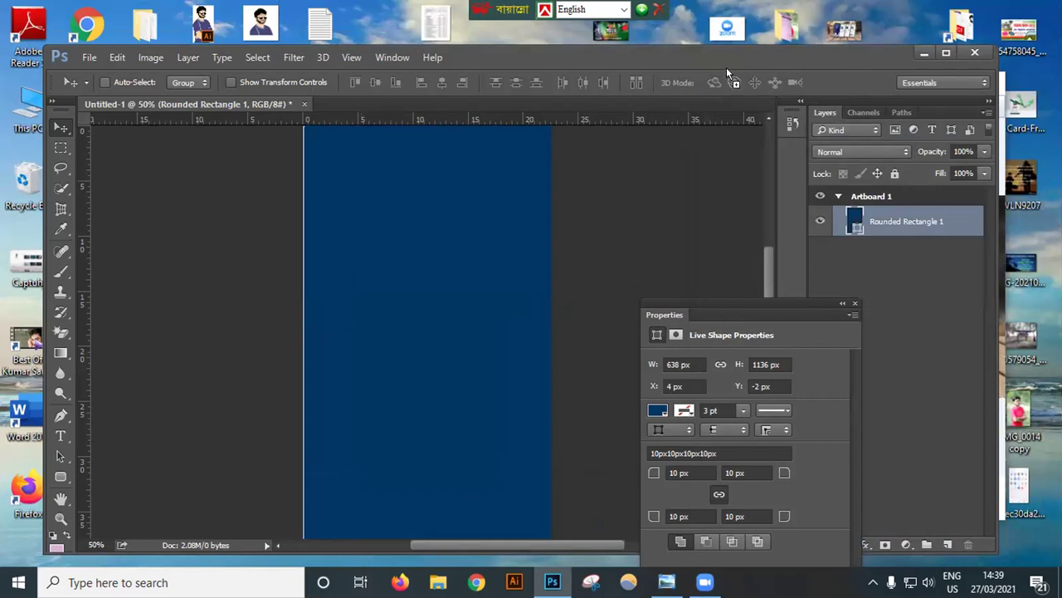
{"action": "left_click_drag", "start_coordinate": [709, 57], "coordinate": [709, 57]}
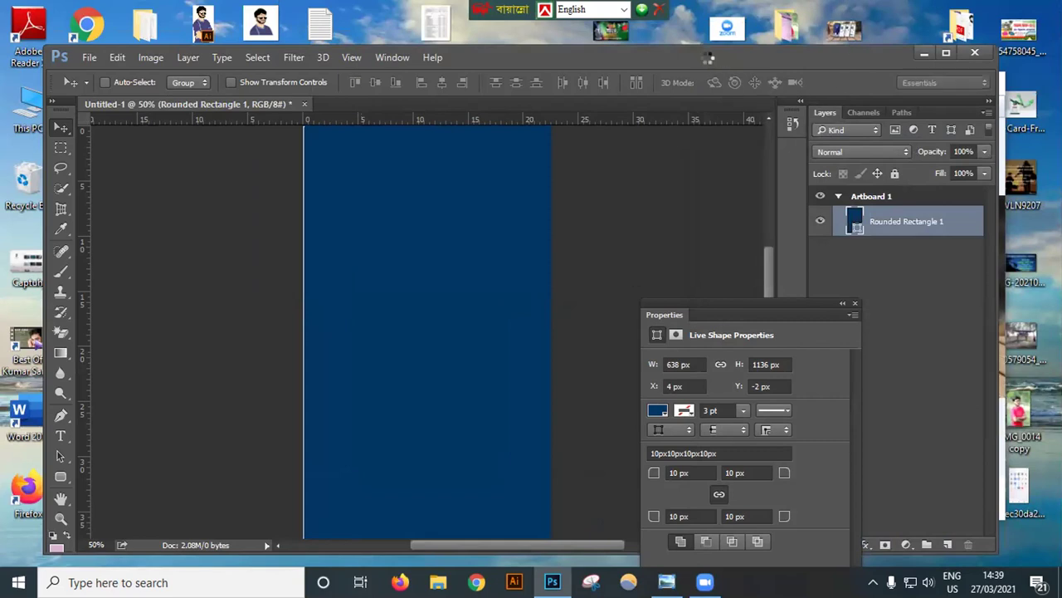
{"action": "double_click", "coordinate": [769, 45]}
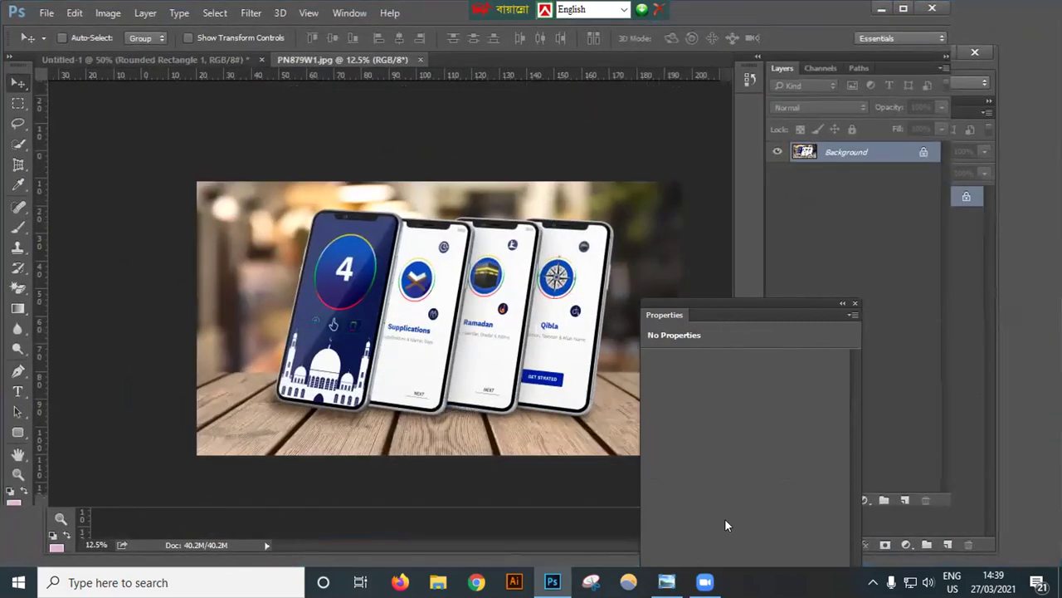
Step: Nudge the blue rounded rectangle in Untitled-1 to X 2 px and compare it with the PN879W1.jpg document
{"action": "left_click", "coordinate": [177, 57]}
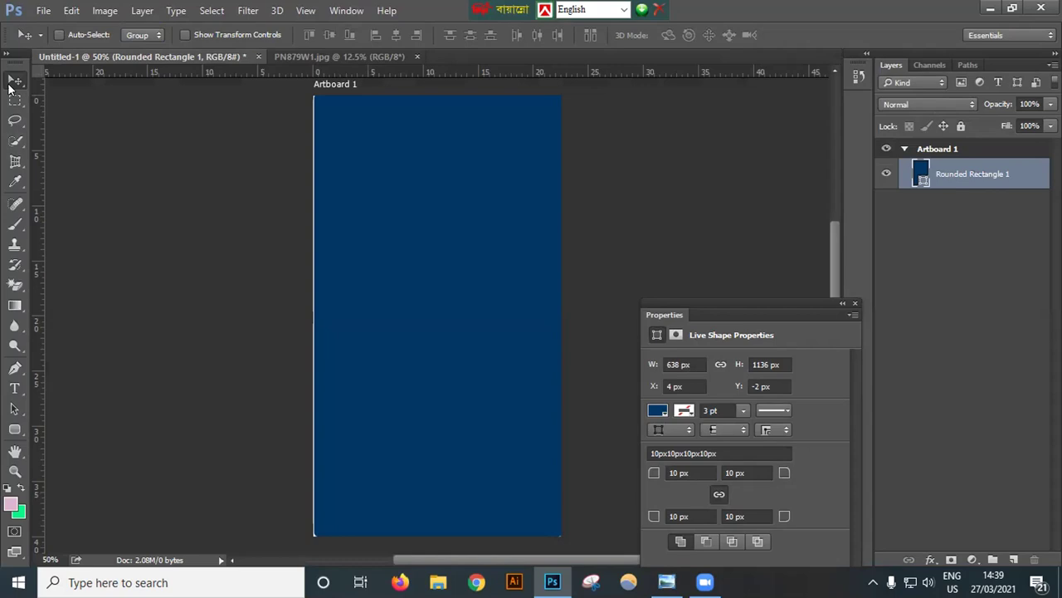
{"action": "key", "text": "ctrl+t"}
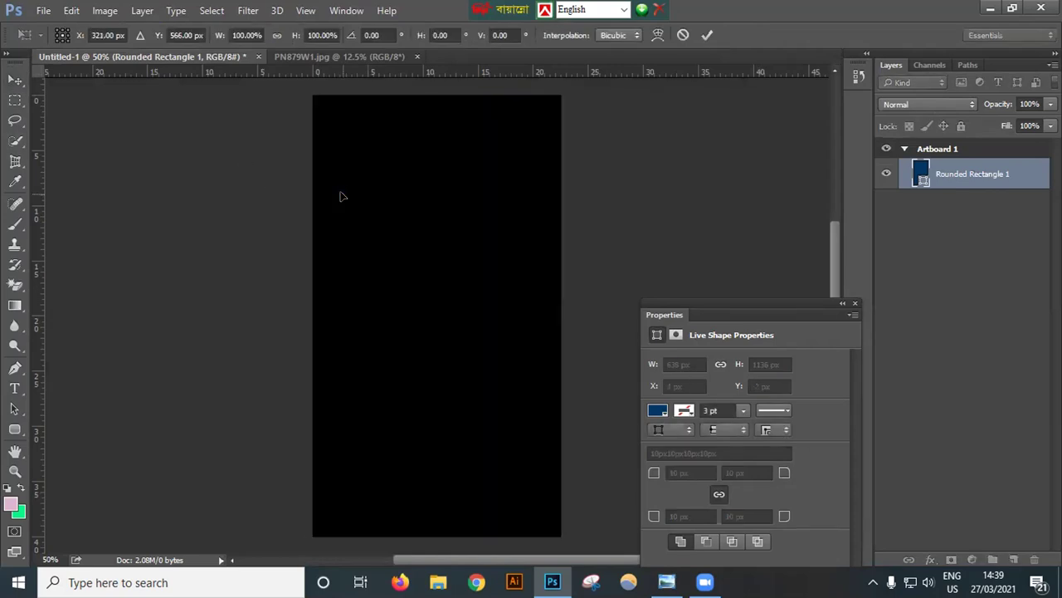
{"action": "left_click", "coordinate": [706, 35]}
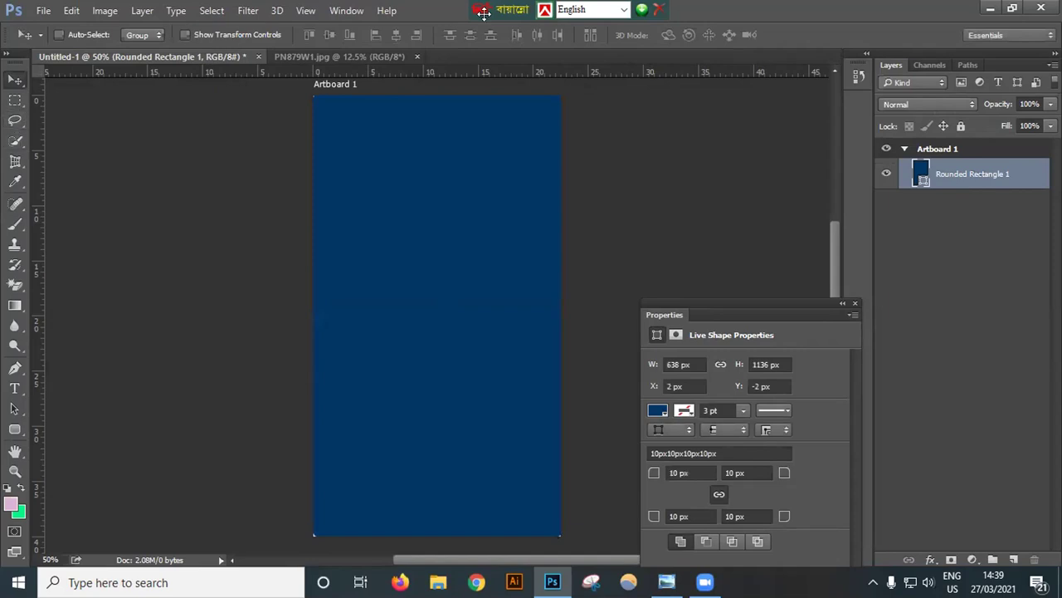
{"action": "left_click", "coordinate": [327, 56]}
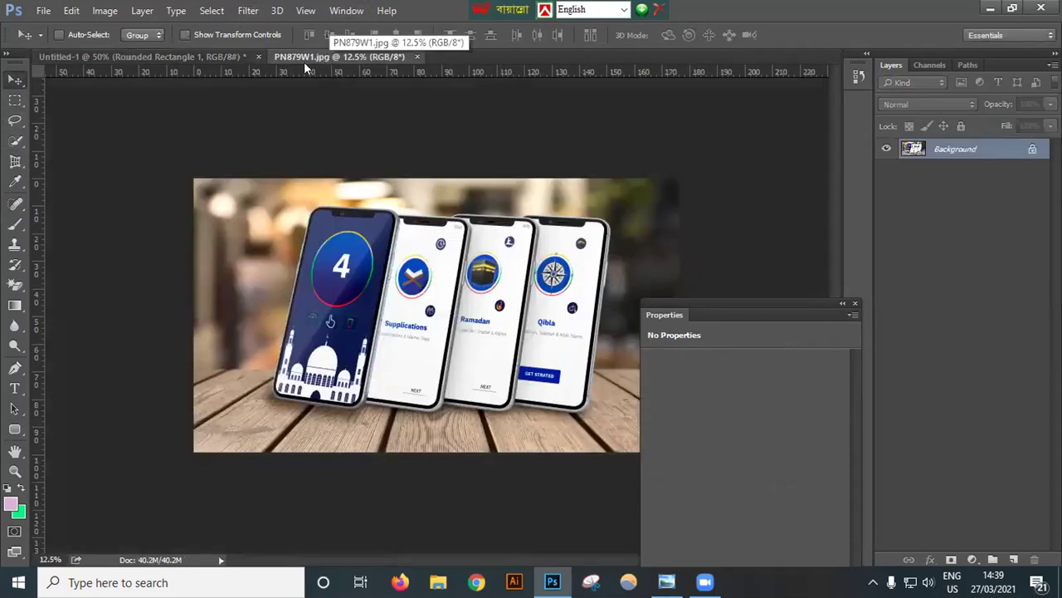
{"action": "left_click", "coordinate": [225, 57]}
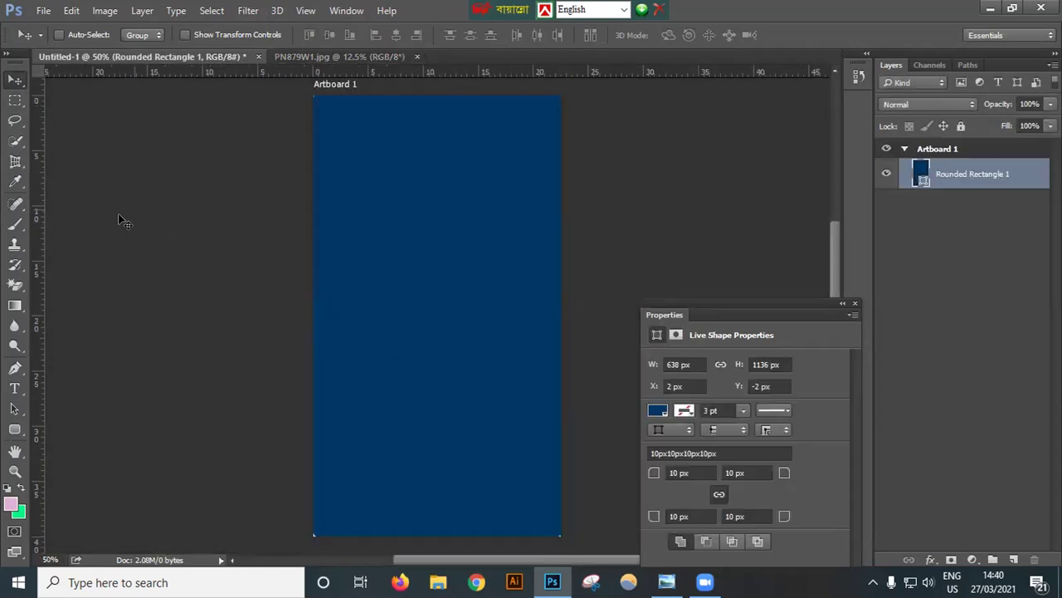
Step: Draw a circle about 230 by 230 px with the Ellipse tool in the artboard's upper half, at about X 250, Y 320 px
{"action": "left_click", "coordinate": [16, 429]}
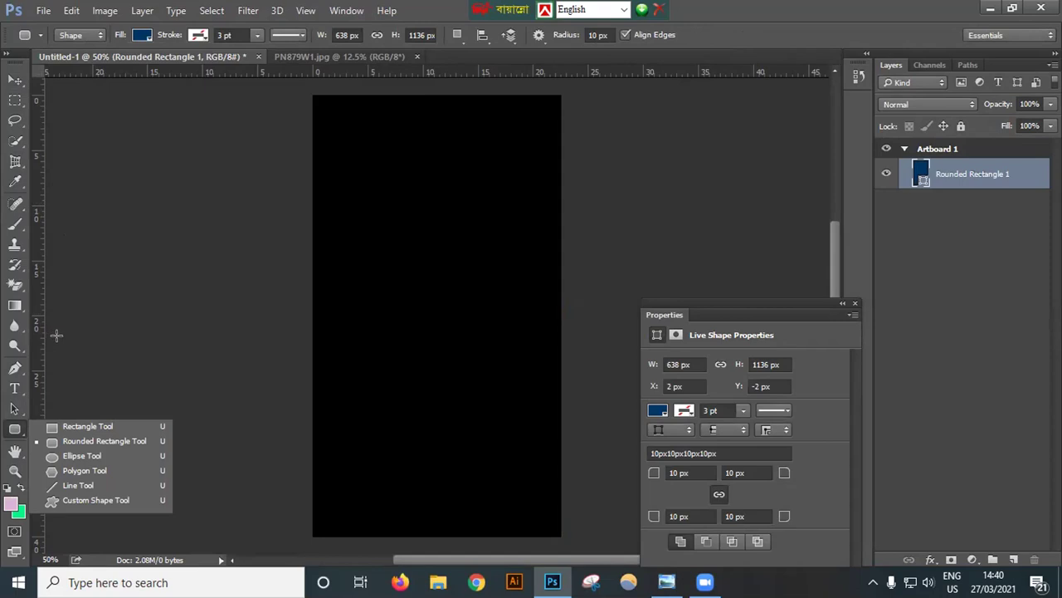
{"action": "left_click", "coordinate": [65, 456]}
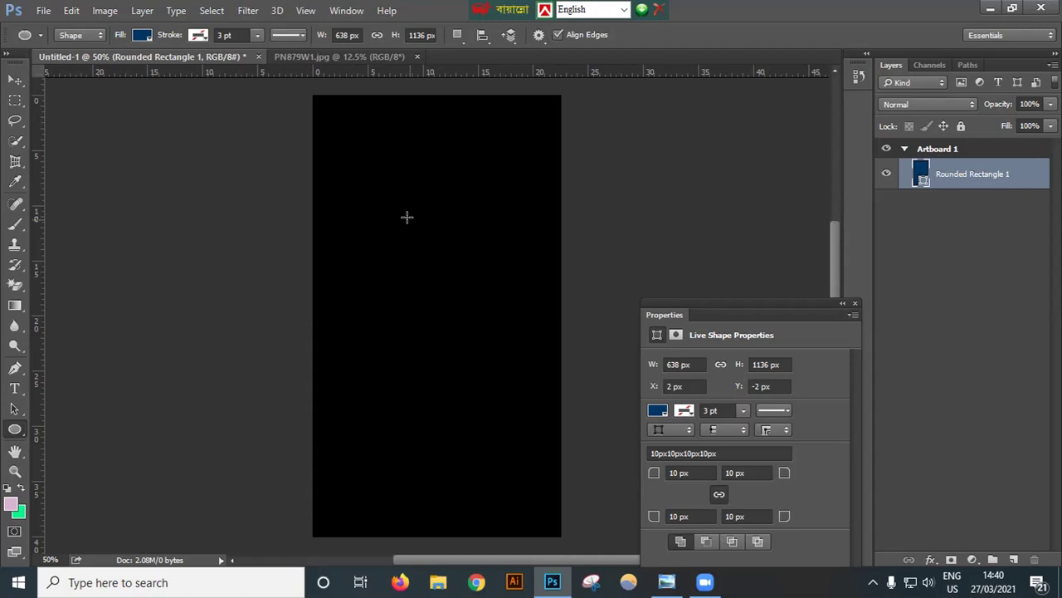
{"action": "left_click_drag", "start_coordinate": [409, 219], "coordinate": [500, 448]}
Step: Try to reposition the circle with Free Transform on the Rounded Rectangle 1 layer, and undo the move
{"action": "key", "text": "v"}
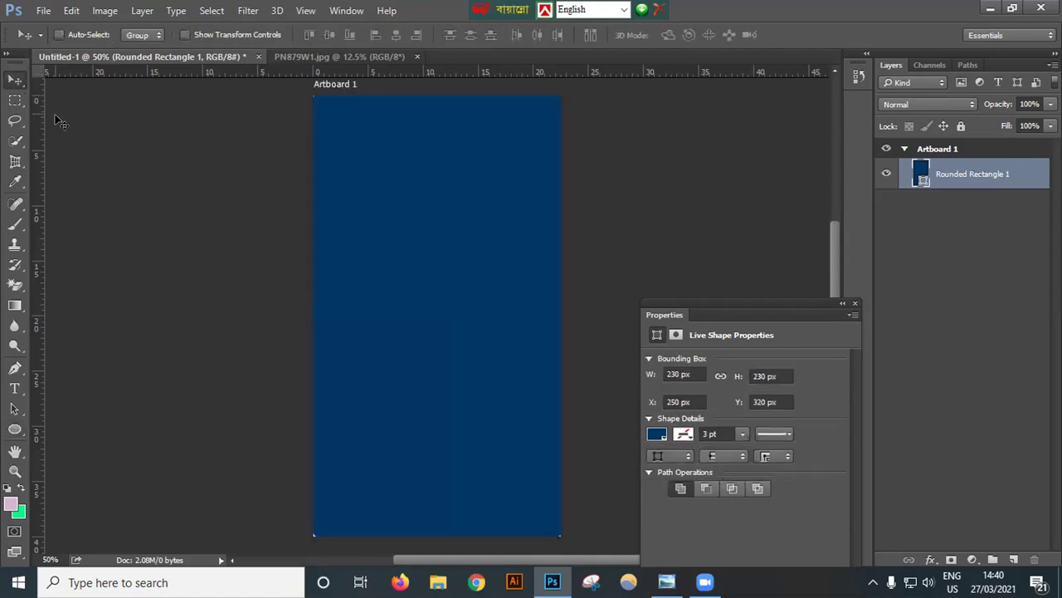
{"action": "key", "text": "ctrl+t"}
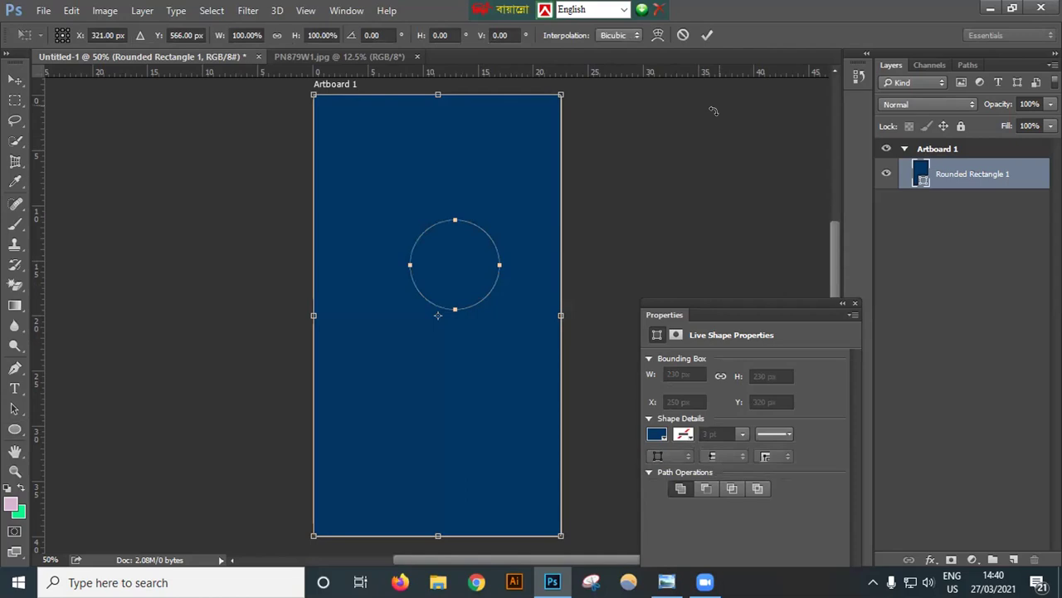
{"action": "left_click", "coordinate": [705, 34]}
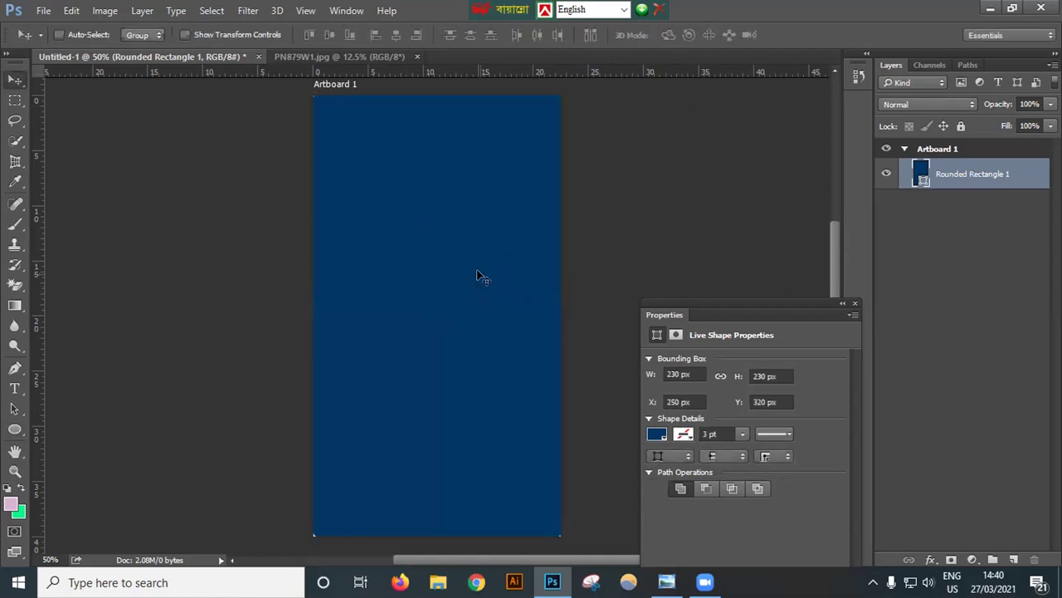
{"action": "key", "text": "ctrl+t"}
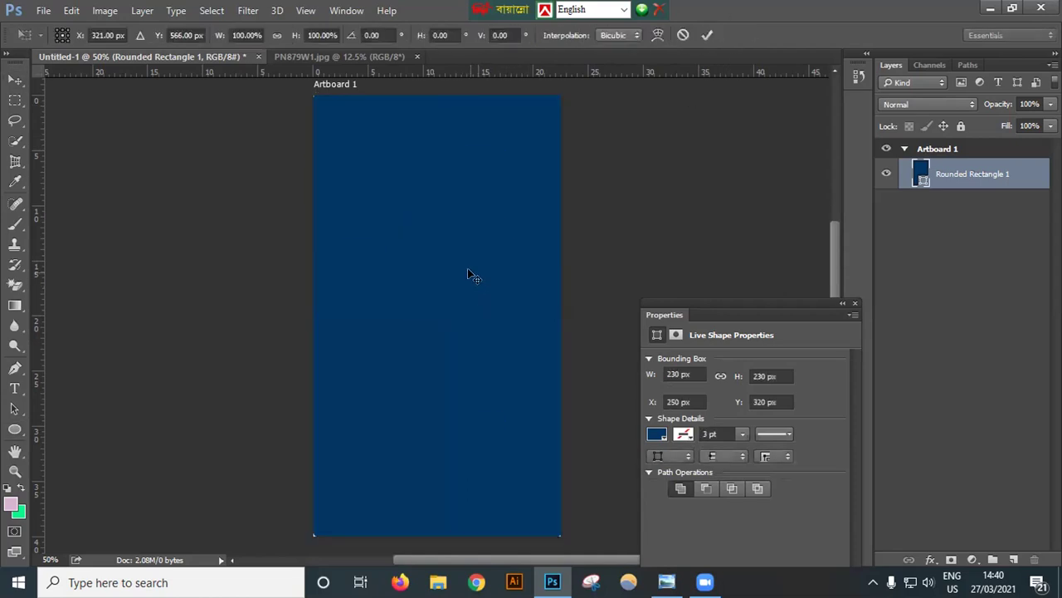
{"action": "left_click_drag", "start_coordinate": [434, 297], "coordinate": [419, 271]}
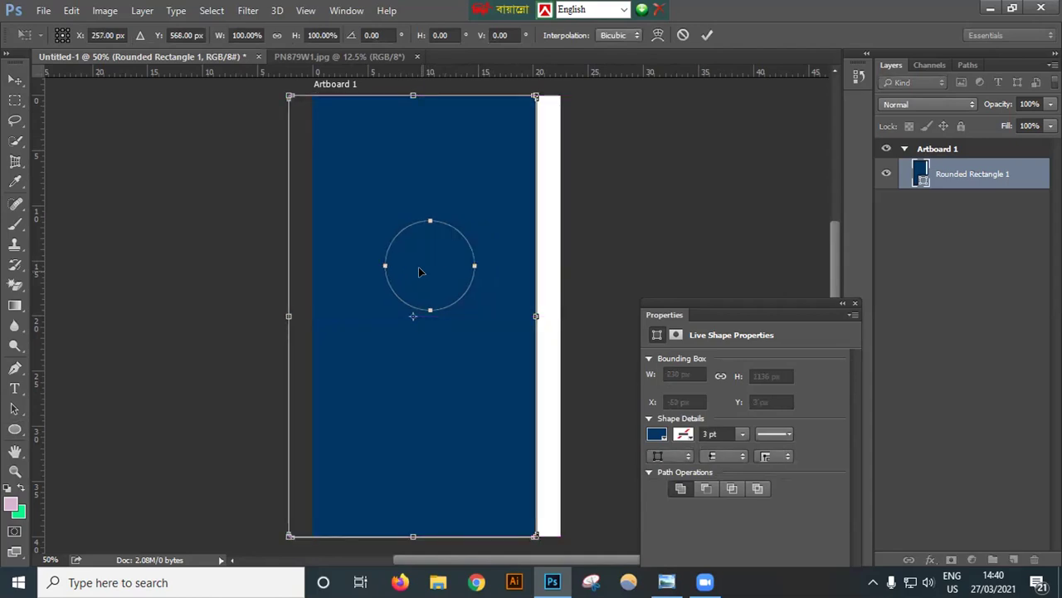
{"action": "key", "text": "ctrl+z"}
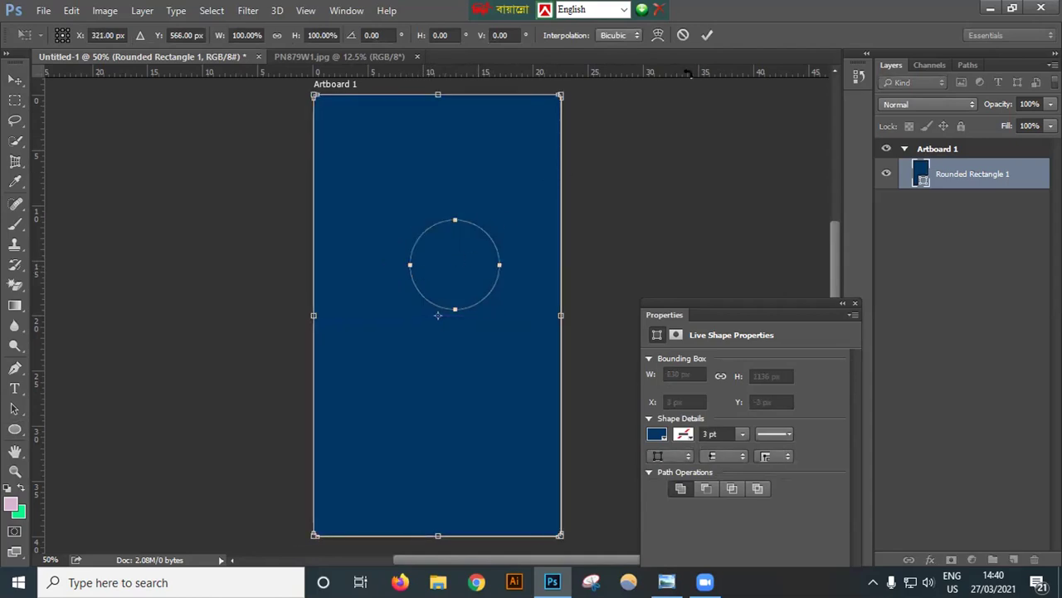
{"action": "left_click", "coordinate": [706, 35]}
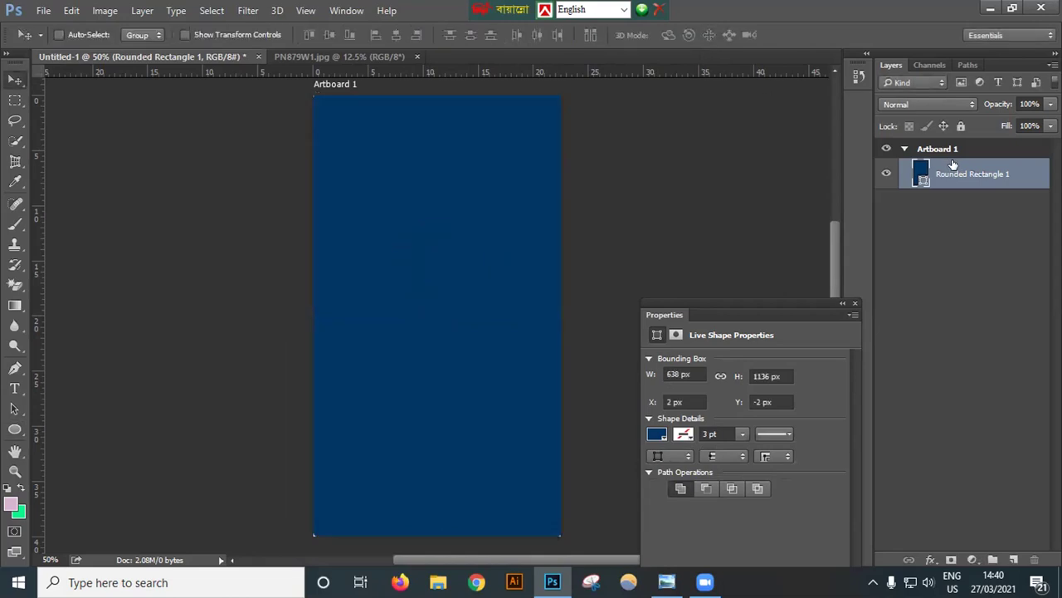
Step: Lock the Rounded Rectangle 1 layer and select Artboard 1
{"action": "key", "text": "ctrl+slash"}
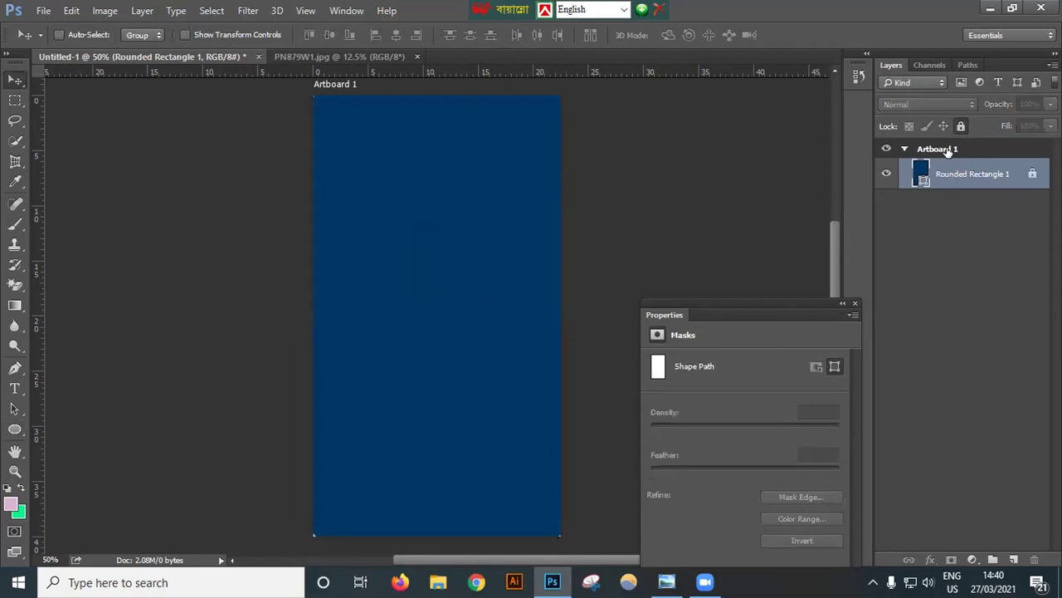
{"action": "left_click", "coordinate": [505, 259]}
{"action": "key", "text": "ctrl"}
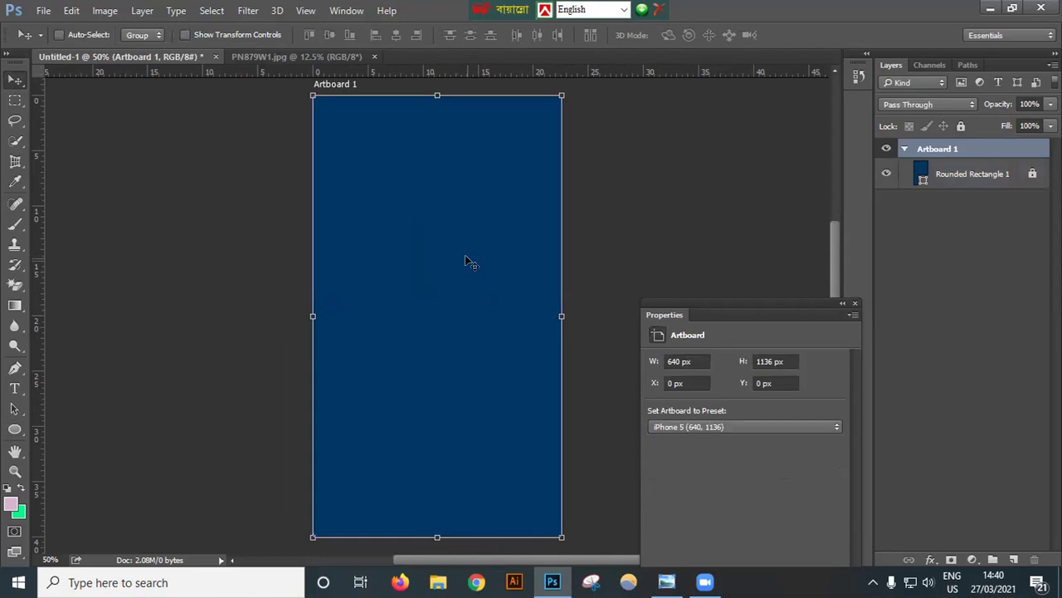
Step: Try a pink ellipse about 264 by 580 px in the middle of the artboard, and undo it
{"action": "left_click", "coordinate": [16, 428]}
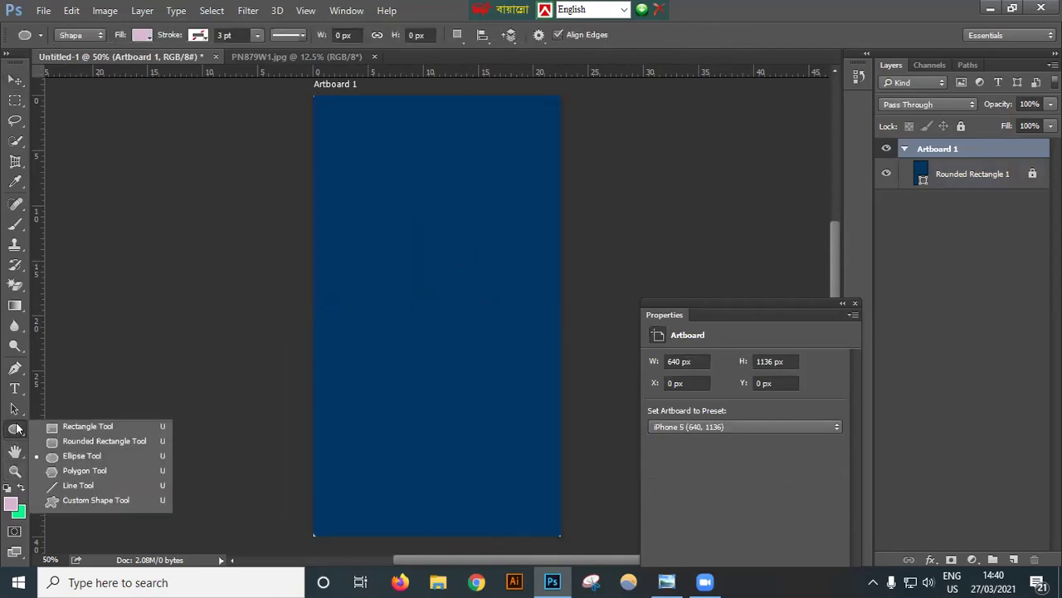
{"action": "left_click", "coordinate": [55, 458]}
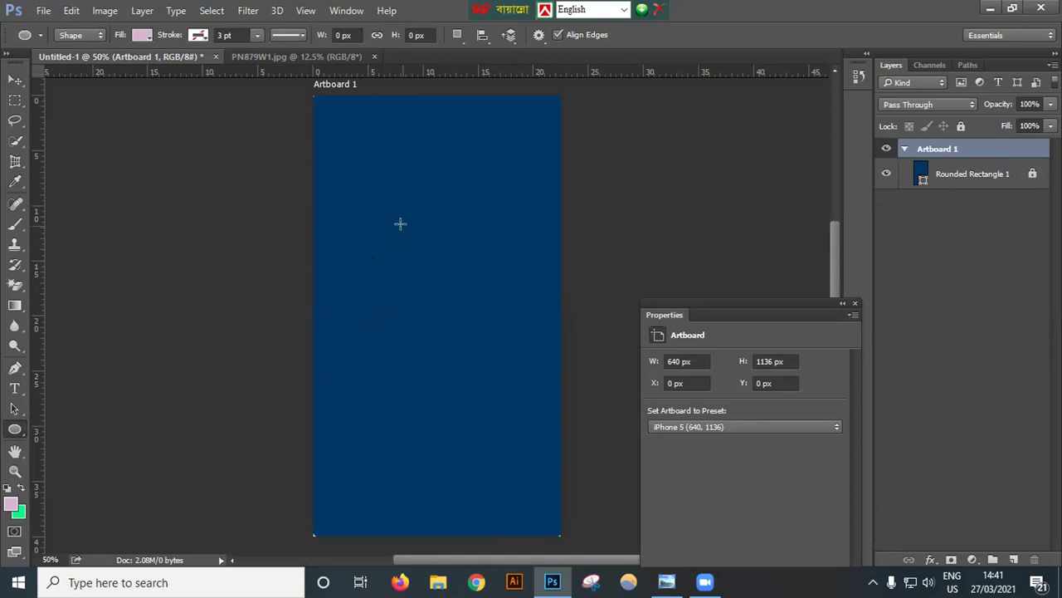
{"action": "left_click_drag", "start_coordinate": [400, 212], "coordinate": [505, 440]}
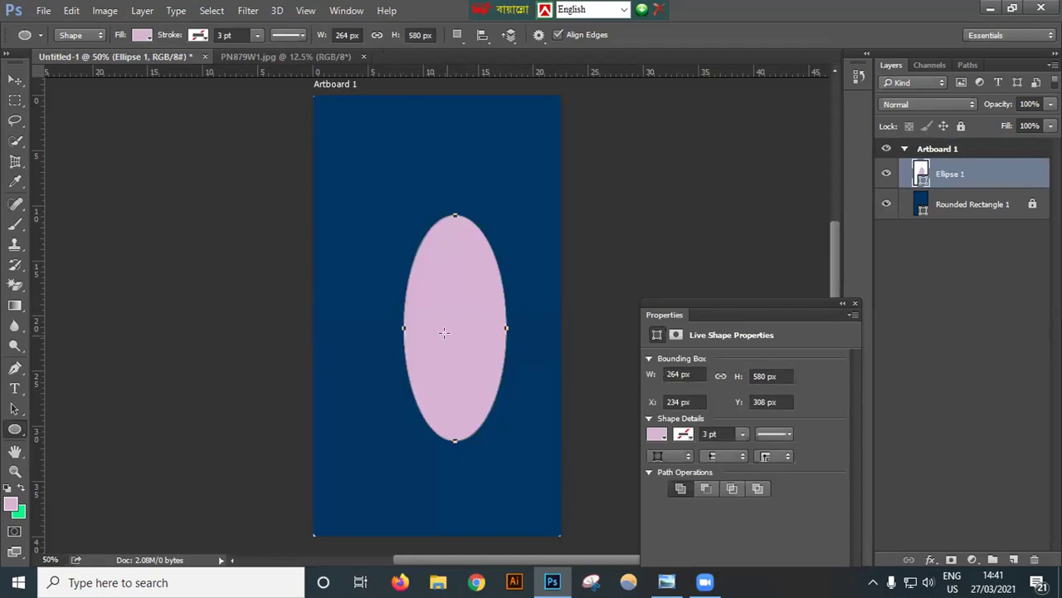
{"action": "key", "text": "ctrl+z"}
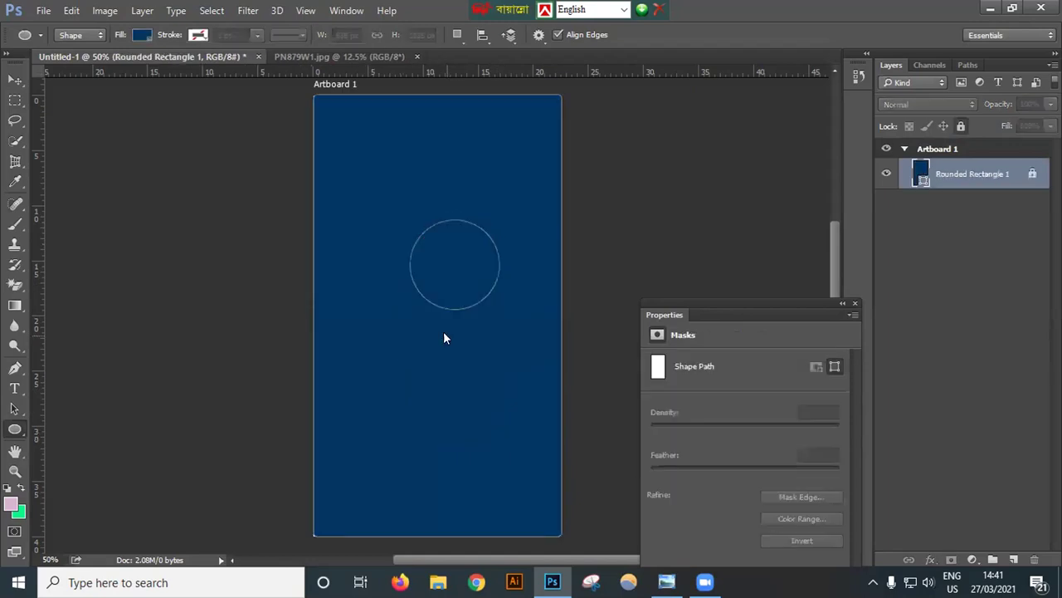
{"action": "left_click", "coordinate": [16, 81]}
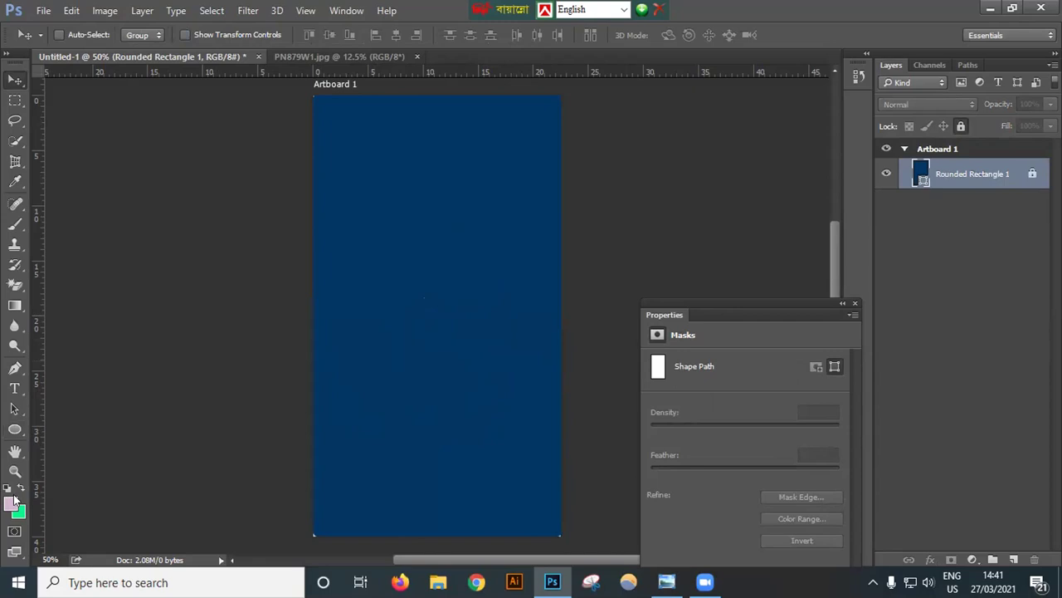
{"action": "left_click", "coordinate": [951, 149]}
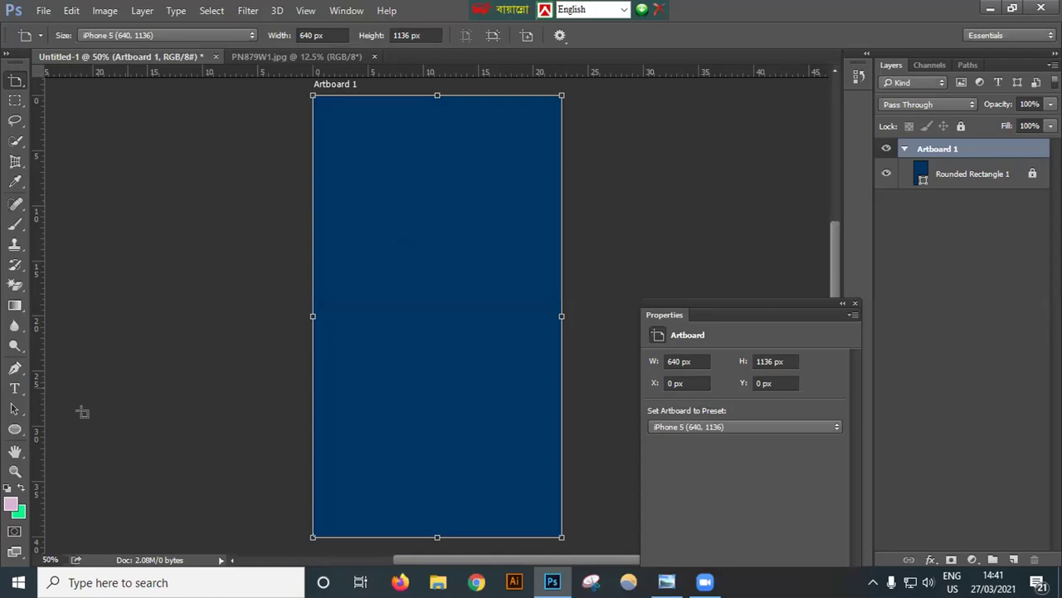
{"action": "key", "text": "v"}
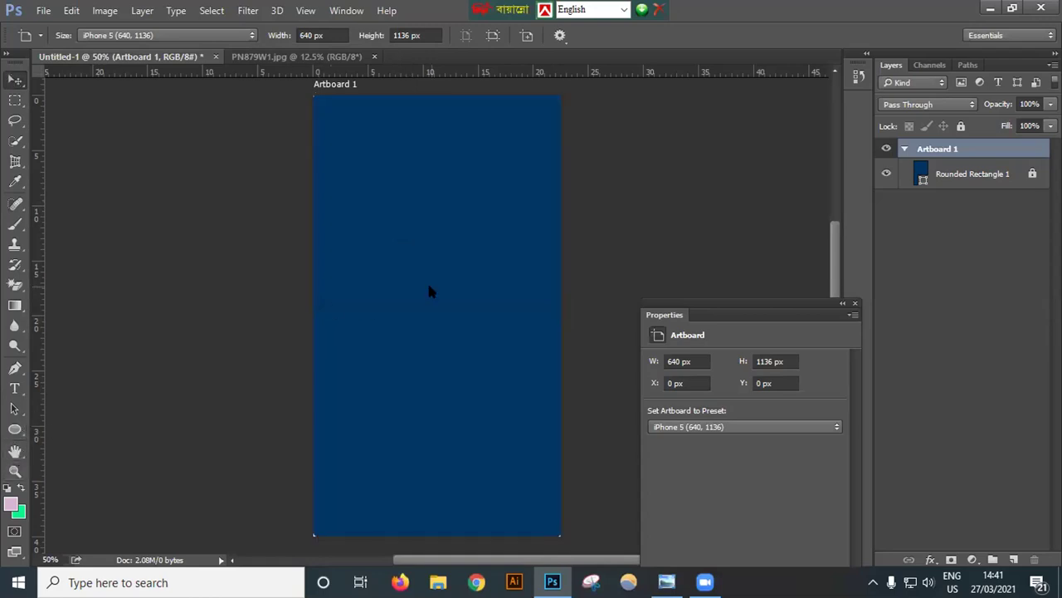
{"action": "left_click", "coordinate": [949, 173]}
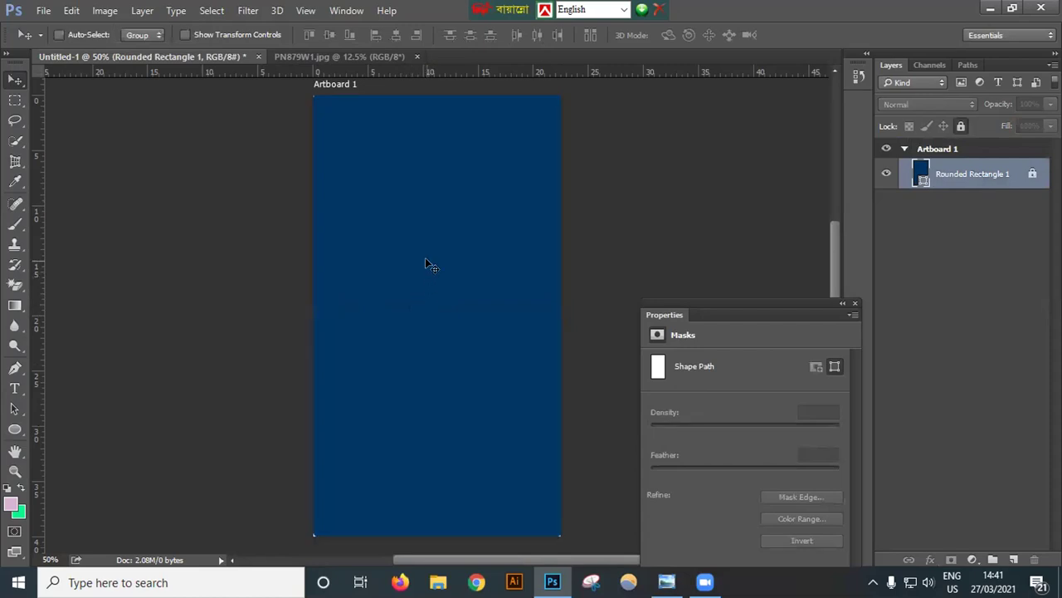
Step: Try a dark blue ellipse about 48 by 108 px beside the existing circle outline, and undo it
{"action": "right_click", "coordinate": [15, 429]}
{"action": "left_click", "coordinate": [83, 456]}
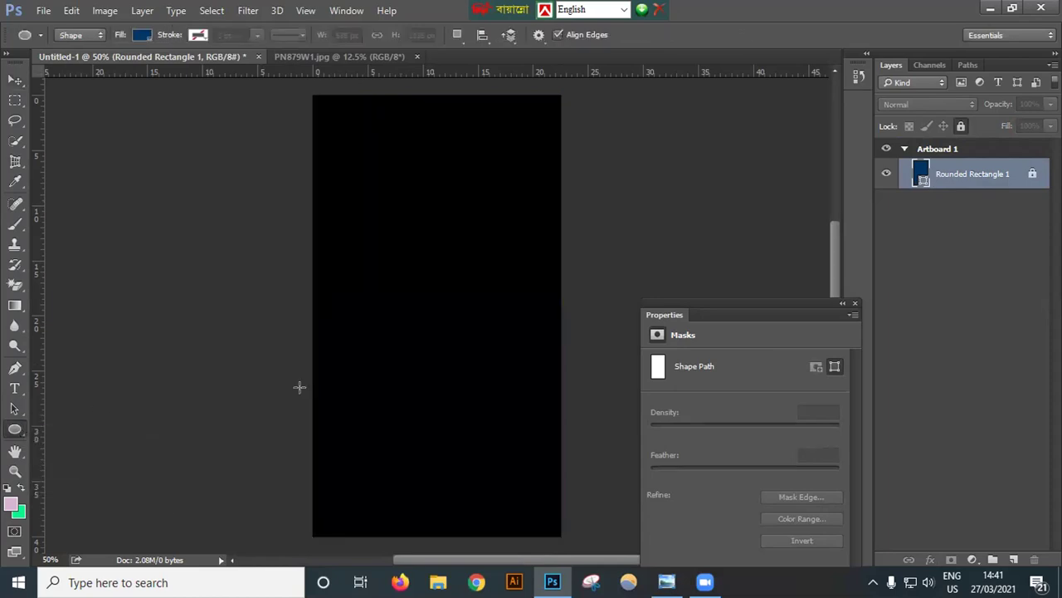
{"action": "right_click", "coordinate": [15, 429]}
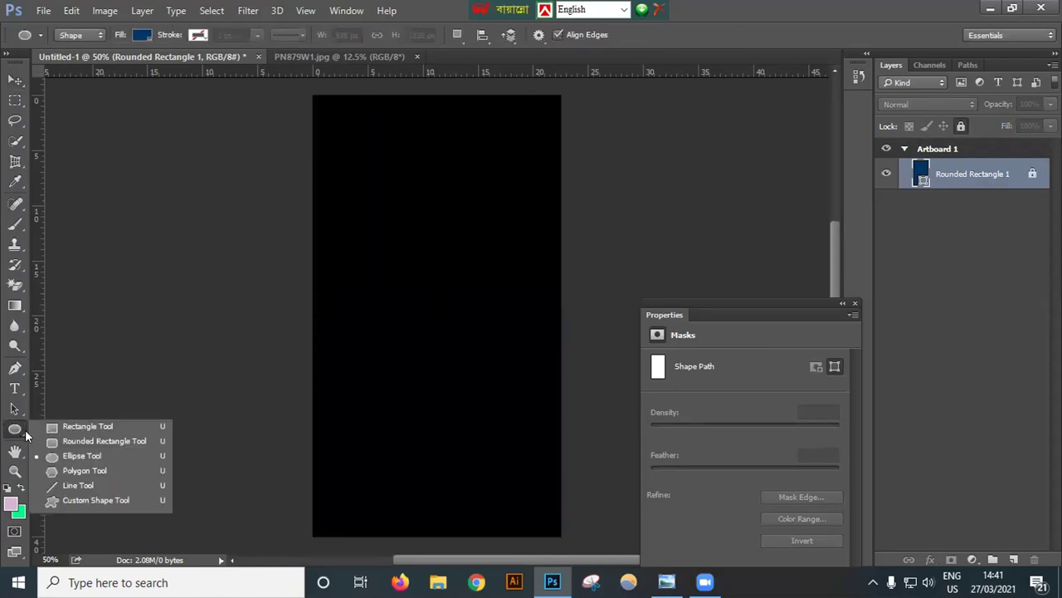
{"action": "left_click", "coordinate": [102, 454]}
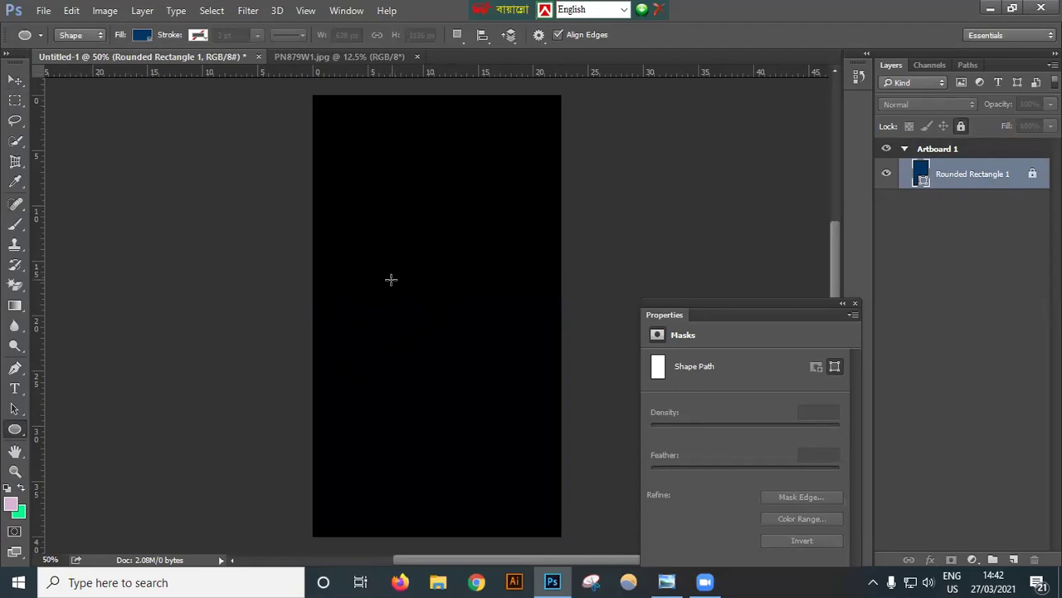
{"action": "left_click_drag", "start_coordinate": [387, 247], "coordinate": [405, 291]}
{"action": "key", "text": "ctrl+z"}
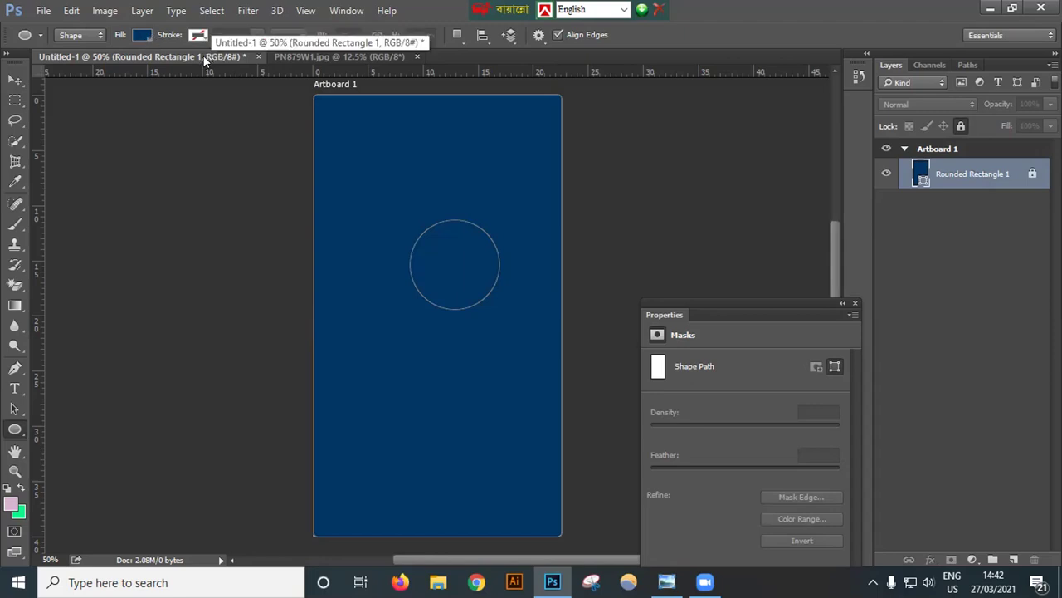
Step: Try to use the Ellipse tool on the locked Rounded Rectangle 1 layer
{"action": "left_click", "coordinate": [423, 254]}
{"action": "key", "text": "Return"}
{"action": "left_click", "coordinate": [429, 262]}
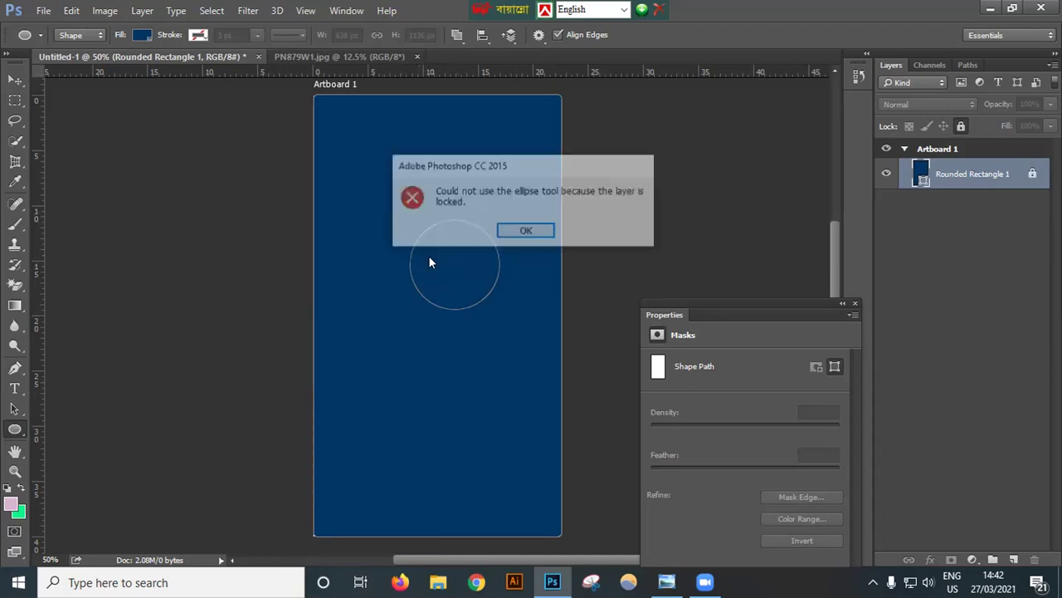
{"action": "left_click", "coordinate": [523, 233]}
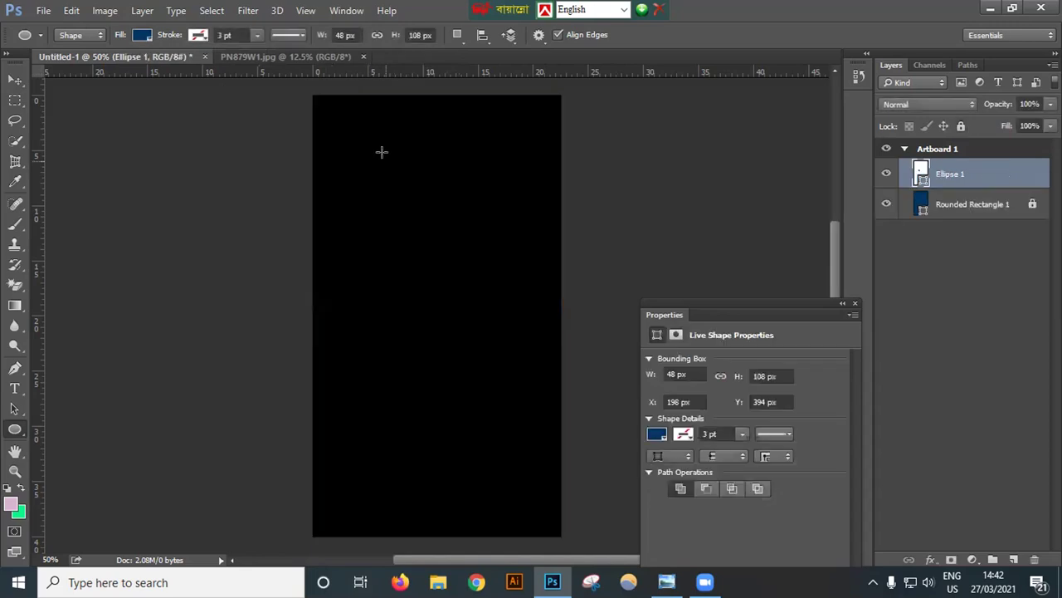
Step: Remove the small 48 by 108 px ellipse again by undoing its creation
{"action": "left_click", "coordinate": [15, 78]}
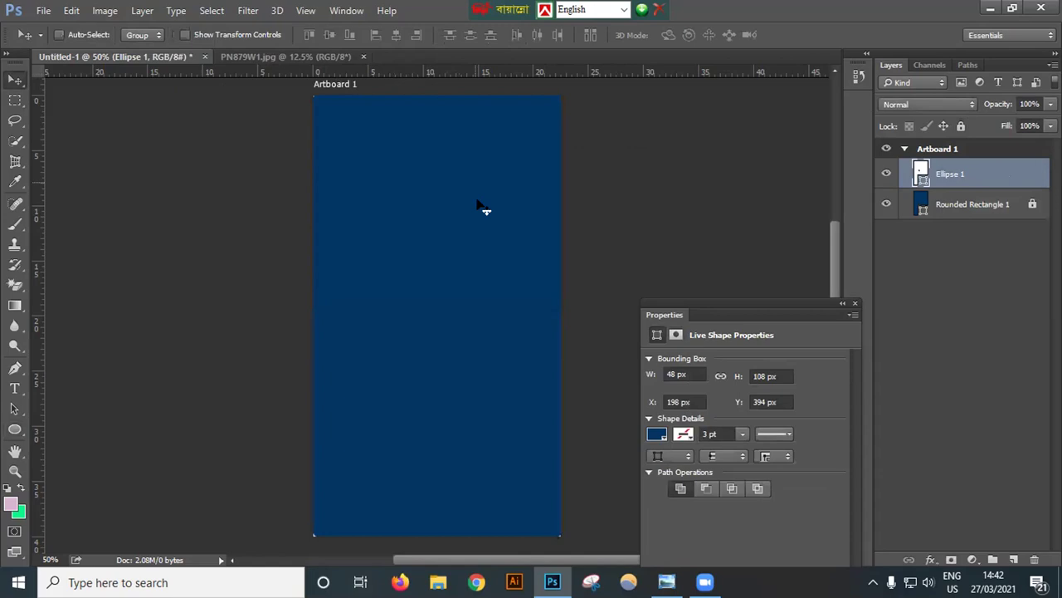
{"action": "left_click", "coordinate": [11, 429]}
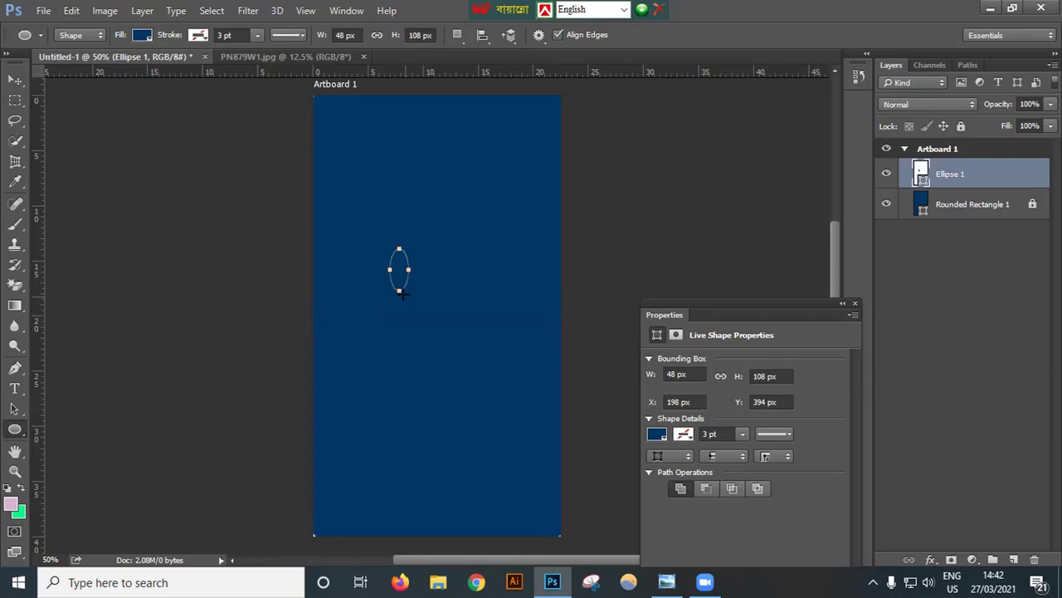
{"action": "key", "text": "ctrl+z"}
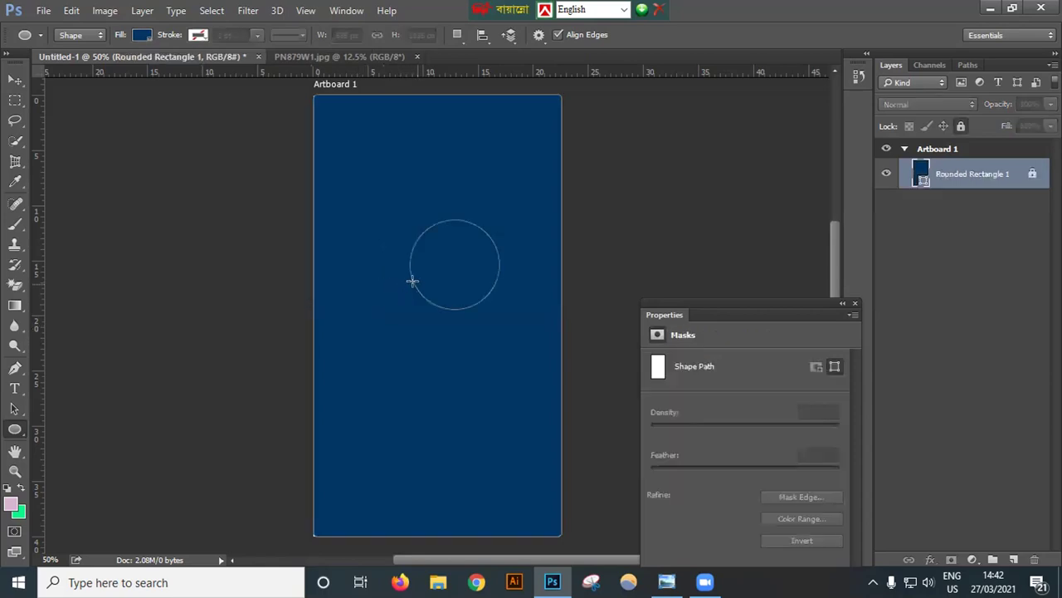
{"action": "key", "text": "ctrl+z"}
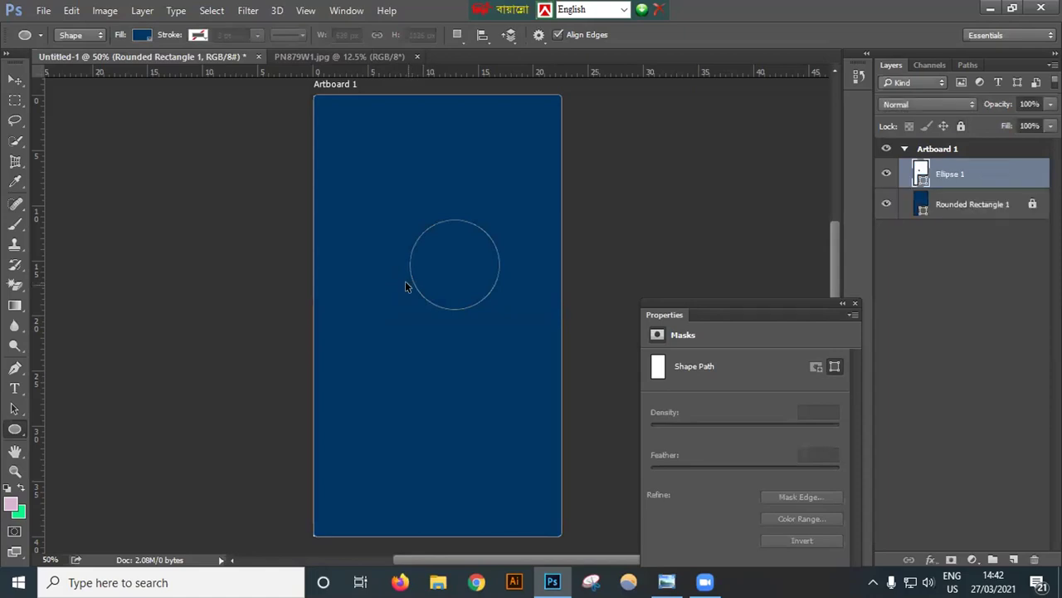
{"action": "key", "text": "ctrl+z"}
{"action": "key", "text": "ctrl+z"}
{"action": "key", "text": "ctrl+z"}
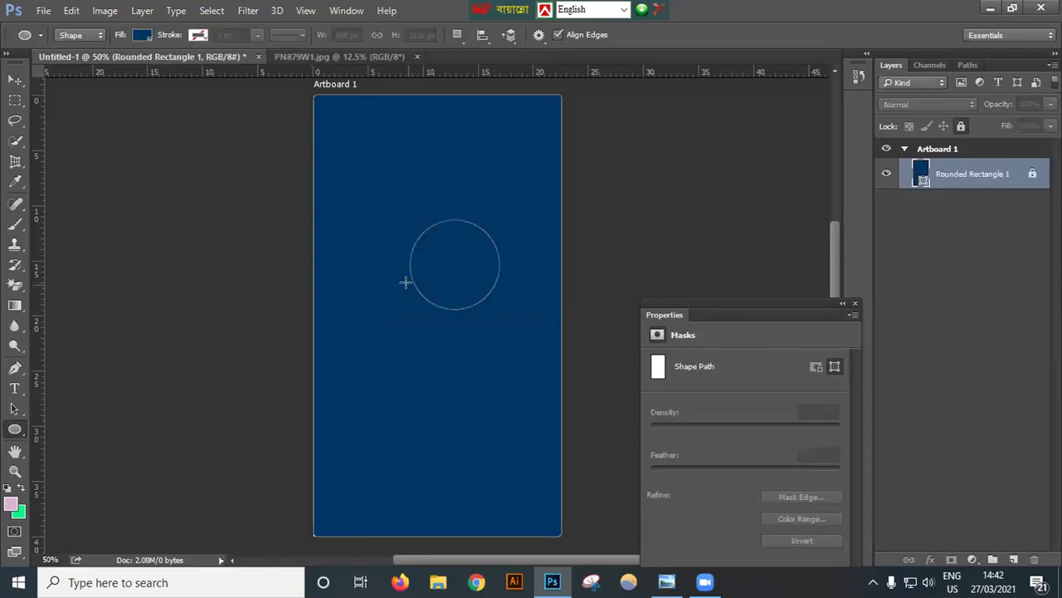
Step: Undo the circle outline left in the middle of the Rounded Rectangle 1 shape
{"action": "key", "text": "ctrl+z"}
{"action": "key", "text": "ctrl+z"}
{"action": "key", "text": "ctrl+z"}
{"action": "key", "text": "ctrl+z"}
{"action": "key", "text": "ctrl+z"}
{"action": "key", "text": "ctrl+z"}
{"action": "key", "text": "ctrl+z"}
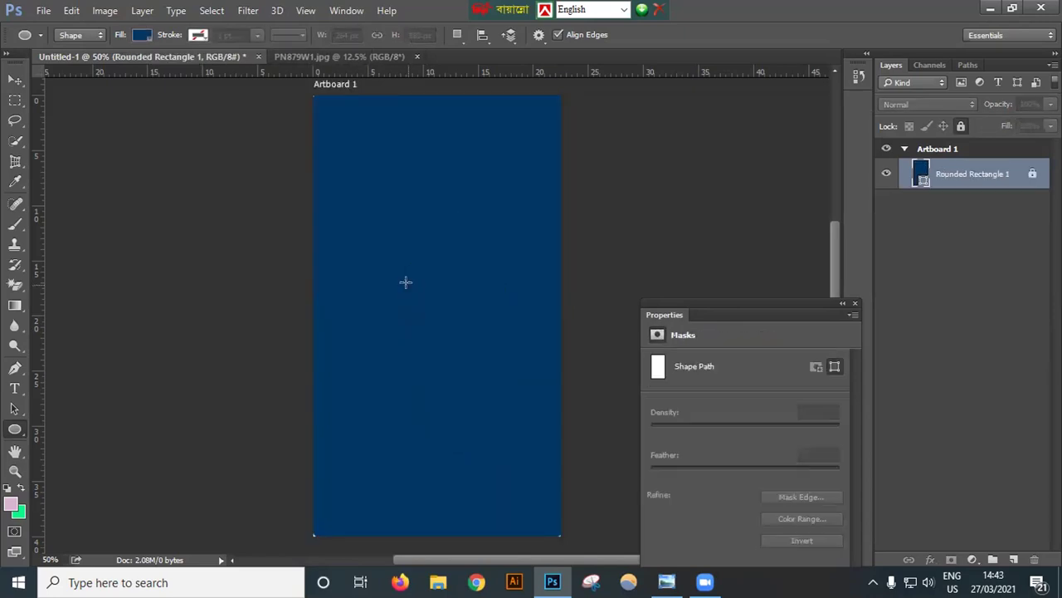
Step: Draw a 320 by 320 px circle in the upper middle of the artboard and fill it with green
{"action": "left_click_drag", "start_coordinate": [397, 214], "coordinate": [498, 428]}
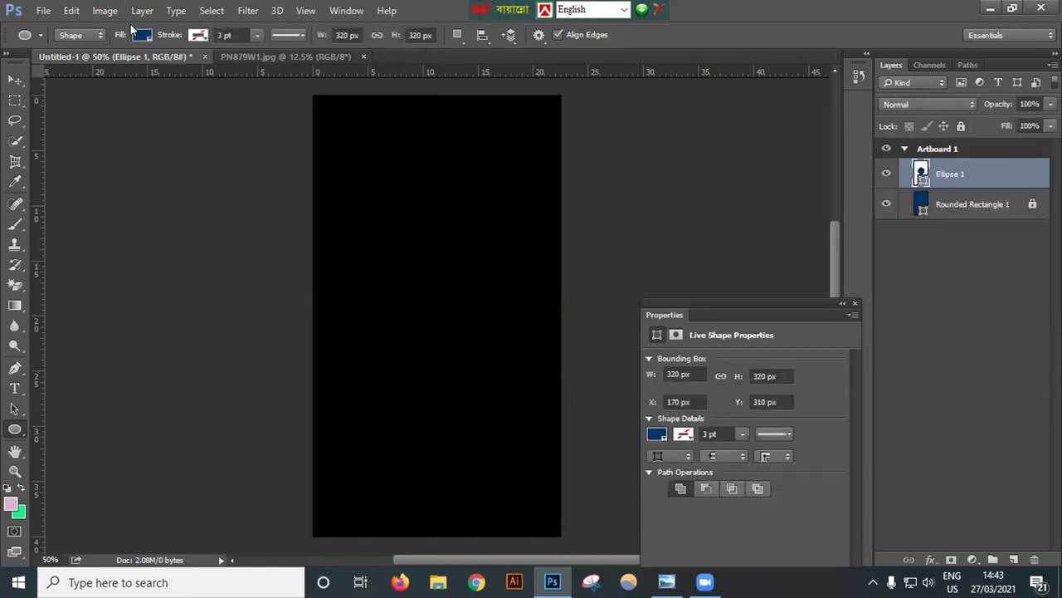
{"action": "left_click", "coordinate": [140, 35]}
{"action": "left_click", "coordinate": [125, 117]}
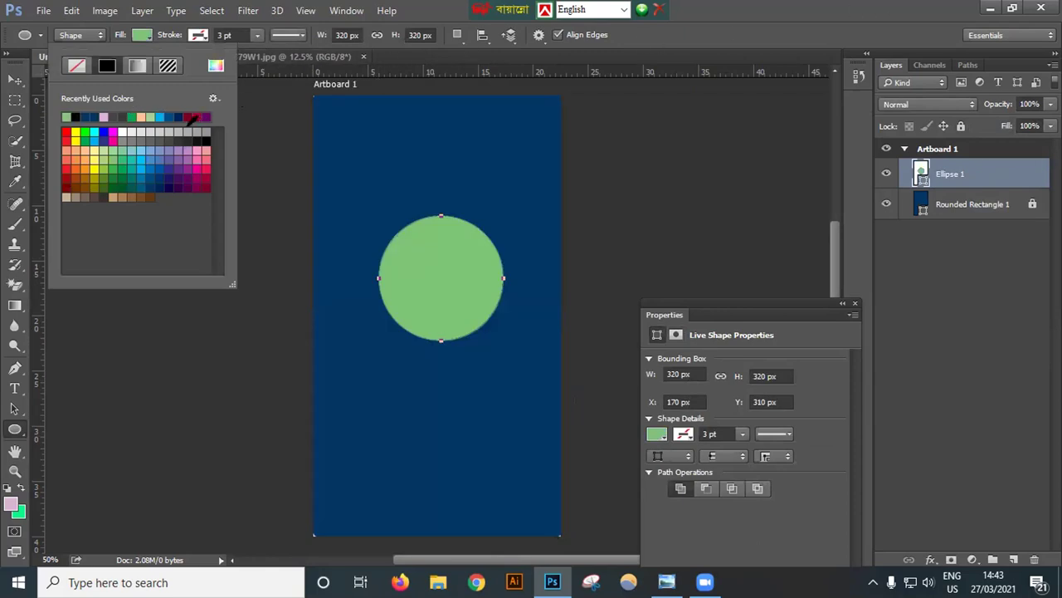
{"action": "left_click", "coordinate": [169, 114]}
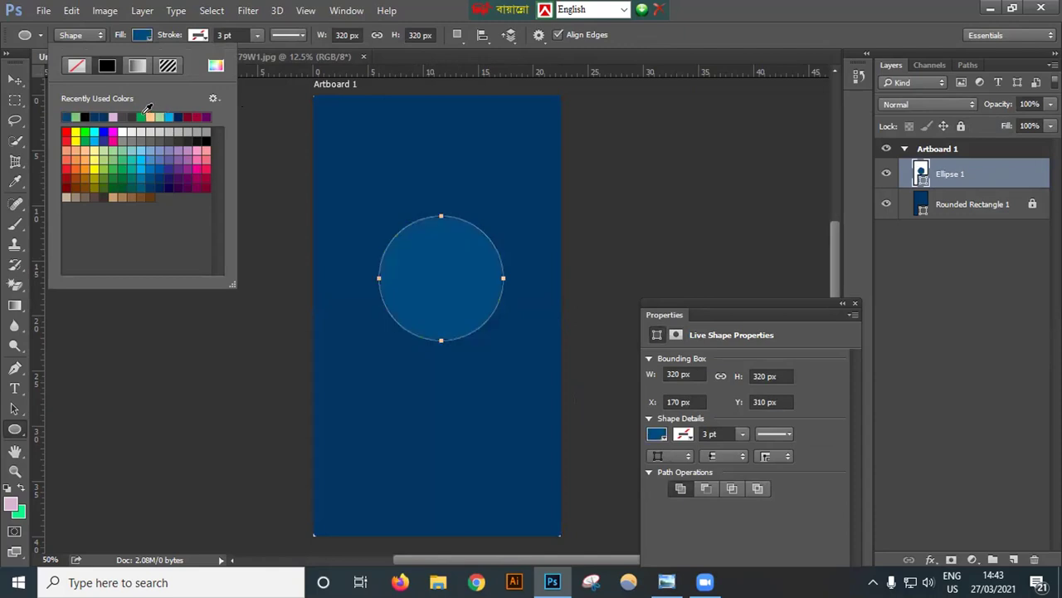
{"action": "left_click", "coordinate": [142, 115]}
{"action": "left_click", "coordinate": [665, 29]}
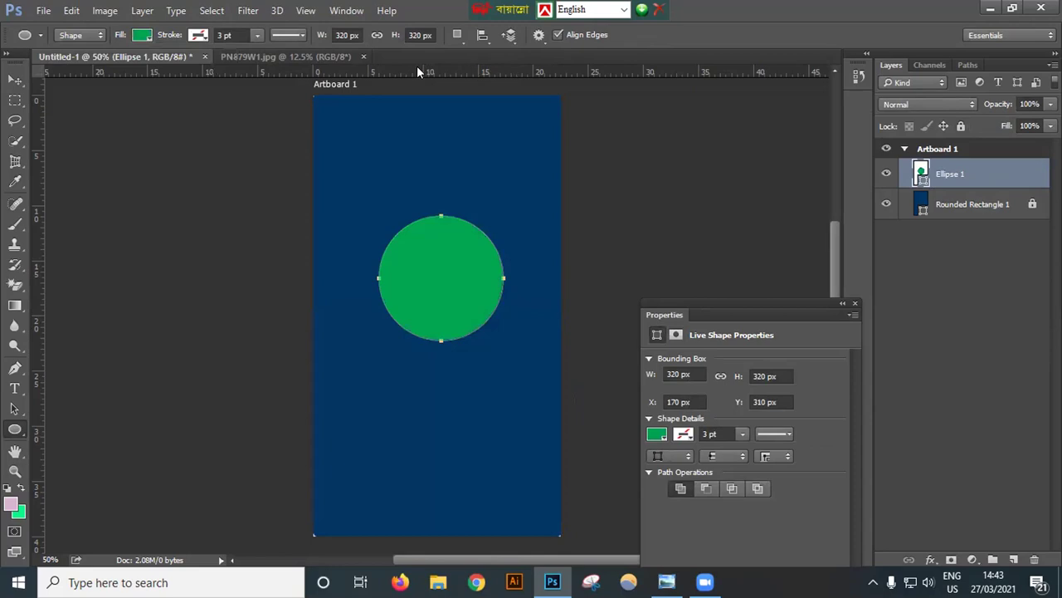
Step: Recolour the circle dark indigo, checking it against the first phone screen in the PN879W1.jpg mockup
{"action": "left_click", "coordinate": [312, 55]}
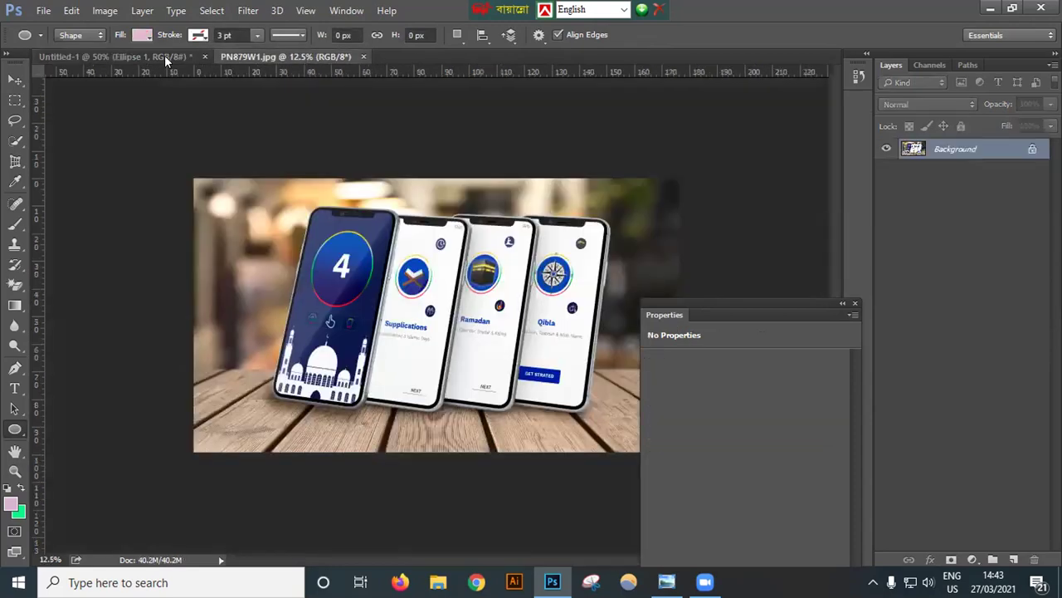
{"action": "left_click", "coordinate": [153, 58]}
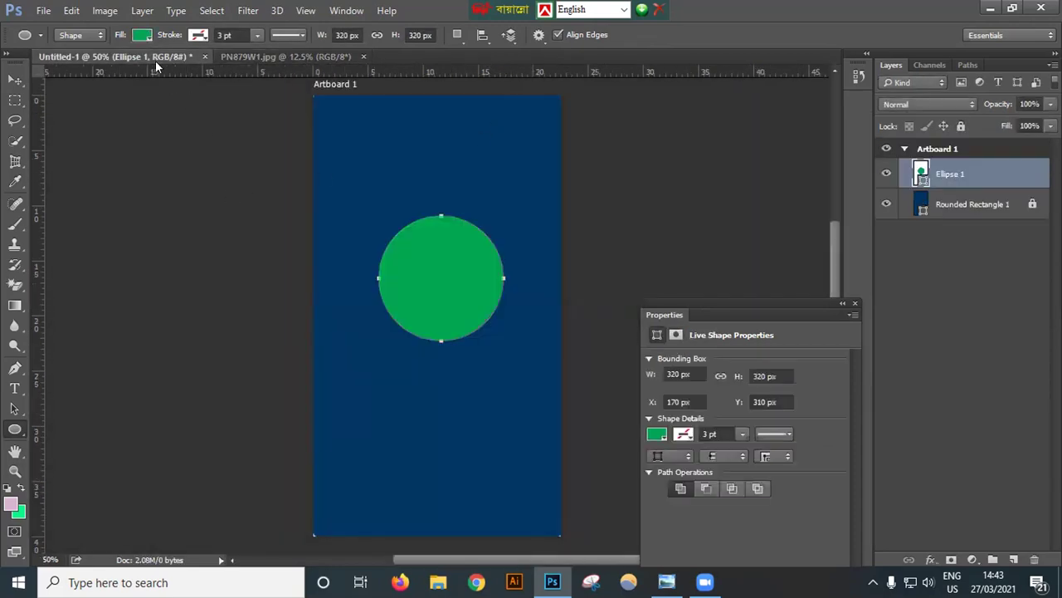
{"action": "left_click", "coordinate": [143, 36]}
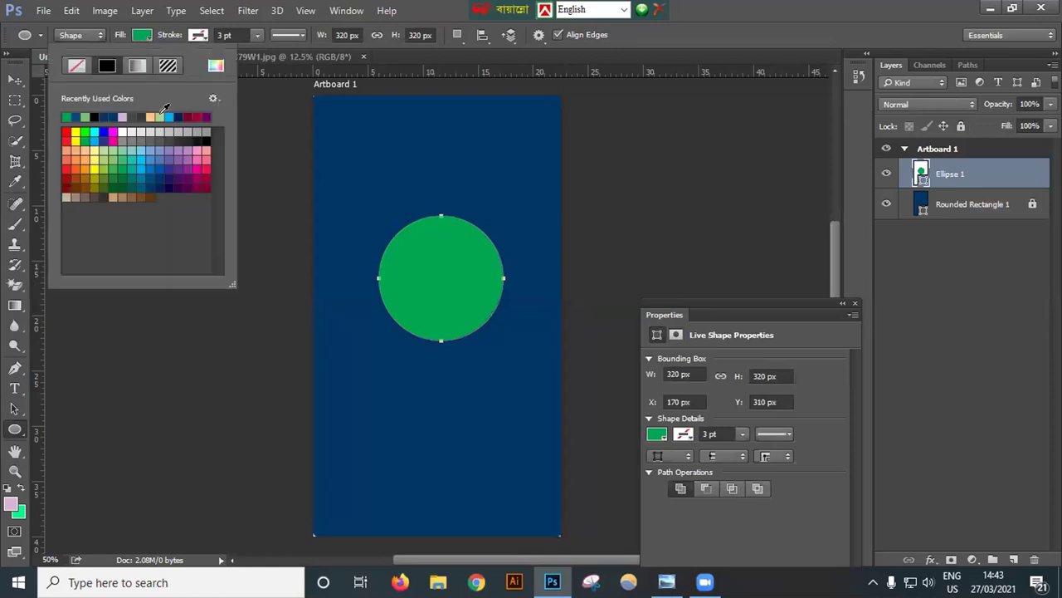
{"action": "left_click", "coordinate": [171, 156]}
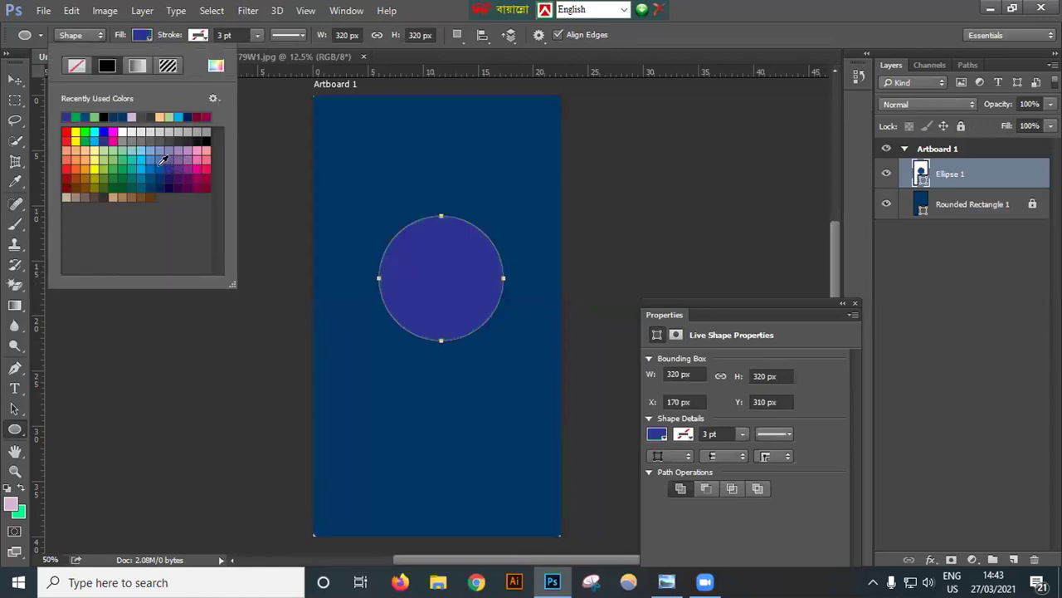
{"action": "left_click", "coordinate": [158, 164]}
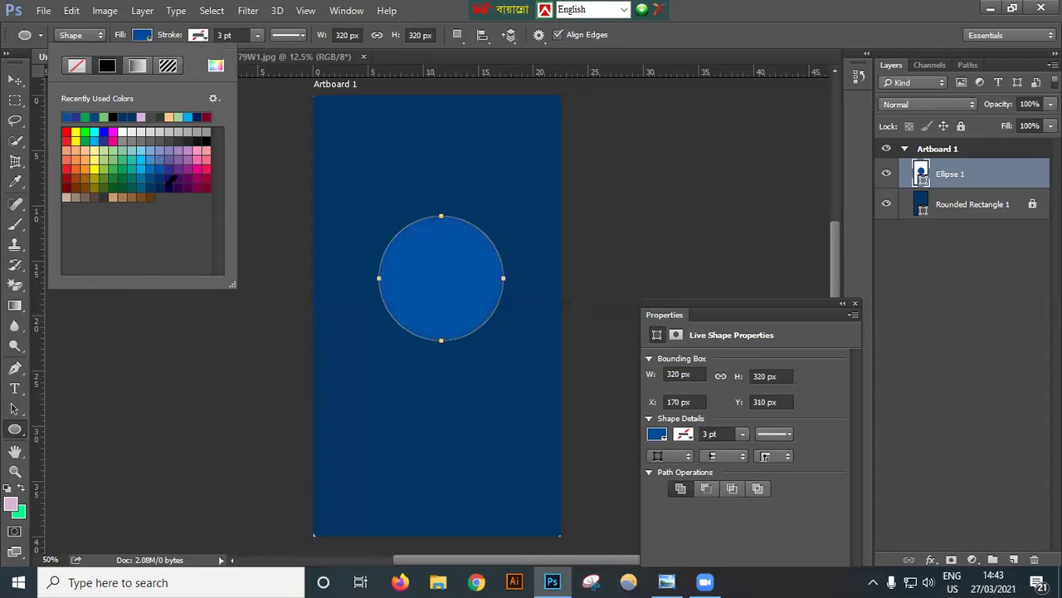
{"action": "left_click", "coordinate": [169, 176]}
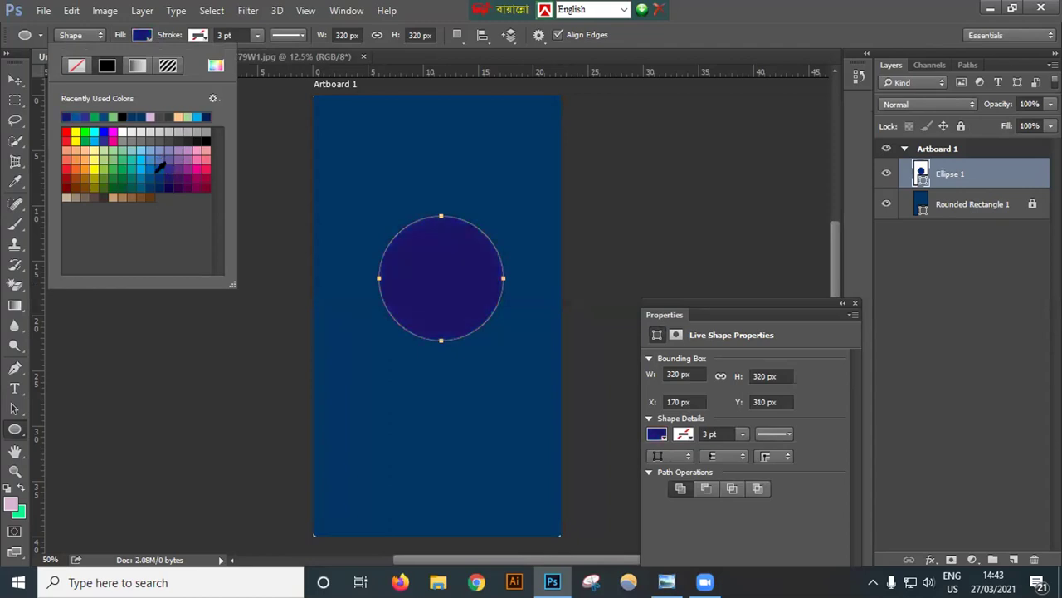
{"action": "left_click", "coordinate": [388, 50]}
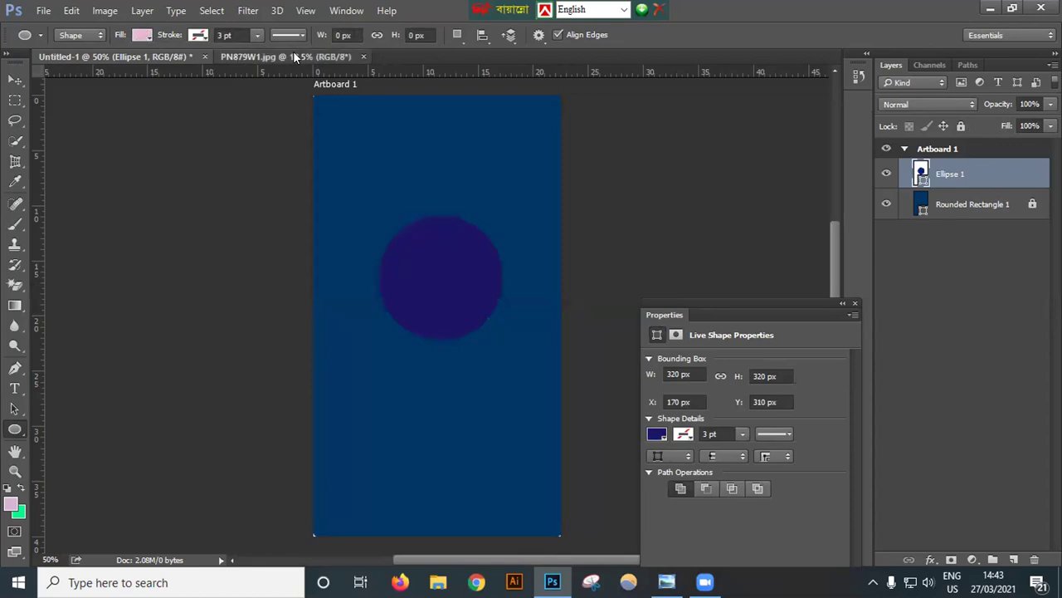
{"action": "left_click", "coordinate": [294, 53]}
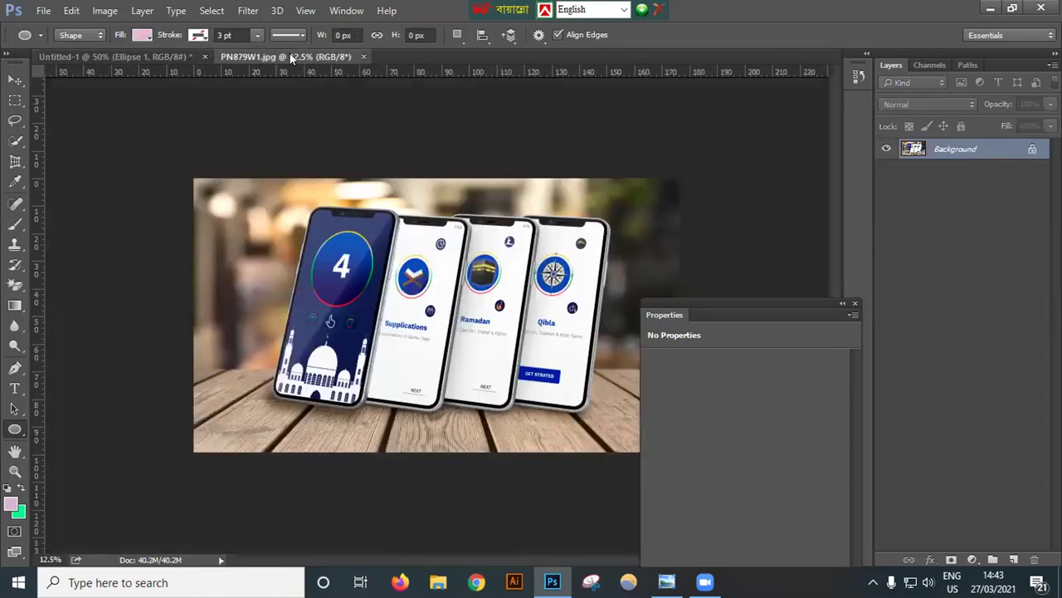
{"action": "left_click", "coordinate": [177, 55]}
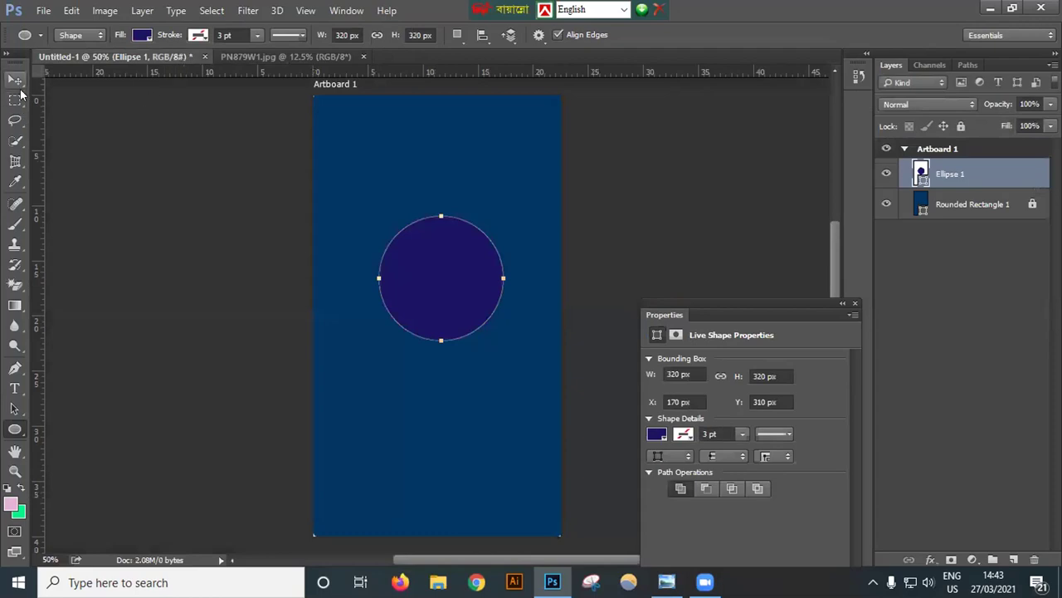
Step: Try to free-transform the indigo circle while comparing it with the PN879W1.jpg mockup
{"action": "left_click", "coordinate": [15, 76]}
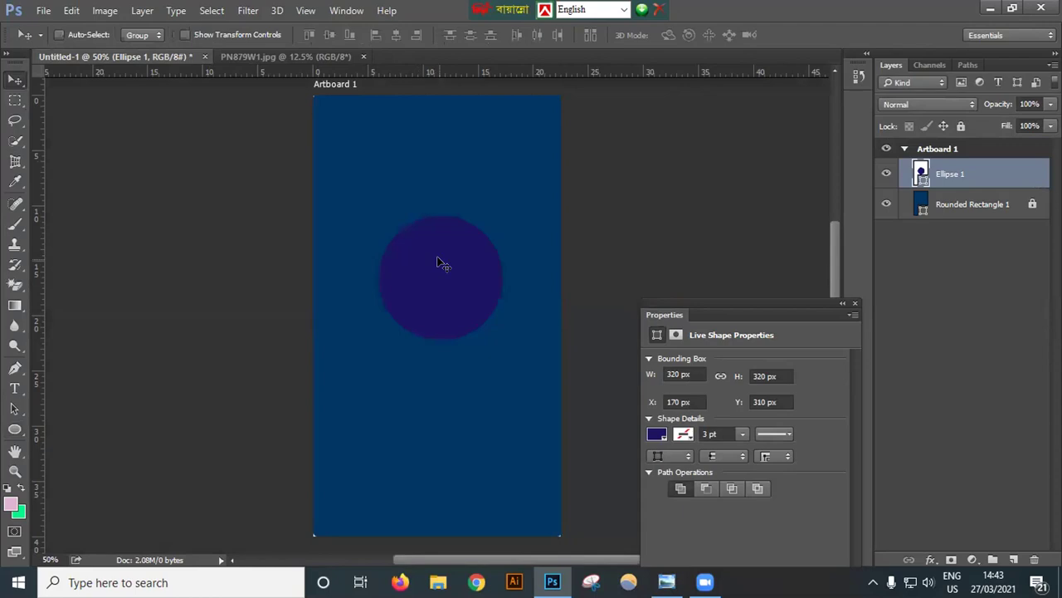
{"action": "key", "text": "ctrl+t"}
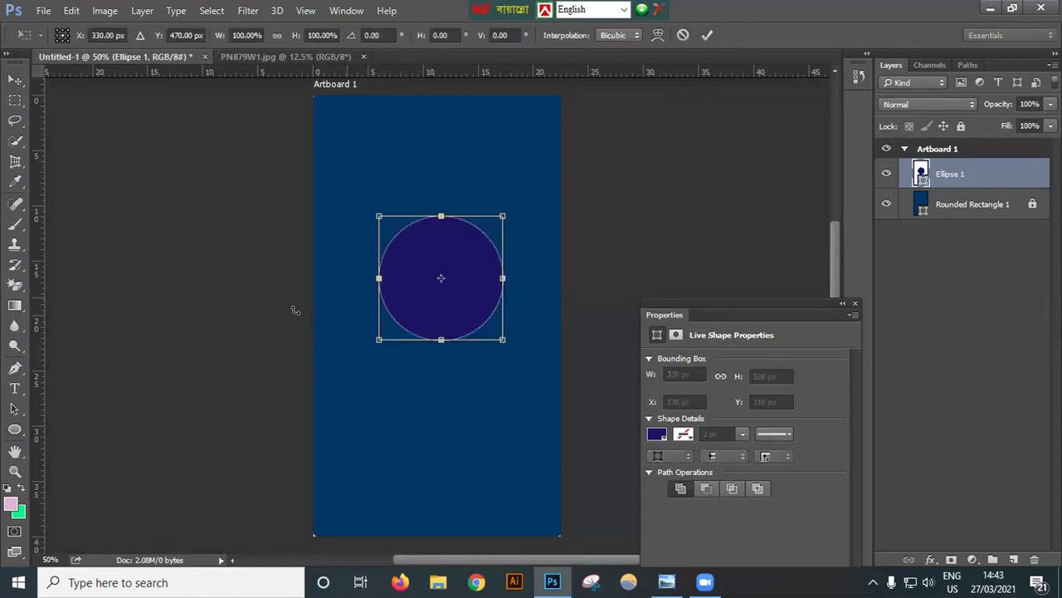
{"action": "left_click", "coordinate": [297, 55]}
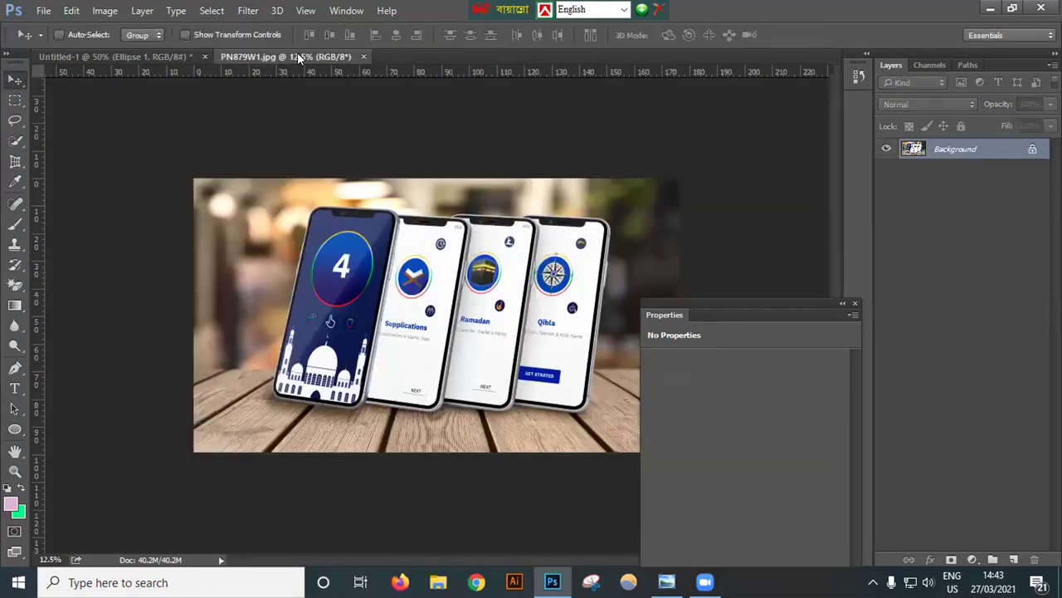
{"action": "left_click", "coordinate": [133, 57]}
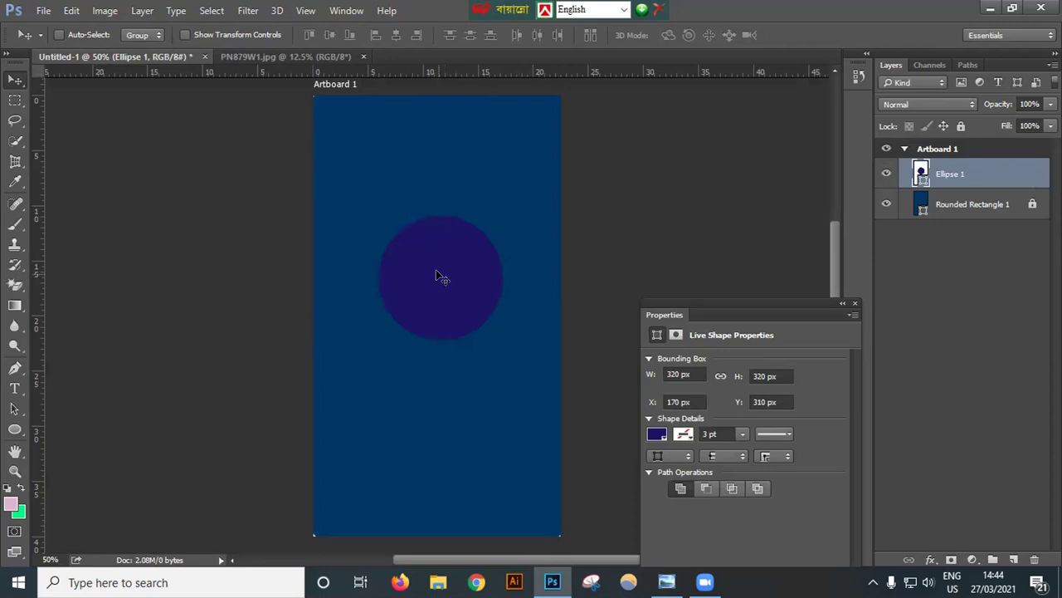
{"action": "key", "text": "ctrl+t"}
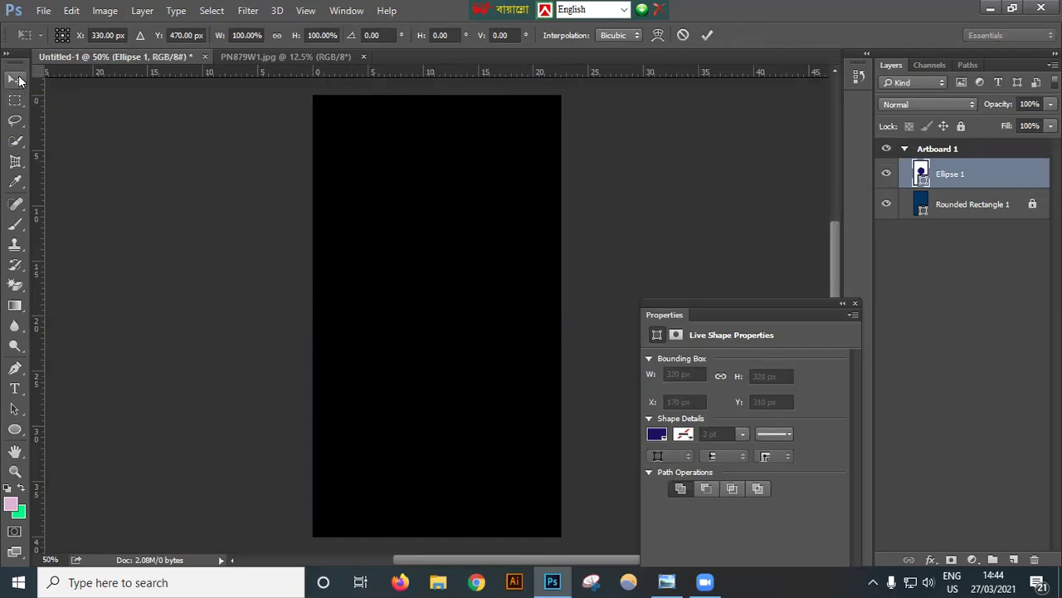
{"action": "left_click", "coordinate": [707, 34]}
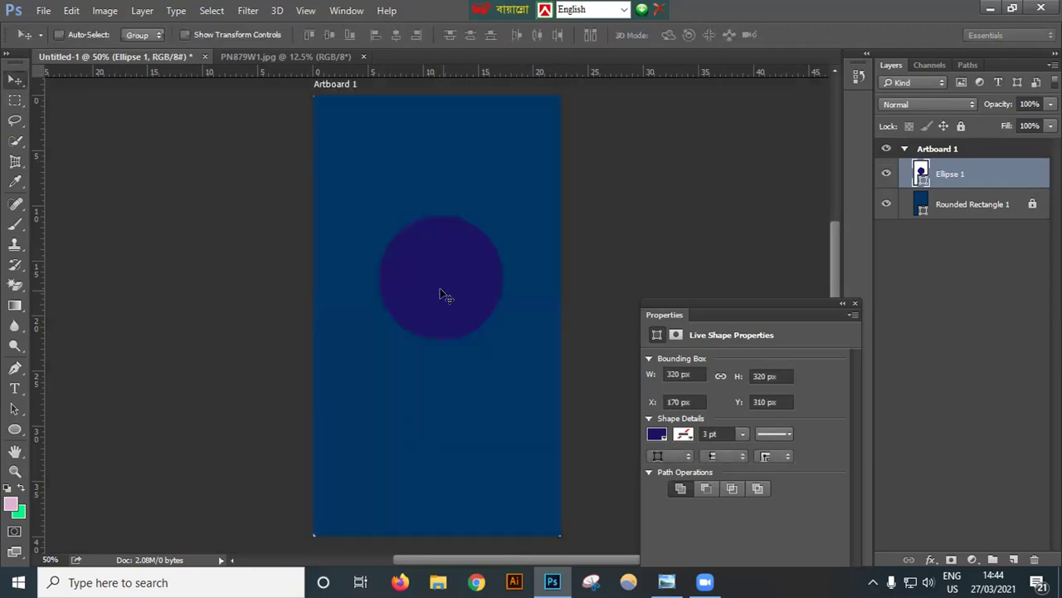
{"action": "key", "text": "ctrl"}
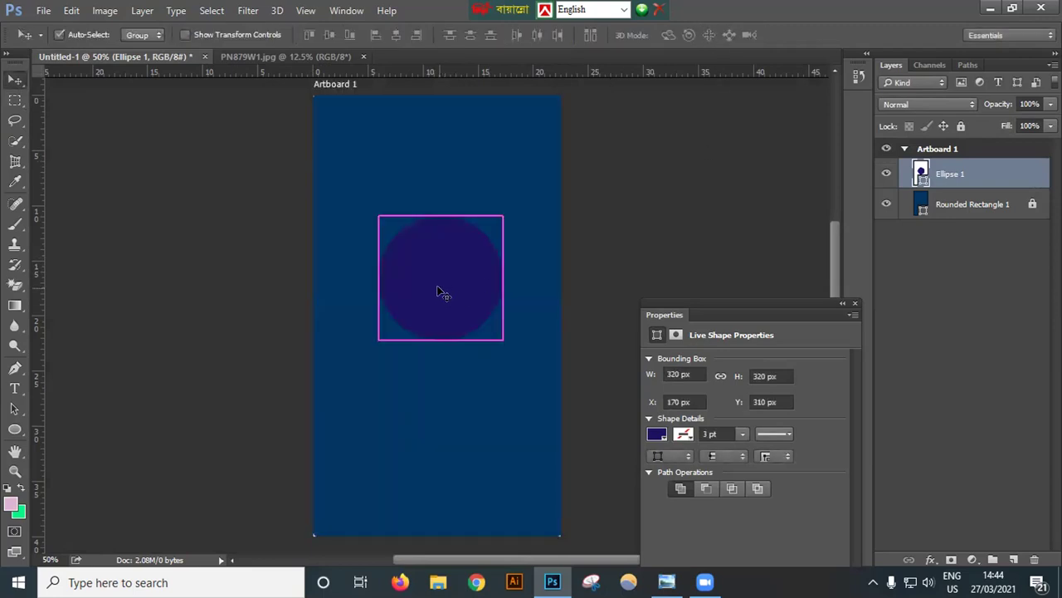
{"action": "key", "text": "ctrl+t"}
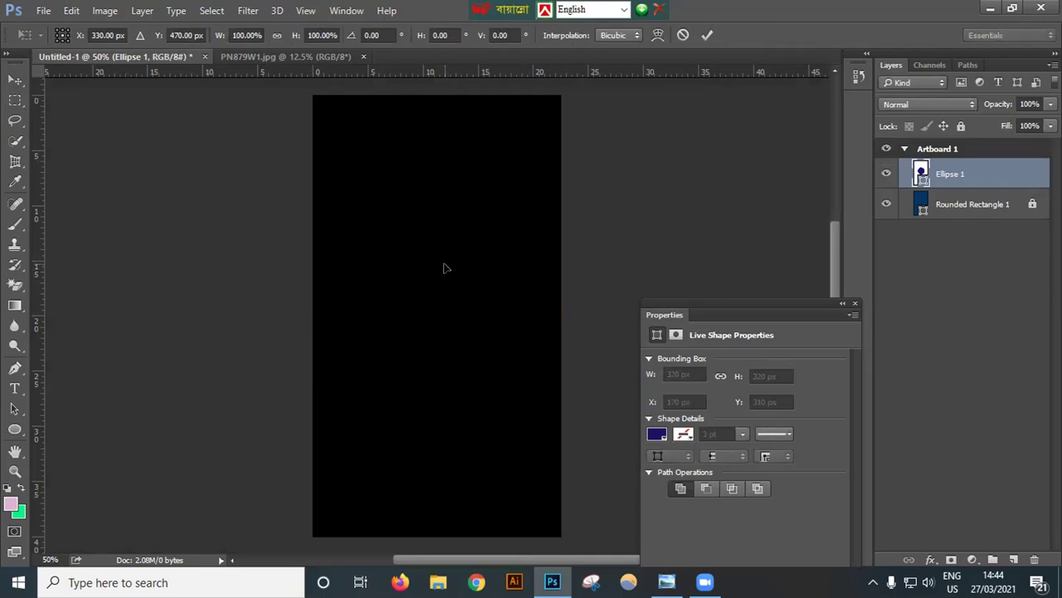
Step: Place an empty text layer inside the circle with the Type tool
{"action": "left_click", "coordinate": [15, 387]}
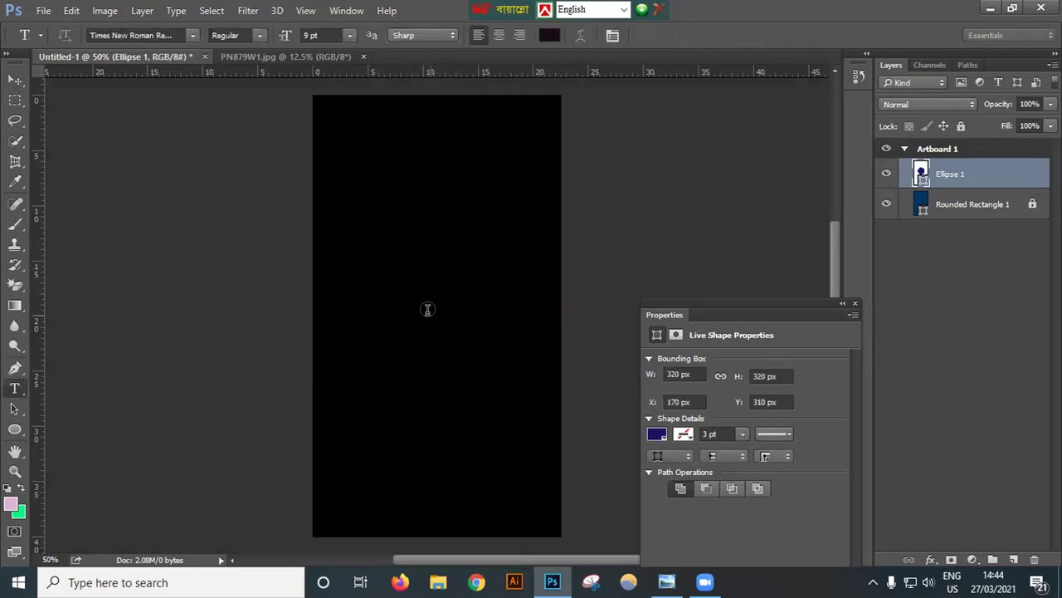
{"action": "left_click", "coordinate": [428, 308]}
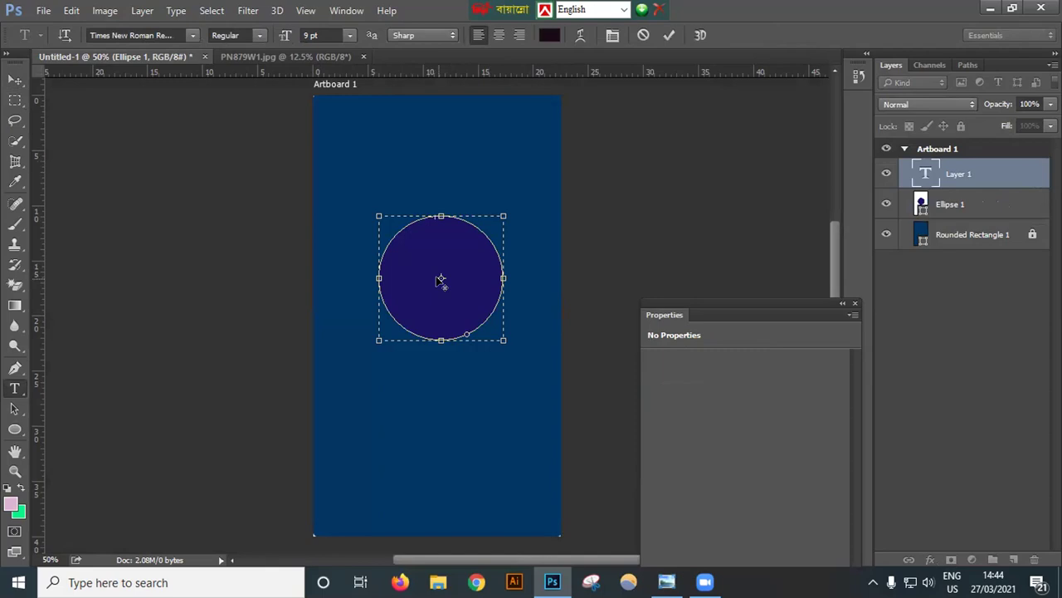
{"action": "left_click", "coordinate": [669, 35]}
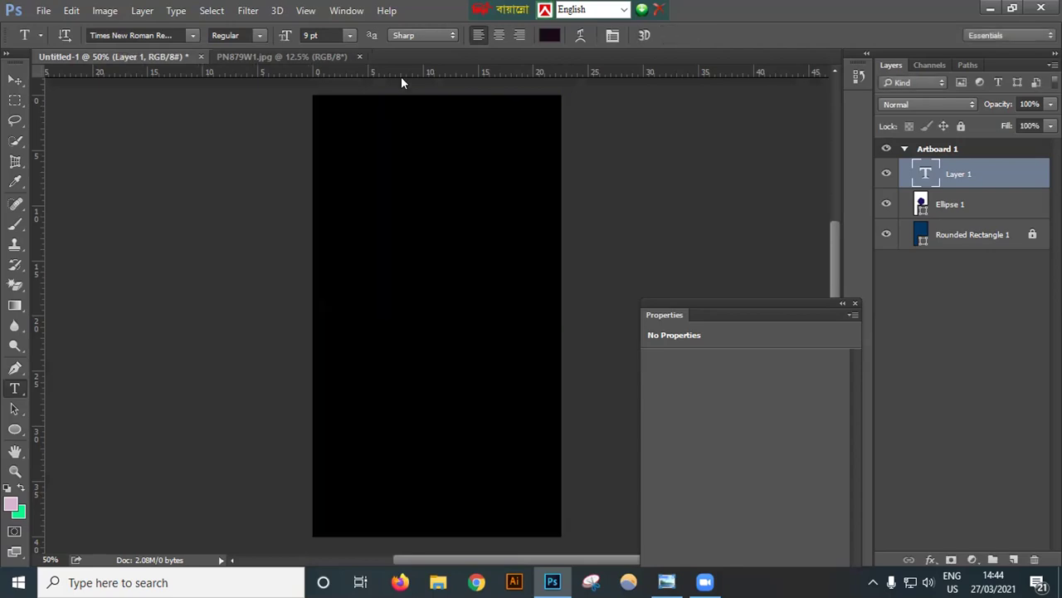
Step: Create a new custom document, 360 px wide and 640 px high, at 72 pixels/inch with transparent background contents
{"action": "left_click", "coordinate": [44, 10]}
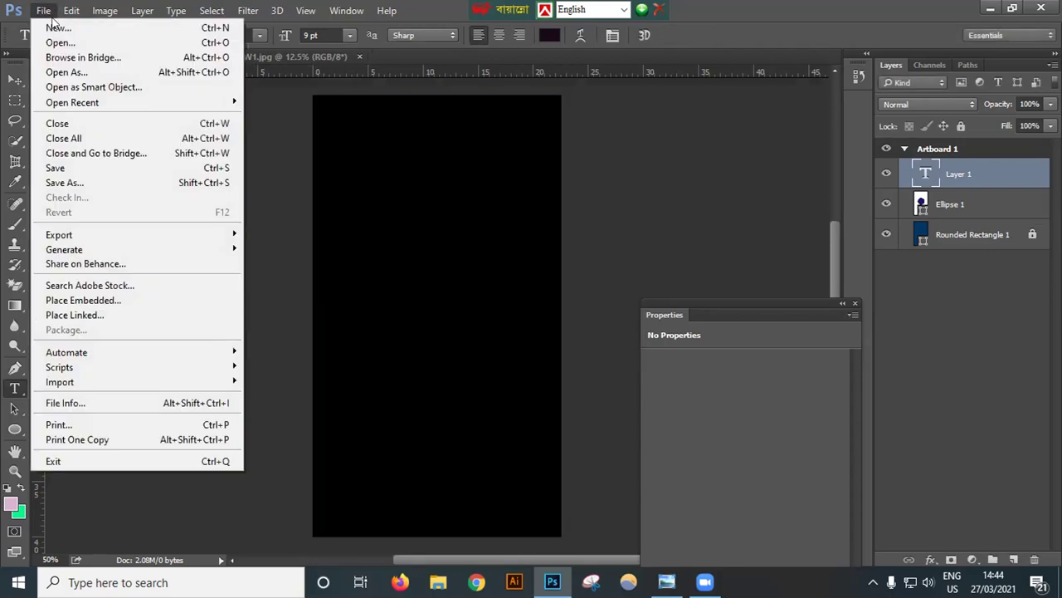
{"action": "left_click", "coordinate": [56, 24]}
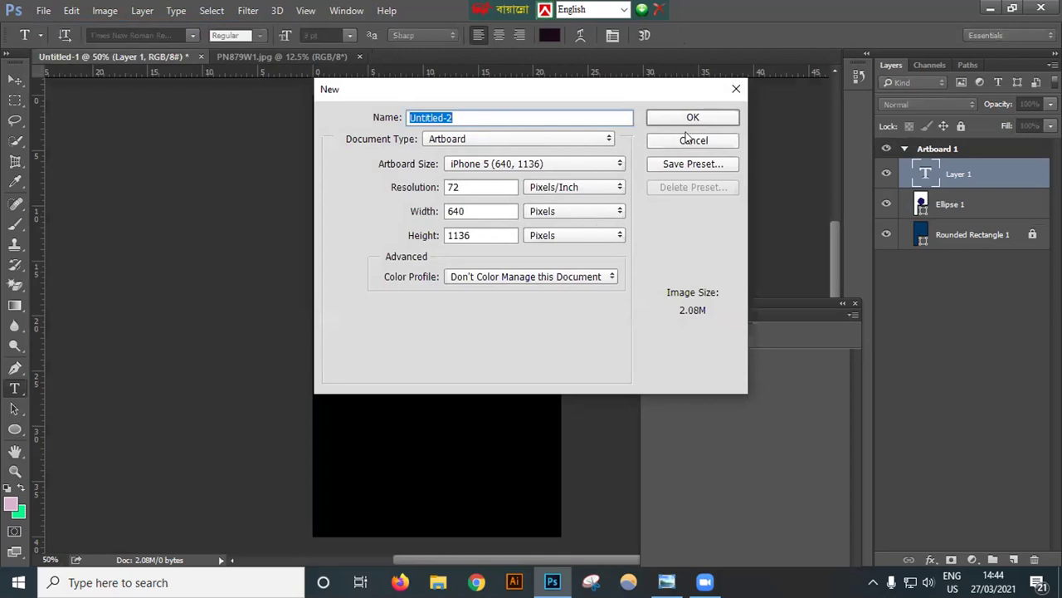
{"action": "left_click", "coordinate": [606, 140]}
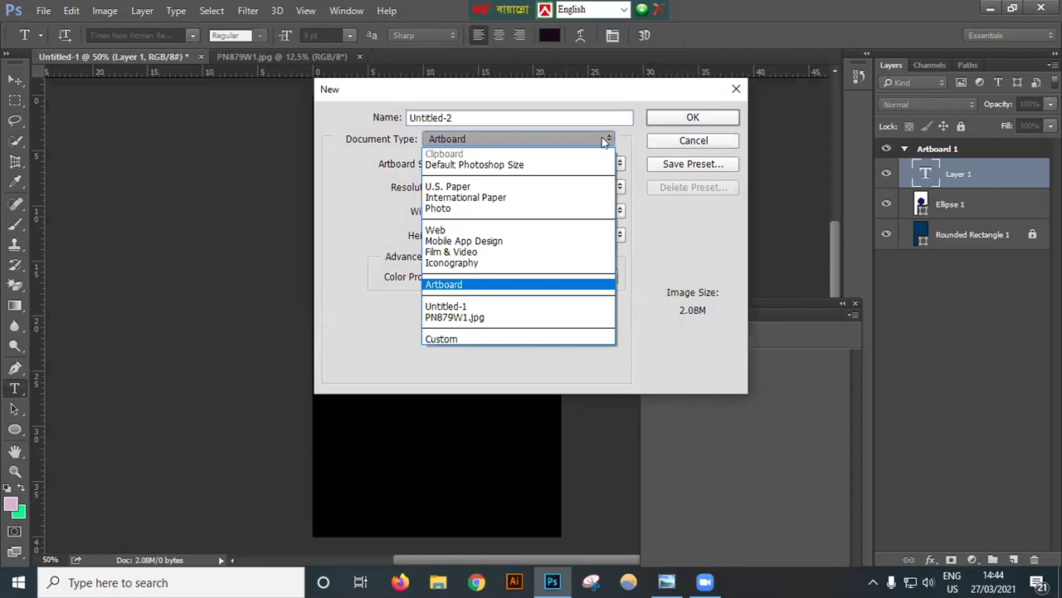
{"action": "left_click", "coordinate": [485, 339]}
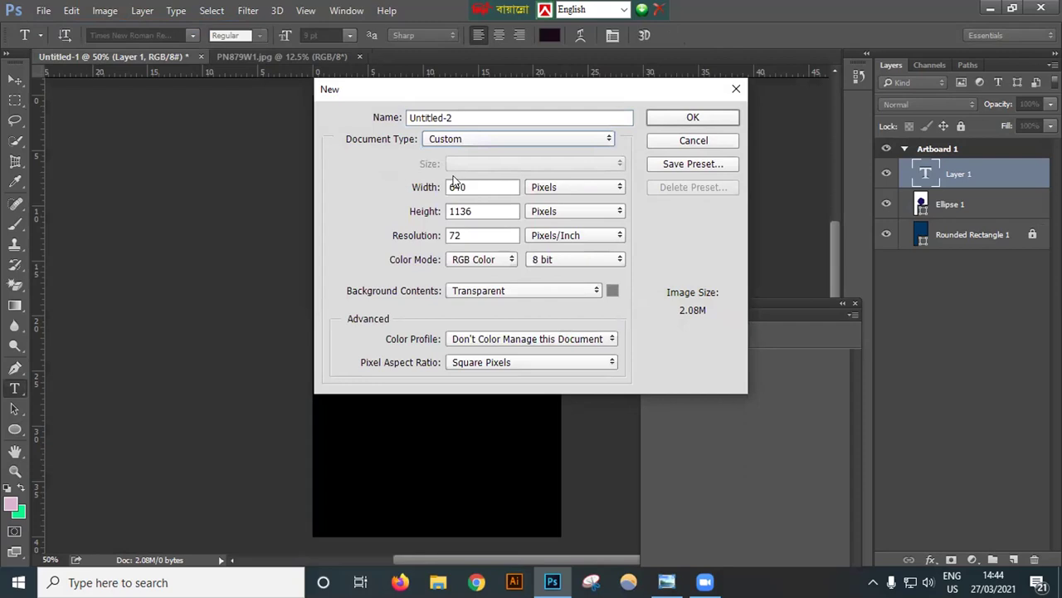
{"action": "left_click_drag", "start_coordinate": [470, 186], "coordinate": [416, 197]}
{"action": "type", "text": "36"}
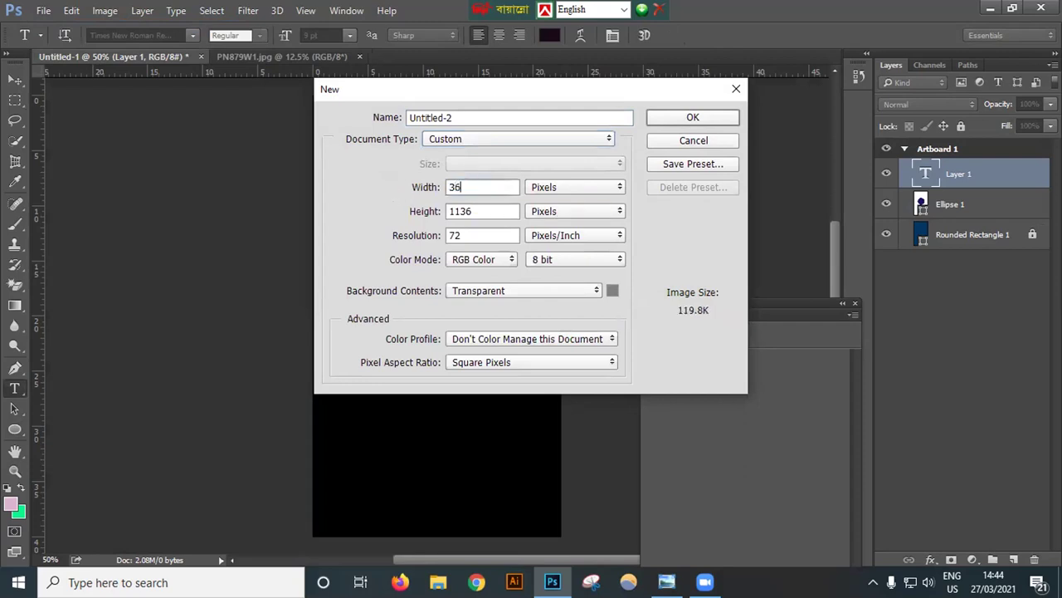
{"action": "type", "text": "0"}
{"action": "left_click_drag", "start_coordinate": [475, 210], "coordinate": [395, 211]}
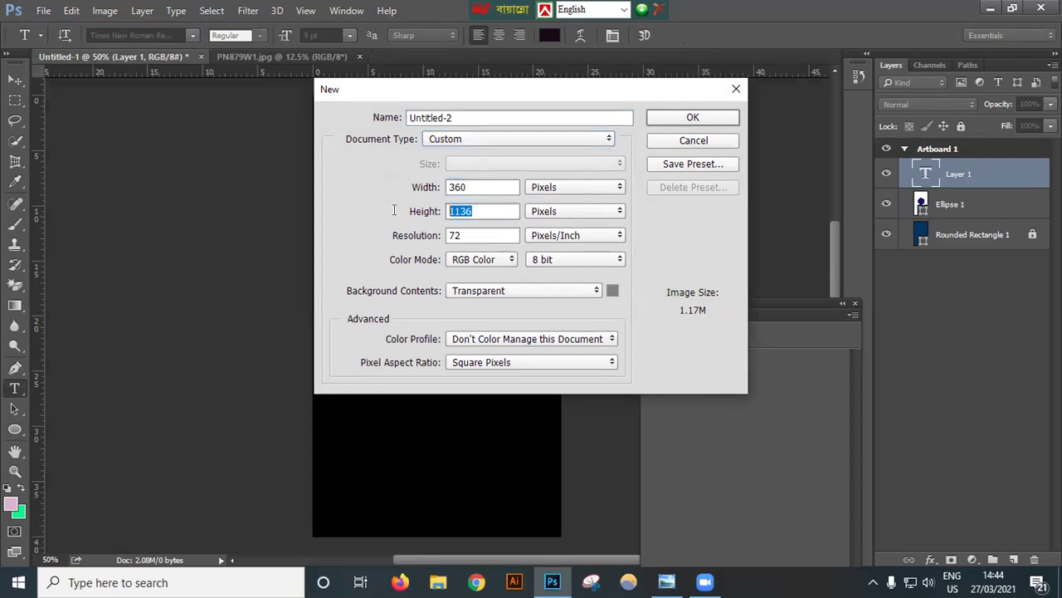
{"action": "type", "text": "640"}
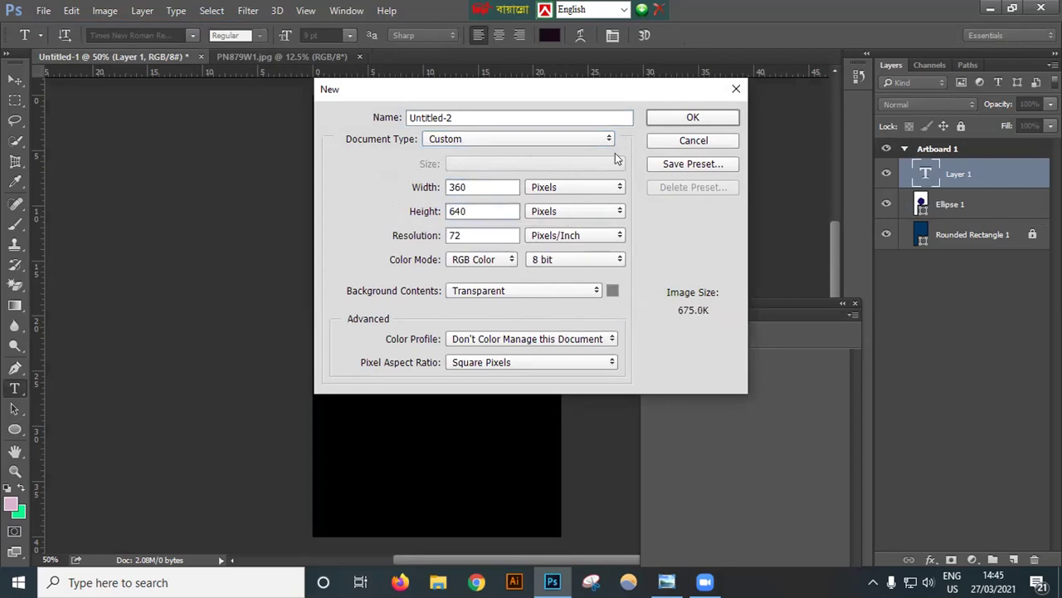
{"action": "left_click", "coordinate": [693, 118]}
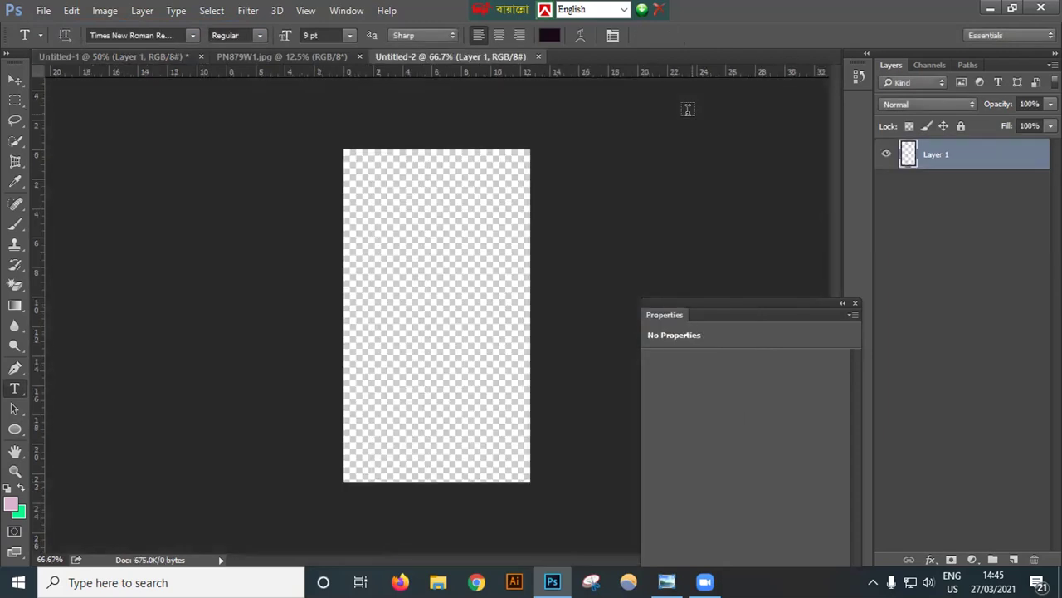
Step: Draw a rectangle about 363 by 642 px covering the whole canvas with the Rectangle tool
{"action": "left_click", "coordinate": [15, 80]}
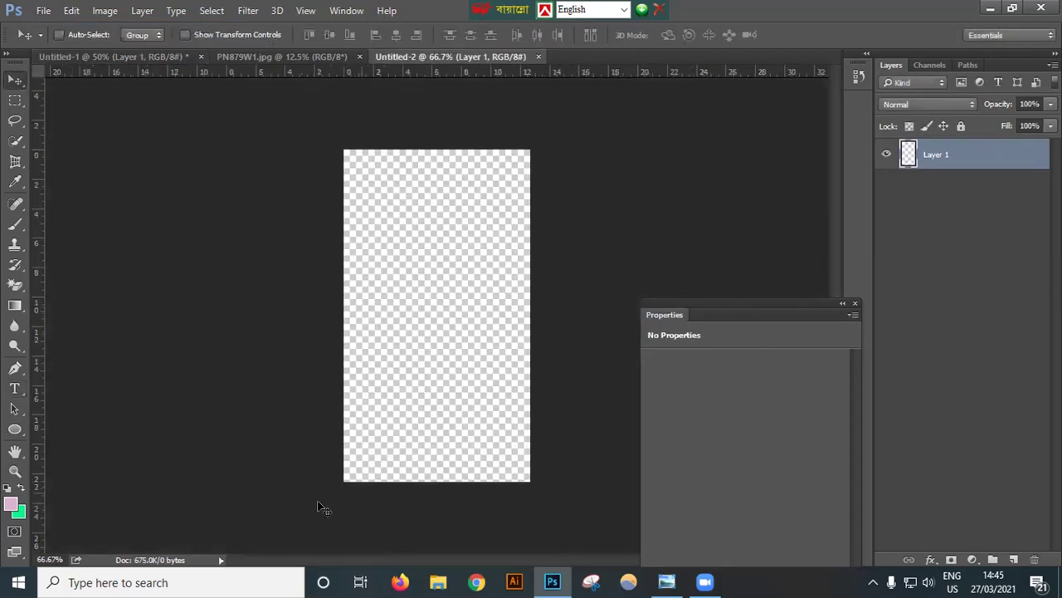
{"action": "left_click", "coordinate": [15, 429]}
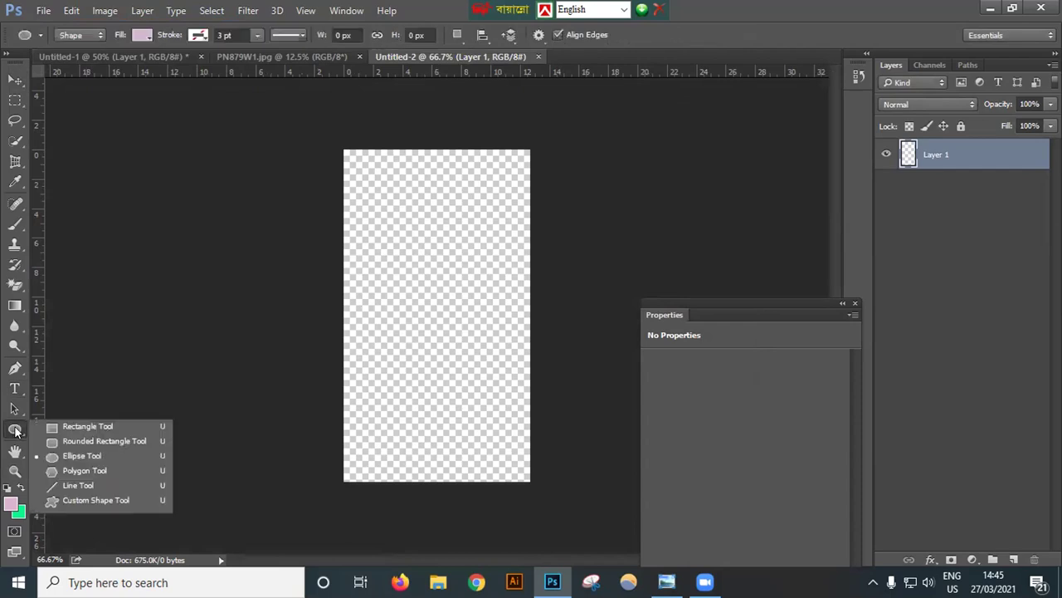
{"action": "left_click", "coordinate": [78, 426]}
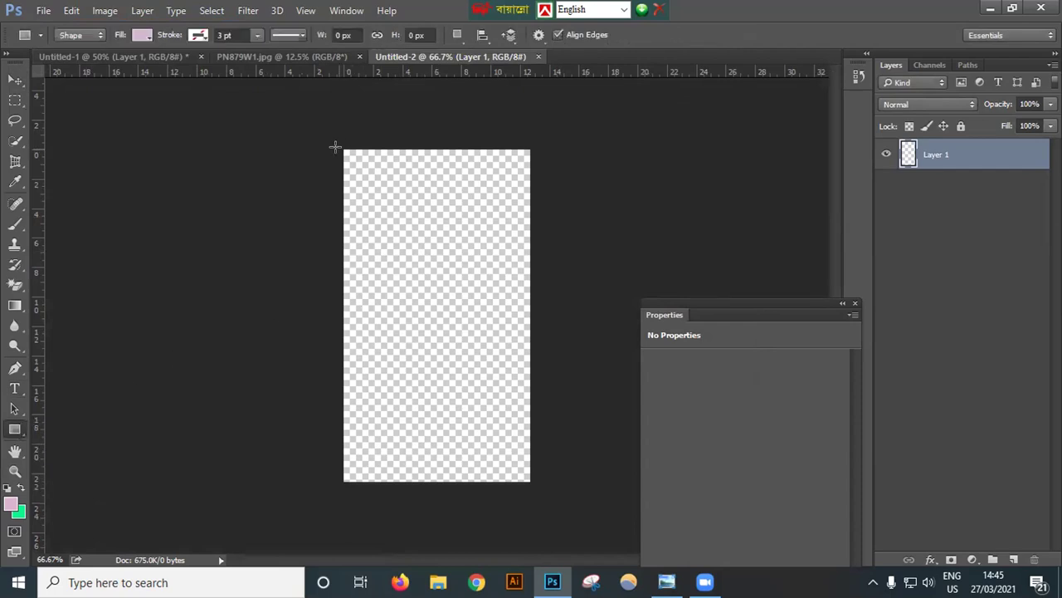
{"action": "left_click_drag", "start_coordinate": [339, 146], "coordinate": [531, 481]}
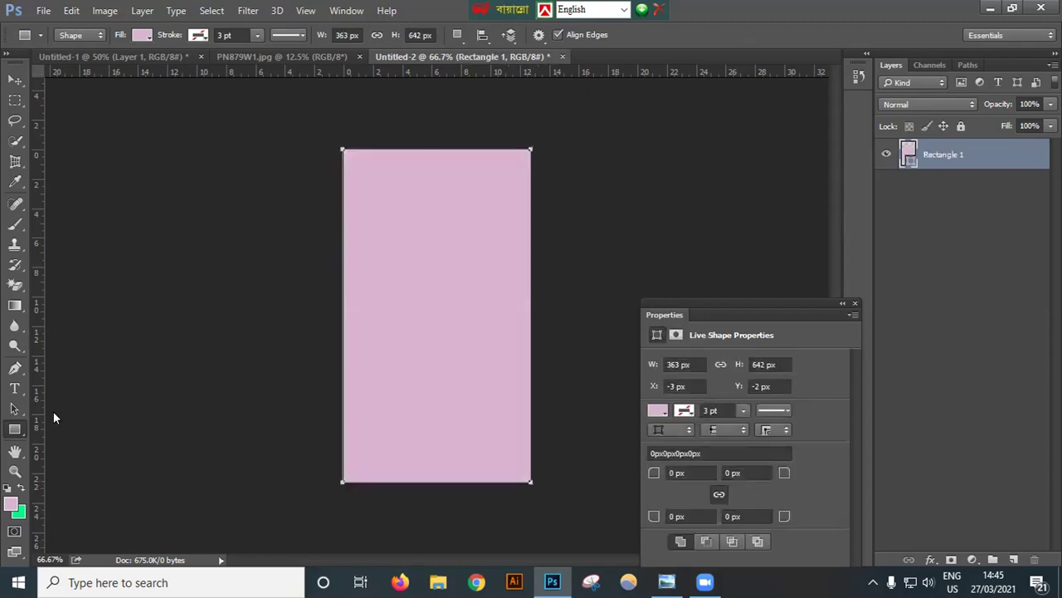
Step: Fill the canvas-sized rectangle with dark indigo
{"action": "left_click", "coordinate": [142, 36]}
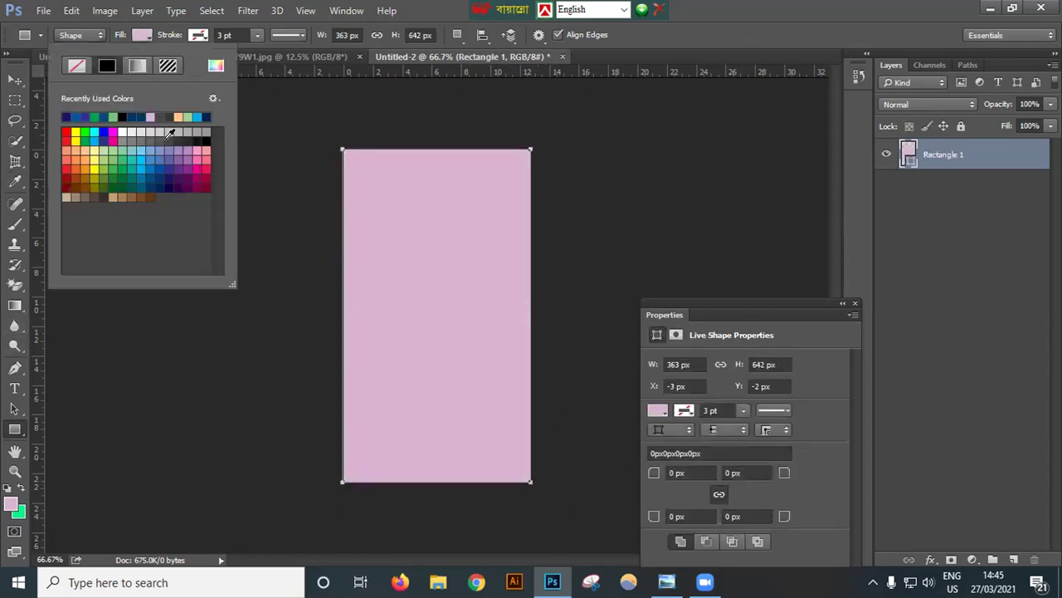
{"action": "left_click", "coordinate": [169, 173]}
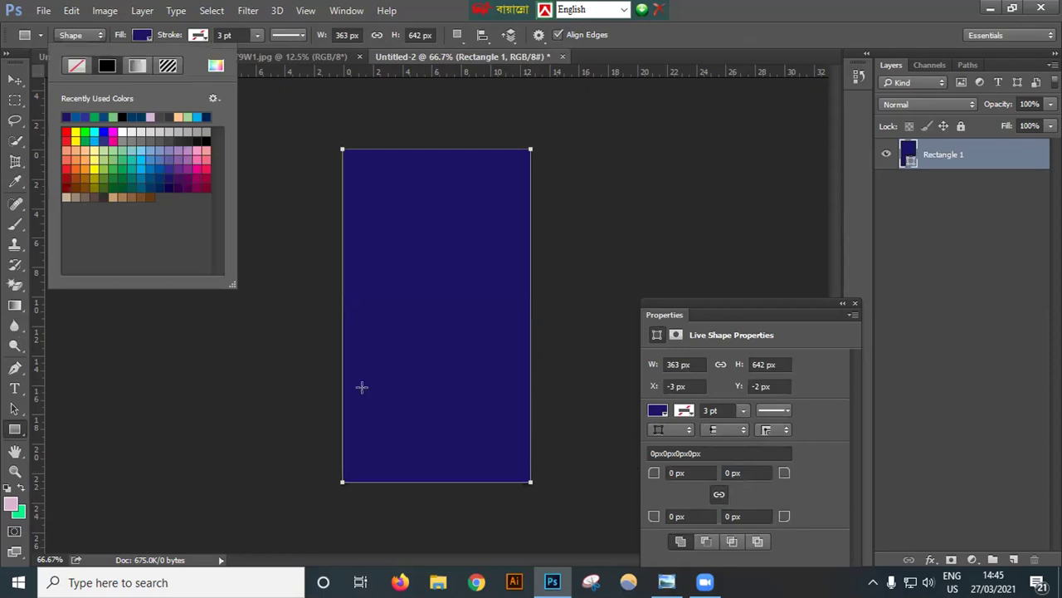
{"action": "left_click", "coordinate": [74, 391]}
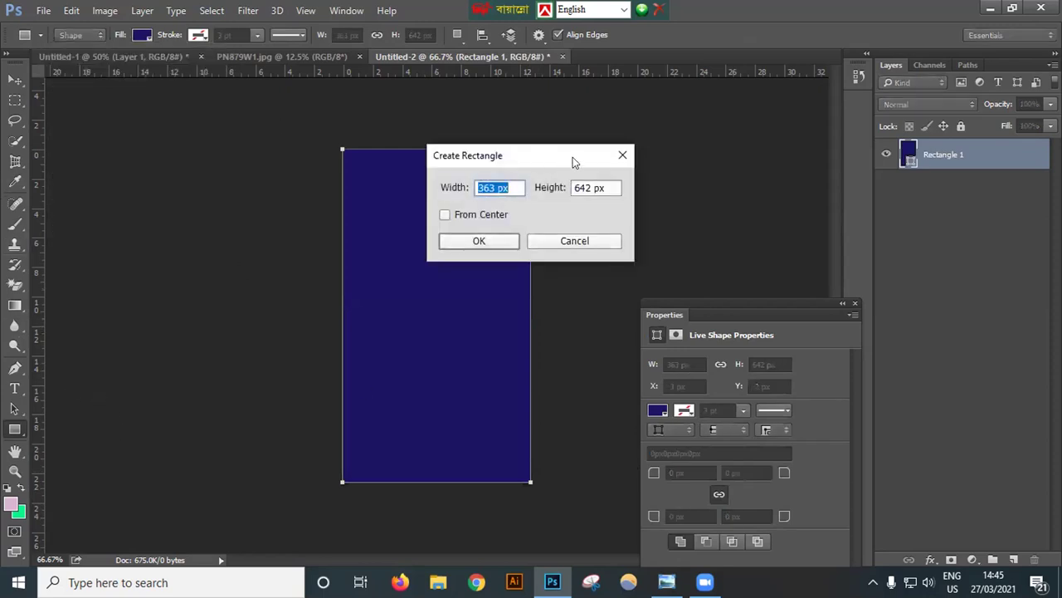
{"action": "left_click", "coordinate": [622, 155]}
Step: Draw a circle about 192 px in diameter slightly above the middle of the rectangle with the Ellipse tool
{"action": "right_click", "coordinate": [15, 429]}
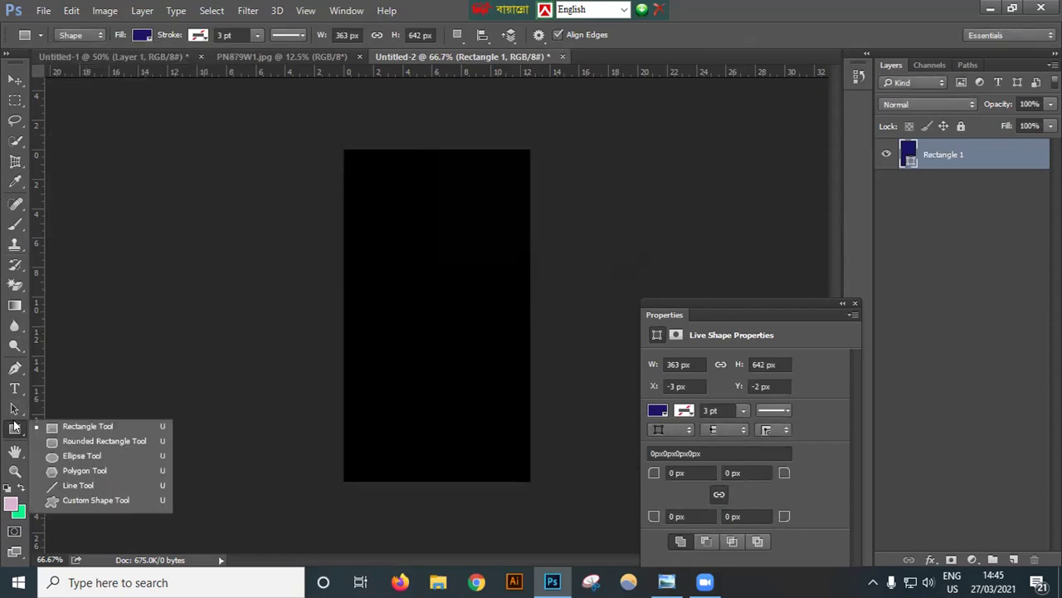
{"action": "left_click", "coordinate": [64, 451]}
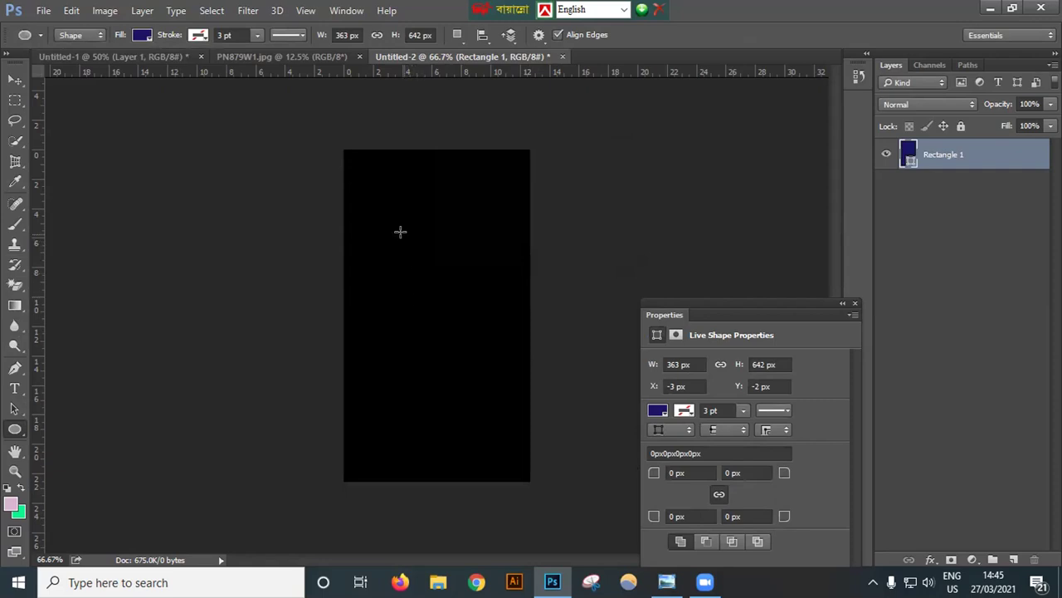
{"action": "left_click_drag", "start_coordinate": [402, 231], "coordinate": [477, 318]}
{"action": "key", "text": "ctrl+z"}
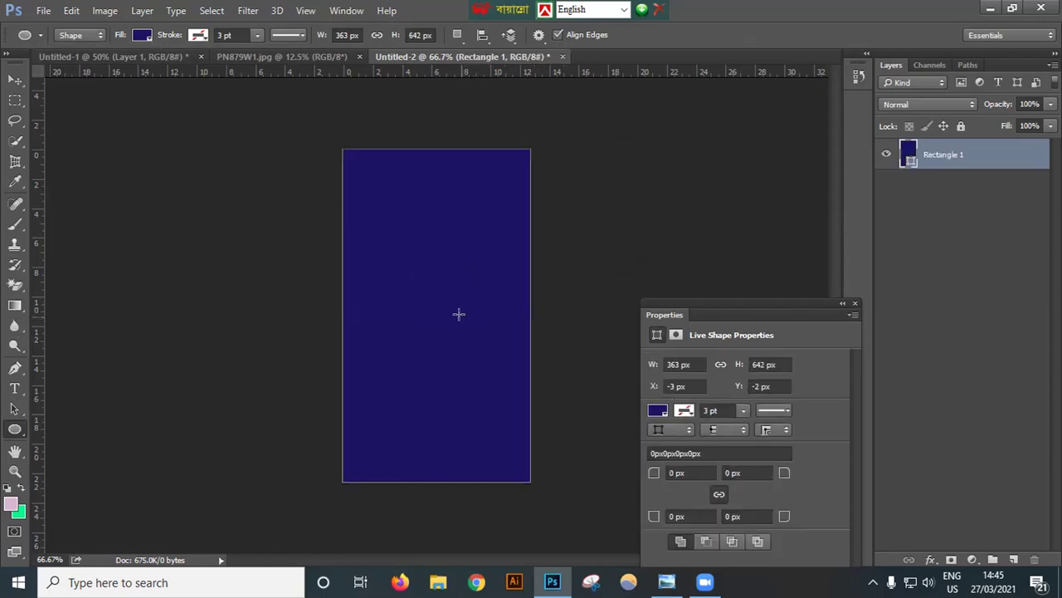
{"action": "key", "text": "shift"}
{"action": "left_click_drag", "start_coordinate": [391, 245], "coordinate": [491, 394]}
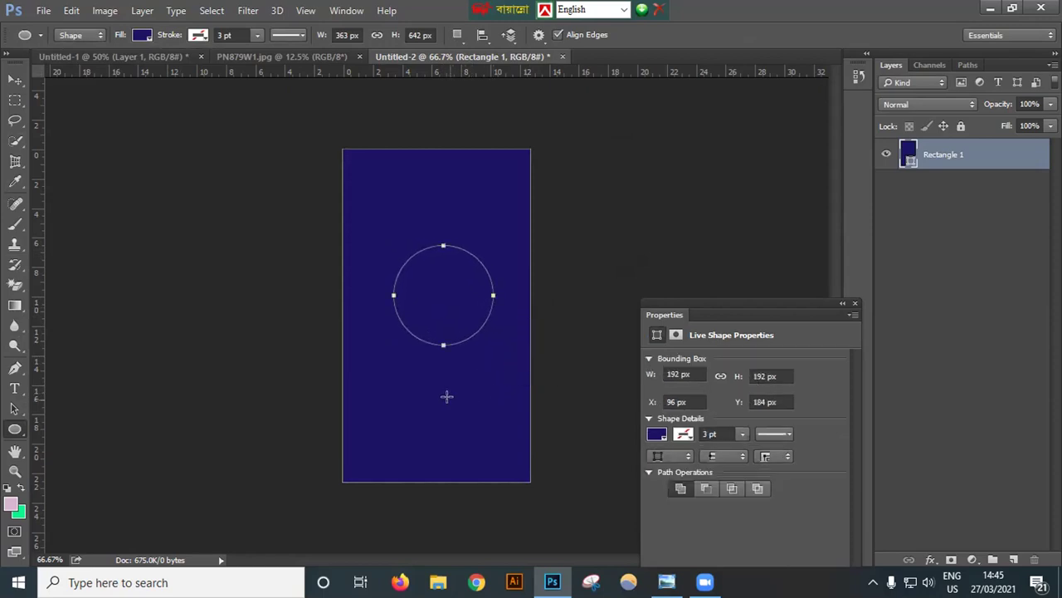
Step: Free-transform the circle path, nudging it up and left to X 182 px, Y 267 px, and apply the transformation
{"action": "key", "text": "ctrl+t"}
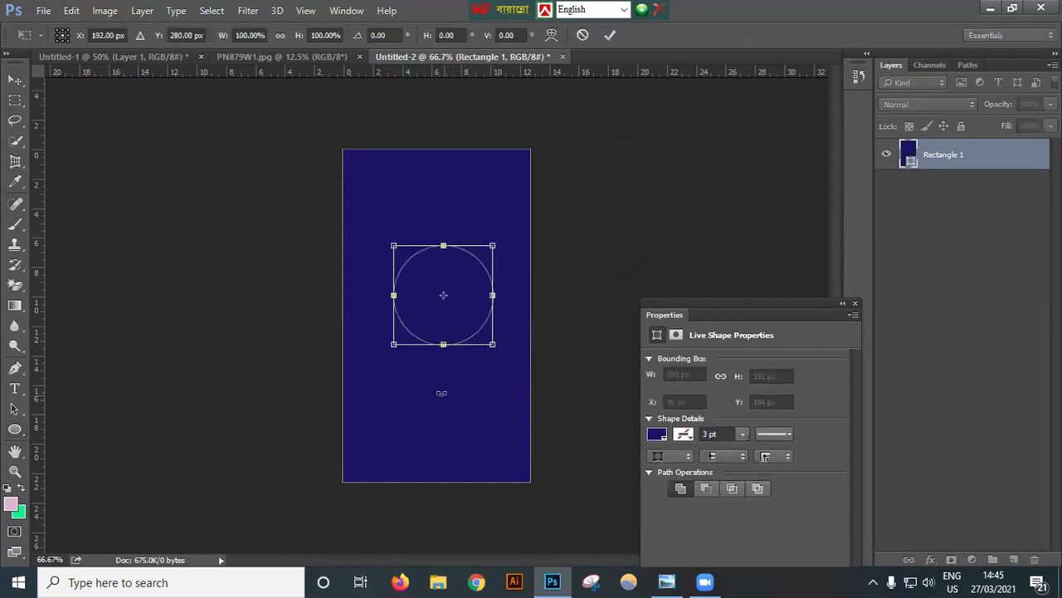
{"action": "key", "text": "Up"}
{"action": "key", "text": "Up"}
{"action": "key", "text": "Up"}
{"action": "key", "text": "Up"}
{"action": "key", "text": "Up"}
{"action": "key", "text": "Up"}
{"action": "key", "text": "Up"}
{"action": "key", "text": "Up"}
{"action": "key", "text": "Up"}
{"action": "key", "text": "Up"}
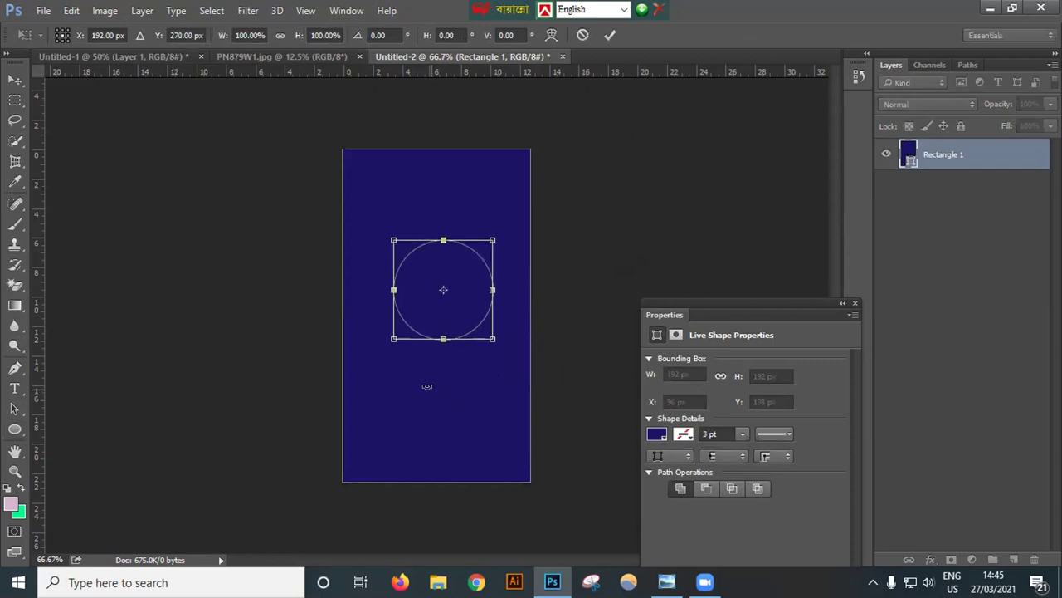
{"action": "key", "text": "Left"}
{"action": "key", "text": "Left"}
{"action": "key", "text": "Left"}
{"action": "key", "text": "Left"}
{"action": "key", "text": "Left"}
{"action": "key", "text": "Left"}
{"action": "key", "text": "Left"}
{"action": "key", "text": "Left"}
{"action": "key", "text": "Left"}
{"action": "key", "text": "Left"}
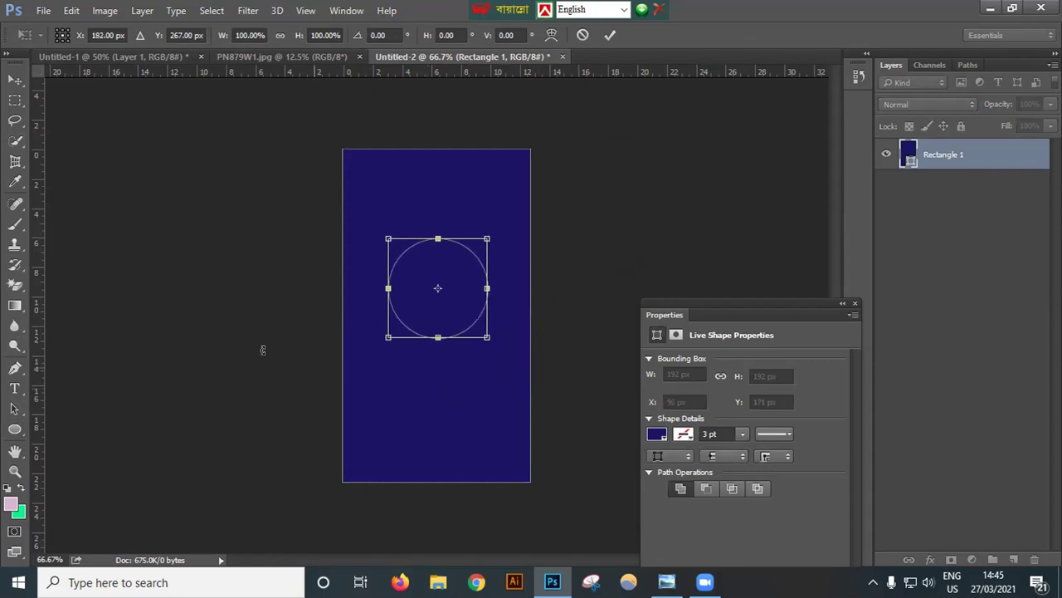
{"action": "left_click", "coordinate": [15, 429]}
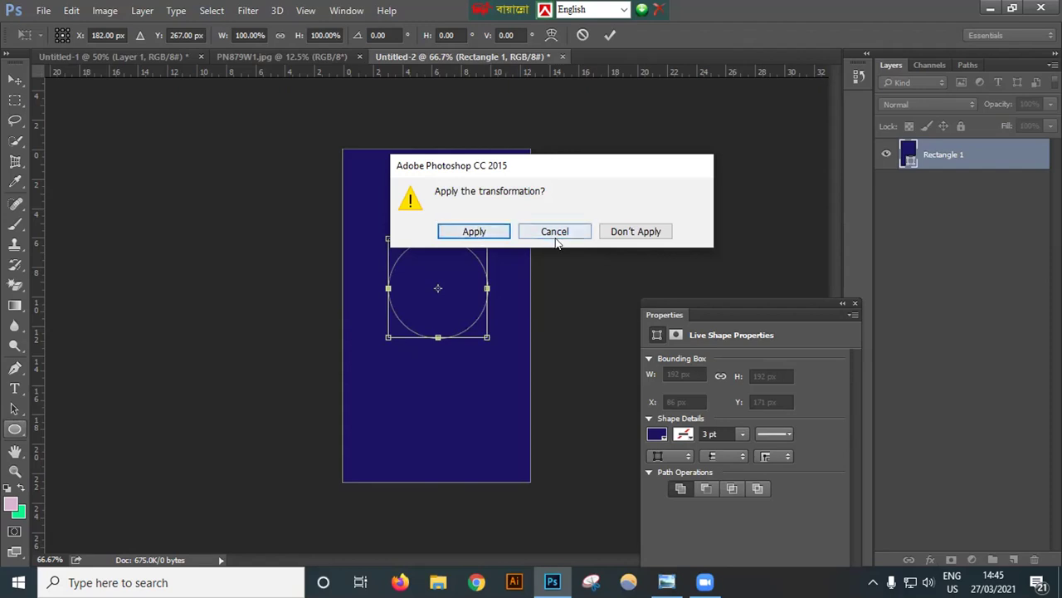
{"action": "left_click", "coordinate": [475, 233]}
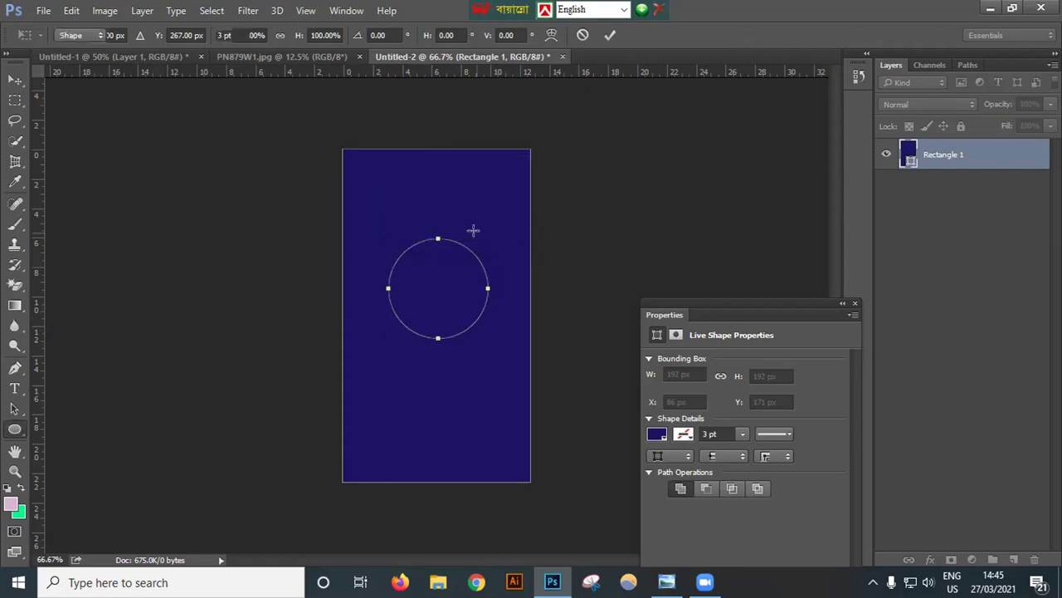
Step: Try bright blue and medium indigo fills to recolour the circle, ending on dark indigo
{"action": "left_click", "coordinate": [143, 36]}
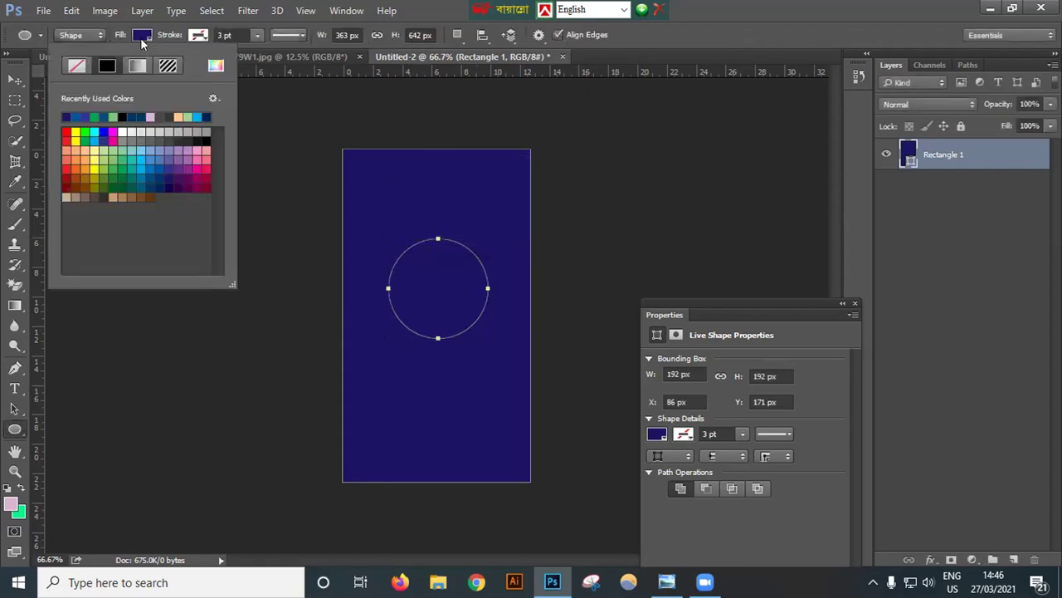
{"action": "left_click", "coordinate": [157, 158]}
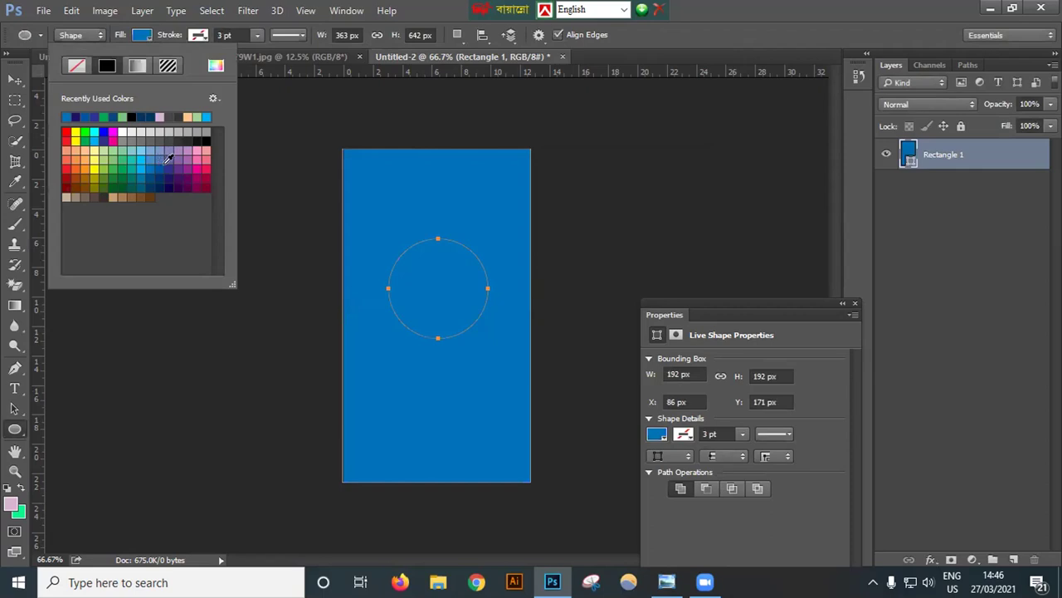
{"action": "left_click", "coordinate": [169, 165]}
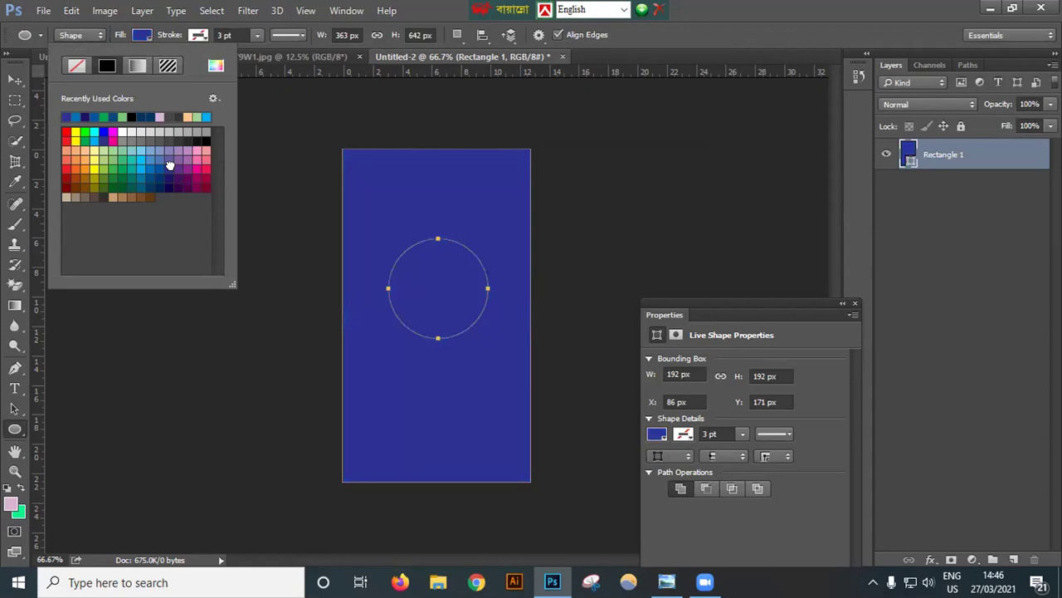
{"action": "left_click", "coordinate": [163, 175]}
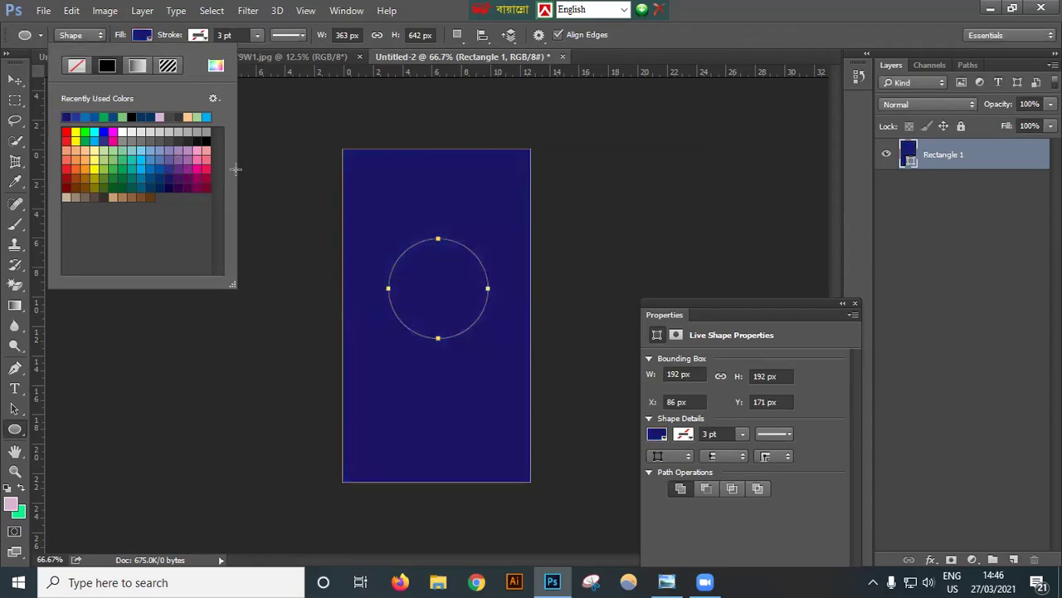
{"action": "left_click", "coordinate": [751, 12]}
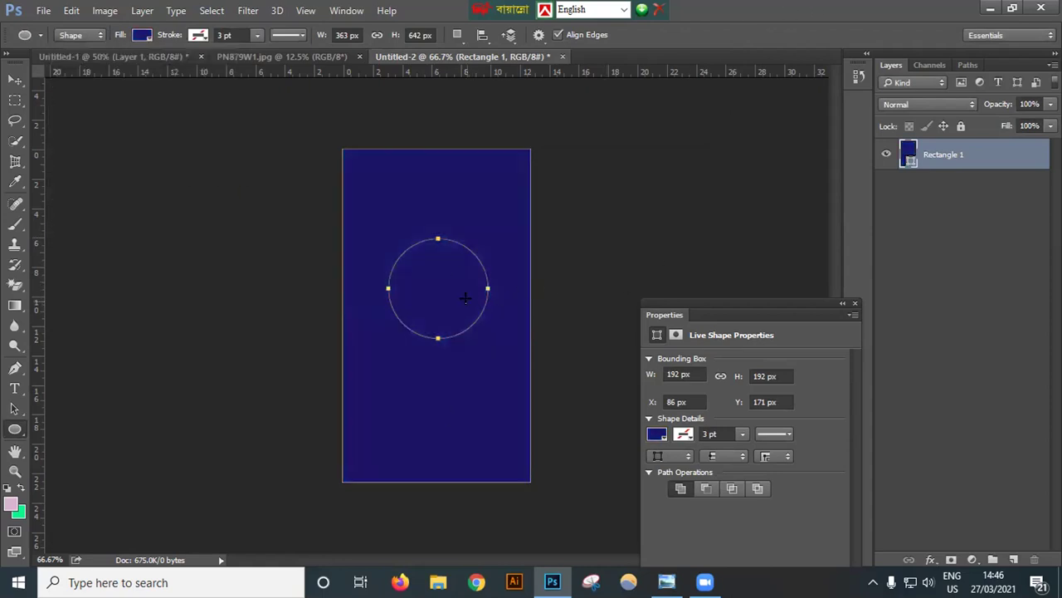
Step: Try to select and free-transform the circle separately from the background rectangle
{"action": "left_click", "coordinate": [14, 80]}
{"action": "left_click", "coordinate": [381, 306]}
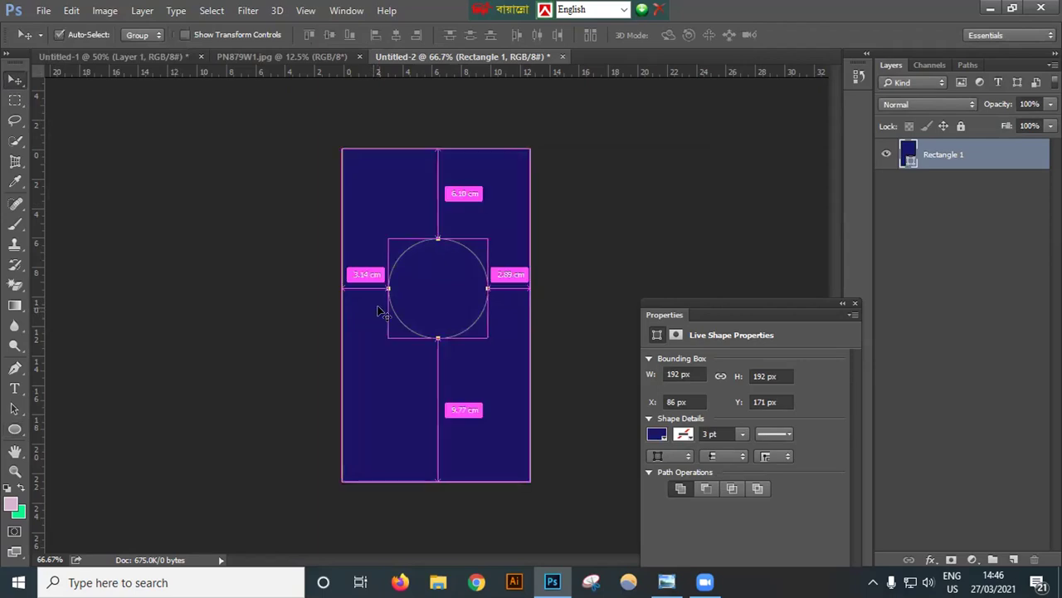
{"action": "key", "text": "Return"}
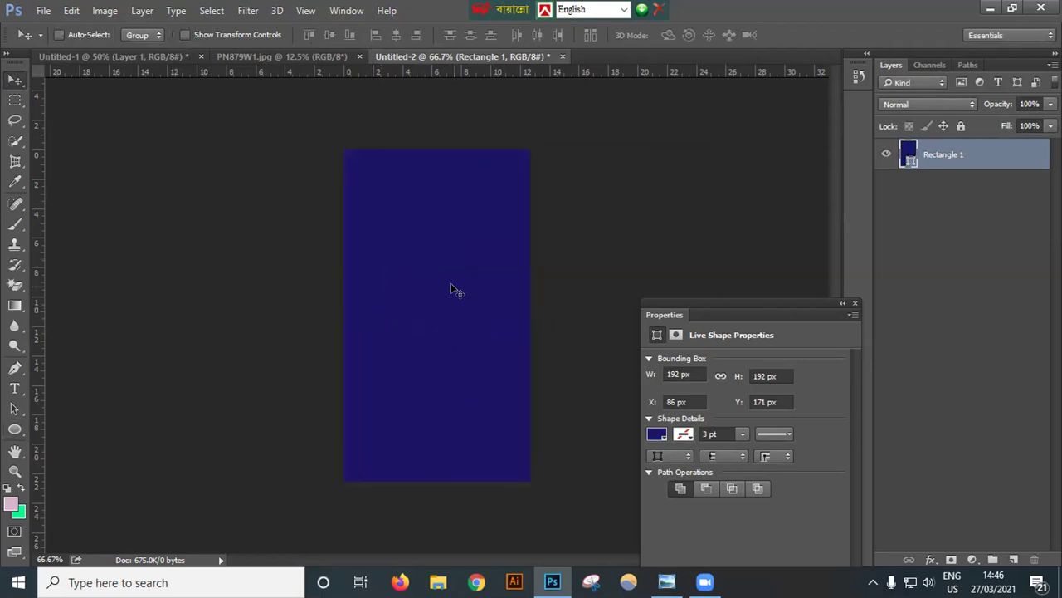
{"action": "key", "text": "ctrl"}
{"action": "key", "text": "ctrl+t"}
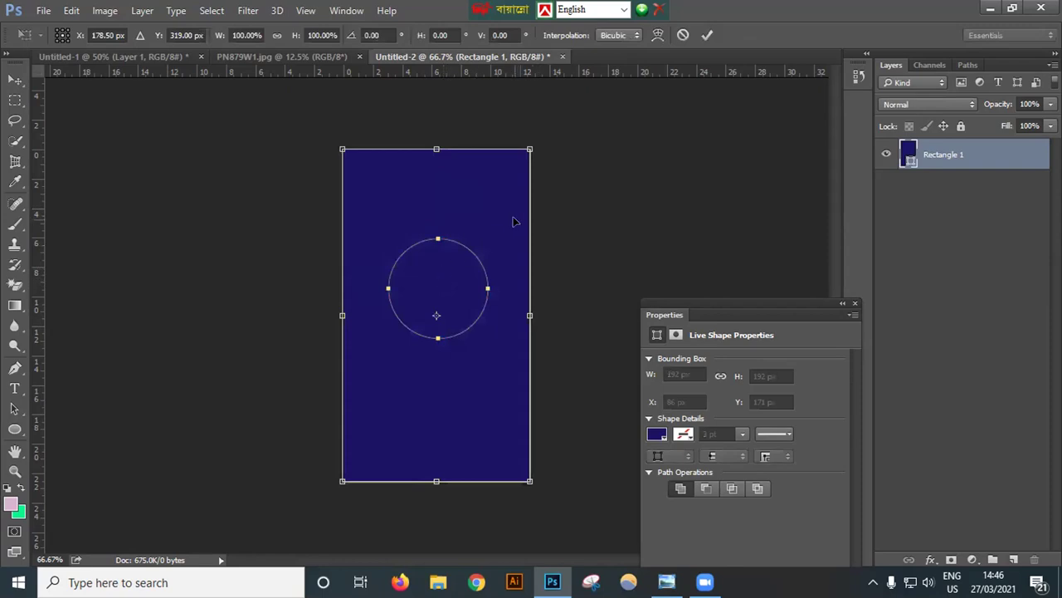
{"action": "left_click", "coordinate": [706, 35]}
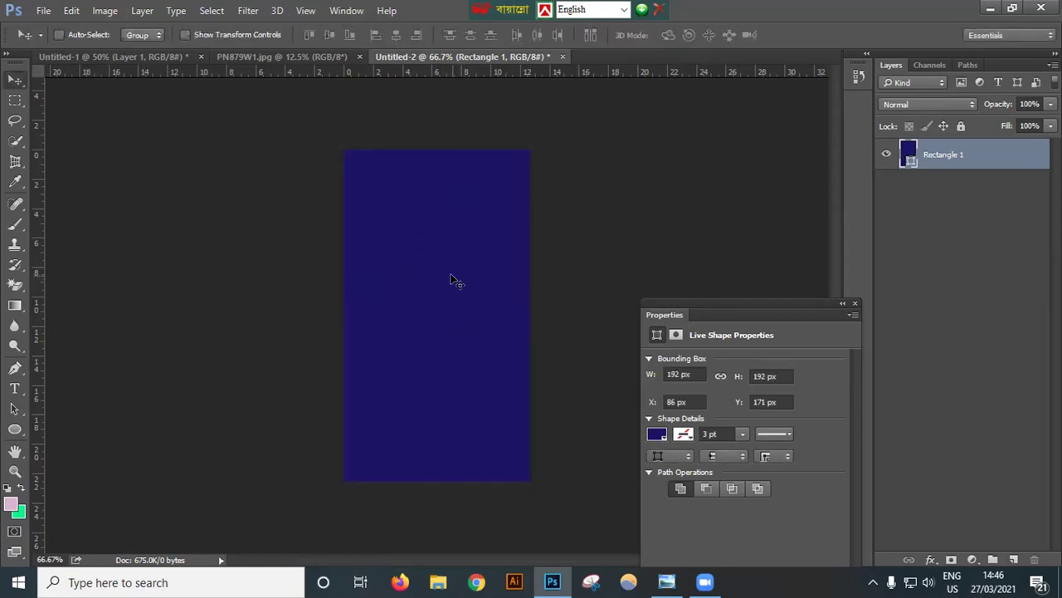
{"action": "right_click", "coordinate": [449, 271]}
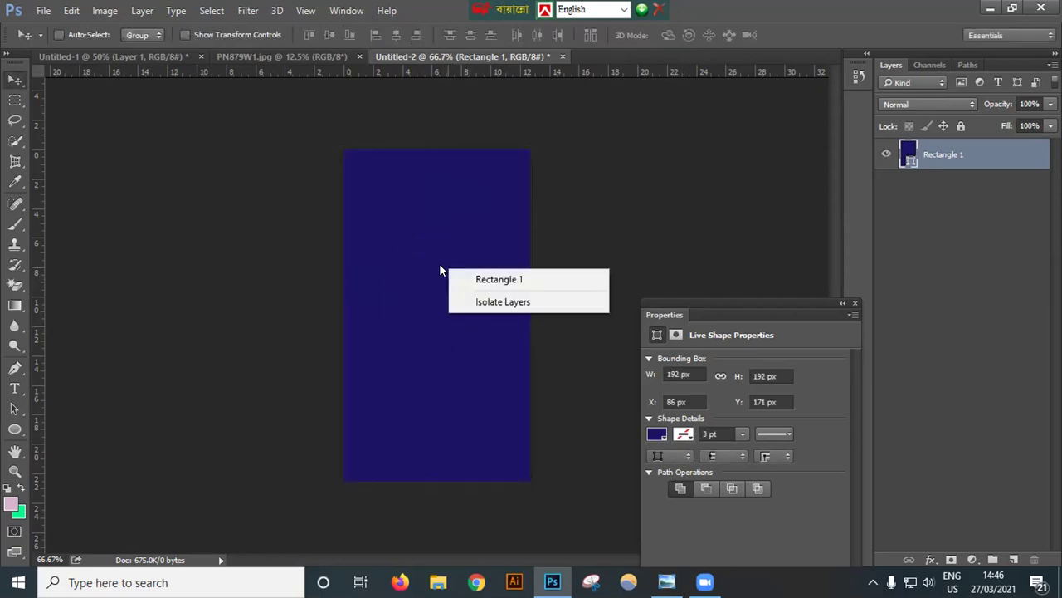
{"action": "left_click", "coordinate": [441, 270]}
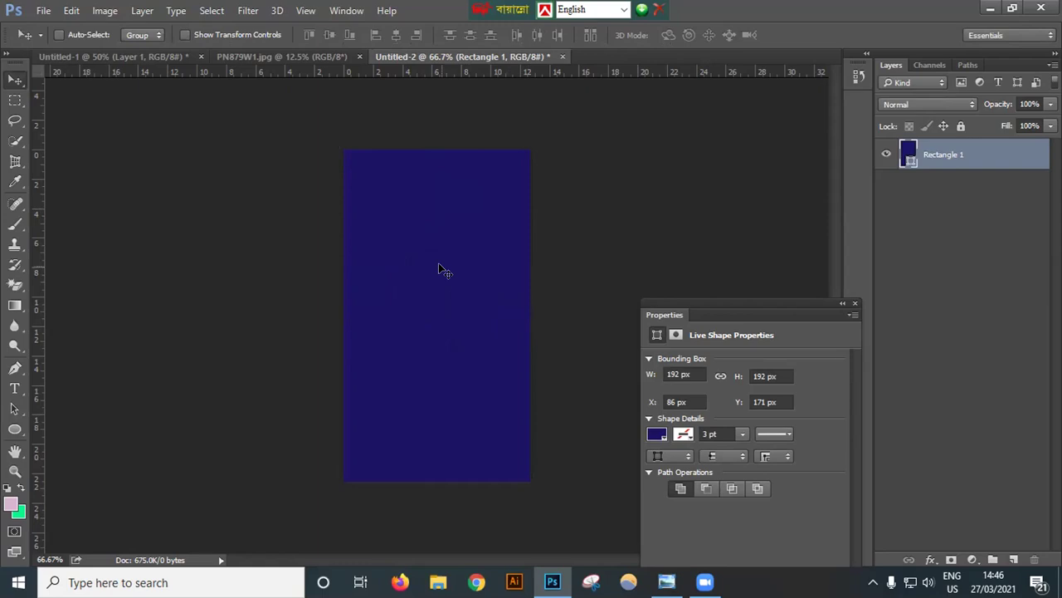
Step: Delete the circle path from the rectangle's shape layer, accepting conversion to a regular path
{"action": "left_click", "coordinate": [17, 428]}
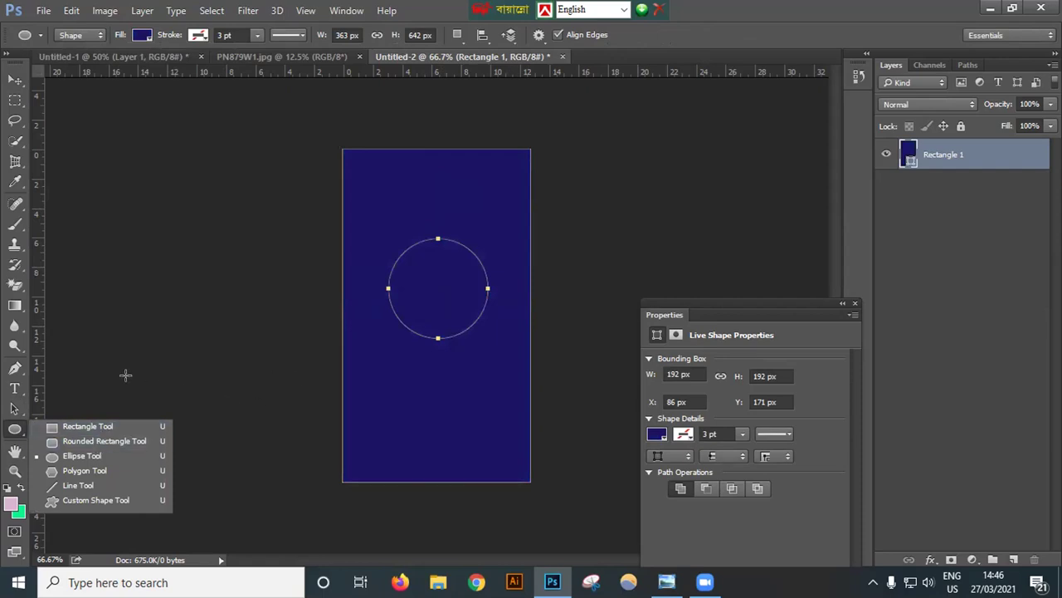
{"action": "key", "text": "Delete"}
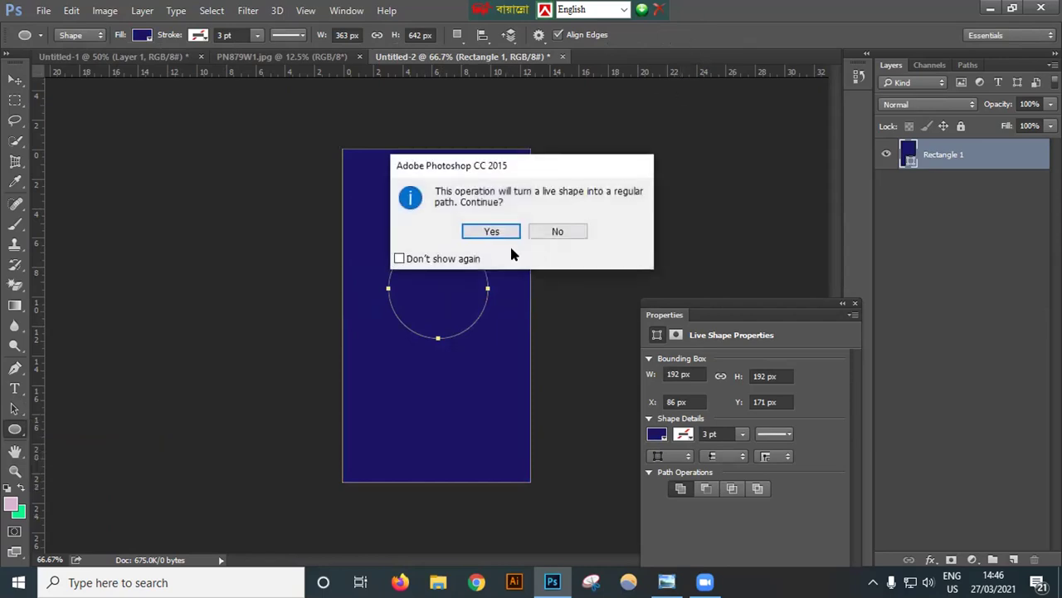
{"action": "left_click", "coordinate": [491, 230]}
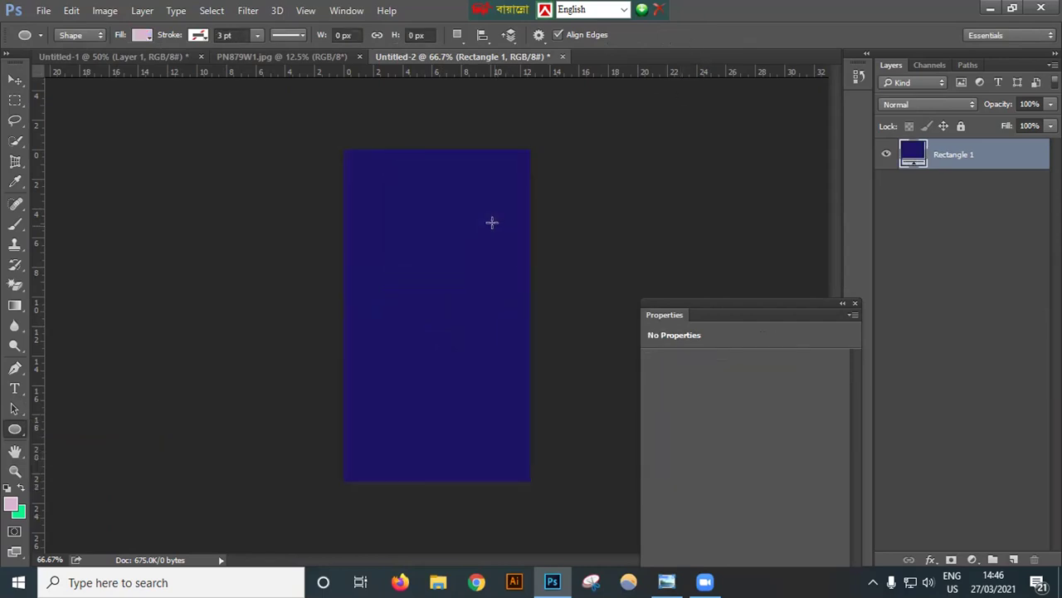
Step: Dismiss the shape properties and close the Untitled-2 document
{"action": "left_click", "coordinate": [855, 303]}
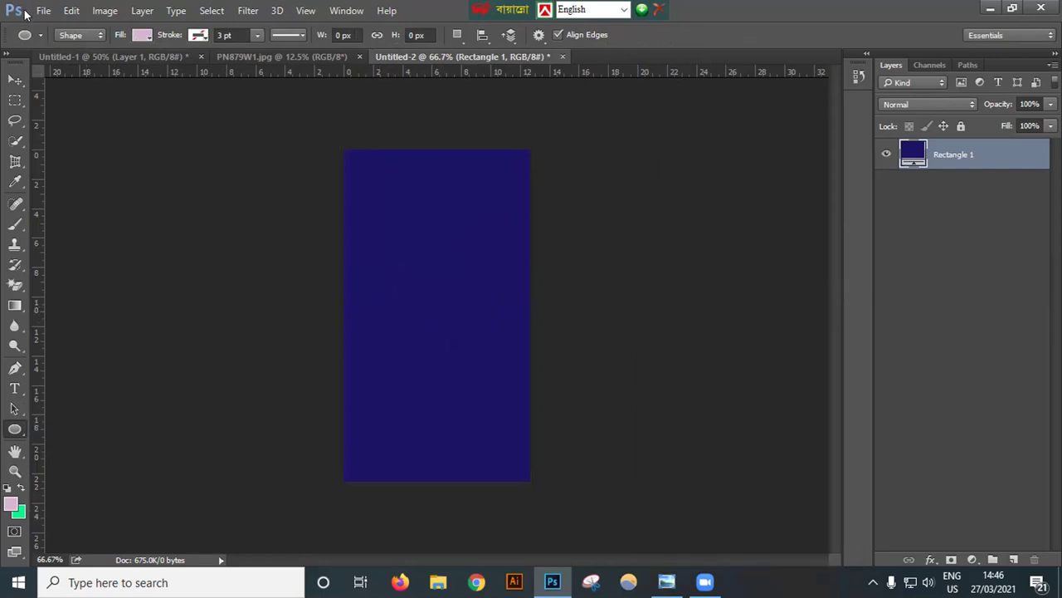
{"action": "left_click", "coordinate": [562, 57]}
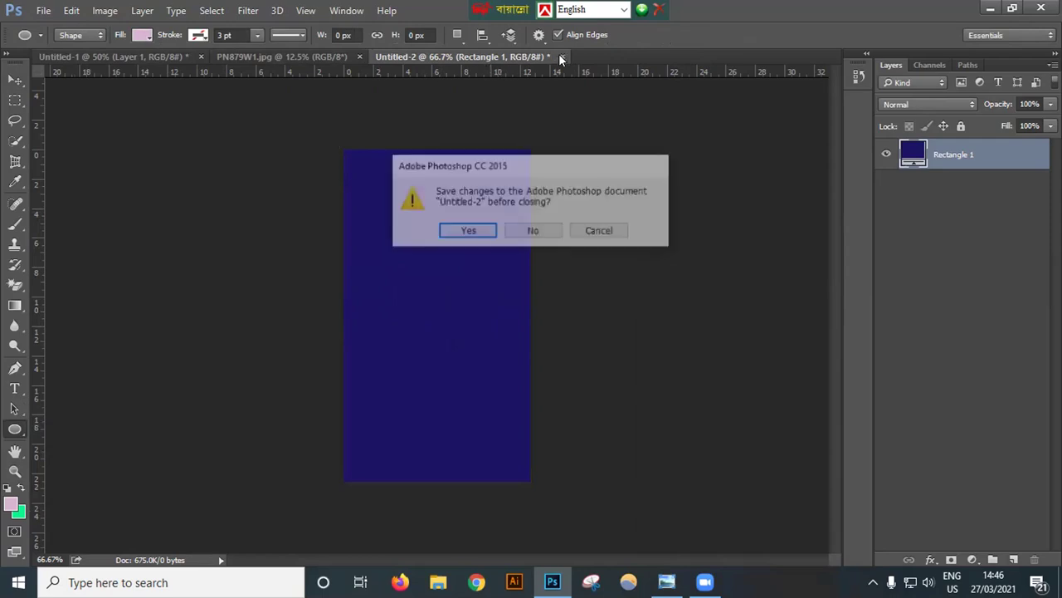
{"action": "left_click", "coordinate": [475, 224]}
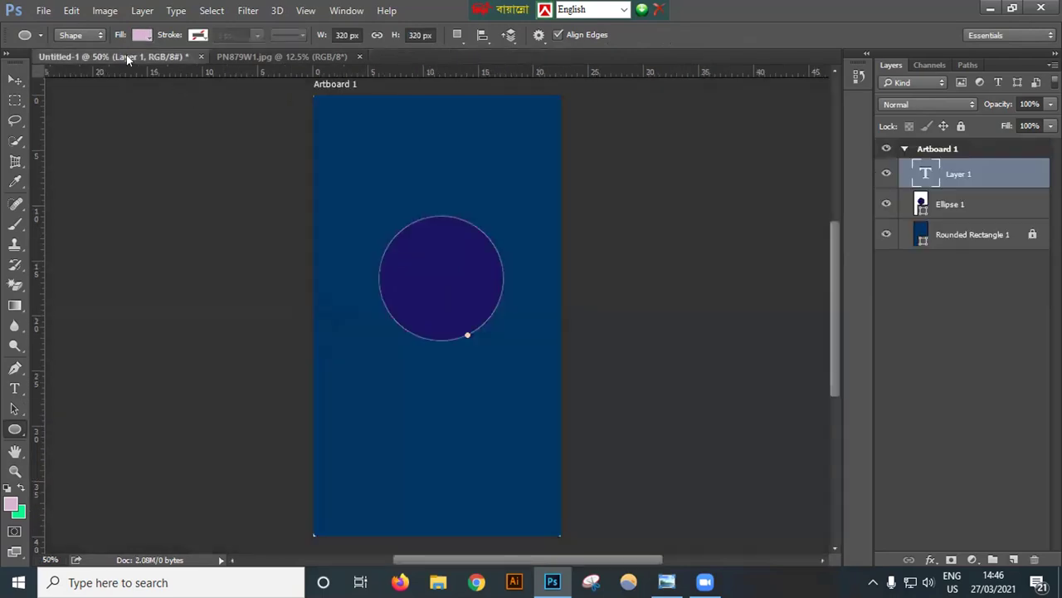
Step: Create a new 360 × 640 px document at 72 pixels/inch in RGB colour with transparent background contents
{"action": "left_click", "coordinate": [43, 10]}
{"action": "mouse_move", "coordinate": [72, 10]}
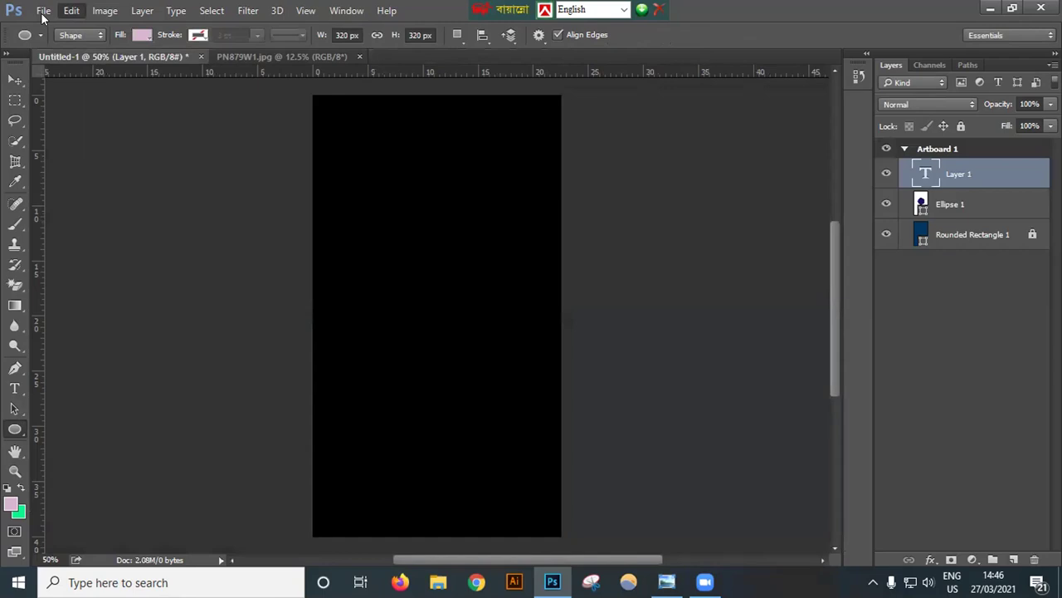
{"action": "left_click", "coordinate": [46, 26]}
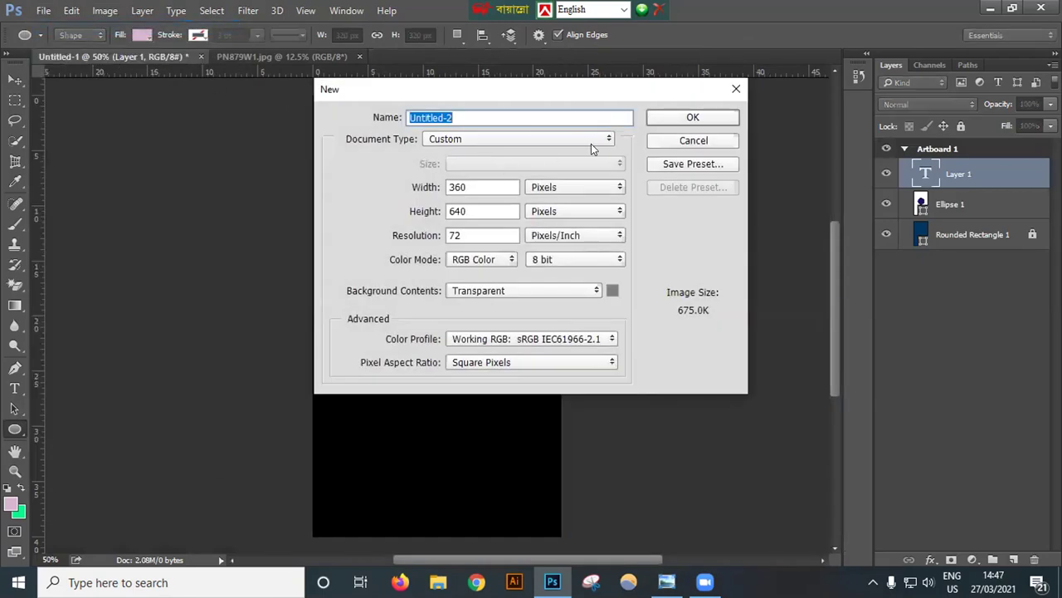
{"action": "left_click", "coordinate": [693, 119]}
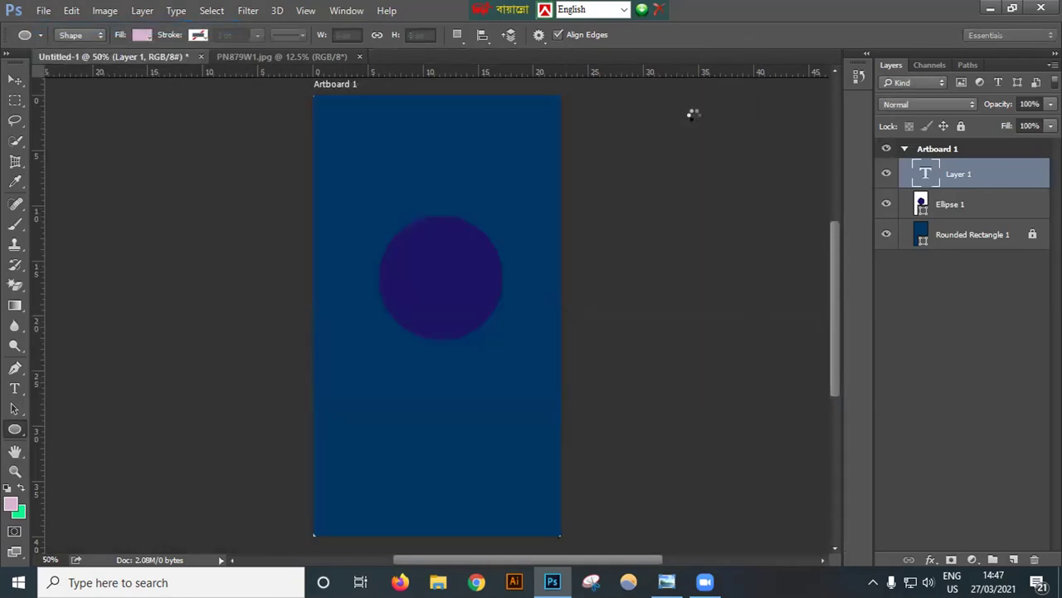
Step: Draw a rectangle about 365 × 639 px covering the canvas and fill it with dark indigo
{"action": "right_click", "coordinate": [20, 430]}
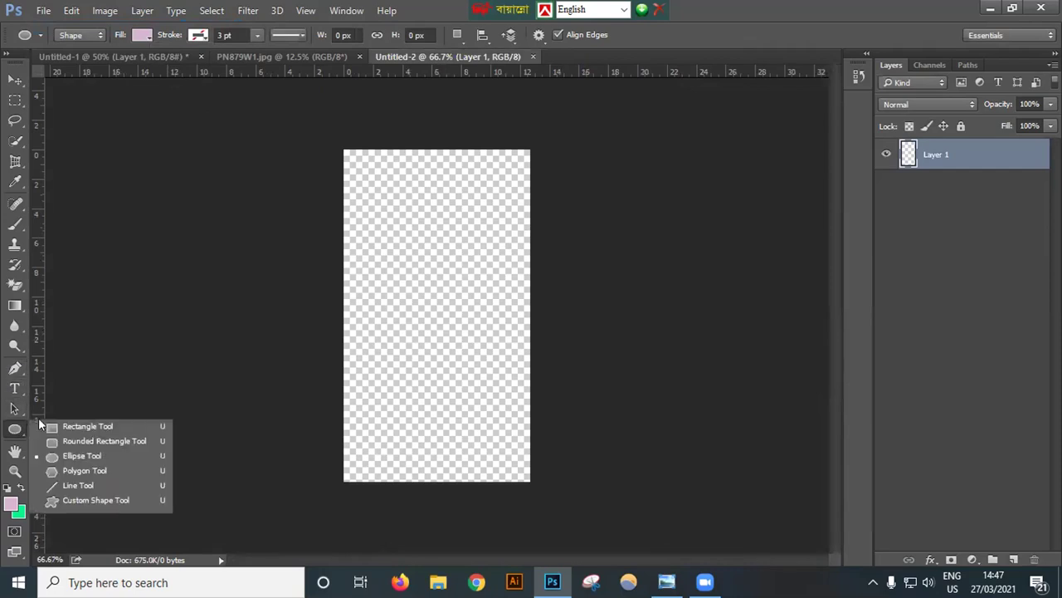
{"action": "left_click", "coordinate": [84, 425]}
{"action": "left_click_drag", "start_coordinate": [344, 150], "coordinate": [532, 481]}
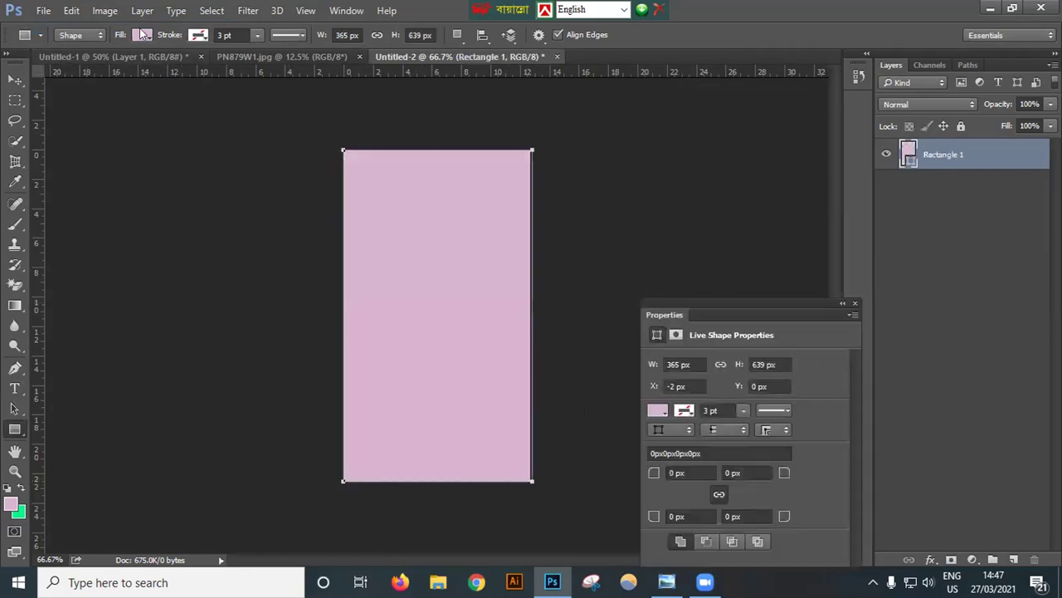
{"action": "left_click", "coordinate": [143, 34]}
{"action": "left_click", "coordinate": [169, 169]}
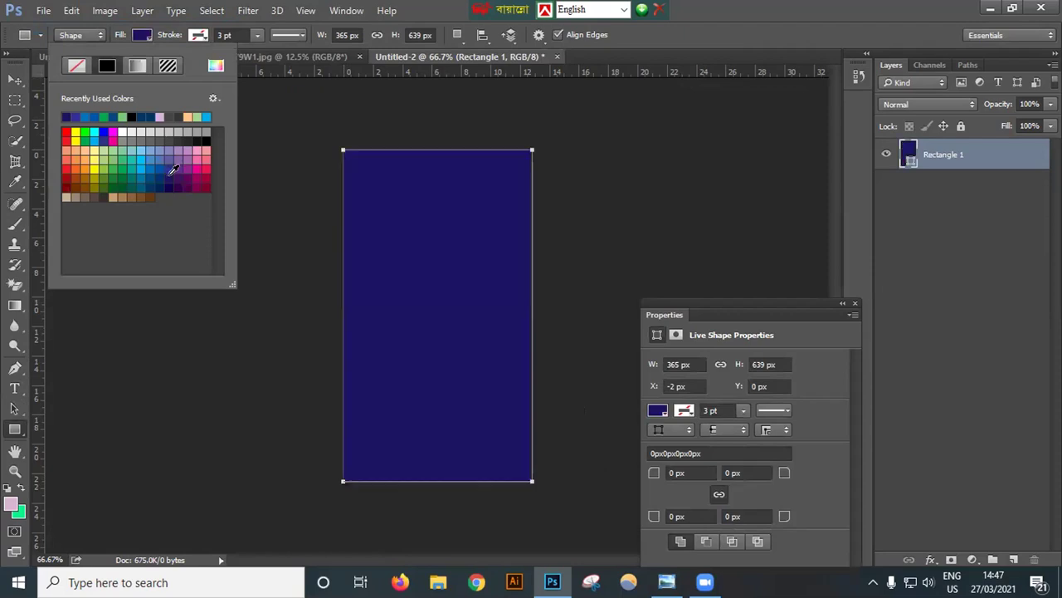
{"action": "left_click", "coordinate": [665, 34]}
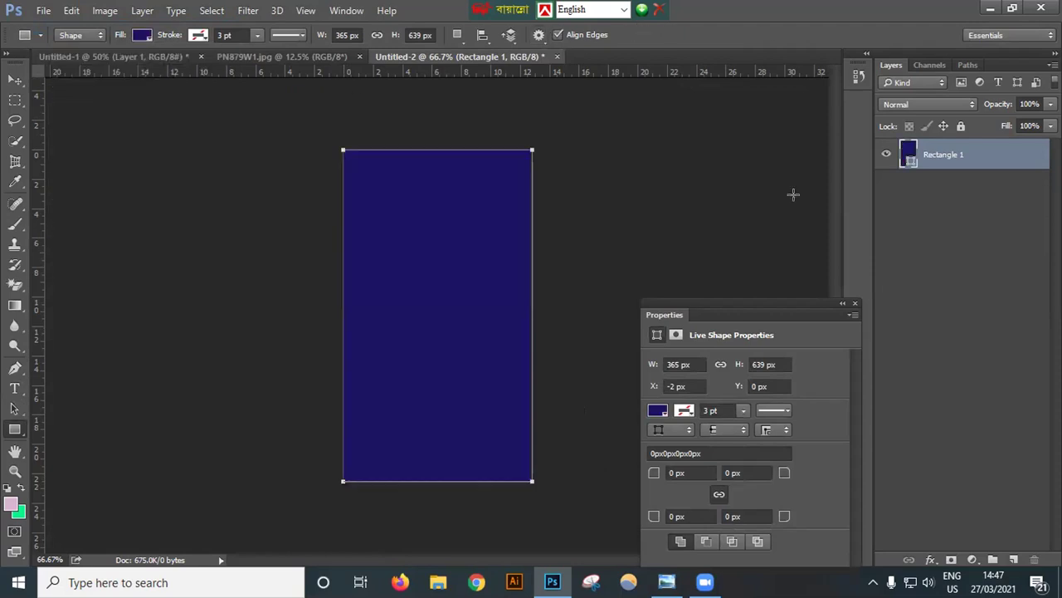
Step: Draw a circle about 165 px in diameter in the canvas's upper middle and fill it with light violet
{"action": "right_click", "coordinate": [24, 426]}
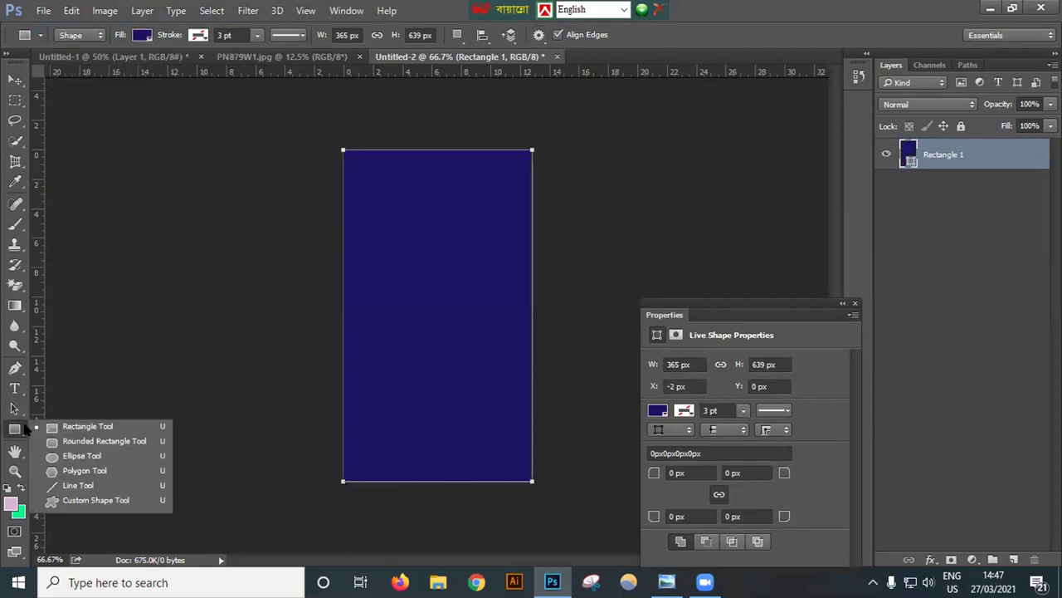
{"action": "left_click", "coordinate": [67, 456]}
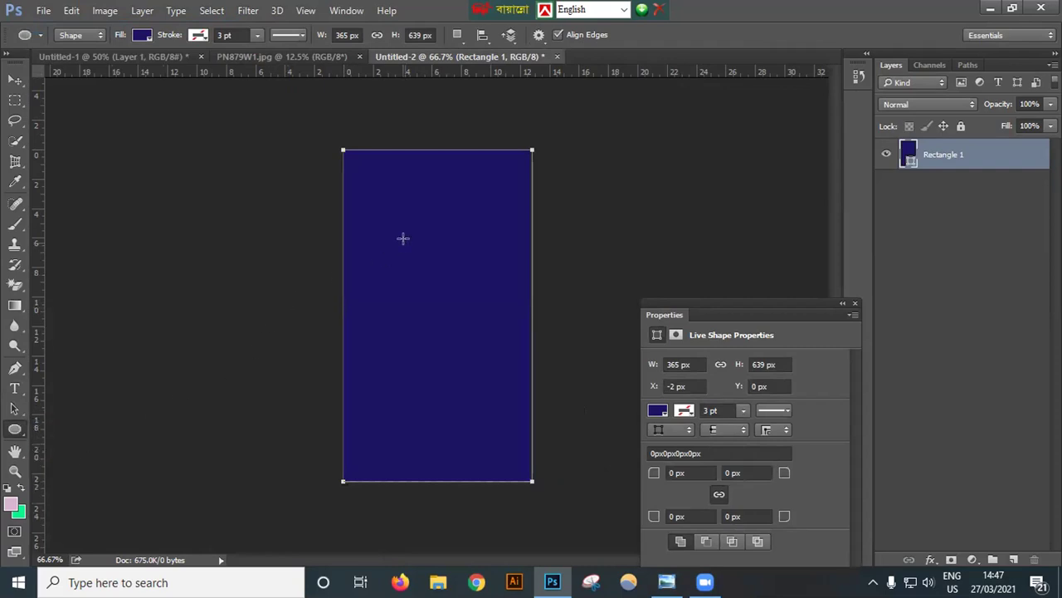
{"action": "left_click_drag", "start_coordinate": [400, 237], "coordinate": [472, 360]}
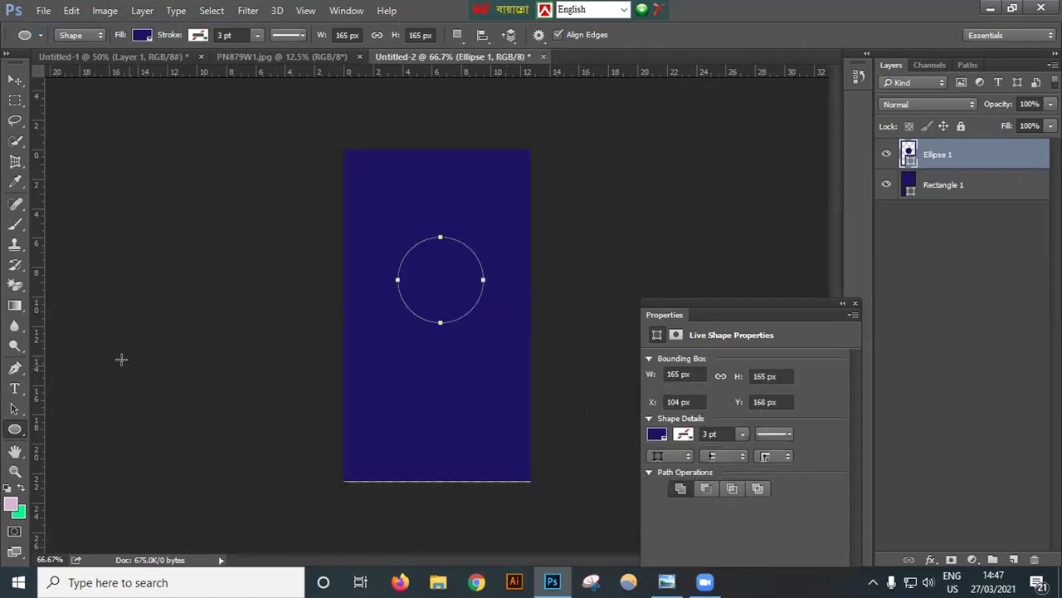
{"action": "left_click", "coordinate": [142, 36]}
{"action": "left_click", "coordinate": [168, 157]}
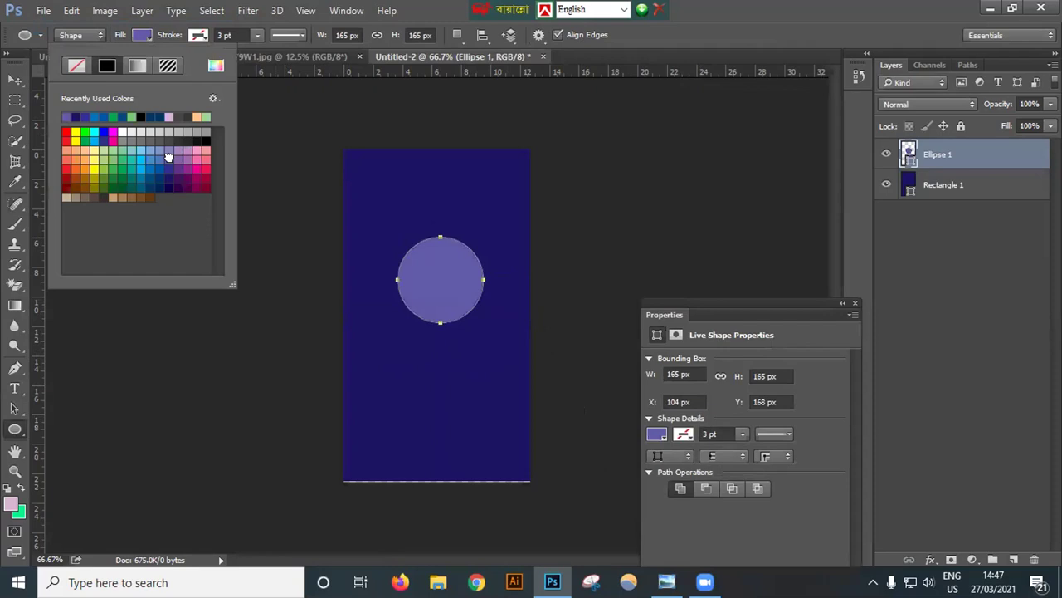
{"action": "left_click", "coordinate": [311, 115]}
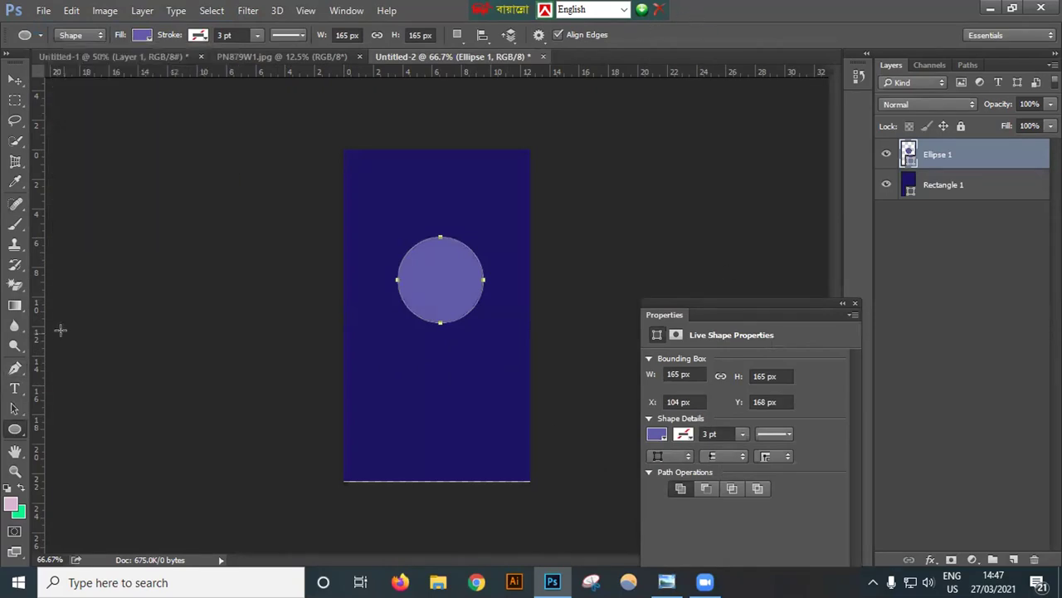
Step: Add a 9 pt Times New Roman "$" as text inside the circle's shape
{"action": "key", "text": "ctrl+plus"}
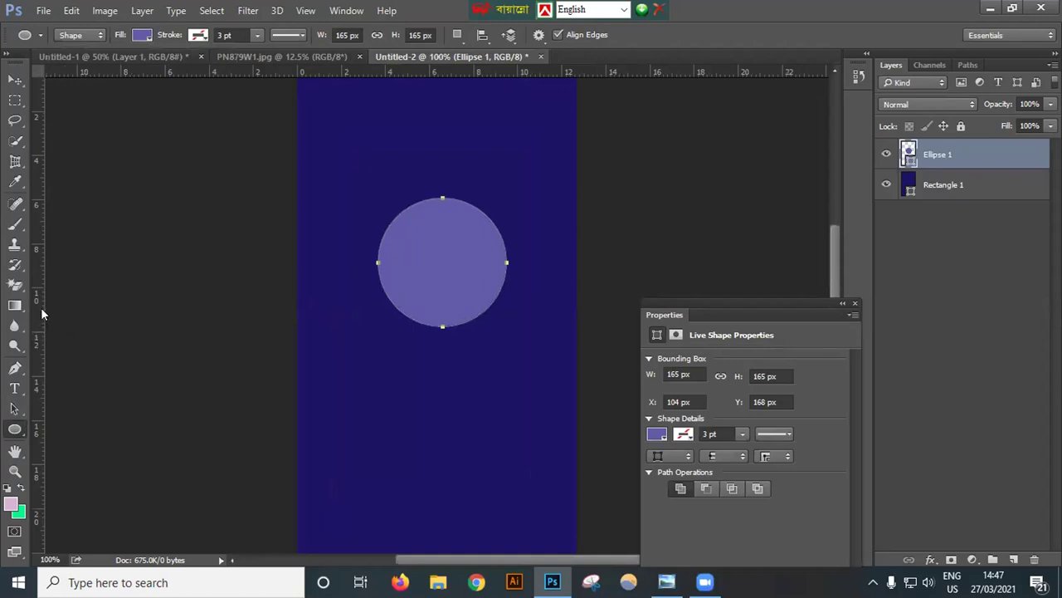
{"action": "left_click", "coordinate": [14, 388]}
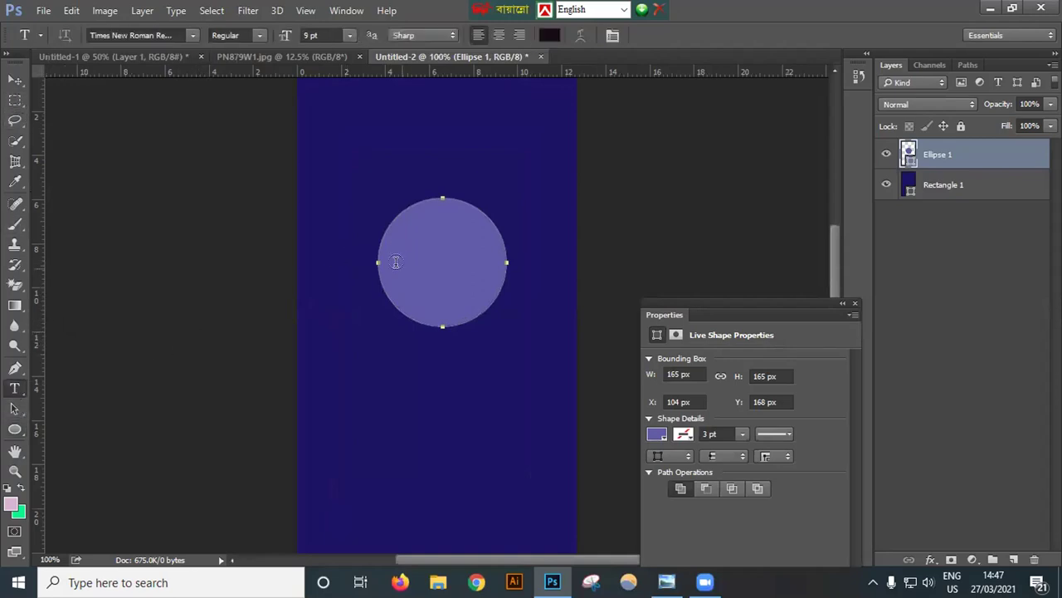
{"action": "left_click", "coordinate": [430, 259]}
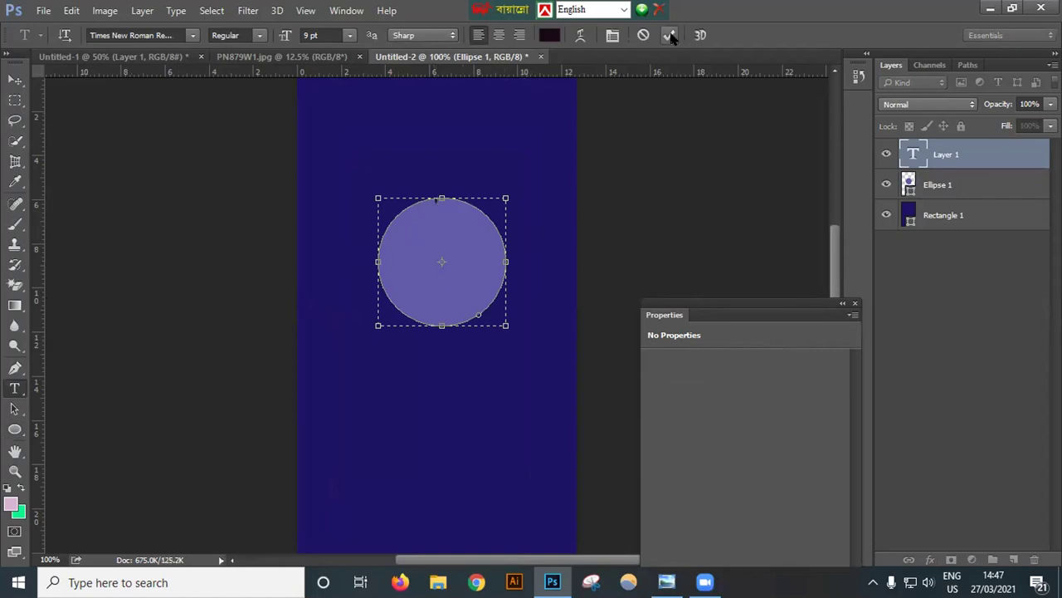
{"action": "left_click", "coordinate": [669, 34]}
Step: Add a separate text layer reading "4" inside the circle and set its size to 72 pt
{"action": "left_click", "coordinate": [440, 266]}
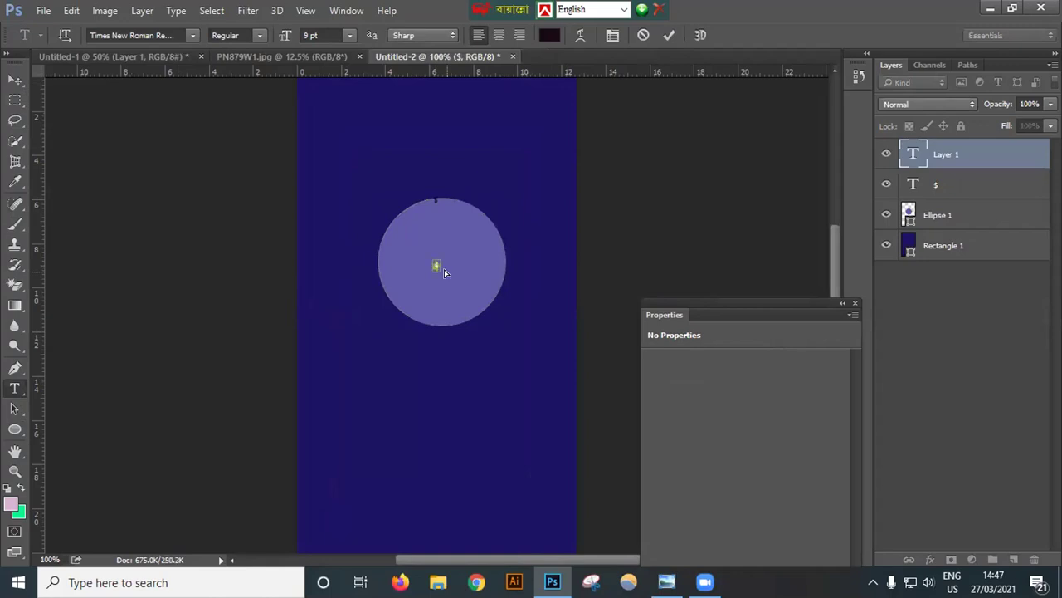
{"action": "left_click", "coordinate": [349, 34]}
{"action": "left_click", "coordinate": [343, 245]}
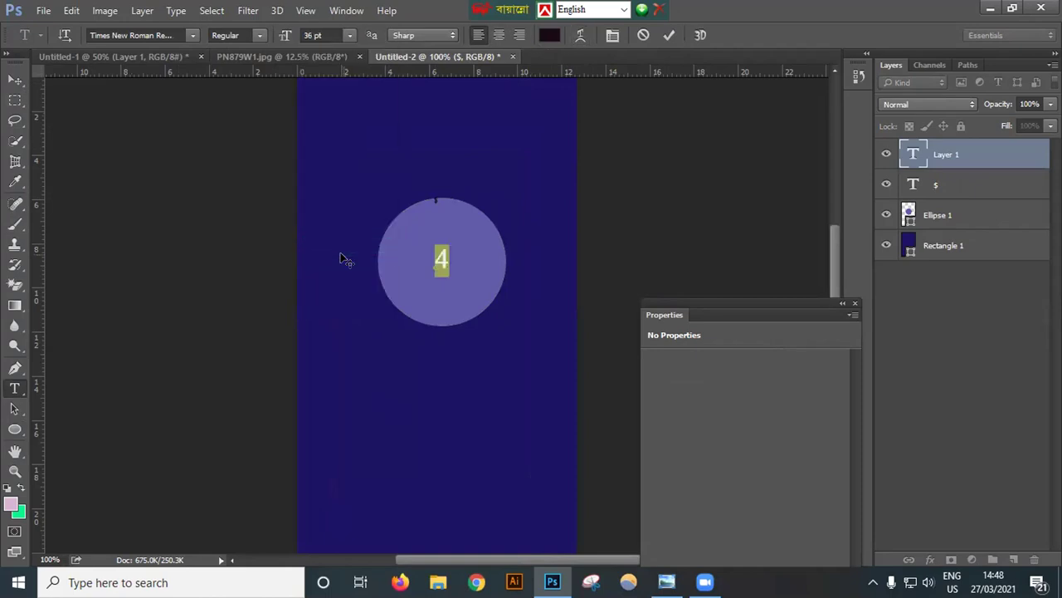
{"action": "left_click", "coordinate": [349, 35]}
{"action": "left_click", "coordinate": [339, 299]}
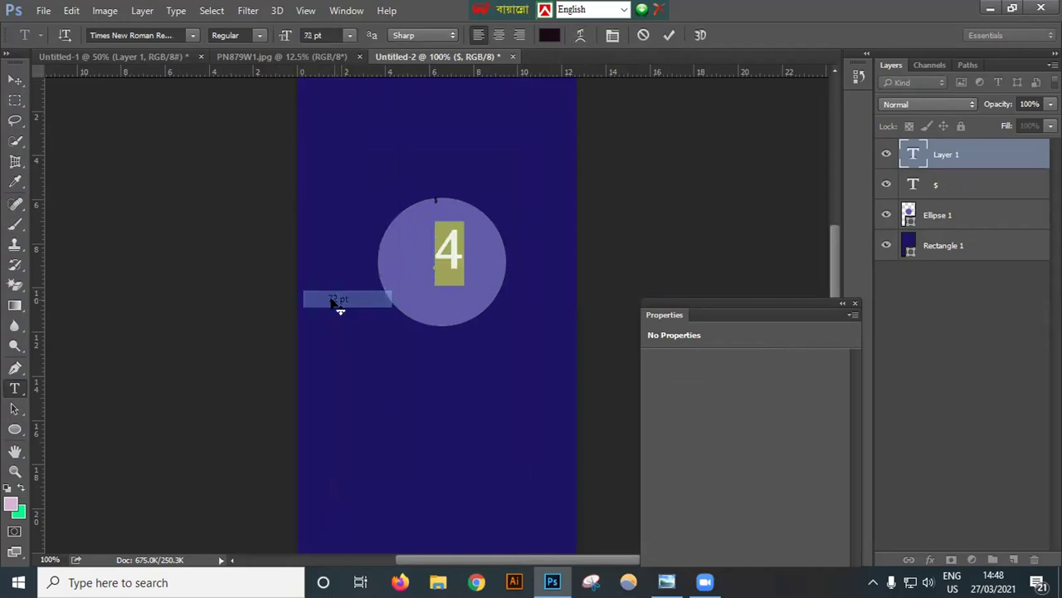
{"action": "left_click", "coordinate": [669, 35]}
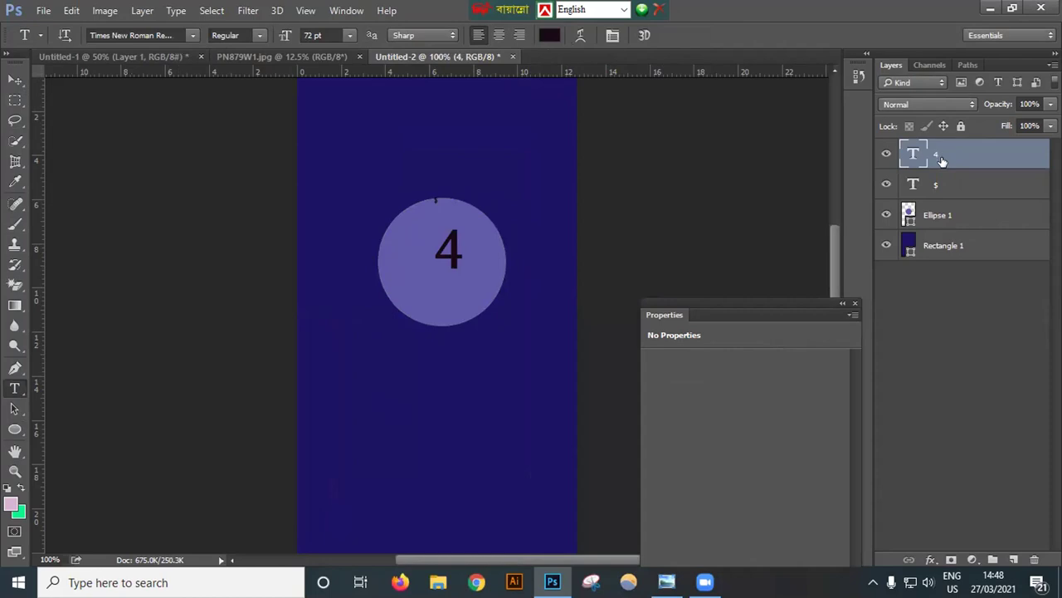
{"action": "left_click", "coordinate": [944, 185]}
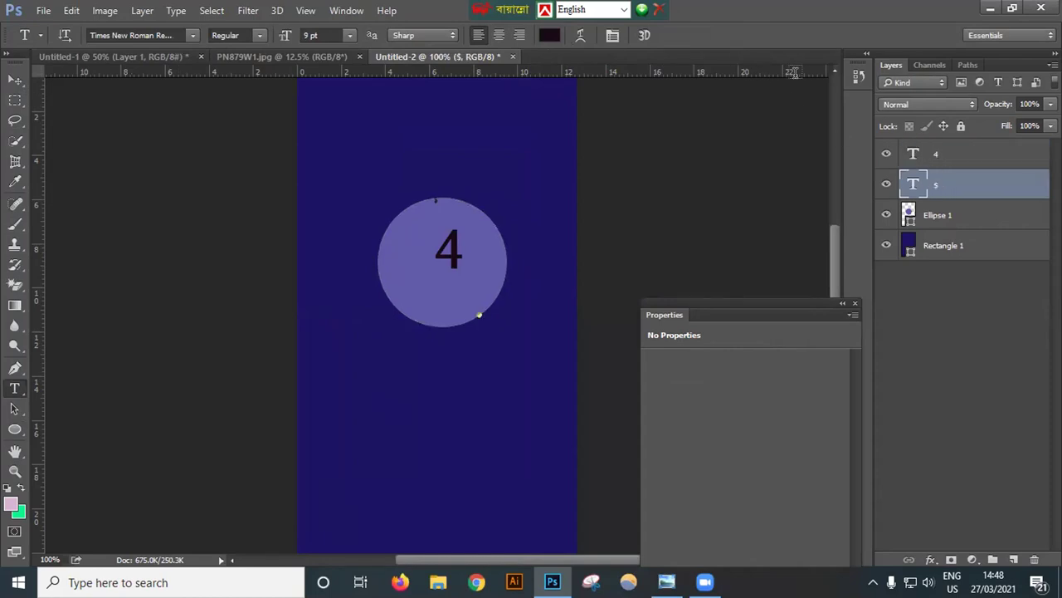
{"action": "right_click", "coordinate": [936, 186]}
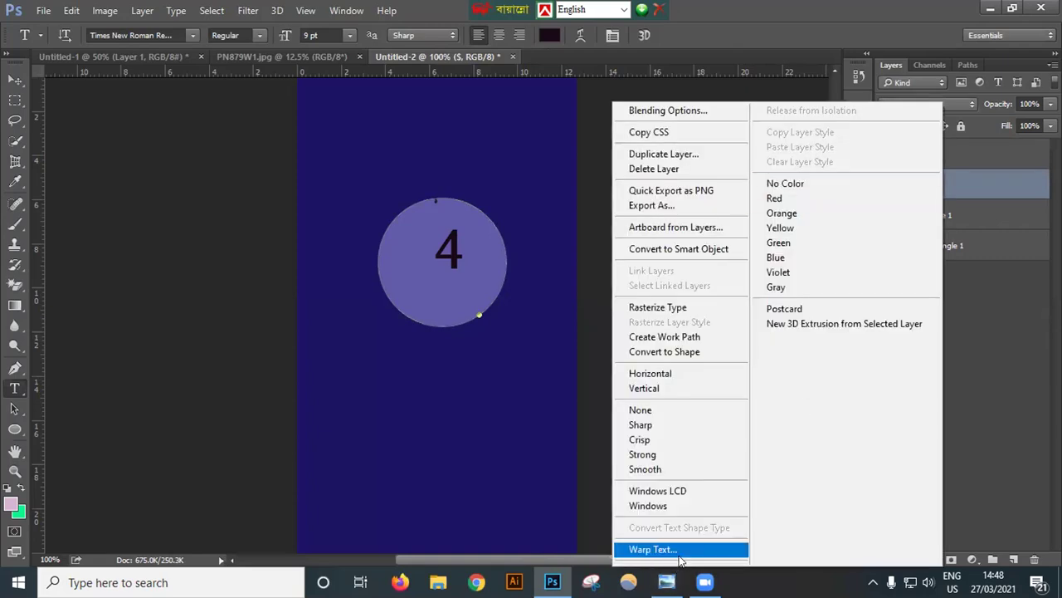
{"action": "left_click", "coordinate": [940, 157]}
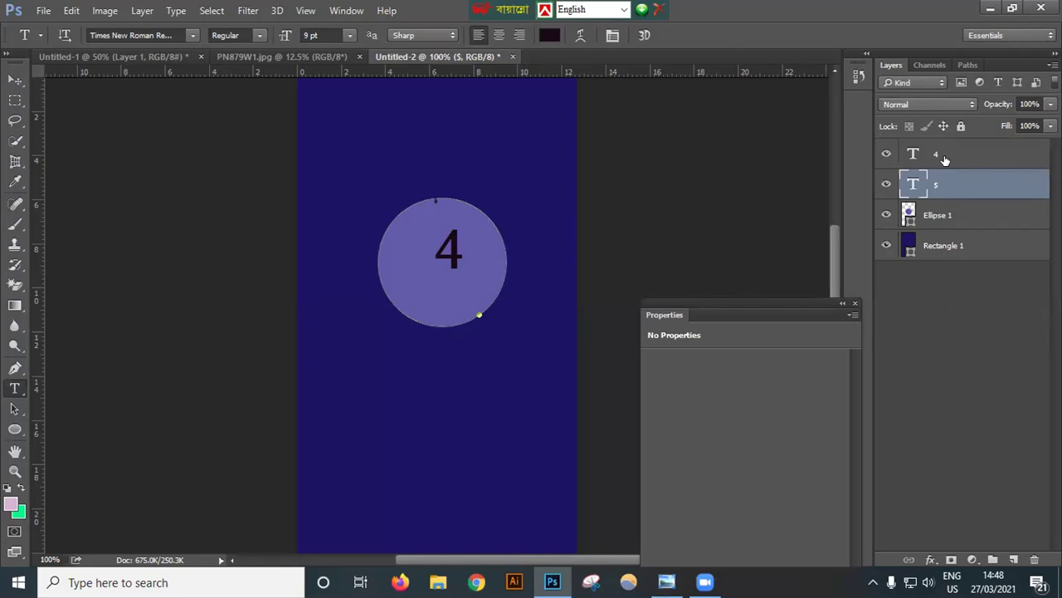
Step: Free-transform the "4" text to about 168% and centre it in the circle
{"action": "left_click", "coordinate": [941, 158]}
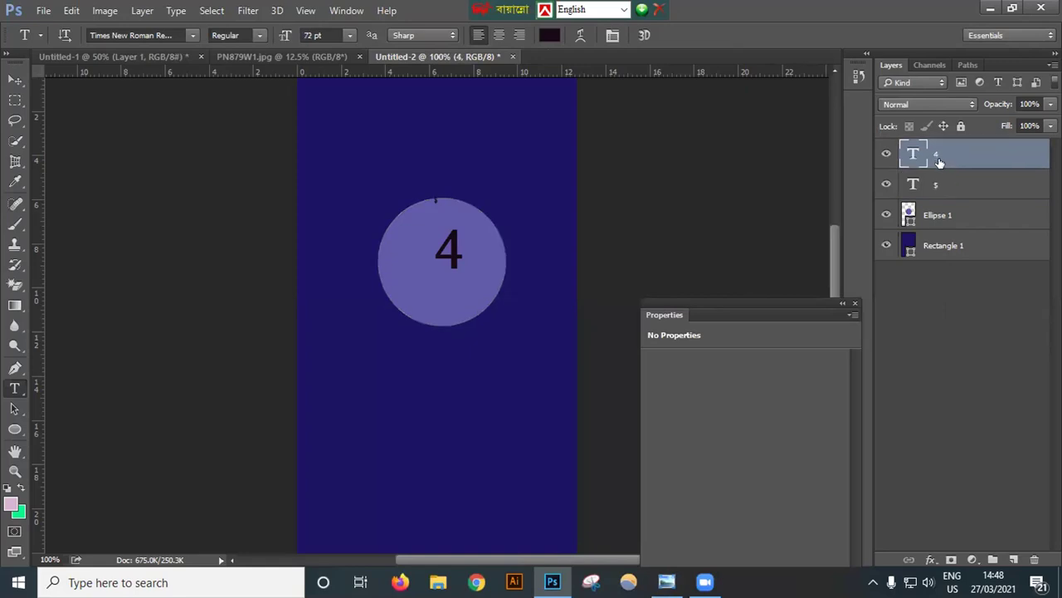
{"action": "key", "text": "ctrl+t"}
{"action": "left_click_drag", "start_coordinate": [481, 207], "coordinate": [495, 185]}
{"action": "left_click_drag", "start_coordinate": [452, 272], "coordinate": [437, 295]}
{"action": "left_click_drag", "start_coordinate": [467, 216], "coordinate": [475, 199]}
{"action": "left_click_drag", "start_coordinate": [451, 239], "coordinate": [453, 258]}
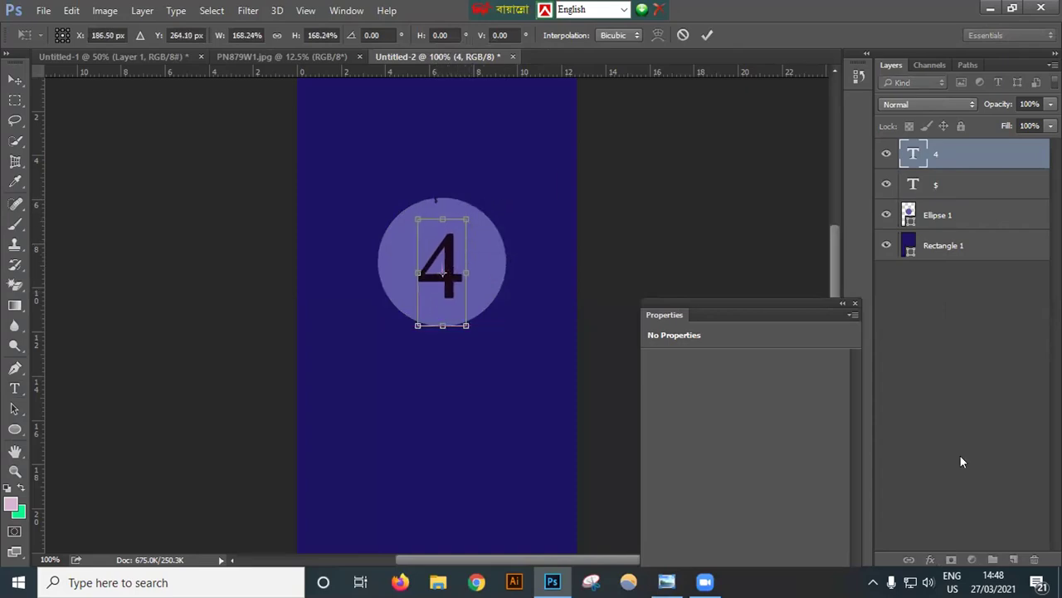
{"action": "left_click", "coordinate": [706, 35]}
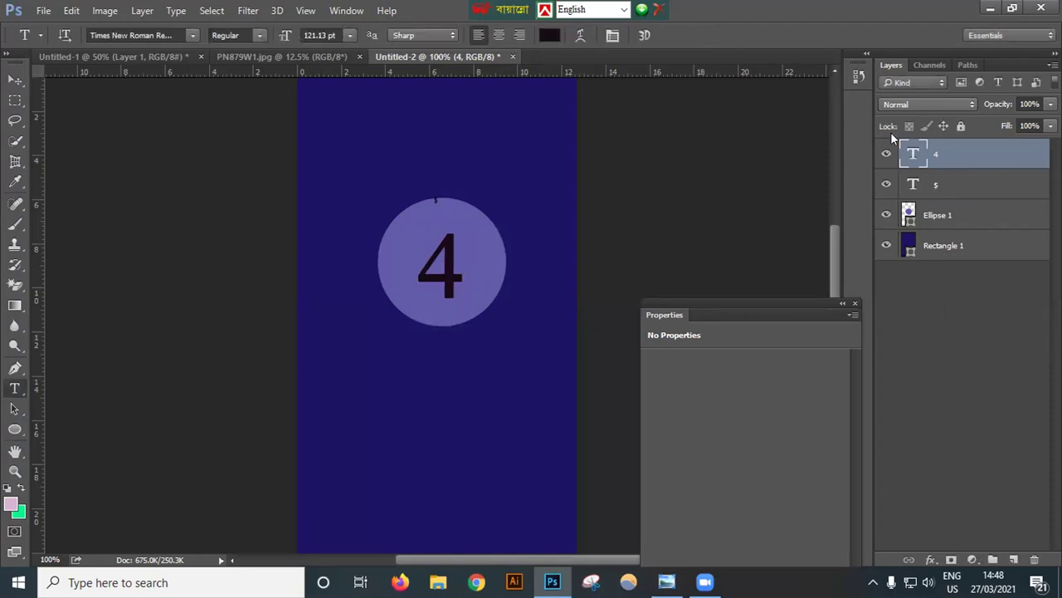
{"action": "left_click", "coordinate": [964, 214]}
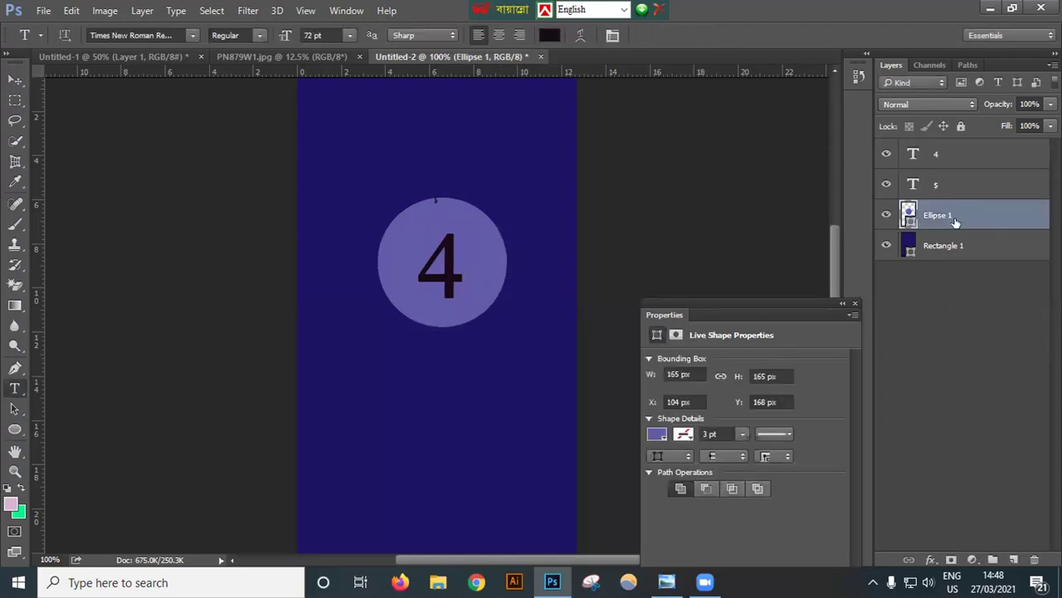
{"action": "key", "text": "ctrl+t"}
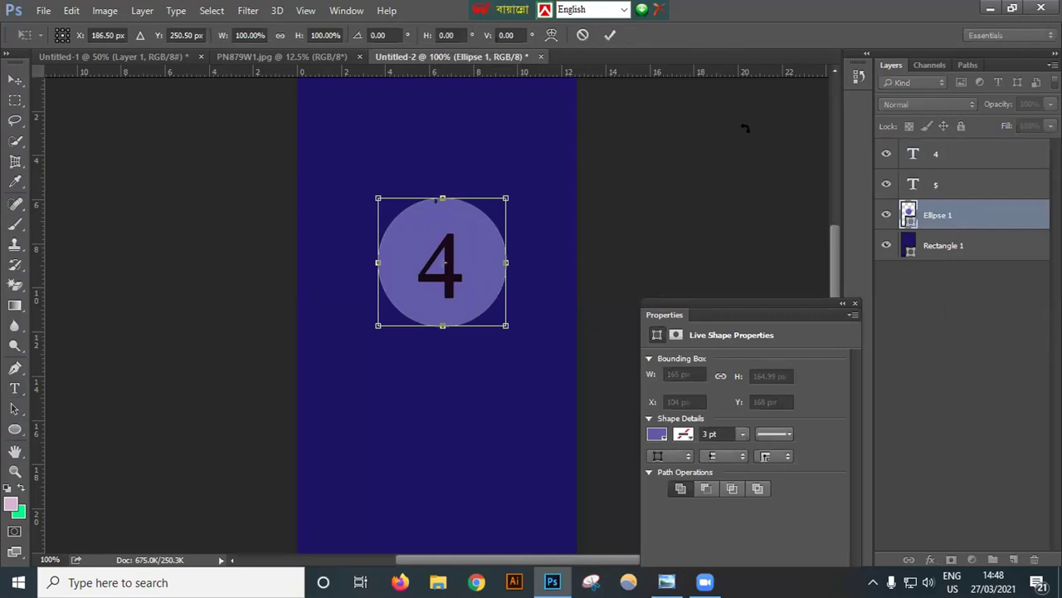
{"action": "left_click", "coordinate": [610, 34]}
{"action": "right_click", "coordinate": [961, 219]}
{"action": "left_click", "coordinate": [710, 102]}
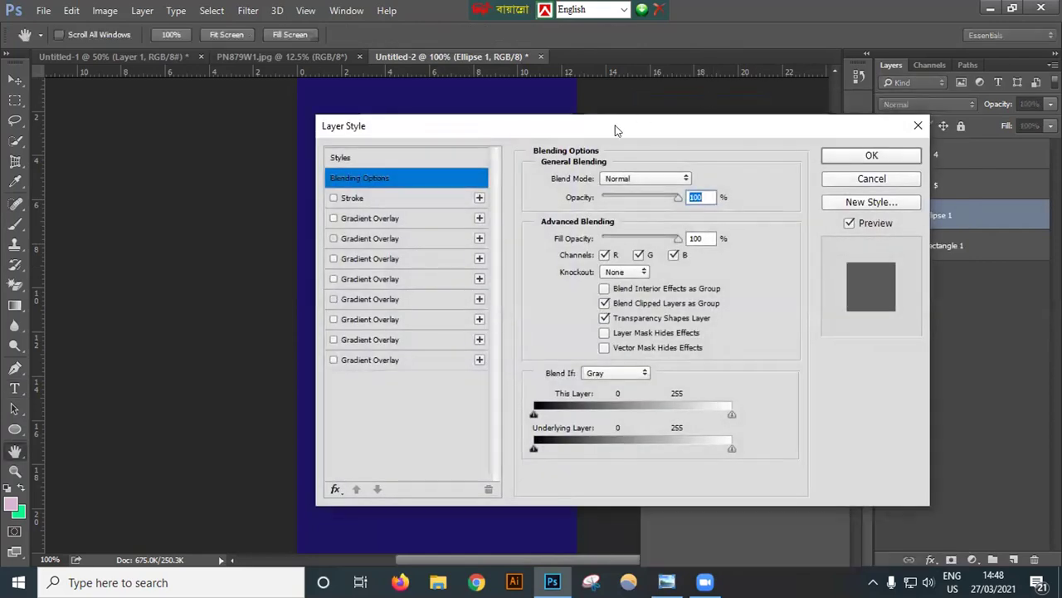
{"action": "left_click_drag", "start_coordinate": [616, 129], "coordinate": [748, 84]}
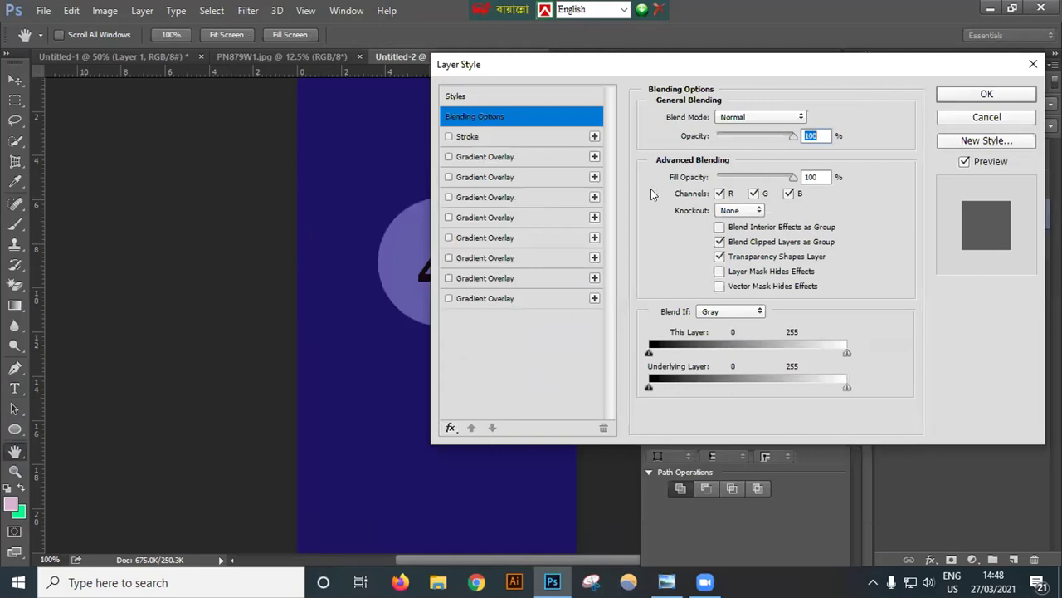
{"action": "left_click_drag", "start_coordinate": [790, 64], "coordinate": [793, 74]}
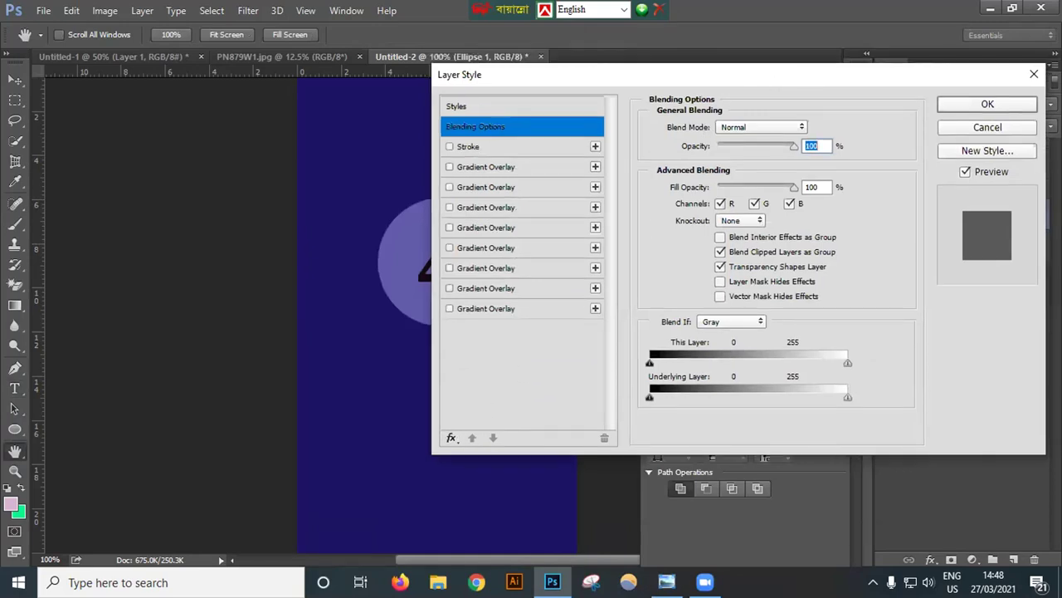
{"action": "left_click", "coordinate": [1036, 74]}
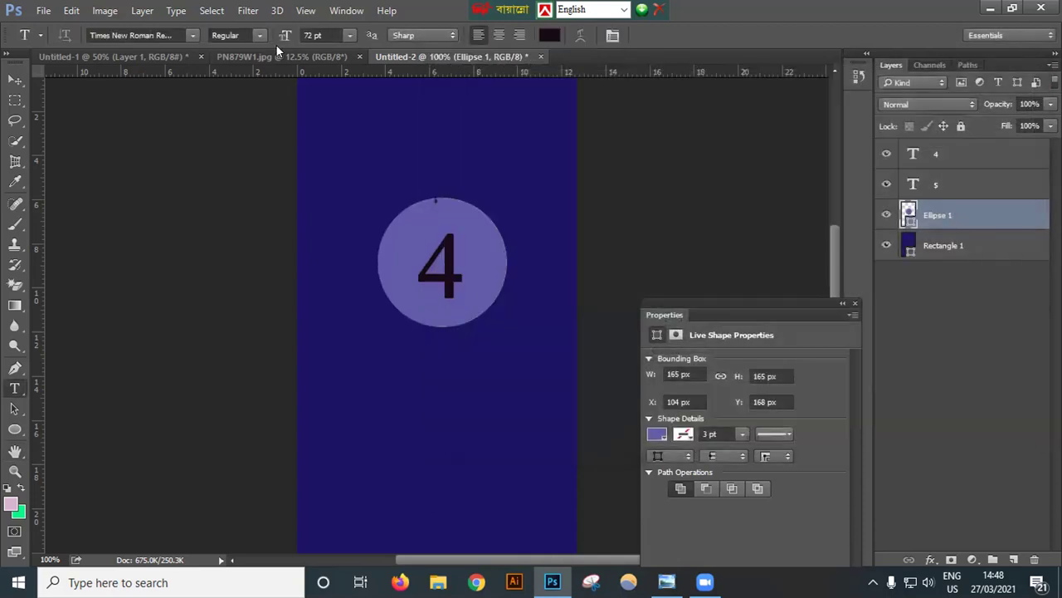
Step: Examine the circle and number on the first phone in the PN879W1 mockup, and return to the Untitled-2 document
{"action": "left_click", "coordinate": [268, 55]}
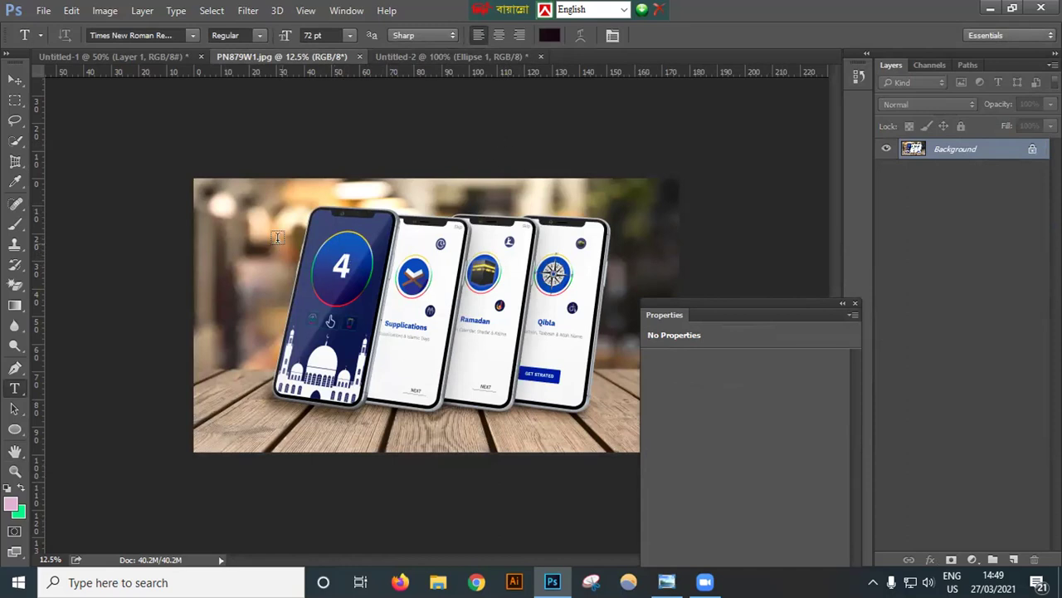
{"action": "key", "text": "ctrl+plus"}
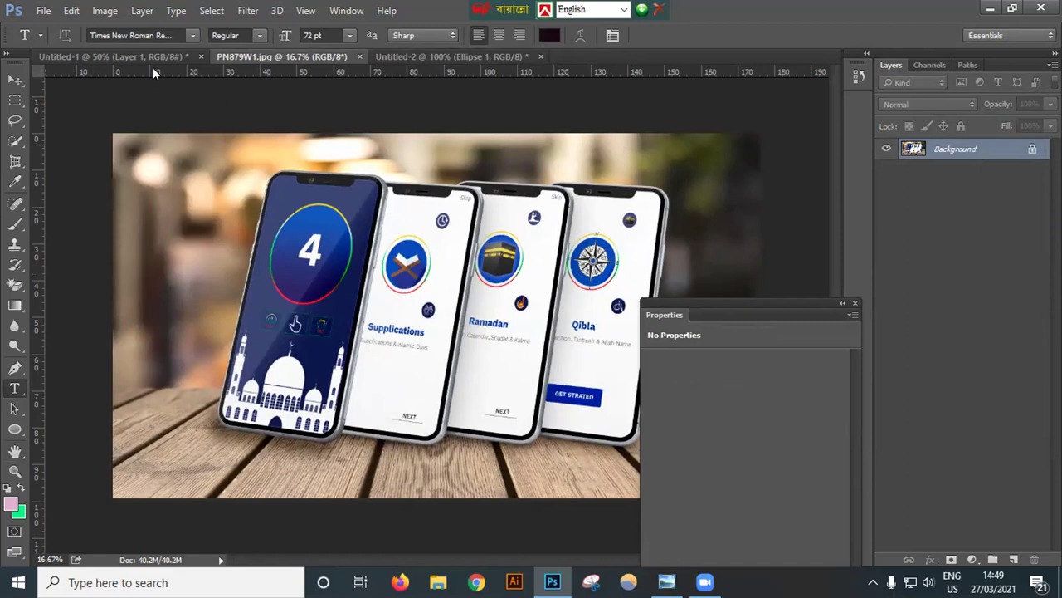
{"action": "left_click", "coordinate": [438, 57]}
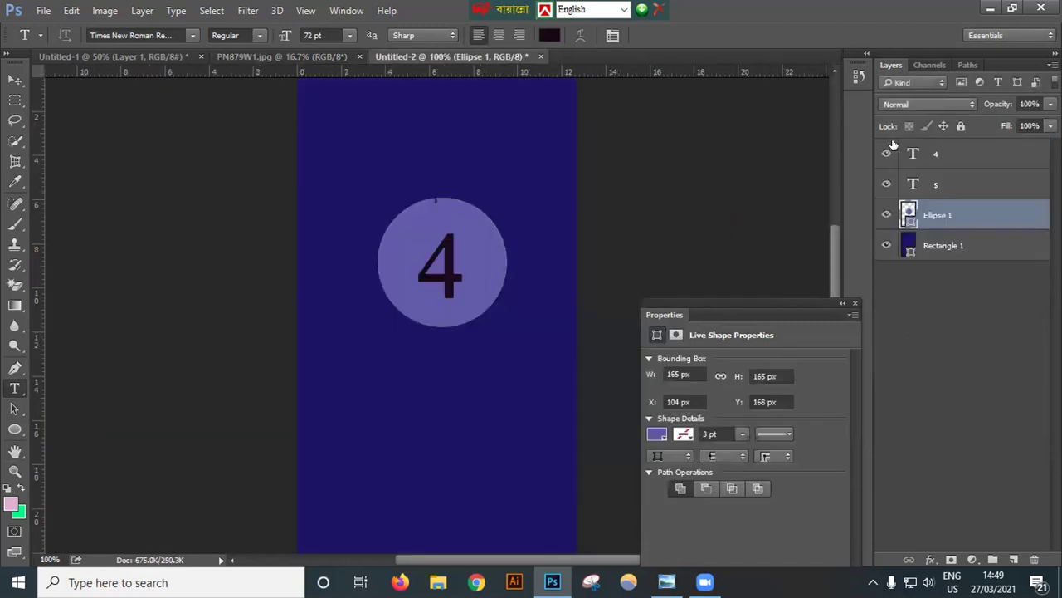
Step: Try two Gradient Overlay effects on the circle's layer through its blending options
{"action": "right_click", "coordinate": [952, 252]}
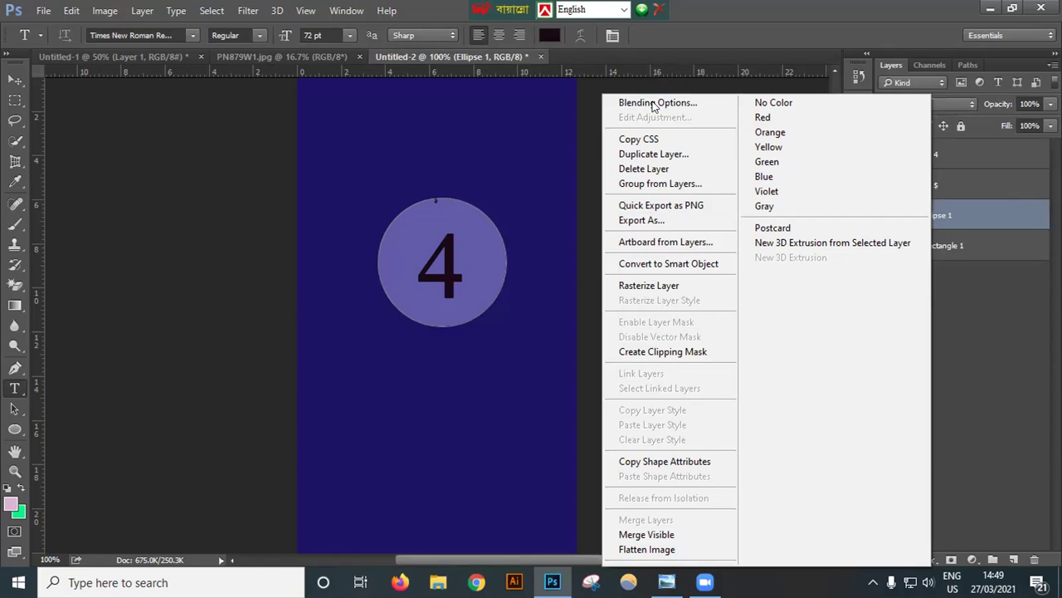
{"action": "left_click", "coordinate": [413, 347]}
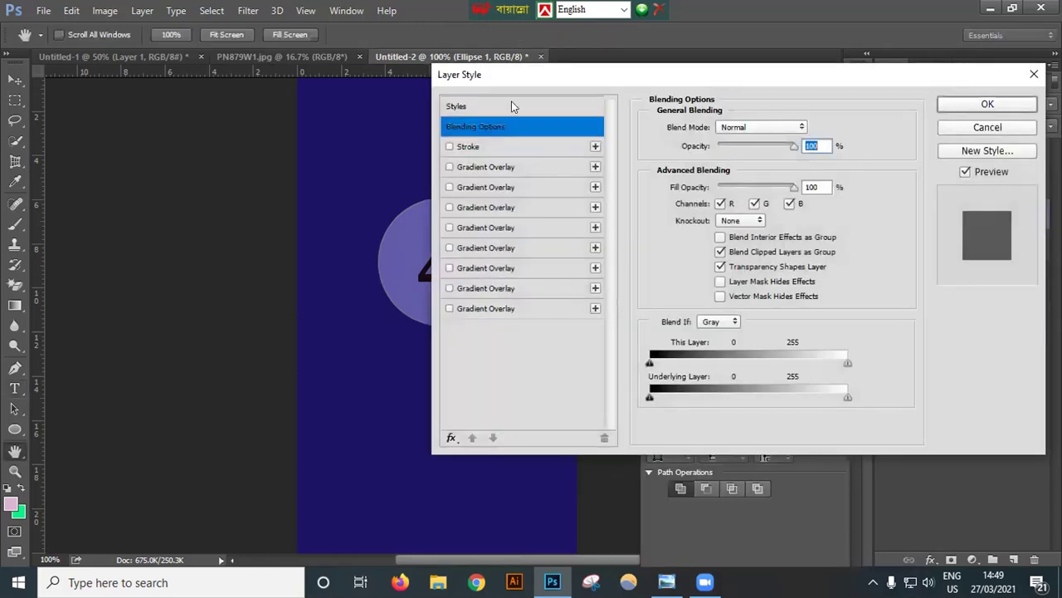
{"action": "left_click_drag", "start_coordinate": [542, 79], "coordinate": [638, 52]}
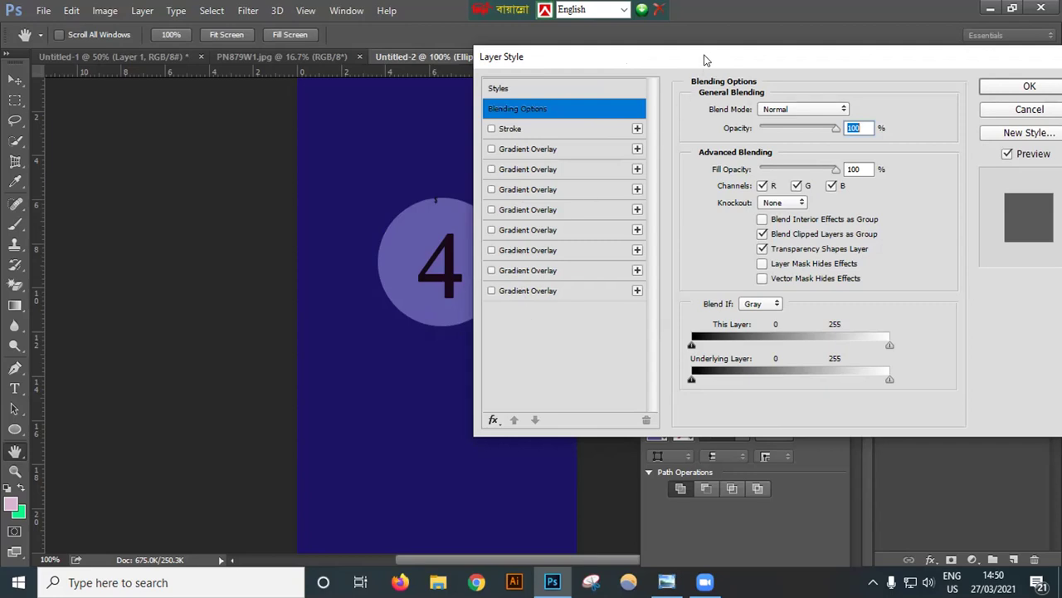
{"action": "left_click_drag", "start_coordinate": [704, 60], "coordinate": [551, 71]}
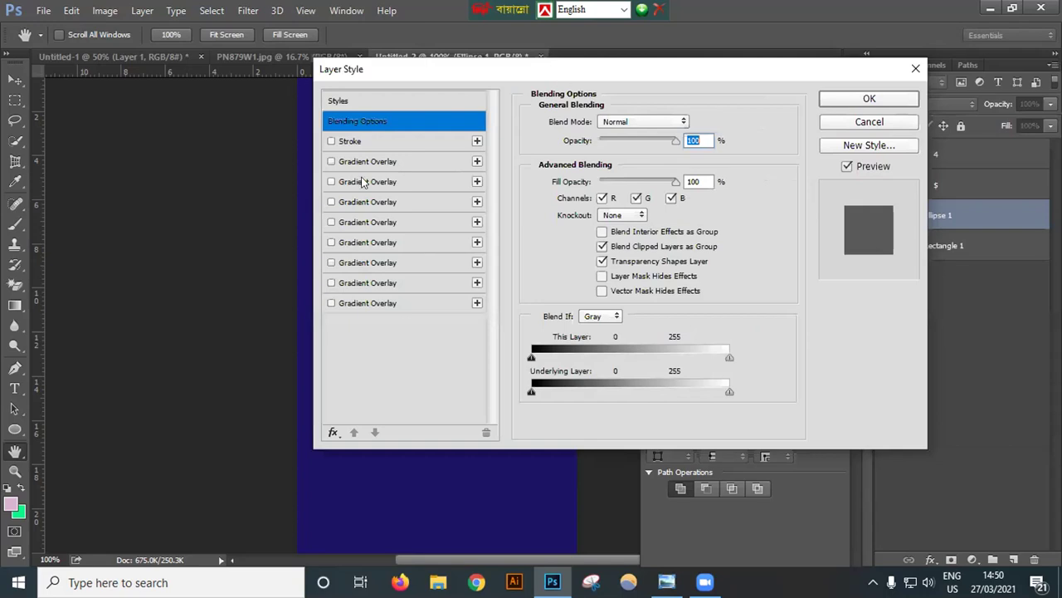
{"action": "left_click_drag", "start_coordinate": [465, 76], "coordinate": [698, 105]}
{"action": "left_click", "coordinate": [565, 190]}
{"action": "left_click", "coordinate": [565, 210]}
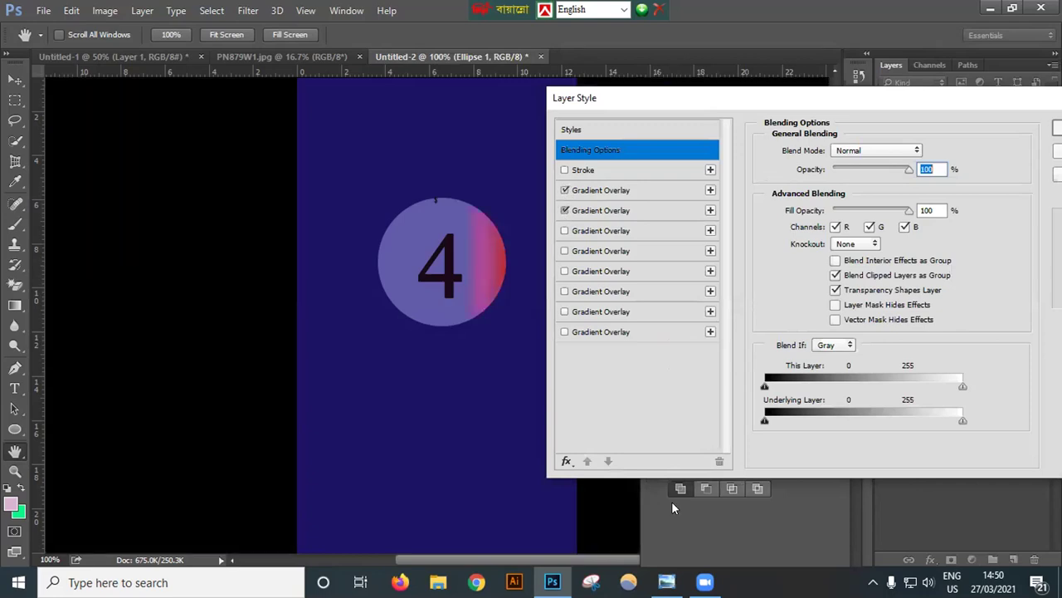
{"action": "left_click", "coordinate": [710, 331]}
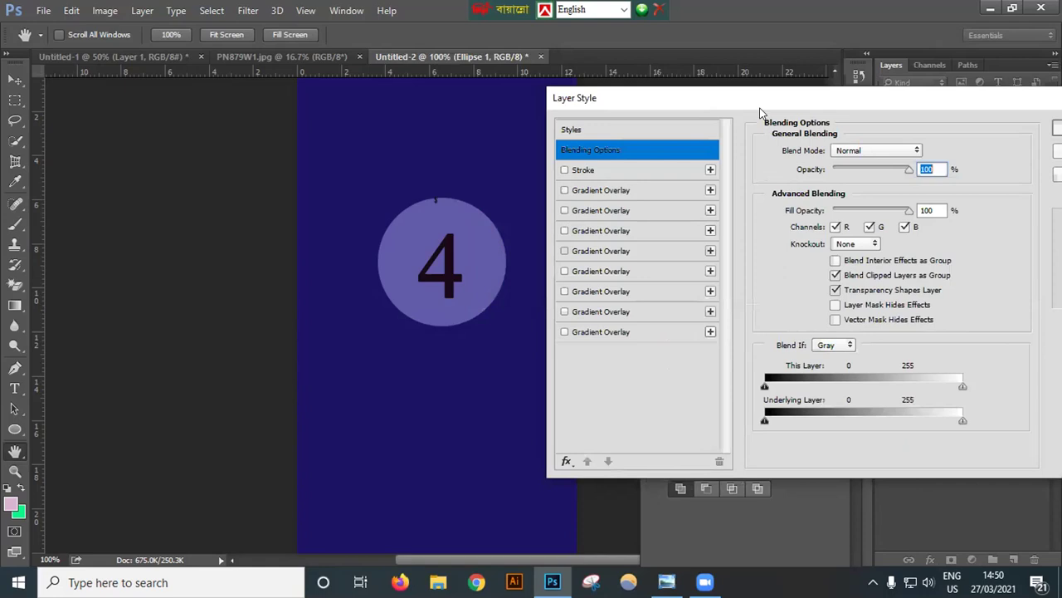
{"action": "left_click_drag", "start_coordinate": [762, 99], "coordinate": [742, 73]}
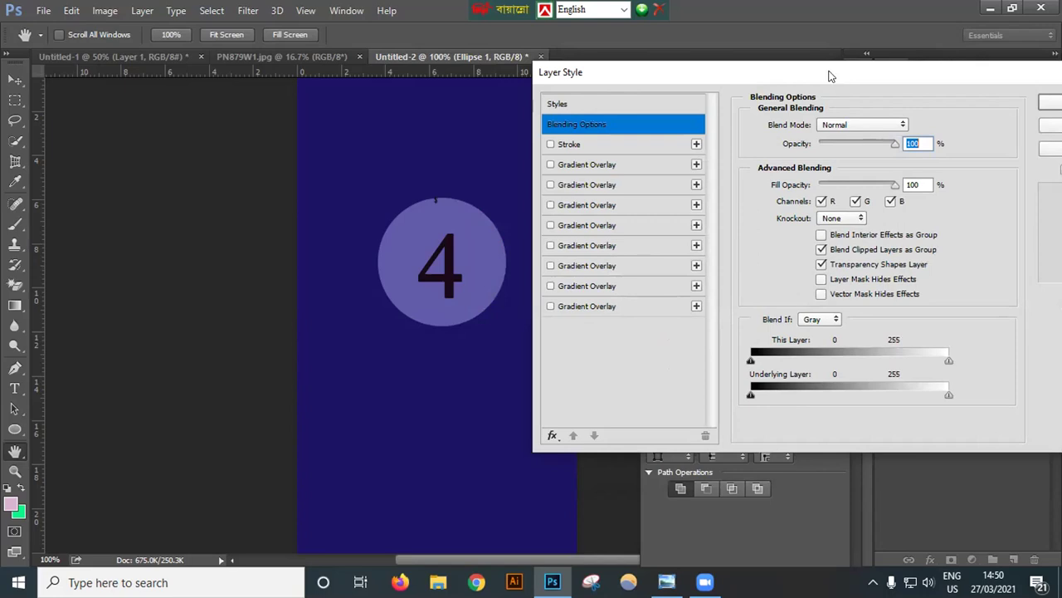
{"action": "left_click_drag", "start_coordinate": [828, 77], "coordinate": [705, 86]}
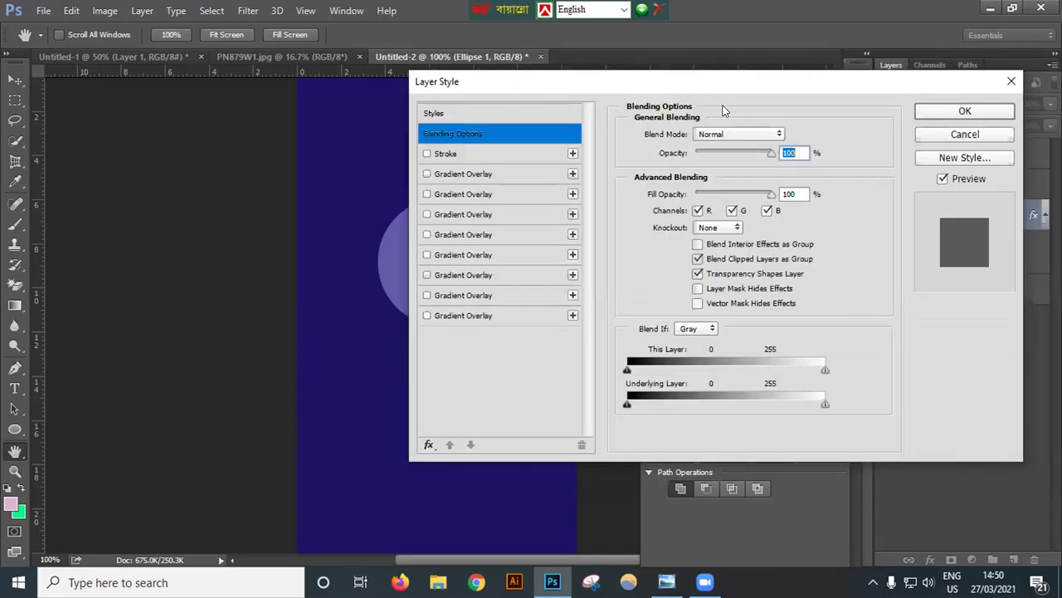
{"action": "left_click", "coordinate": [965, 112]}
{"action": "key", "text": "t"}
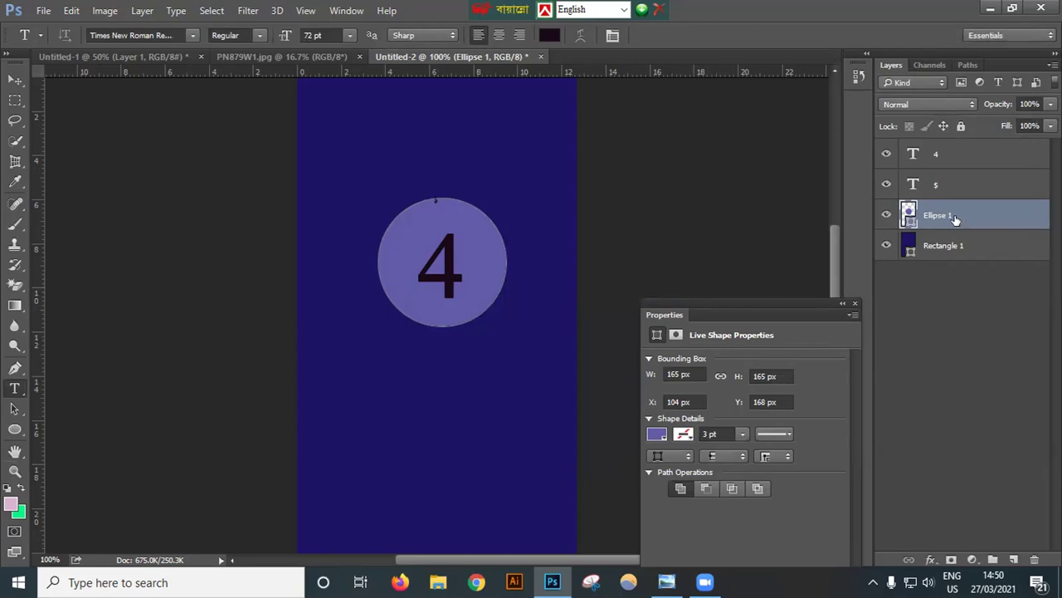
{"action": "key", "text": "ctrl+t"}
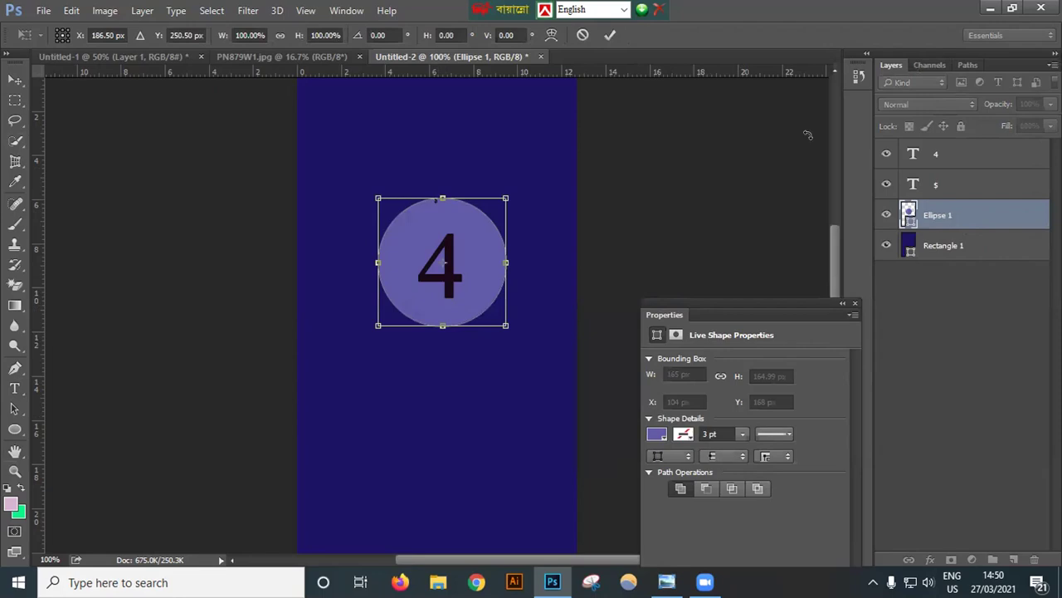
{"action": "left_click", "coordinate": [610, 35]}
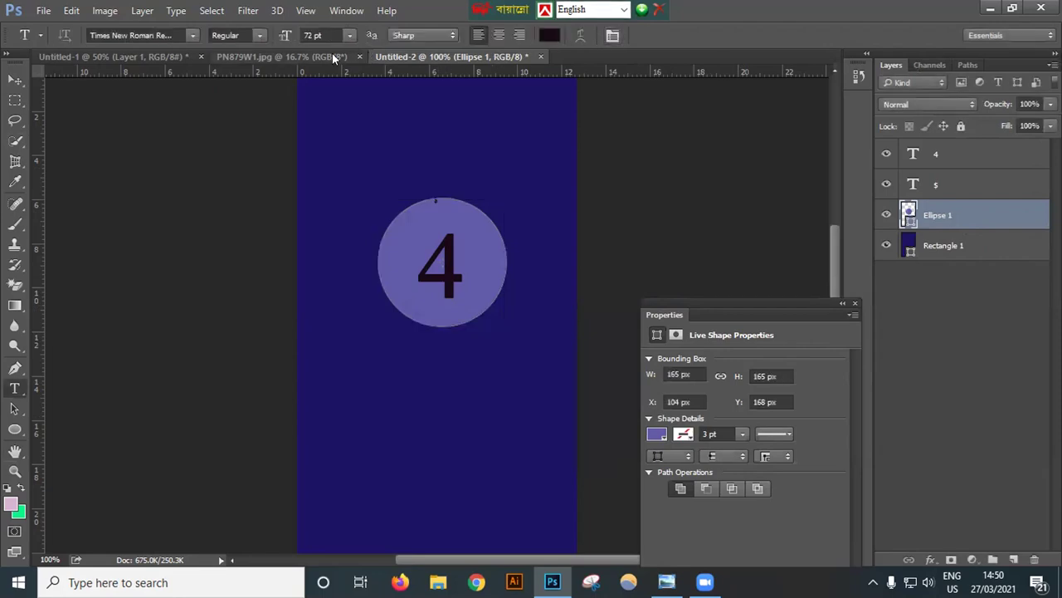
Step: Give the circle a solid black stroke and set the stroke width to 5.53 pt
{"action": "left_click", "coordinate": [17, 429]}
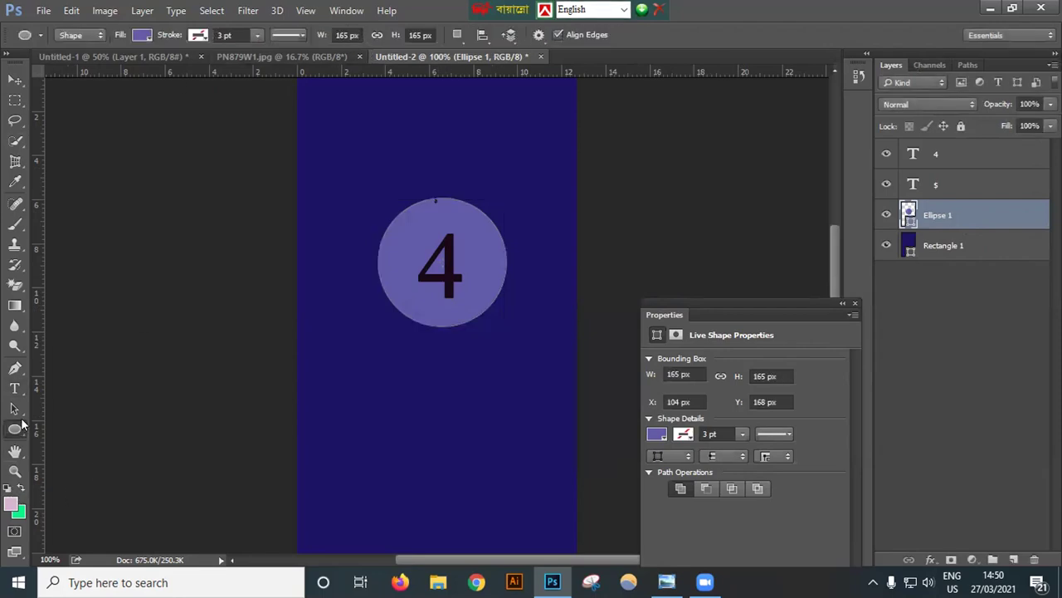
{"action": "left_click", "coordinate": [198, 36]}
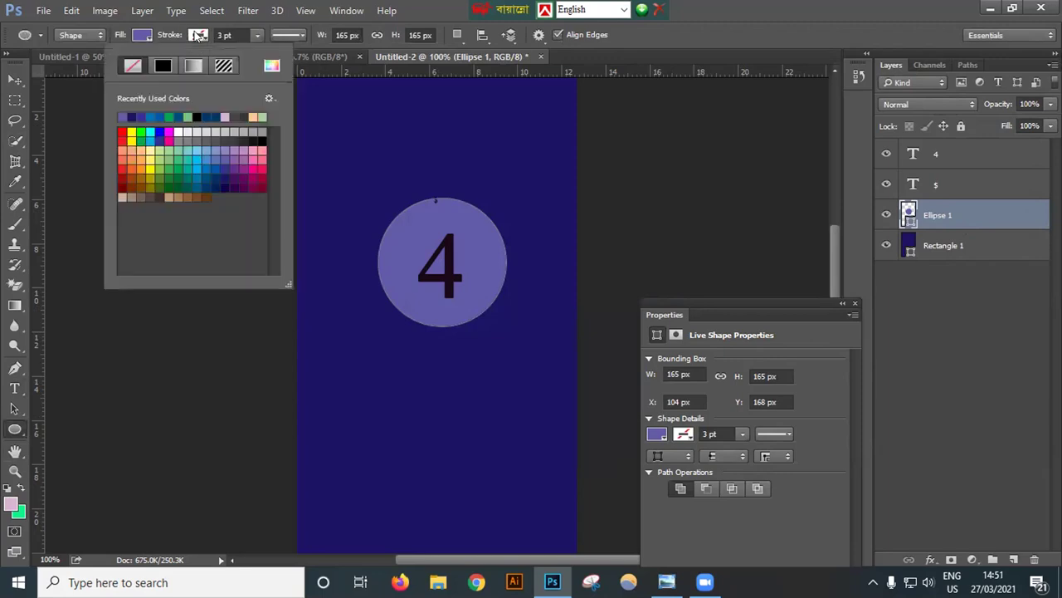
{"action": "left_click", "coordinate": [161, 65]}
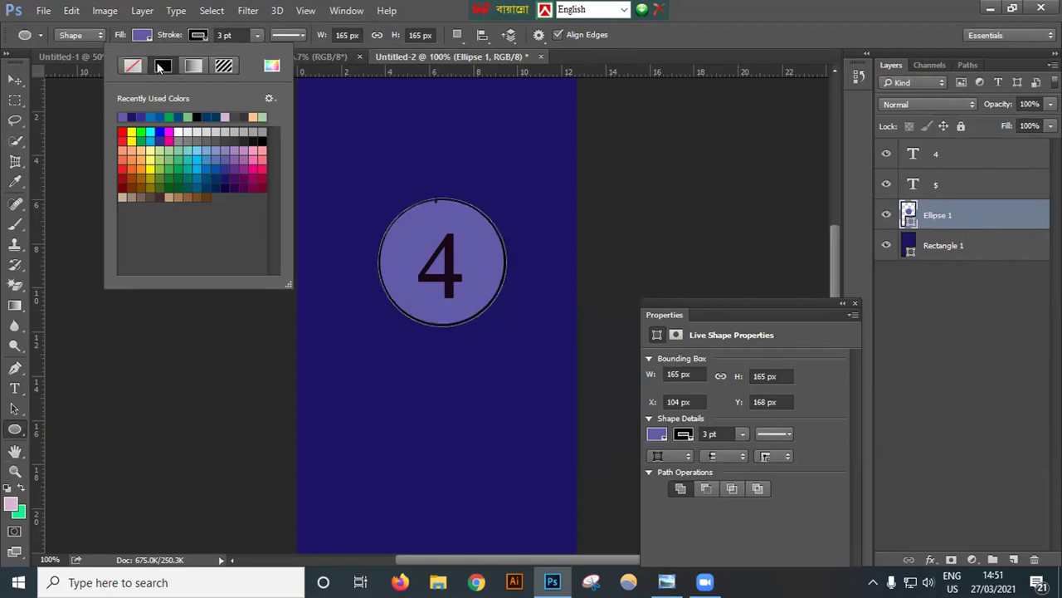
{"action": "left_click", "coordinate": [146, 35]}
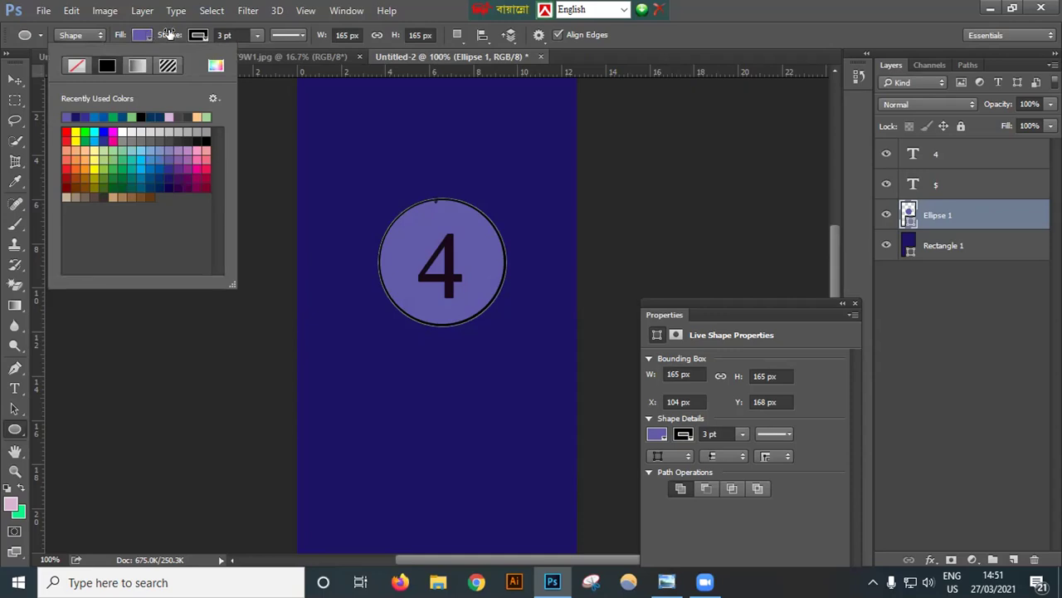
{"action": "left_click", "coordinate": [947, 216]}
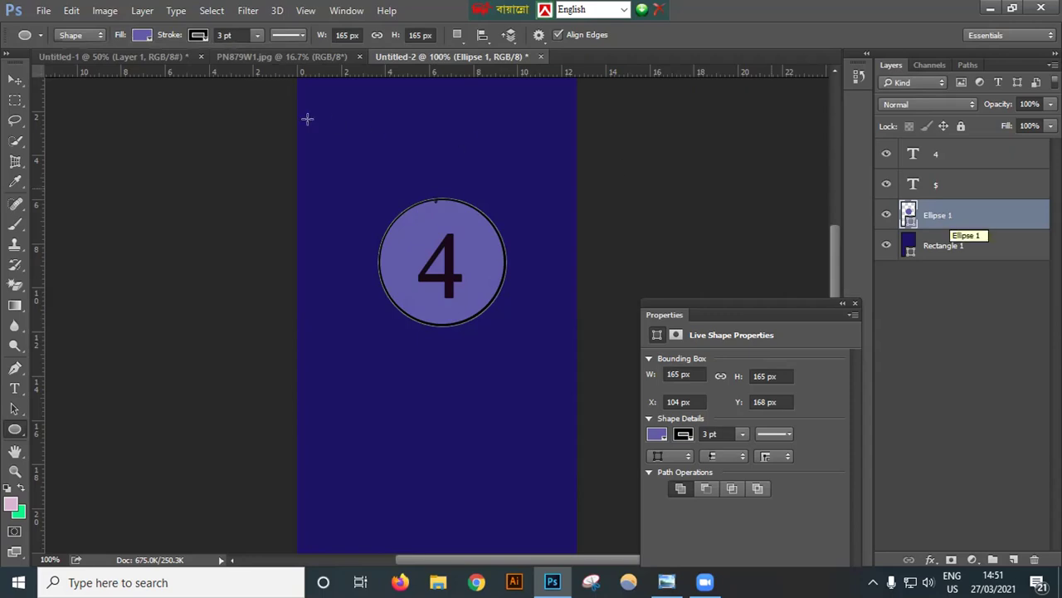
{"action": "left_click", "coordinate": [257, 37]}
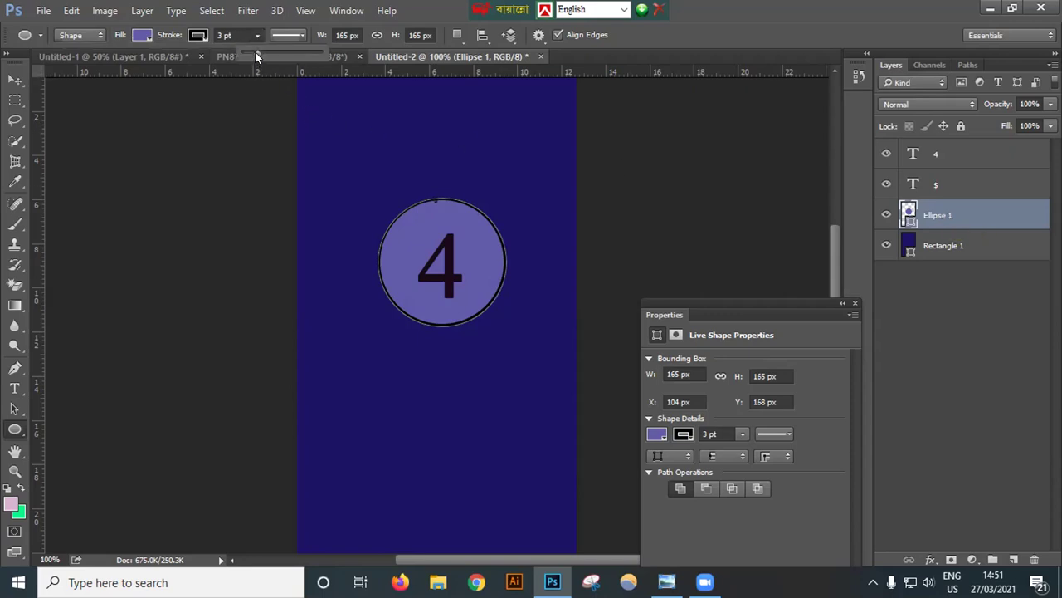
{"action": "left_click_drag", "start_coordinate": [264, 52], "coordinate": [257, 51]}
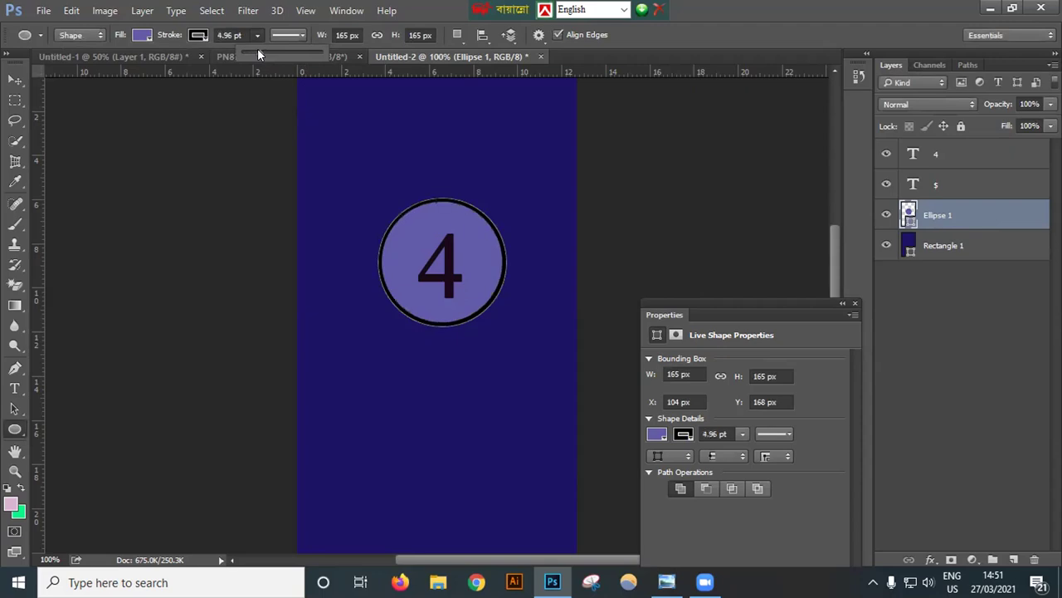
{"action": "left_click_drag", "start_coordinate": [257, 53], "coordinate": [255, 54]}
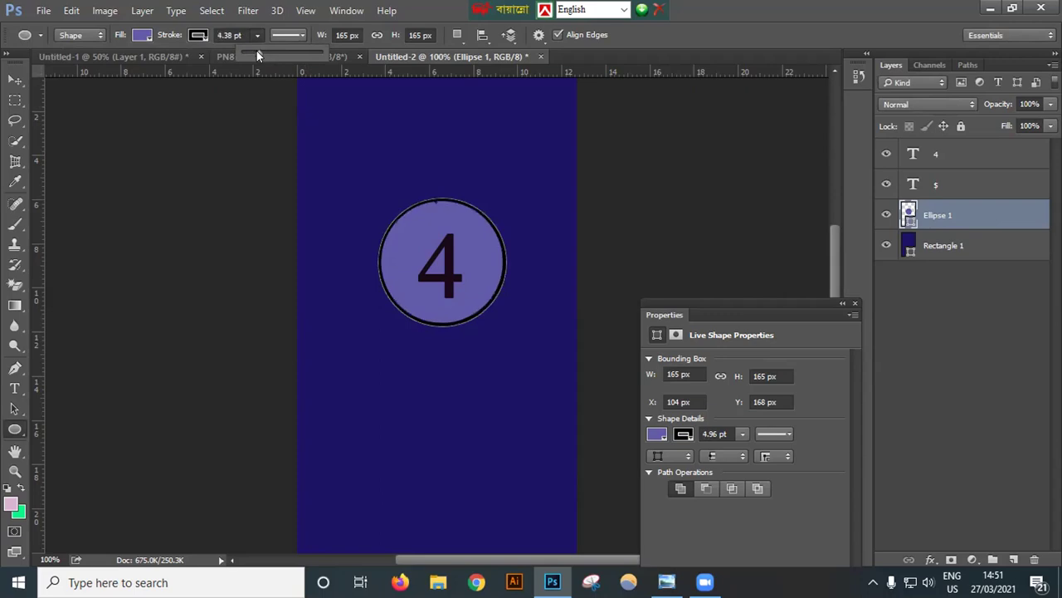
{"action": "left_click_drag", "start_coordinate": [257, 50], "coordinate": [257, 51]}
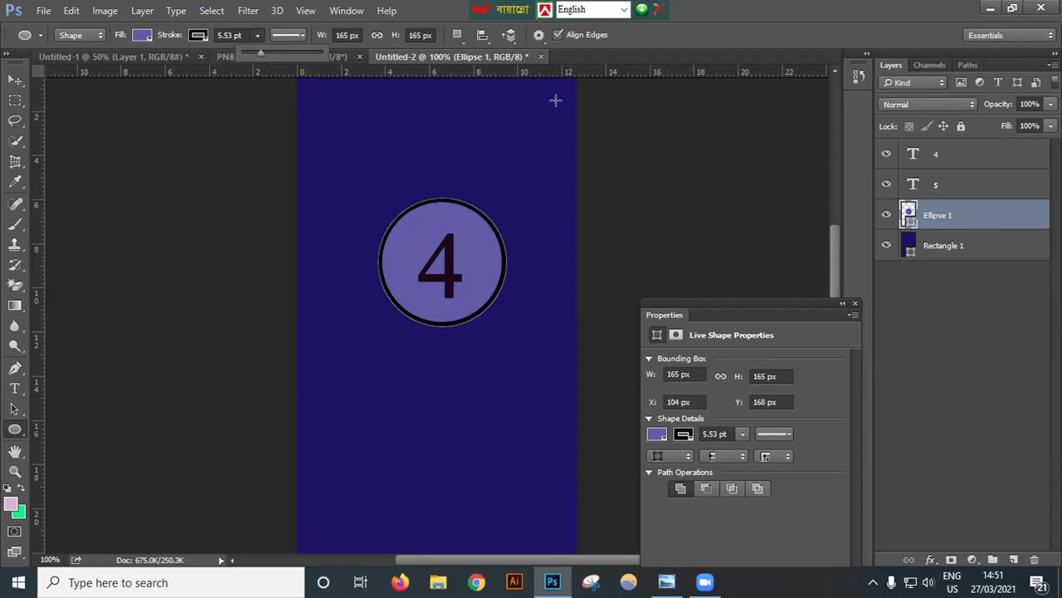
{"action": "left_click", "coordinate": [939, 218]}
{"action": "right_click", "coordinate": [938, 218]}
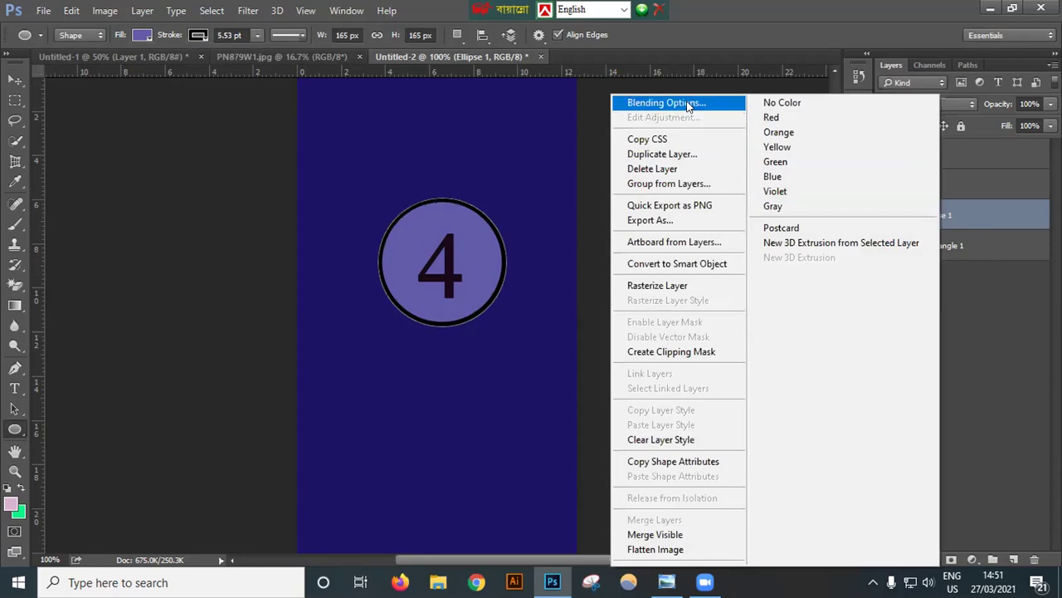
{"action": "left_click", "coordinate": [687, 103]}
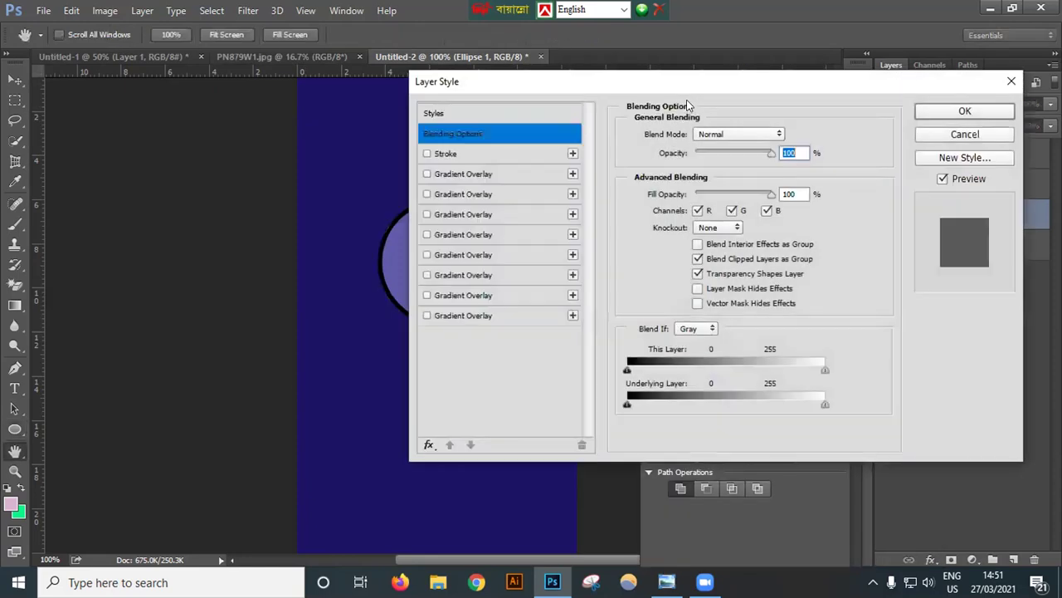
{"action": "left_click_drag", "start_coordinate": [655, 83], "coordinate": [775, 46]}
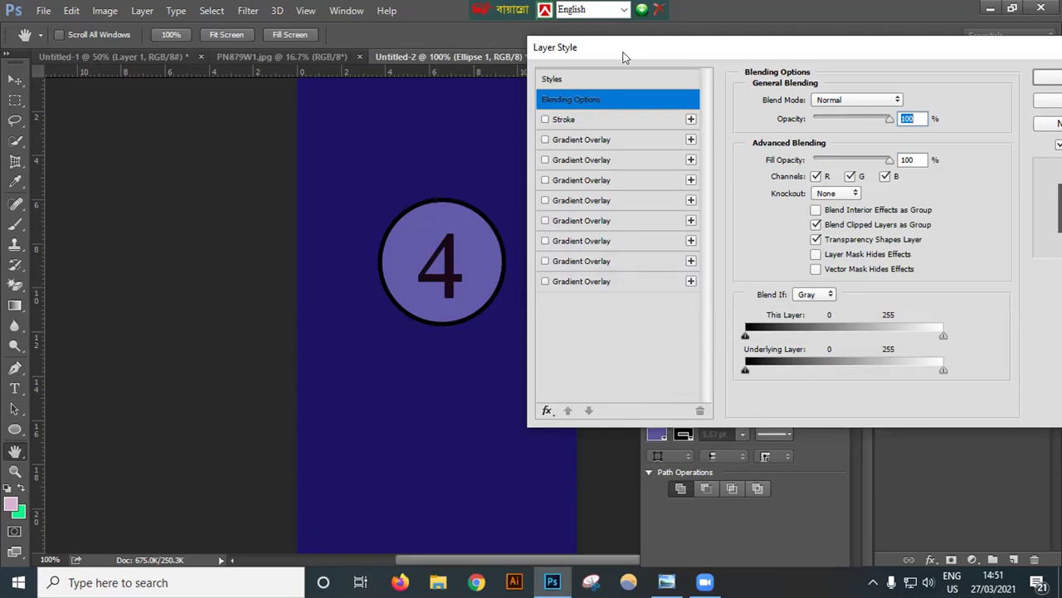
{"action": "left_click_drag", "start_coordinate": [625, 53], "coordinate": [653, 54]}
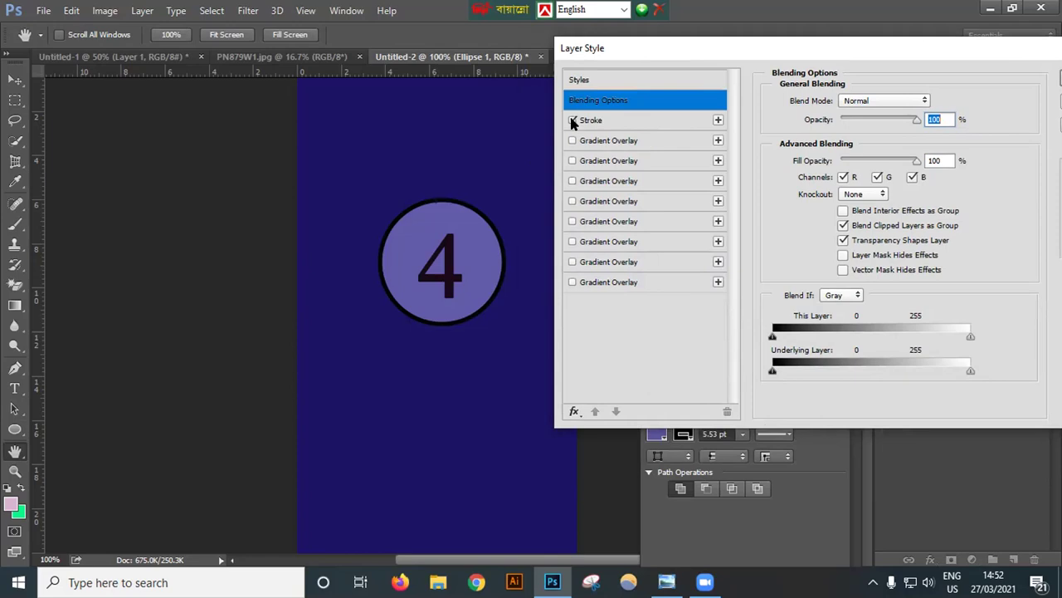
{"action": "left_click", "coordinate": [572, 121]}
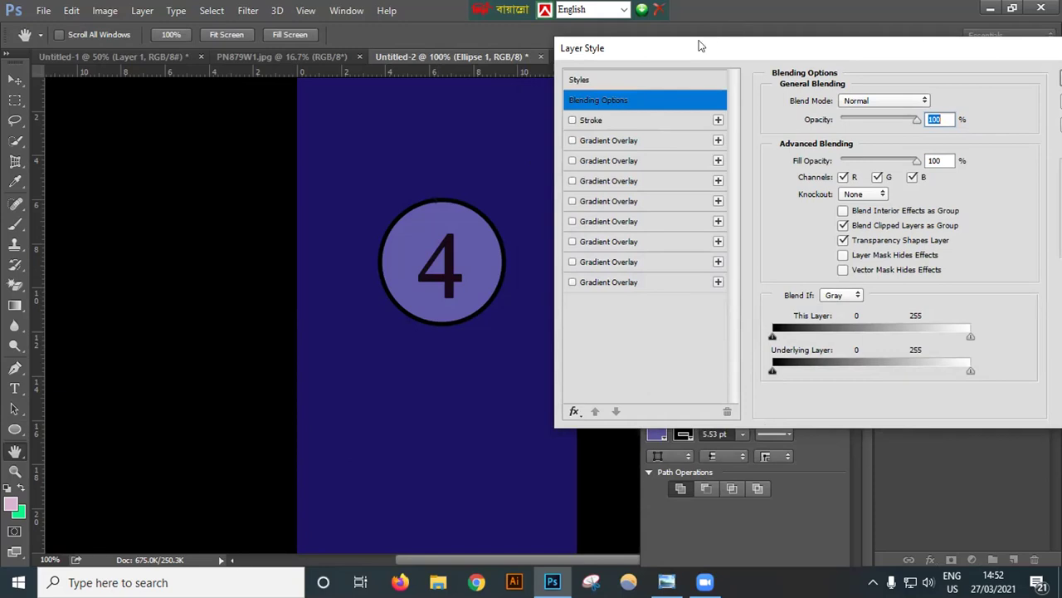
{"action": "left_click_drag", "start_coordinate": [697, 50], "coordinate": [491, 56]}
{"action": "key", "text": "Escape"}
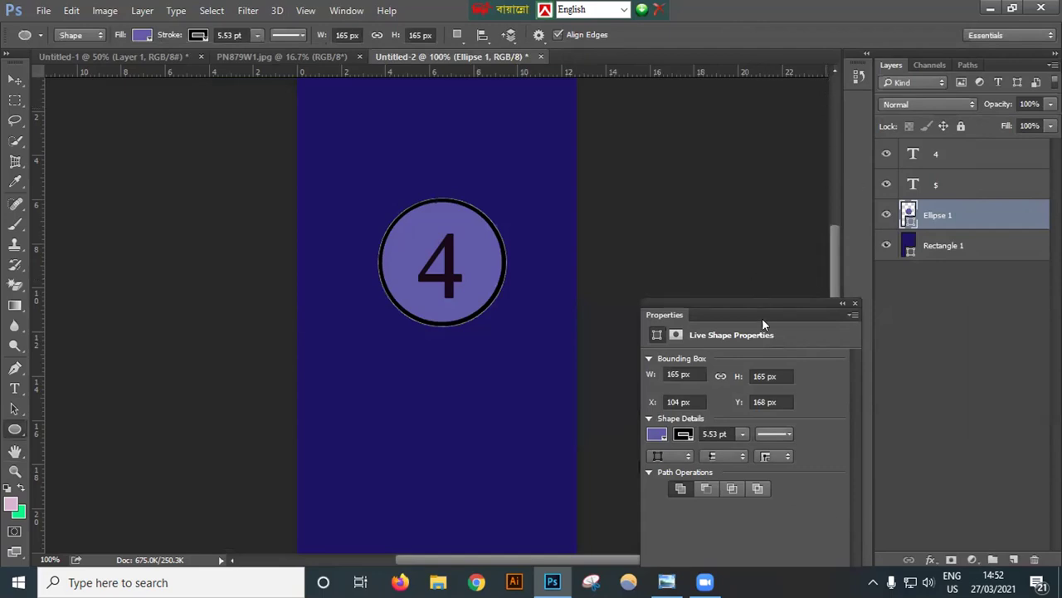
Step: Change the circle's stroke from solid to gradient, try several presets, and apply the Violet, Green, Orange gradient
{"action": "left_click_drag", "start_coordinate": [759, 314], "coordinate": [802, 109]}
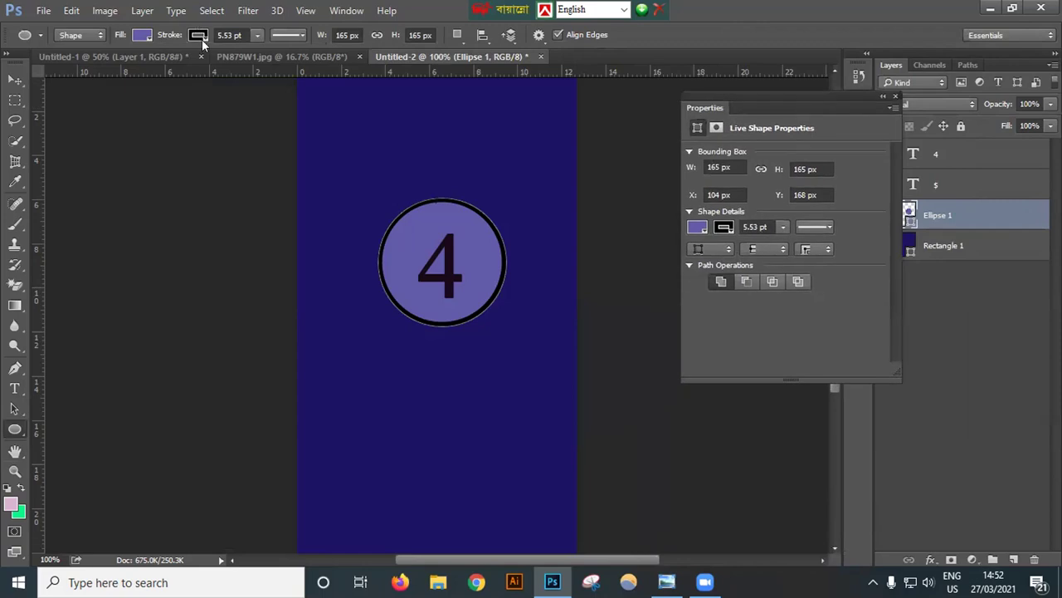
{"action": "left_click", "coordinate": [152, 37]}
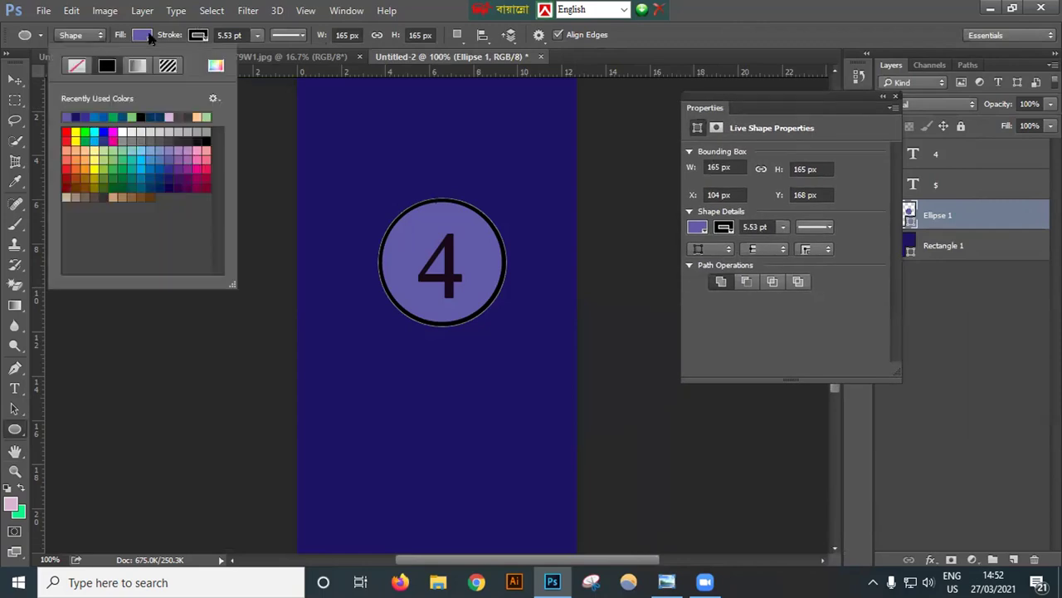
{"action": "left_click", "coordinate": [196, 36]}
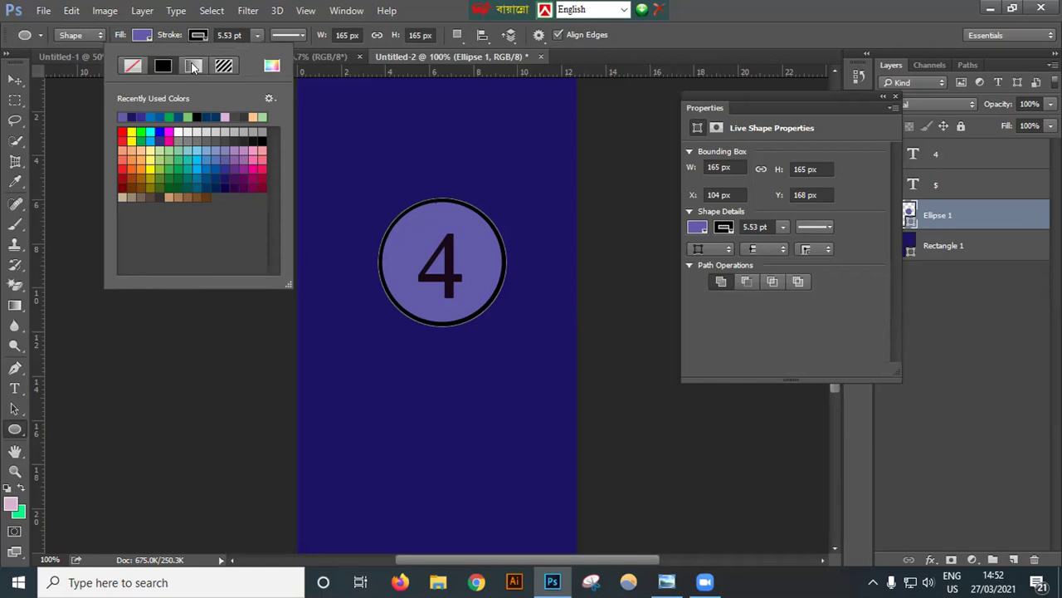
{"action": "left_click", "coordinate": [193, 64]}
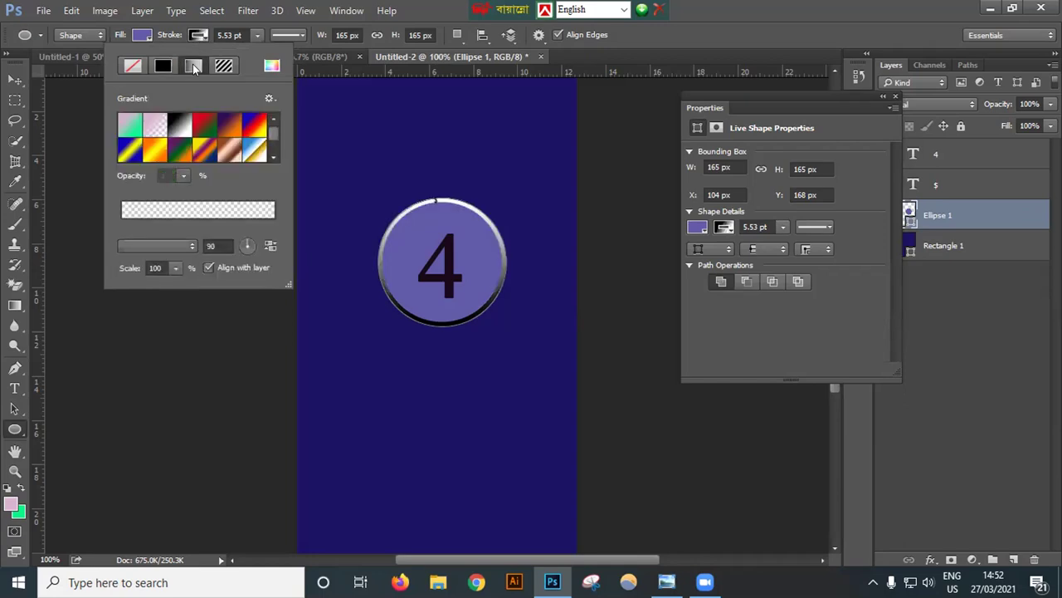
{"action": "left_click", "coordinate": [201, 124]}
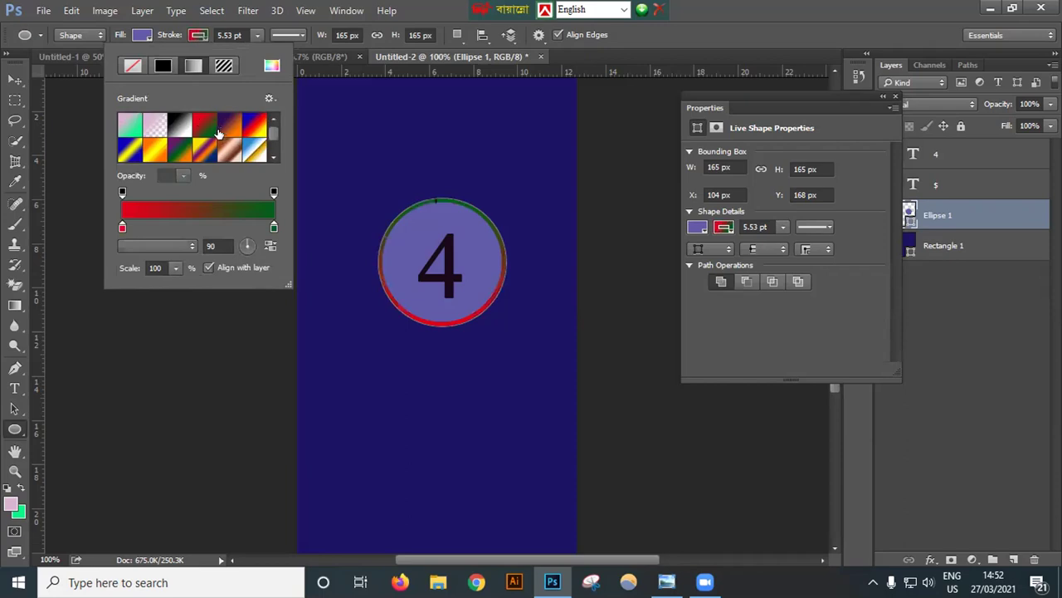
{"action": "left_click", "coordinate": [223, 125]}
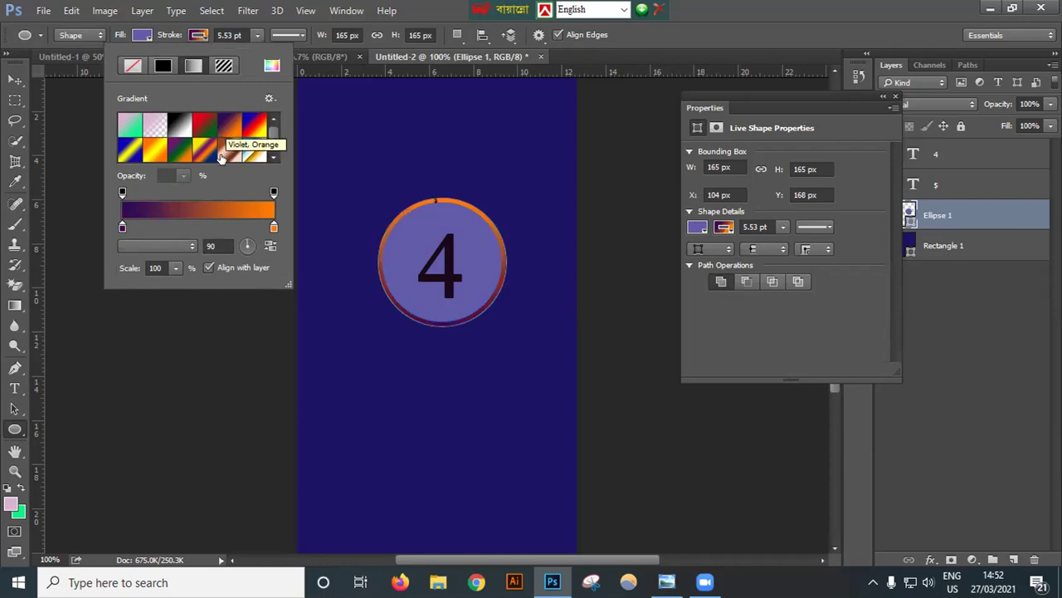
{"action": "left_click", "coordinate": [186, 155]}
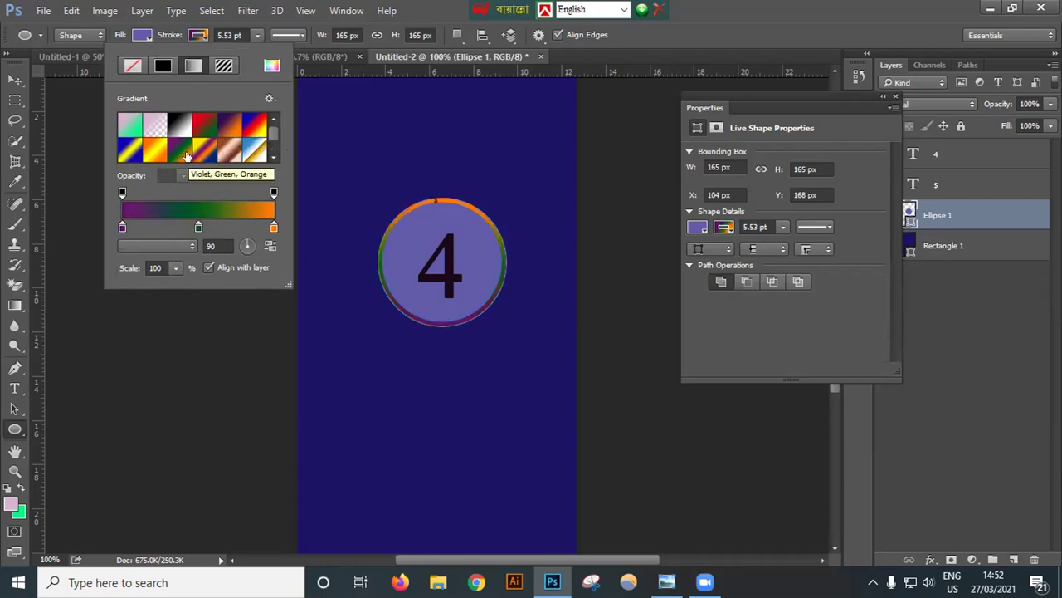
{"action": "scroll", "coordinate": [186, 155], "scroll_direction": "down", "scroll_amount": 1}
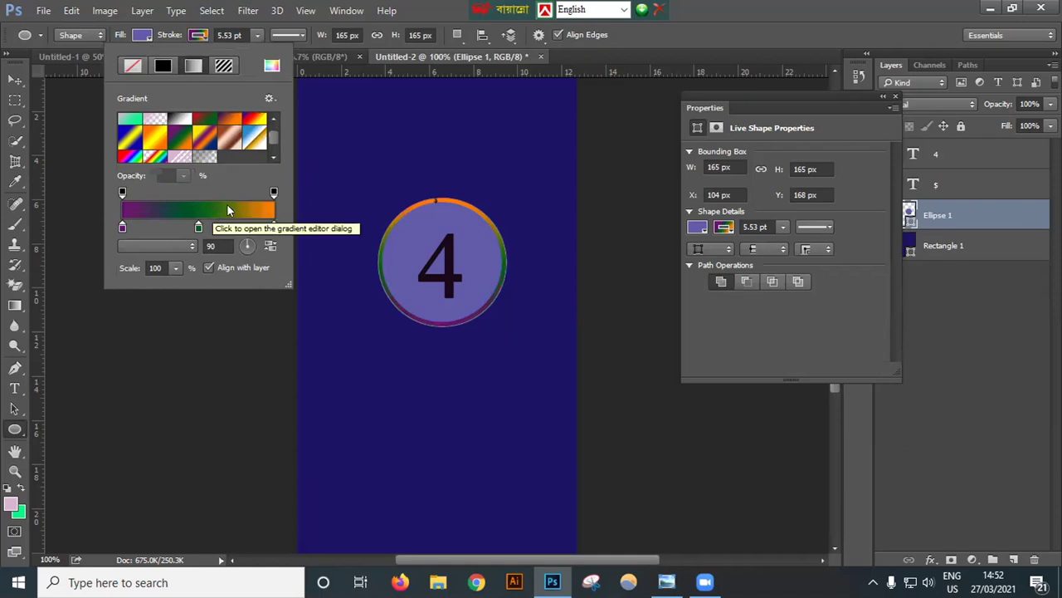
Step: Add a pink colour stop at 59% to the circle's stroke gradient and accept the edited gradient
{"action": "left_click", "coordinate": [216, 211]}
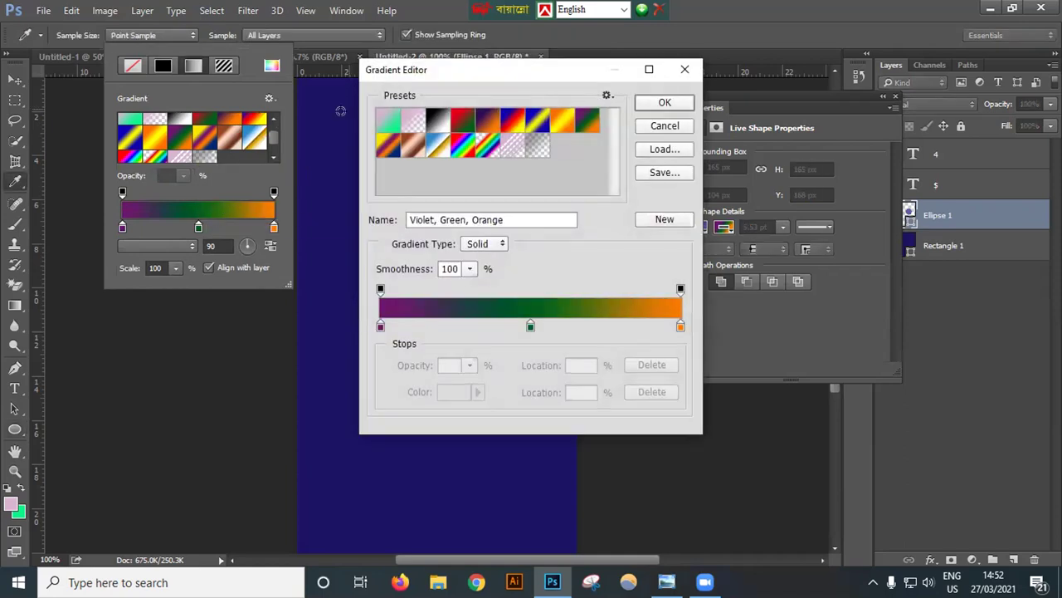
{"action": "left_click_drag", "start_coordinate": [468, 71], "coordinate": [583, 82]}
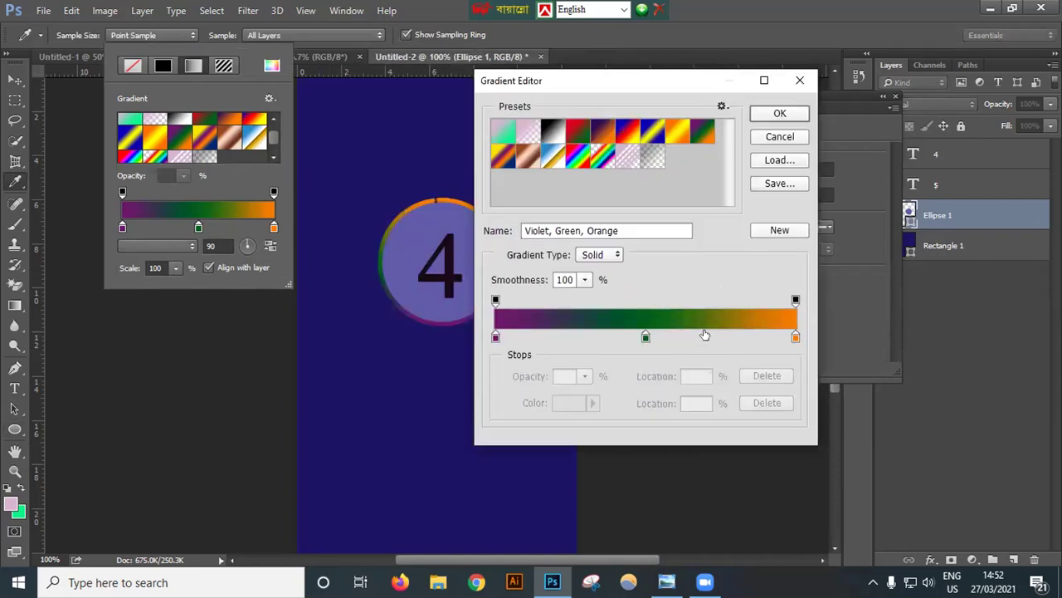
{"action": "left_click", "coordinate": [654, 336]}
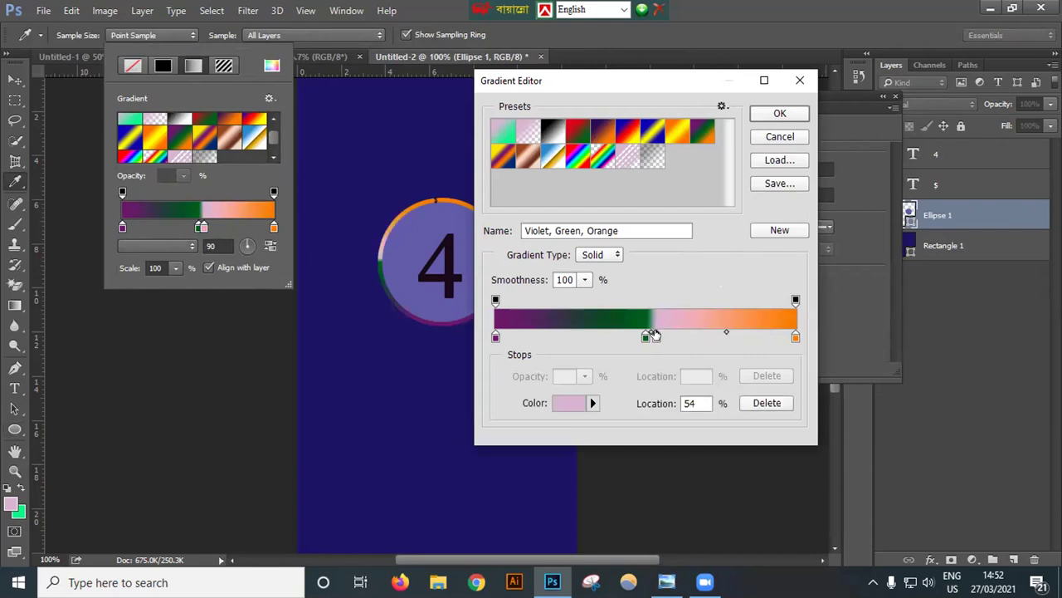
{"action": "left_click_drag", "start_coordinate": [655, 335], "coordinate": [672, 334]}
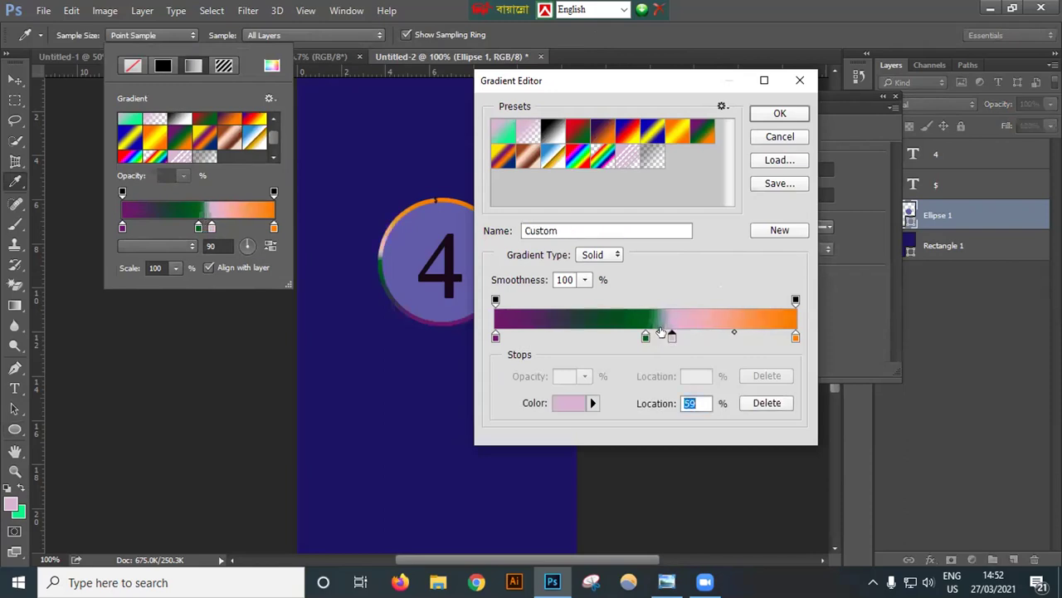
{"action": "left_click", "coordinate": [776, 114]}
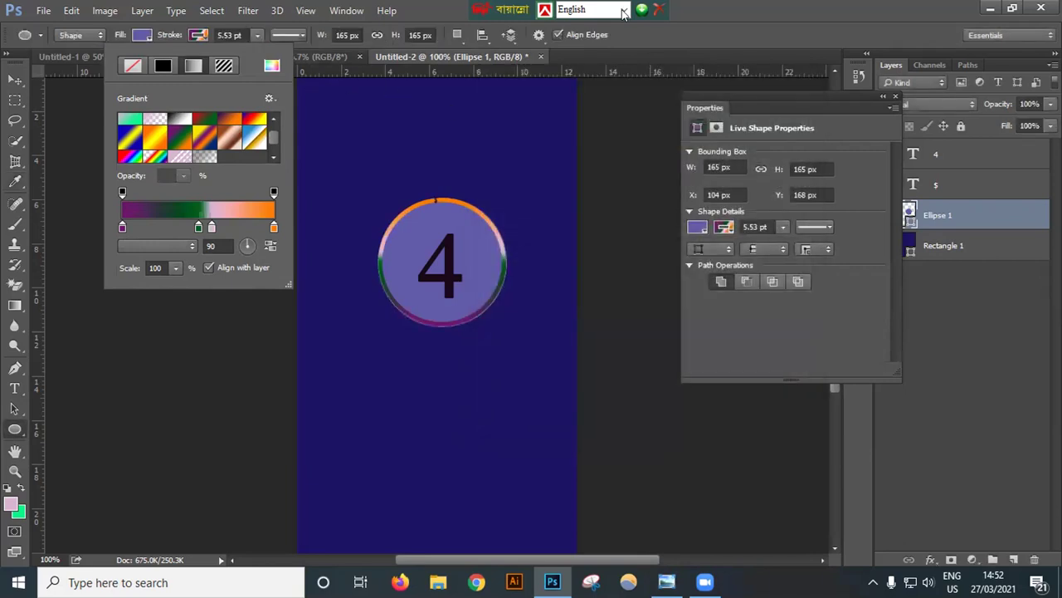
{"action": "left_click", "coordinate": [679, 23]}
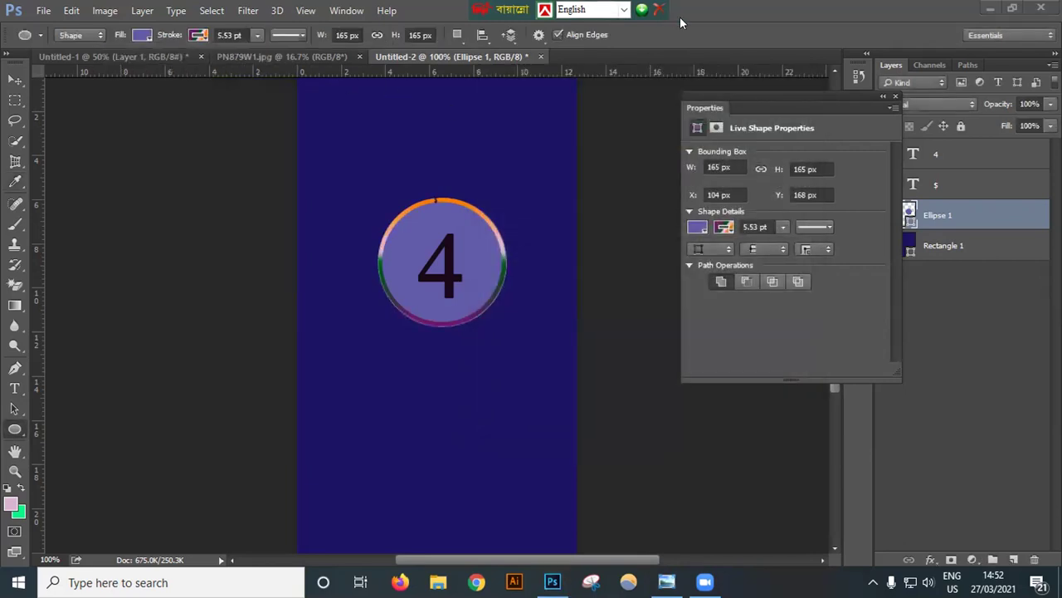
Step: Compare the circle's stroke colours with the ring on the first phone in PN879W1.jpg, and return to the Untitled-2 document
{"action": "left_click", "coordinate": [253, 57]}
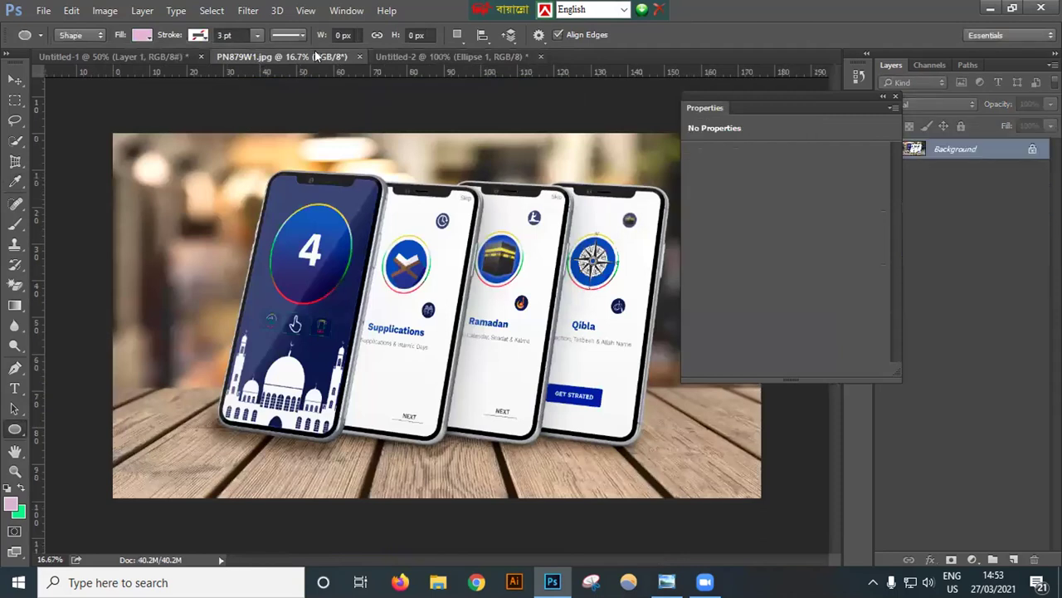
{"action": "left_click", "coordinate": [451, 50]}
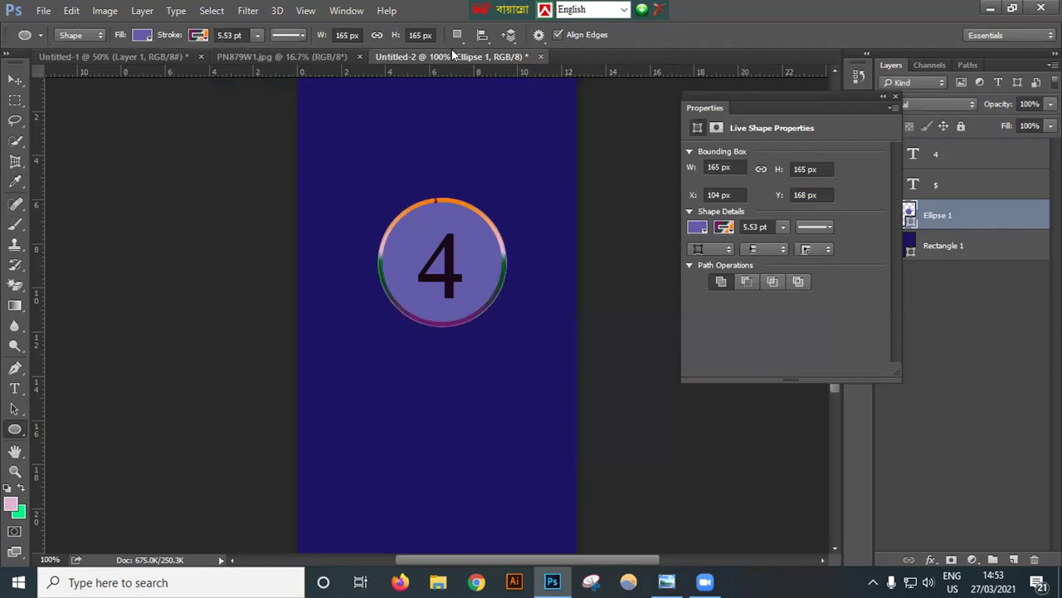
{"action": "left_click", "coordinate": [277, 56]}
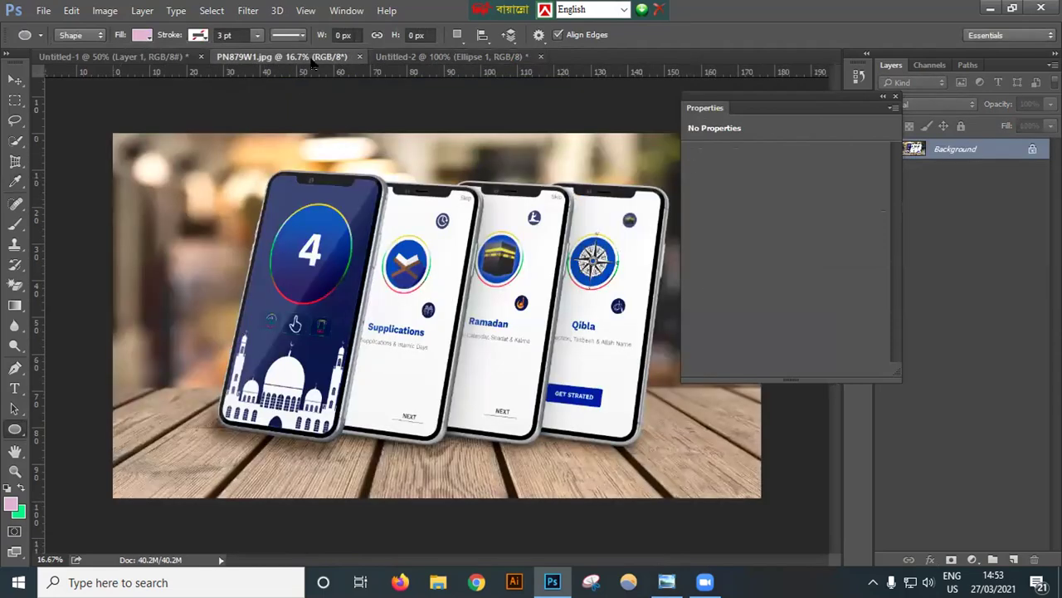
{"action": "left_click", "coordinate": [465, 55]}
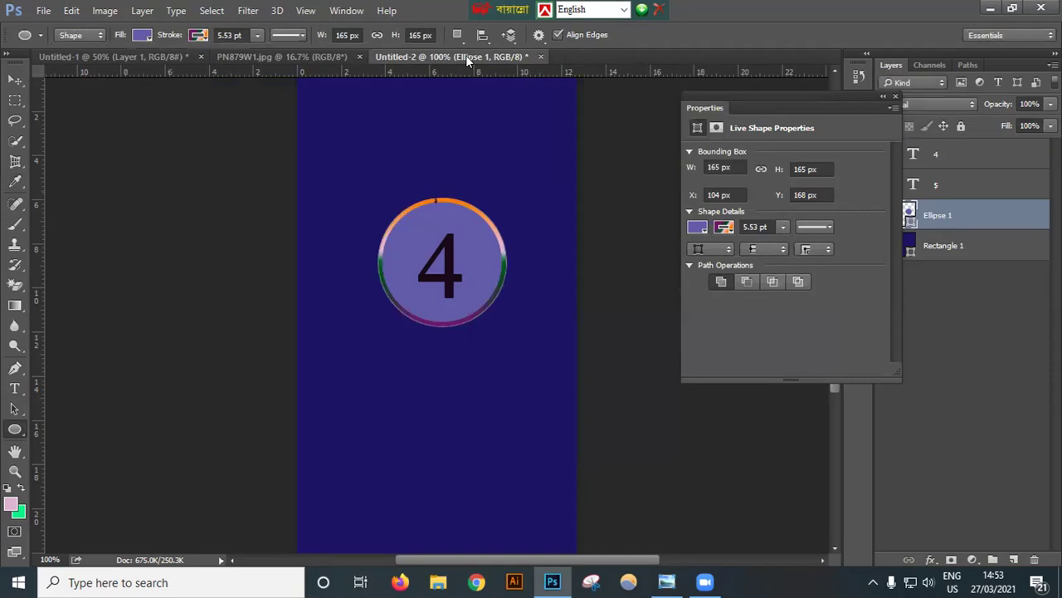
Step: Add extra pink colour stops to the stroke gradient, placing one at 5%
{"action": "left_click", "coordinate": [198, 35]}
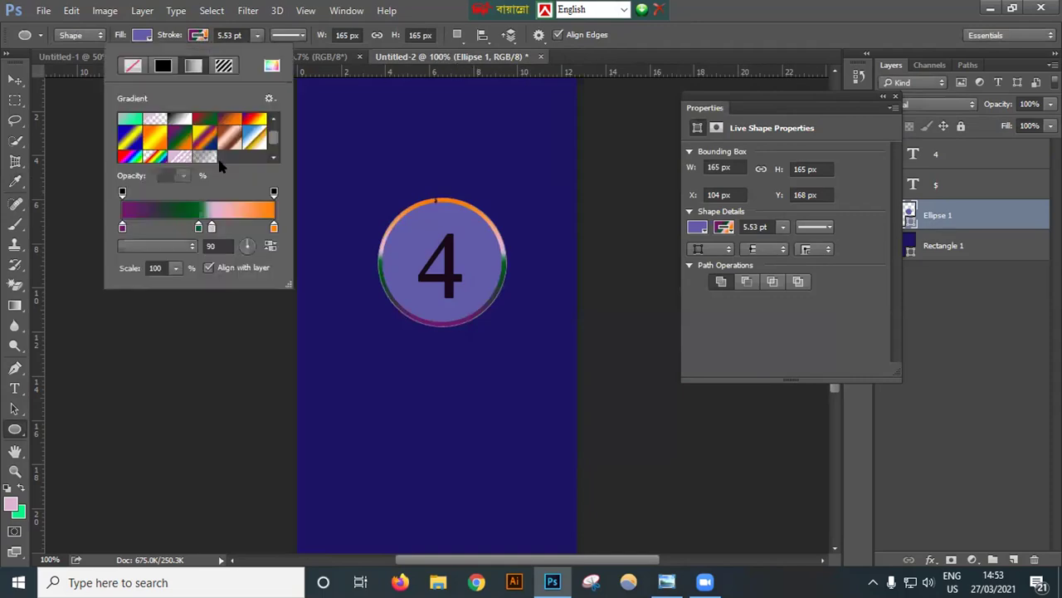
{"action": "left_click", "coordinate": [216, 210]}
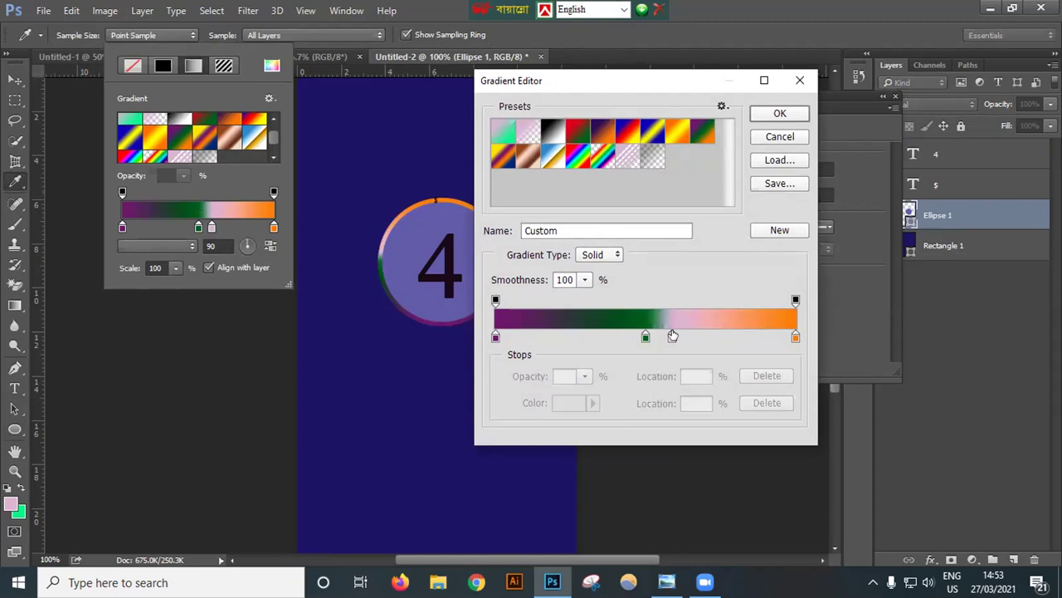
{"action": "left_click_drag", "start_coordinate": [673, 334], "coordinate": [509, 336]}
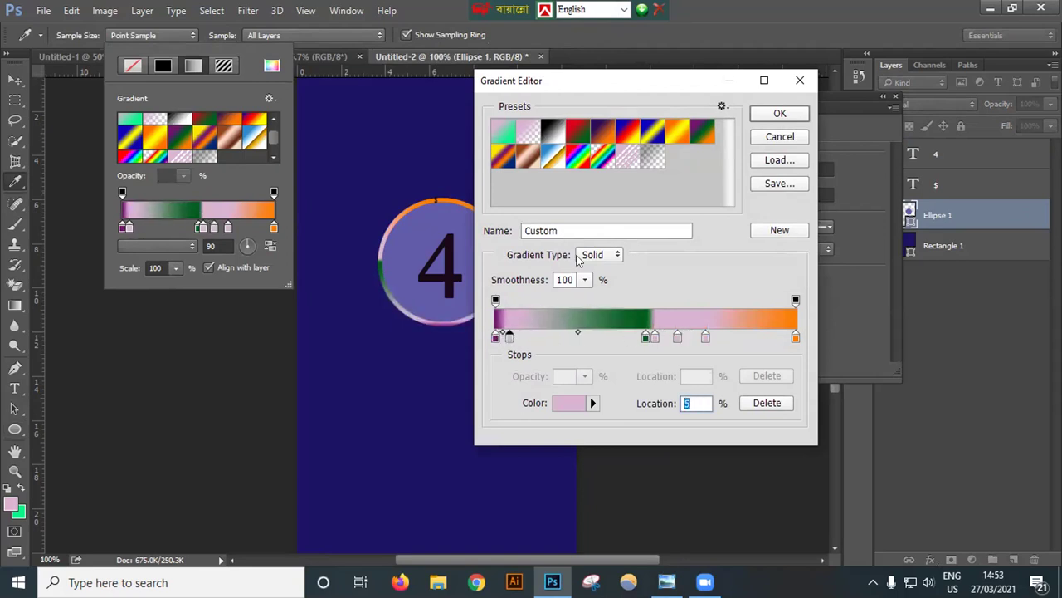
{"action": "left_click", "coordinate": [801, 79]}
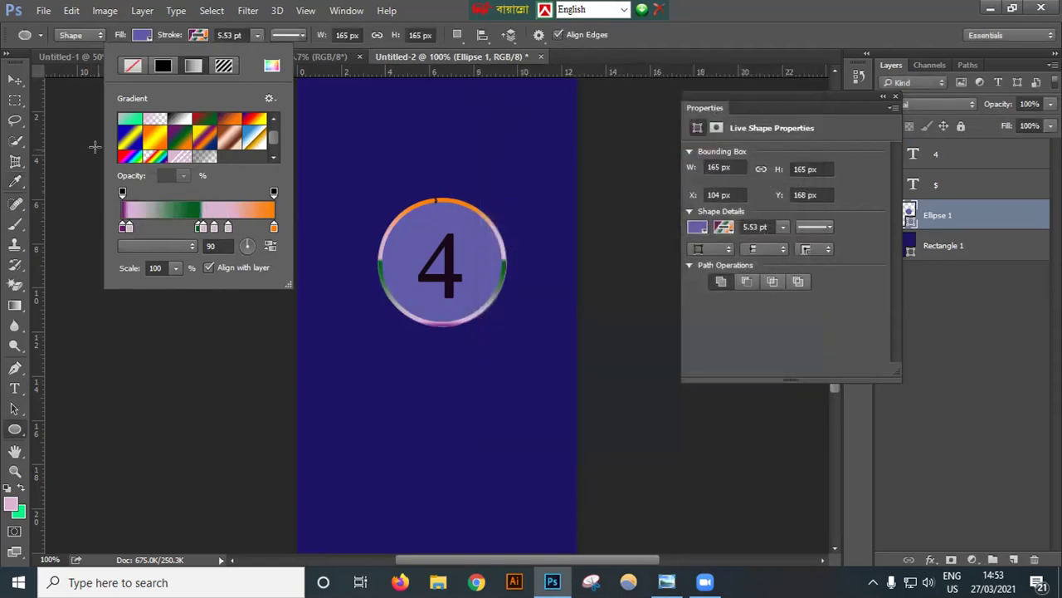
Step: Apply the Transparent Rainbow preset to the circle's stroke and set its yellow colour stop to location 22%
{"action": "left_click", "coordinate": [154, 160]}
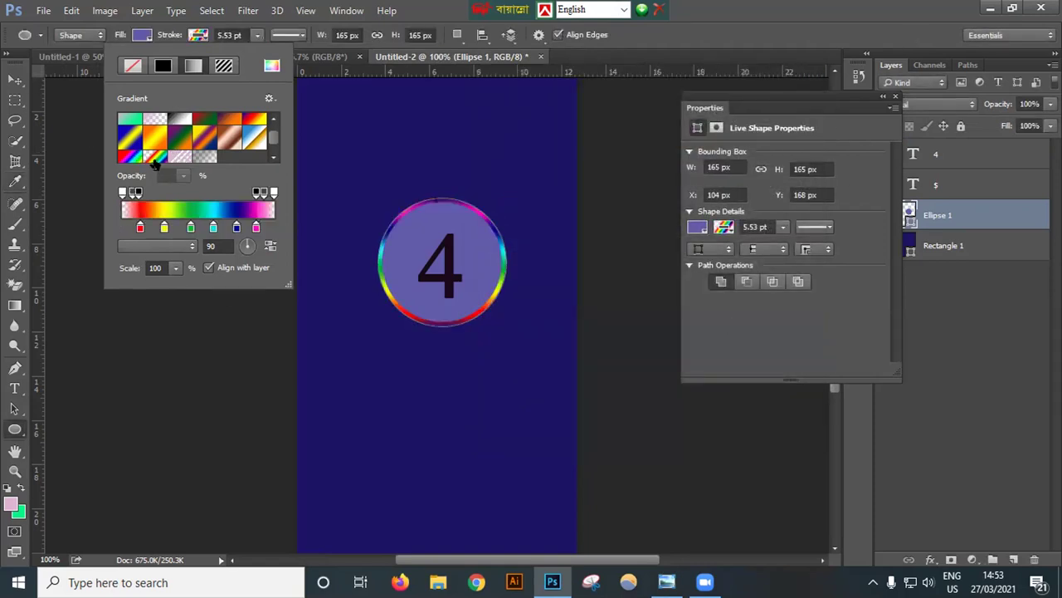
{"action": "left_click", "coordinate": [166, 208]}
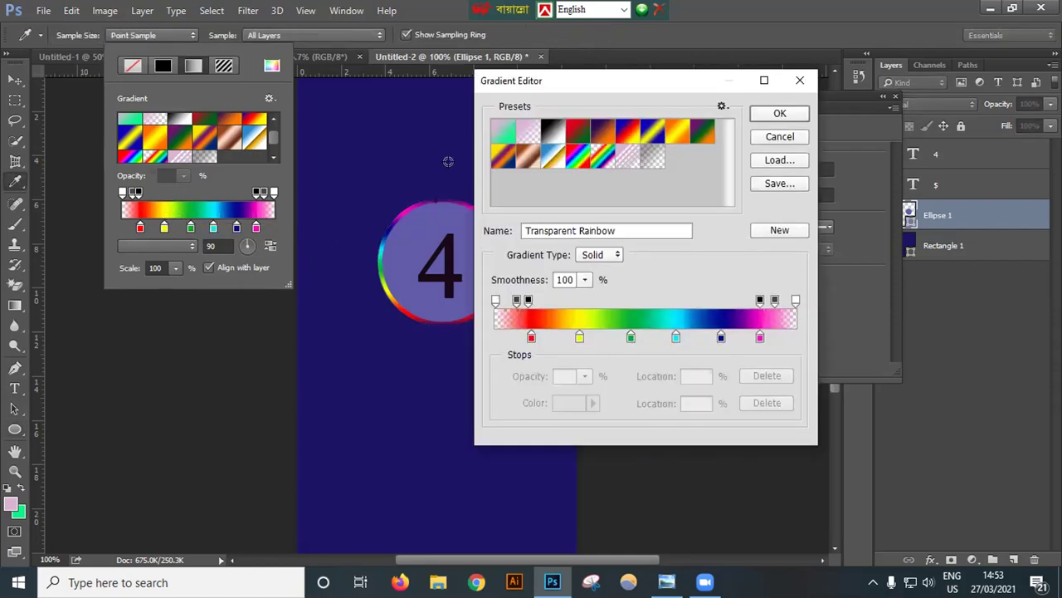
{"action": "left_click_drag", "start_coordinate": [635, 80], "coordinate": [665, 85]}
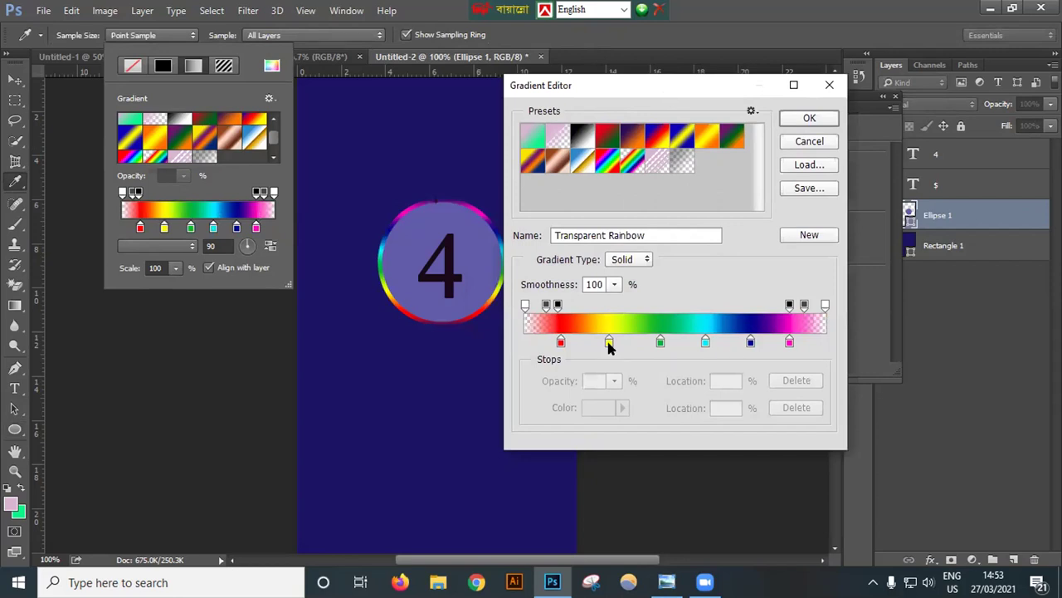
{"action": "left_click_drag", "start_coordinate": [607, 342], "coordinate": [591, 342]}
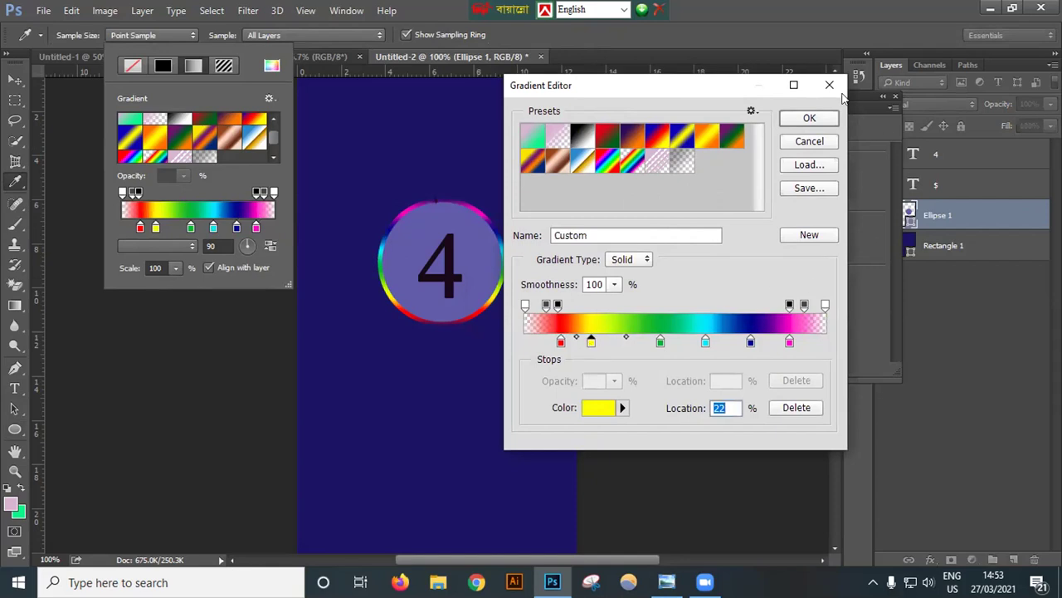
{"action": "left_click", "coordinate": [592, 413]}
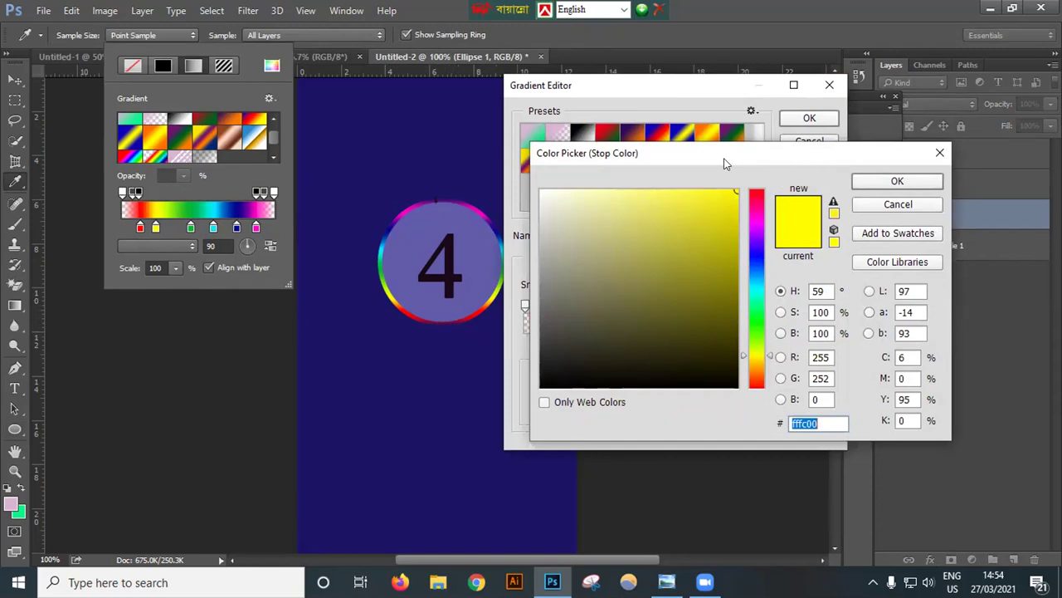
{"action": "left_click_drag", "start_coordinate": [745, 155], "coordinate": [794, 159]}
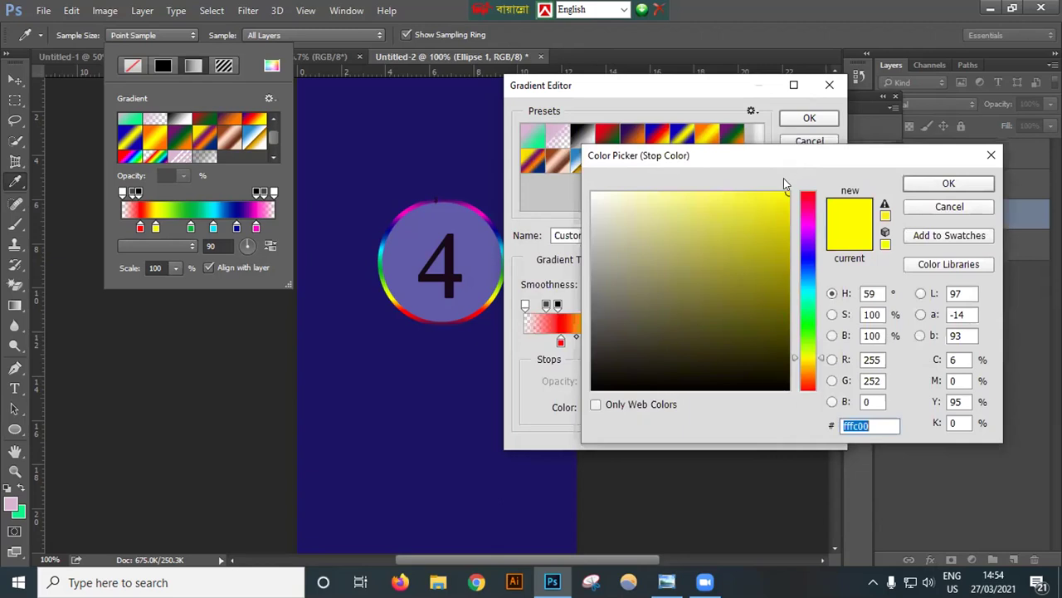
{"action": "left_click", "coordinate": [986, 155]}
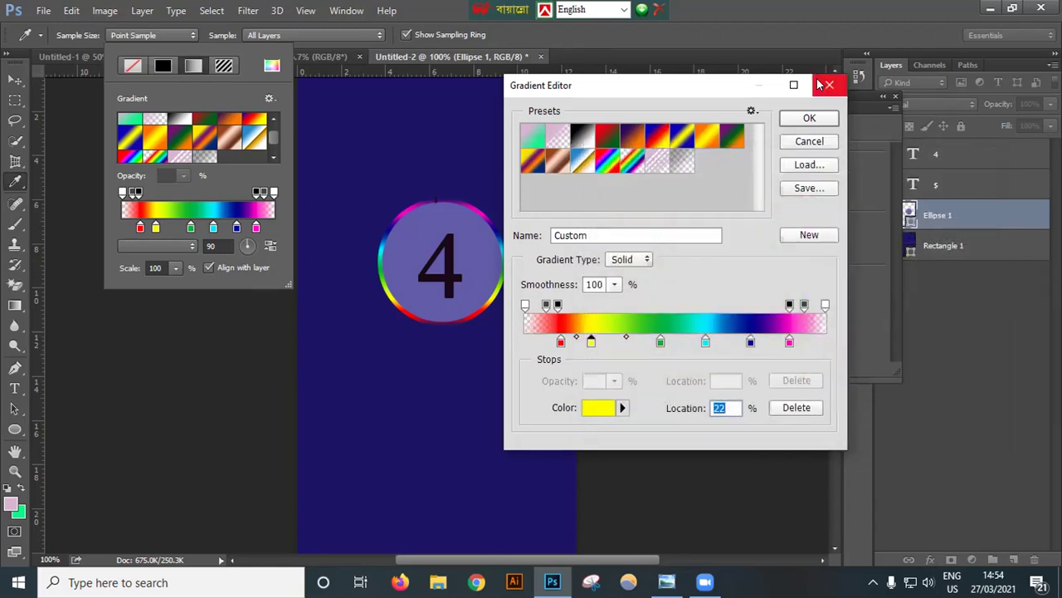
{"action": "left_click", "coordinate": [831, 86]}
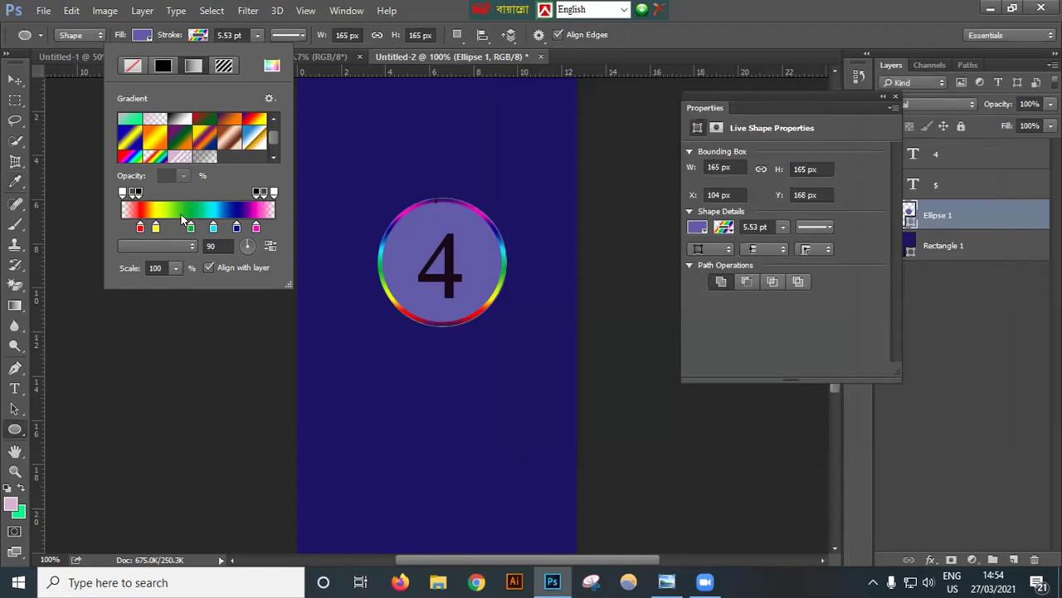
Step: Try other gradient presets on the circle's stroke, and apply the opaque rainbow gradient that starts and ends in red
{"action": "left_click", "coordinate": [161, 137]}
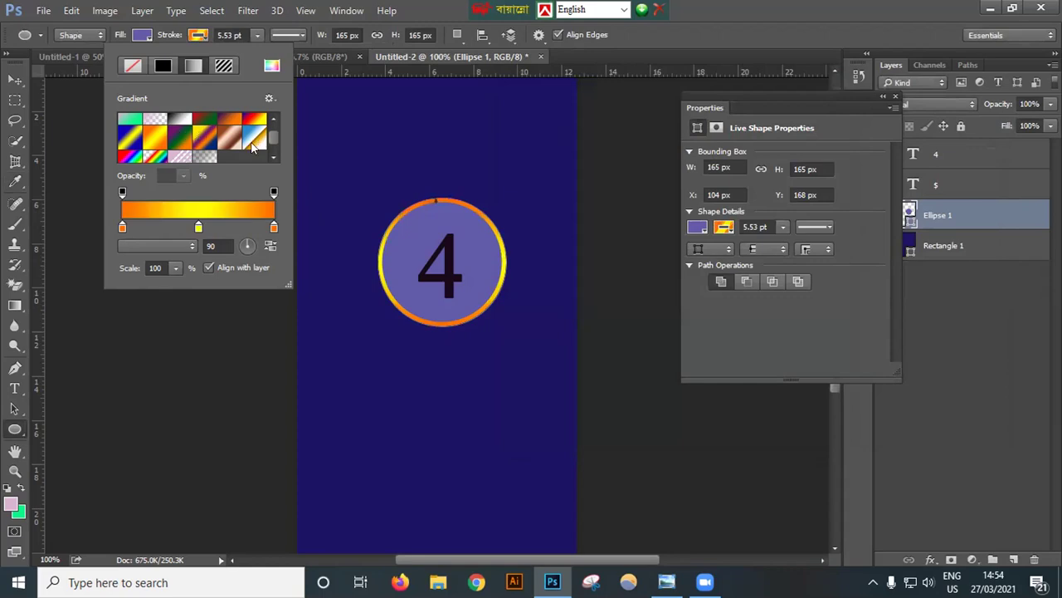
{"action": "left_click", "coordinate": [253, 143]}
{"action": "left_click", "coordinate": [126, 156]}
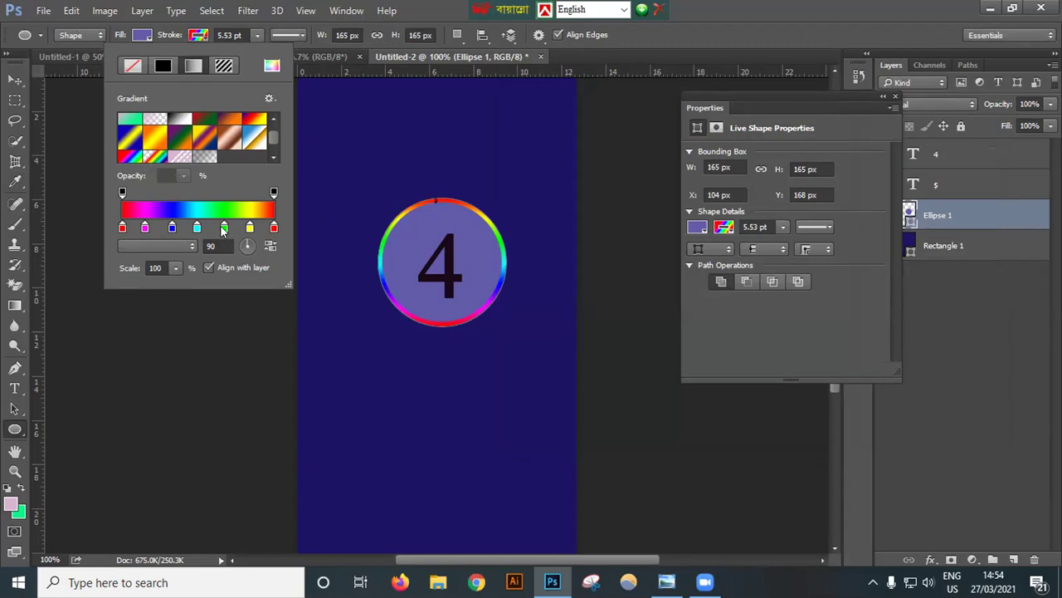
Step: Remove the magenta and blue colour stops from the stroke gradient, leaving red, cyan, green, yellow and red
{"action": "left_click", "coordinate": [168, 227]}
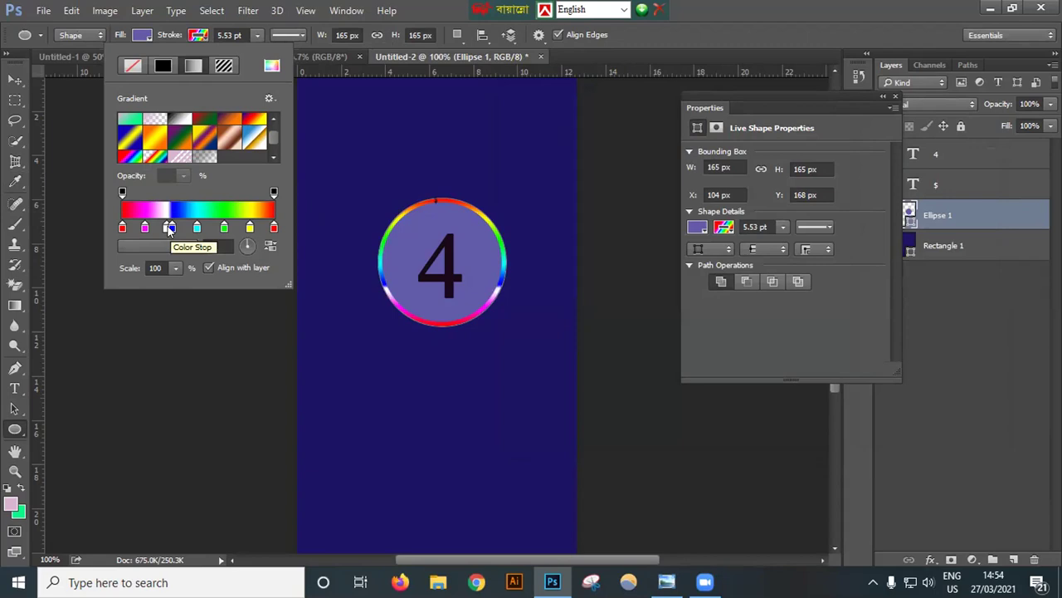
{"action": "left_click", "coordinate": [169, 228]}
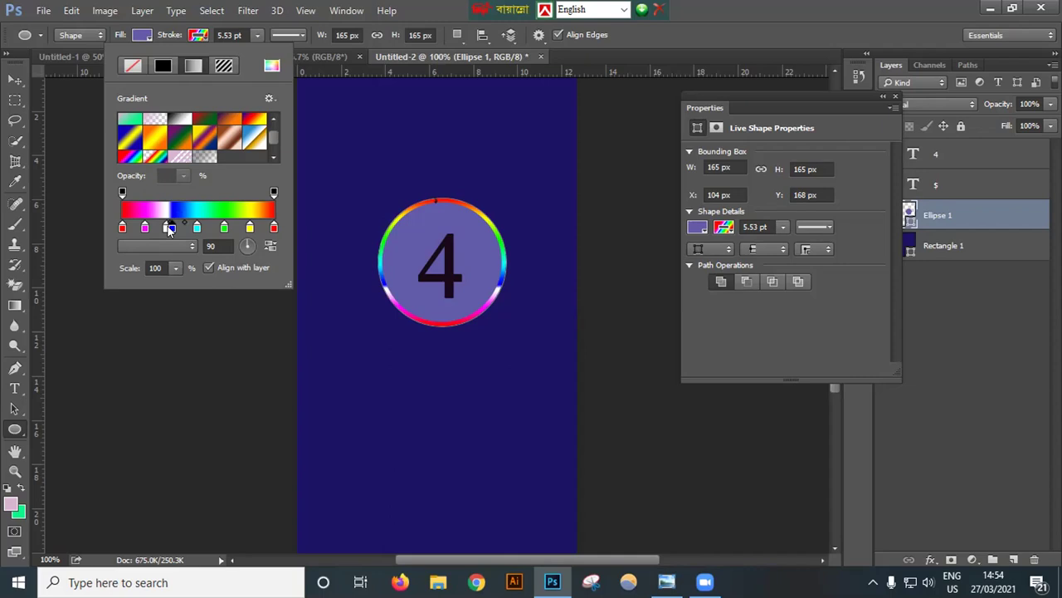
{"action": "left_click", "coordinate": [169, 229]}
{"action": "left_click_drag", "start_coordinate": [170, 225], "coordinate": [167, 245]}
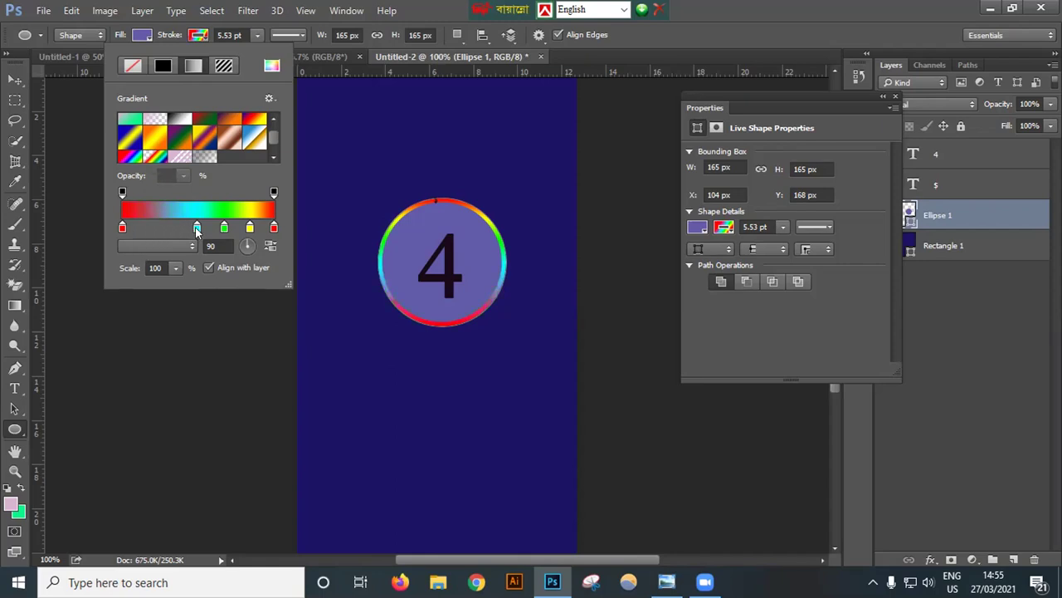
Step: Remove the green and cyan stops from the circle's stroke gradient and add a new colour stop at 24%
{"action": "left_click_drag", "start_coordinate": [225, 229], "coordinate": [220, 247]}
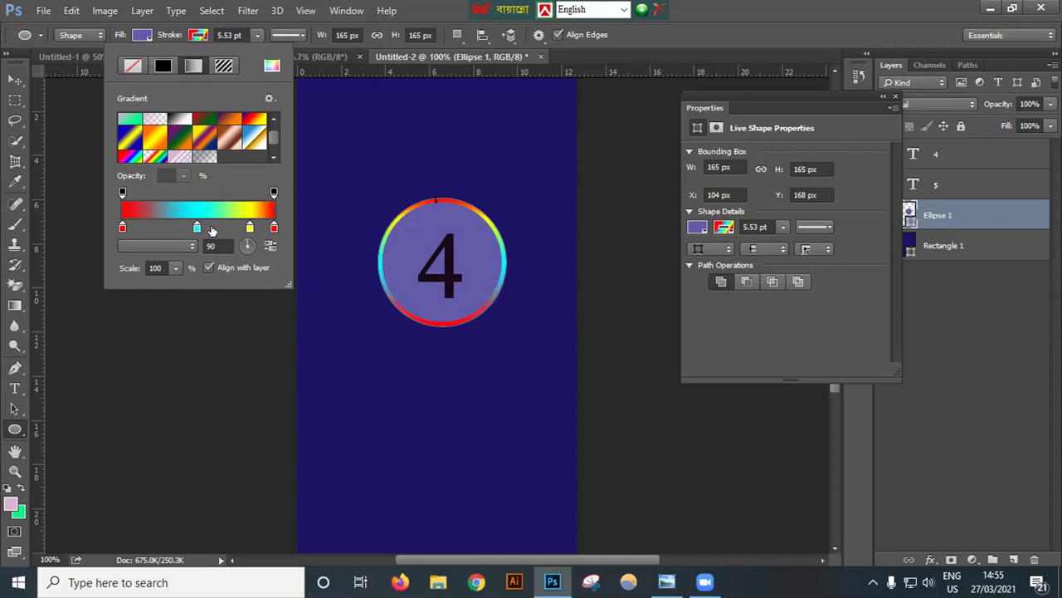
{"action": "left_click_drag", "start_coordinate": [192, 250], "coordinate": [190, 252]}
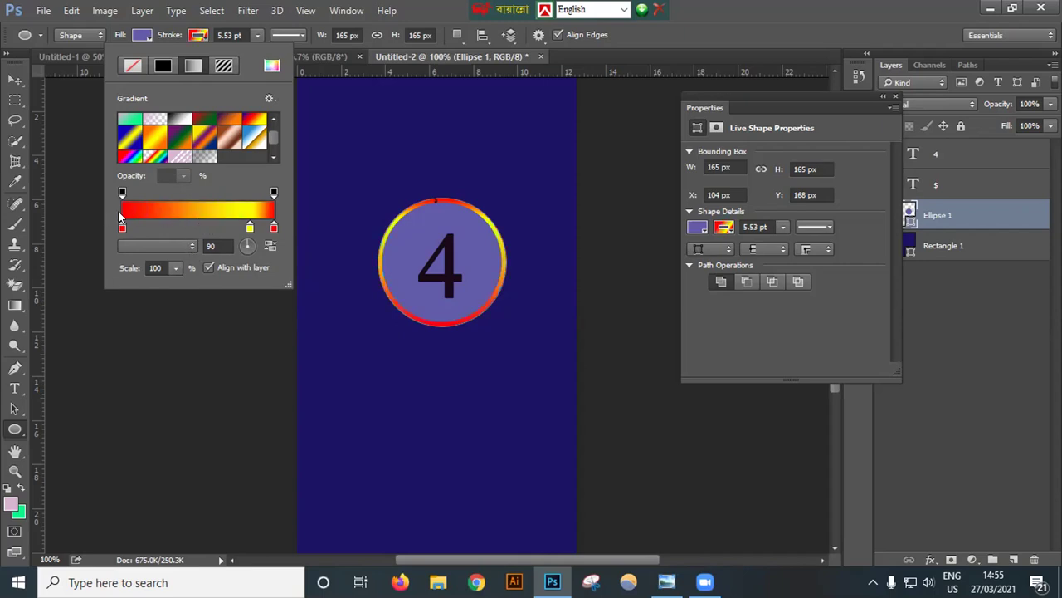
{"action": "left_click", "coordinate": [166, 209]}
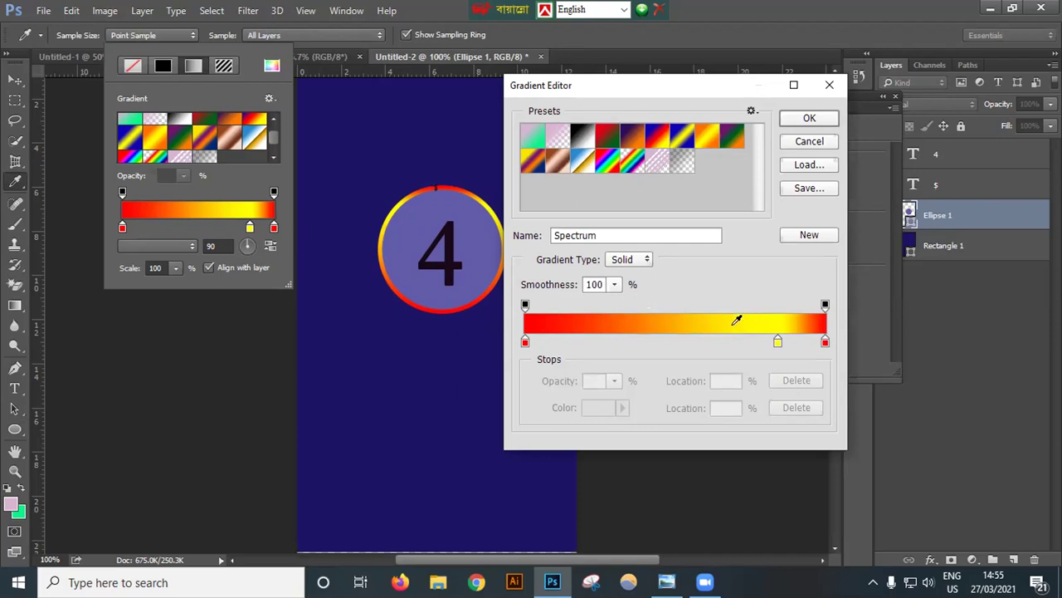
{"action": "left_click", "coordinate": [595, 341]}
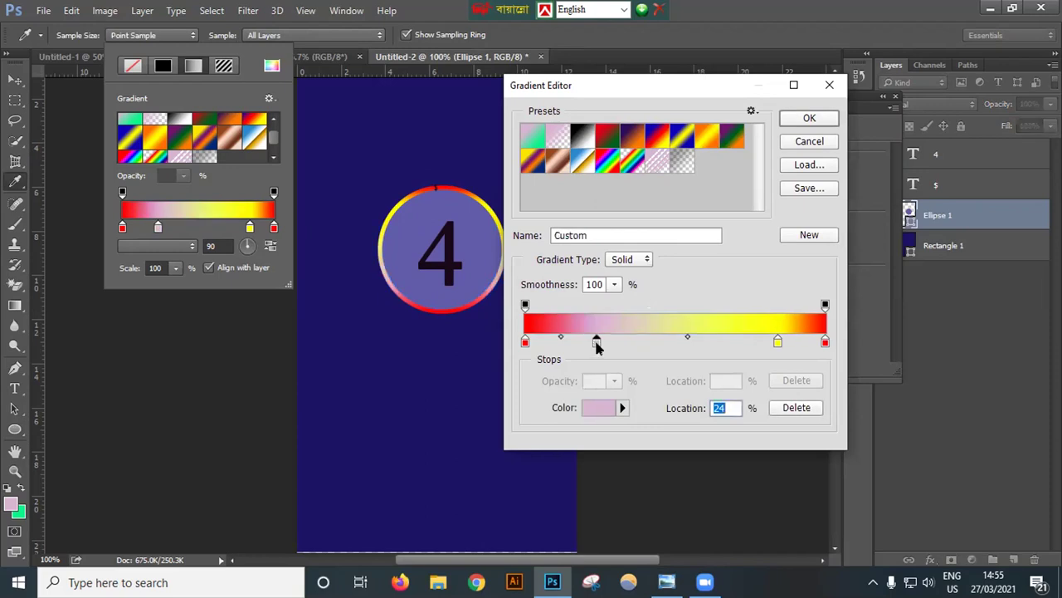
Step: Set the 24% stop's colour to green #0fe07b and accept the edited gradient
{"action": "left_click", "coordinate": [604, 406]}
{"action": "scroll", "coordinate": [807, 319], "scroll_direction": "up", "scroll_amount": 5}
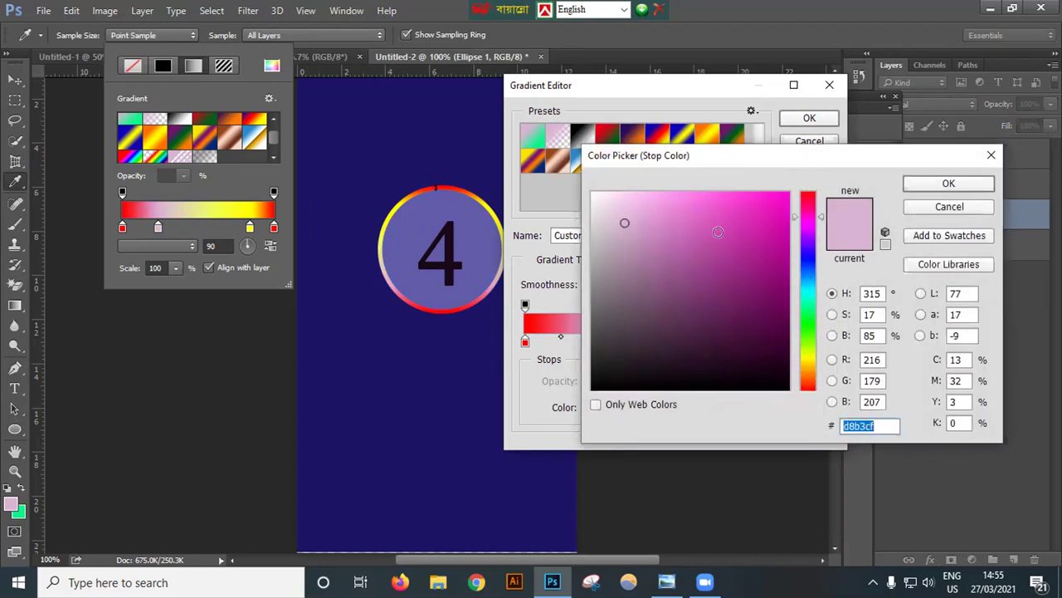
{"action": "left_click", "coordinate": [722, 235]}
{"action": "left_click", "coordinate": [805, 256]}
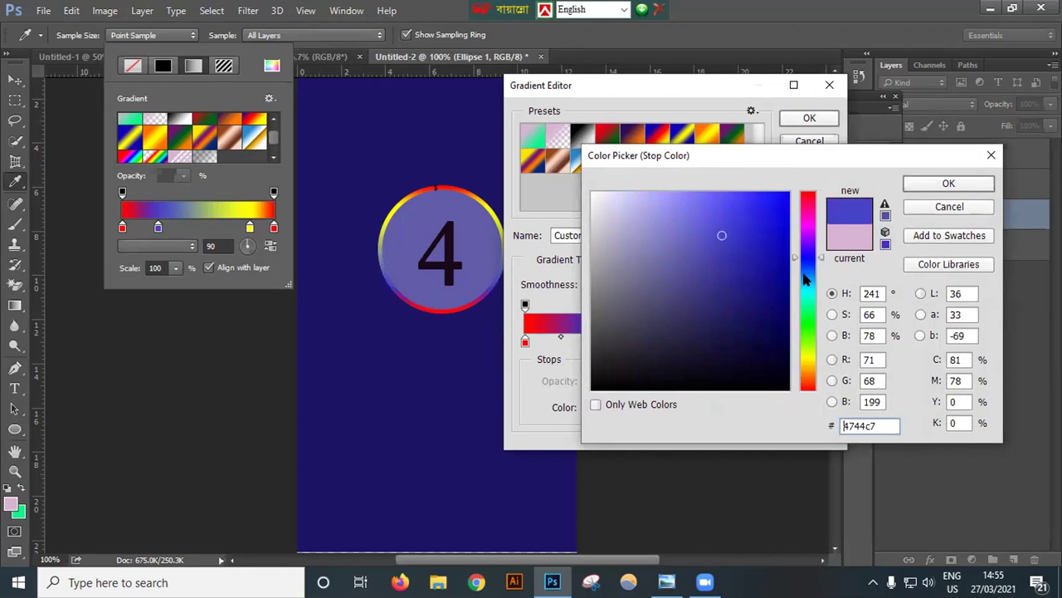
{"action": "left_click_drag", "start_coordinate": [807, 293], "coordinate": [807, 301]}
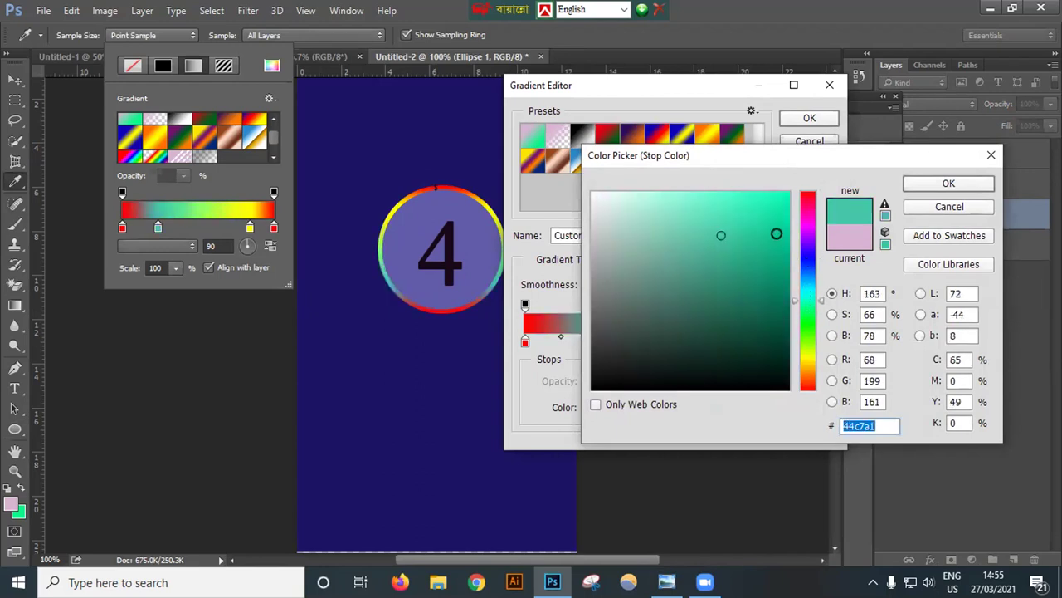
{"action": "left_click", "coordinate": [809, 306]}
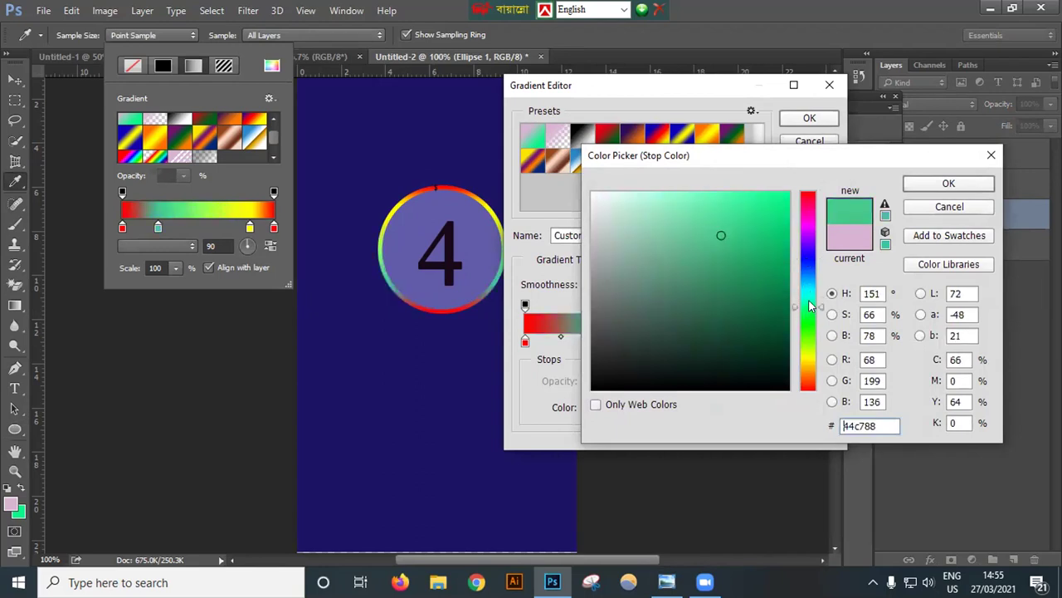
{"action": "left_click", "coordinate": [773, 214]}
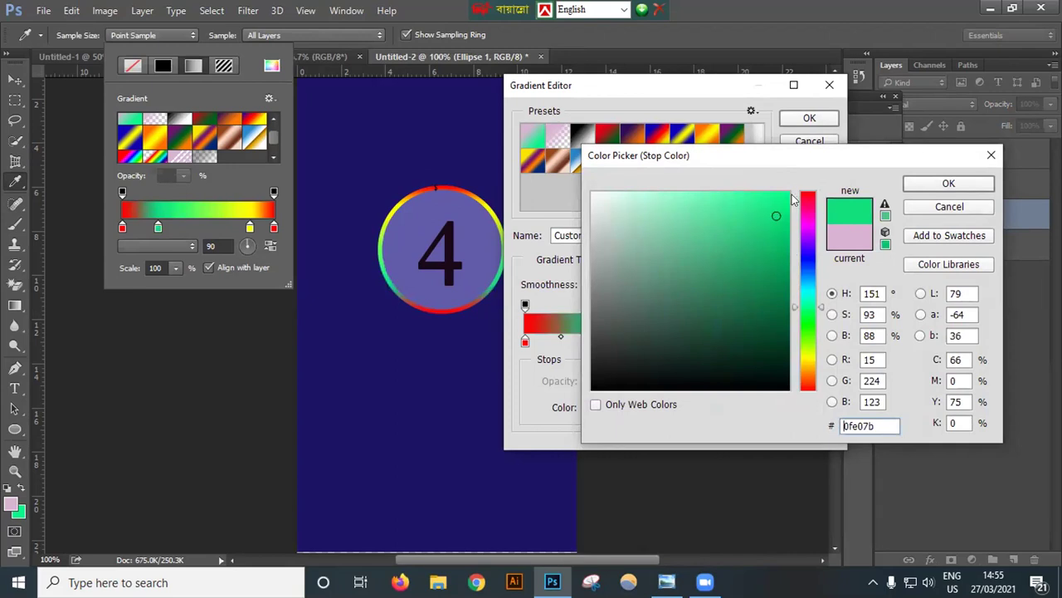
{"action": "left_click", "coordinate": [934, 184]}
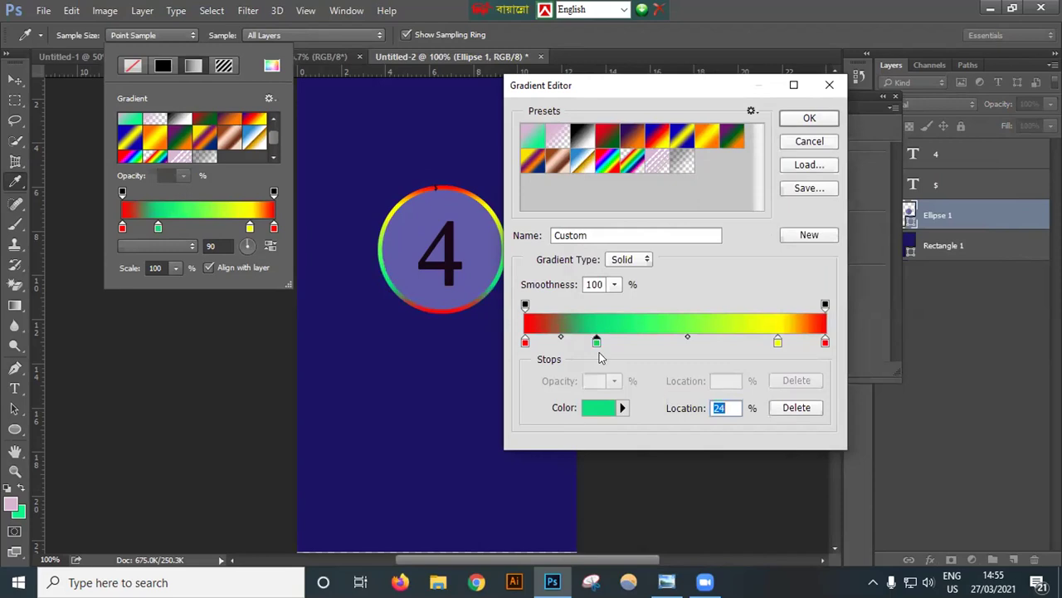
{"action": "left_click", "coordinate": [777, 342]}
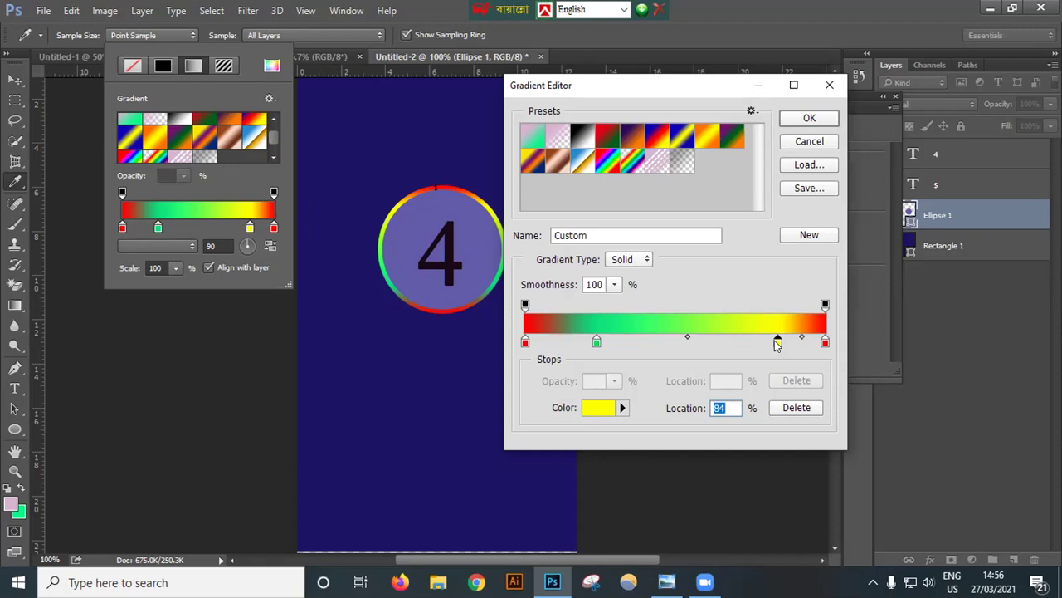
{"action": "left_click", "coordinate": [728, 408]}
{"action": "left_click", "coordinate": [809, 119]}
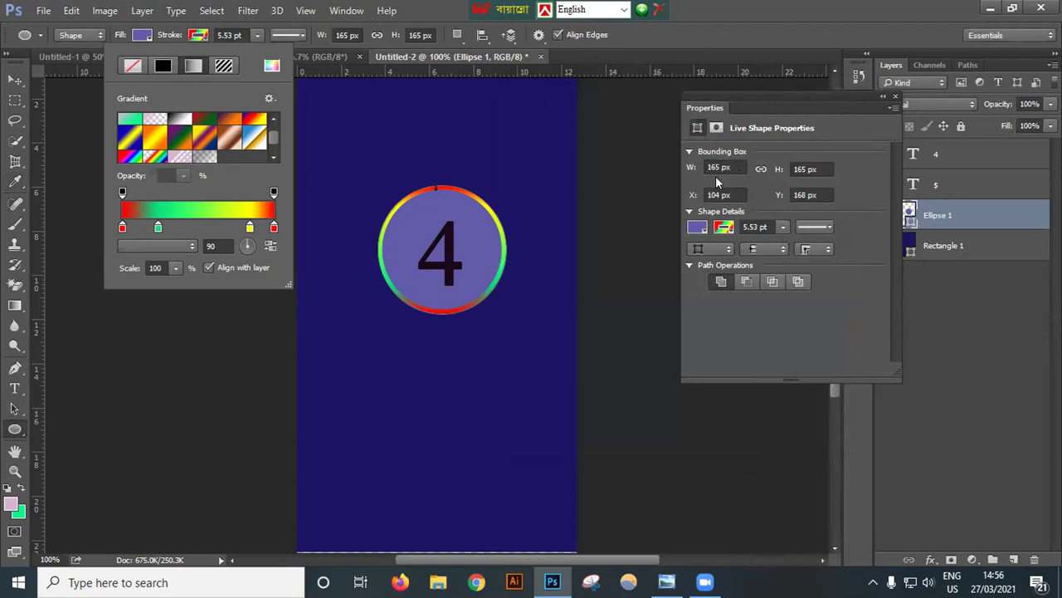
Step: Rotate the stroke gradient to an angle of 85° and remove the red end stop beside the yellow one
{"action": "left_click", "coordinate": [251, 253]}
{"action": "left_click", "coordinate": [258, 250]}
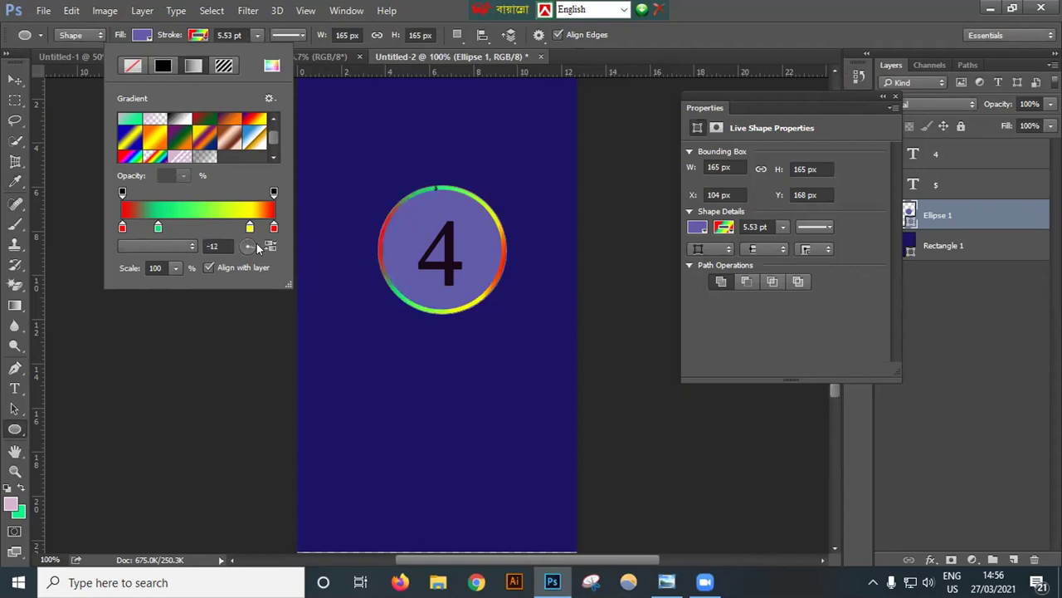
{"action": "left_click", "coordinate": [253, 244]}
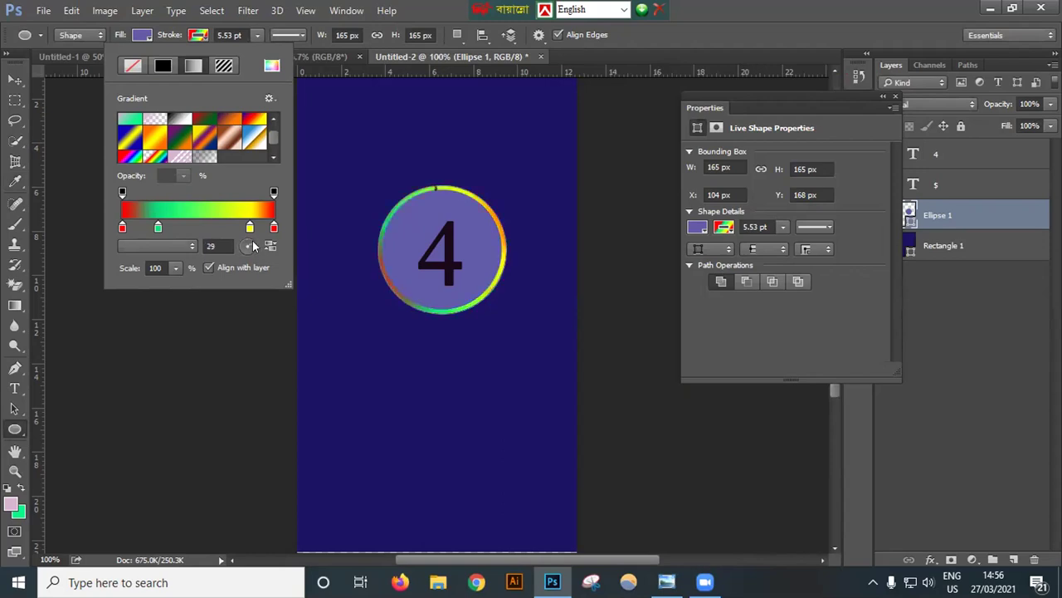
{"action": "left_click", "coordinate": [251, 243]}
{"action": "left_click", "coordinate": [254, 245]}
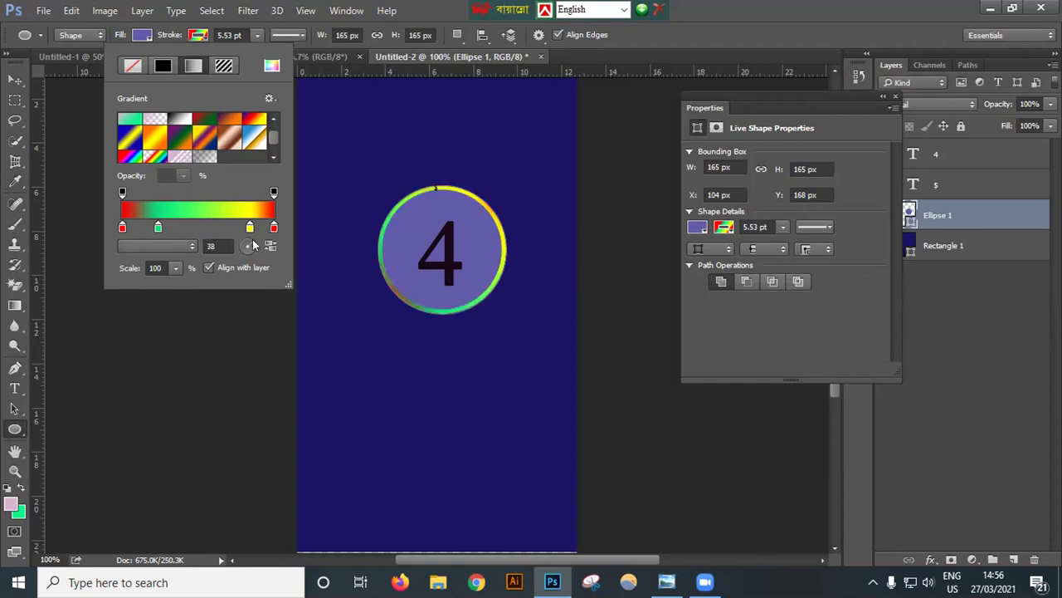
{"action": "mouse_move", "coordinate": [254, 246]}
{"action": "left_mouse_down"}
{"action": "mouse_move", "coordinate": [238, 254]}
{"action": "mouse_move", "coordinate": [238, 244]}
{"action": "mouse_move", "coordinate": [253, 247]}
{"action": "left_mouse_up"}
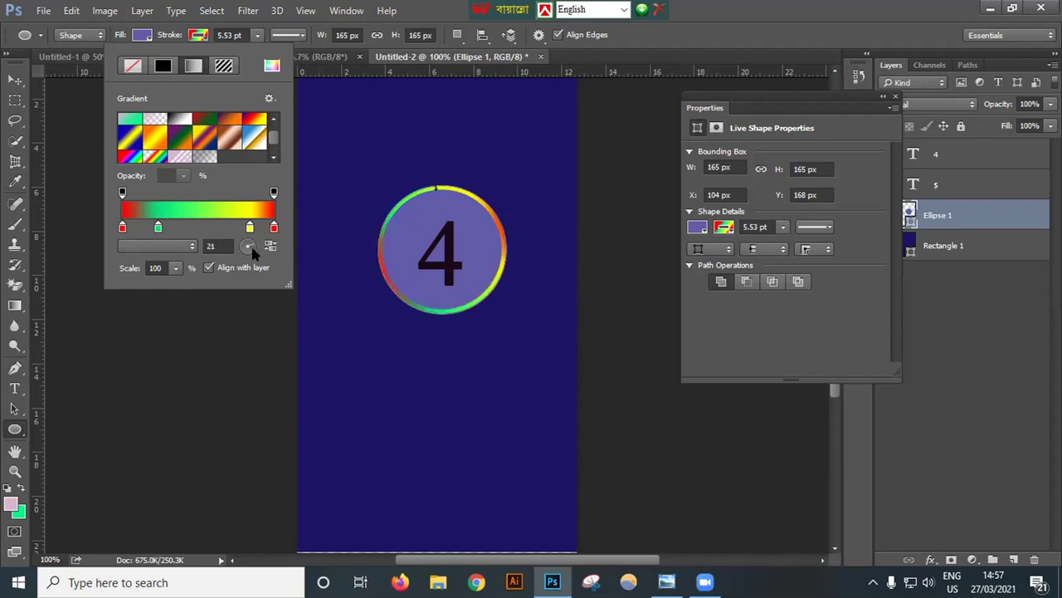
{"action": "mouse_move", "coordinate": [254, 248]}
{"action": "left_mouse_down"}
{"action": "mouse_move", "coordinate": [272, 241]}
{"action": "mouse_move", "coordinate": [244, 243]}
{"action": "left_mouse_up"}
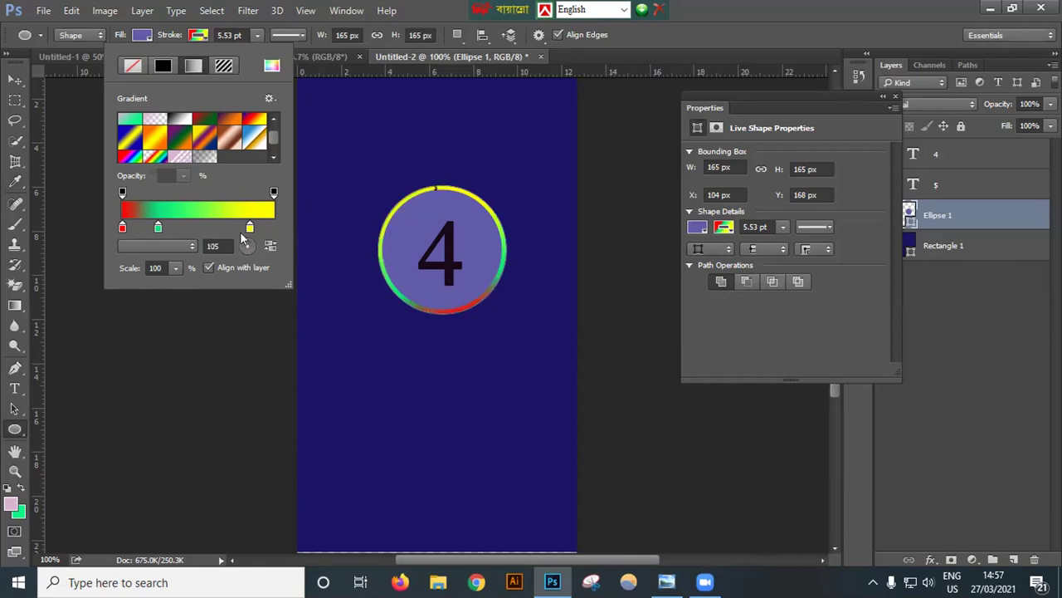
{"action": "left_click_drag", "start_coordinate": [245, 242], "coordinate": [247, 242]}
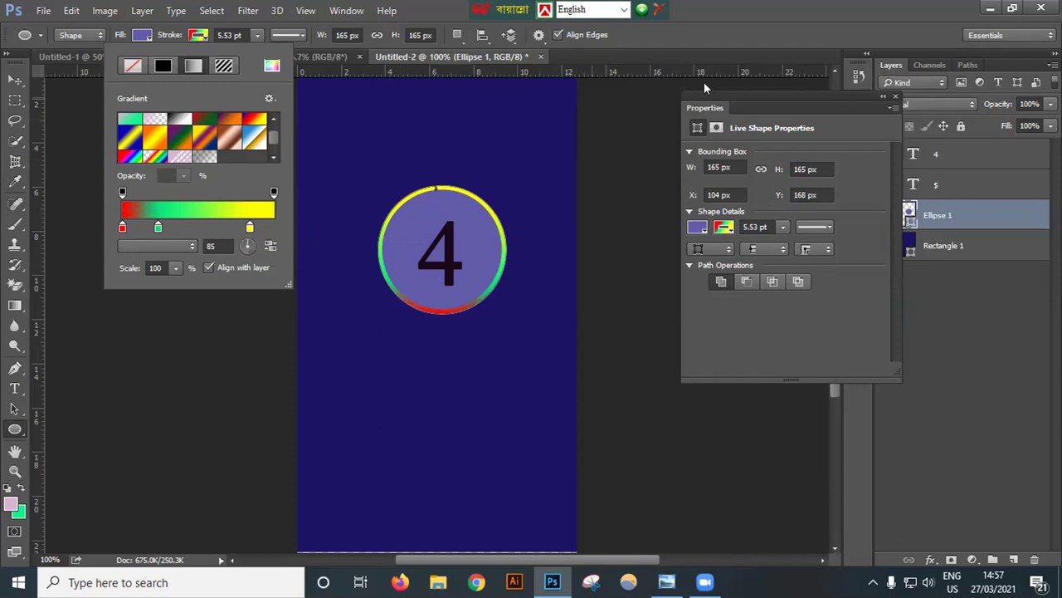
Step: Compare the circle's gradient ring in Untitled-2 with the ring on the first phone in PN879W1.jpg
{"action": "left_click", "coordinate": [753, 31]}
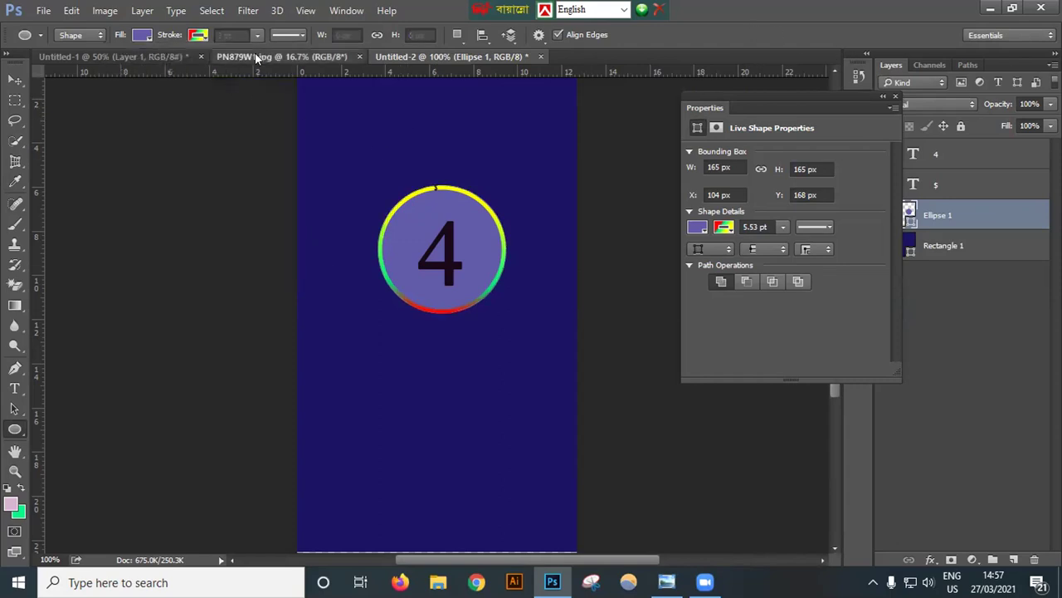
{"action": "left_click", "coordinate": [256, 56]}
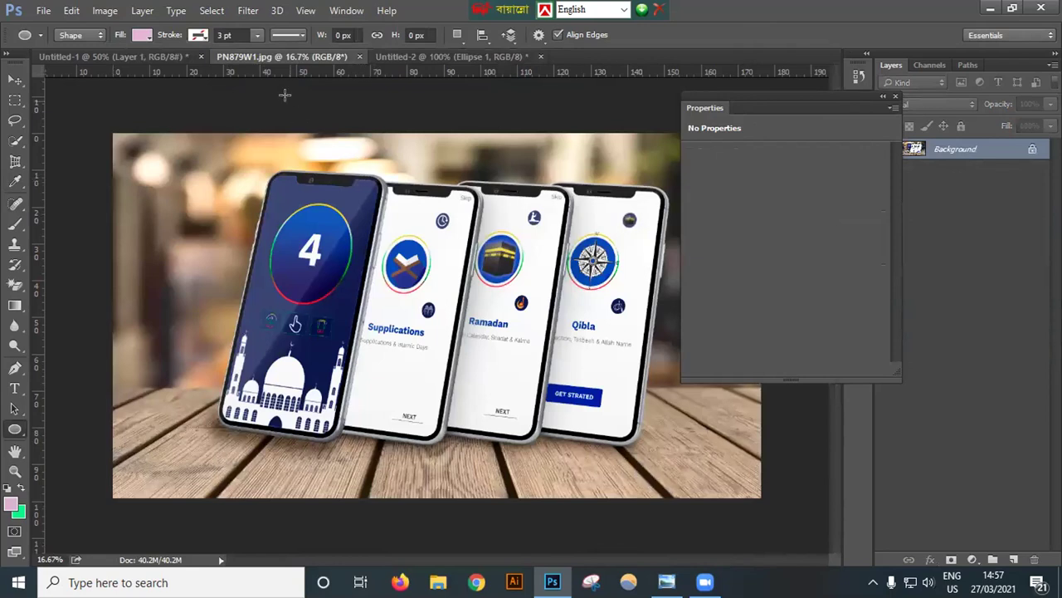
{"action": "left_click", "coordinate": [403, 52]}
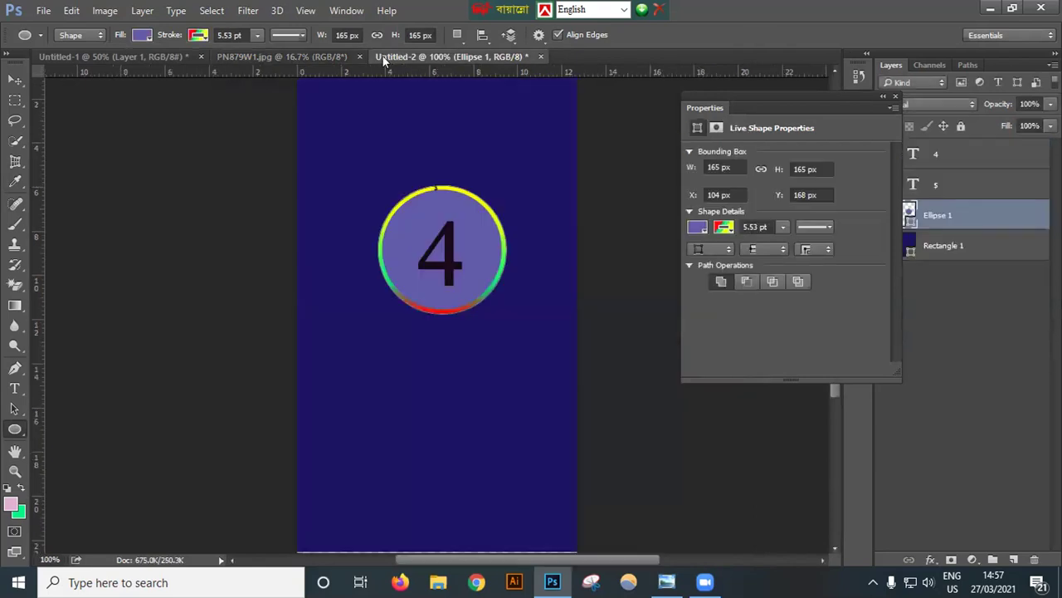
{"action": "left_click", "coordinate": [288, 55]}
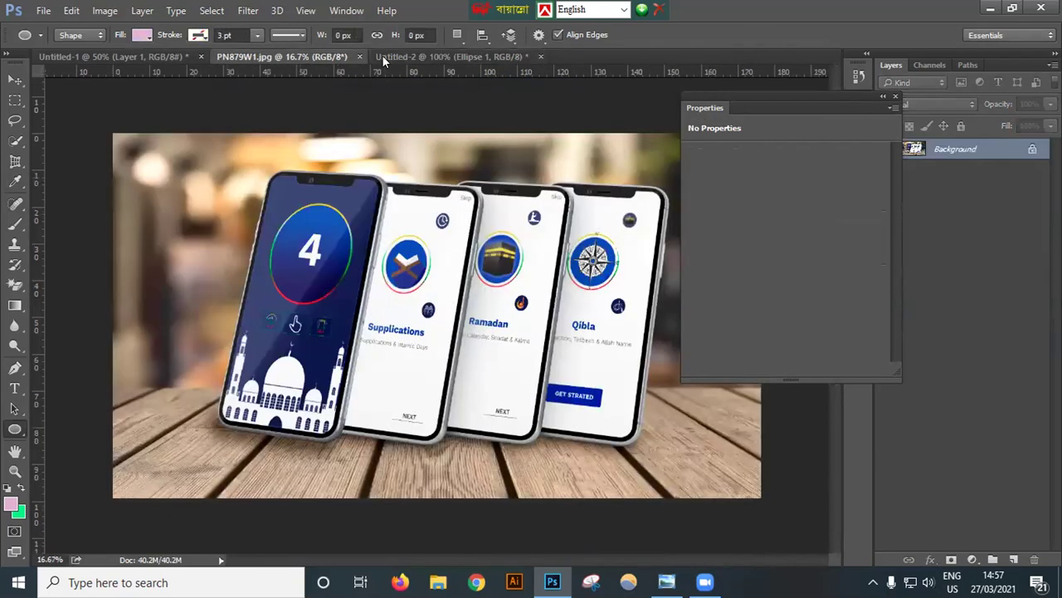
{"action": "left_click", "coordinate": [427, 51]}
{"action": "left_click", "coordinate": [270, 57]}
{"action": "left_click", "coordinate": [435, 57]}
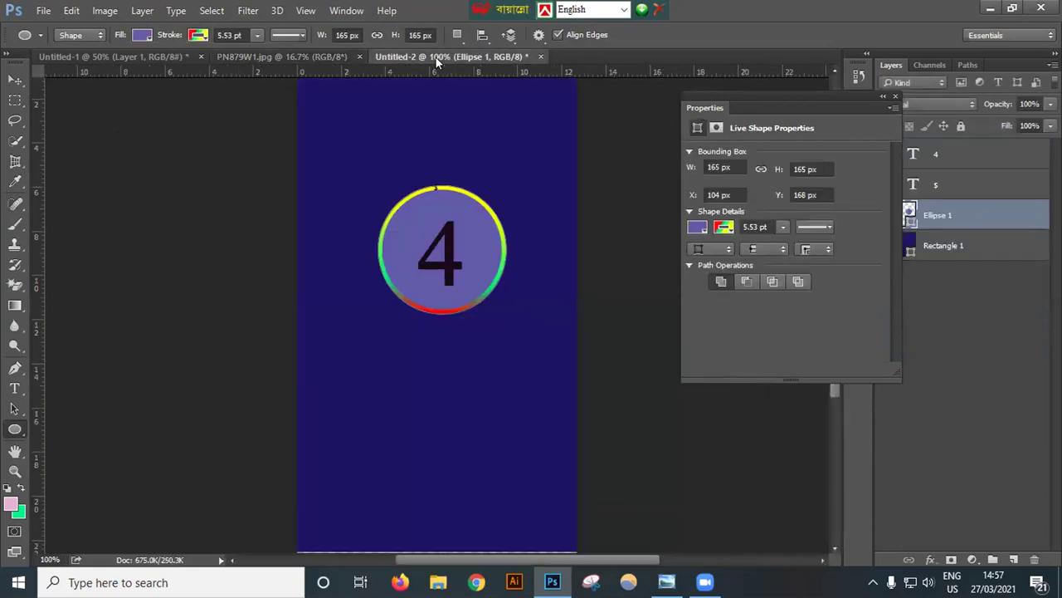
{"action": "key", "text": "ctrl+plus"}
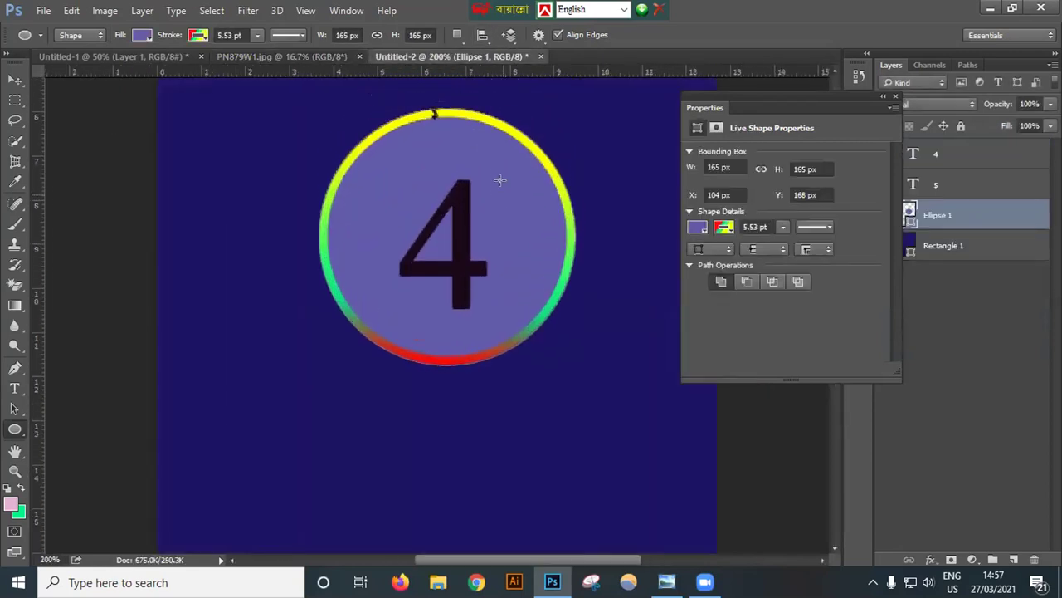
{"action": "scroll", "coordinate": [499, 179], "scroll_direction": "up", "scroll_amount": 3}
{"action": "key", "text": "ctrl+minus"}
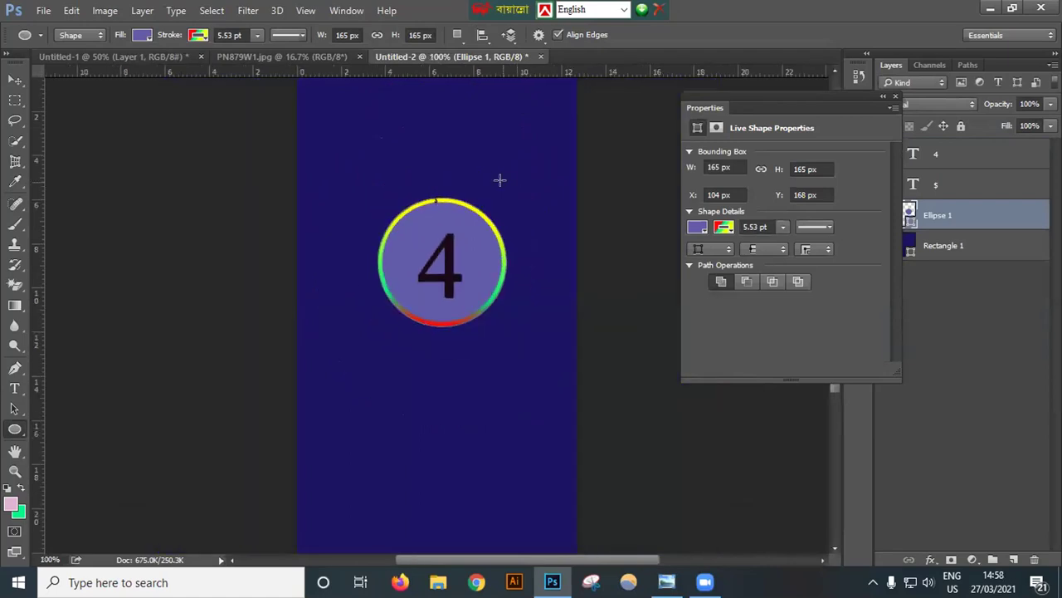
{"action": "left_click", "coordinate": [273, 57]}
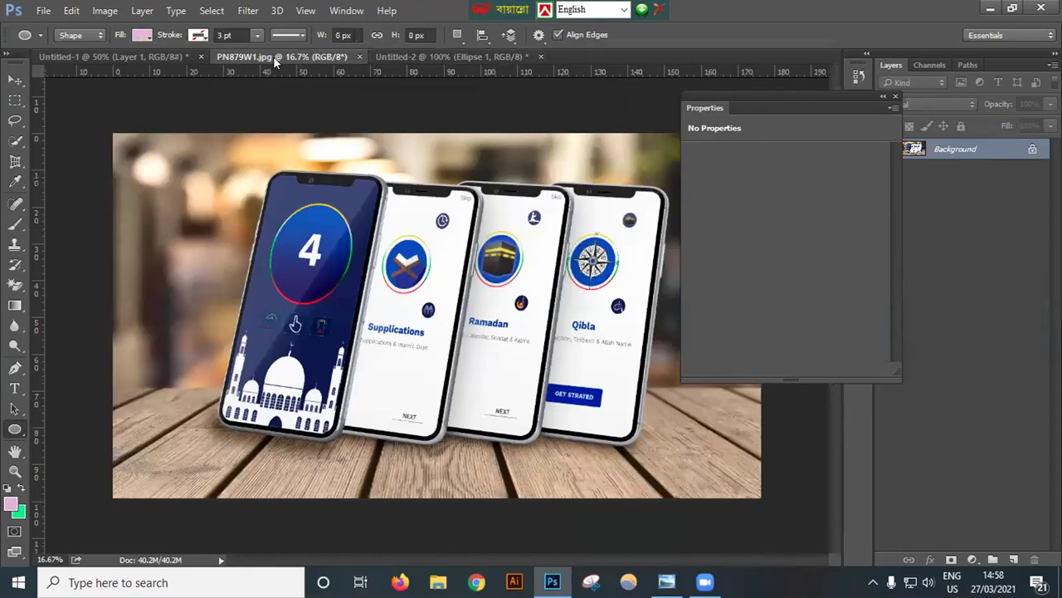
{"action": "left_click", "coordinate": [423, 56]}
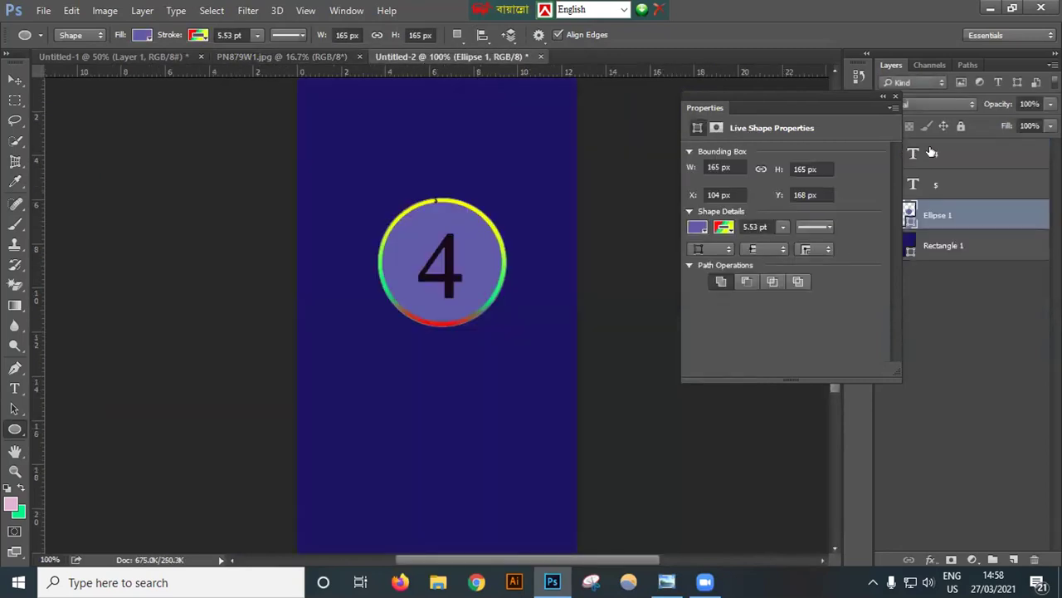
Step: Change the text colour of the number 4 to near-white #f6edf4 and close the floating shape properties
{"action": "left_click", "coordinate": [917, 154]}
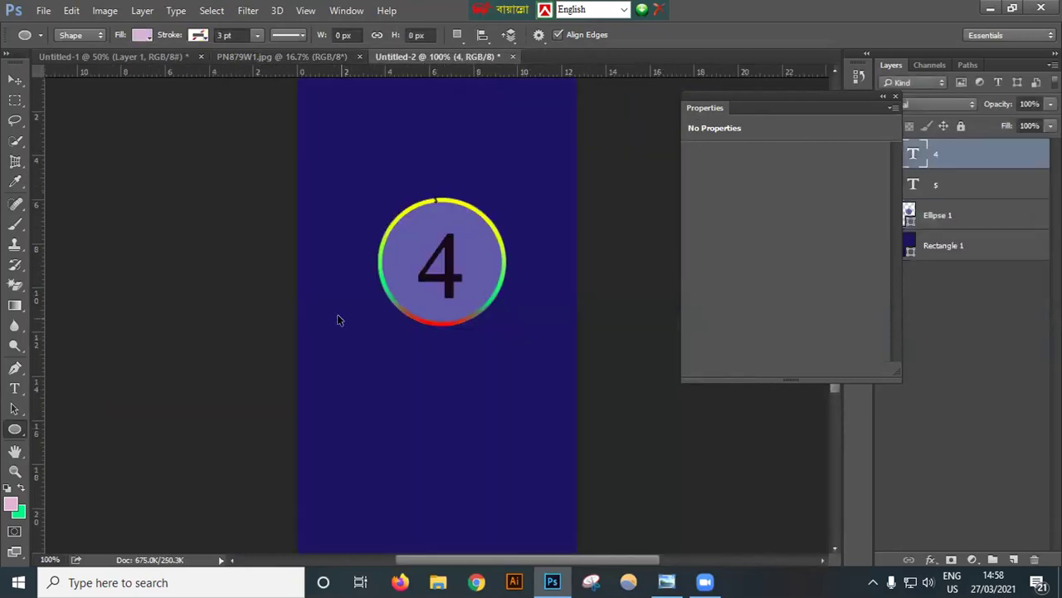
{"action": "key", "text": "ctrl+t"}
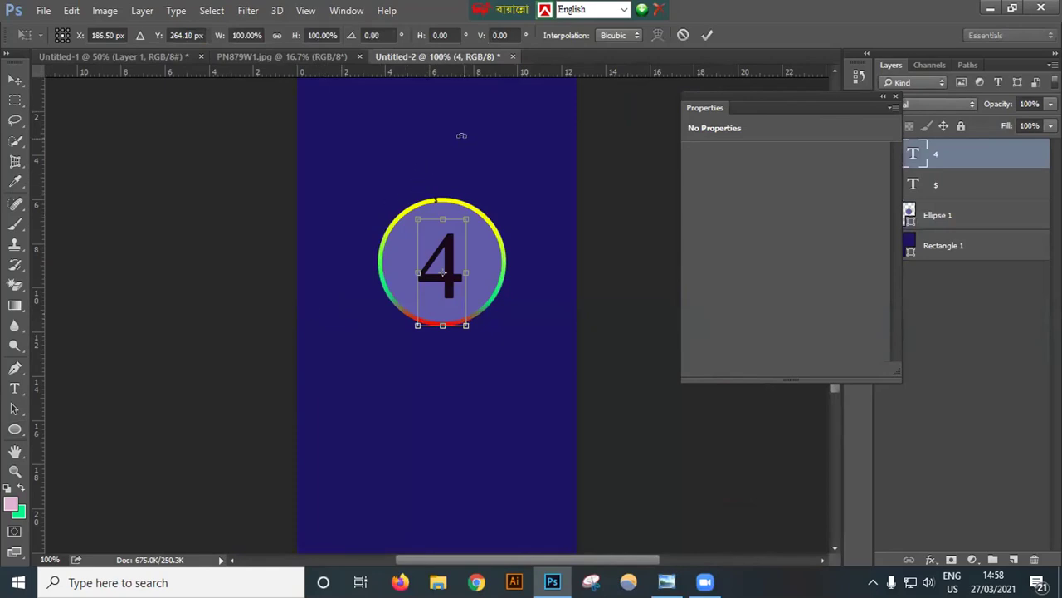
{"action": "left_click", "coordinate": [14, 389]}
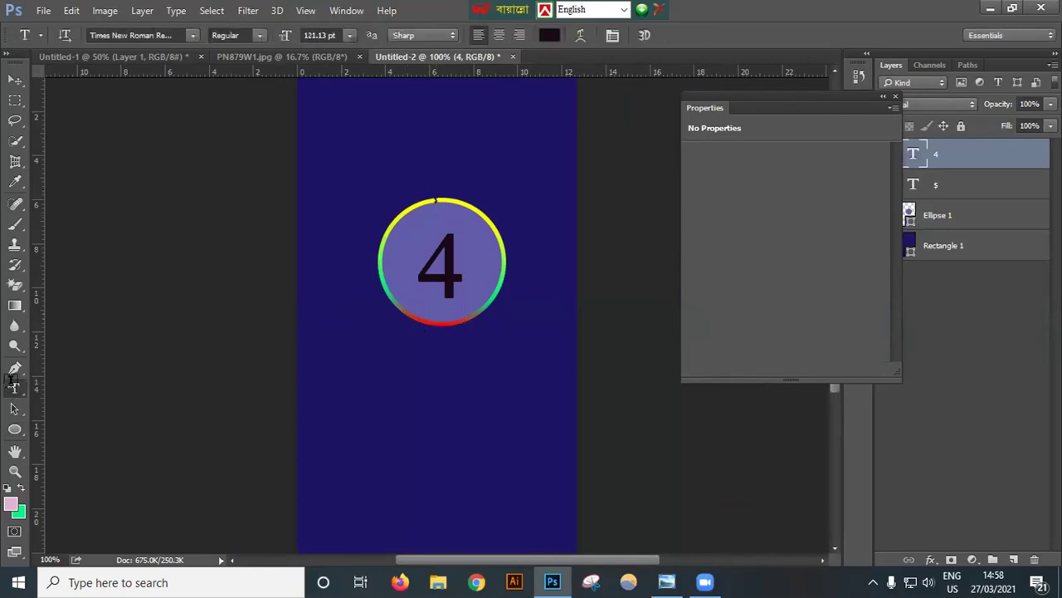
{"action": "left_click", "coordinate": [551, 34]}
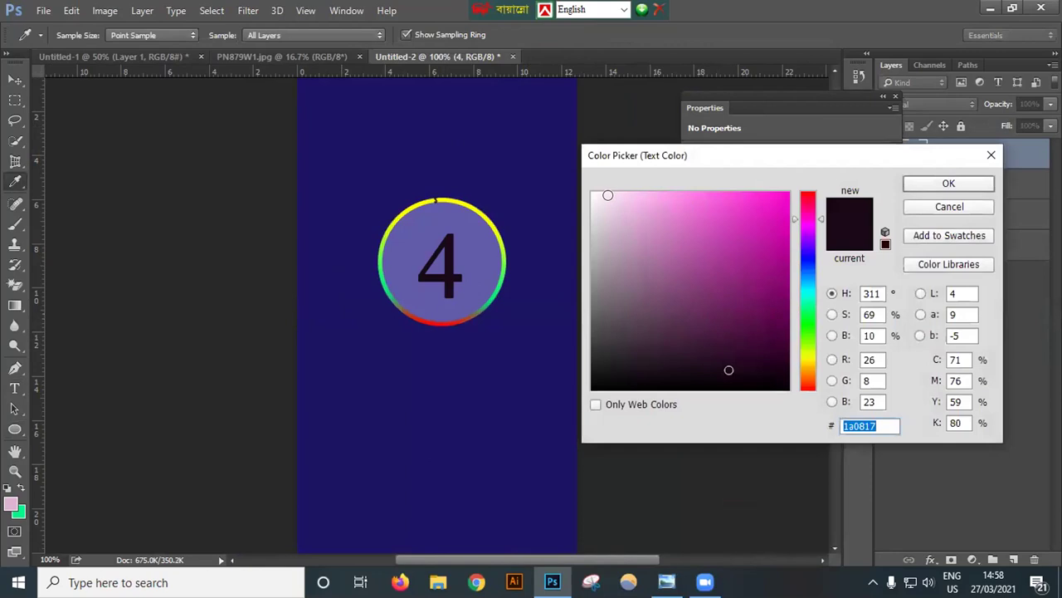
{"action": "left_click", "coordinate": [610, 197]}
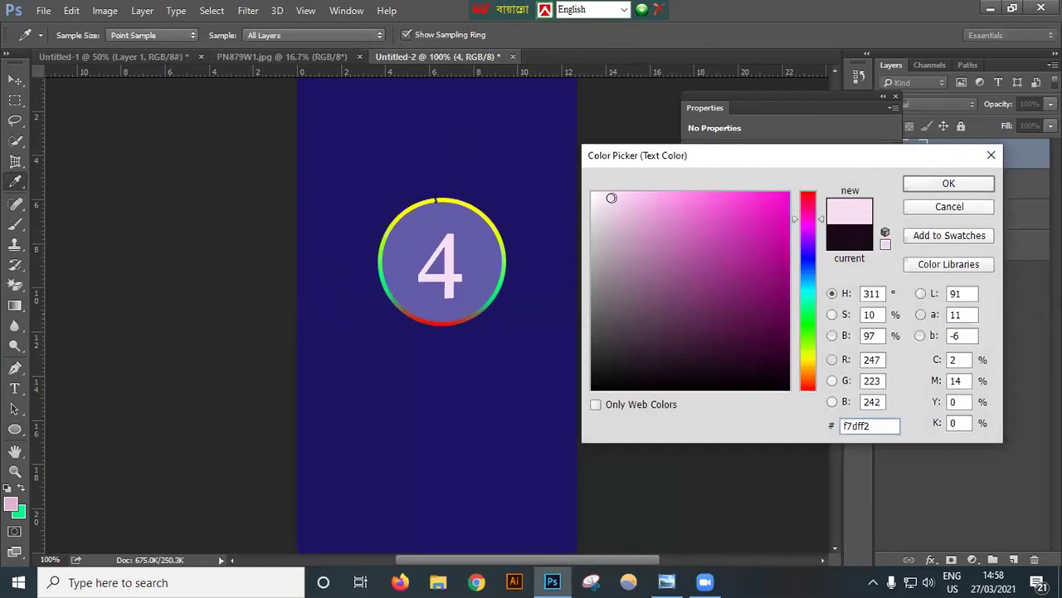
{"action": "left_click", "coordinate": [598, 199]}
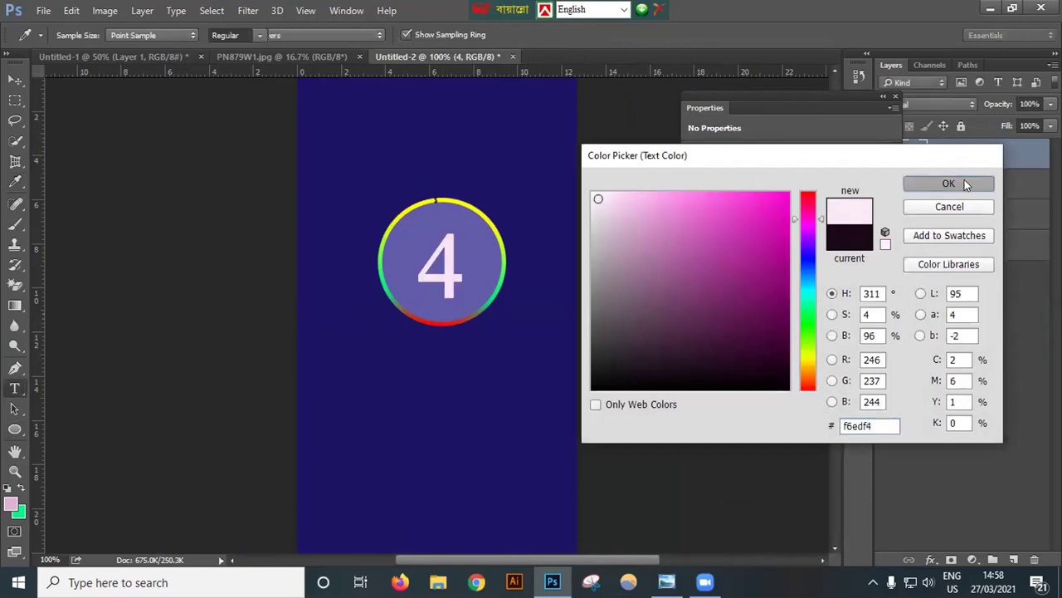
{"action": "left_click", "coordinate": [964, 181]}
{"action": "left_click", "coordinate": [892, 99]}
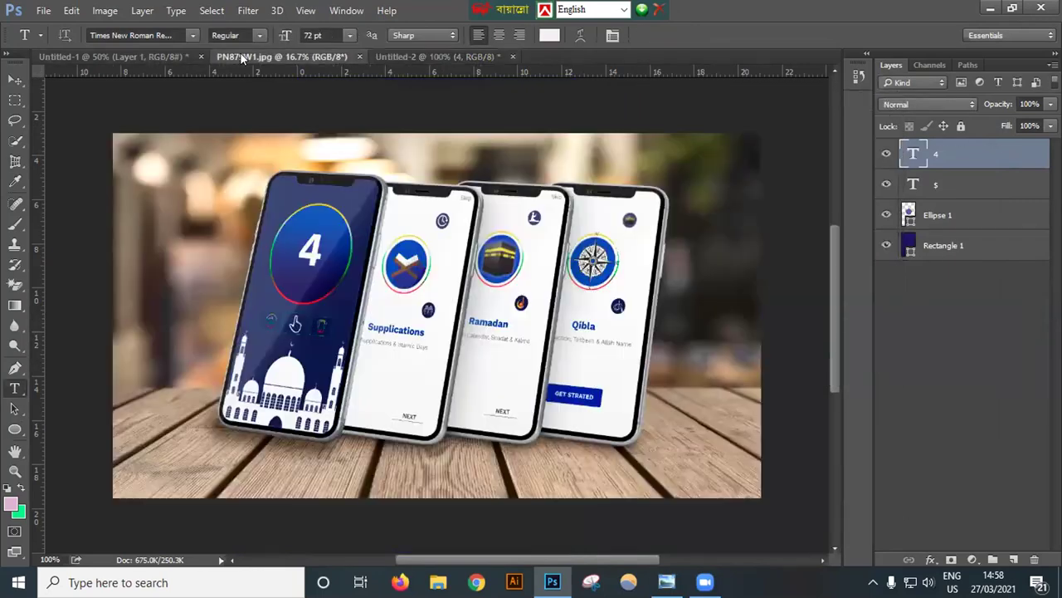
Step: Scale the number 4 down to 108.48 pt inside the circle and compare it with the first phone in PN879W1.jpg
{"action": "left_click", "coordinate": [241, 55]}
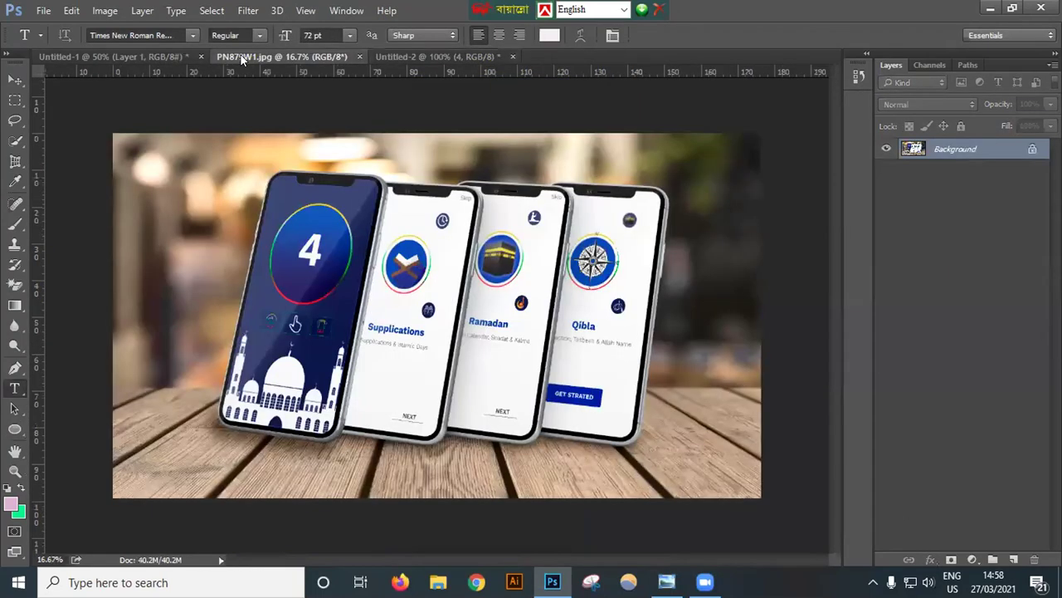
{"action": "left_click", "coordinate": [401, 55]}
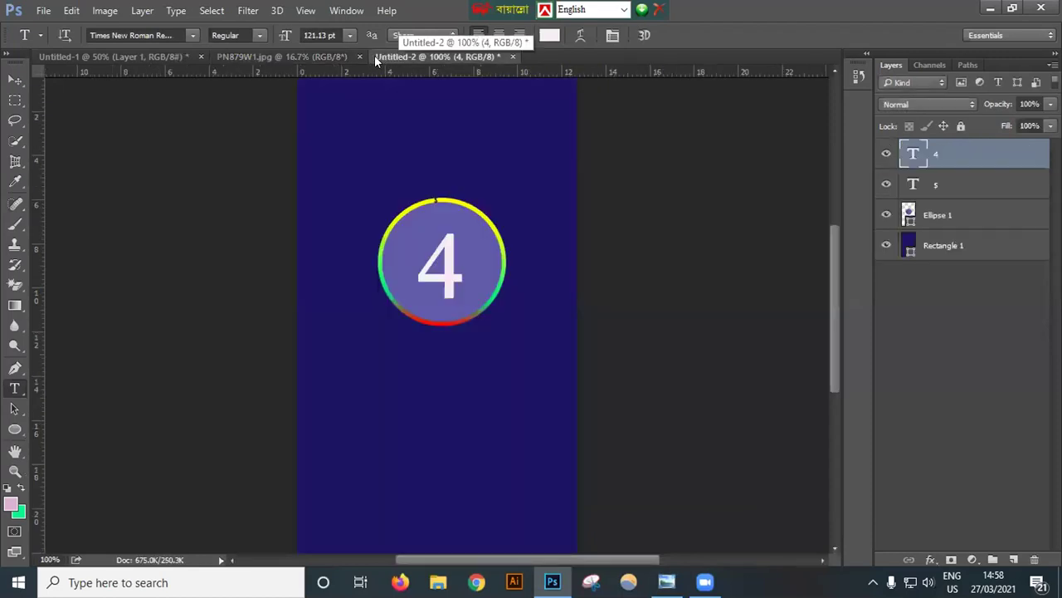
{"action": "key", "text": "ctrl+t"}
{"action": "left_click_drag", "start_coordinate": [463, 218], "coordinate": [450, 247]}
{"action": "left_click", "coordinate": [705, 37]}
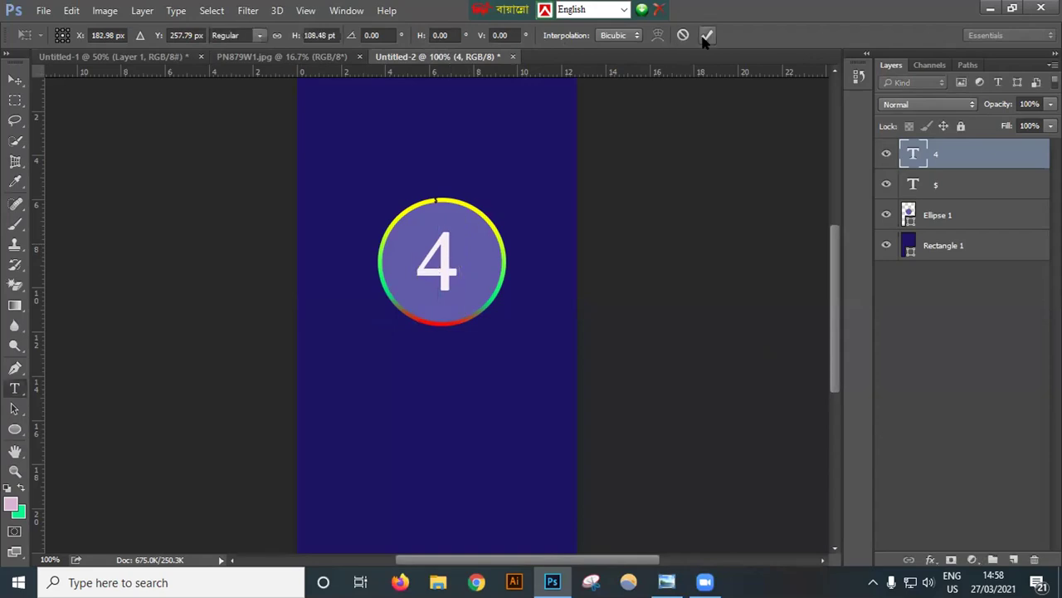
{"action": "left_click", "coordinate": [280, 57]}
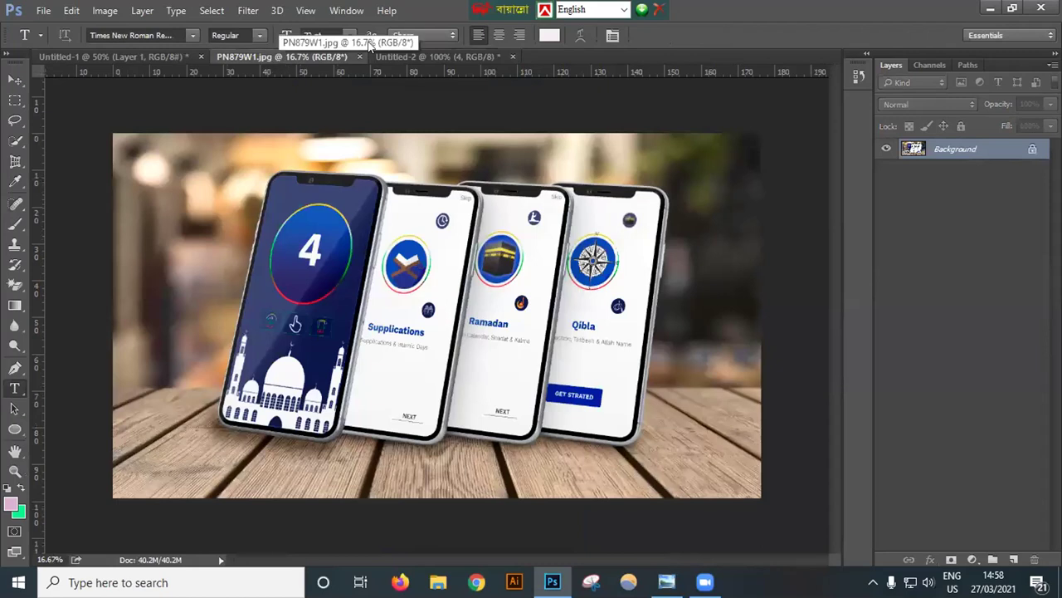
{"action": "left_click", "coordinate": [440, 54]}
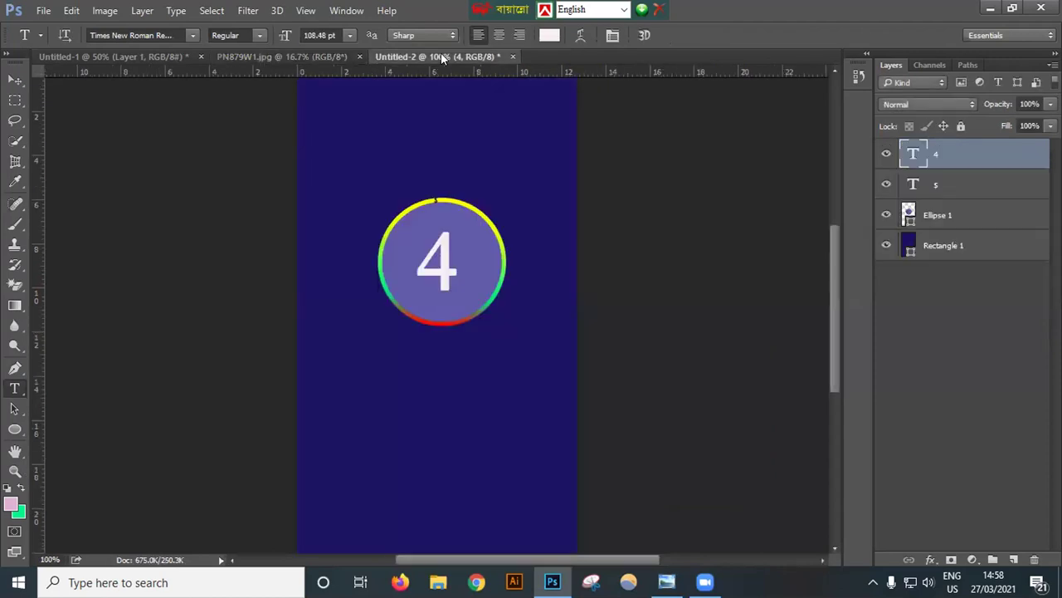
Step: Examine the icon and mosque images in the images & I-con folder in Downloads, and return to the maximized Untitled-2 document
{"action": "left_click", "coordinate": [1013, 10]}
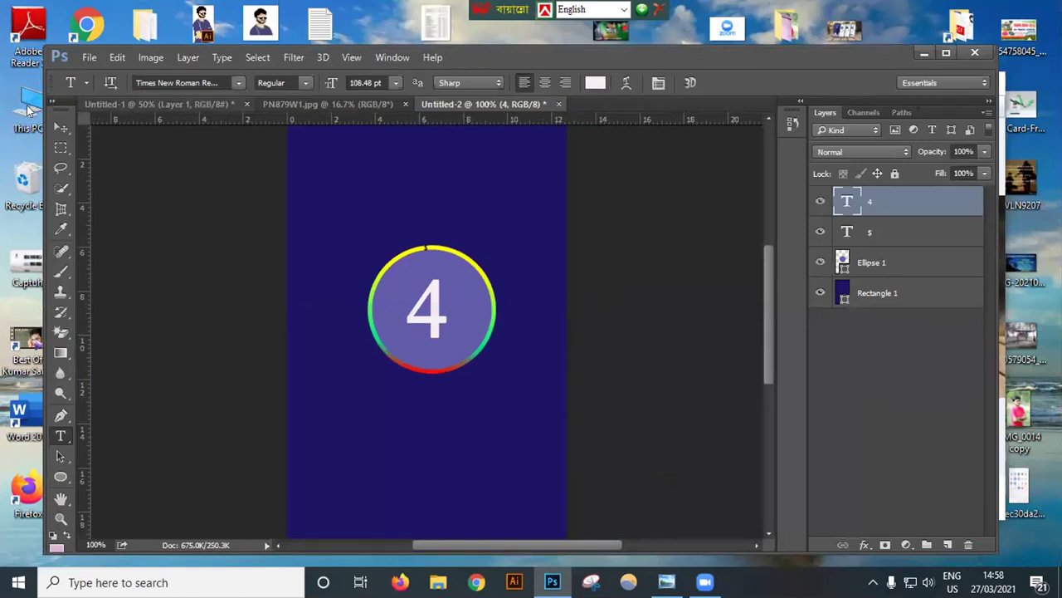
{"action": "double_click", "coordinate": [30, 108]}
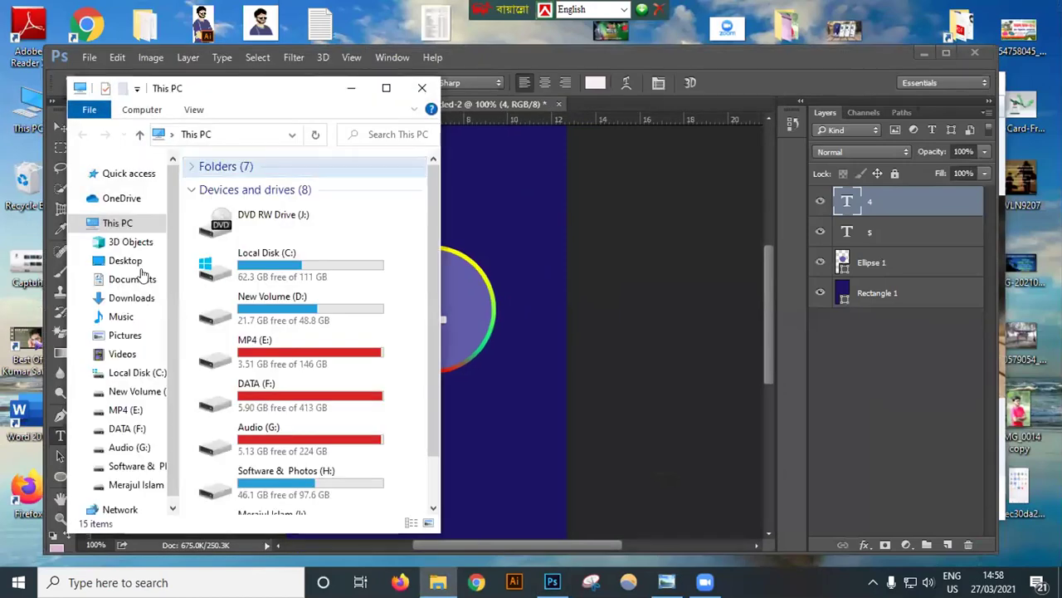
{"action": "left_click", "coordinate": [132, 298]}
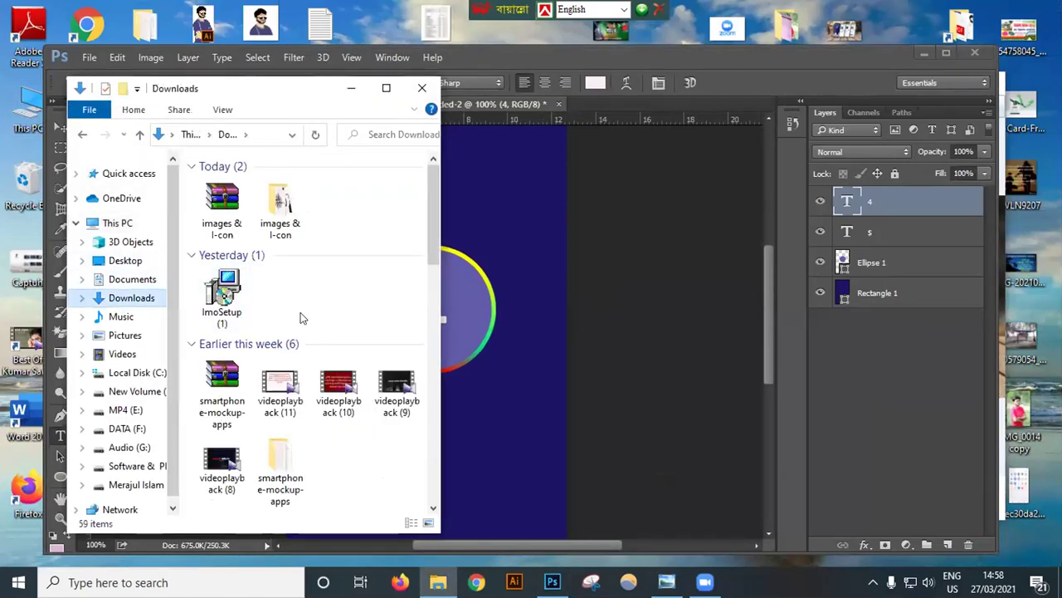
{"action": "double_click", "coordinate": [276, 239]}
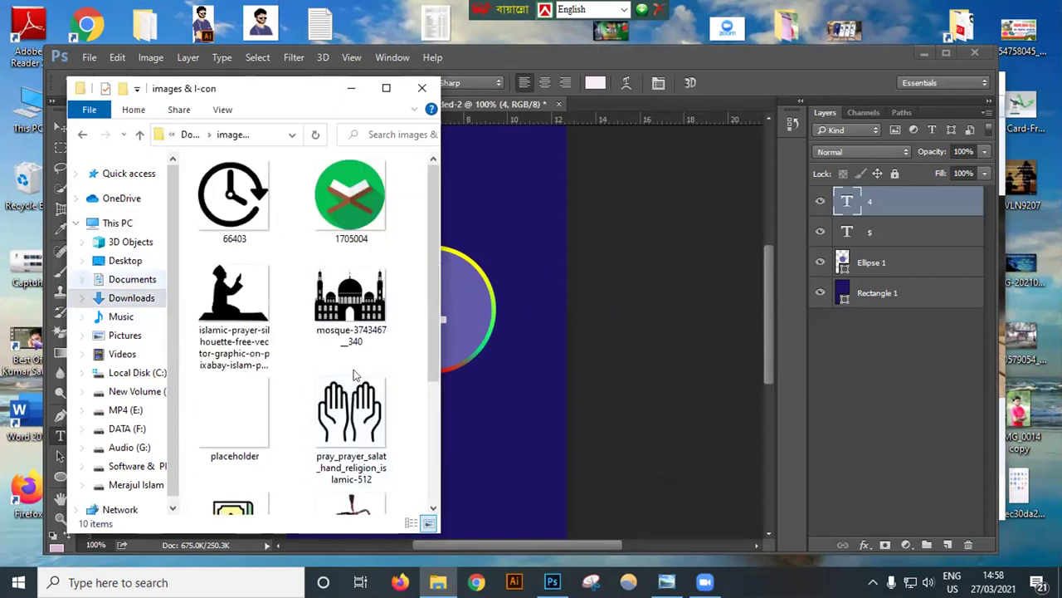
{"action": "scroll", "coordinate": [283, 407], "scroll_direction": "down", "scroll_amount": 3}
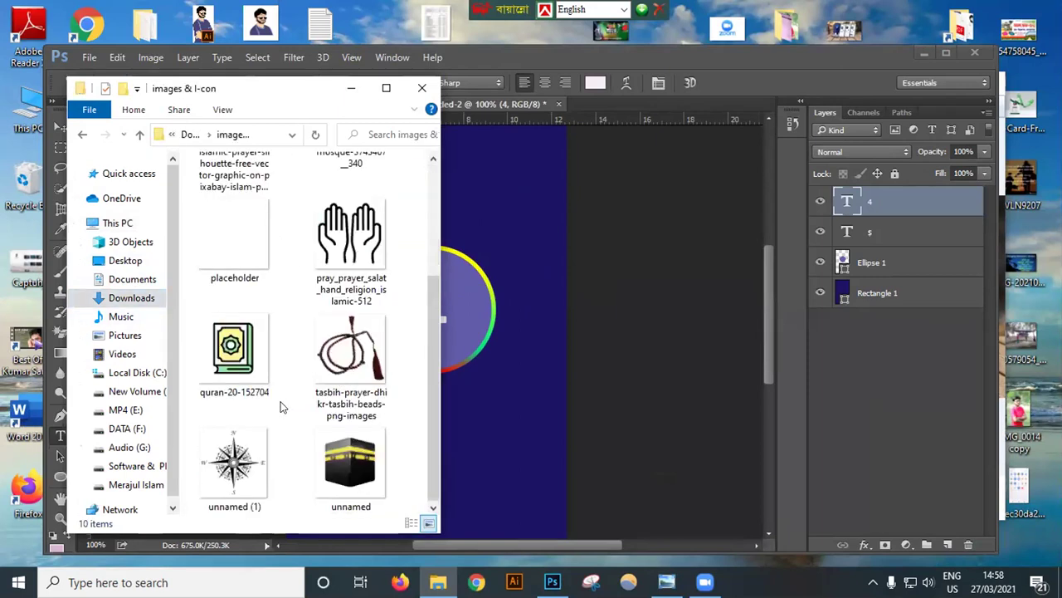
{"action": "scroll", "coordinate": [281, 407], "scroll_direction": "up", "scroll_amount": 3}
{"action": "scroll", "coordinate": [280, 407], "scroll_direction": "down", "scroll_amount": 3}
{"action": "scroll", "coordinate": [283, 407], "scroll_direction": "up", "scroll_amount": 3}
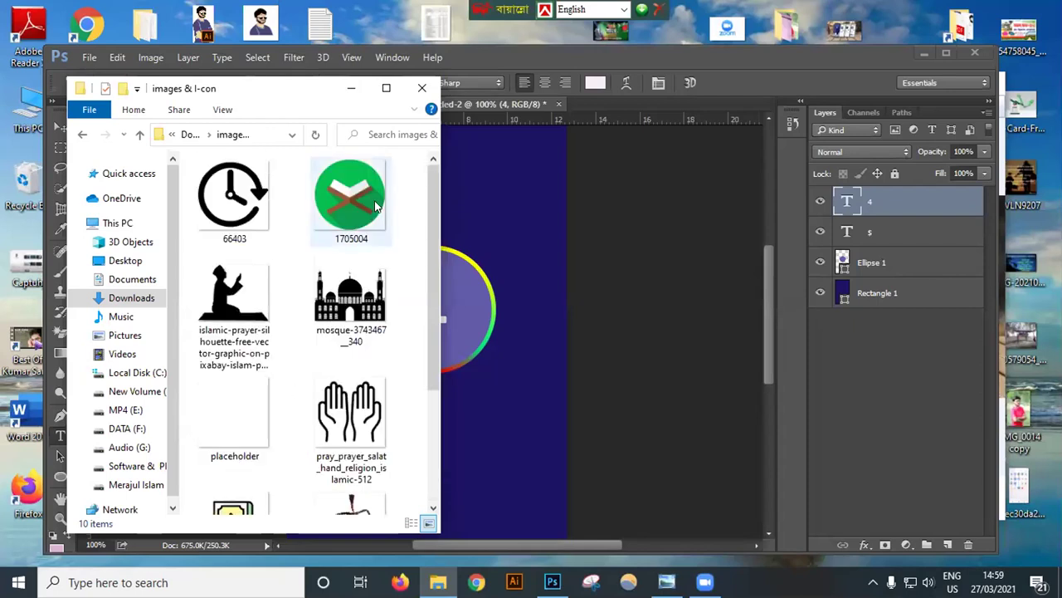
{"action": "left_click", "coordinate": [421, 87]}
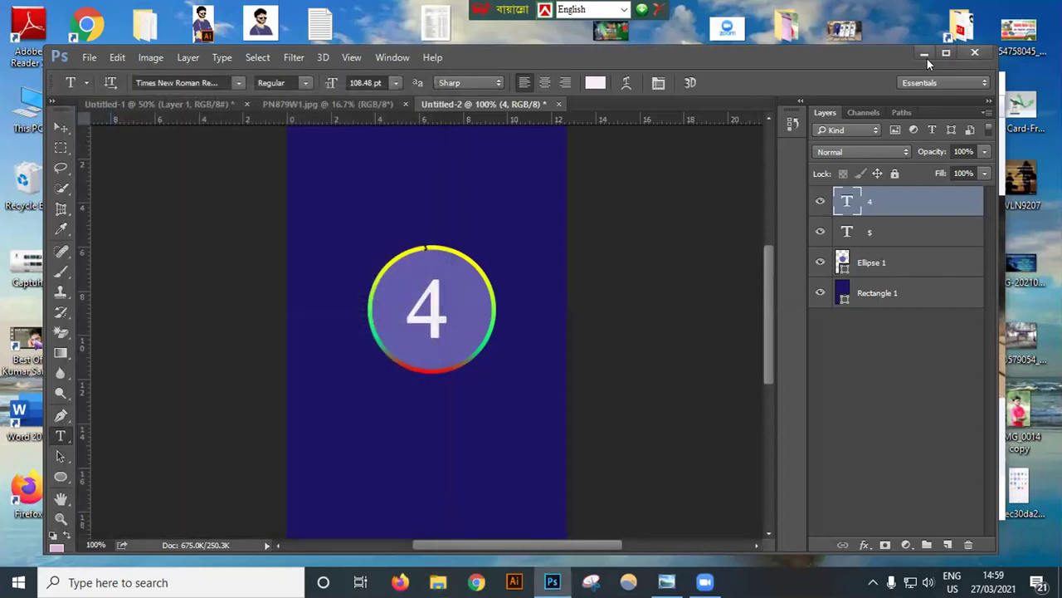
{"action": "left_click", "coordinate": [946, 54]}
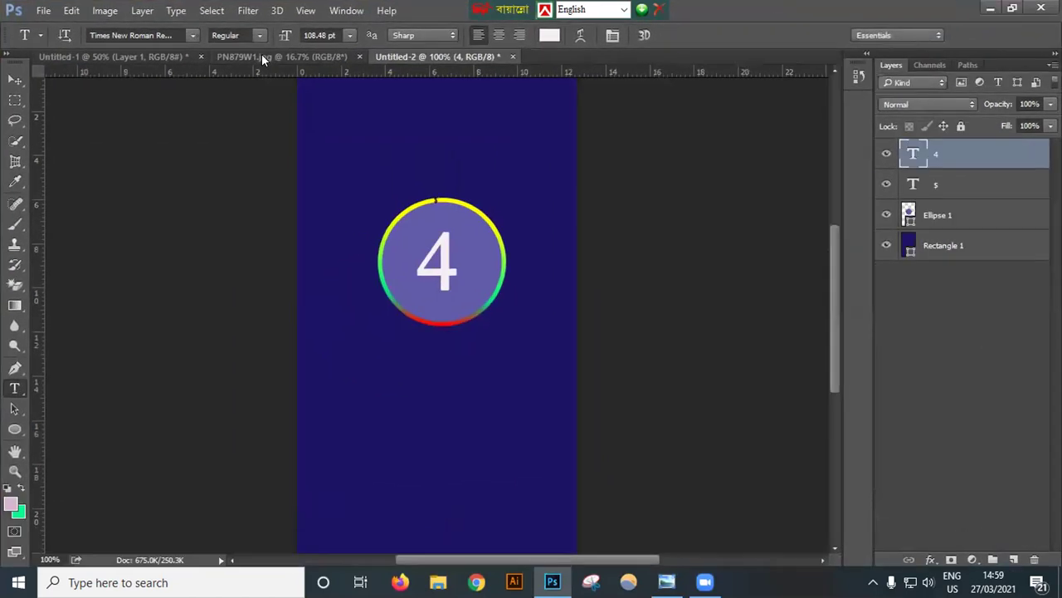
Step: Check the mosque artwork in PN879W1.jpg at 25% zoom and move the images & I-con folder from Downloads to the desktop
{"action": "left_click", "coordinate": [264, 53]}
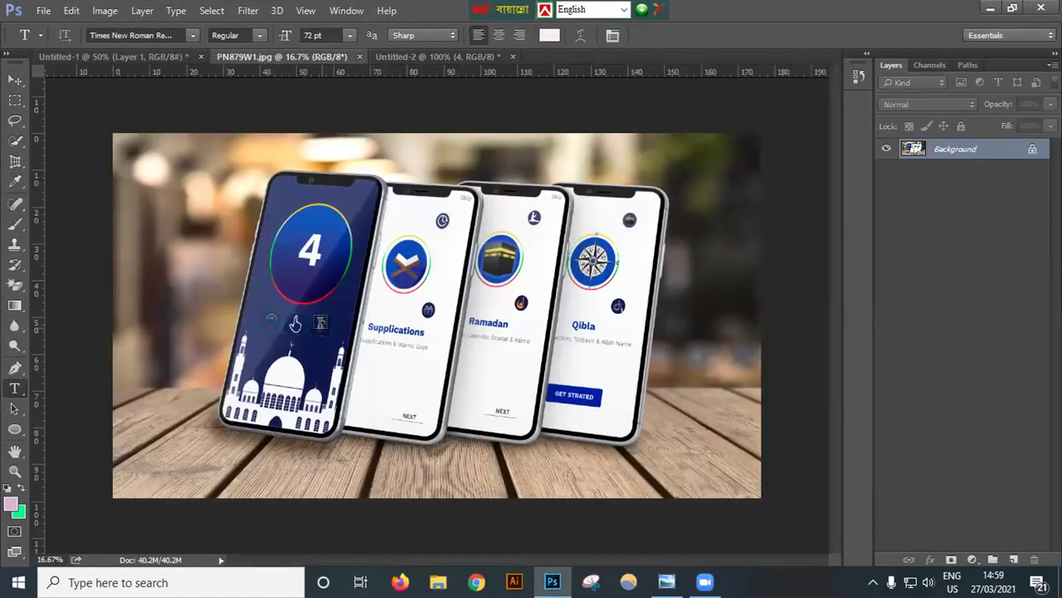
{"action": "key", "text": "ctrl+plus"}
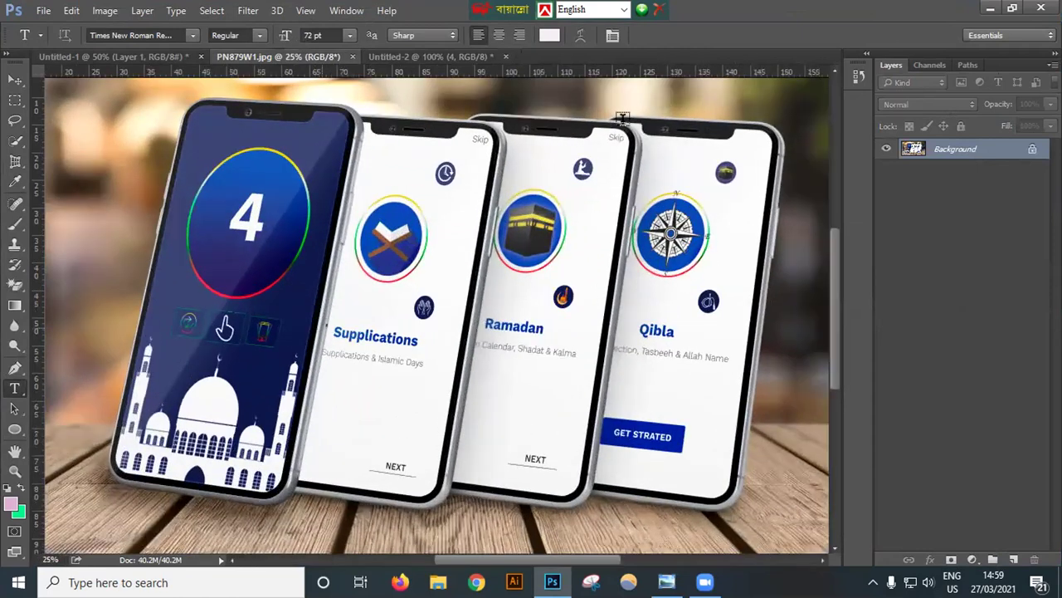
{"action": "left_click", "coordinate": [1012, 8]}
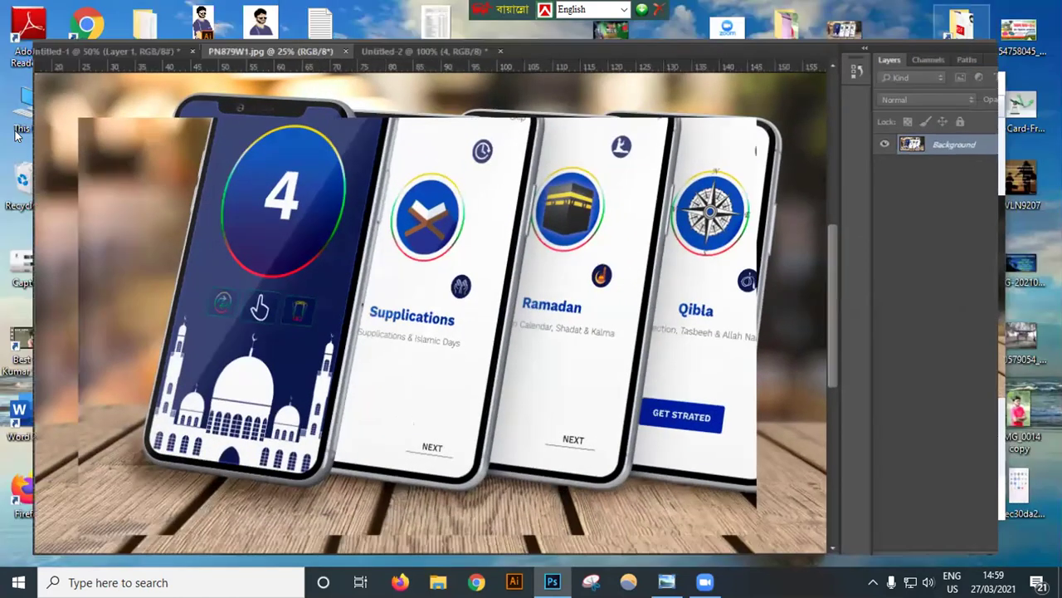
{"action": "double_click", "coordinate": [31, 124]}
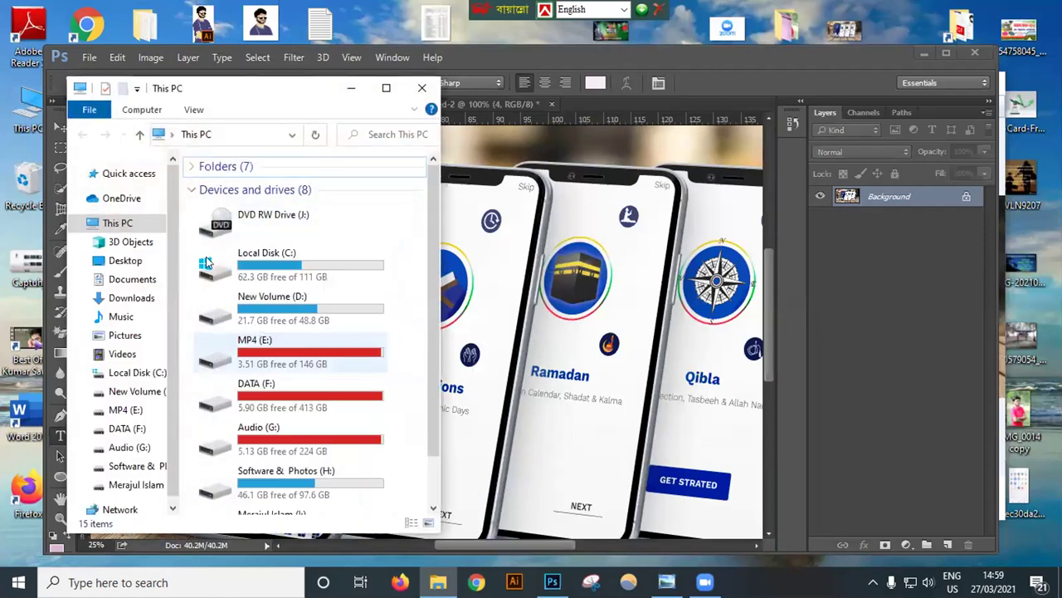
{"action": "left_click", "coordinate": [131, 298]}
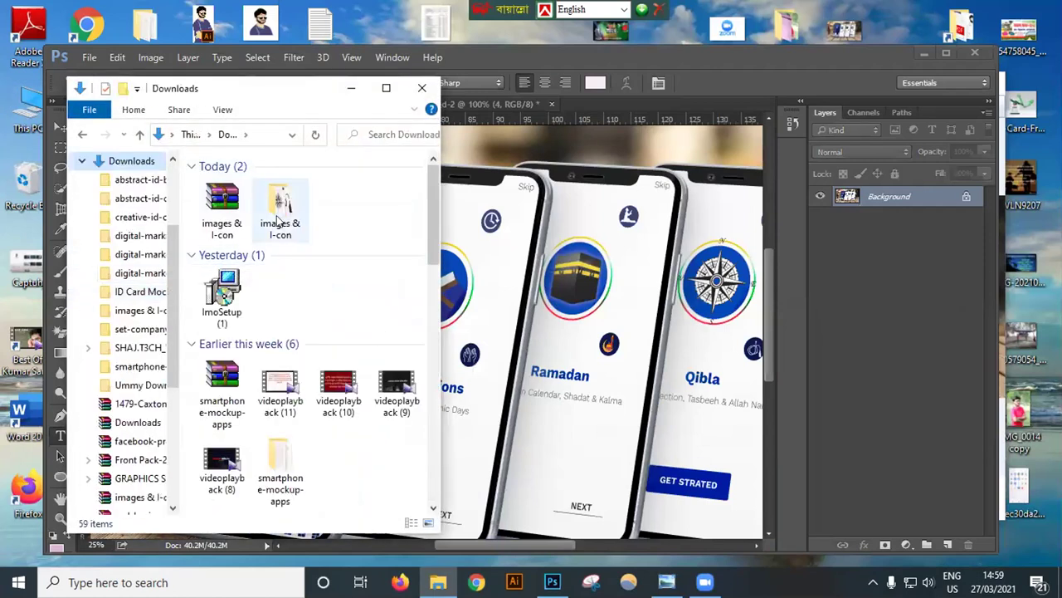
{"action": "left_click_drag", "start_coordinate": [279, 218], "coordinate": [375, 25]}
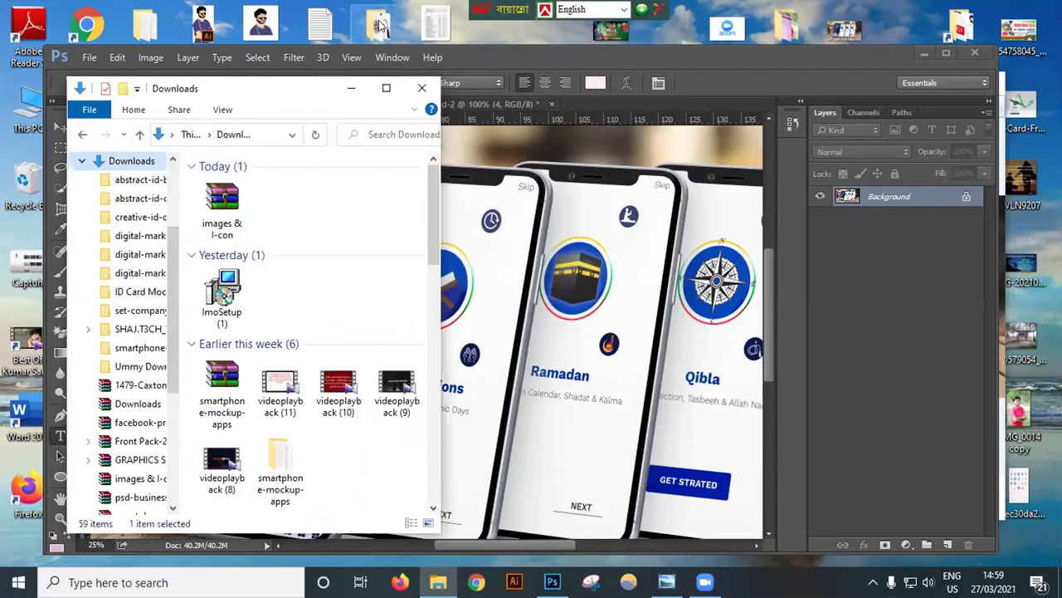
{"action": "left_click", "coordinate": [421, 87]}
Step: Place the mosque-3743467__340 image from the desktop folder images & I-con into Untitled-2 as a new layer
{"action": "double_click", "coordinate": [368, 27]}
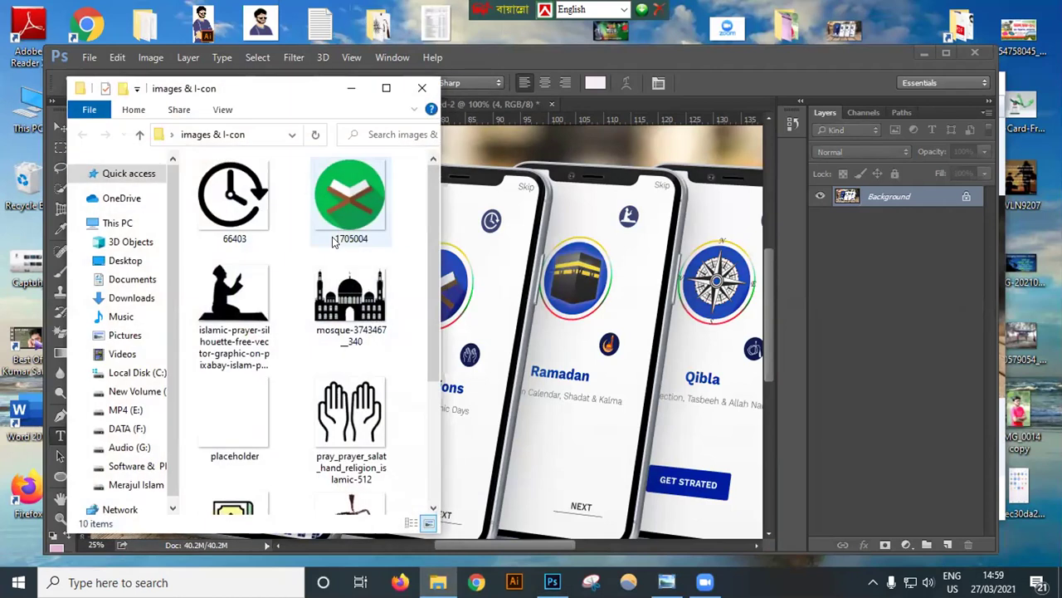
{"action": "scroll", "coordinate": [299, 265], "scroll_direction": "down", "scroll_amount": 2}
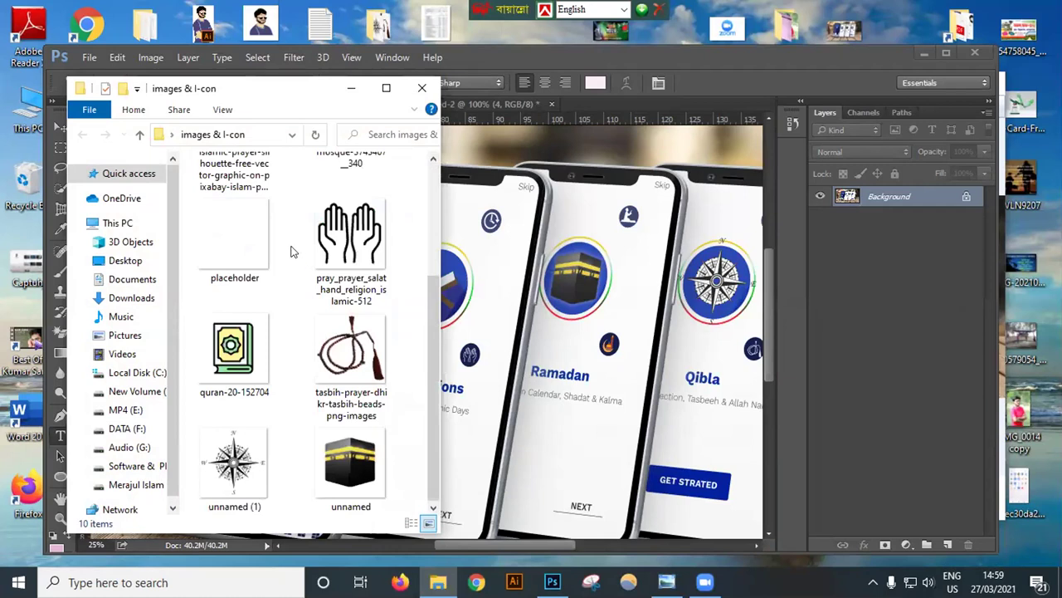
{"action": "scroll", "coordinate": [294, 245], "scroll_direction": "up", "scroll_amount": 2}
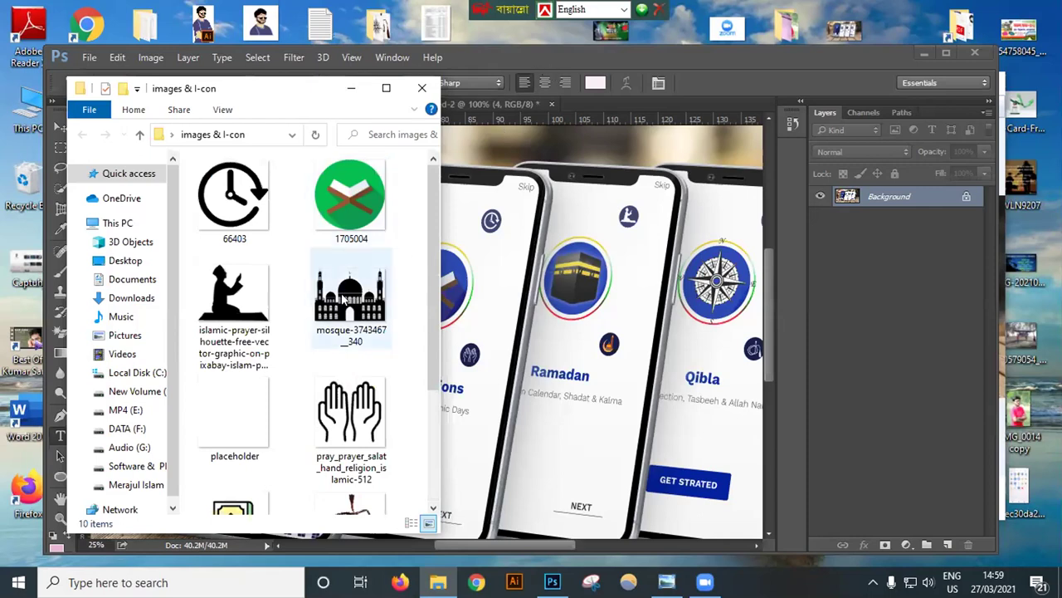
{"action": "left_click_drag", "start_coordinate": [349, 307], "coordinate": [501, 328]}
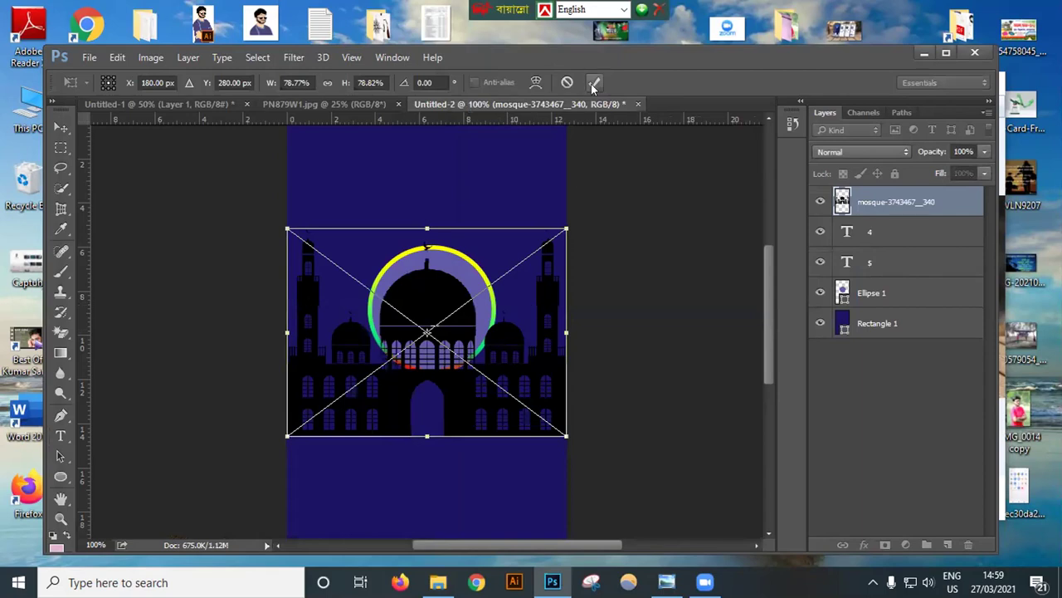
{"action": "left_click", "coordinate": [594, 83]}
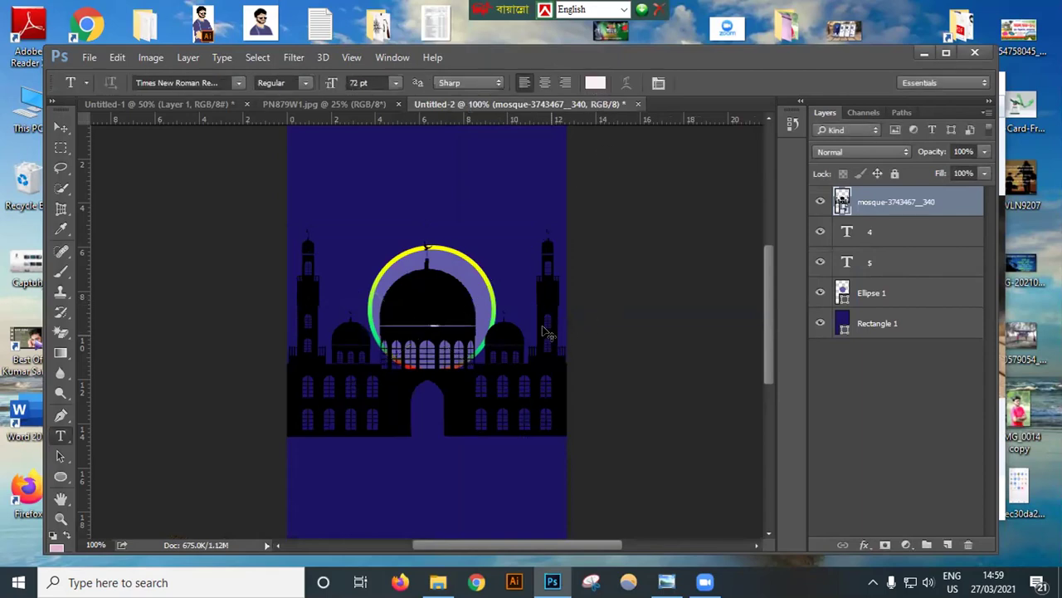
Step: Move the mosque silhouette to the lower edge of the app screen at X 187 px, Y 505 px and commit the transform
{"action": "key", "text": "ctrl+t"}
{"action": "left_click_drag", "start_coordinate": [512, 399], "coordinate": [489, 455]}
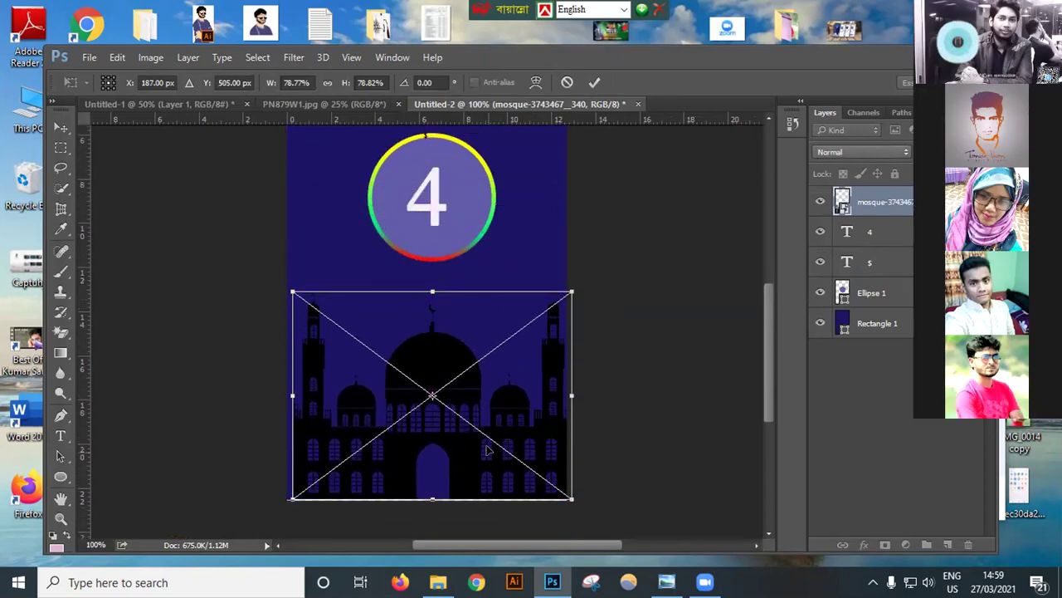
{"action": "left_click", "coordinate": [61, 229]}
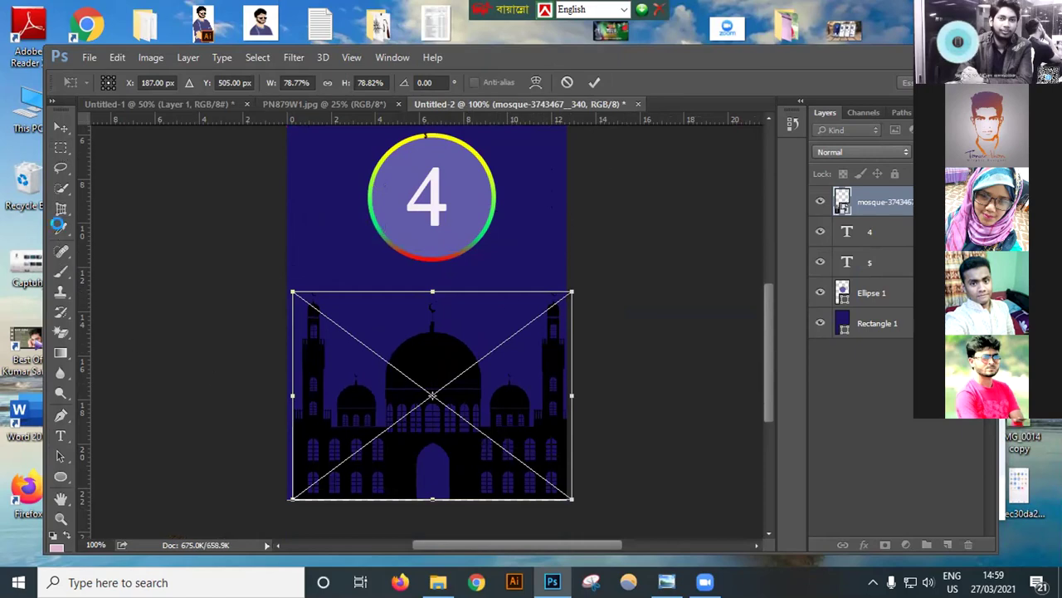
{"action": "left_click", "coordinate": [460, 199]}
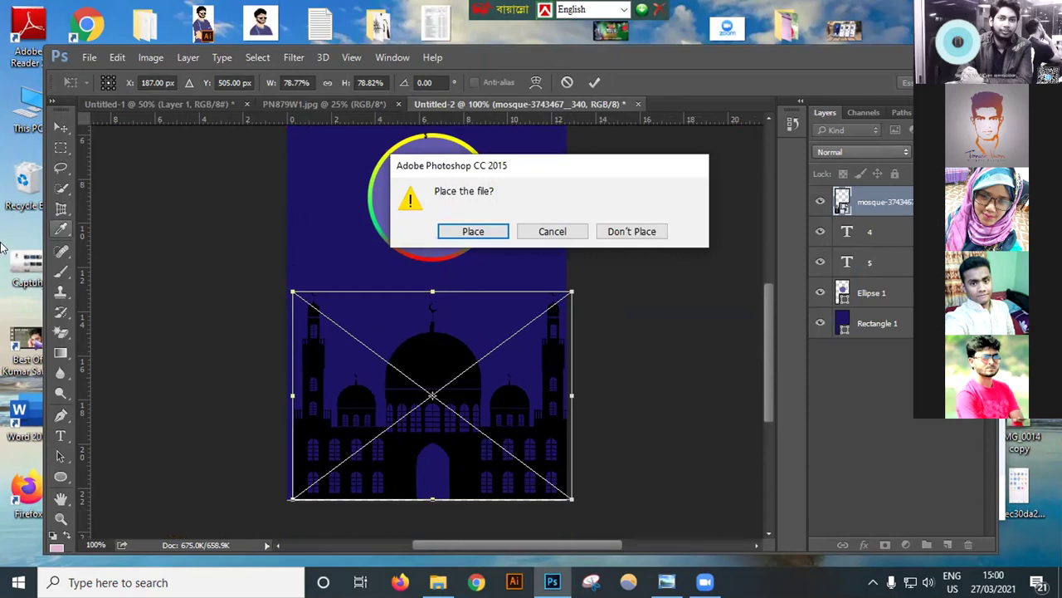
{"action": "key", "text": "Return"}
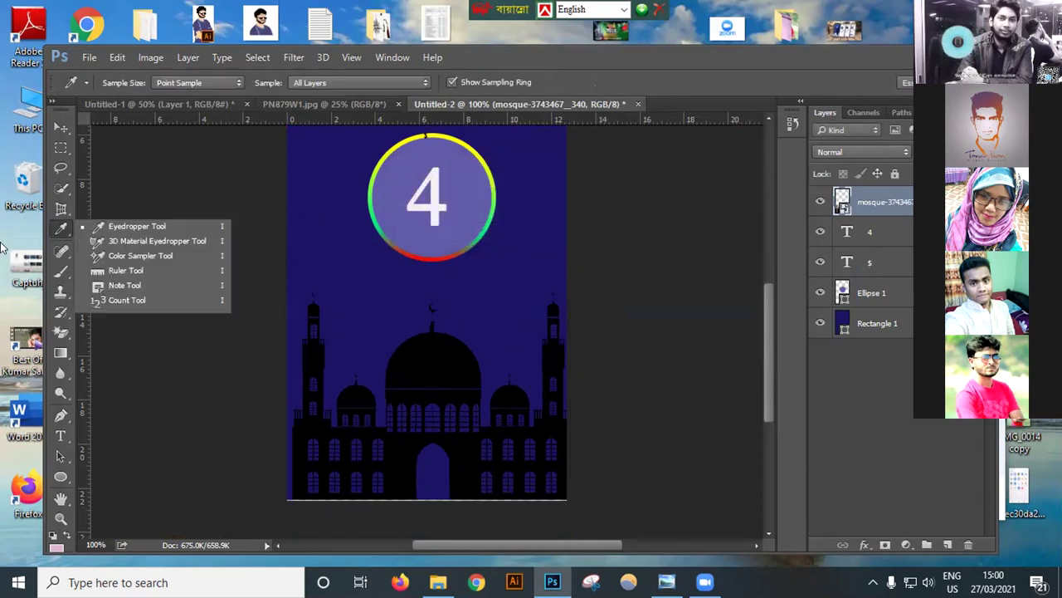
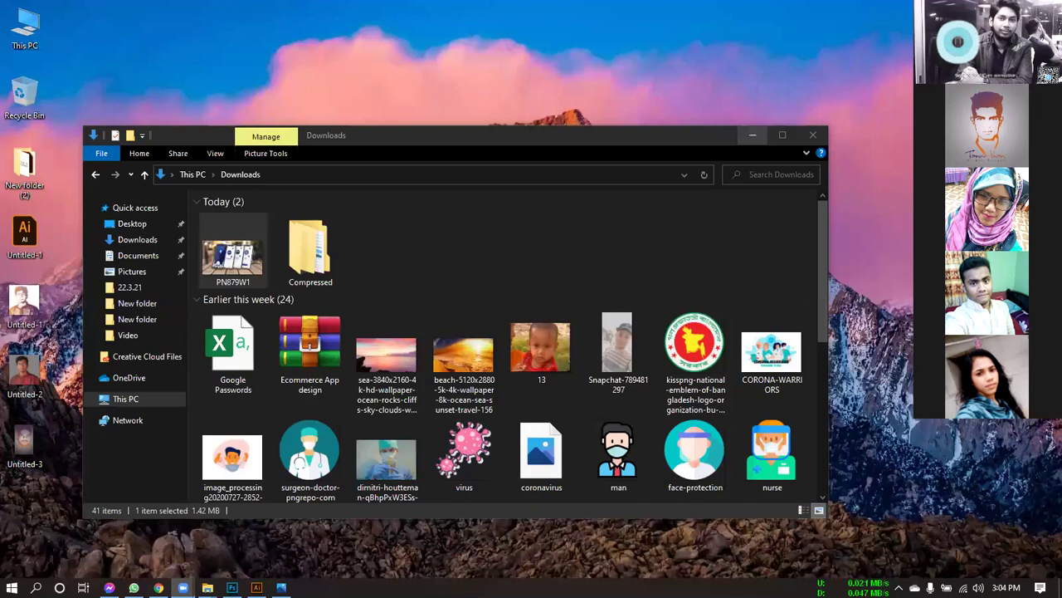
Step: Review the blank artboards in Illustrator and Photoshop, and view the PN879W1.jpg mockup in the Photos app
{"action": "left_click", "coordinate": [752, 135]}
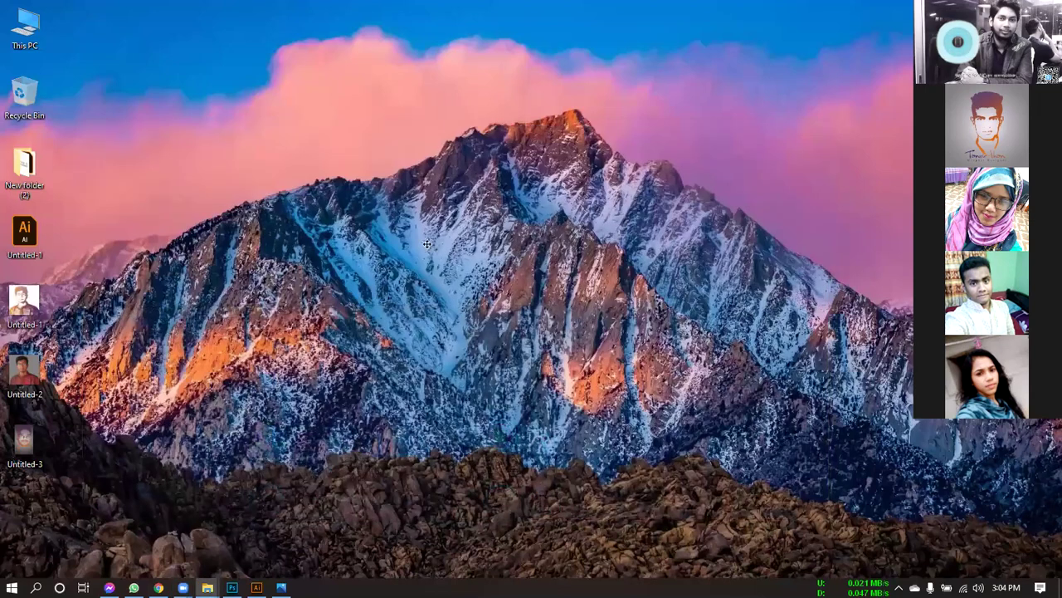
{"action": "key", "text": "alt+Tab"}
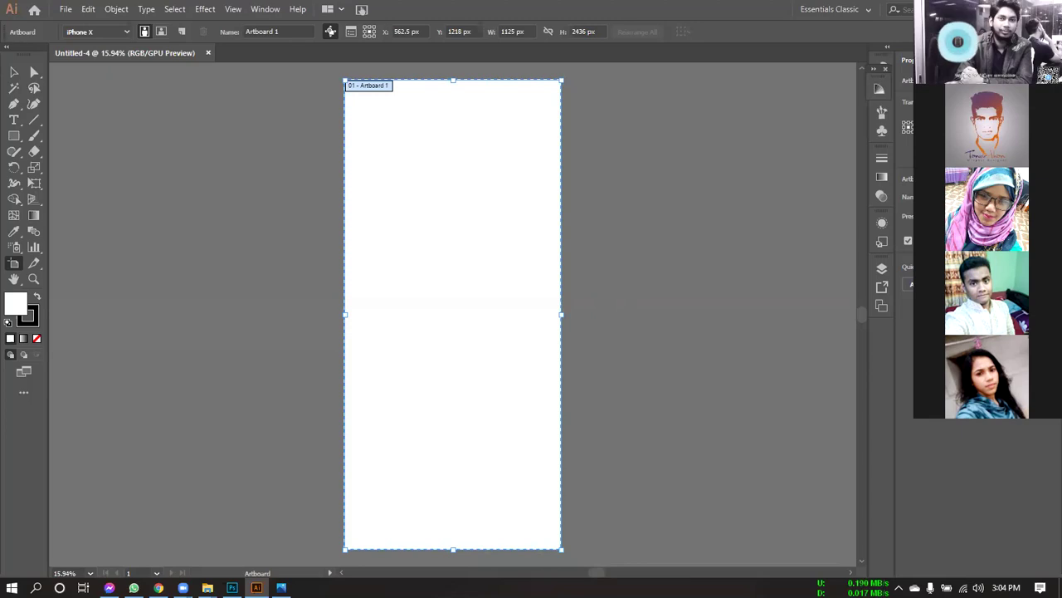
{"action": "key", "text": "super+d"}
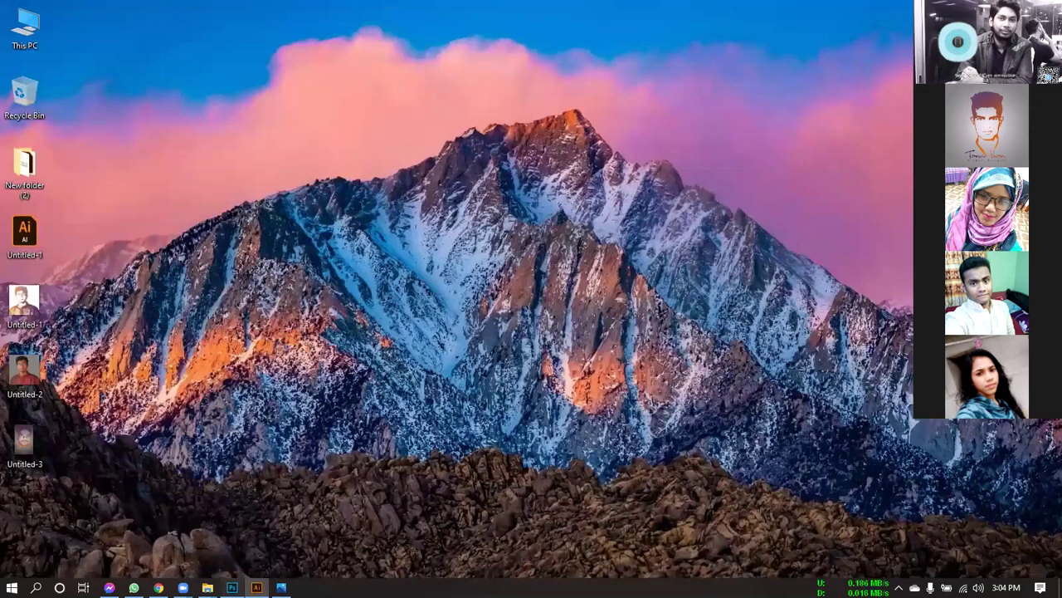
{"action": "left_click", "coordinate": [231, 587]}
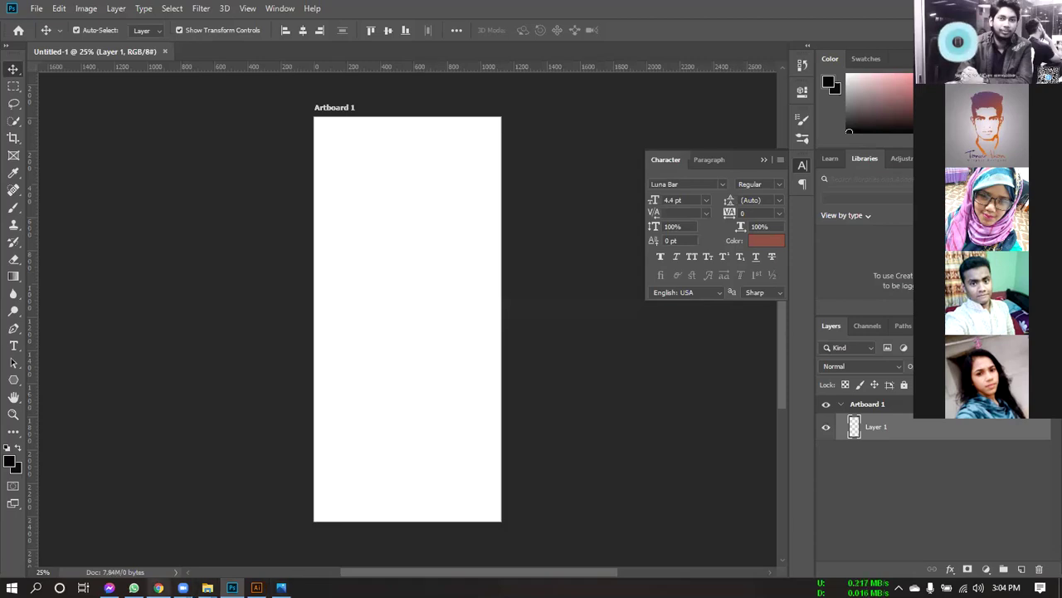
{"action": "left_click", "coordinate": [281, 588]}
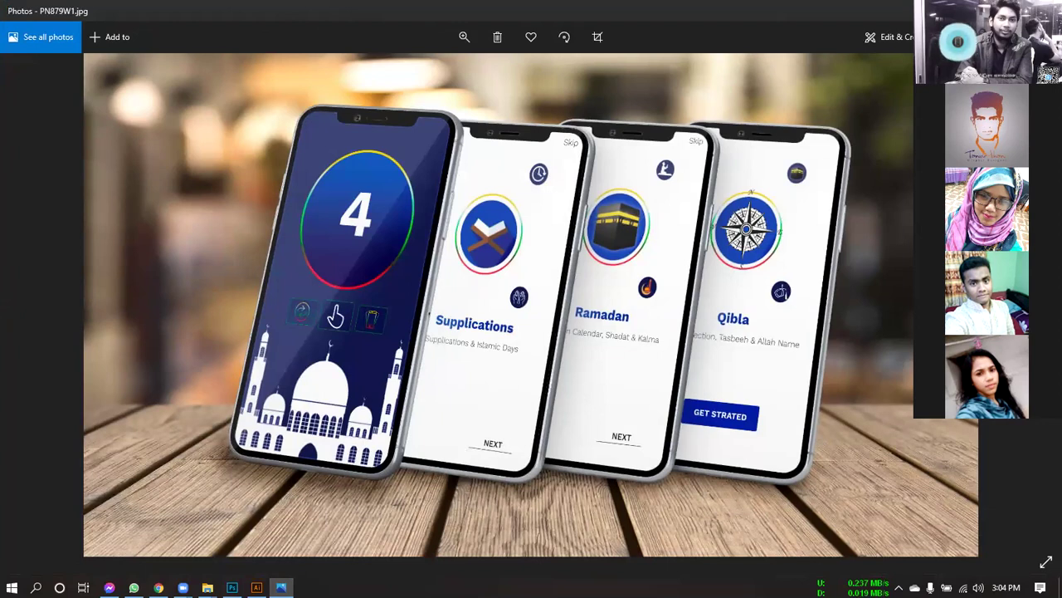
{"action": "left_click", "coordinate": [282, 587]}
{"action": "mouse_move", "coordinate": [208, 586]}
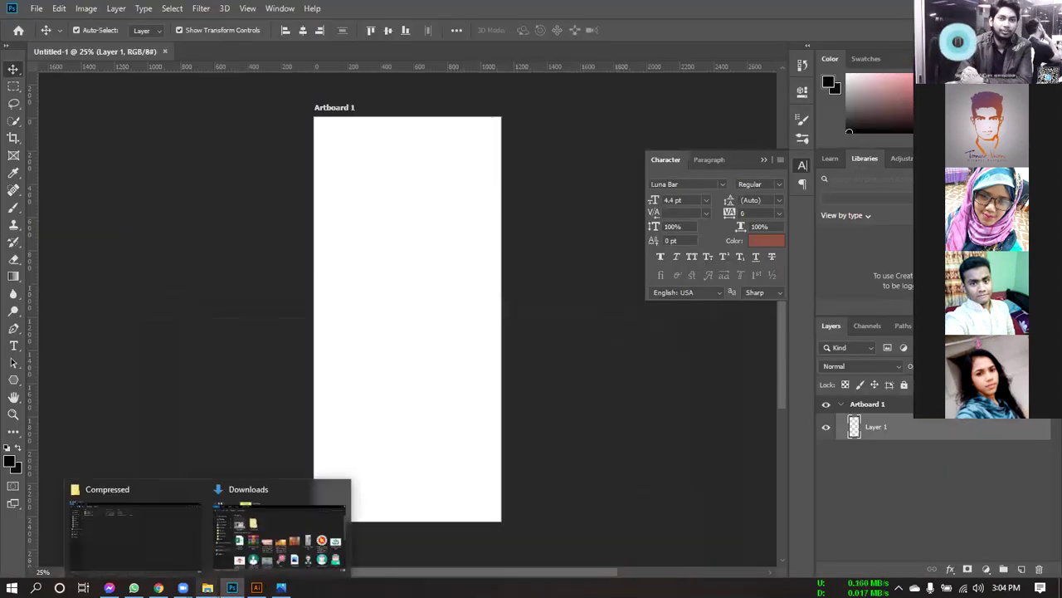
Step: Add the text "skip" near the upper-right corner of Artboard 1 and set its size to 60 pt
{"action": "left_click", "coordinate": [13, 346]}
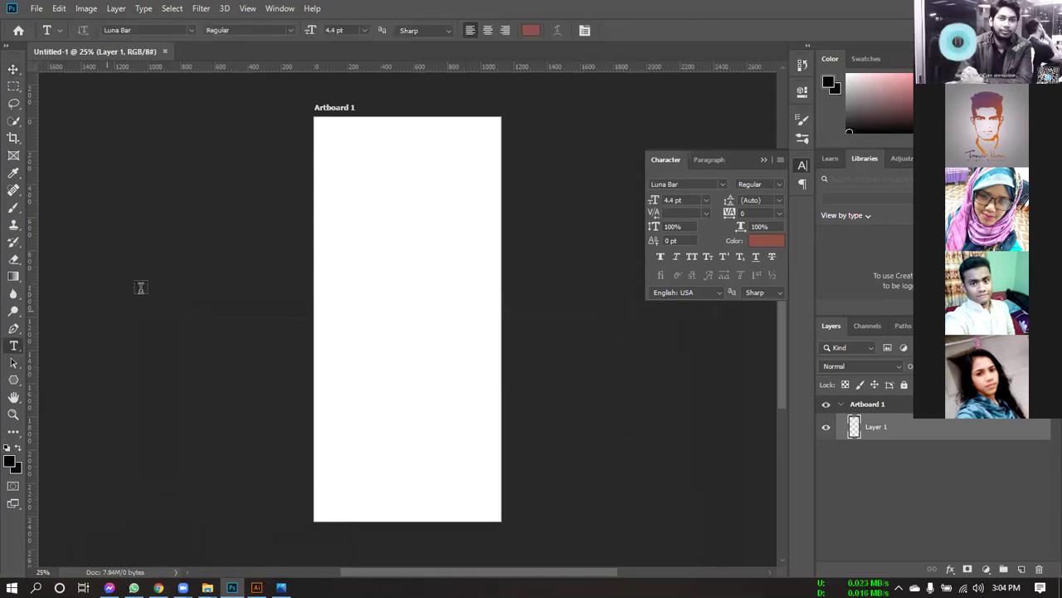
{"action": "left_click", "coordinate": [468, 136]}
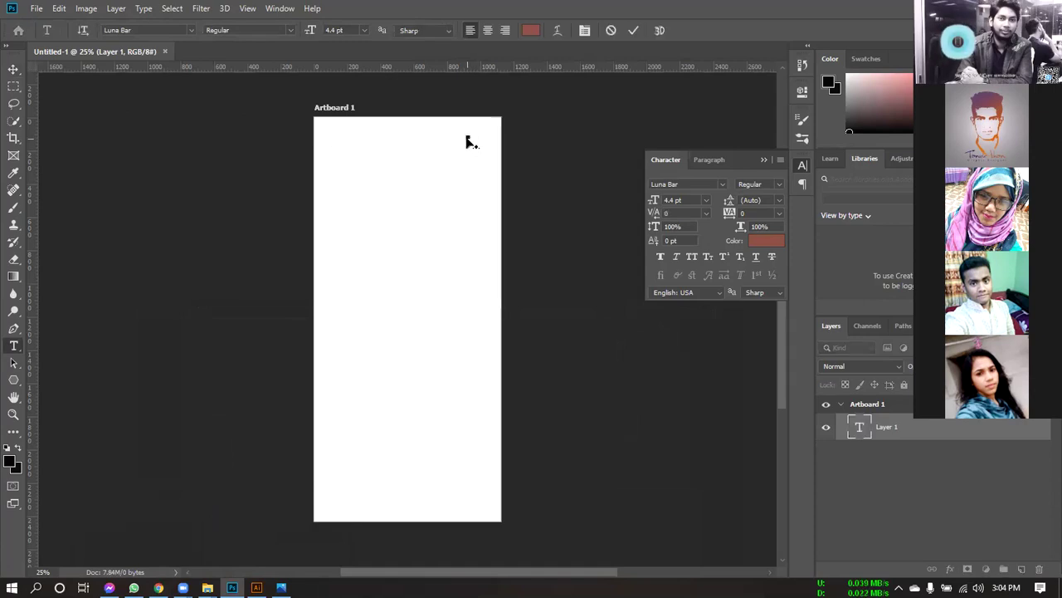
{"action": "left_click", "coordinate": [363, 30]}
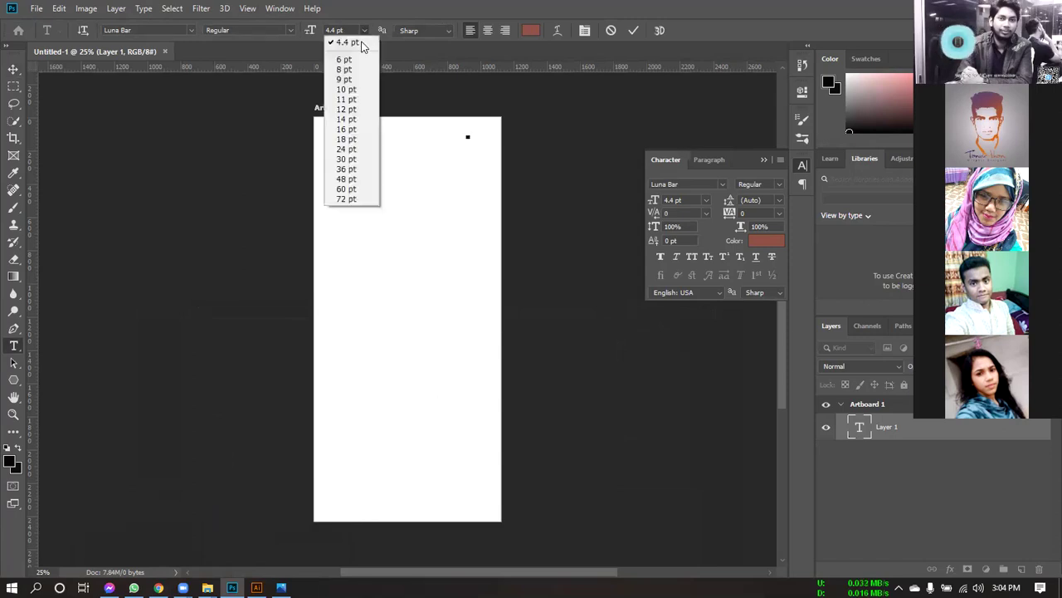
{"action": "left_click", "coordinate": [347, 149]}
{"action": "left_click", "coordinate": [363, 31]}
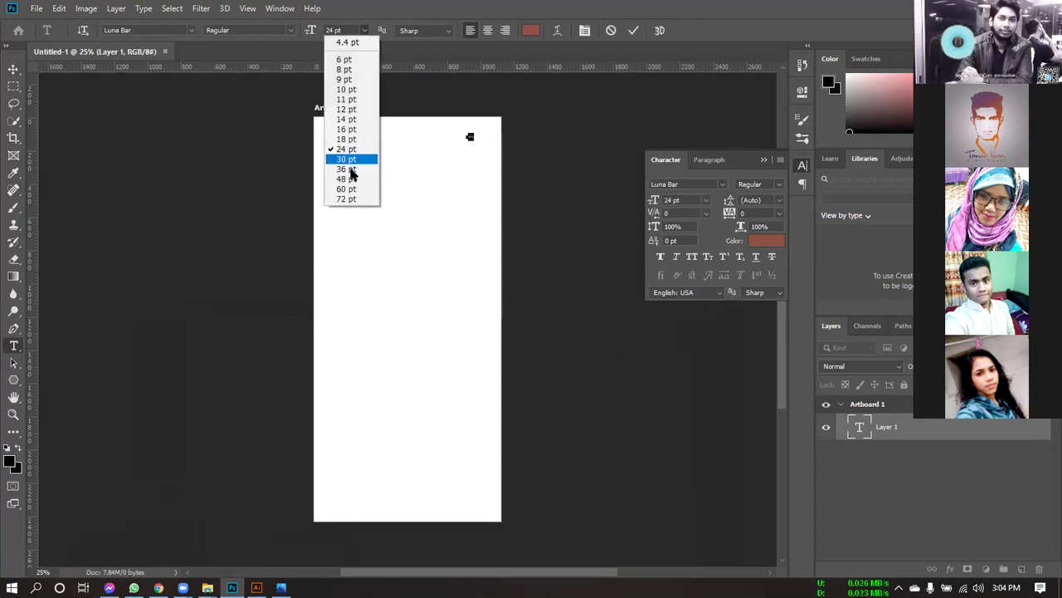
{"action": "left_click", "coordinate": [346, 188]}
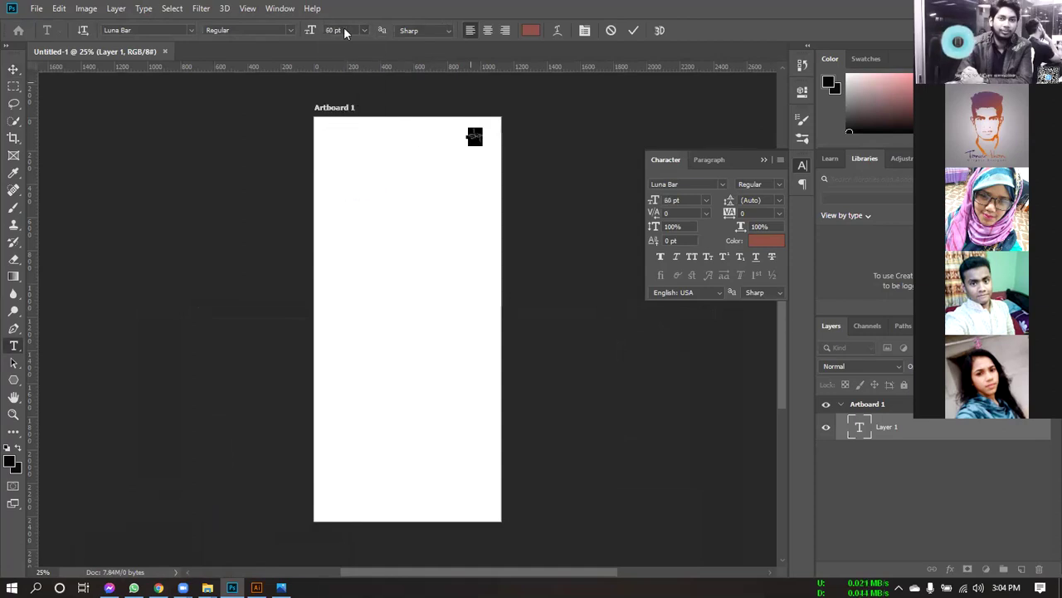
Step: Start downloading the drive-download zip archive in Internet Download Manager and minimize its download window
{"action": "left_click", "coordinate": [548, 356]}
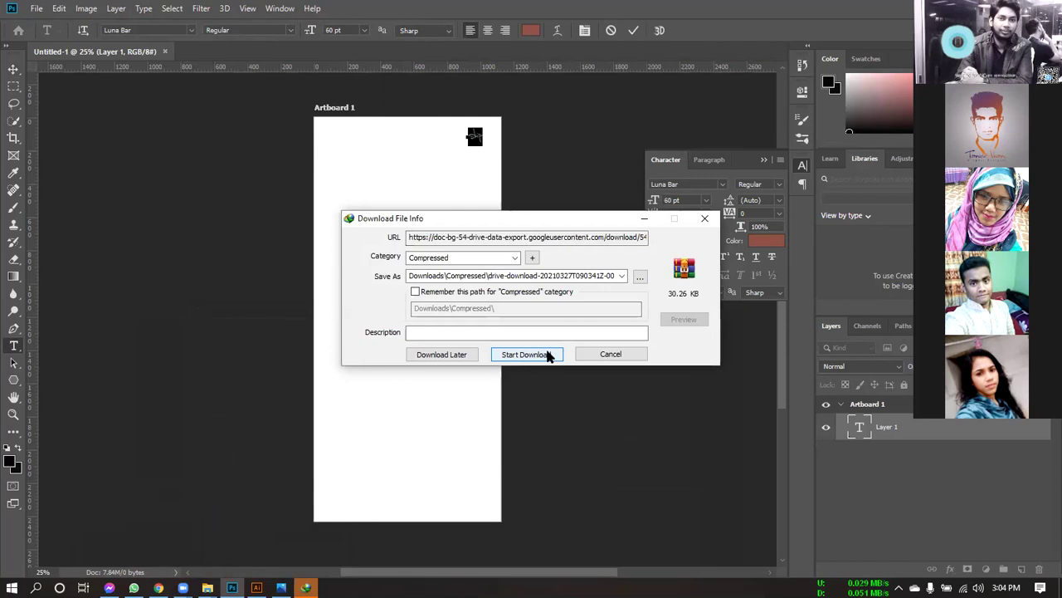
{"action": "left_click", "coordinate": [607, 217]}
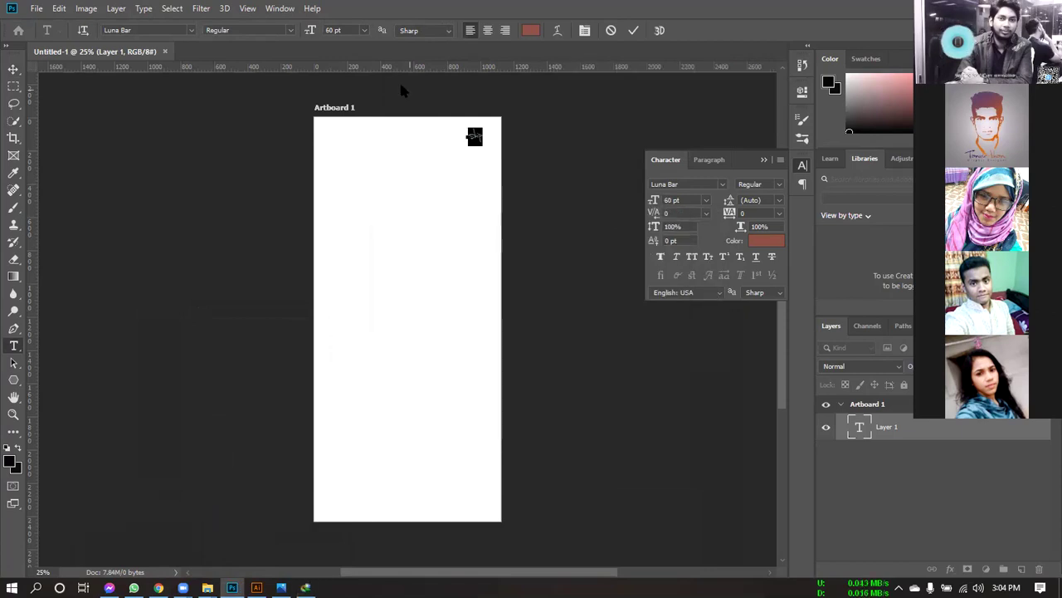
Step: Set the skip text to Baskerville Old Face at 72 pt and commit the text edit
{"action": "left_click", "coordinate": [190, 30]}
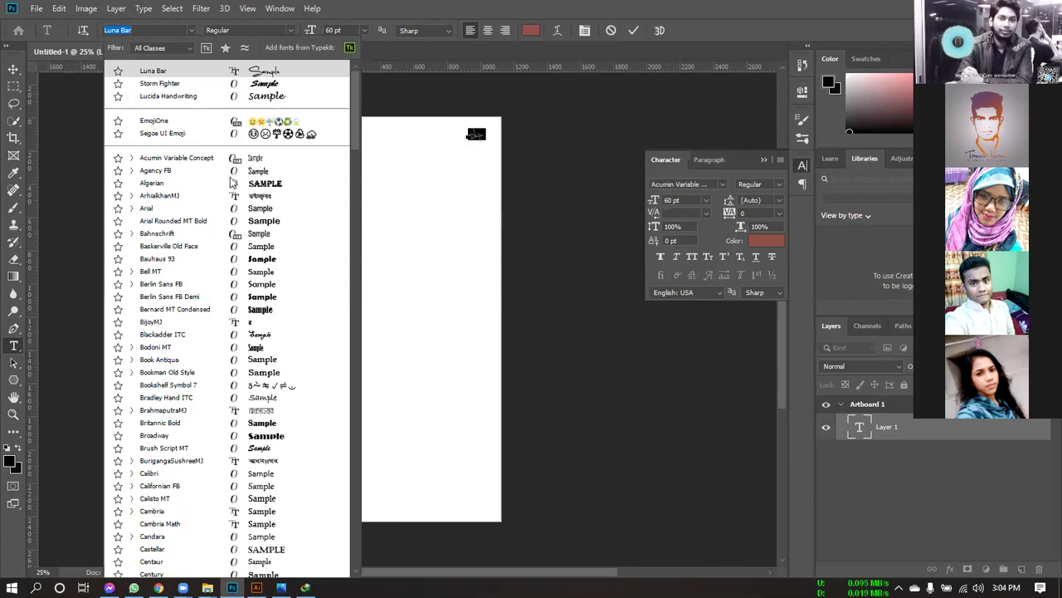
{"action": "left_click", "coordinate": [259, 285]}
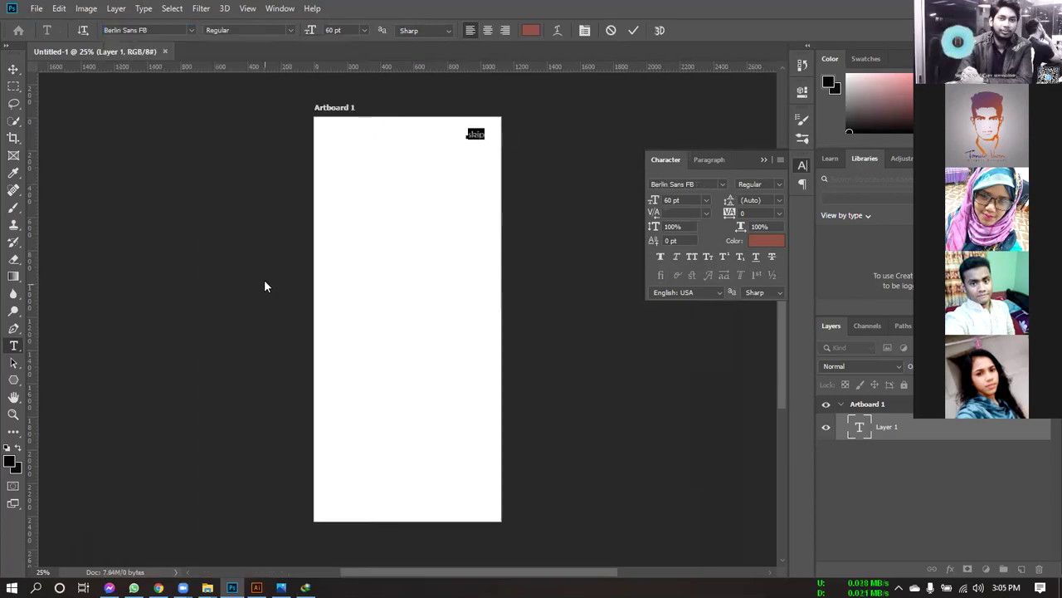
{"action": "left_click", "coordinate": [364, 30]}
{"action": "left_click", "coordinate": [354, 200]}
{"action": "left_click", "coordinate": [192, 30]}
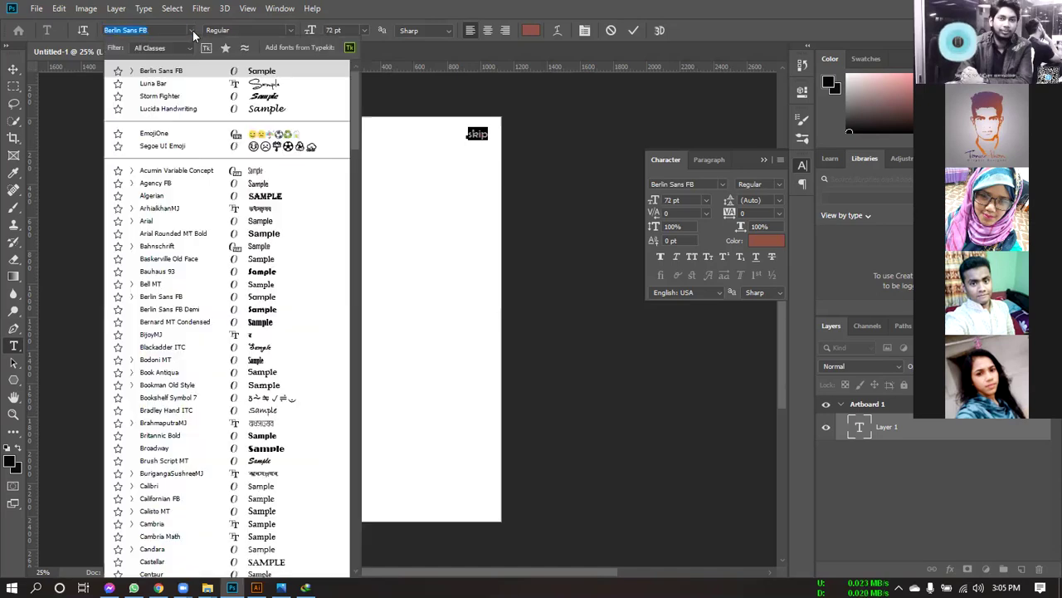
{"action": "left_click", "coordinate": [257, 259]}
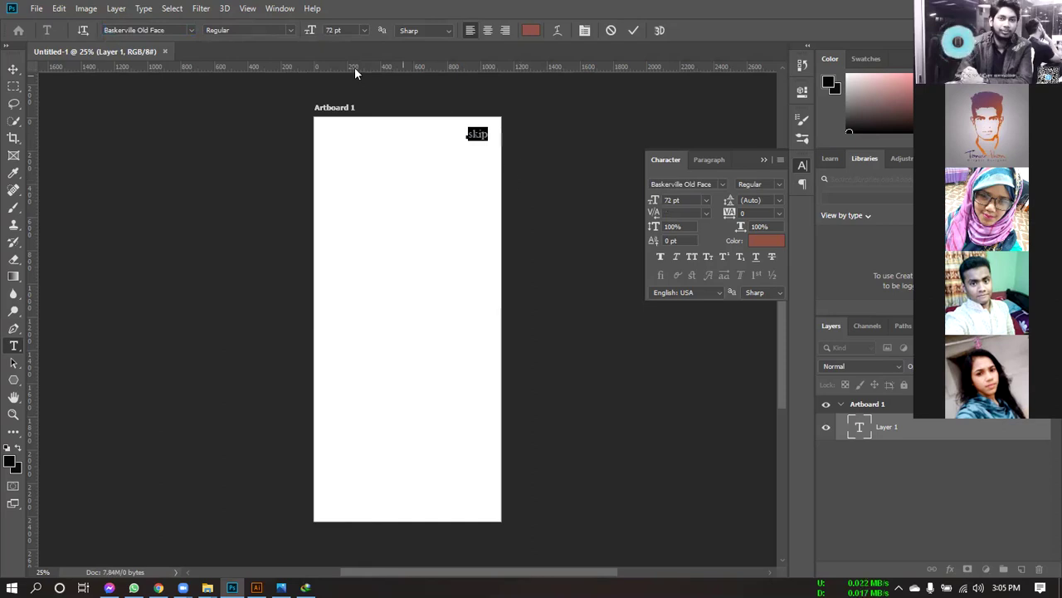
{"action": "left_click", "coordinate": [633, 30]}
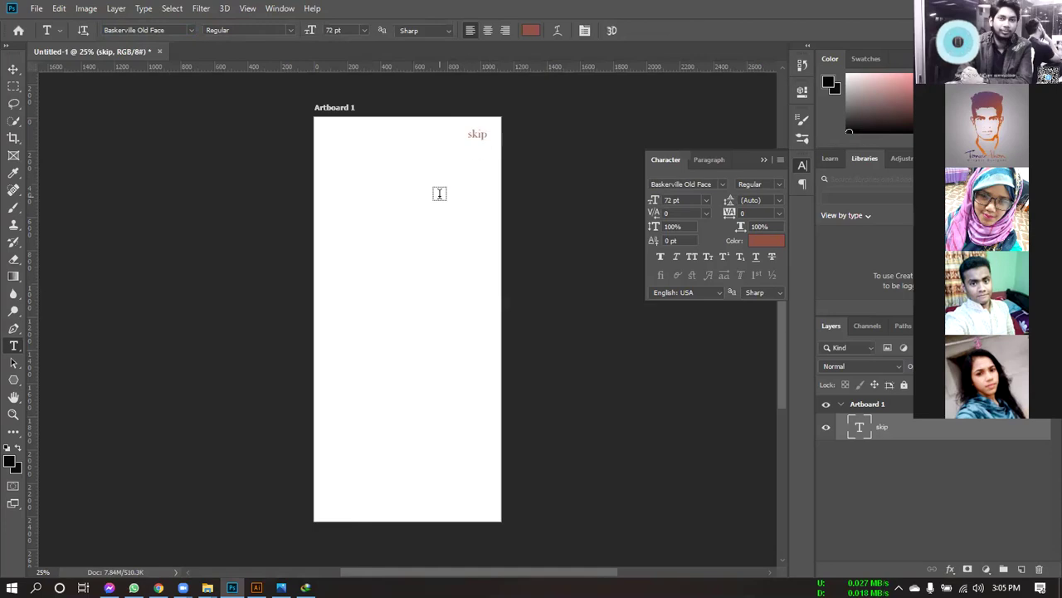
Step: Select the skip text layer and change its text color to dark grey 242424
{"action": "left_click", "coordinate": [13, 69]}
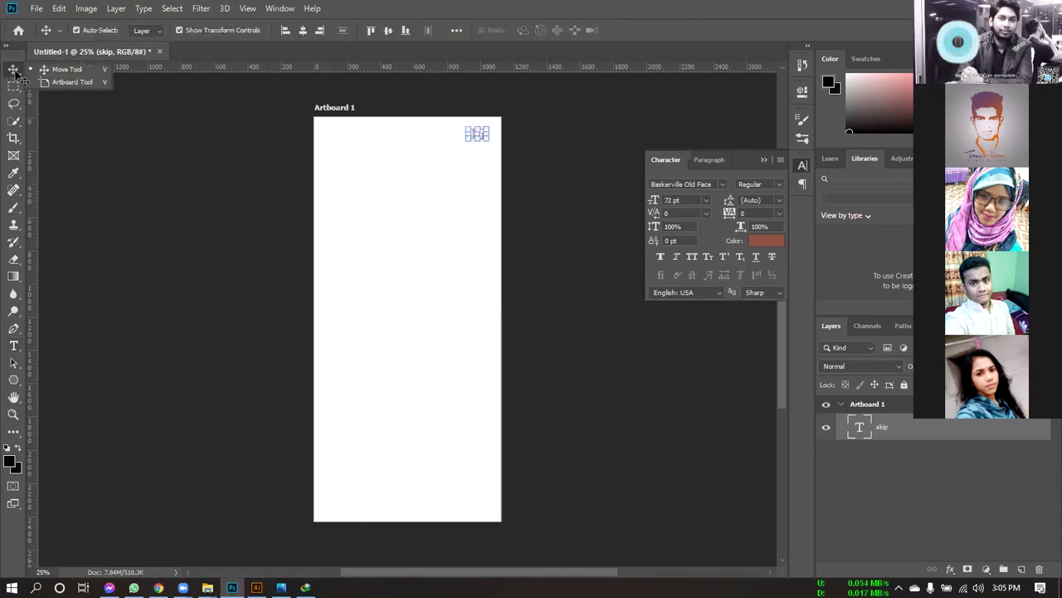
{"action": "left_click", "coordinate": [401, 180]}
{"action": "key", "text": "shift+v"}
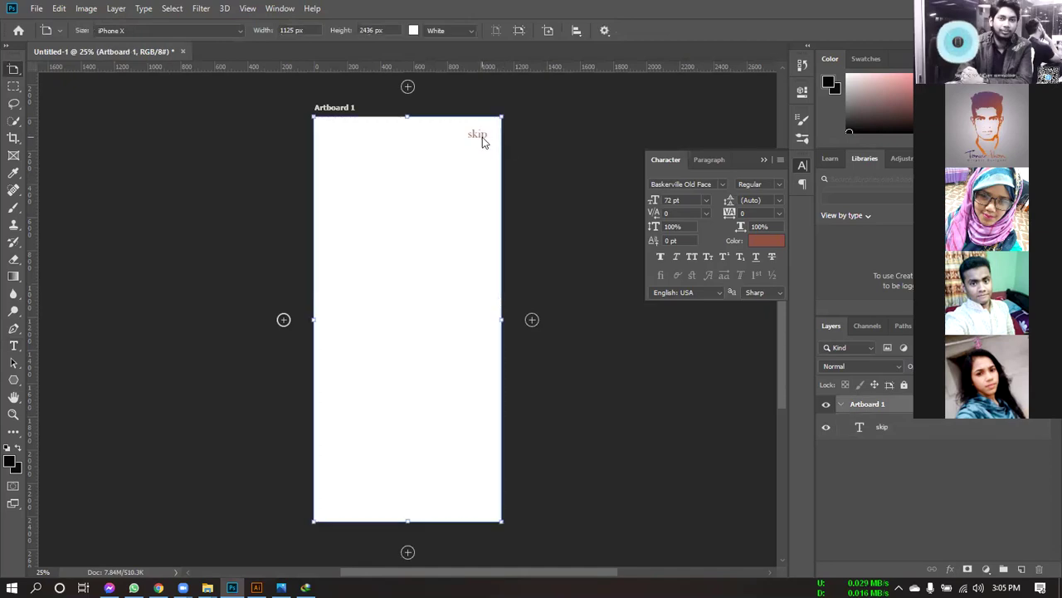
{"action": "key", "text": "v"}
{"action": "left_click", "coordinate": [480, 134]}
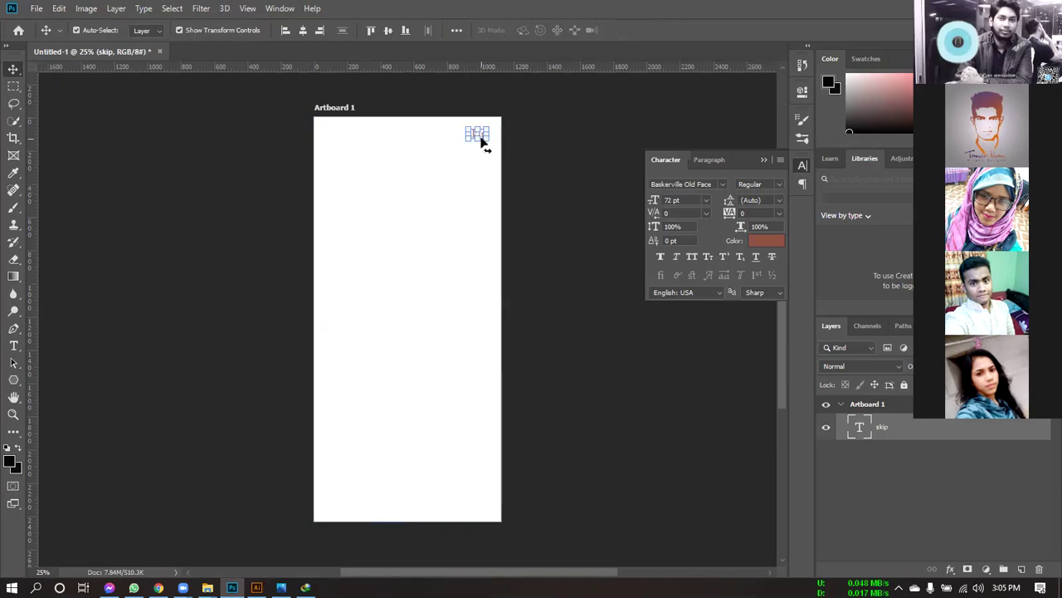
{"action": "key", "text": "ctrl+plus"}
{"action": "key", "text": "ctrl+plus"}
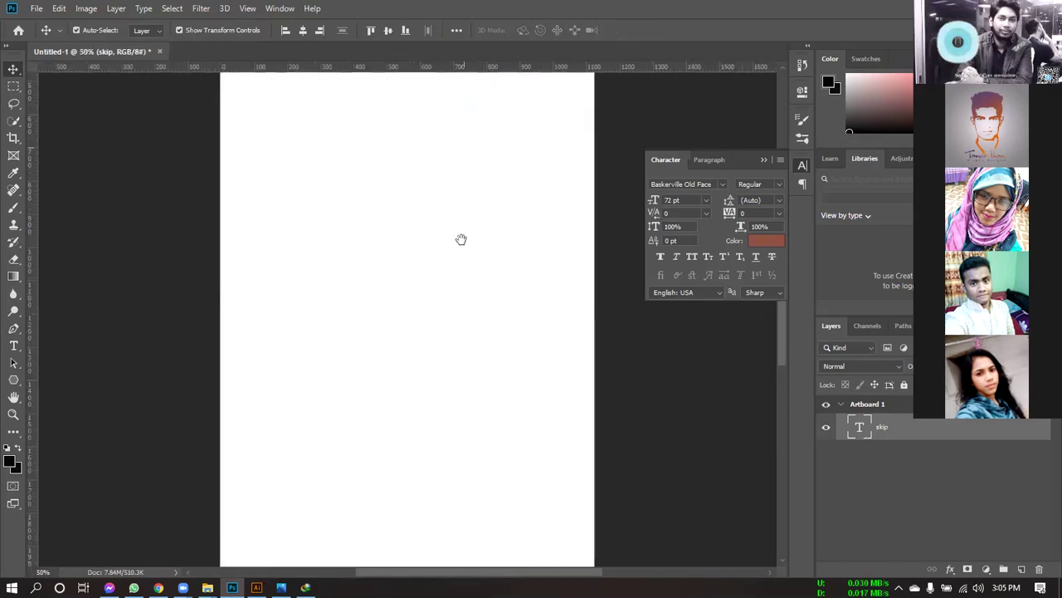
{"action": "left_click_drag", "start_coordinate": [460, 240], "coordinate": [440, 437]}
{"action": "left_click", "coordinate": [524, 249]}
{"action": "key", "text": "Escape"}
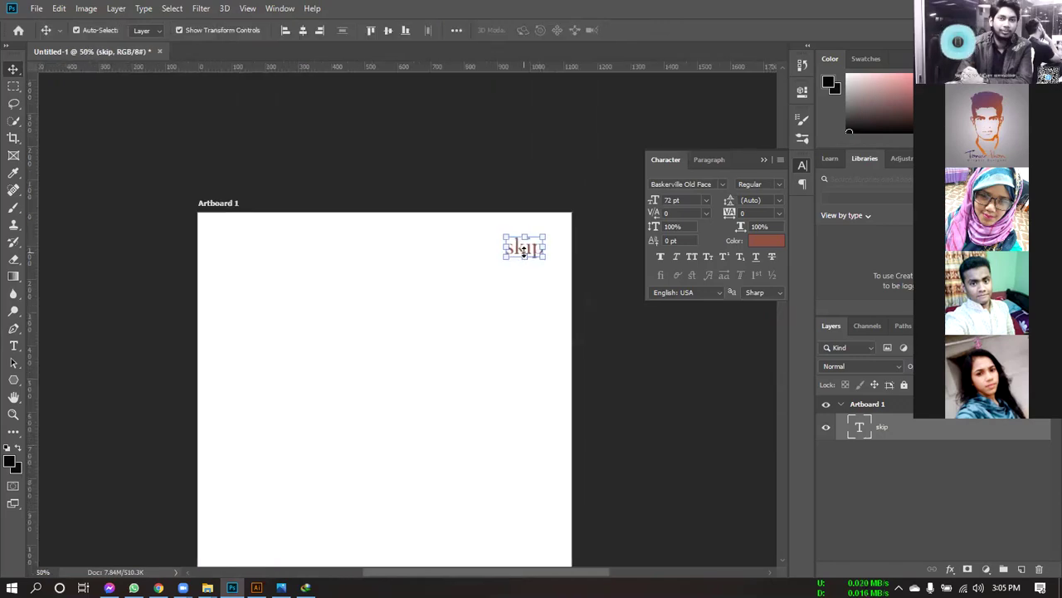
{"action": "left_click", "coordinate": [764, 242]}
{"action": "left_click_drag", "start_coordinate": [455, 282], "coordinate": [398, 296]}
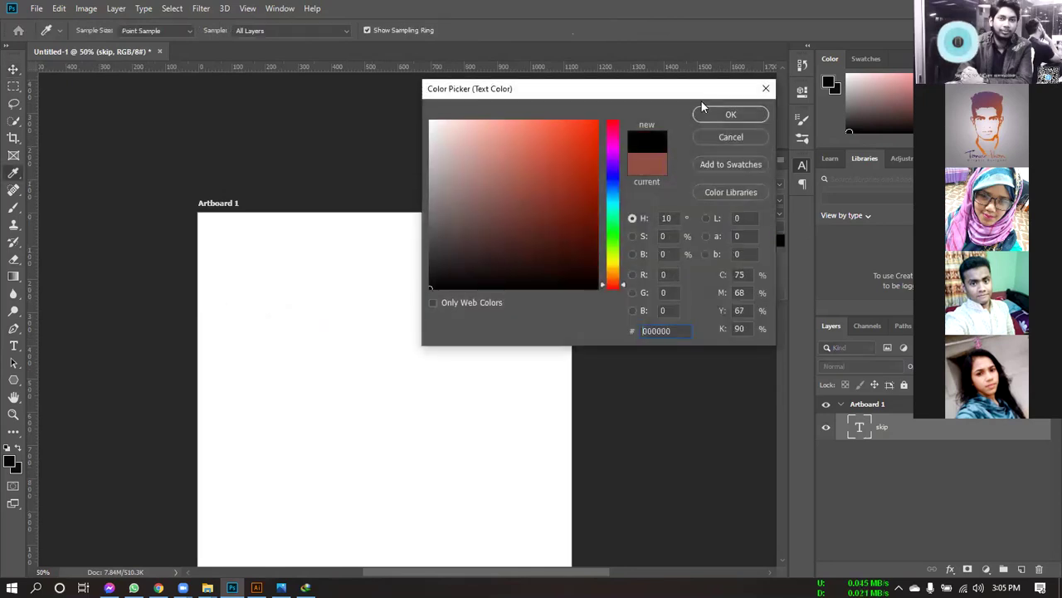
{"action": "left_click", "coordinate": [431, 264]}
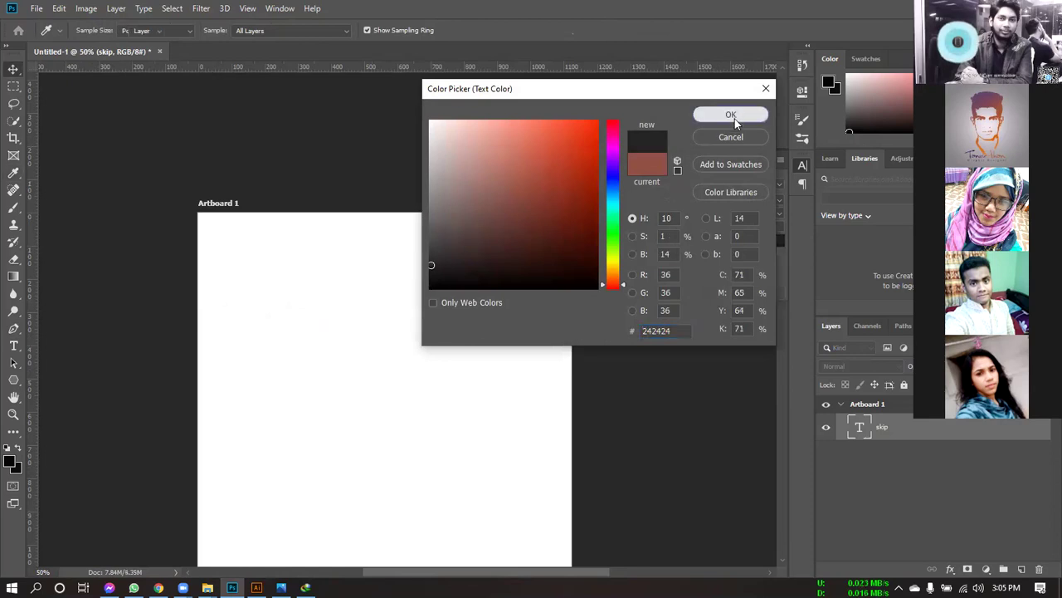
{"action": "left_click", "coordinate": [734, 116]}
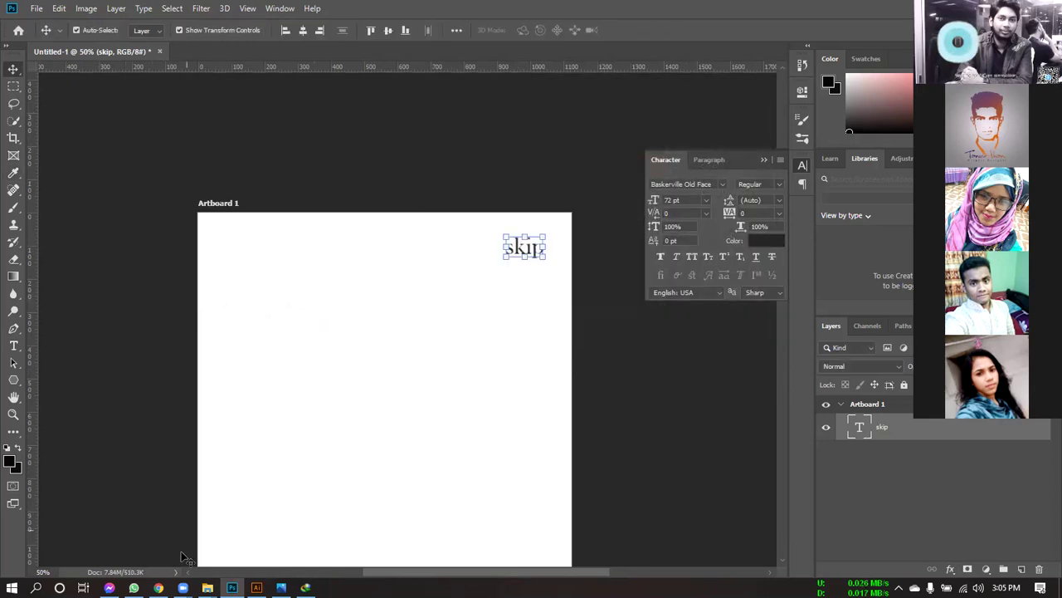
Step: Close the completed download's window and check the mockup image in the Photos app
{"action": "left_click", "coordinate": [306, 587]}
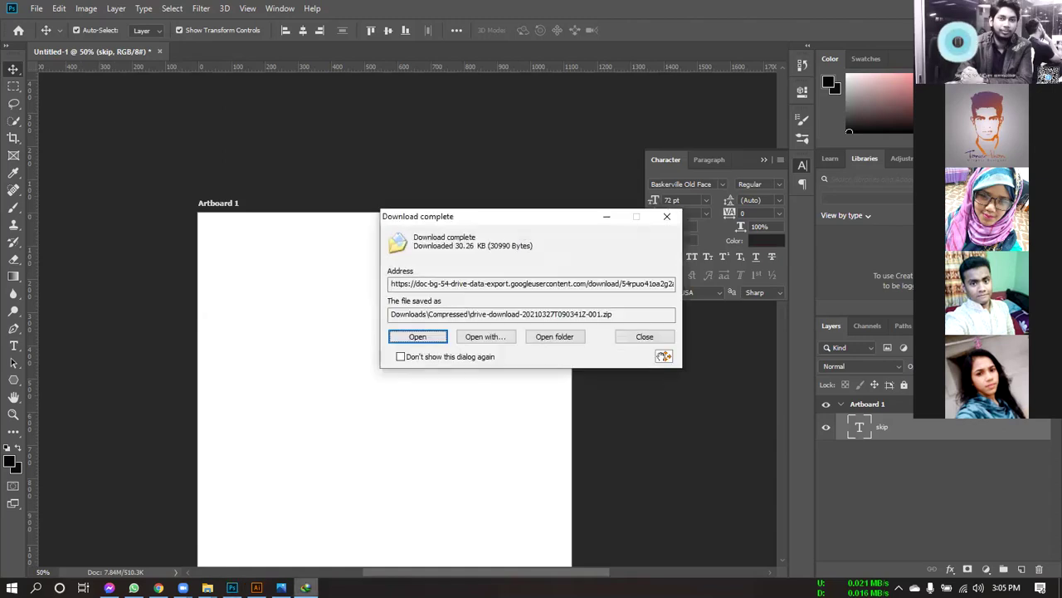
{"action": "left_click", "coordinate": [667, 216]}
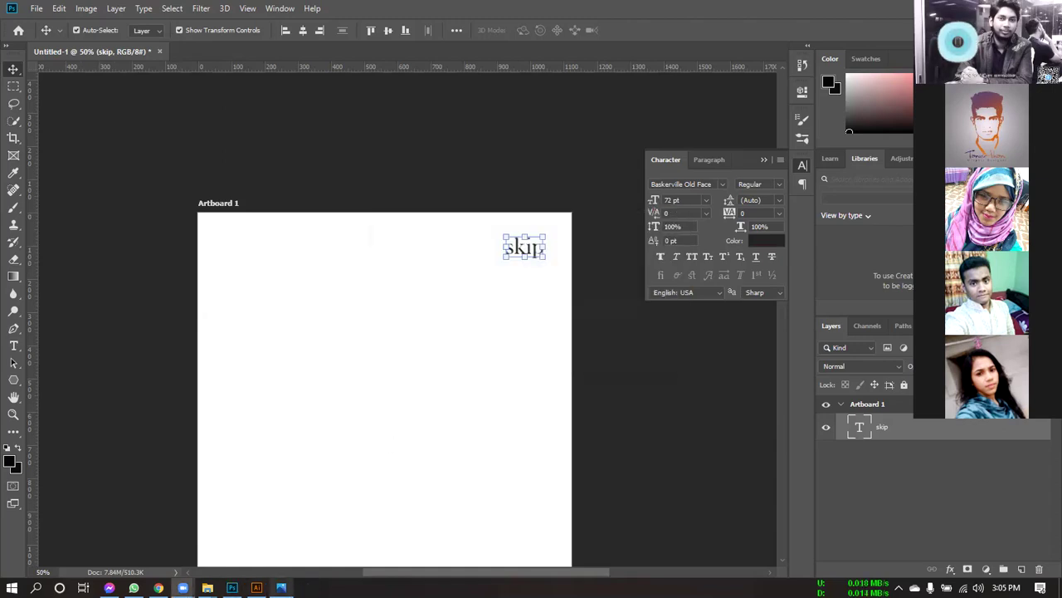
{"action": "left_click", "coordinate": [281, 588]}
{"action": "left_click", "coordinate": [280, 587]}
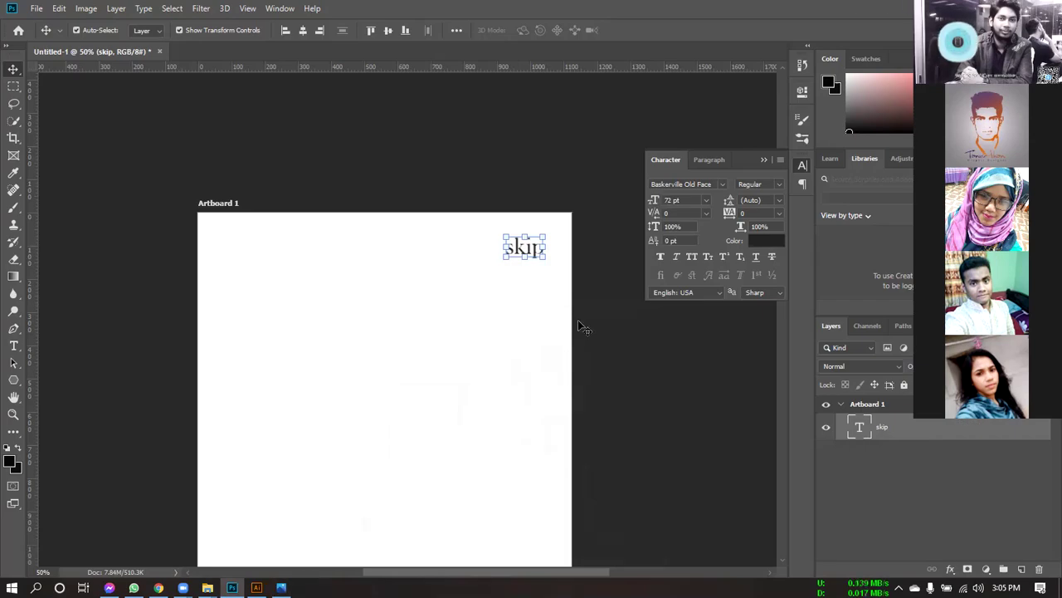
Step: Add vertical guides just inside the artboard's left and right edges and a horizontal guide through the skip text
{"action": "key", "text": "ctrl+minus"}
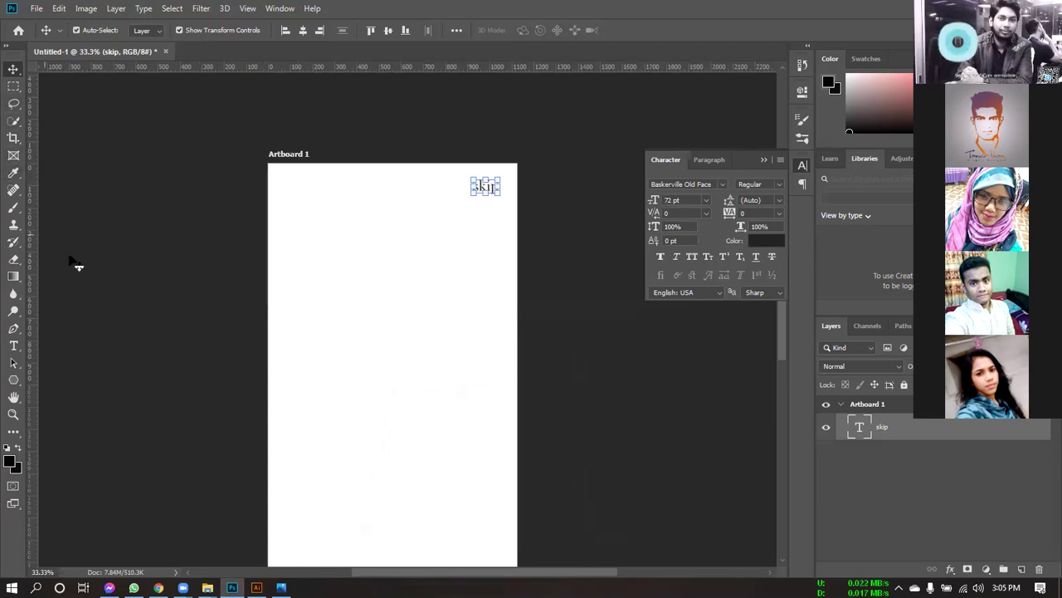
{"action": "left_click_drag", "start_coordinate": [36, 214], "coordinate": [289, 254]}
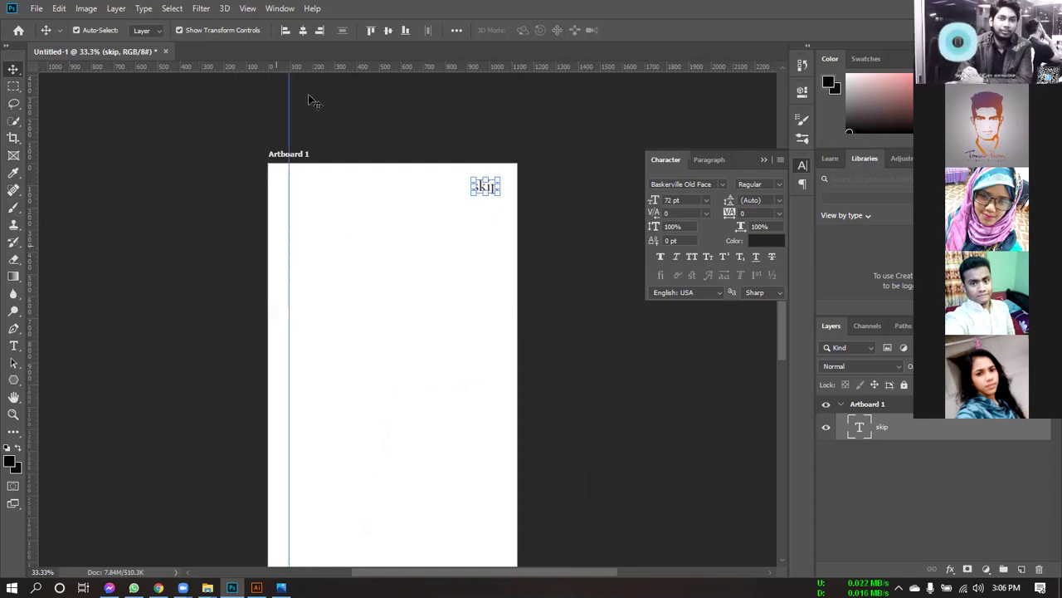
{"action": "left_click_drag", "start_coordinate": [339, 64], "coordinate": [341, 186]}
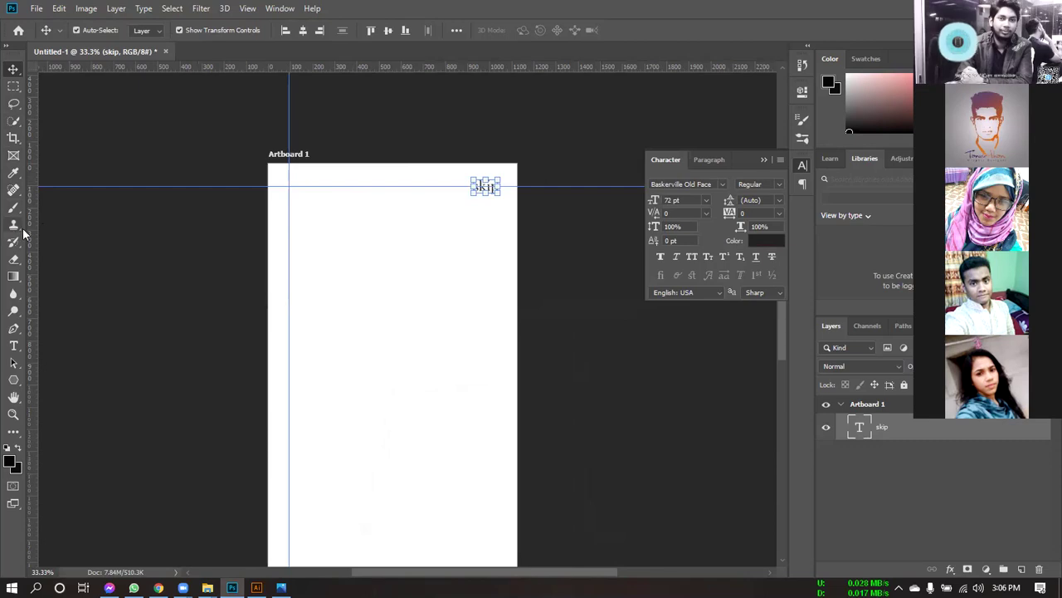
{"action": "left_click_drag", "start_coordinate": [34, 241], "coordinate": [492, 269]}
{"action": "scroll", "coordinate": [349, 148], "scroll_direction": "down", "scroll_amount": 2}
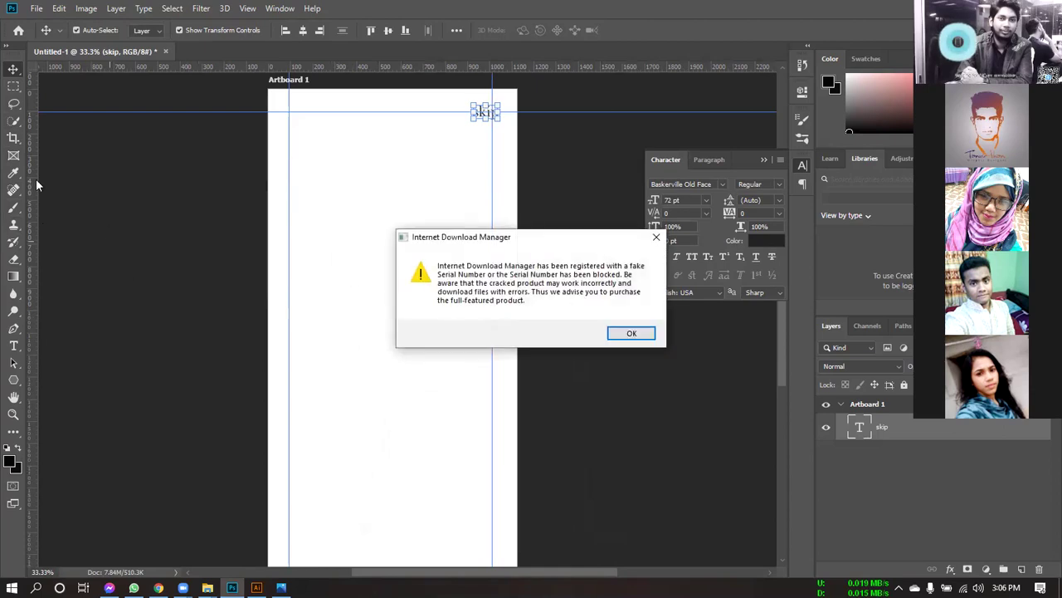
Step: Dismiss the Internet Download Manager warning and registration dialogs
{"action": "left_click", "coordinate": [656, 238]}
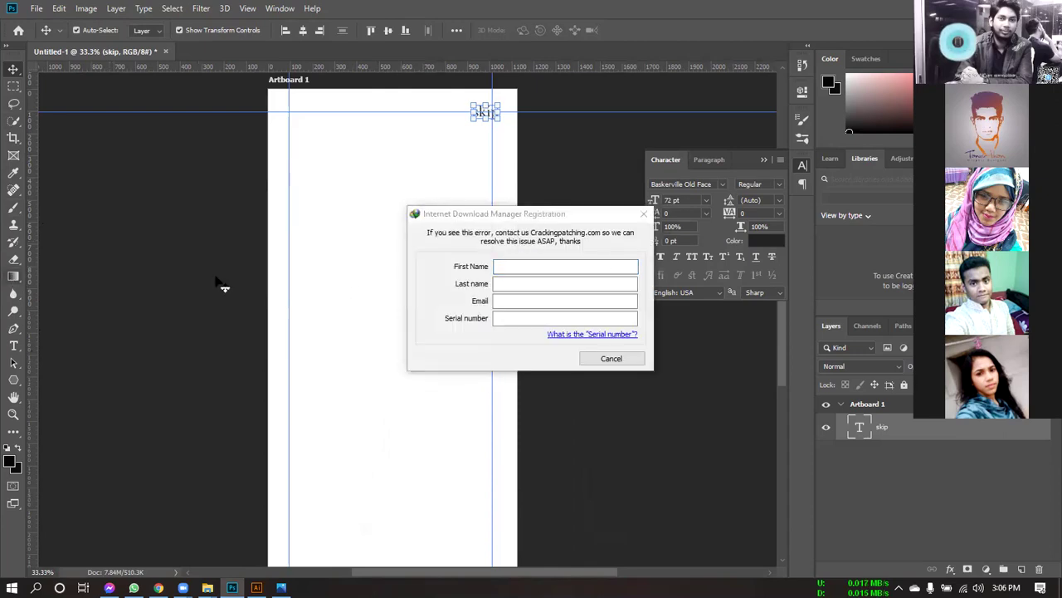
{"action": "left_click", "coordinate": [645, 215]}
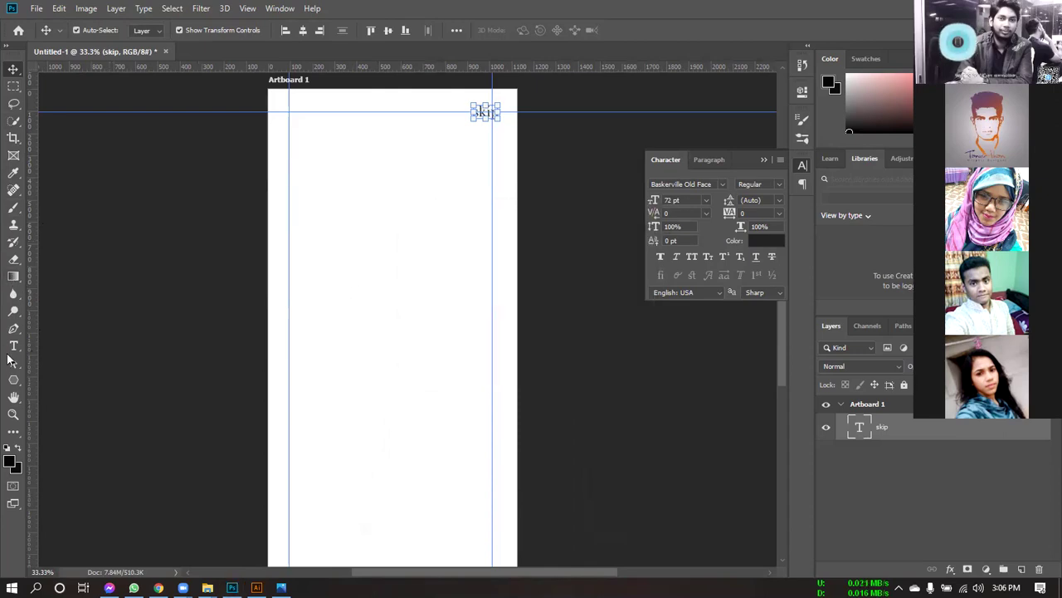
Step: Try an unfilled ellipse of about 480 × 470 px with a 10.14 px magenta stroke above the artboard's center, and undo it
{"action": "left_click", "coordinate": [16, 380]}
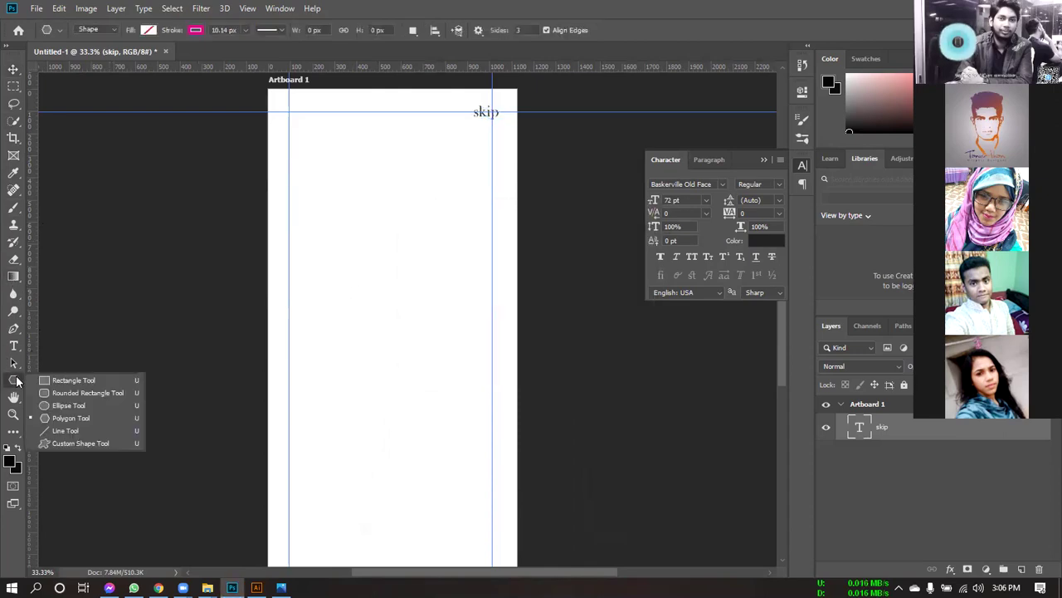
{"action": "left_click", "coordinate": [107, 393]}
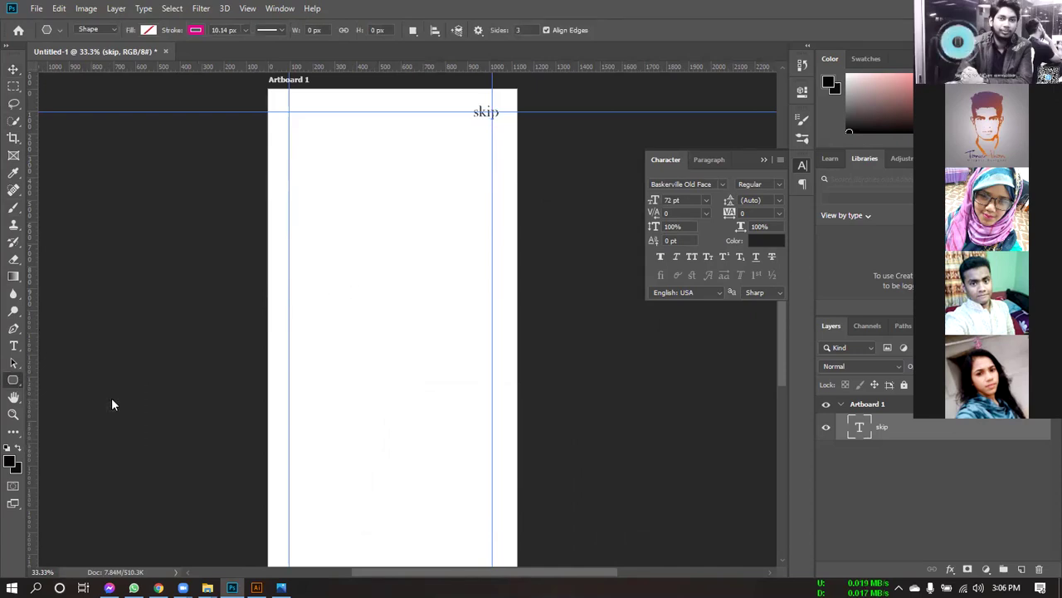
{"action": "right_click", "coordinate": [13, 380]}
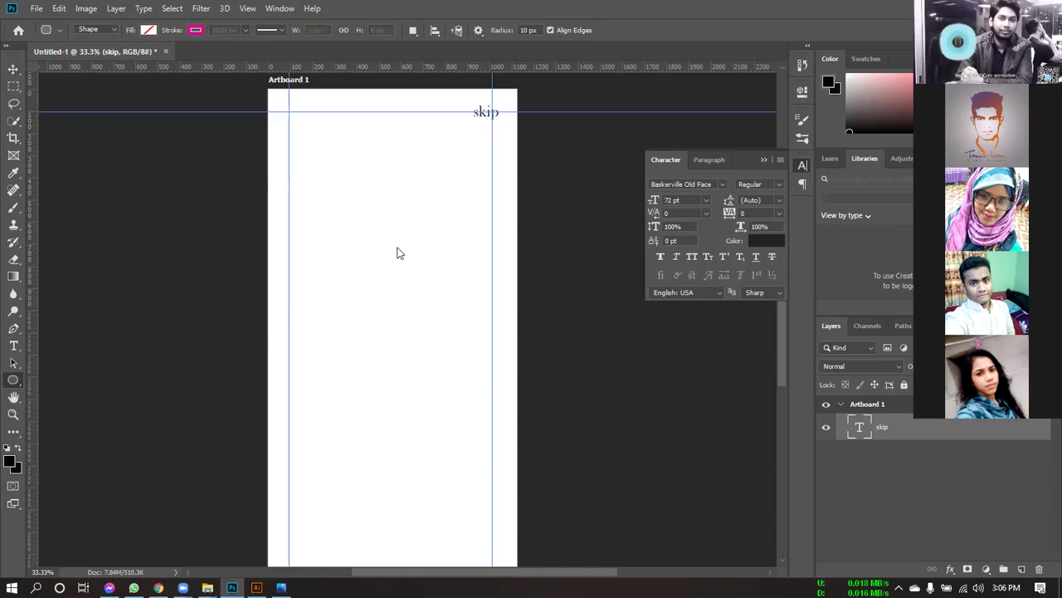
{"action": "mouse_move", "coordinate": [376, 256]}
{"action": "left_mouse_down"}
{"action": "mouse_move", "coordinate": [421, 274]}
{"action": "mouse_move", "coordinate": [444, 315]}
{"action": "left_mouse_up"}
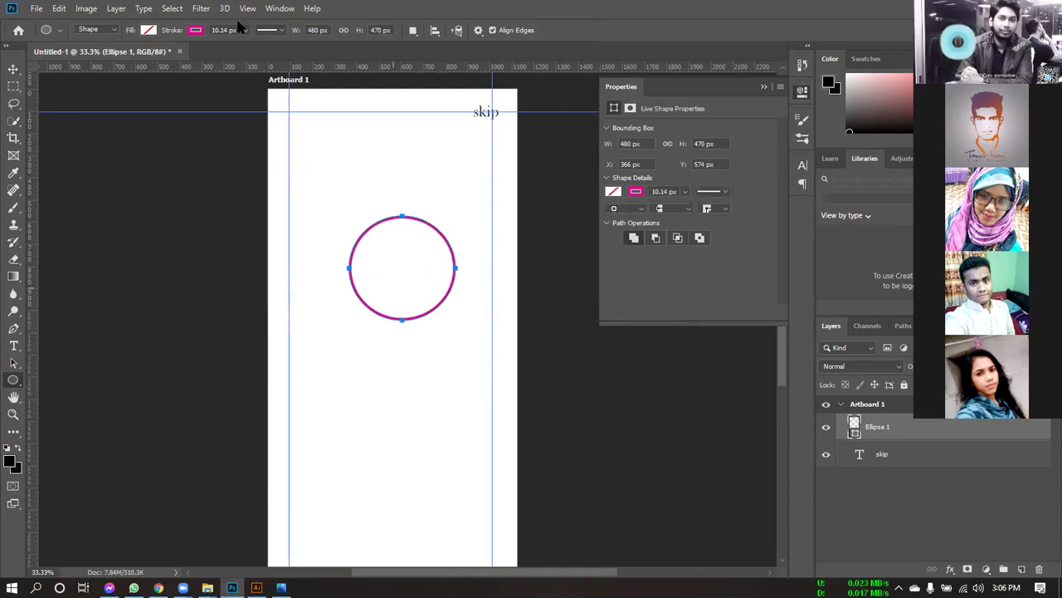
{"action": "left_click", "coordinate": [763, 87]}
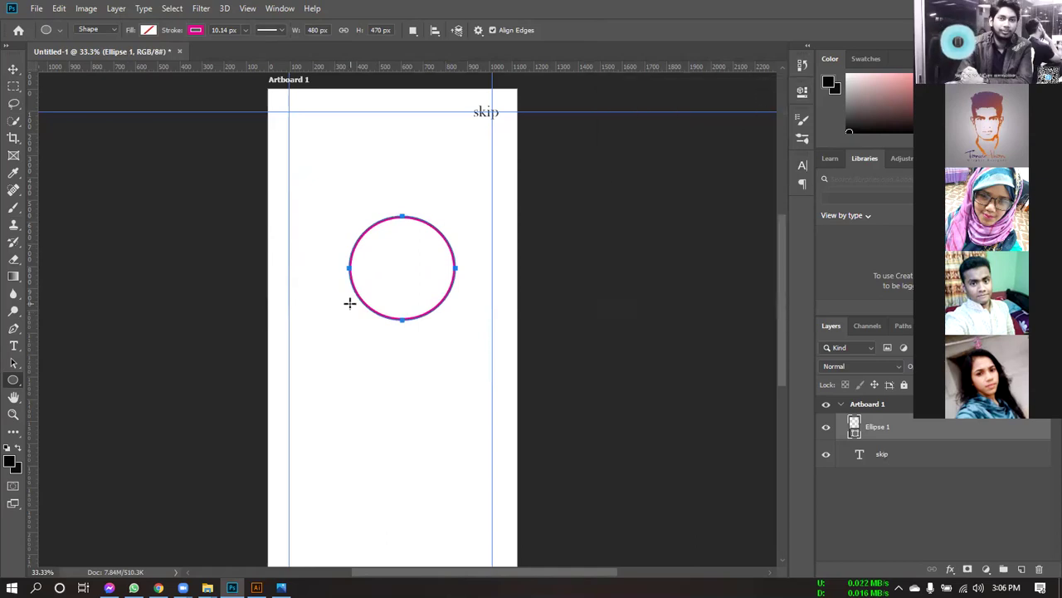
{"action": "key", "text": "ctrl+z"}
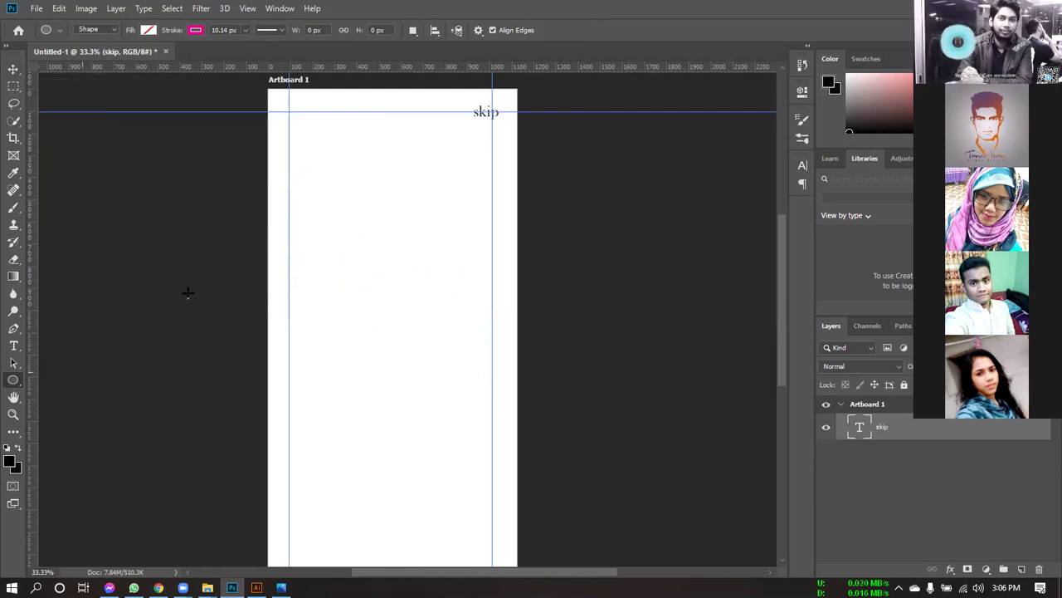
Step: Draw an unfilled ellipse with a 10.14 px magenta stroke in the artboard's upper half and enlarge it to about 480 × 479 px
{"action": "mouse_move", "coordinate": [411, 231]}
{"action": "left_mouse_down"}
{"action": "mouse_move", "coordinate": [441, 246]}
{"action": "mouse_move", "coordinate": [442, 270]}
{"action": "left_mouse_up"}
{"action": "key", "text": "shift"}
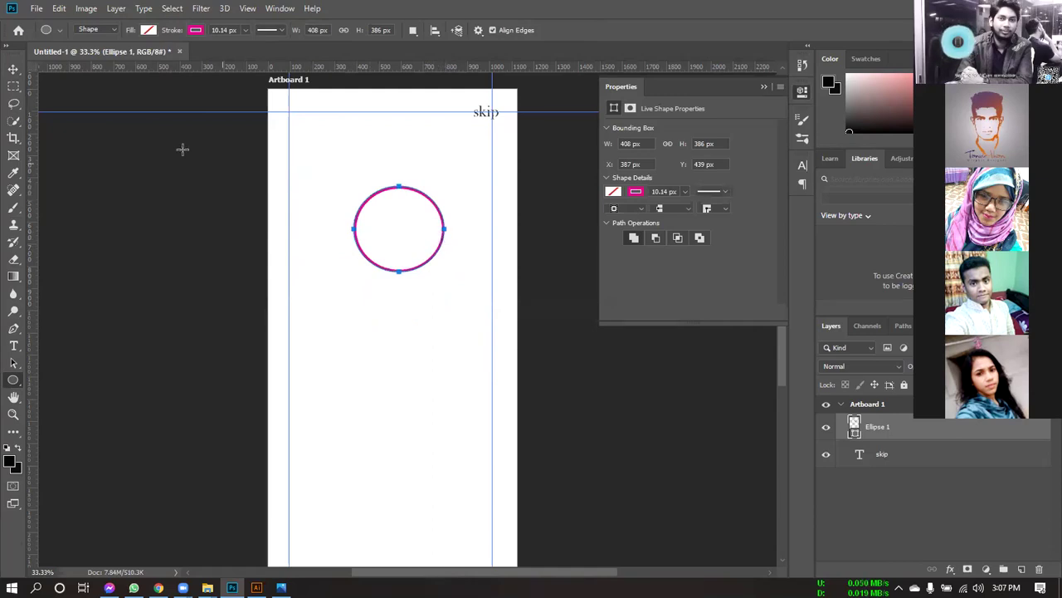
{"action": "left_click", "coordinate": [13, 69]}
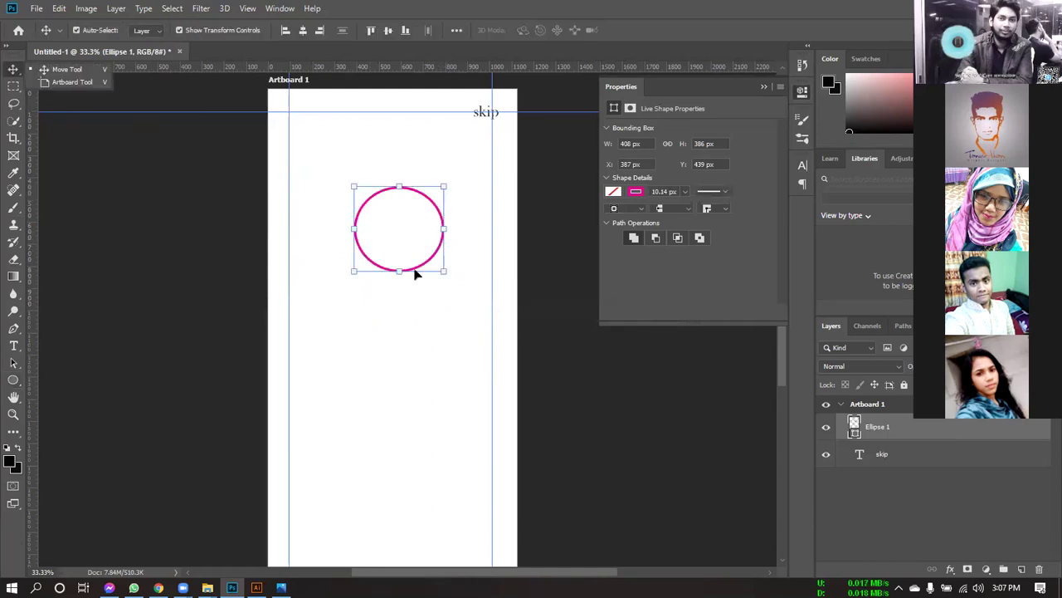
{"action": "left_click_drag", "start_coordinate": [445, 271], "coordinate": [459, 288]}
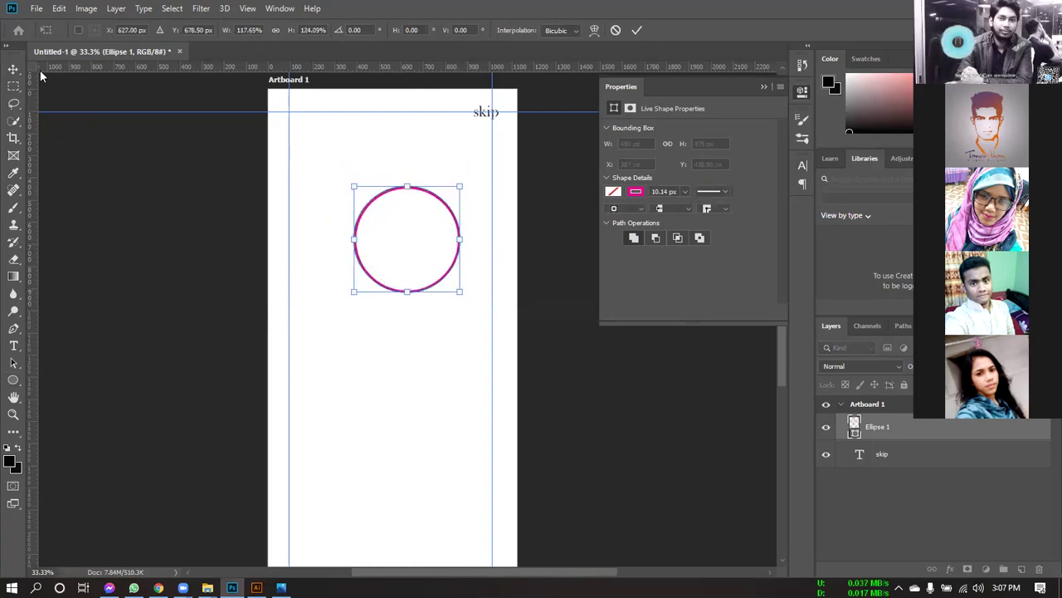
{"action": "right_click", "coordinate": [14, 69]}
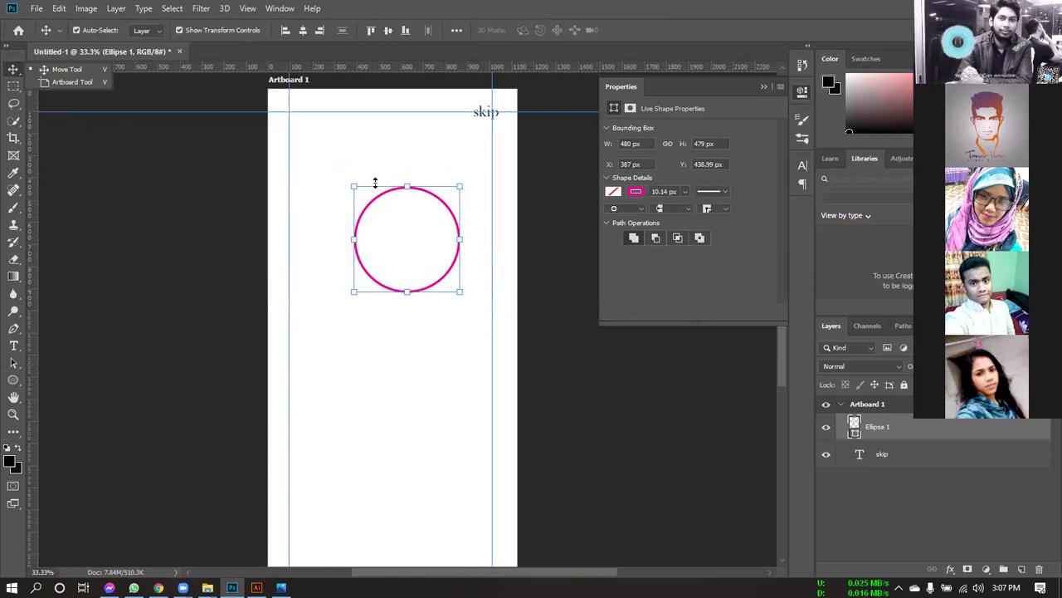
Step: Select the circle and nudge it left to about X 321 px, near the artboard's horizontal center
{"action": "left_click", "coordinate": [404, 228]}
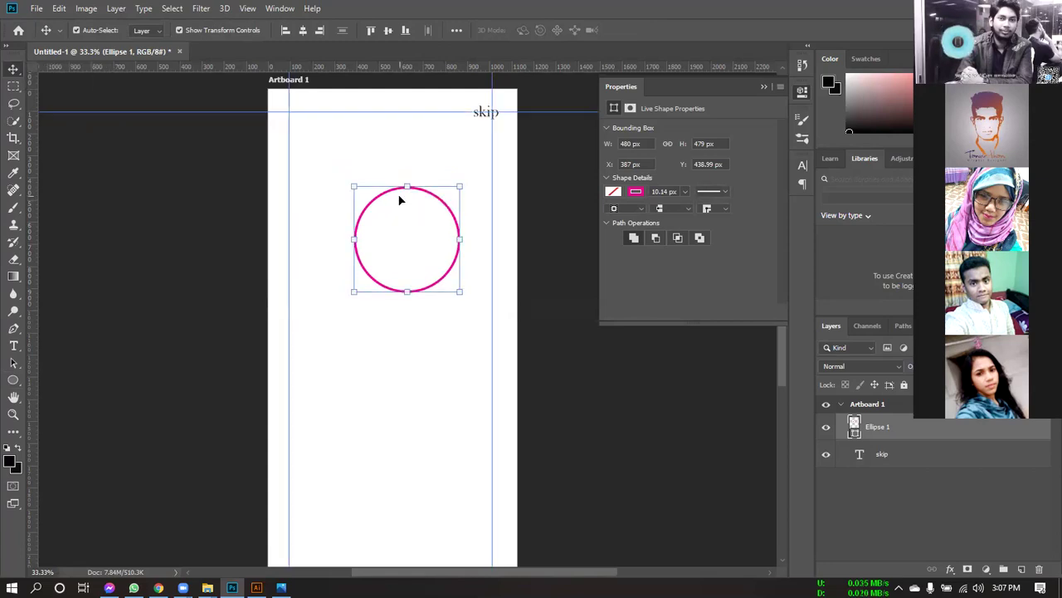
{"action": "left_click", "coordinate": [913, 456]}
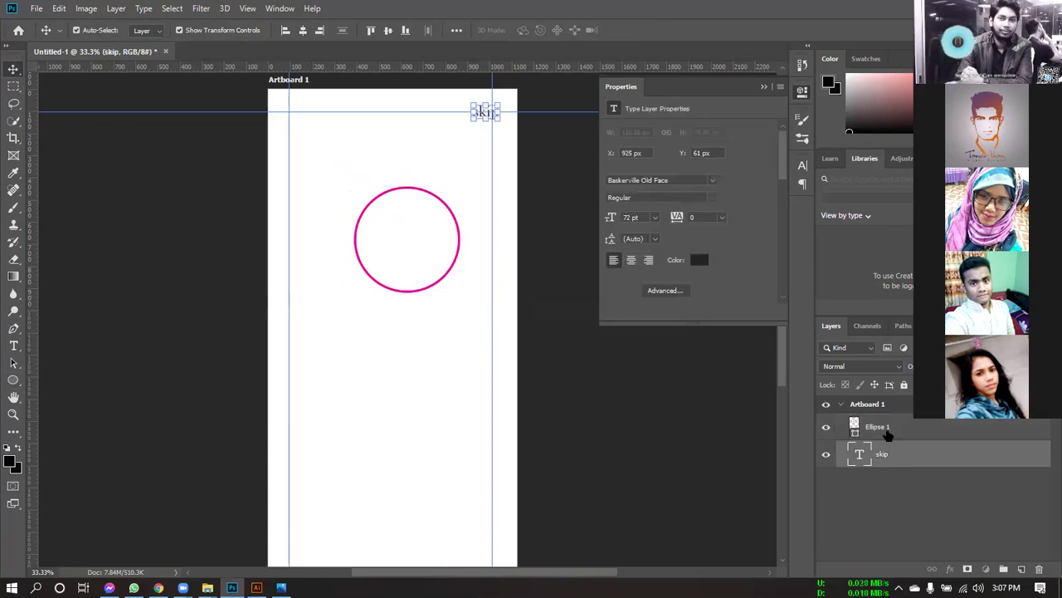
{"action": "left_click", "coordinate": [887, 431]}
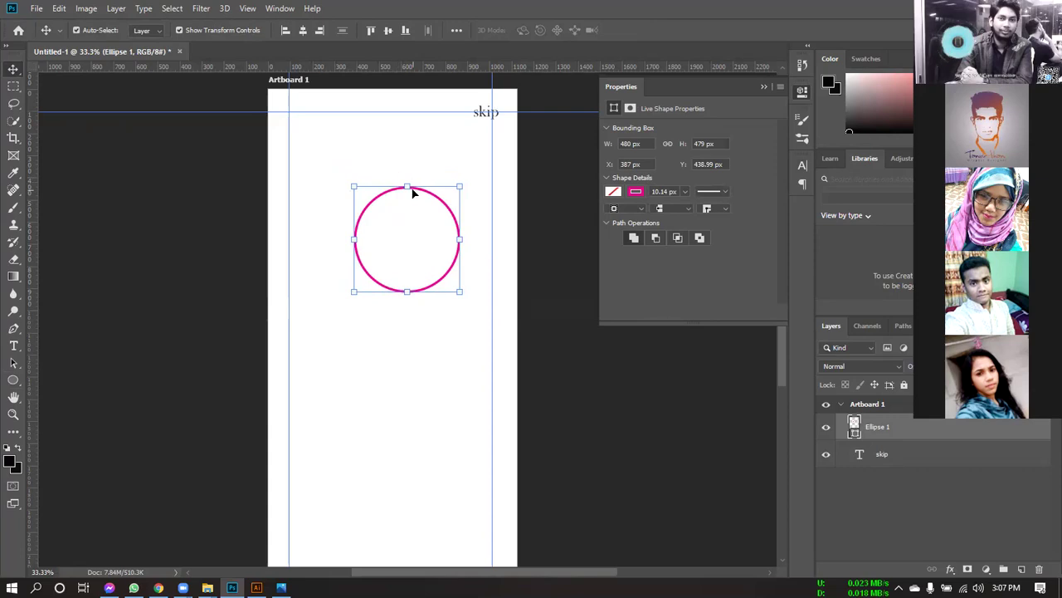
{"action": "left_click_drag", "start_coordinate": [412, 266], "coordinate": [372, 267]}
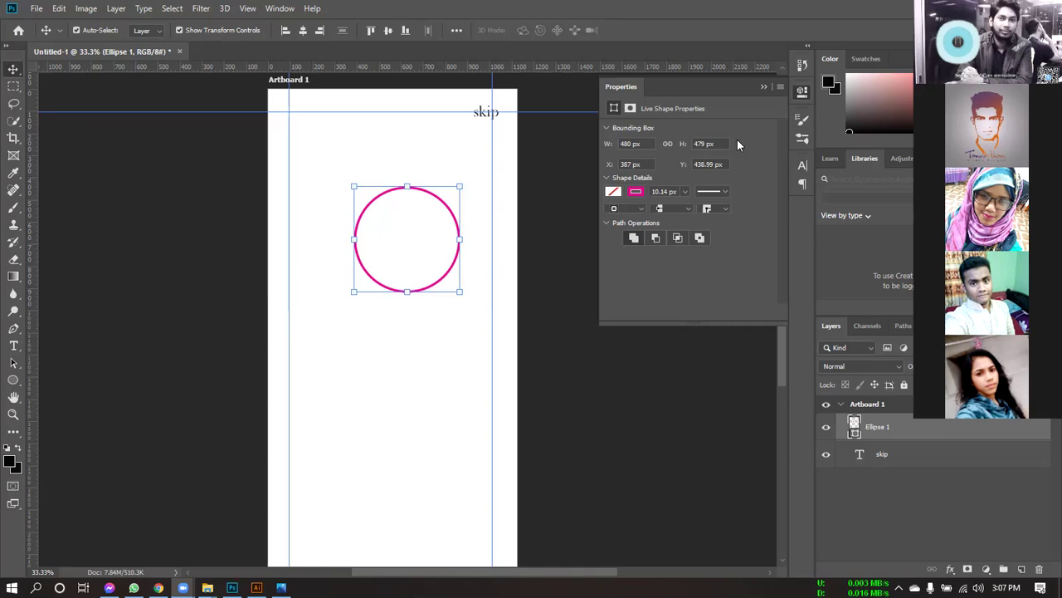
{"action": "left_click", "coordinate": [404, 190]}
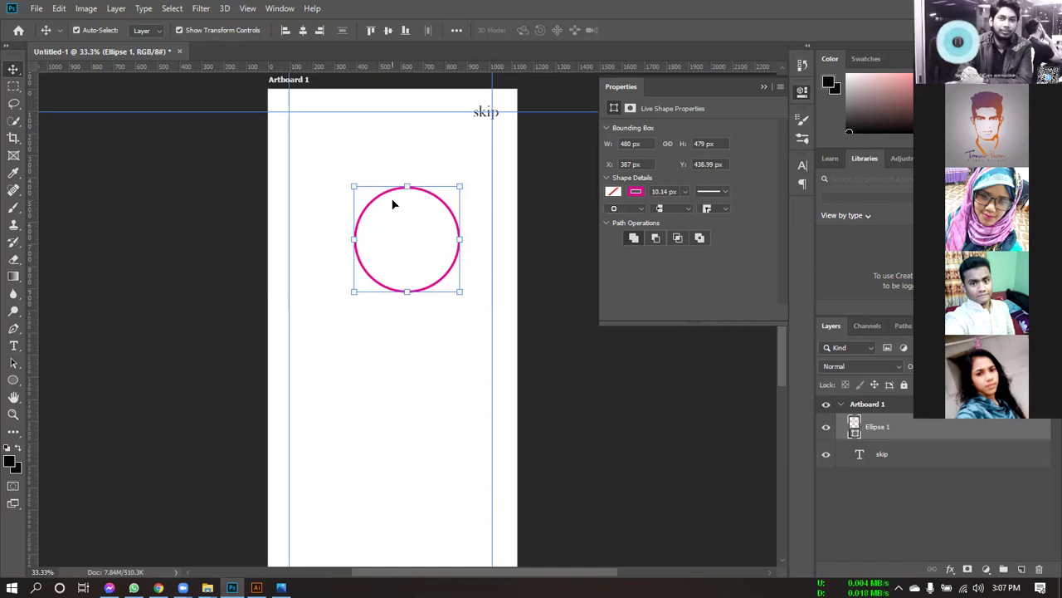
{"action": "key", "text": "Left"}
{"action": "key", "text": "Left"}
{"action": "key", "text": "Left"}
{"action": "key", "text": "Left"}
{"action": "key", "text": "Left"}
{"action": "key", "text": "Left"}
{"action": "key", "text": "Left"}
{"action": "key", "text": "Left"}
{"action": "key", "text": "Left"}
{"action": "key", "text": "Left"}
{"action": "key", "text": "Left"}
{"action": "key", "text": "Left"}
{"action": "key", "text": "Left"}
{"action": "key", "text": "Left"}
{"action": "key", "text": "Left"}
{"action": "key", "text": "Left"}
{"action": "key", "text": "Left"}
{"action": "key", "text": "Left"}
{"action": "key", "text": "Left"}
{"action": "key", "text": "Left"}
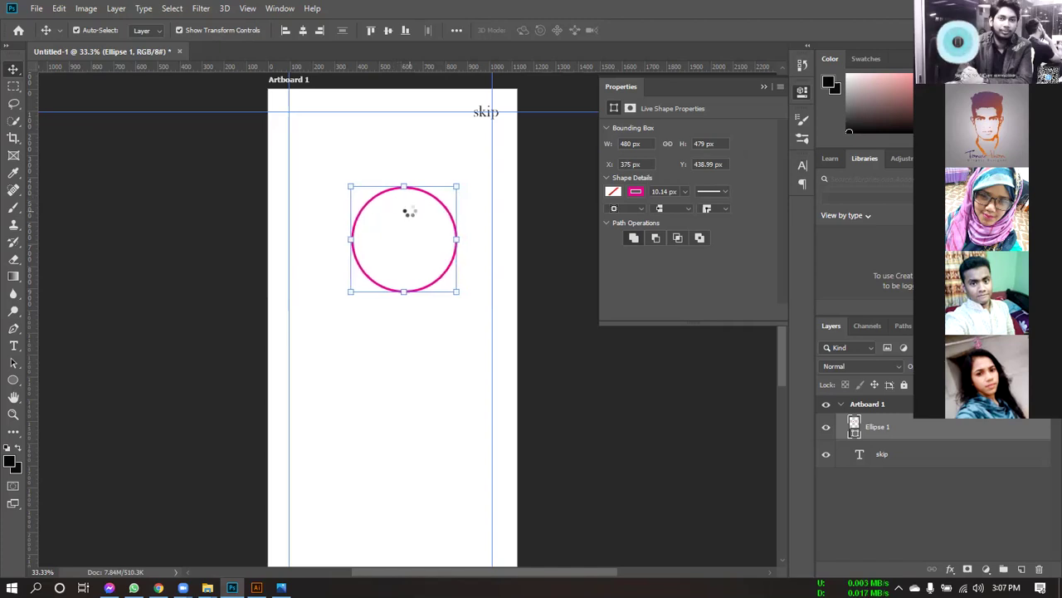
{"action": "key", "text": "Left"}
{"action": "key", "text": "Left"}
{"action": "key", "text": "Left"}
{"action": "key", "text": "Left"}
{"action": "key", "text": "Left"}
{"action": "key", "text": "Left"}
{"action": "key", "text": "Left"}
{"action": "key", "text": "Left"}
{"action": "key", "text": "Left"}
{"action": "key", "text": "Left"}
{"action": "key", "text": "Left"}
{"action": "key", "text": "Left"}
{"action": "key", "text": "Left"}
{"action": "key", "text": "Left"}
{"action": "key", "text": "Left"}
{"action": "key", "text": "Left"}
{"action": "key", "text": "Left"}
{"action": "key", "text": "Left"}
{"action": "key", "text": "Left"}
{"action": "key", "text": "Left"}
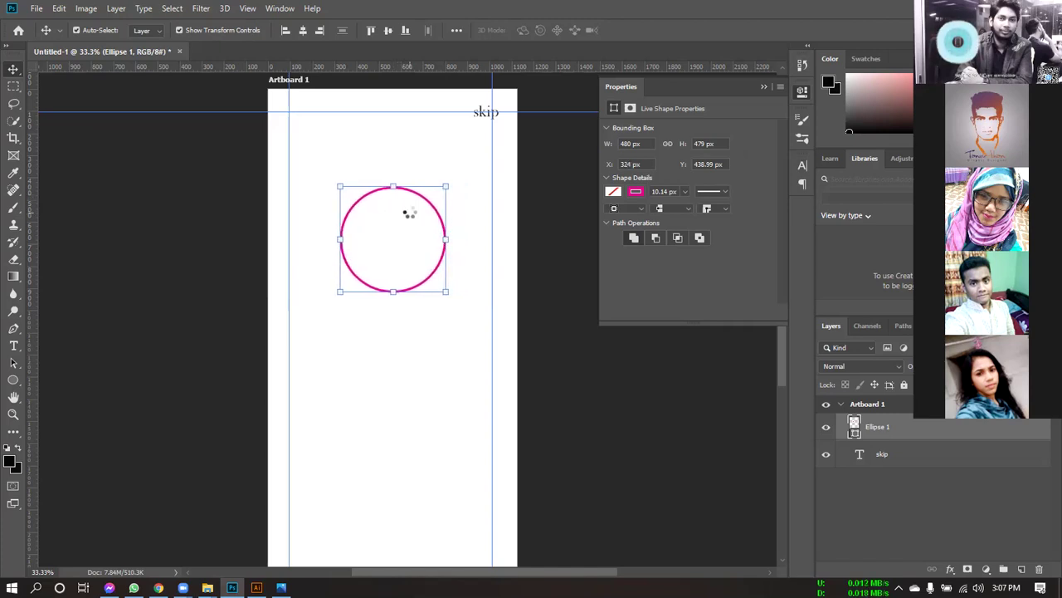
{"action": "key", "text": "Right"}
{"action": "key", "text": "Right"}
{"action": "key", "text": "Right"}
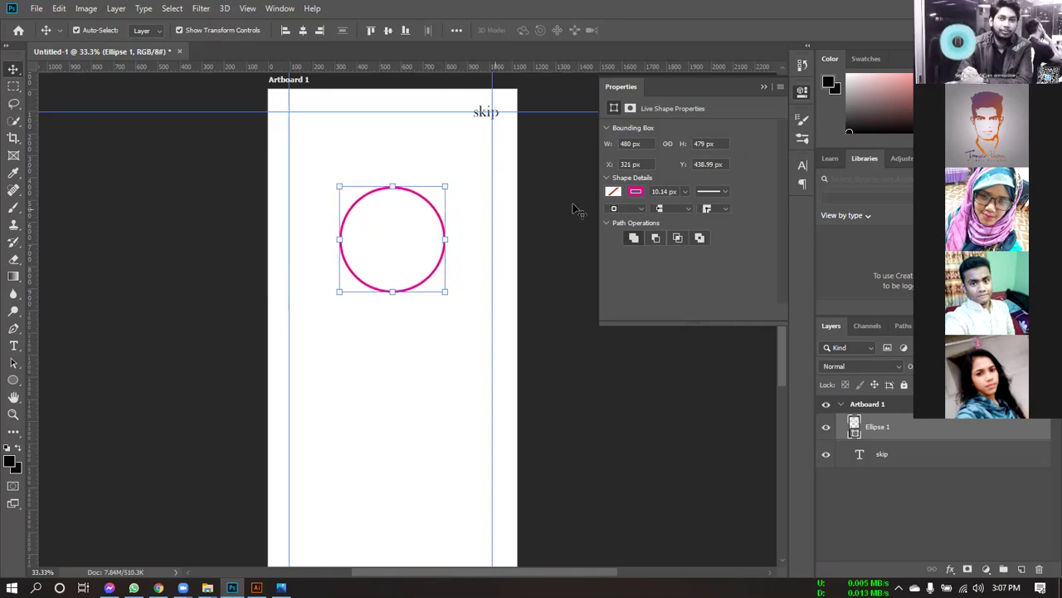
Step: Give the circle's stroke the orange-yellow-orange linear gradient preset and shift its yellow color stop slightly toward the start
{"action": "left_click", "coordinate": [634, 192]}
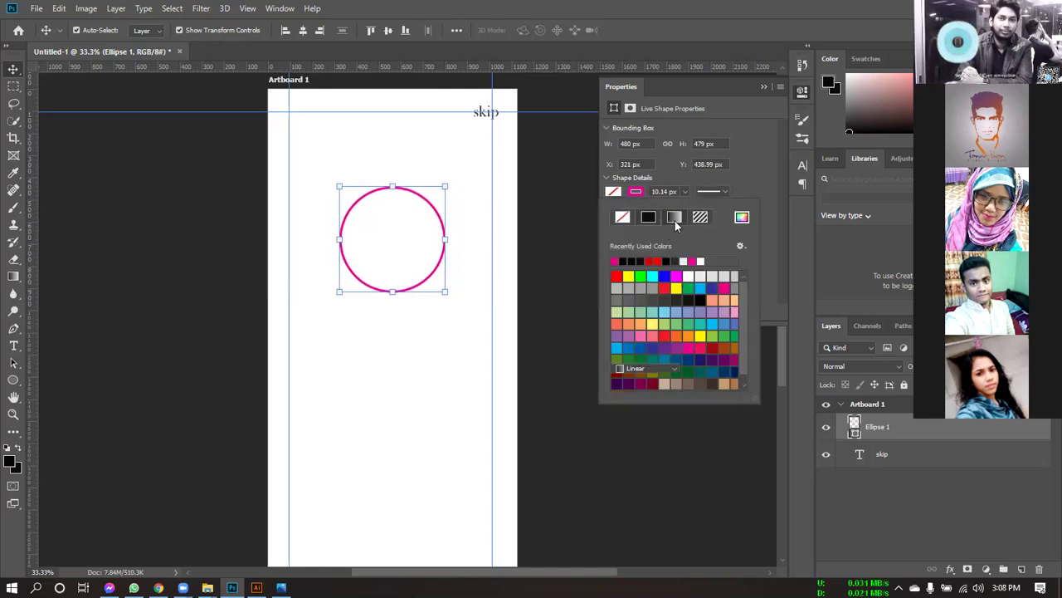
{"action": "left_click", "coordinate": [674, 219]}
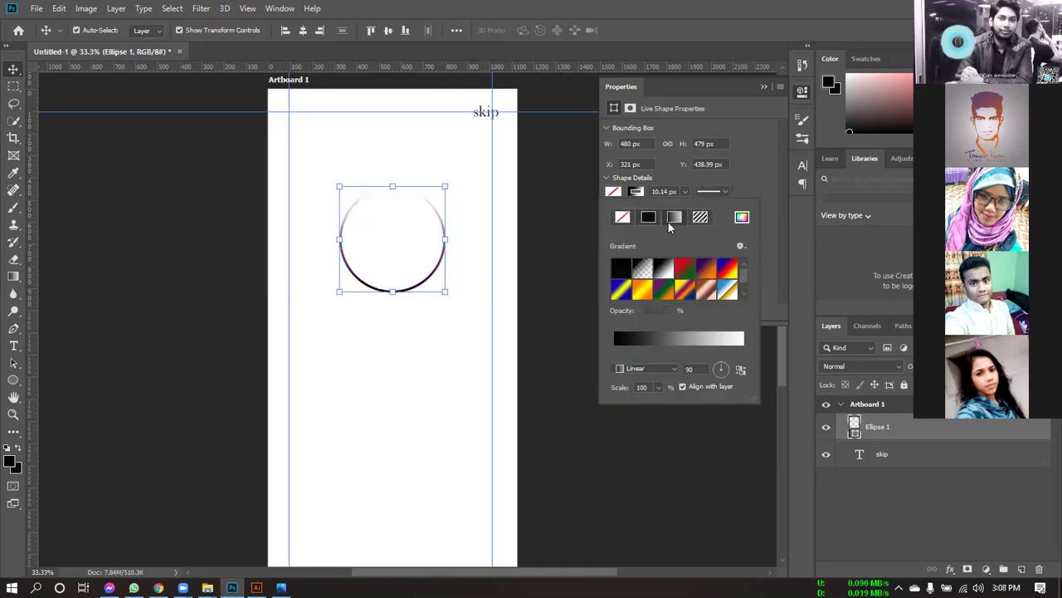
{"action": "left_click", "coordinate": [642, 295]}
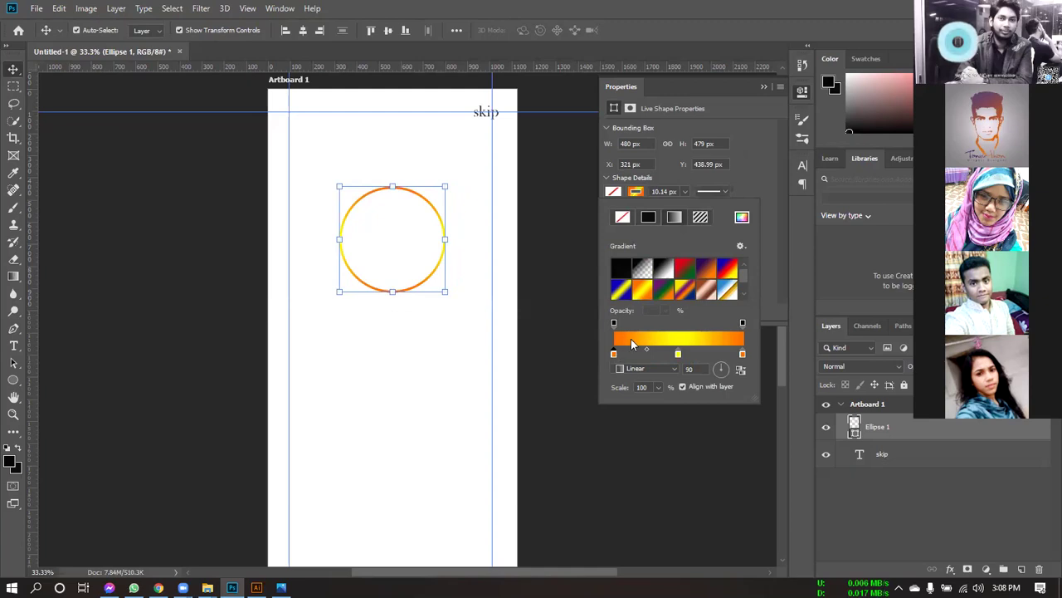
{"action": "left_click", "coordinate": [675, 355]}
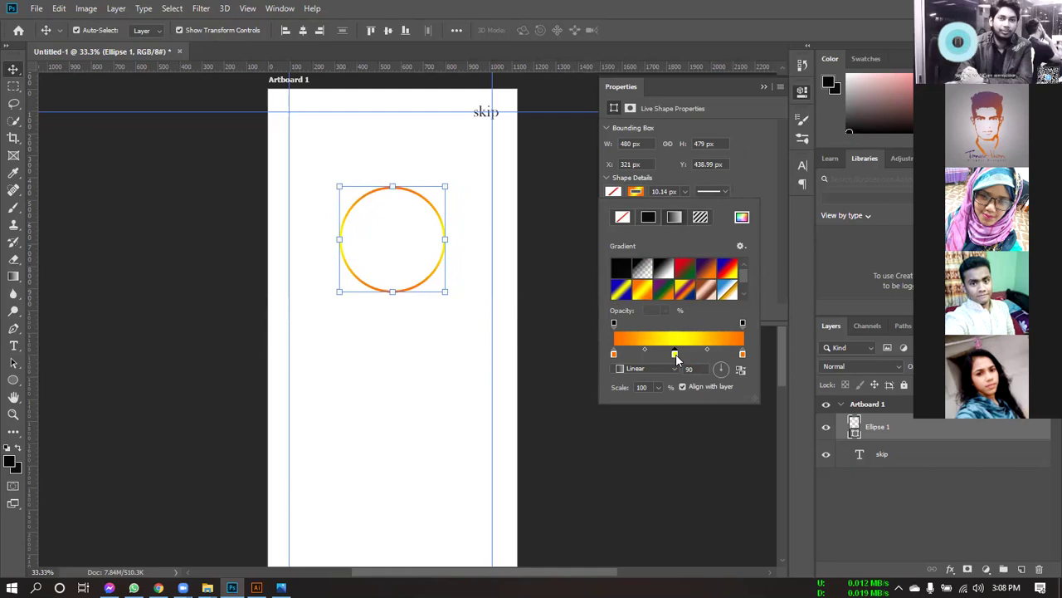
Step: Change the middle color stop of the ellipse's stroke gradient to green 00ff0c
{"action": "double_click", "coordinate": [676, 355]}
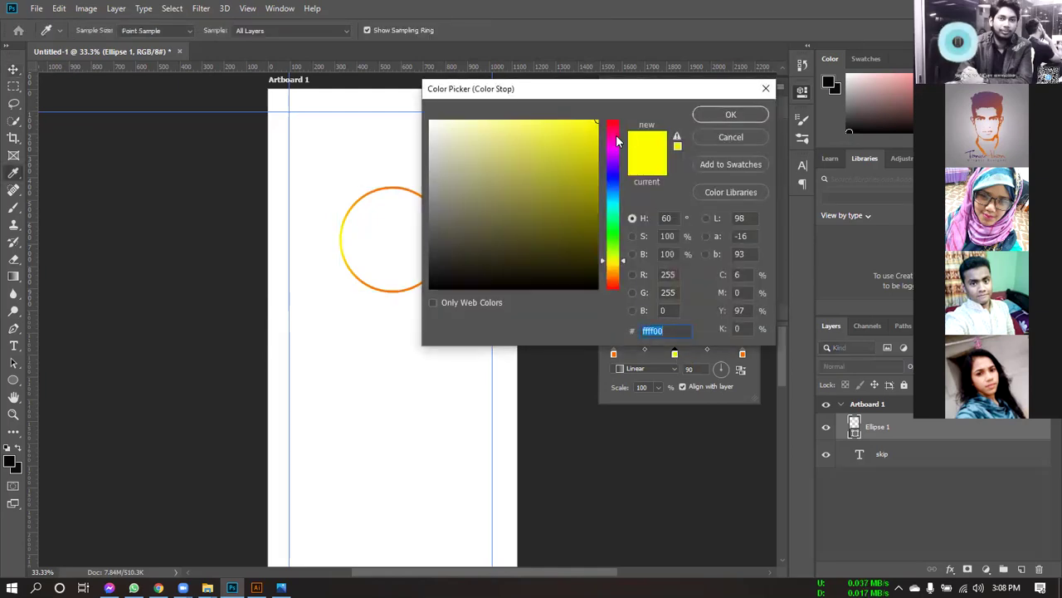
{"action": "left_click", "coordinate": [616, 232]}
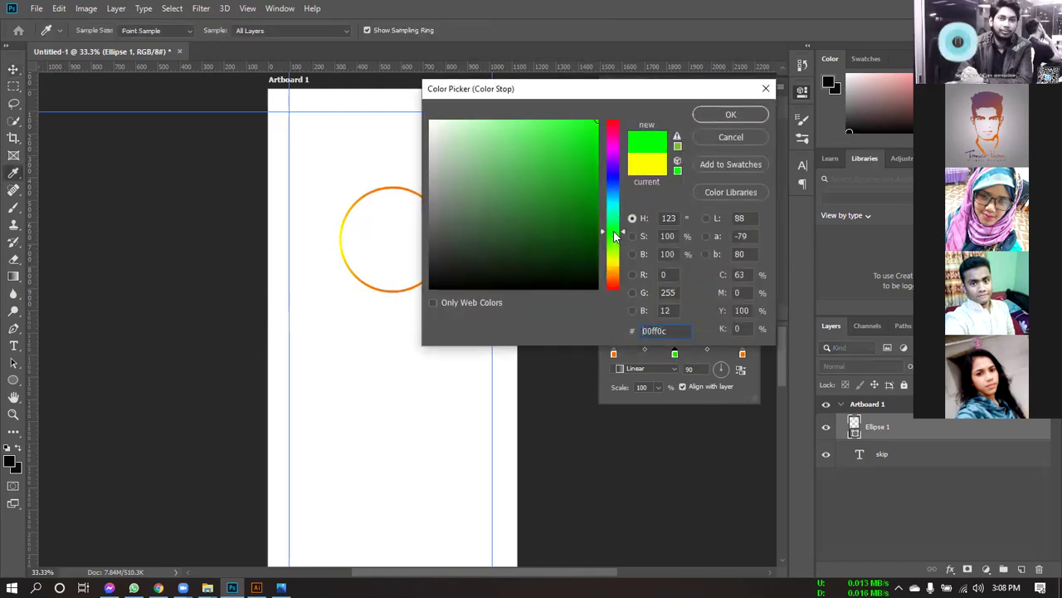
{"action": "left_click", "coordinate": [748, 115]}
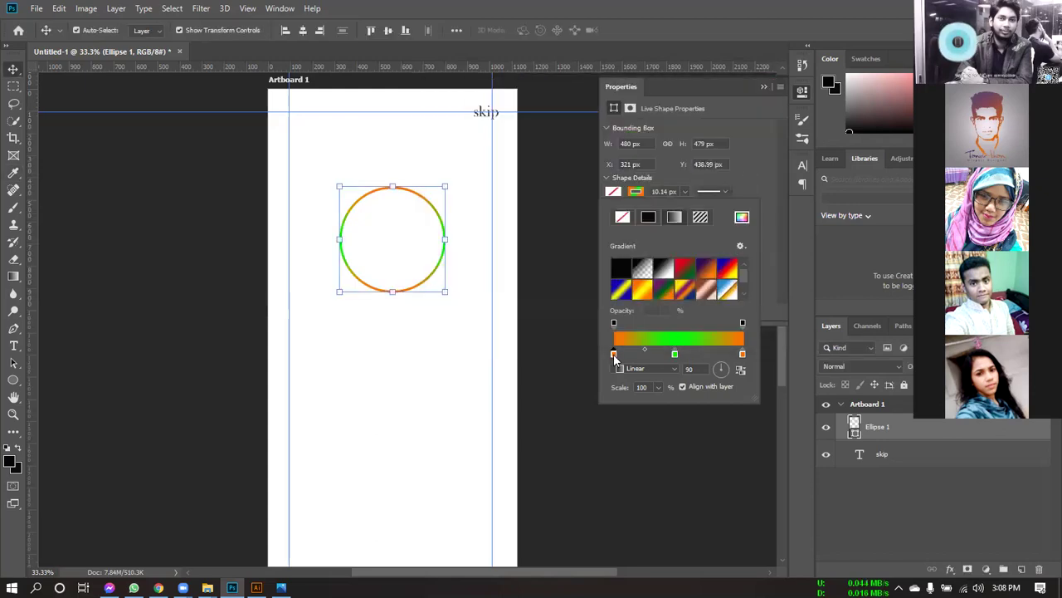
Step: Change the starting color stop of the ellipse's stroke gradient from orange to red
{"action": "double_click", "coordinate": [614, 355]}
{"action": "left_click", "coordinate": [614, 286]}
{"action": "left_click", "coordinate": [613, 286]}
{"action": "left_click", "coordinate": [705, 115]}
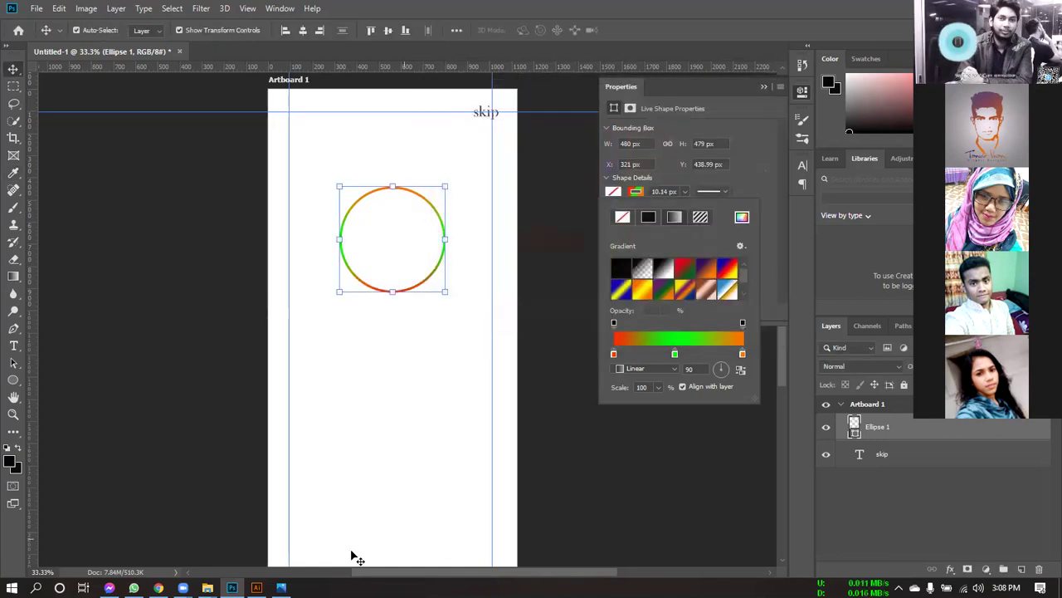
{"action": "left_click", "coordinate": [281, 586]}
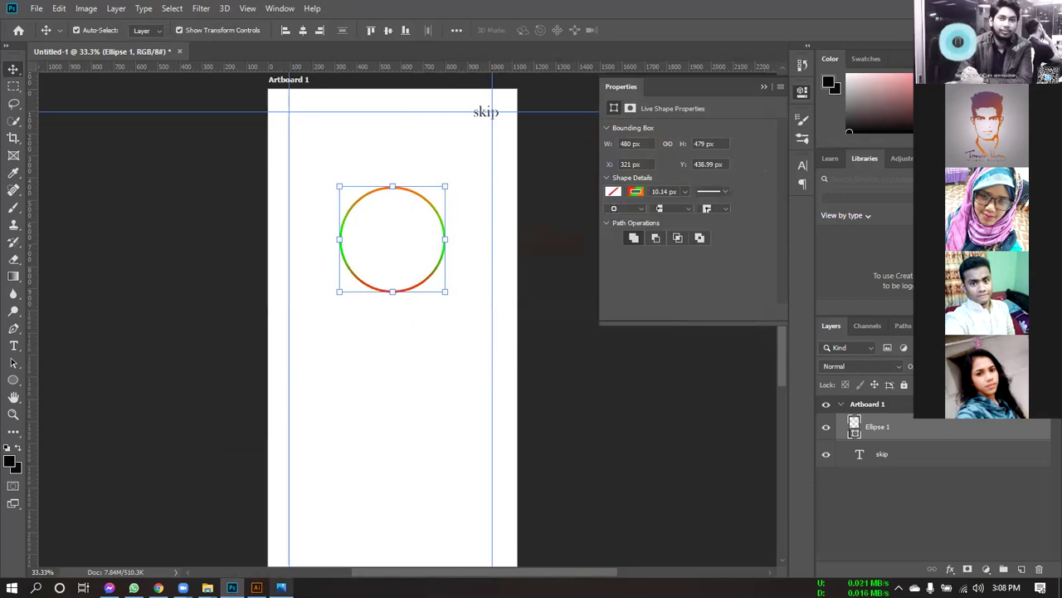
{"action": "key", "text": "alt+Tab"}
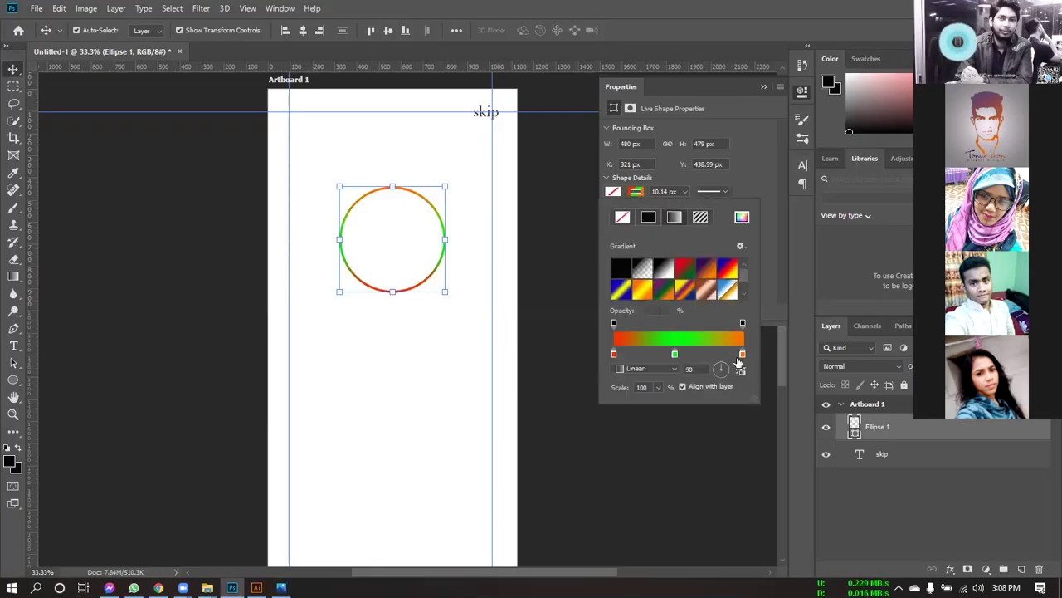
Step: Change the ending color stop of the ellipse's stroke gradient to yellow ffe400 and deselect the ellipse
{"action": "double_click", "coordinate": [743, 355]}
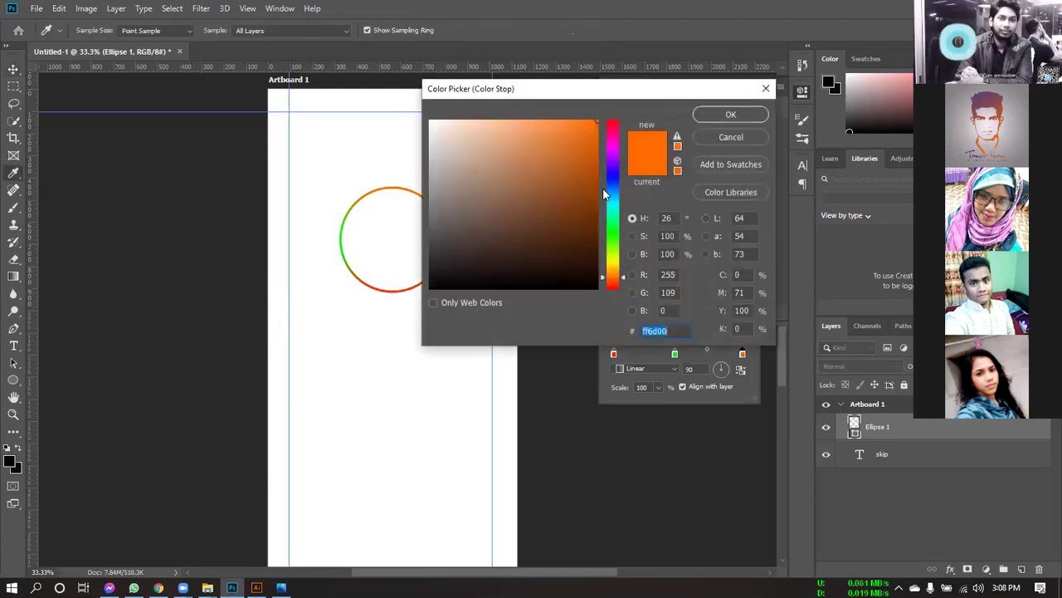
{"action": "left_click", "coordinate": [618, 264]}
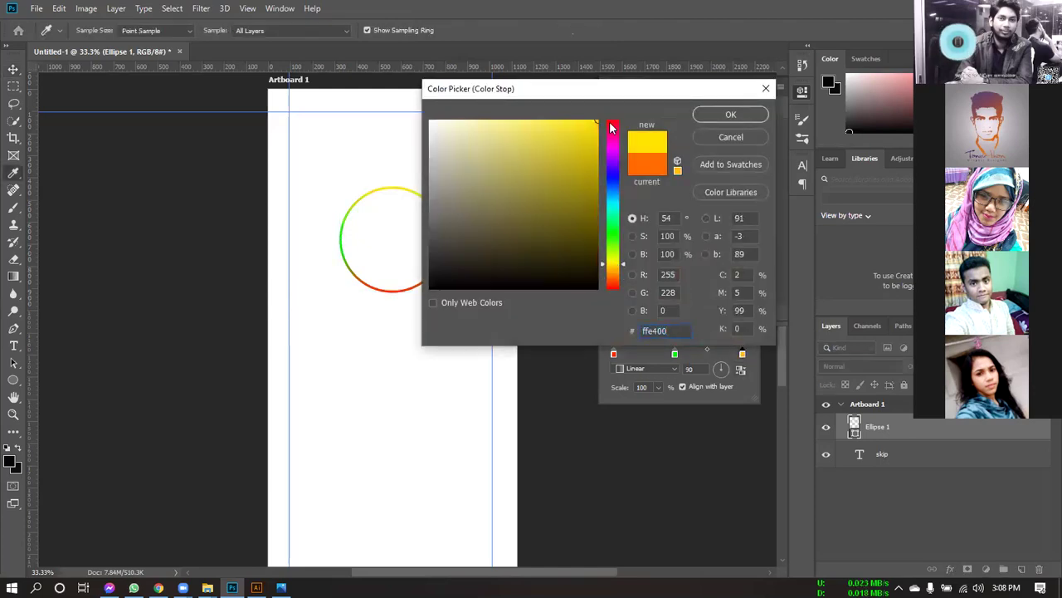
{"action": "left_click", "coordinate": [737, 116]}
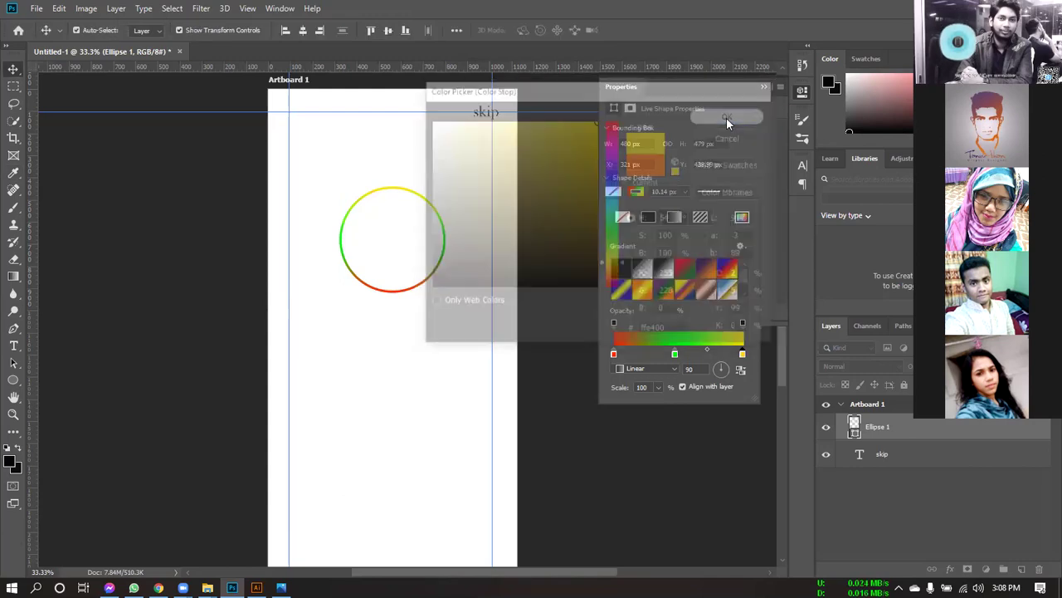
{"action": "left_click", "coordinate": [415, 377]}
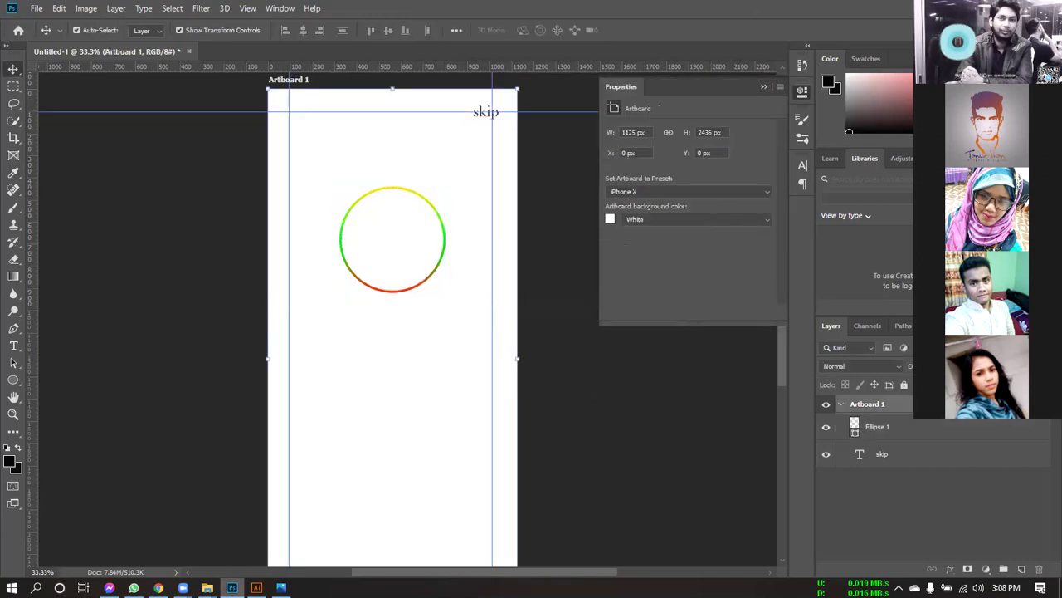
Step: Place the 1705004 image from the images & I-con folder in Downloads > Compressed onto the artboard over the gradient circle
{"action": "mouse_move", "coordinate": [281, 588]}
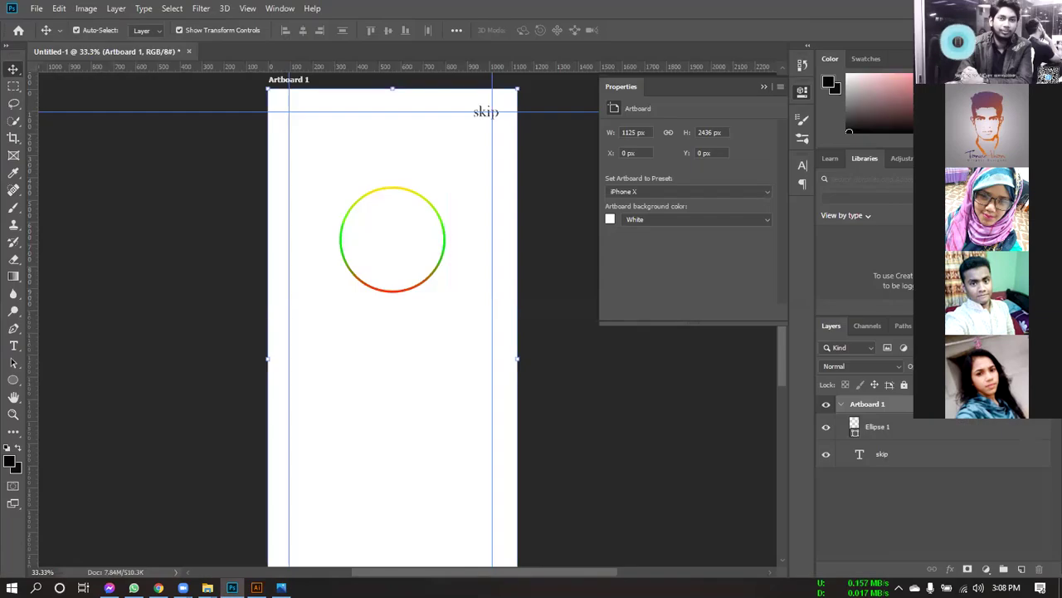
{"action": "key", "text": "super+d"}
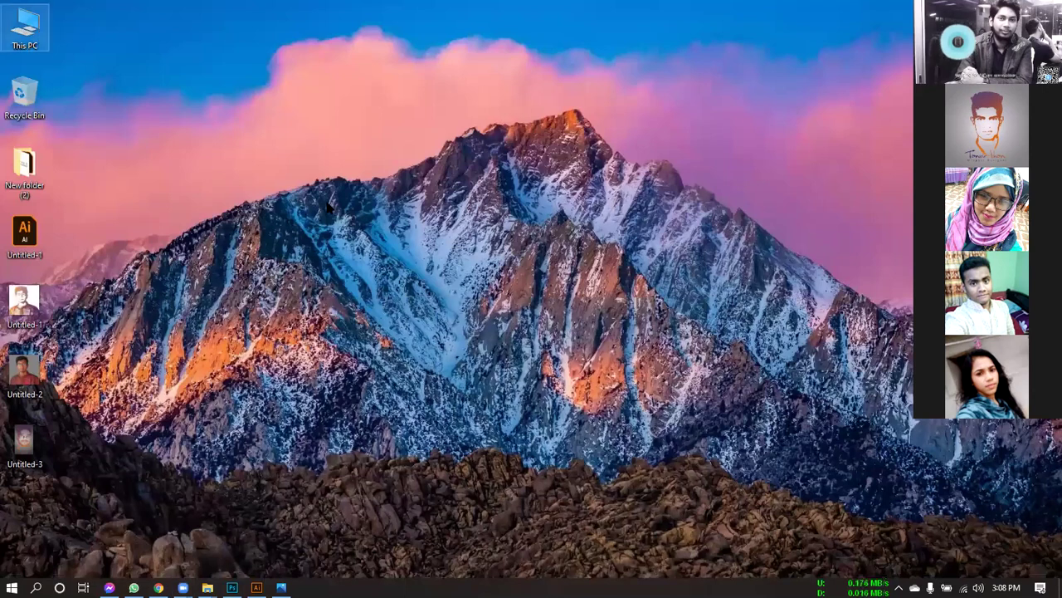
{"action": "key", "text": "Return"}
{"action": "double_click", "coordinate": [300, 288]}
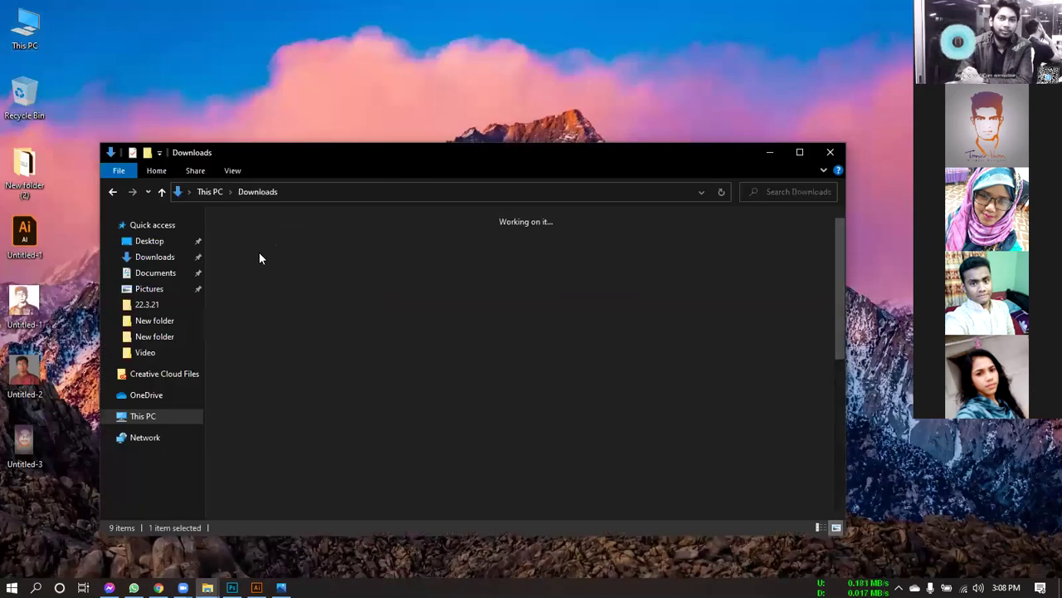
{"action": "double_click", "coordinate": [336, 267]}
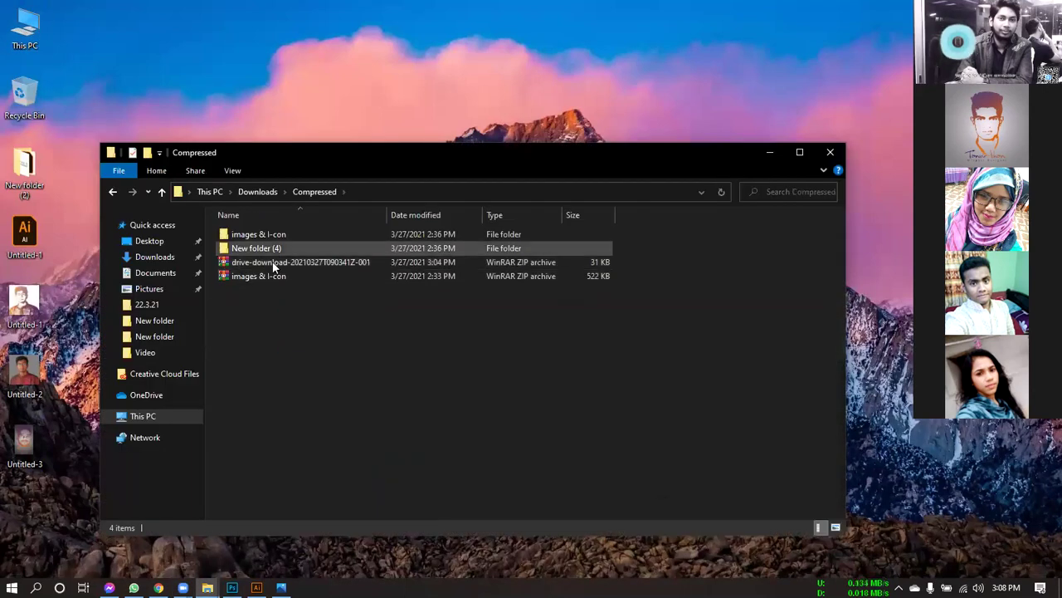
{"action": "double_click", "coordinate": [268, 236]}
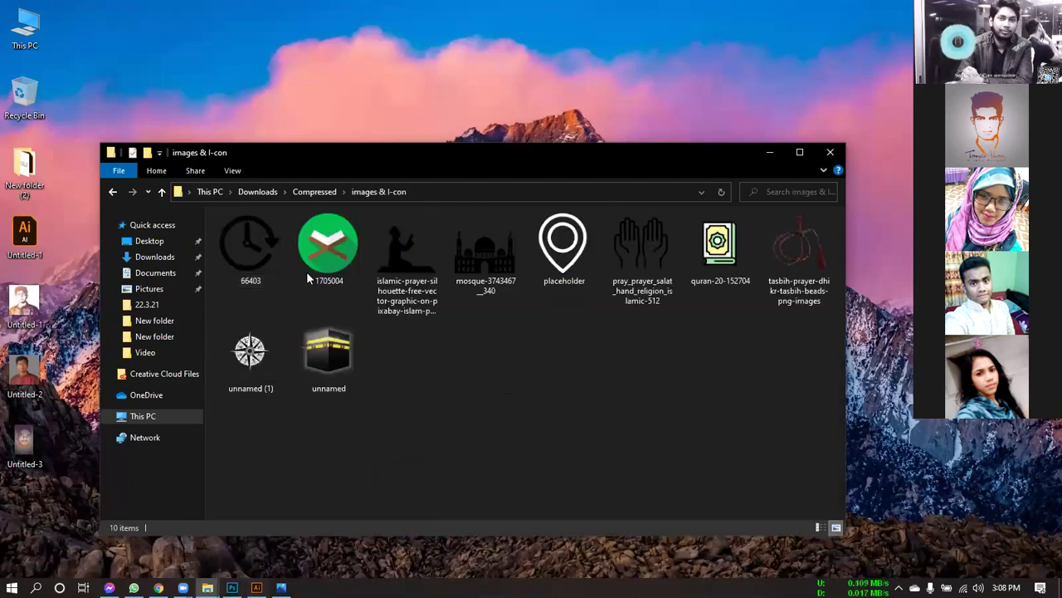
{"action": "left_click_drag", "start_coordinate": [323, 258], "coordinate": [381, 239]}
{"action": "left_click_drag", "start_coordinate": [396, 306], "coordinate": [399, 220]}
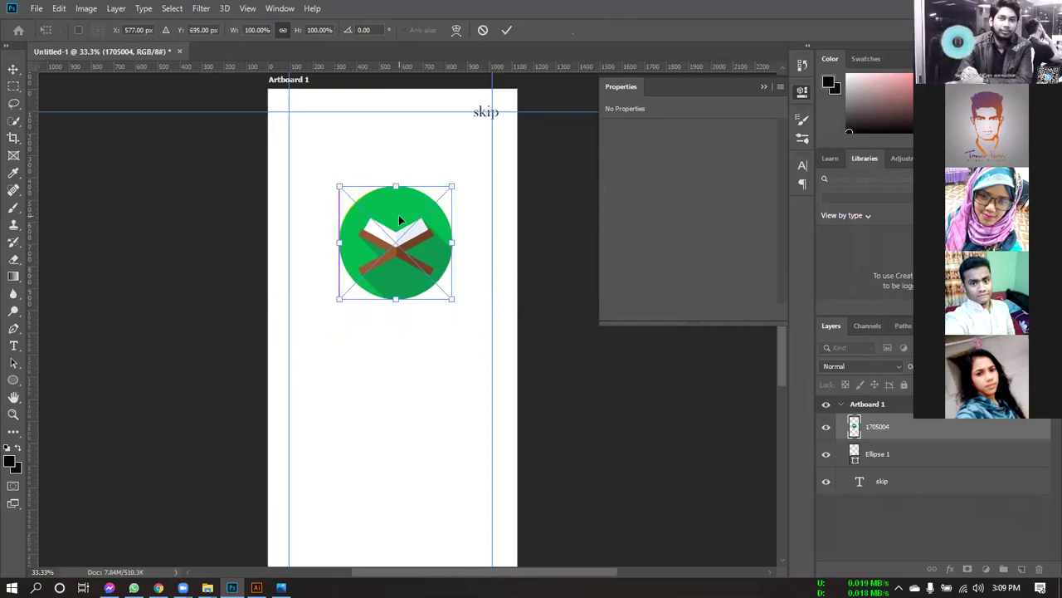
Step: Switch to the Background Eraser, collapse the layer properties, and rasterize the placed 1705004 smart object
{"action": "right_click", "coordinate": [15, 264]}
{"action": "left_click", "coordinate": [67, 279]}
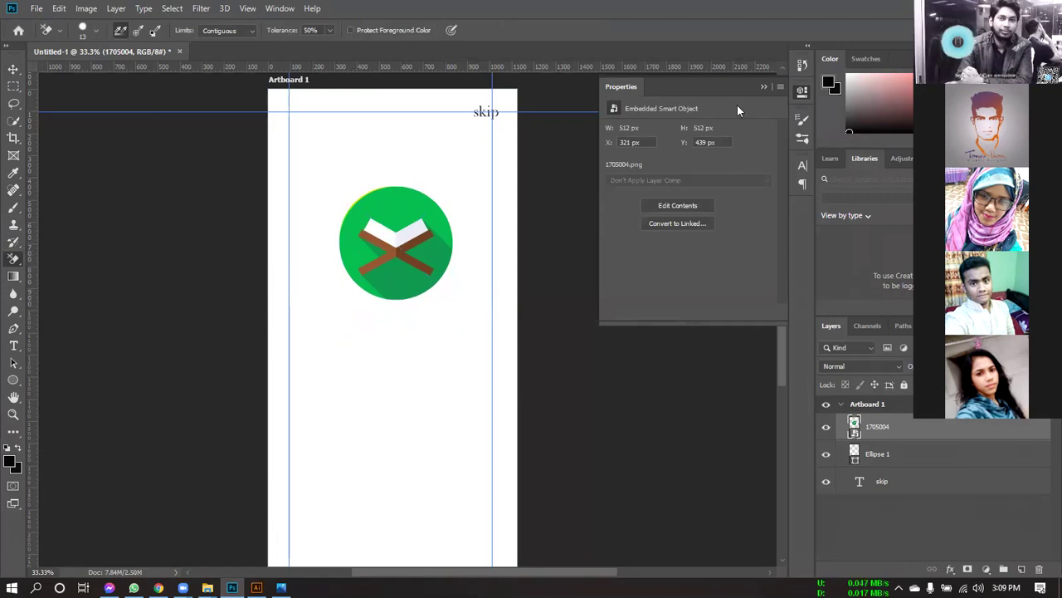
{"action": "left_click", "coordinate": [765, 87]}
{"action": "left_click", "coordinate": [690, 330]}
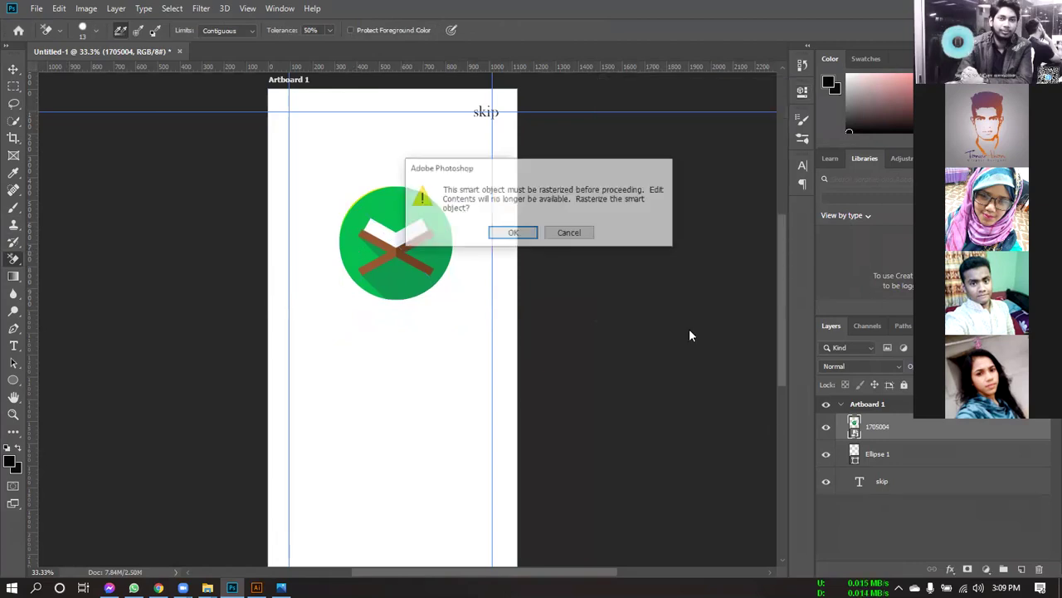
{"action": "left_click", "coordinate": [515, 234]}
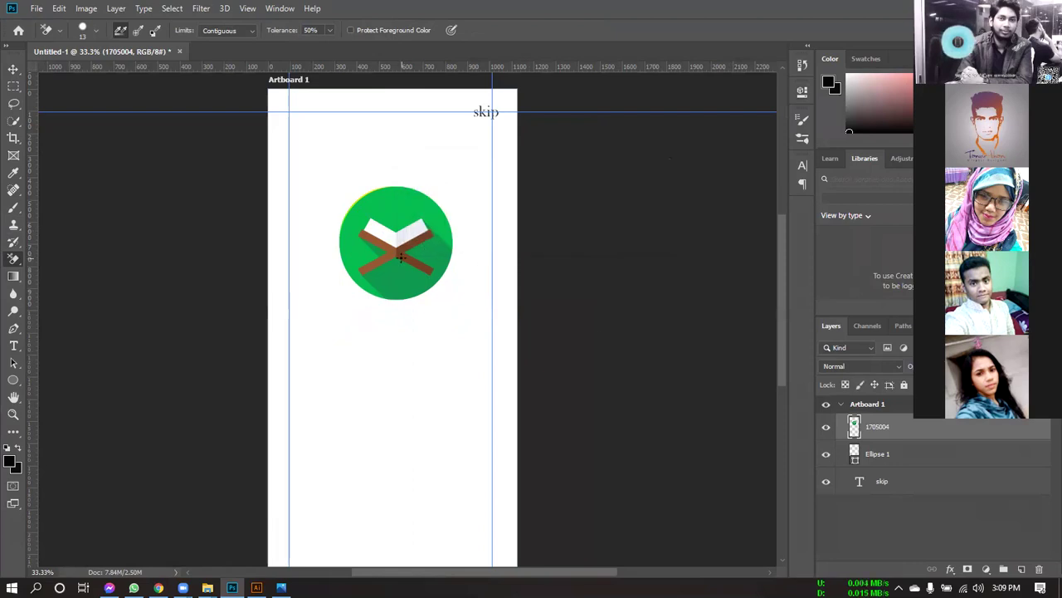
Step: Try erasing the green at the icon's edge with a 200 px Background Eraser, undo it, and reduce the brush to 125 px
{"action": "key", "text": "bracketright"}
{"action": "key", "text": "bracketright"}
{"action": "key", "text": "bracketright"}
{"action": "key", "text": "bracketright"}
{"action": "key", "text": "bracketright"}
{"action": "key", "text": "bracketright"}
{"action": "key", "text": "bracketright"}
{"action": "key", "text": "bracketright"}
{"action": "key", "text": "bracketleft"}
{"action": "key", "text": "bracketleft"}
{"action": "key", "text": "bracketleft"}
{"action": "key", "text": "bracketleft"}
{"action": "key", "text": "bracketleft"}
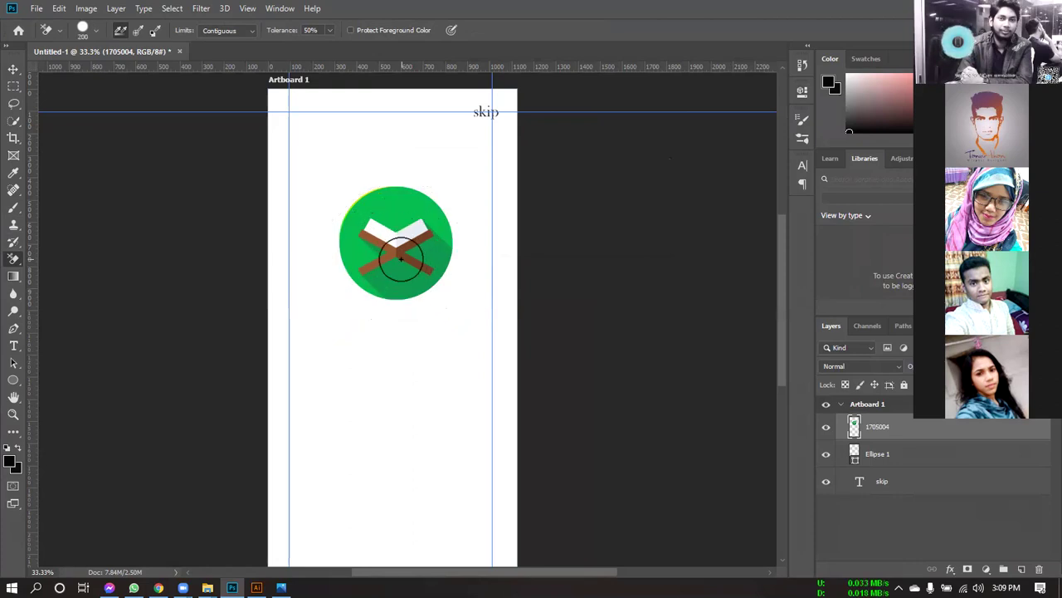
{"action": "mouse_move", "coordinate": [441, 244]}
{"action": "left_mouse_down"}
{"action": "mouse_move", "coordinate": [449, 252]}
{"action": "mouse_move", "coordinate": [455, 220]}
{"action": "left_mouse_up"}
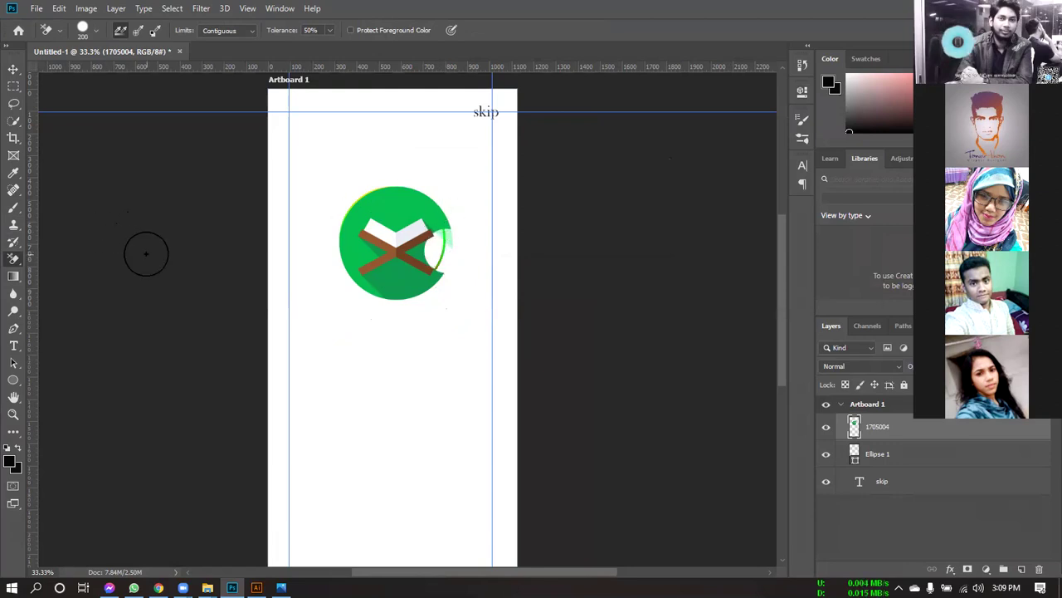
{"action": "key", "text": "ctrl+z"}
{"action": "key", "text": "bracketleft"}
{"action": "key", "text": "bracketleft"}
{"action": "key", "text": "bracketleft"}
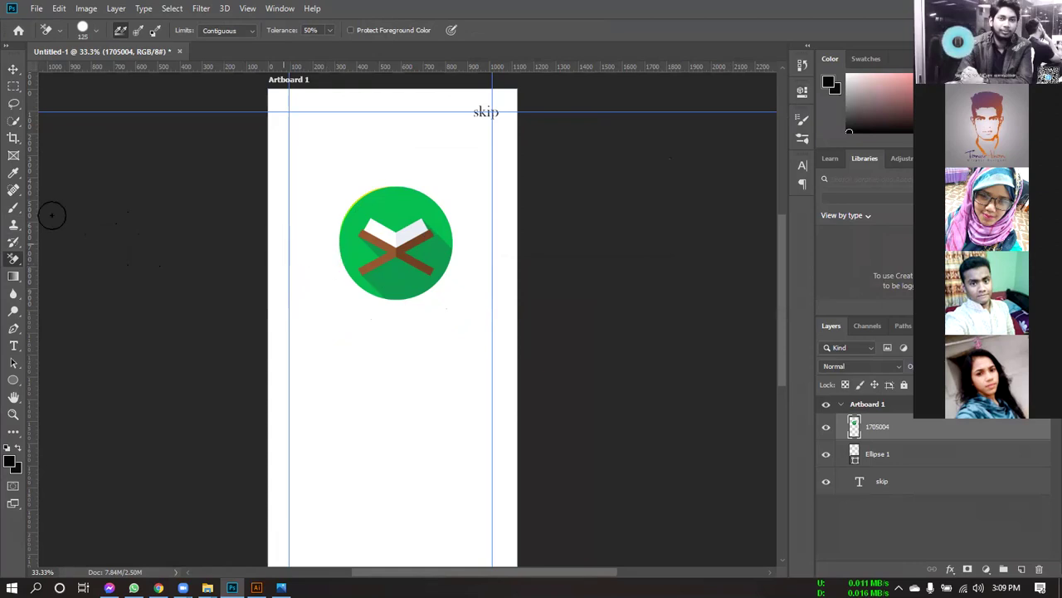
Step: Try removing the icon's light and dark green background areas with the Magic Eraser at tolerance 32
{"action": "right_click", "coordinate": [13, 258]}
{"action": "left_click", "coordinate": [57, 285]}
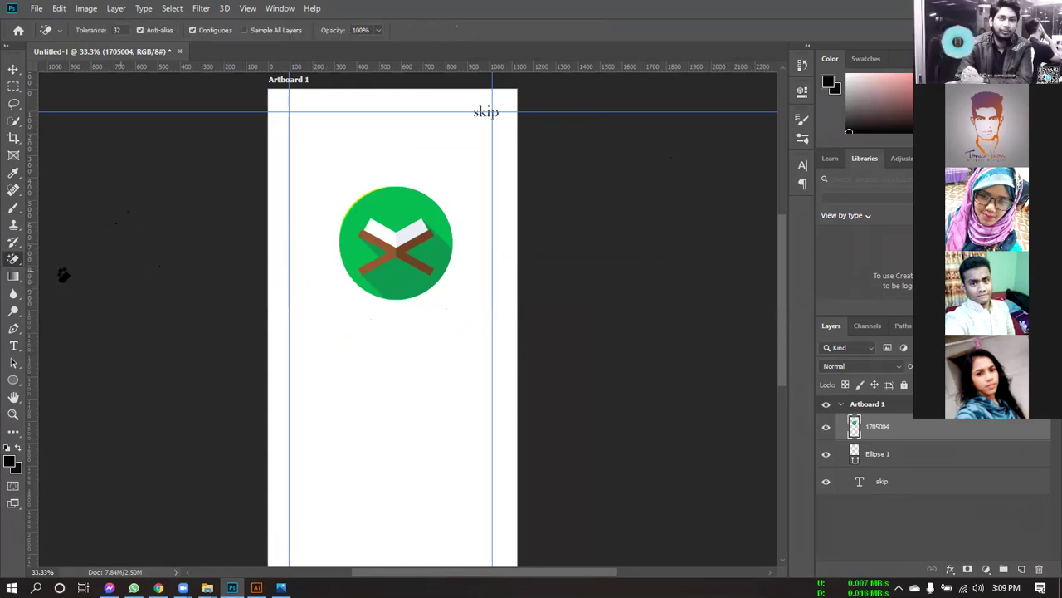
{"action": "left_click", "coordinate": [385, 207]}
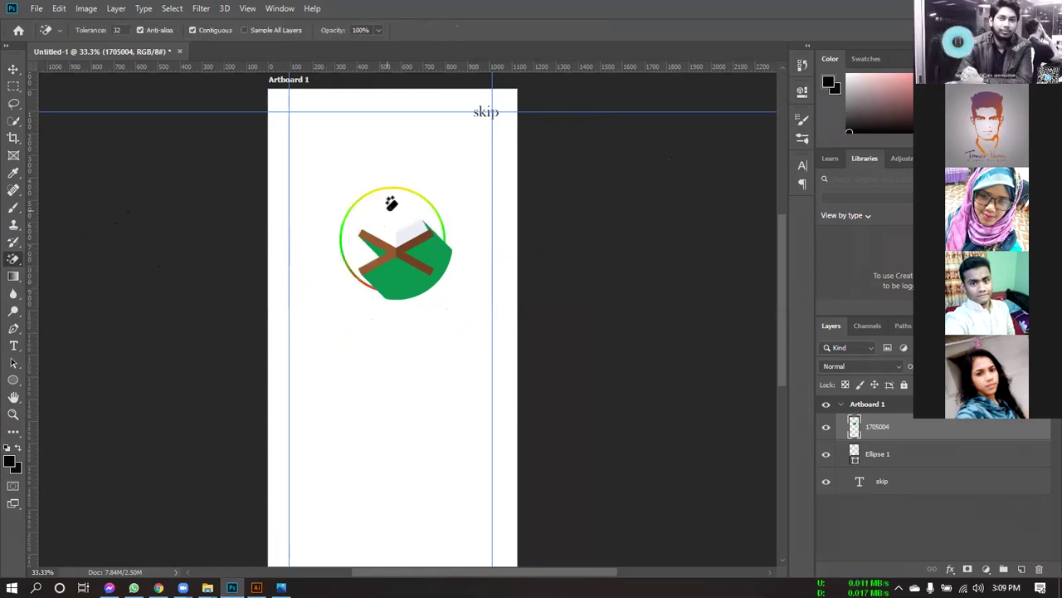
{"action": "left_click", "coordinate": [400, 276]}
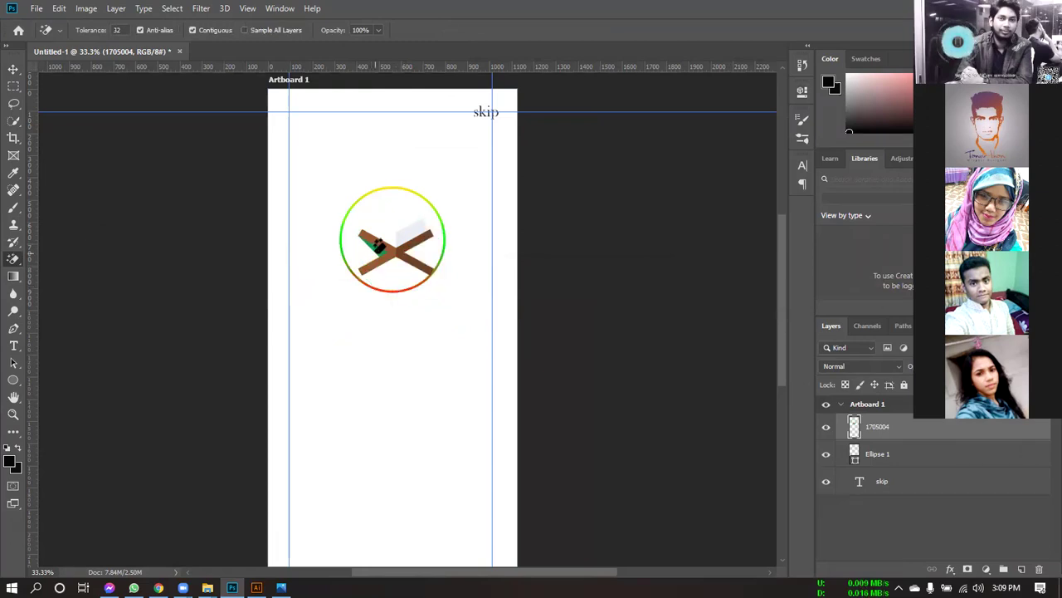
Step: Erase the remaining green triangle between the arms of the brown book stand
{"action": "key", "text": "ctrl+plus"}
{"action": "key", "text": "ctrl+plus"}
{"action": "key", "text": "ctrl+plus"}
{"action": "key", "text": "ctrl+plus"}
{"action": "key", "text": "ctrl+plus"}
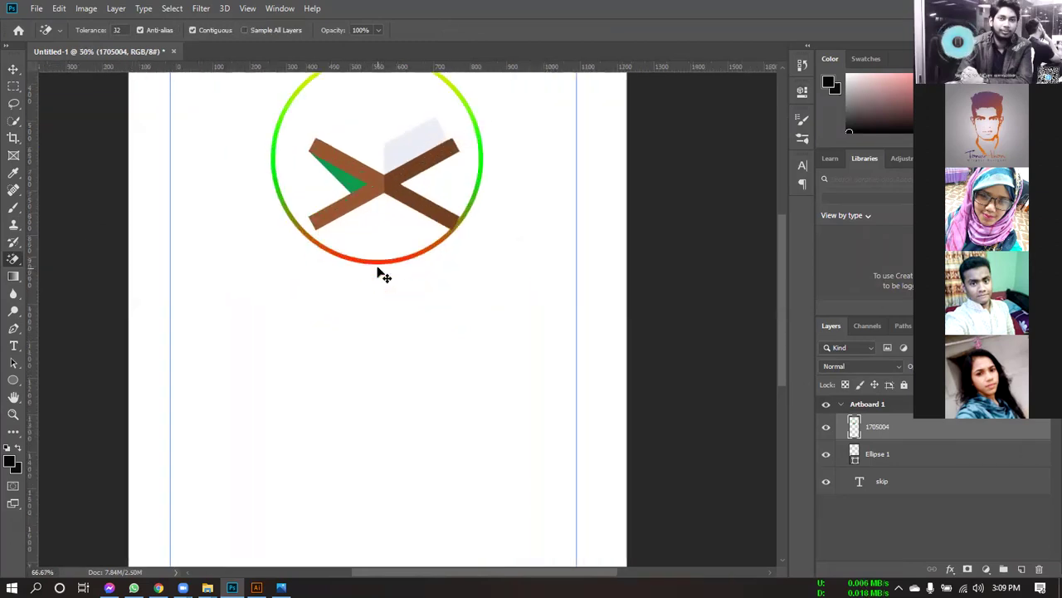
{"action": "left_click_drag", "start_coordinate": [368, 279], "coordinate": [506, 579]}
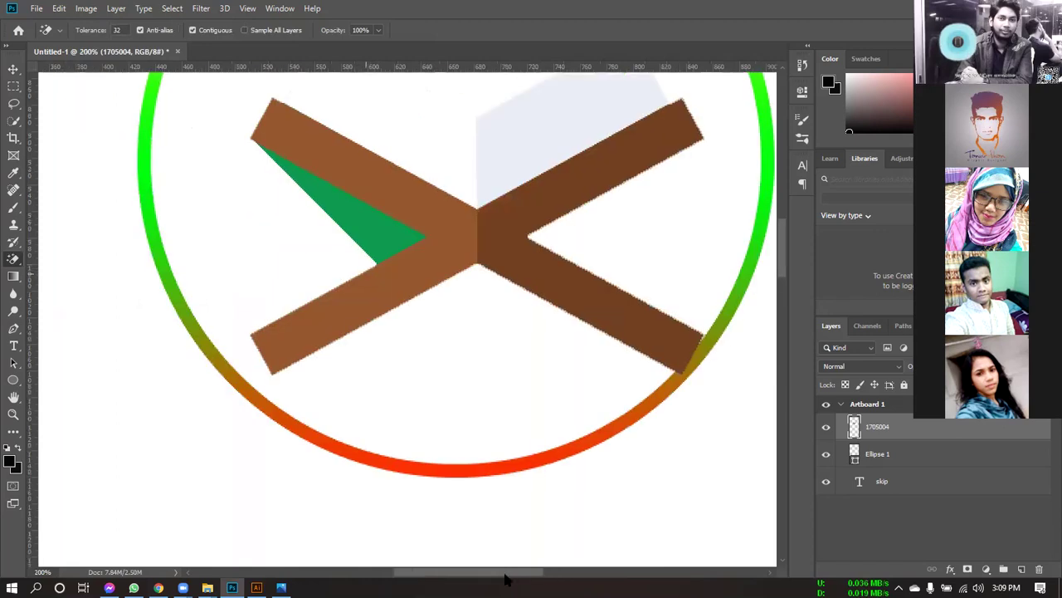
{"action": "left_click", "coordinate": [368, 241]}
{"action": "scroll", "coordinate": [490, 354], "scroll_direction": "down", "scroll_amount": 2}
{"action": "scroll", "coordinate": [491, 354], "scroll_direction": "up", "scroll_amount": 4}
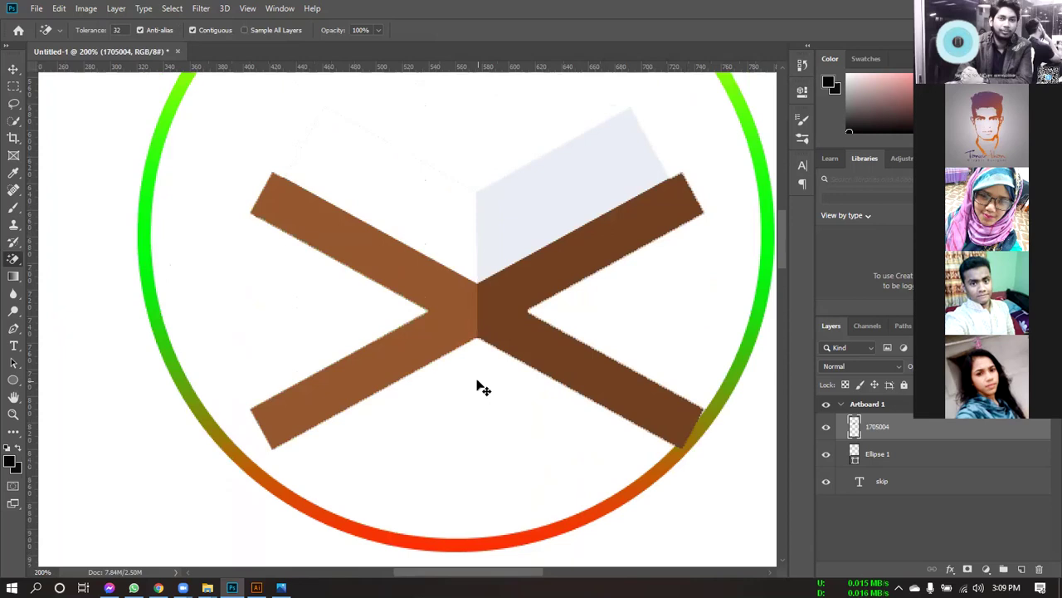
Step: Undo all the Magic Eraser removals to restore the icon's green background
{"action": "key", "text": "ctrl+z"}
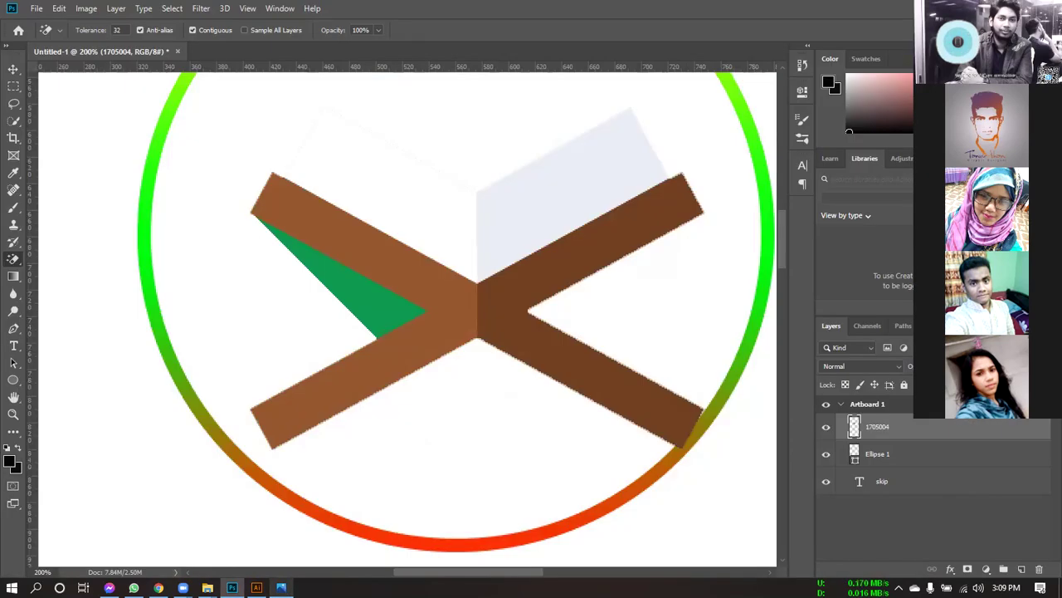
{"action": "key", "text": "ctrl+z"}
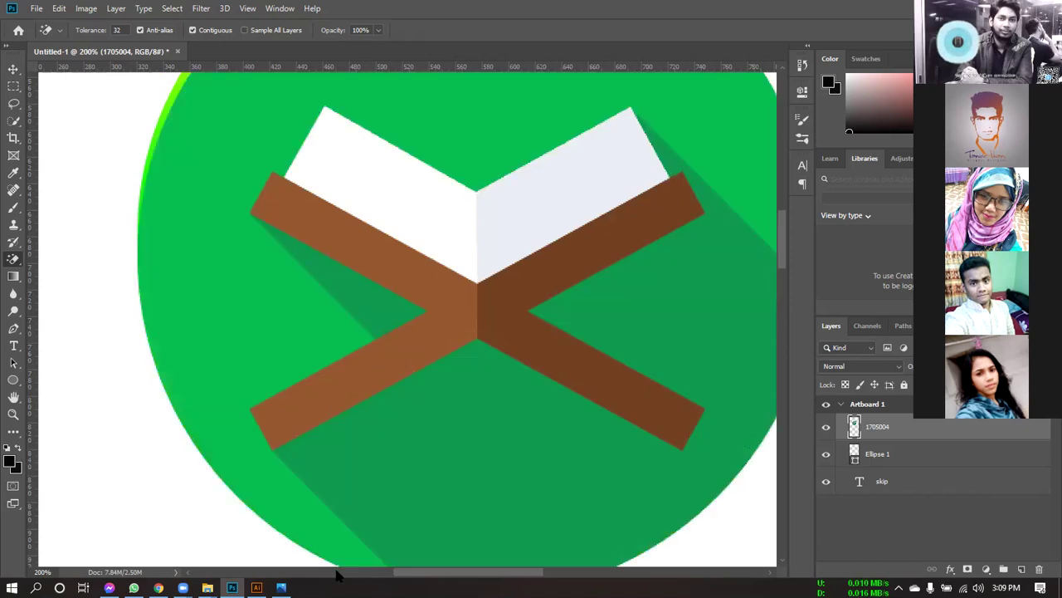
{"action": "key", "text": "ctrl+minus"}
{"action": "key", "text": "ctrl+minus"}
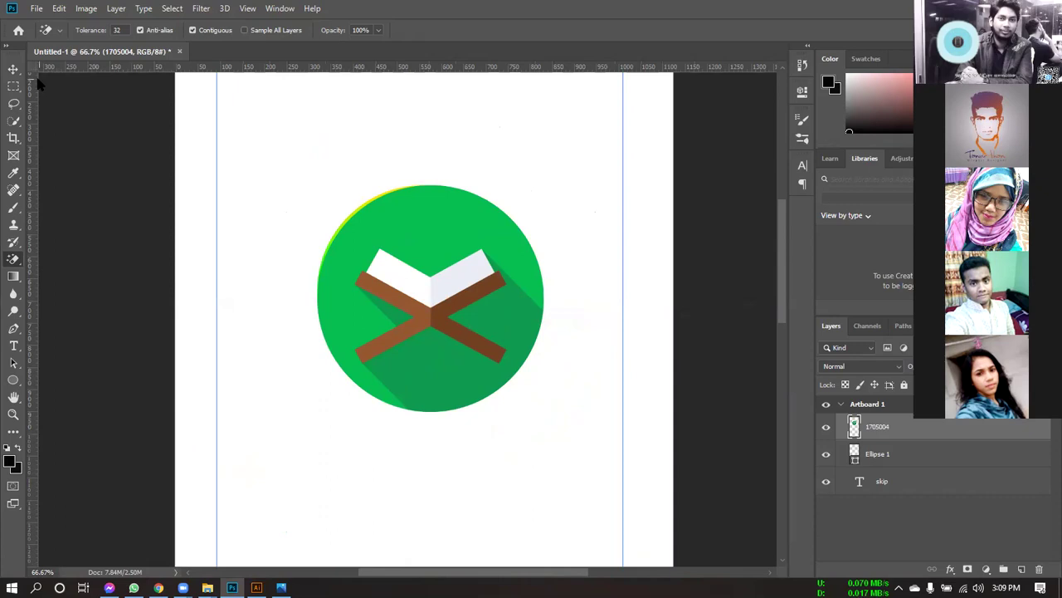
Step: Scale the Quran icon to 88.87% and centre it inside the gradient-stroked circle
{"action": "left_click", "coordinate": [13, 69]}
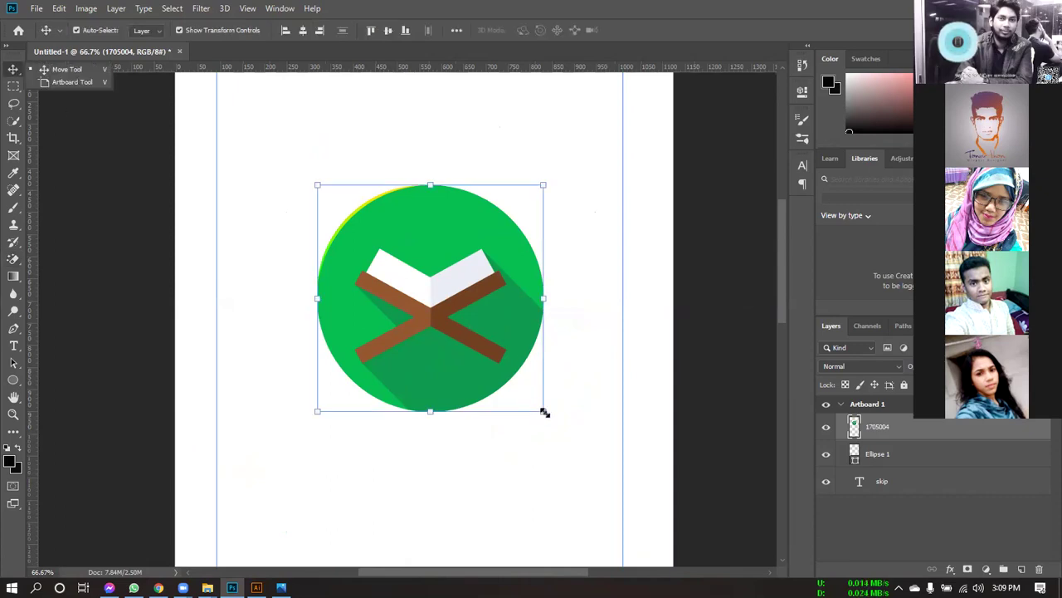
{"action": "left_click_drag", "start_coordinate": [544, 413], "coordinate": [525, 393]}
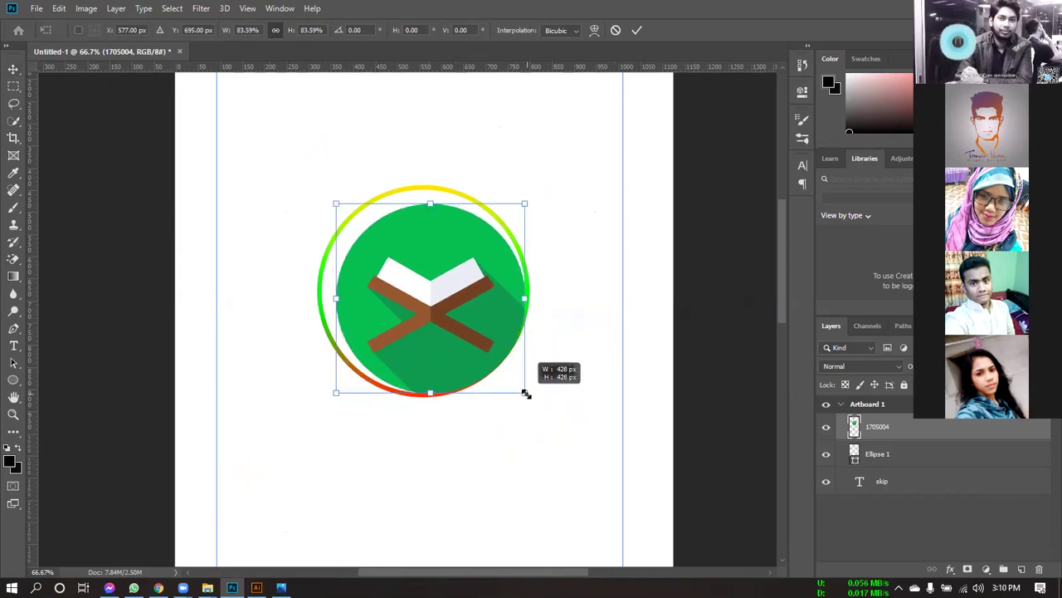
{"action": "left_click_drag", "start_coordinate": [435, 237], "coordinate": [440, 240]}
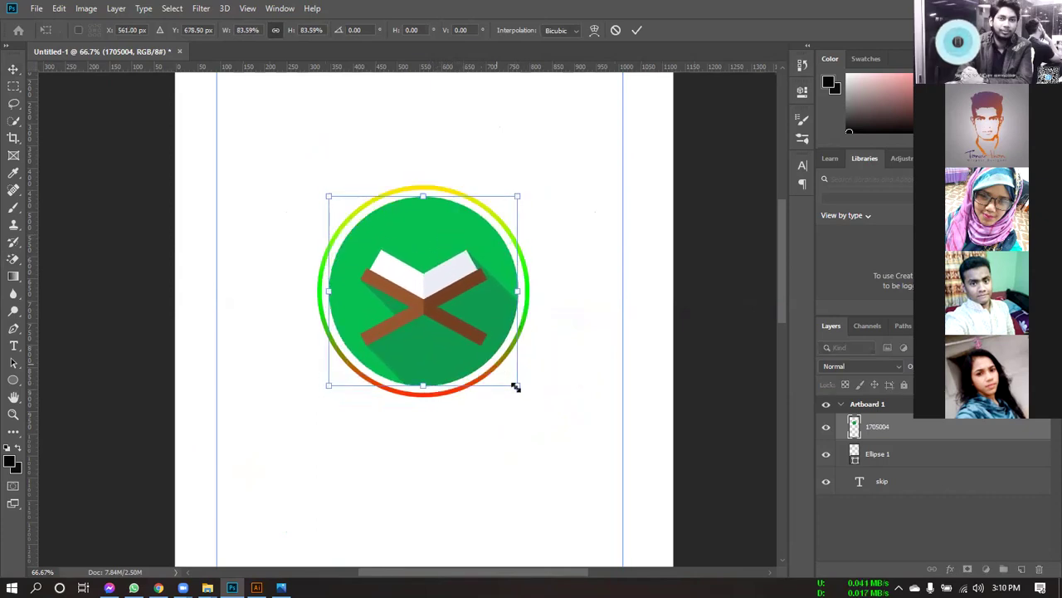
{"action": "left_click_drag", "start_coordinate": [521, 394], "coordinate": [521, 393]}
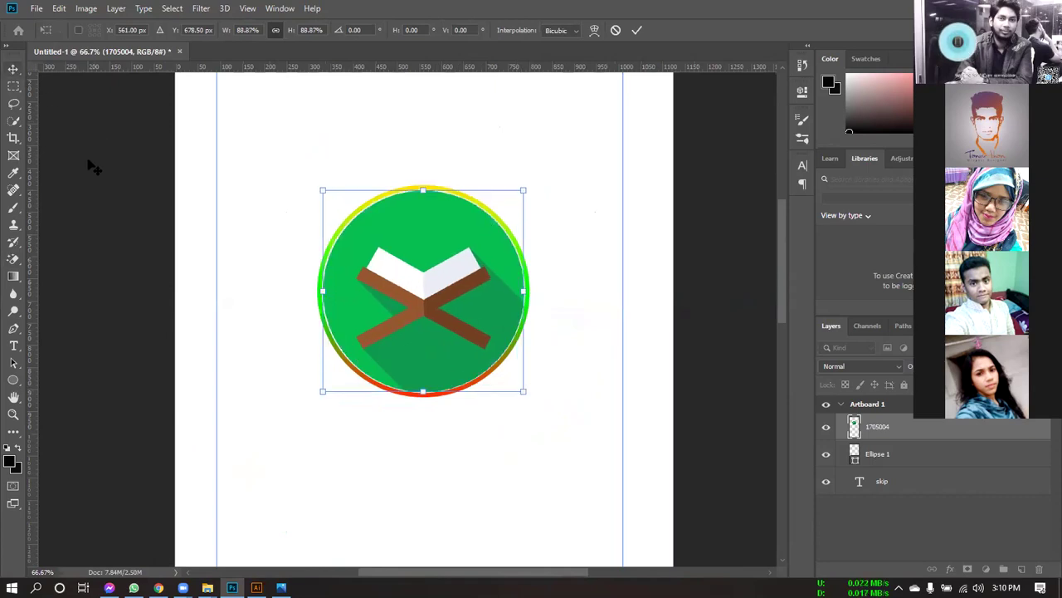
{"action": "key", "text": "Return"}
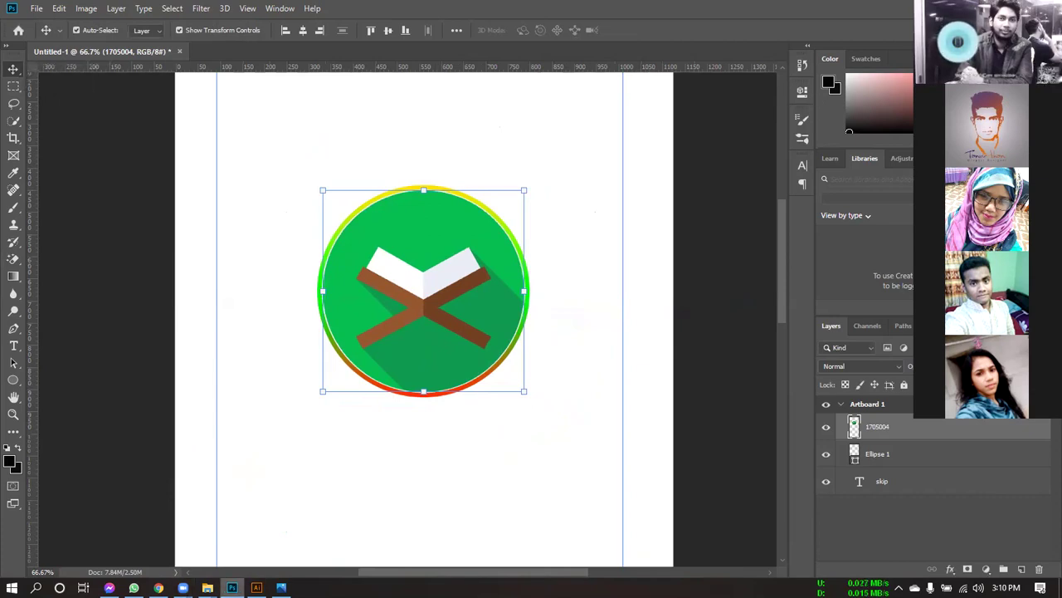
Step: Check the icon's blue in the reference mockup and try Replace Color on the icon with blue #3c4ceb as the selection color
{"action": "key", "text": "alt+Tab"}
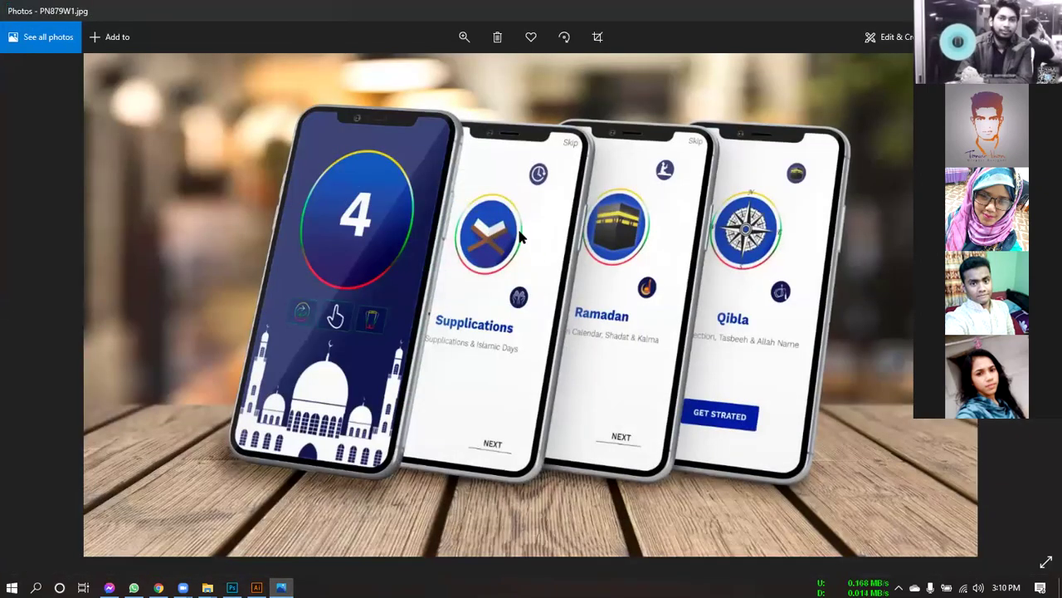
{"action": "key", "text": "alt+Tab"}
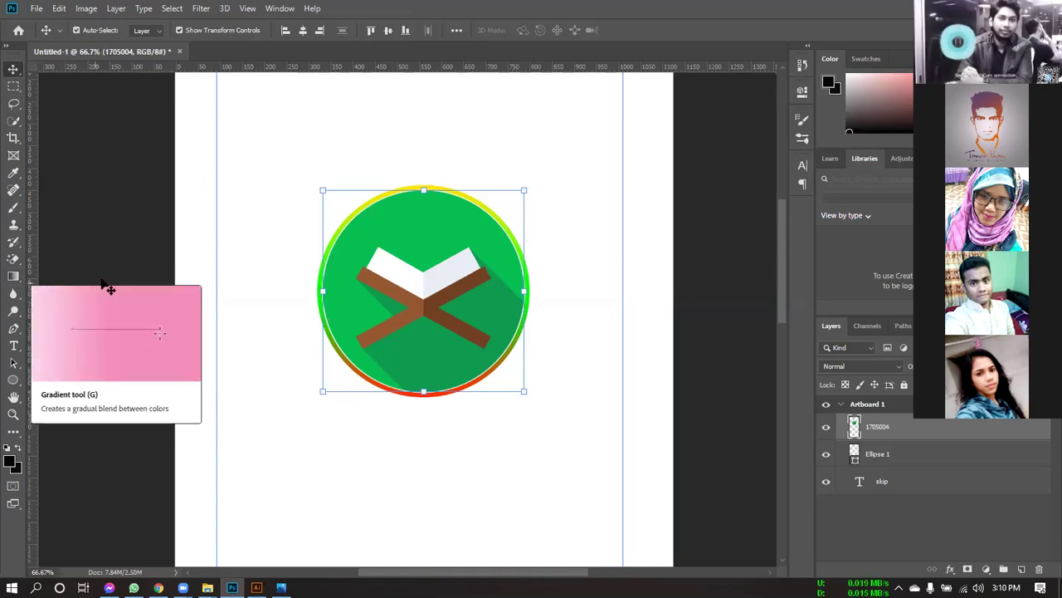
{"action": "left_click", "coordinate": [88, 9]}
{"action": "mouse_move", "coordinate": [100, 43]}
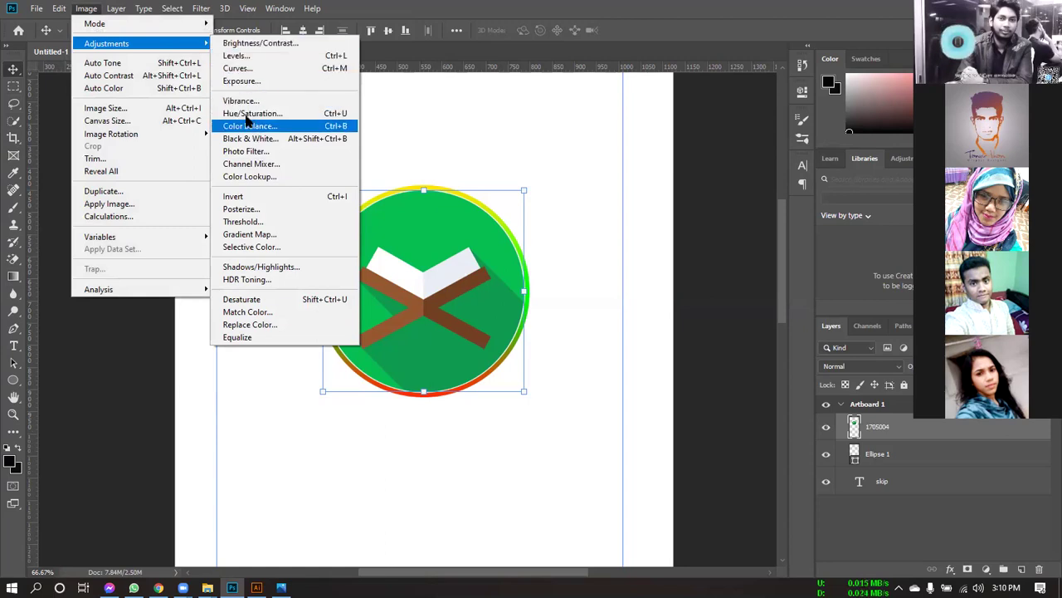
{"action": "left_click", "coordinate": [259, 326]}
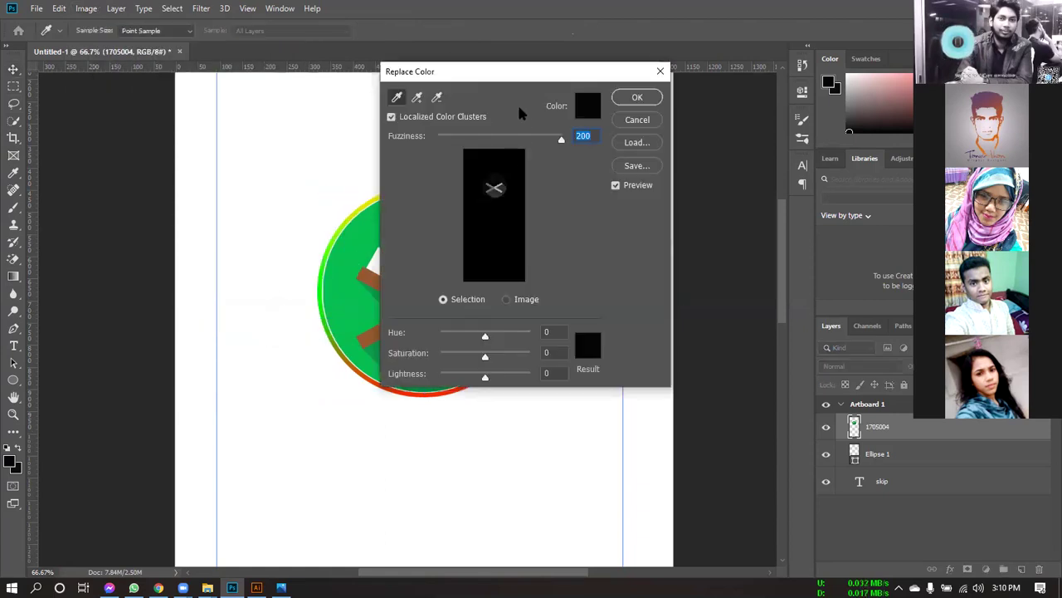
{"action": "left_click_drag", "start_coordinate": [519, 85], "coordinate": [727, 117]}
{"action": "left_click", "coordinate": [795, 137]}
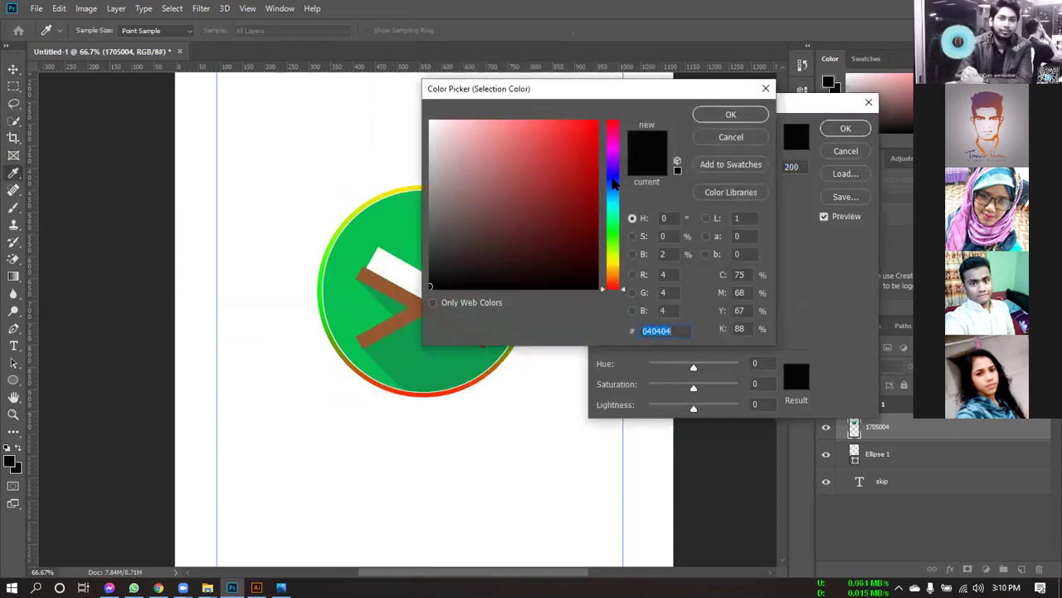
{"action": "left_click", "coordinate": [612, 179]}
{"action": "left_click", "coordinate": [555, 132]}
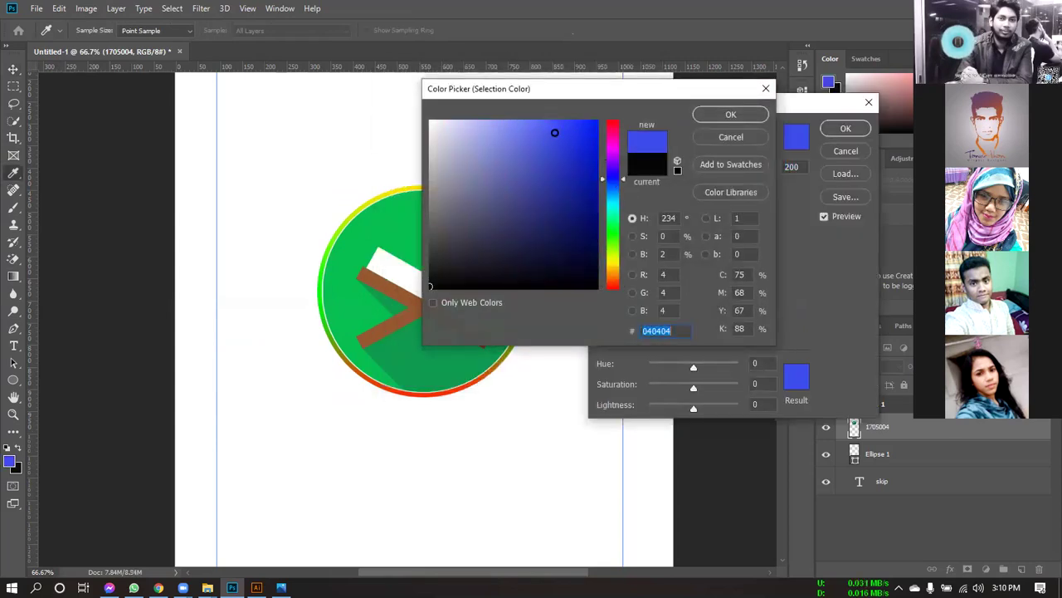
{"action": "left_click", "coordinate": [710, 114]}
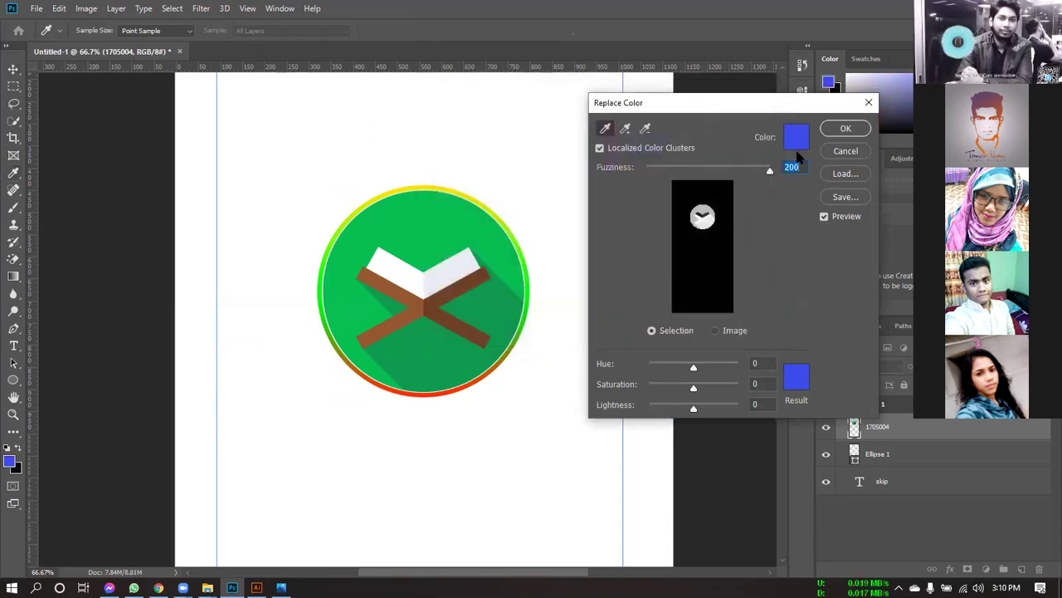
{"action": "left_click", "coordinate": [834, 130]}
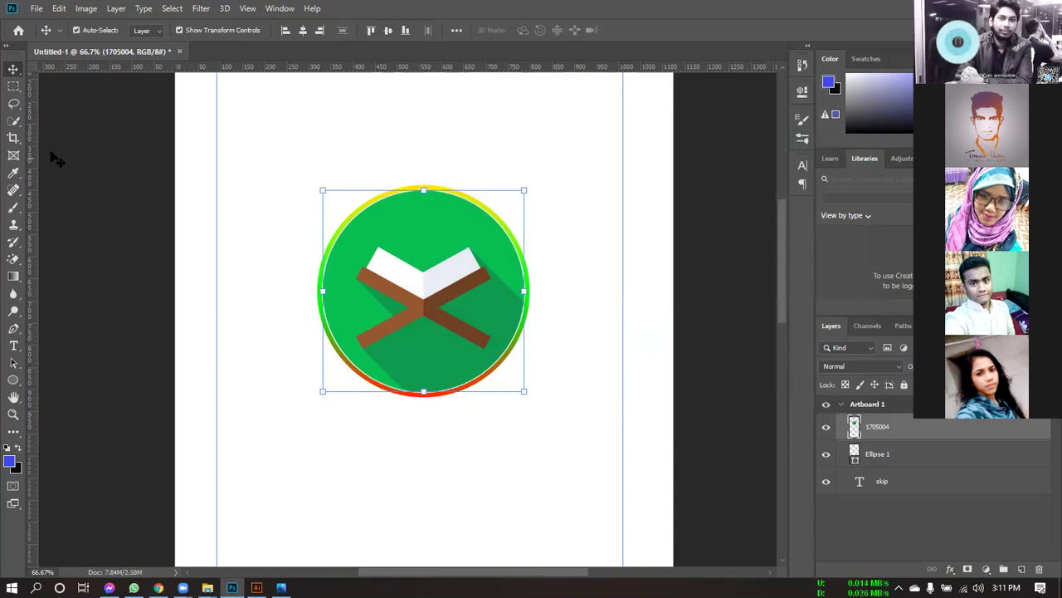
Step: Select the icon's light and dark green background areas with the Magic Wand at tolerance 32
{"action": "left_click", "coordinate": [13, 87]}
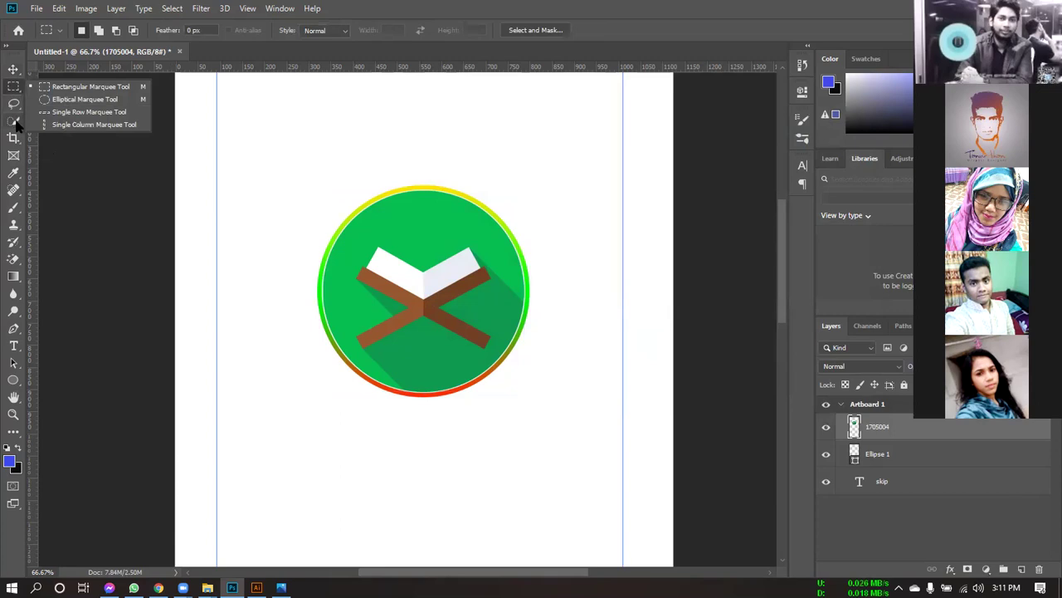
{"action": "left_click", "coordinate": [13, 120]}
{"action": "left_click", "coordinate": [61, 133]}
{"action": "left_click", "coordinate": [414, 243]}
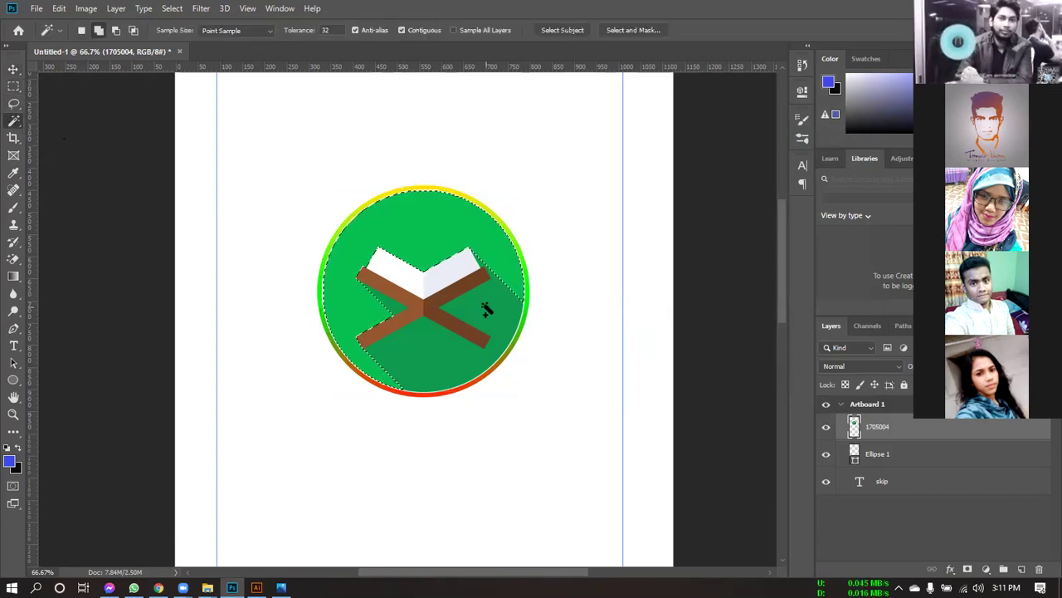
{"action": "left_click", "coordinate": [418, 309]}
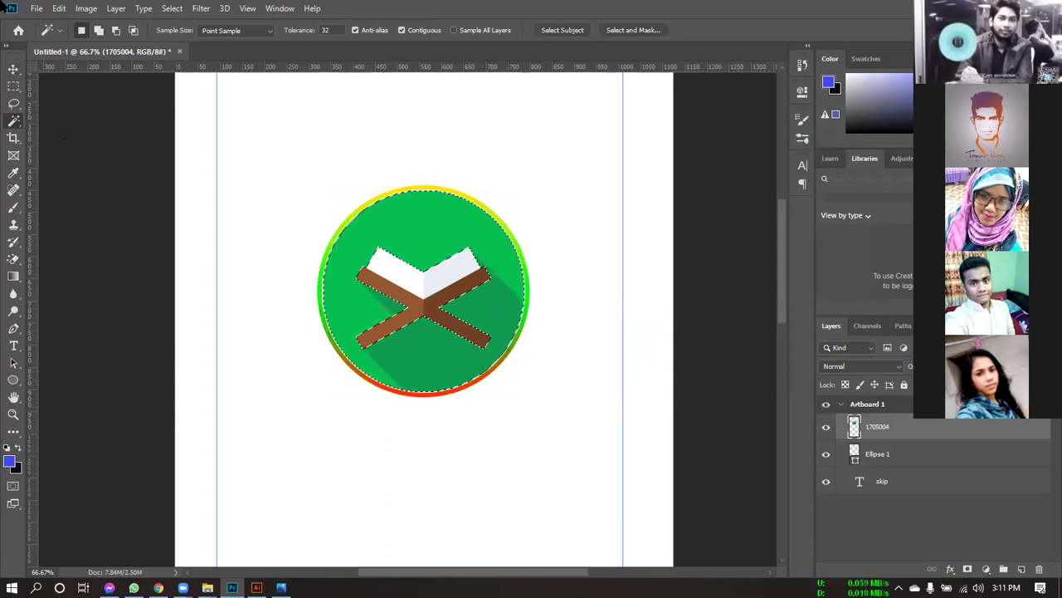
Step: Try Replace Color on the selected green areas with blue as the selection color and fuzziness 200, and clear the selection
{"action": "left_click", "coordinate": [86, 8]}
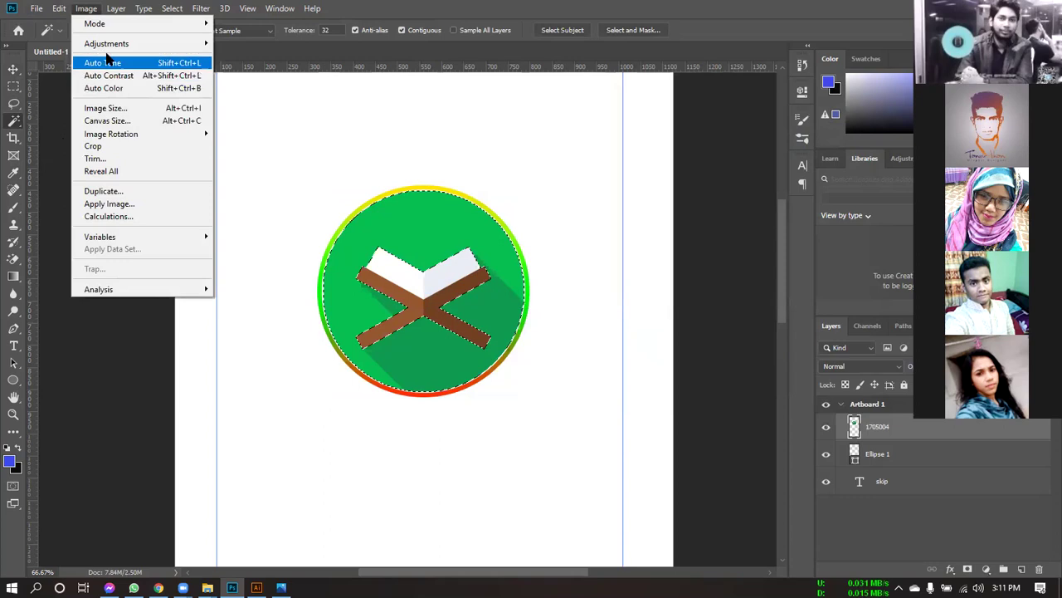
{"action": "mouse_move", "coordinate": [132, 43]}
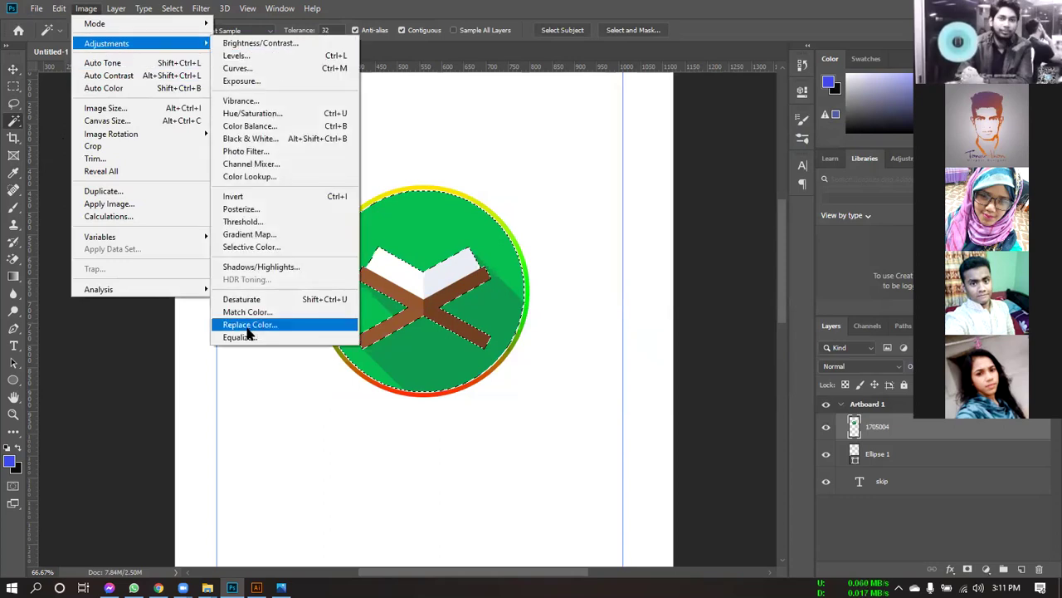
{"action": "left_click", "coordinate": [247, 324]}
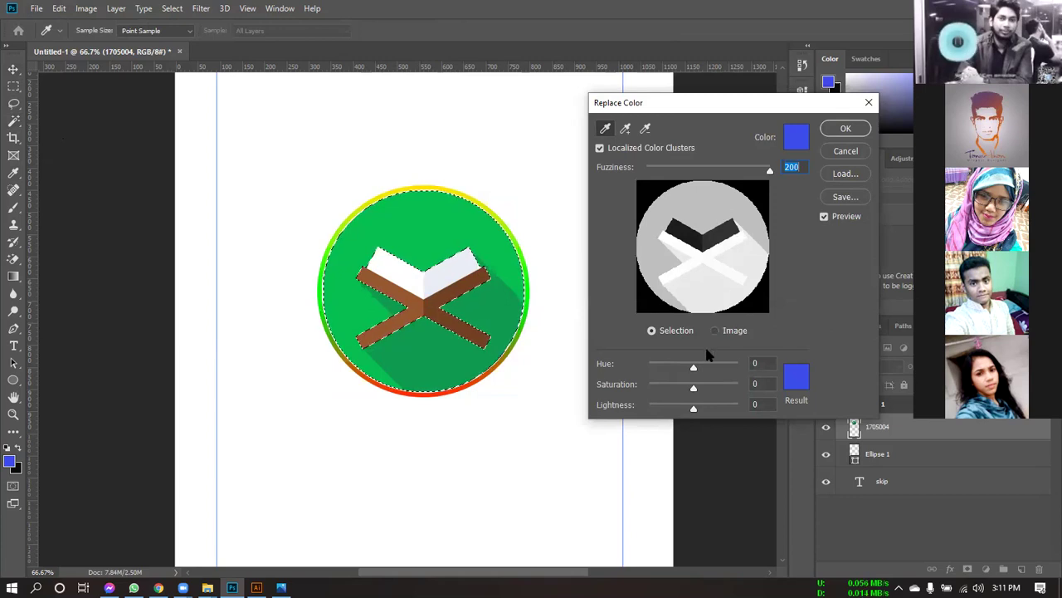
{"action": "left_click", "coordinate": [846, 130]}
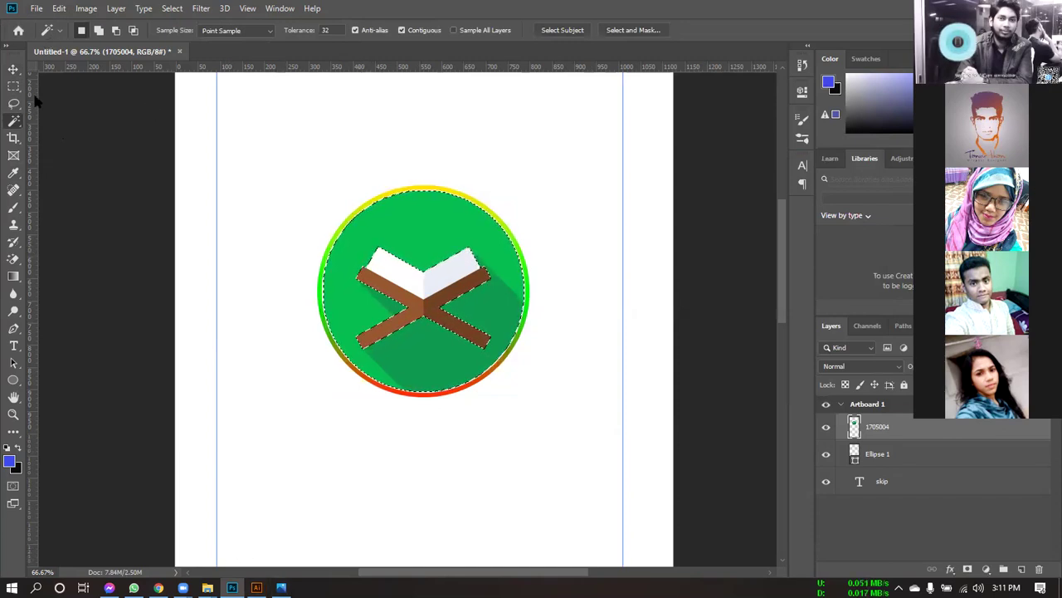
{"action": "key", "text": "ctrl+d"}
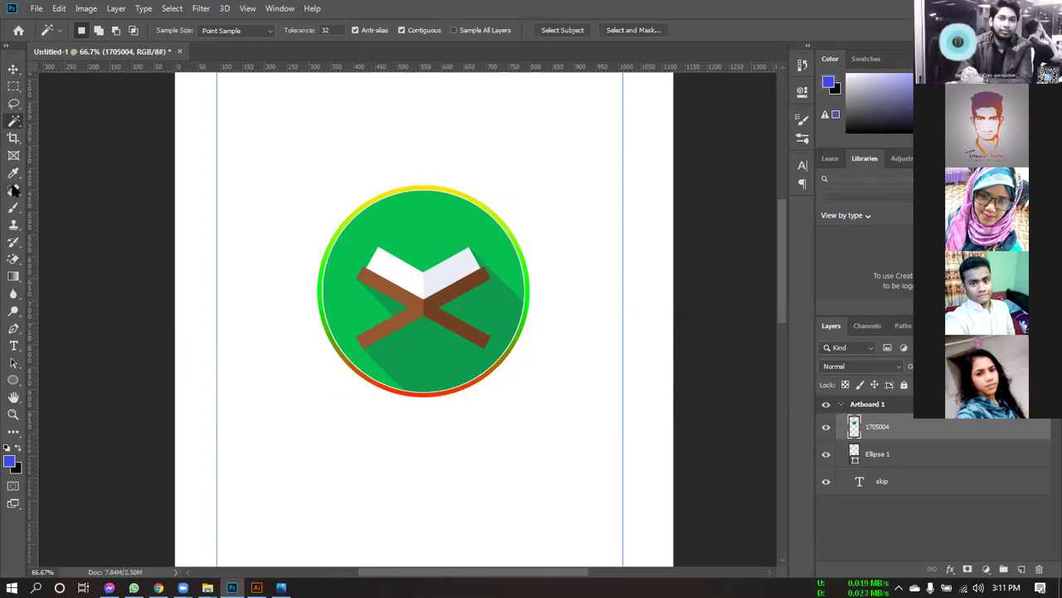
{"action": "left_click", "coordinate": [331, 313]}
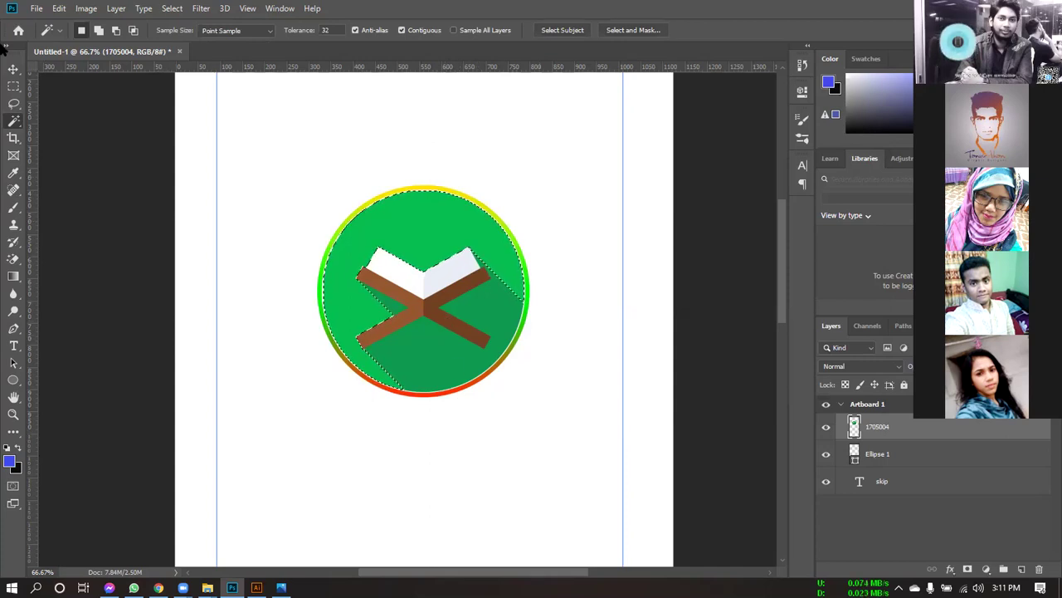
{"action": "key", "text": "ctrl+d"}
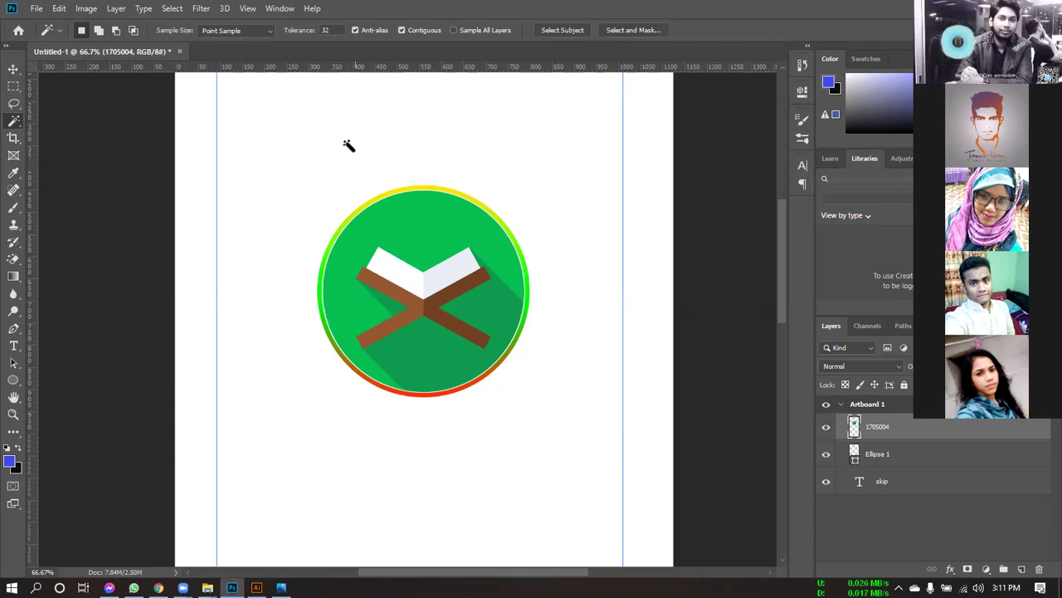
Step: Start Replace Color on the whole icon layer and sample its light green background as the color to replace
{"action": "left_click", "coordinate": [87, 8]}
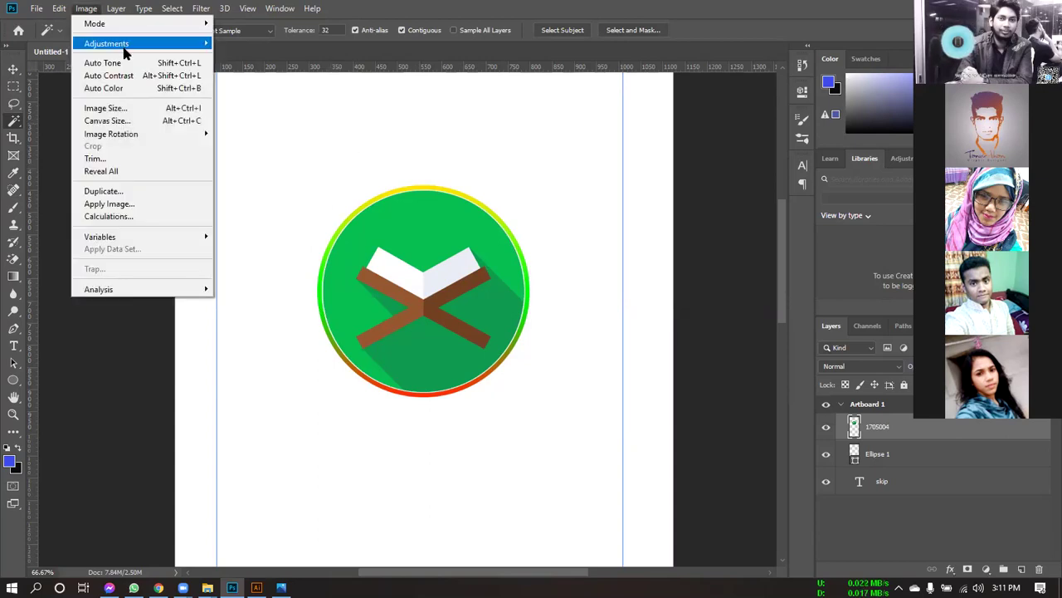
{"action": "mouse_move", "coordinate": [125, 44]}
{"action": "left_click", "coordinate": [253, 324]}
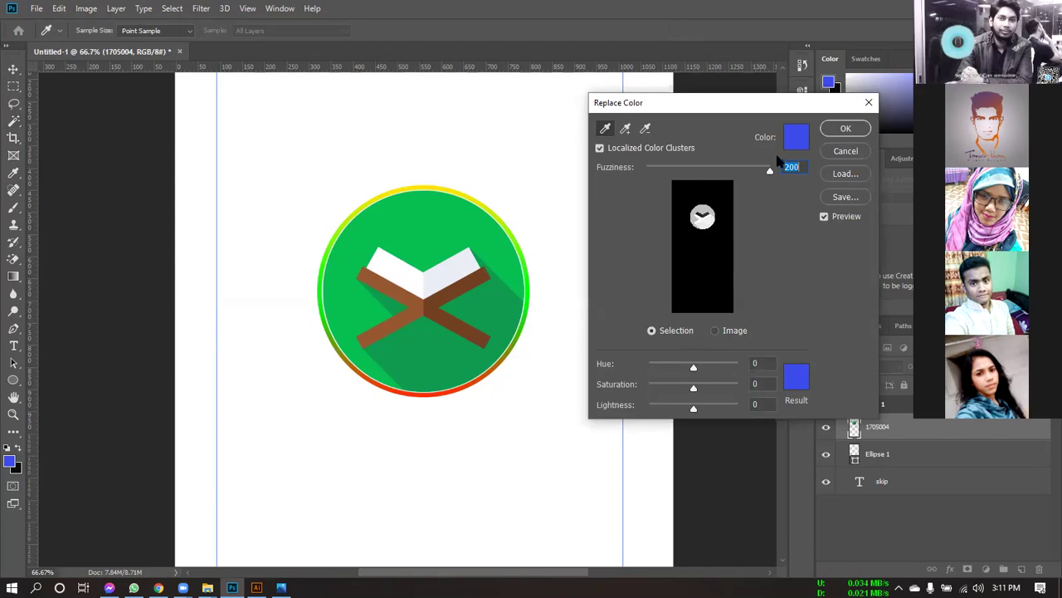
{"action": "left_click", "coordinate": [797, 133]}
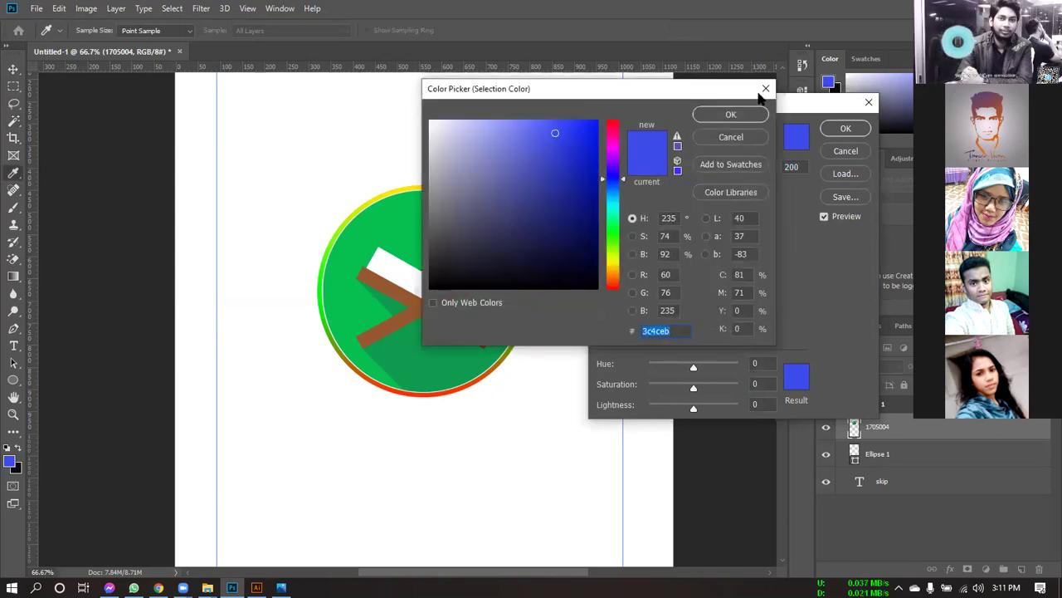
{"action": "left_click", "coordinate": [765, 89]}
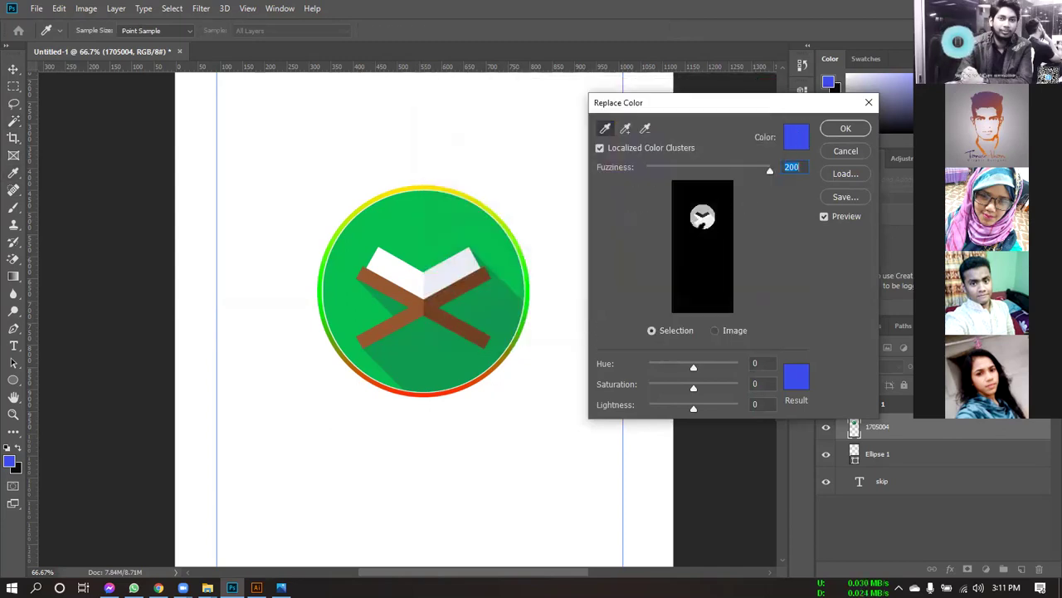
{"action": "left_click", "coordinate": [449, 235]}
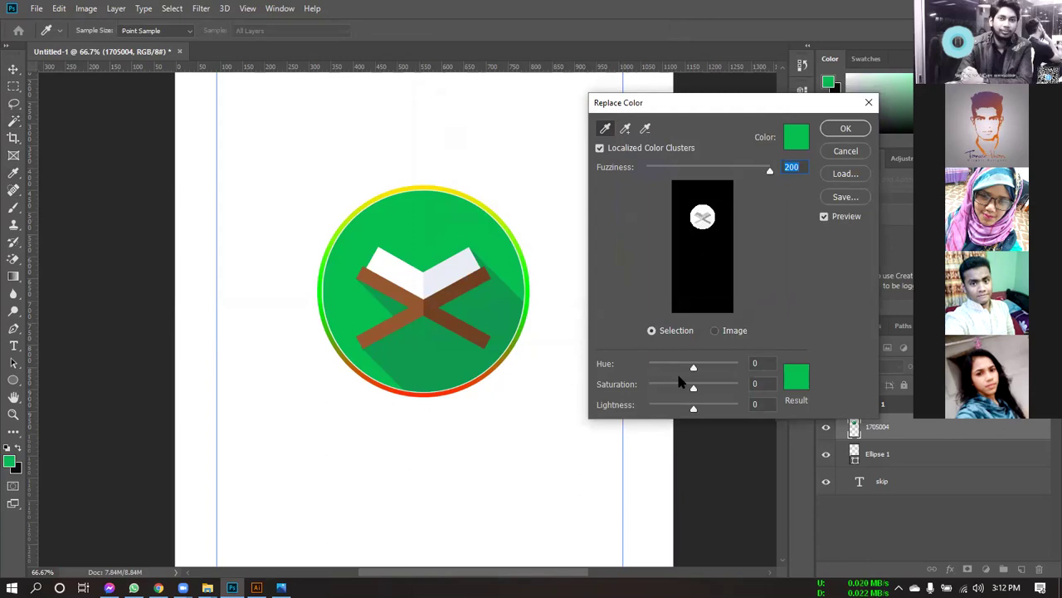
Step: Try a replacement hue shift of +47 on the icon's background and reset the hue to 0
{"action": "left_click_drag", "start_coordinate": [694, 368], "coordinate": [705, 366]}
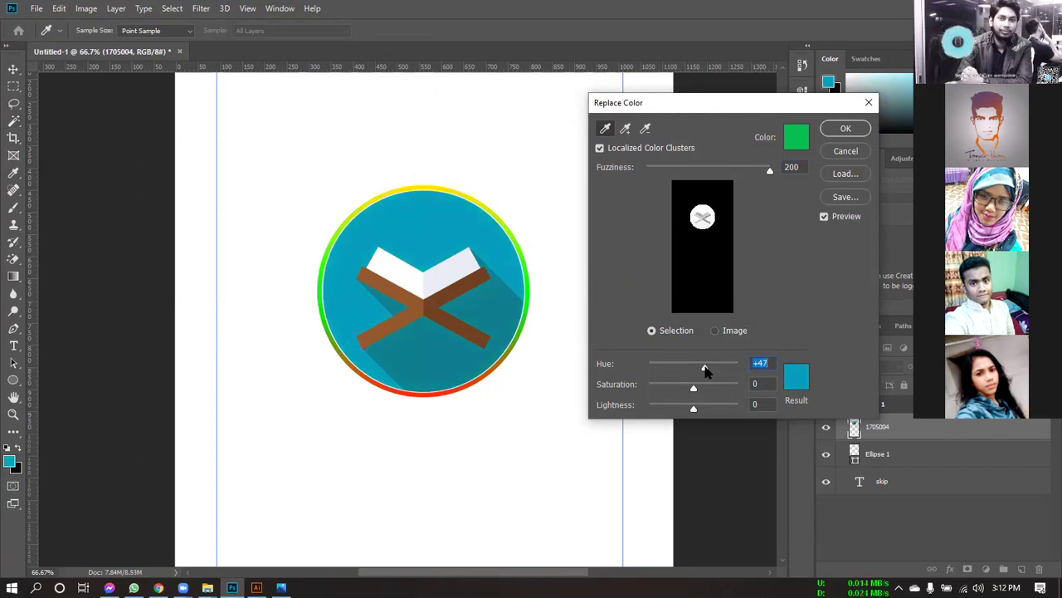
{"action": "left_click_drag", "start_coordinate": [704, 367], "coordinate": [693, 372]}
{"action": "type", "text": "0"}
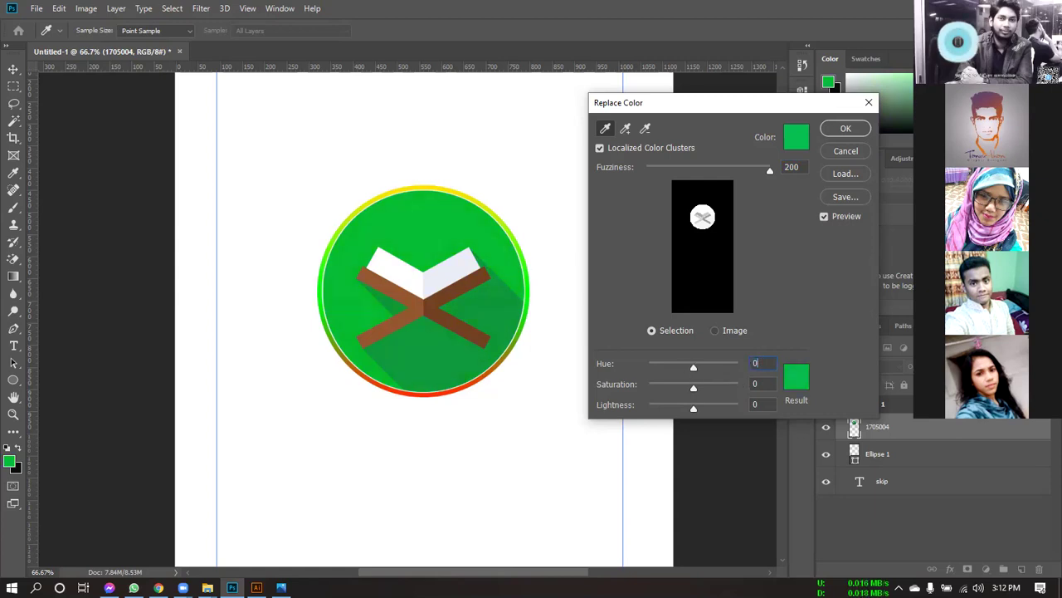
Step: Set the replacement result color to blue #3249d6 and apply it to the icon's green background
{"action": "left_click", "coordinate": [797, 383]}
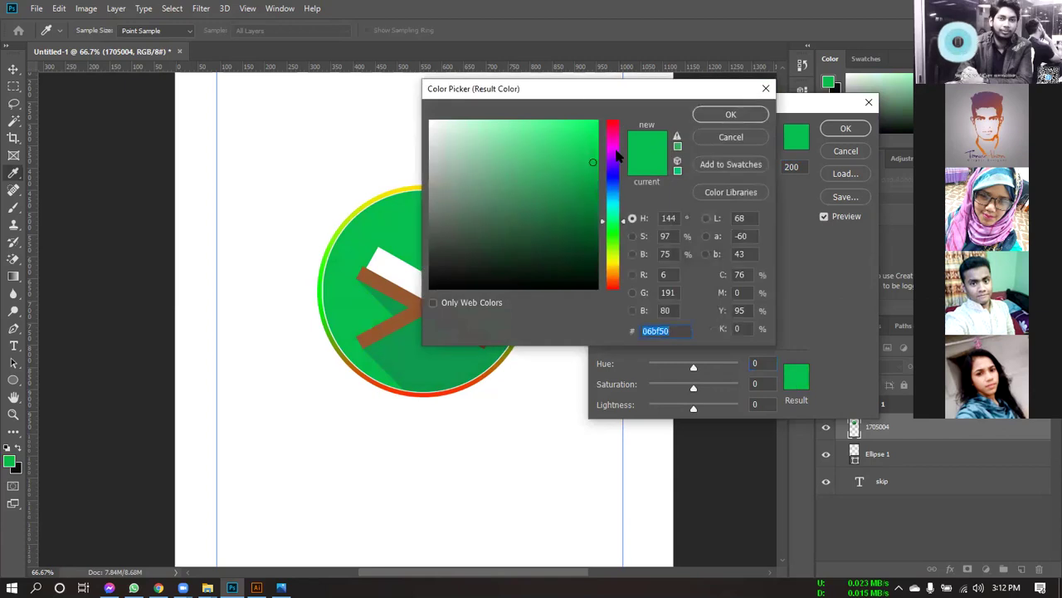
{"action": "left_click", "coordinate": [612, 180]}
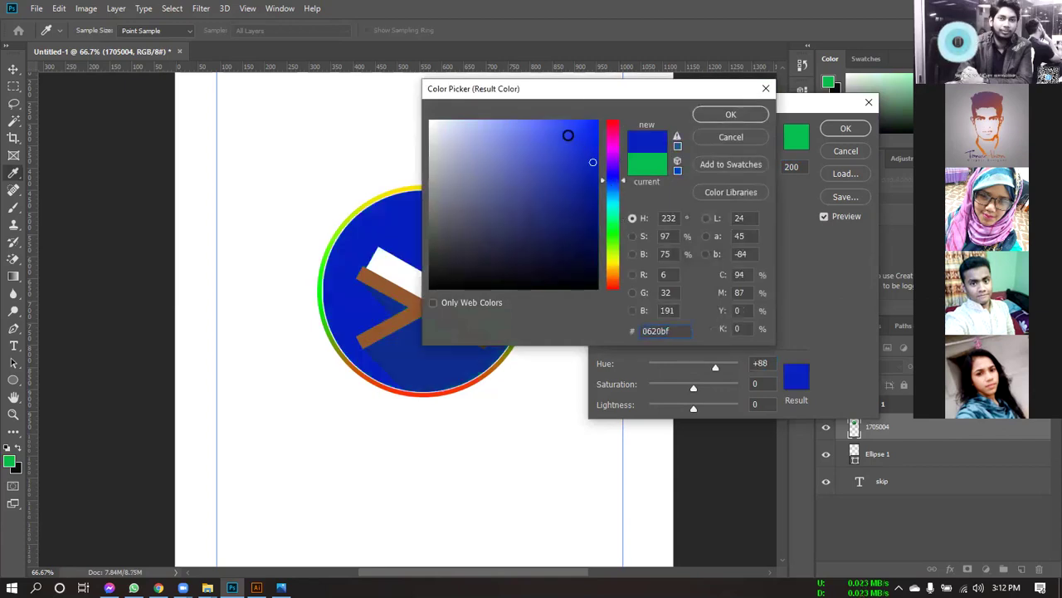
{"action": "left_click", "coordinate": [558, 147]}
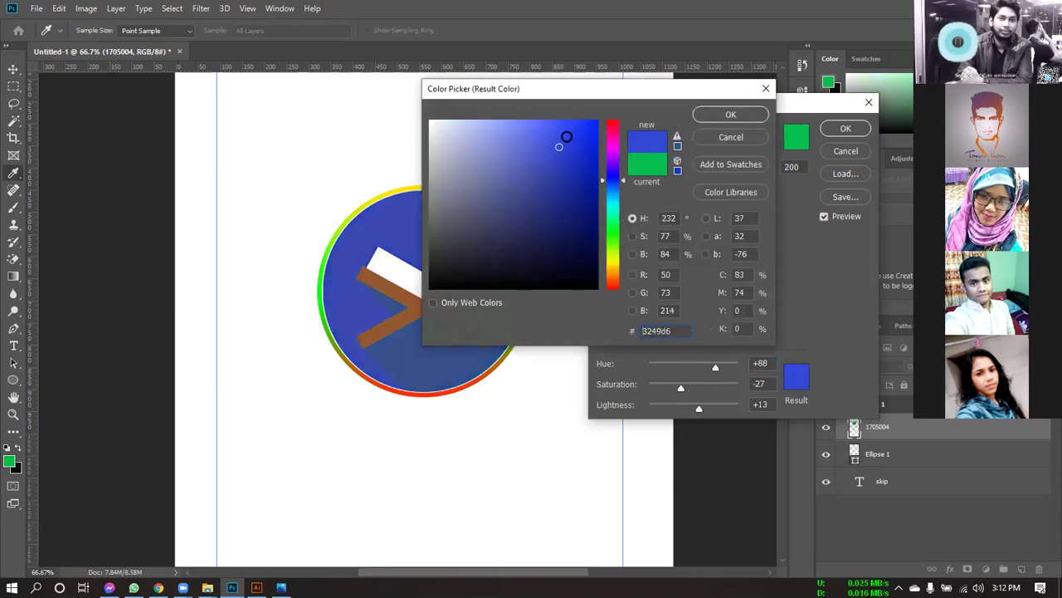
{"action": "left_click", "coordinate": [730, 114]}
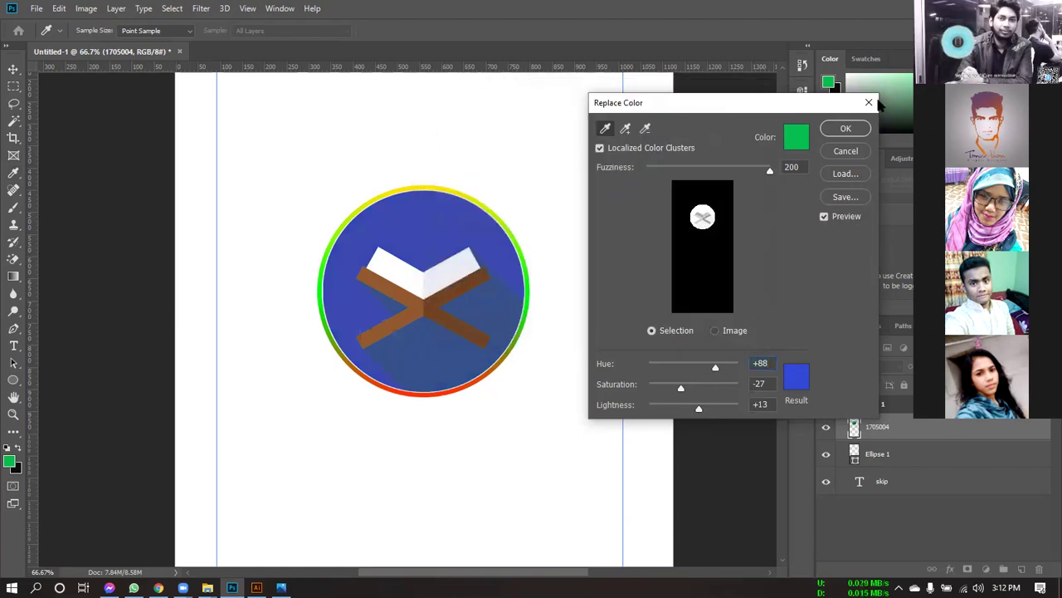
{"action": "left_click", "coordinate": [834, 128]}
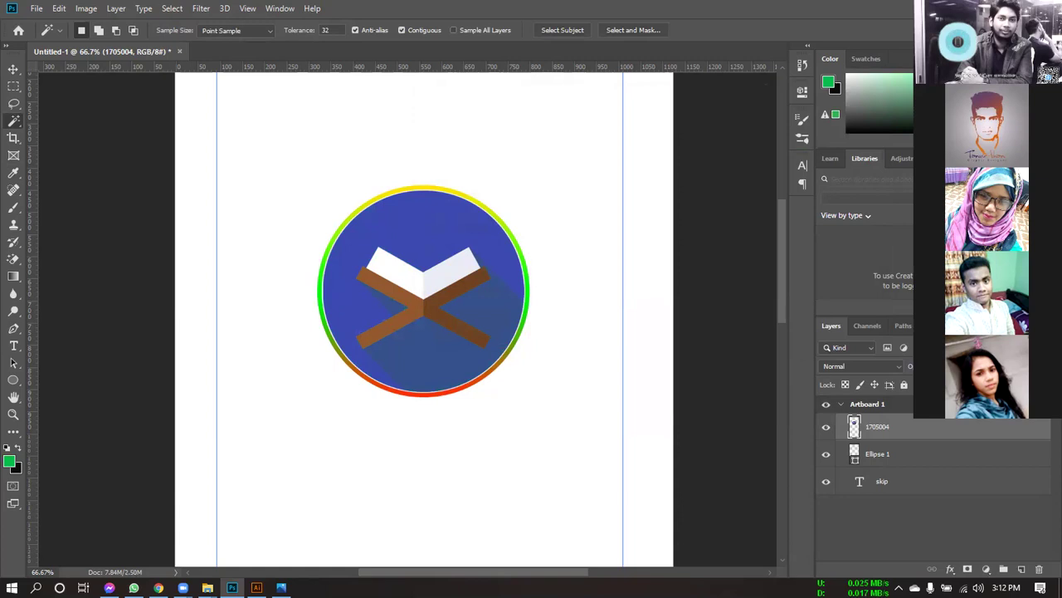
Step: Check the phone mockup reference in Photos and draw a circle about 141 px wide below and right of the Quran icon
{"action": "left_click", "coordinate": [281, 587]}
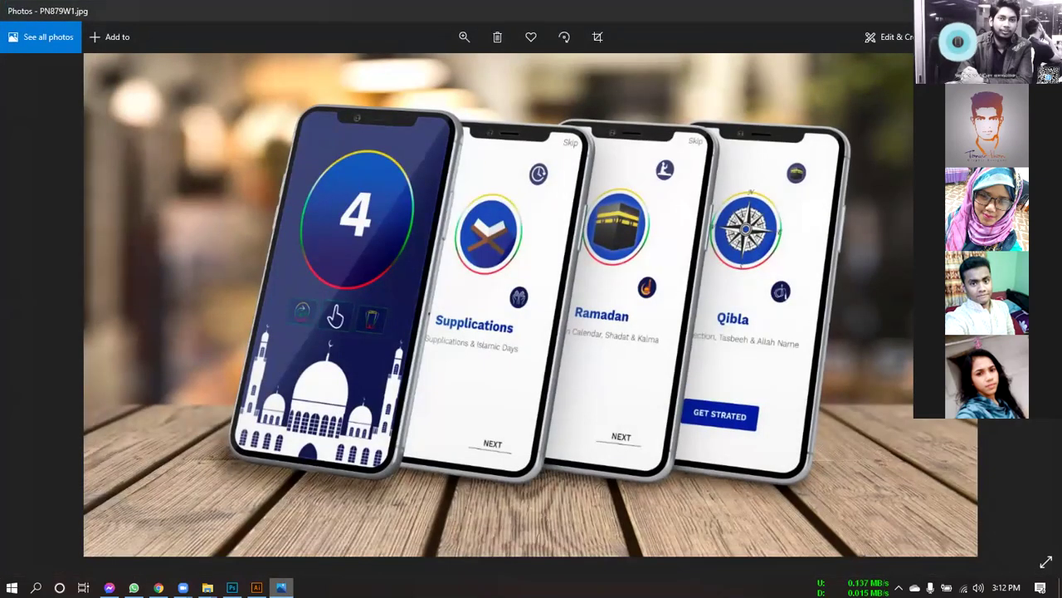
{"action": "left_click", "coordinate": [231, 587]}
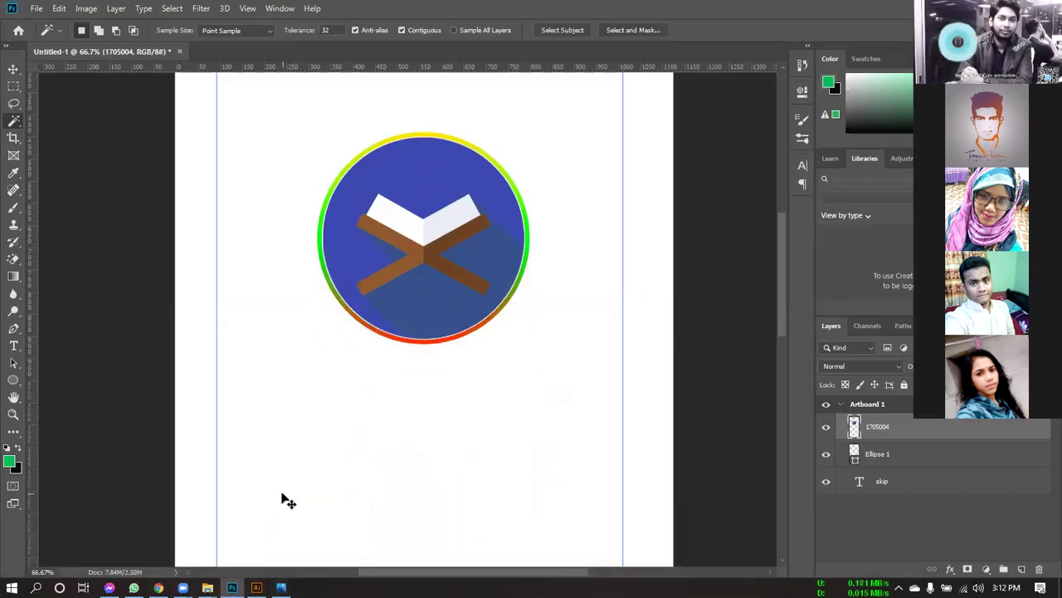
{"action": "key", "text": "ctrl+minus"}
{"action": "key", "text": "ctrl+minus"}
{"action": "key", "text": "ctrl+minus"}
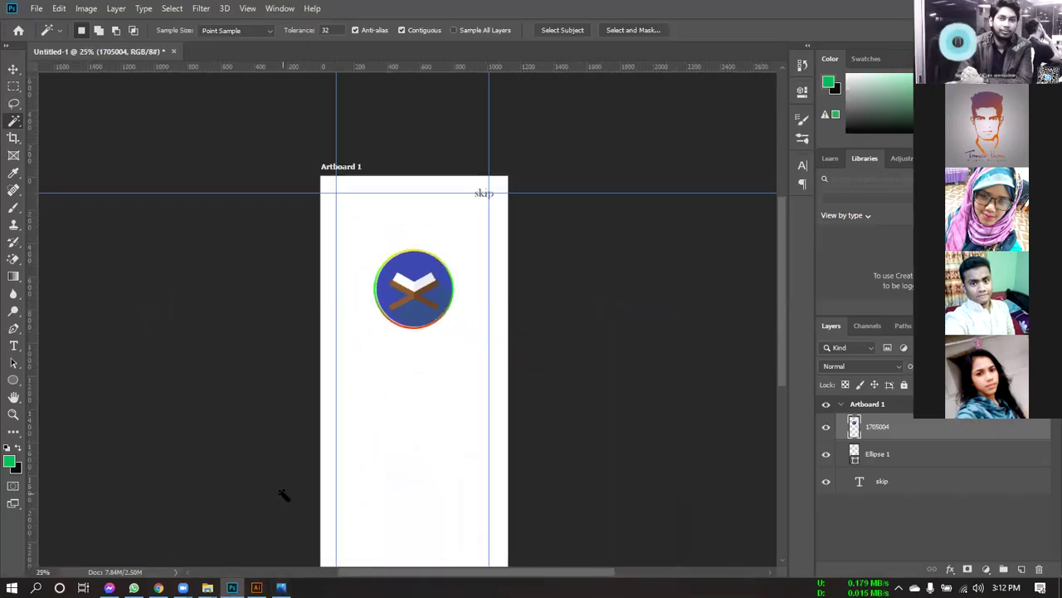
{"action": "scroll", "coordinate": [574, 249], "scroll_direction": "down", "scroll_amount": 4}
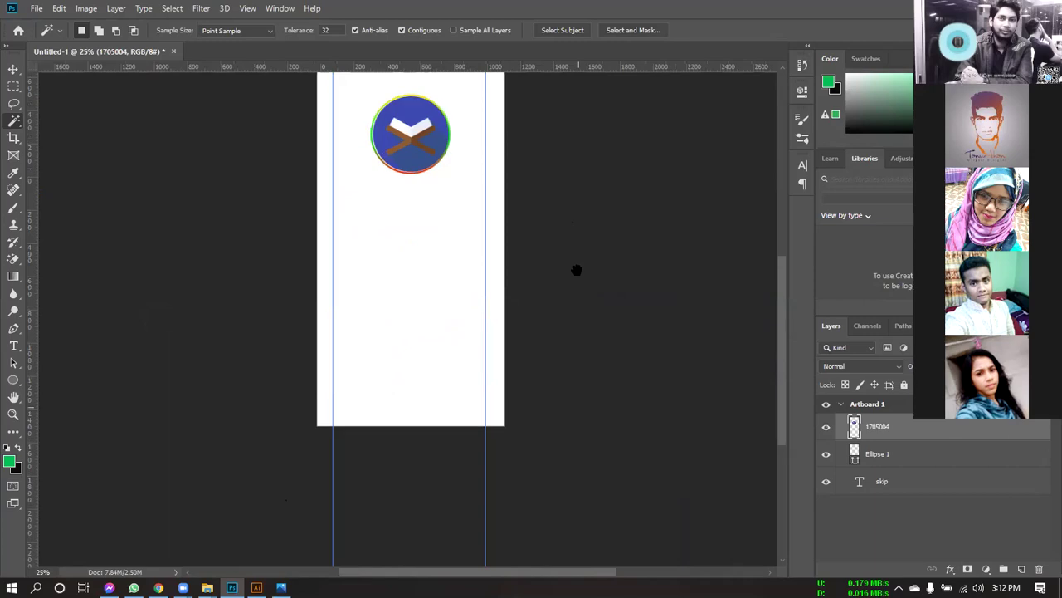
{"action": "scroll", "coordinate": [577, 299], "scroll_direction": "up", "scroll_amount": 2}
{"action": "key", "text": "ctrl+plus"}
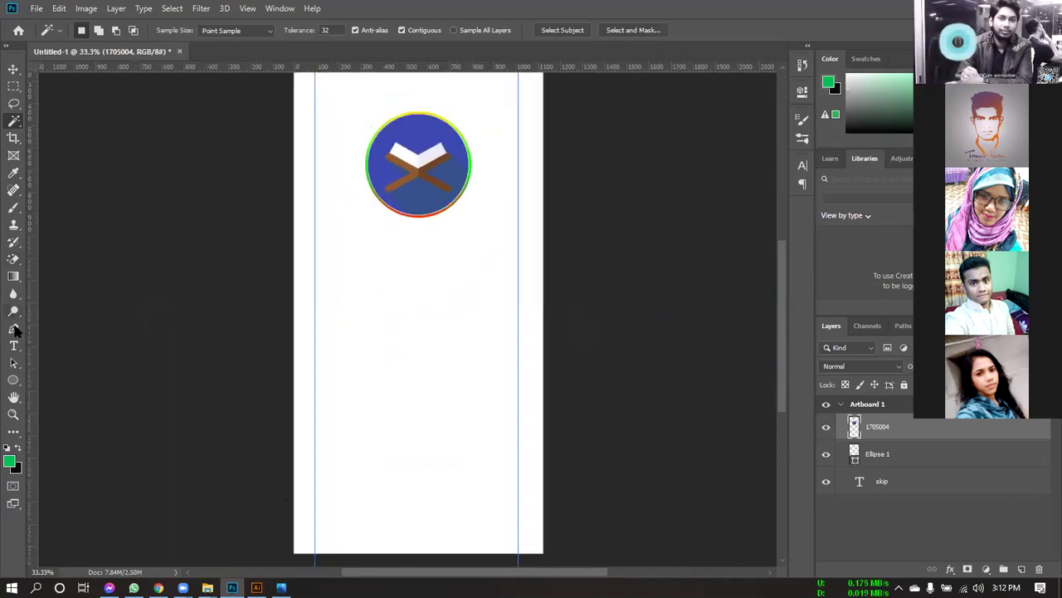
{"action": "left_click", "coordinate": [13, 380]}
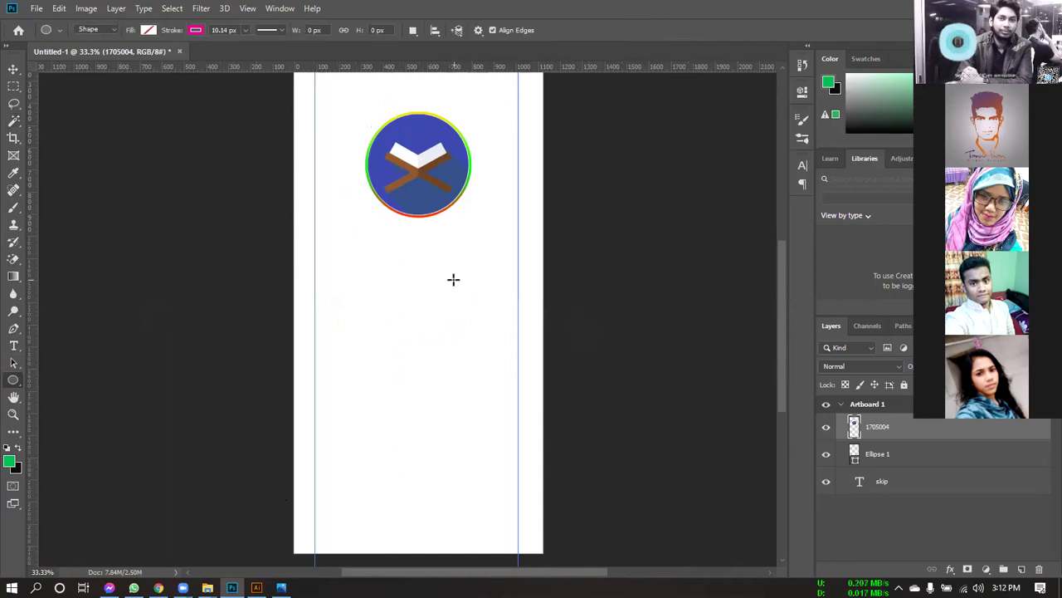
{"action": "left_click_drag", "start_coordinate": [465, 271], "coordinate": [495, 318]}
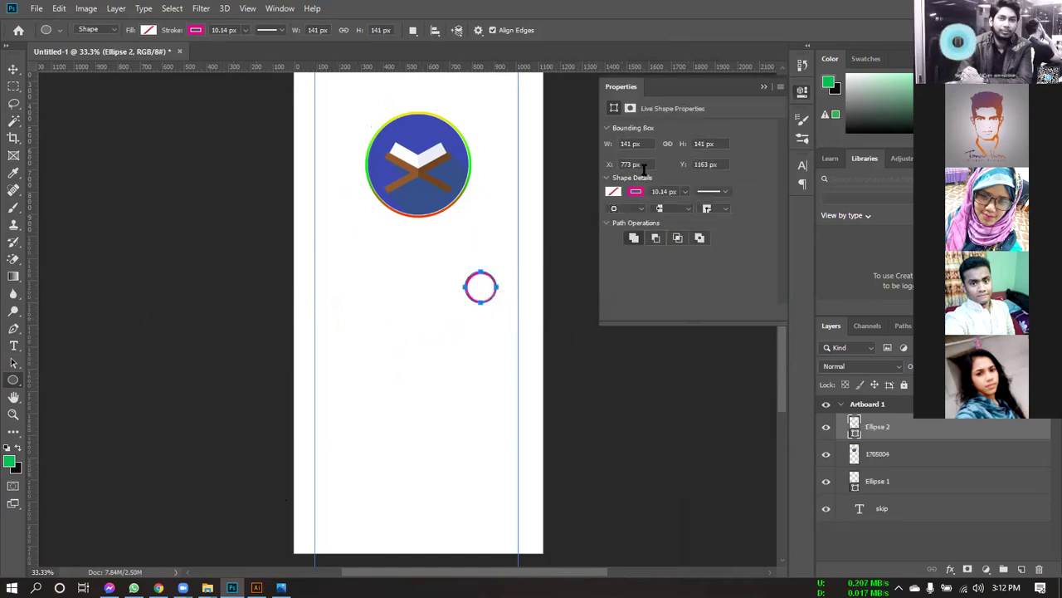
Step: Fill the new small circle with pure blue, remove its stroke, and deselect it
{"action": "left_click", "coordinate": [614, 192]}
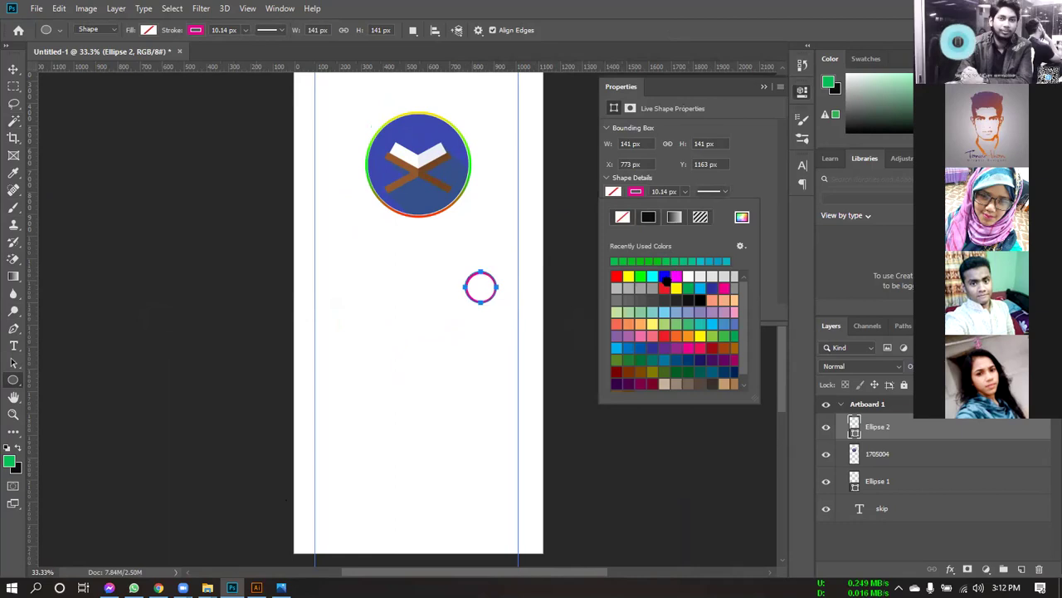
{"action": "left_click", "coordinate": [665, 279]}
{"action": "left_click", "coordinate": [633, 194]}
{"action": "left_click", "coordinate": [633, 194]}
{"action": "left_click", "coordinate": [625, 216]}
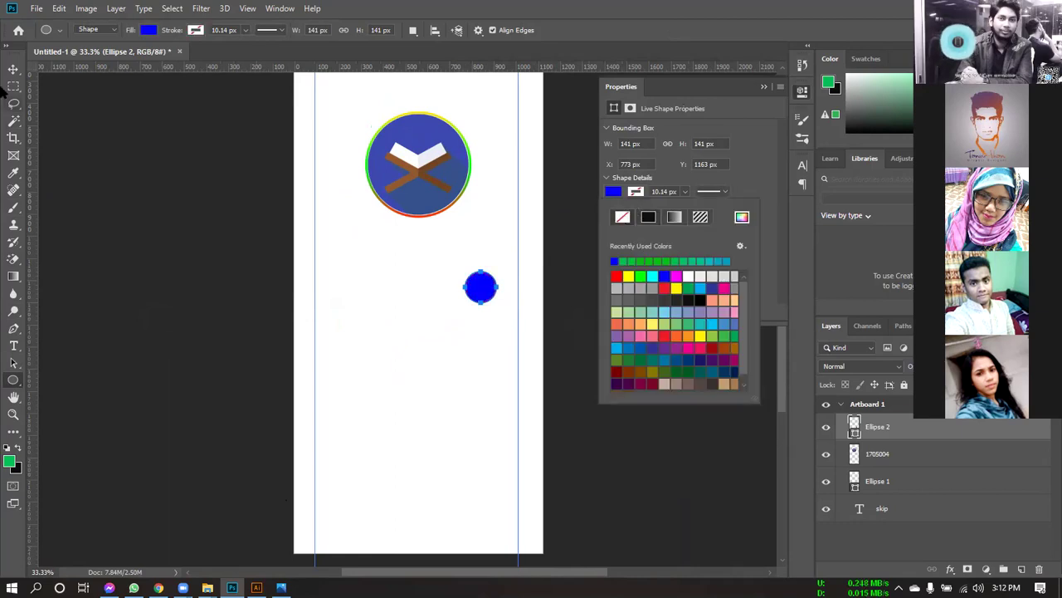
{"action": "left_click", "coordinate": [13, 69]}
{"action": "left_click", "coordinate": [144, 219]}
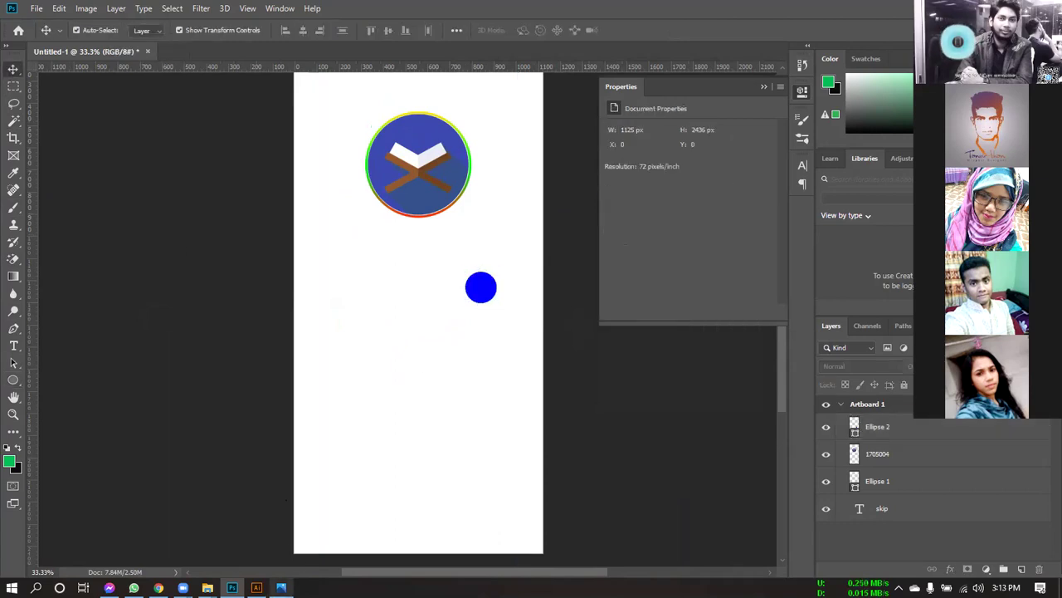
Step: Place the pray_prayer_salat_hand_religion_islamic-512 image from the images & I-con folder and scale it to about 20% inside the blue circle
{"action": "left_click", "coordinate": [280, 587]}
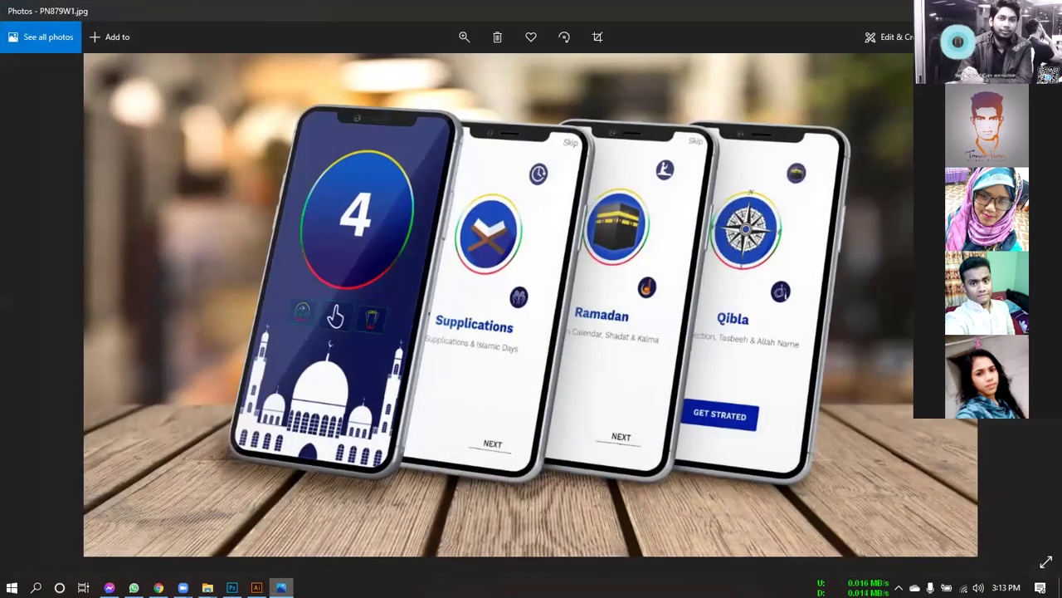
{"action": "left_click", "coordinate": [281, 587]}
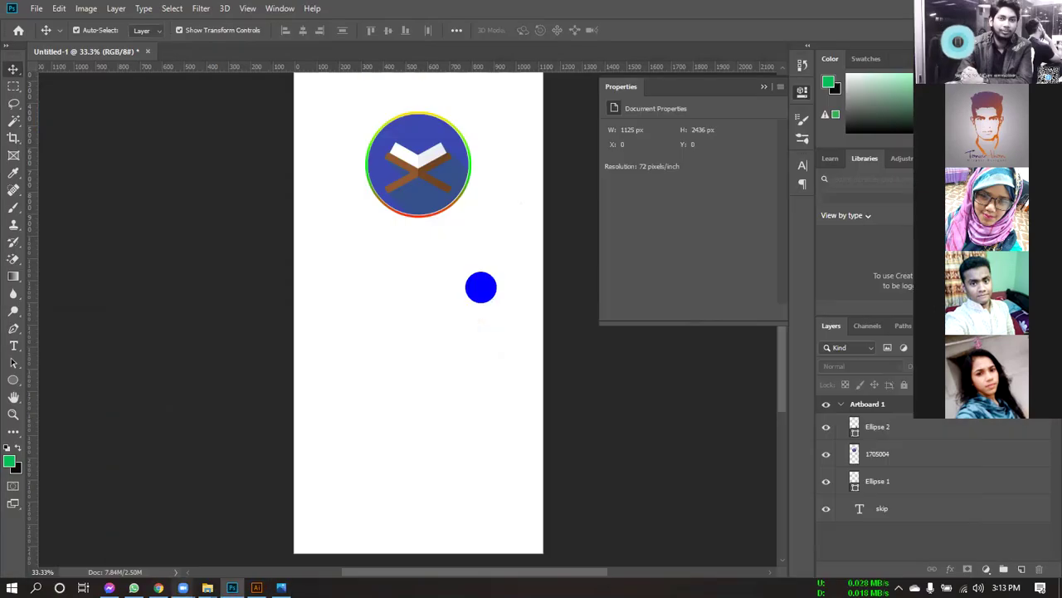
{"action": "mouse_move", "coordinate": [208, 587]}
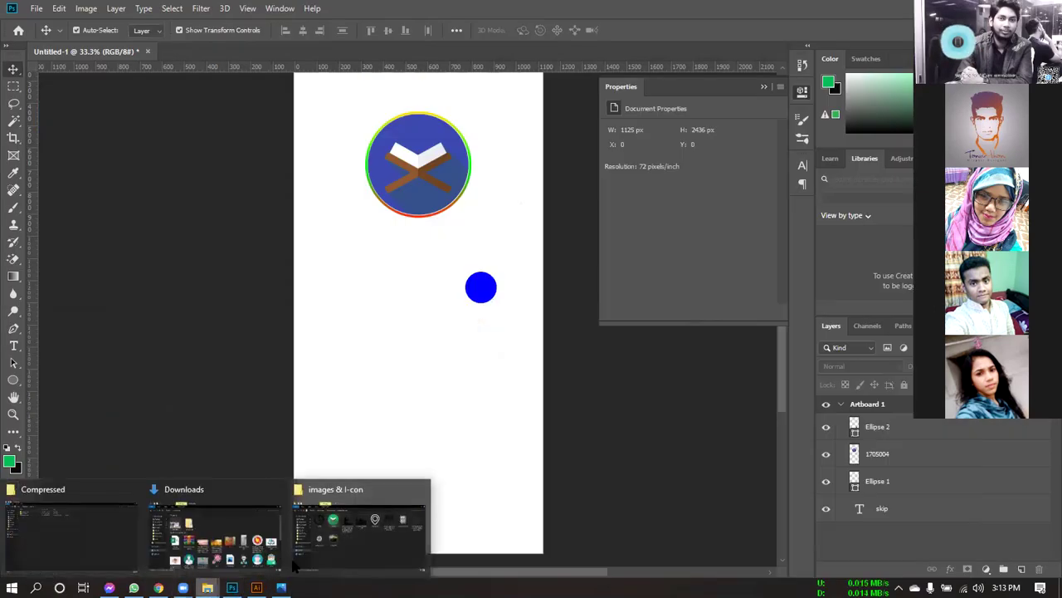
{"action": "left_click", "coordinate": [357, 531]}
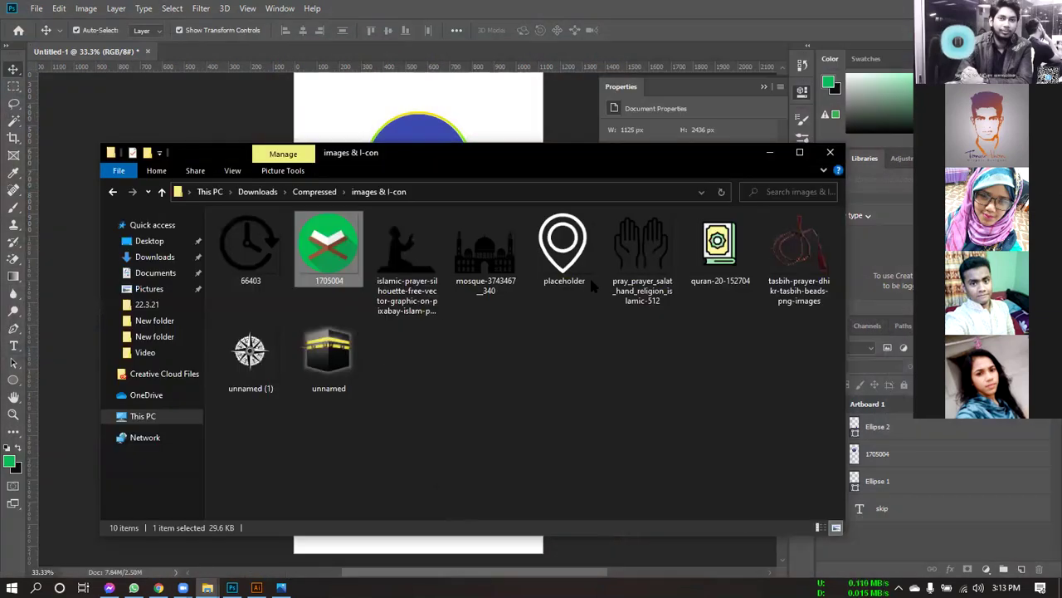
{"action": "left_click_drag", "start_coordinate": [629, 262], "coordinate": [427, 344]}
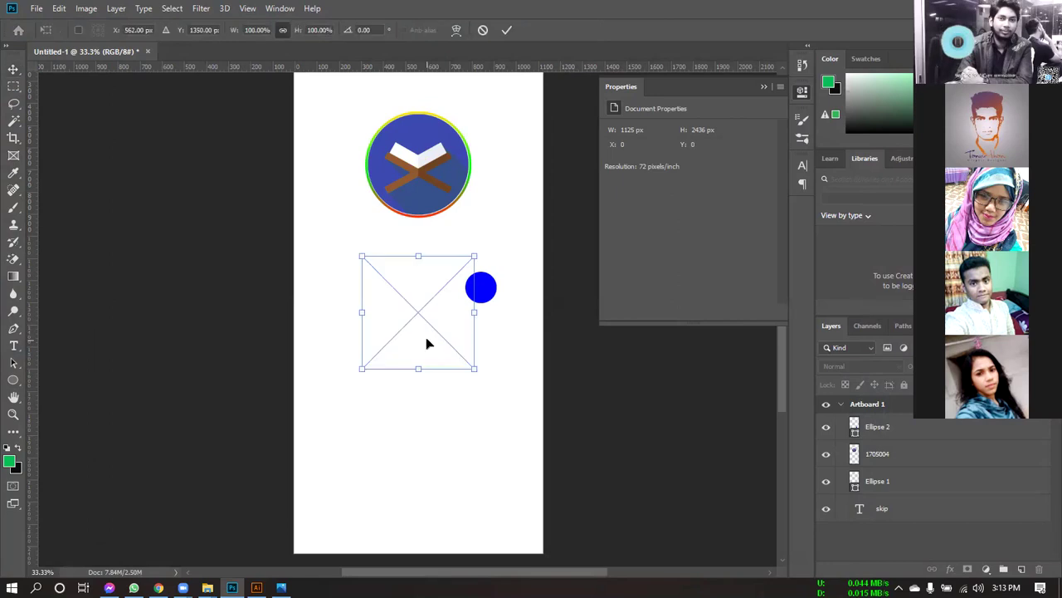
{"action": "left_click_drag", "start_coordinate": [475, 371], "coordinate": [484, 287]}
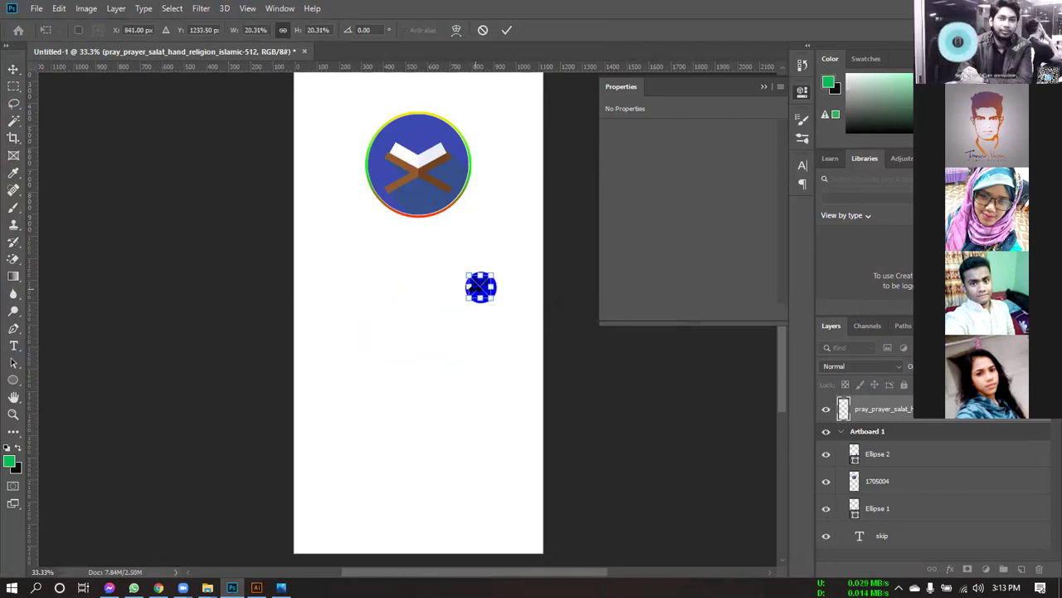
Step: Look through the toolbar customization list down to the Paint Bucket Tool and close it without changing any tool group
{"action": "left_click", "coordinate": [15, 260]}
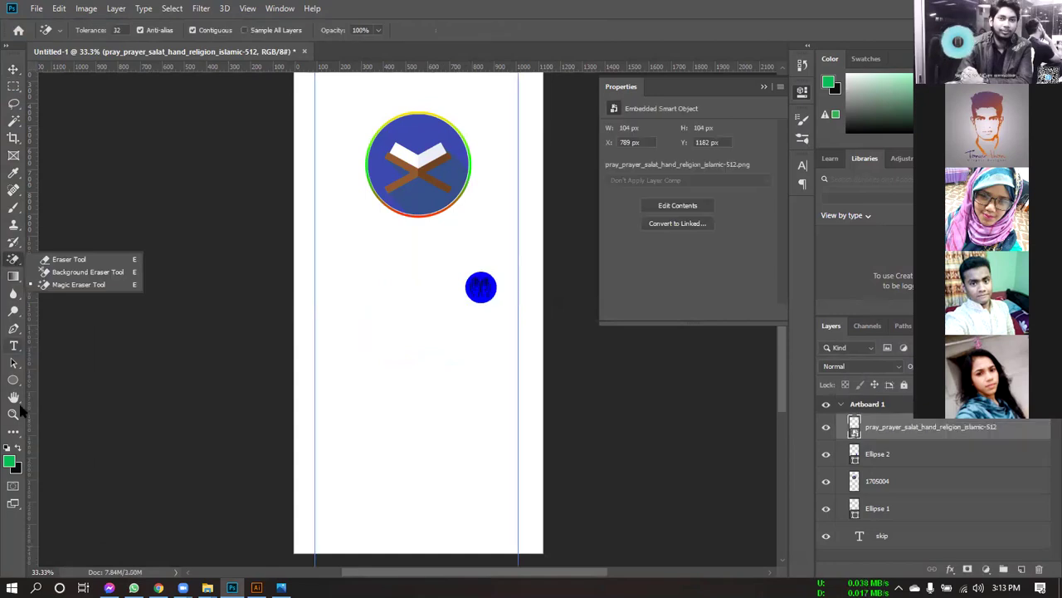
{"action": "left_click", "coordinate": [7, 431]}
{"action": "left_click", "coordinate": [46, 431]}
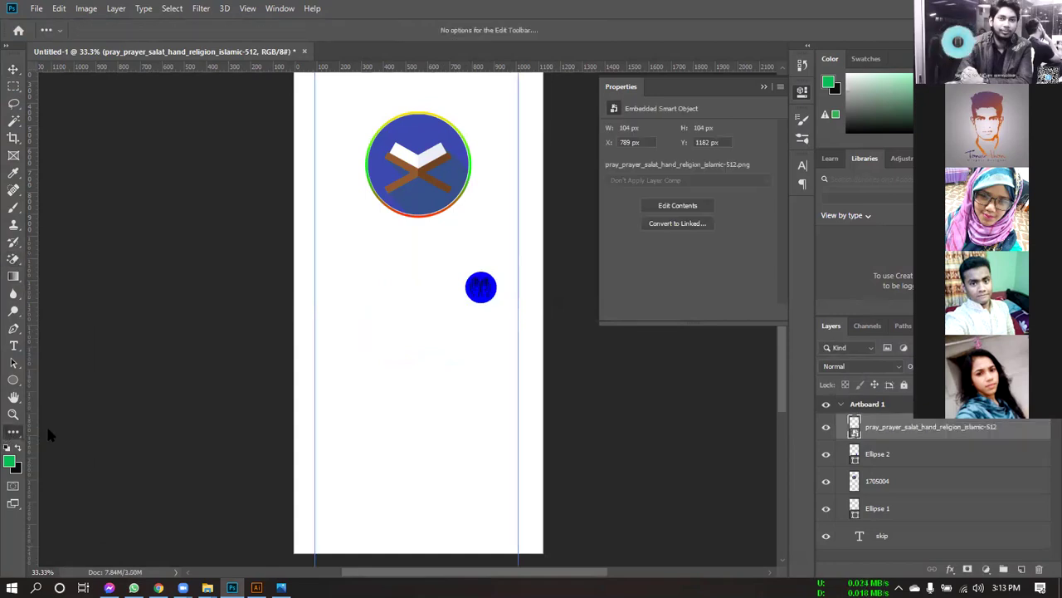
{"action": "scroll", "coordinate": [359, 316], "scroll_direction": "down", "scroll_amount": 6}
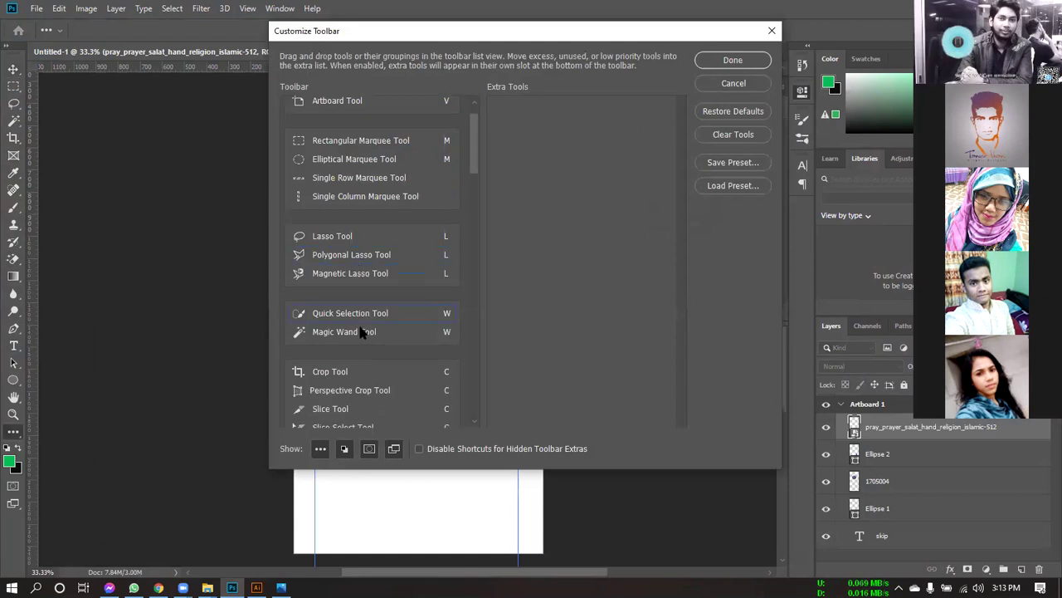
{"action": "scroll", "coordinate": [360, 332], "scroll_direction": "down", "scroll_amount": 5}
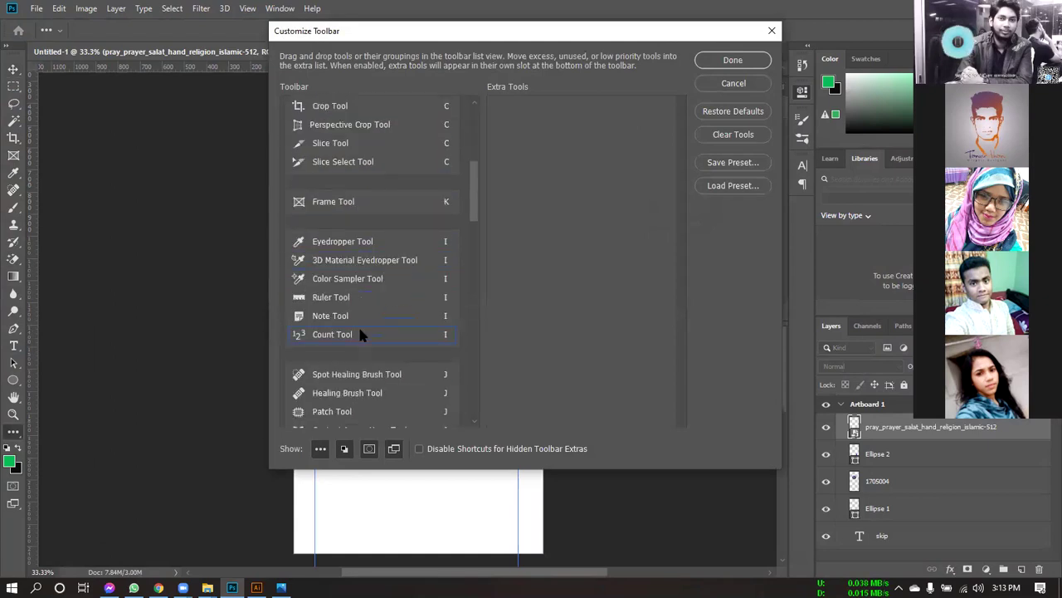
{"action": "scroll", "coordinate": [359, 334], "scroll_direction": "down", "scroll_amount": 6}
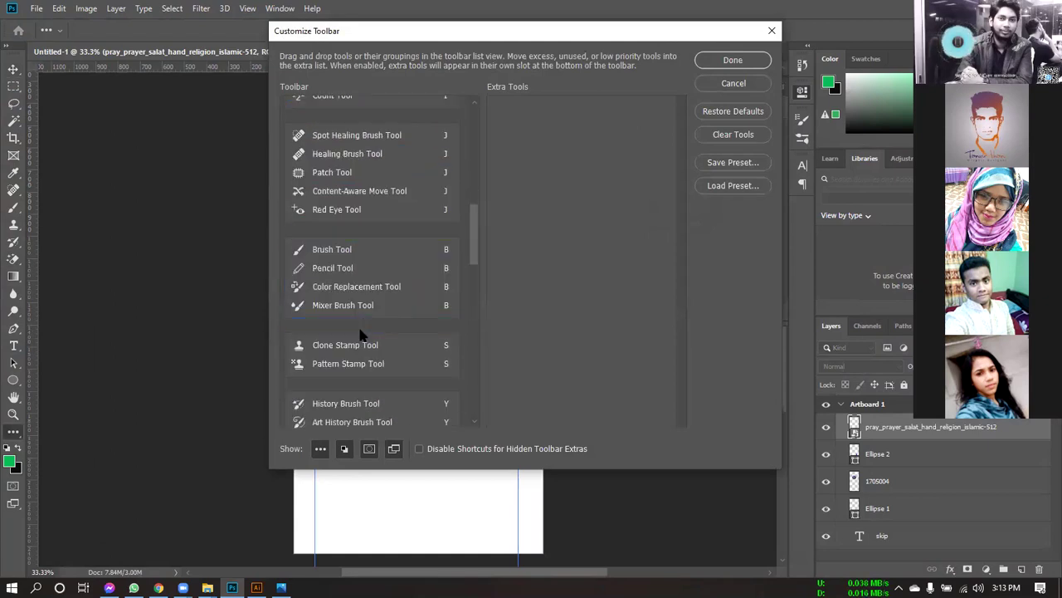
{"action": "scroll", "coordinate": [359, 332], "scroll_direction": "down", "scroll_amount": 1}
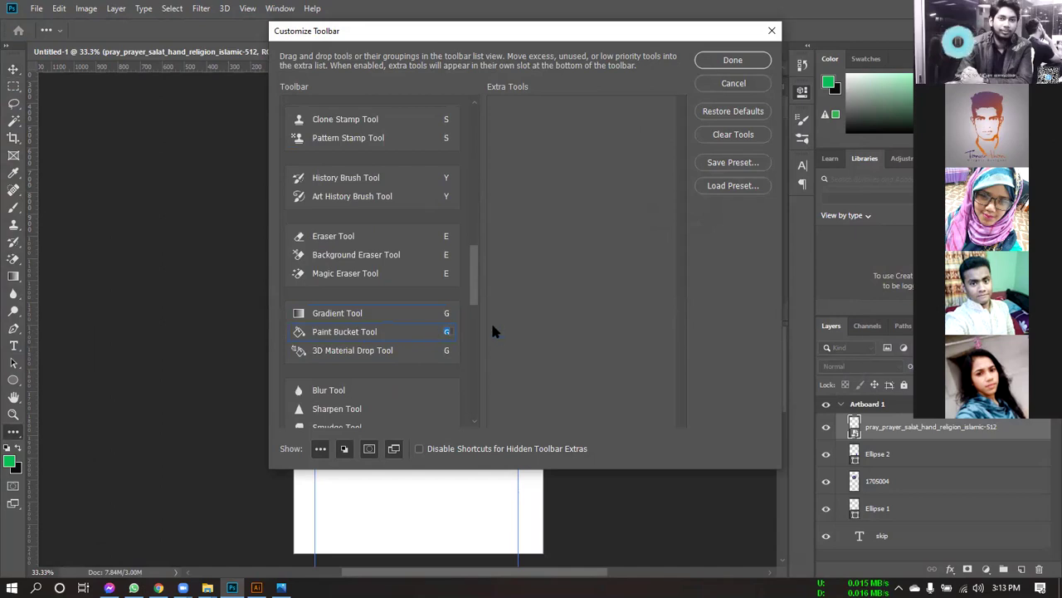
{"action": "left_click", "coordinate": [731, 60]}
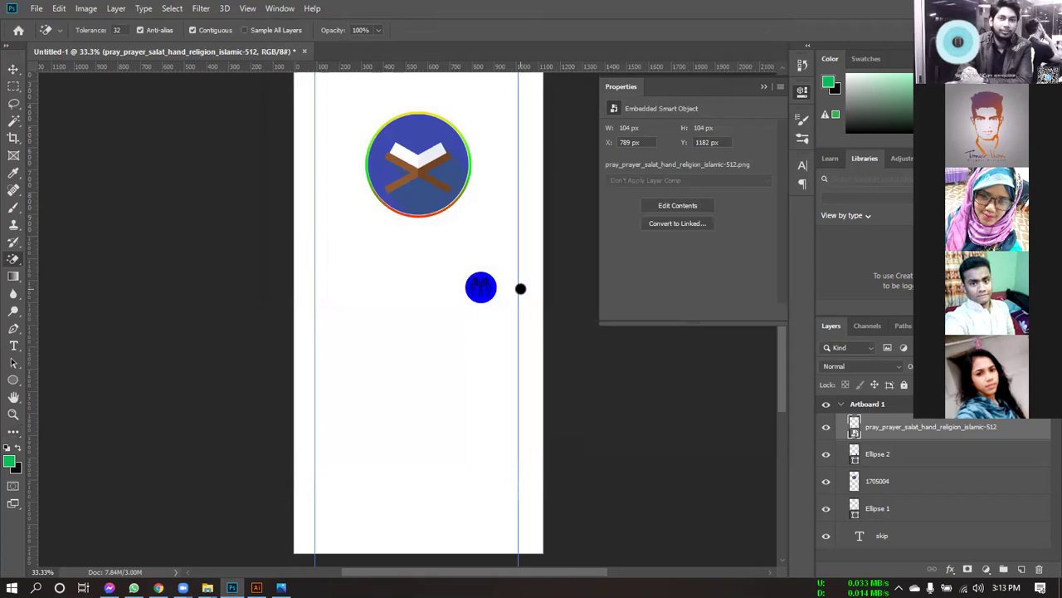
Step: Rasterize the praying hands smart object and set the foreground color to white #ffffff
{"action": "left_click", "coordinate": [490, 286]}
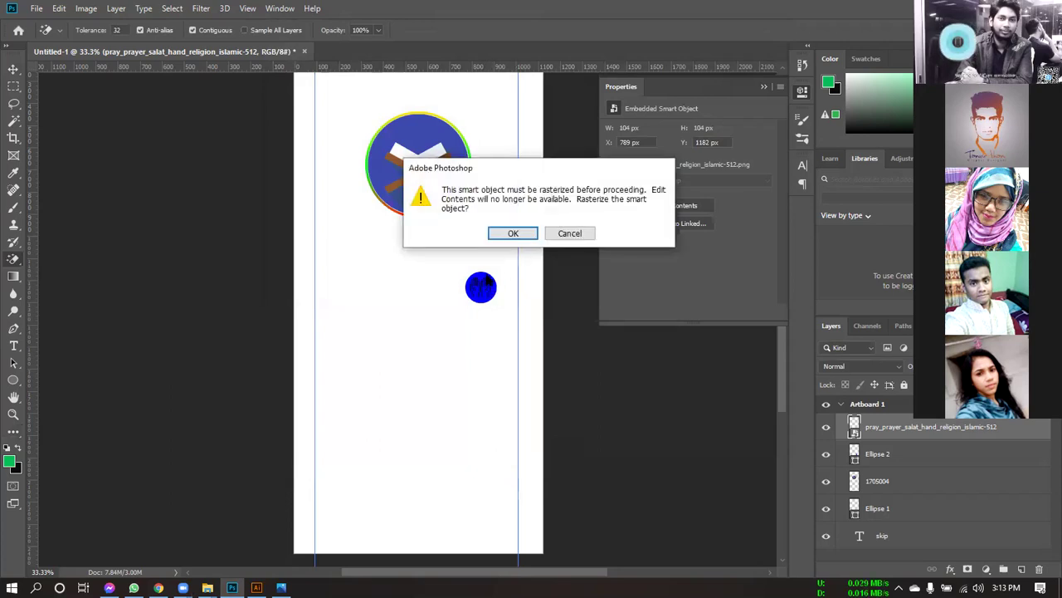
{"action": "left_click", "coordinate": [508, 234]}
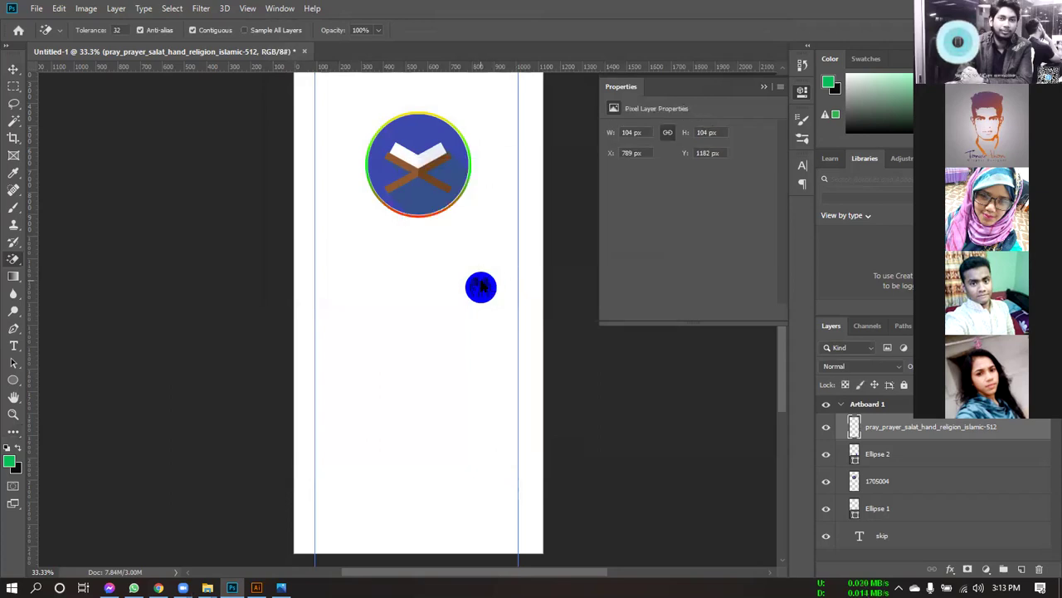
{"action": "left_click", "coordinate": [10, 462]}
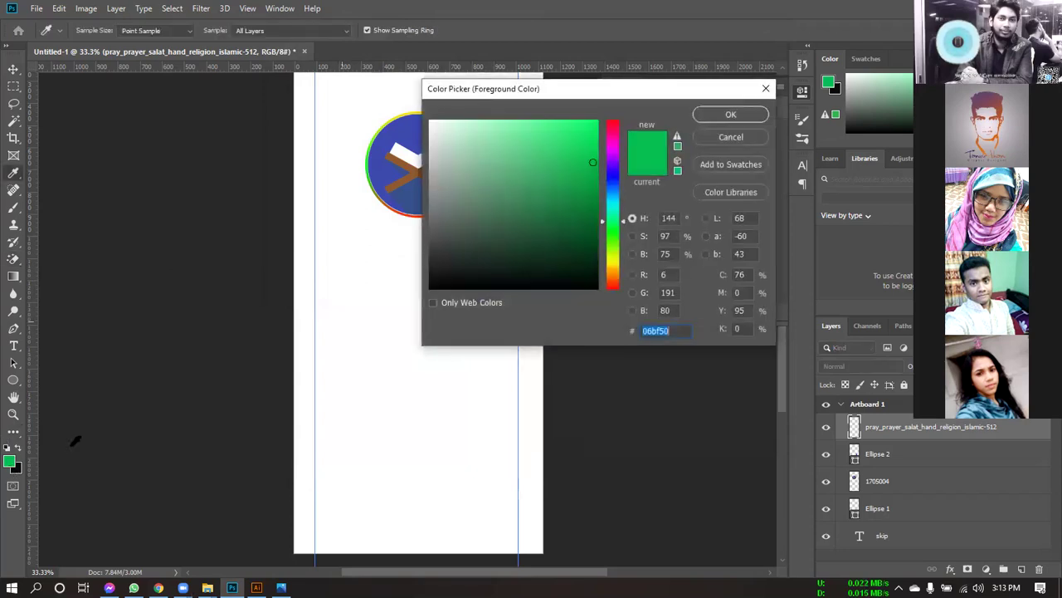
{"action": "left_click_drag", "start_coordinate": [432, 138], "coordinate": [389, 100]}
{"action": "left_click", "coordinate": [732, 116]}
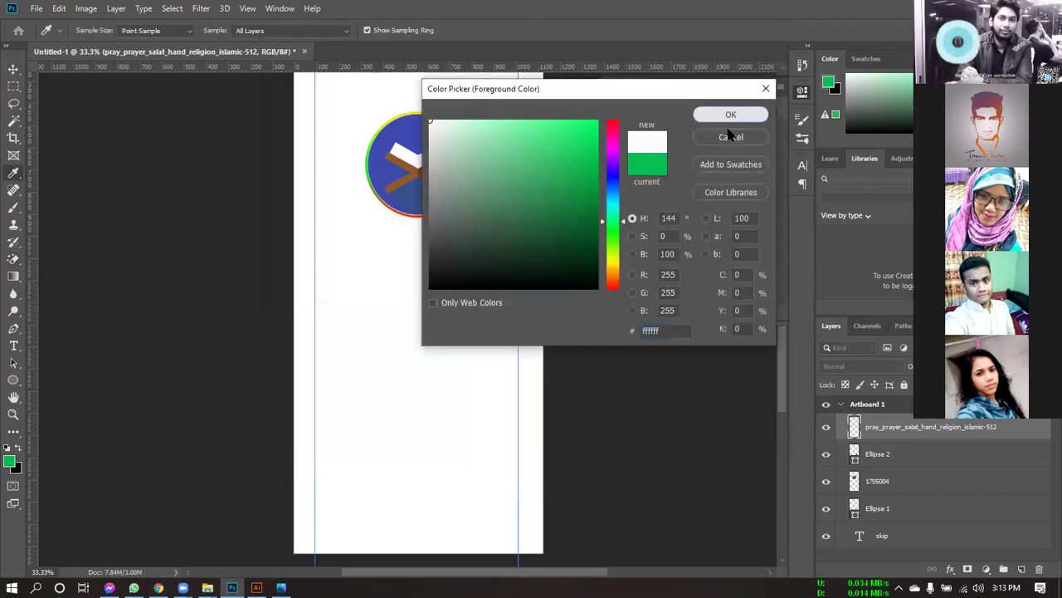
Step: Examine the praying hands icon up close and review the Gradient and Paint Bucket group in the toolbar customization list
{"action": "key", "text": "ctrl+plus"}
{"action": "key", "text": "ctrl+plus"}
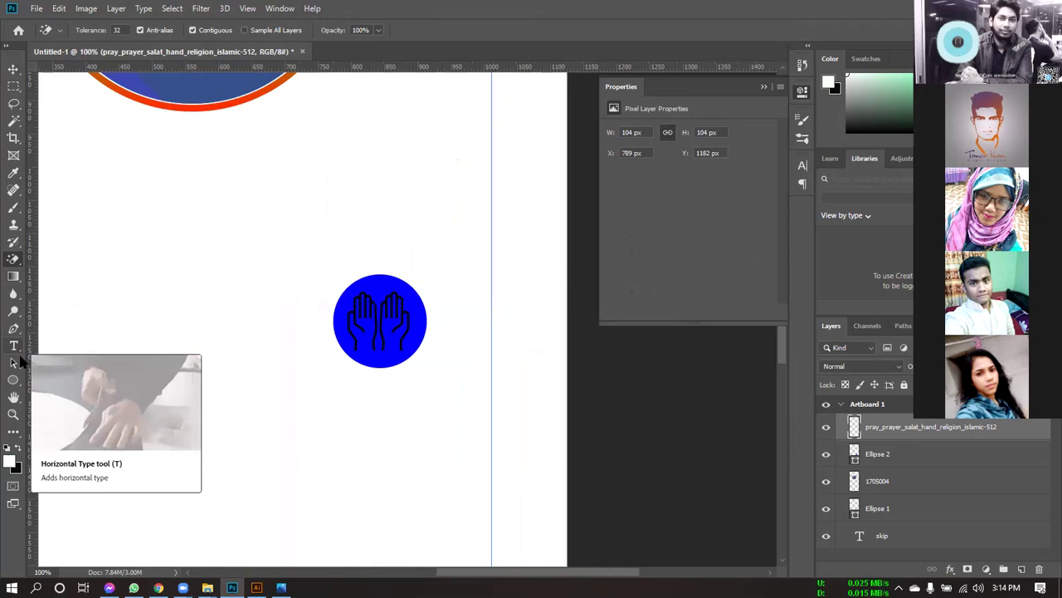
{"action": "left_click", "coordinate": [15, 432]}
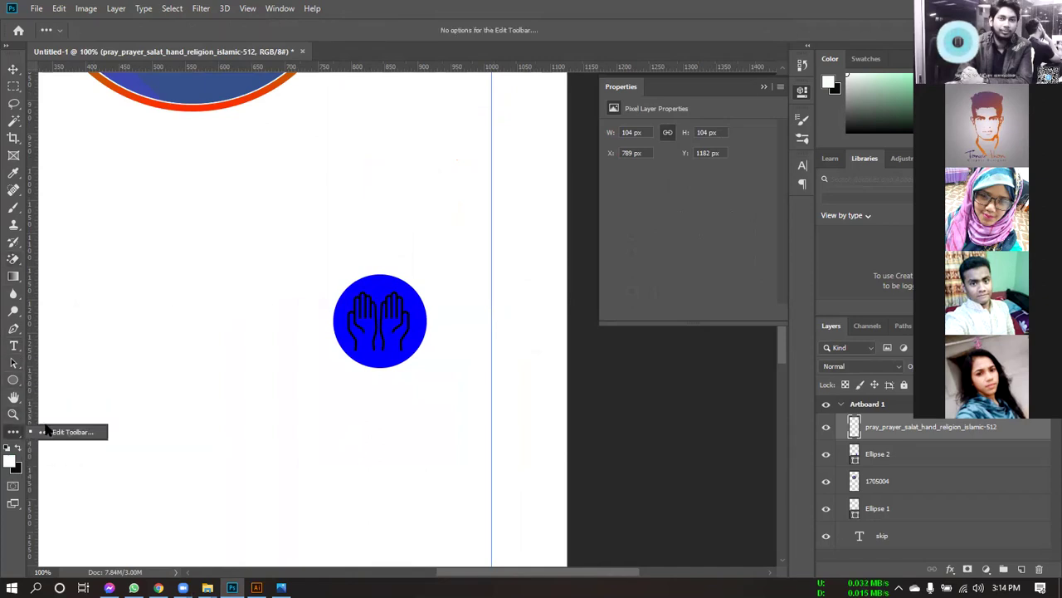
{"action": "left_click", "coordinate": [46, 431]}
{"action": "scroll", "coordinate": [331, 357], "scroll_direction": "down", "scroll_amount": 5}
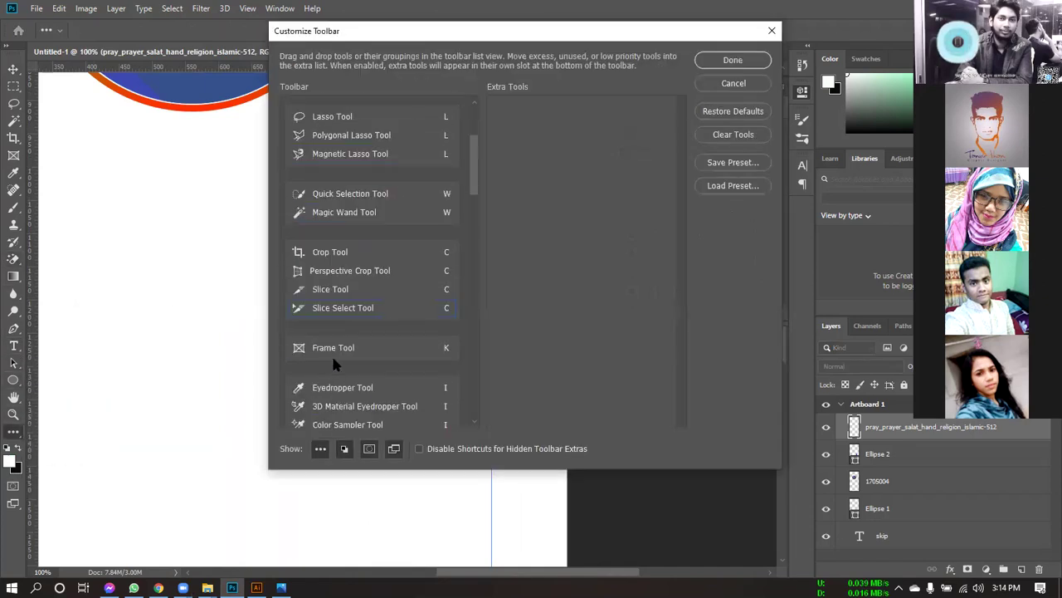
{"action": "scroll", "coordinate": [332, 374], "scroll_direction": "down", "scroll_amount": 10}
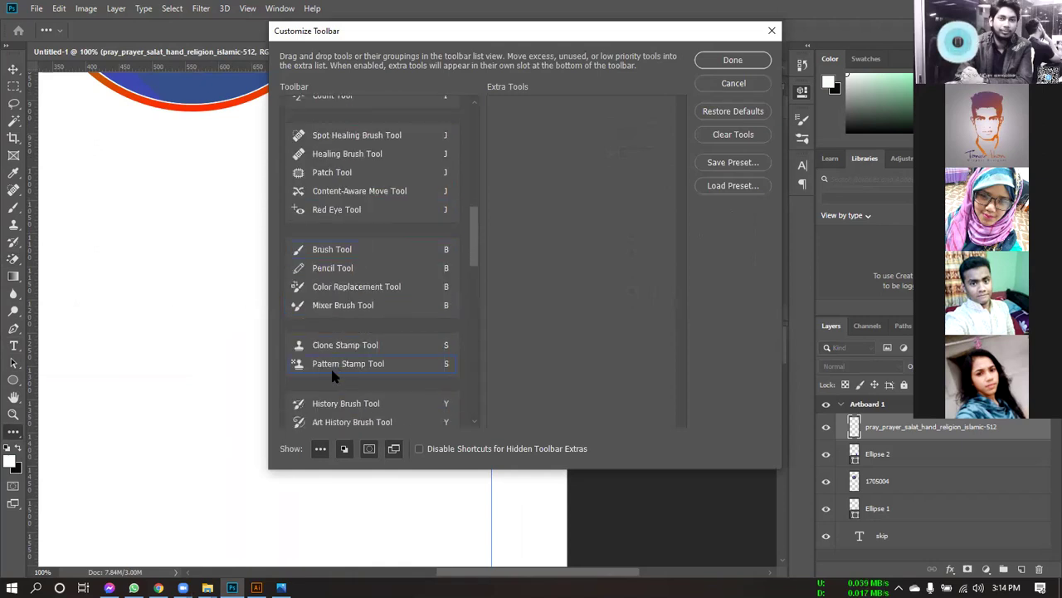
{"action": "scroll", "coordinate": [332, 375], "scroll_direction": "down", "scroll_amount": 2}
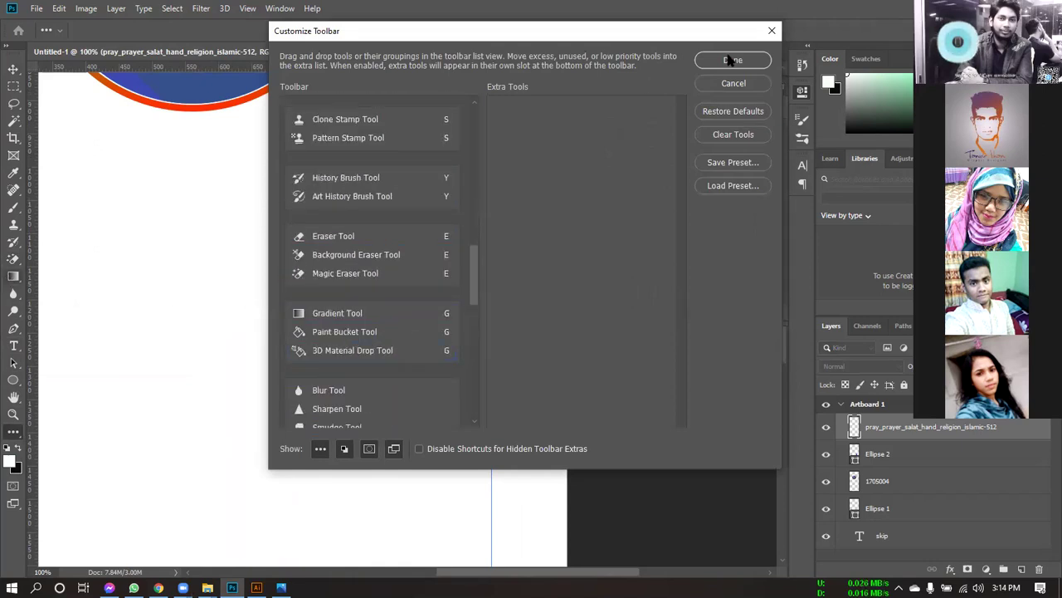
{"action": "left_click", "coordinate": [774, 31]}
Step: Move the praying hands icon to the blank area left of the blue circle and try recoloring it white with the Paint Bucket Tool
{"action": "left_click", "coordinate": [15, 279]}
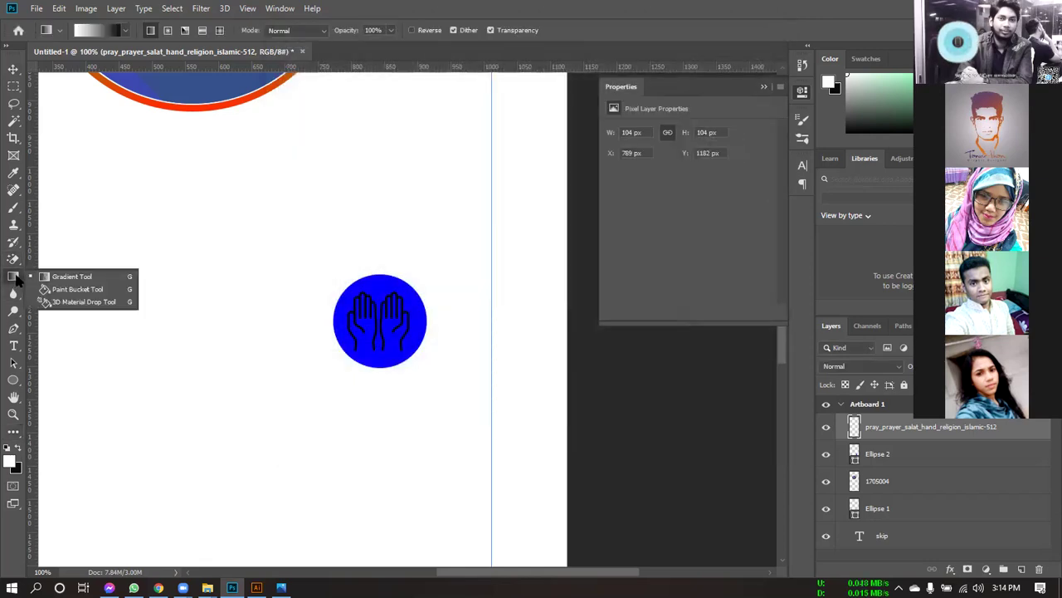
{"action": "left_click", "coordinate": [58, 289]}
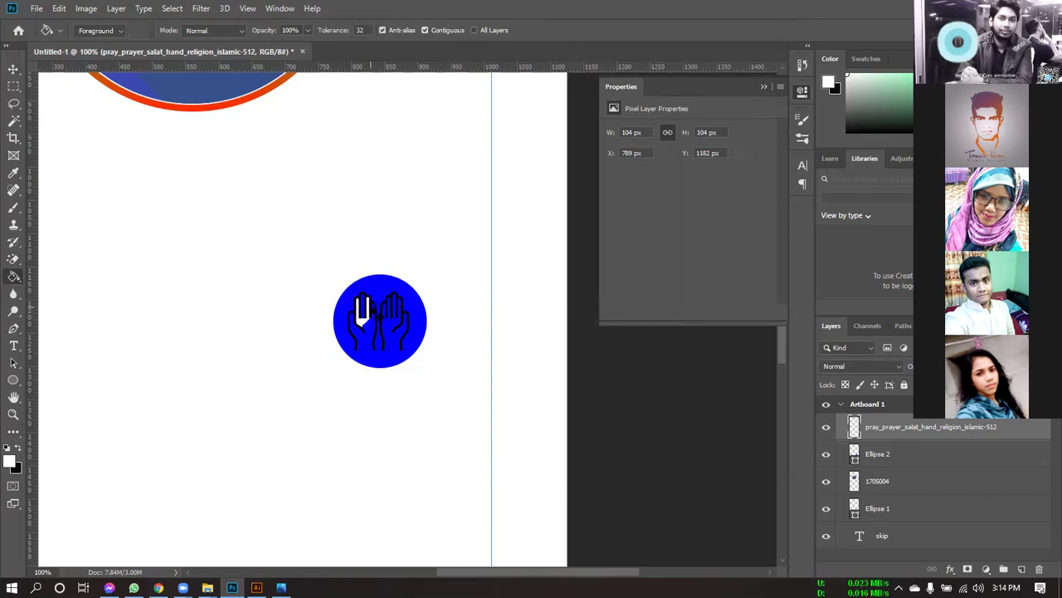
{"action": "left_click", "coordinate": [14, 70]}
{"action": "left_click_drag", "start_coordinate": [366, 322], "coordinate": [181, 356]}
{"action": "left_click_drag", "start_coordinate": [15, 277], "coordinate": [59, 289]}
{"action": "left_click", "coordinate": [177, 344]}
{"action": "left_click", "coordinate": [204, 353]}
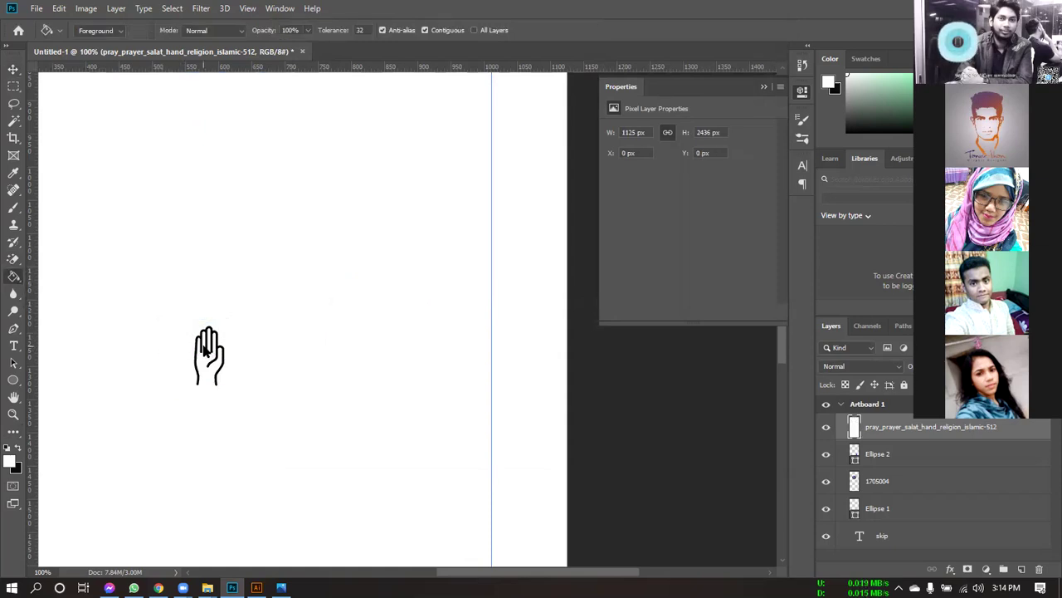
Step: Undo the white Paint Bucket fills on the praying hands layer
{"action": "left_click", "coordinate": [204, 347]}
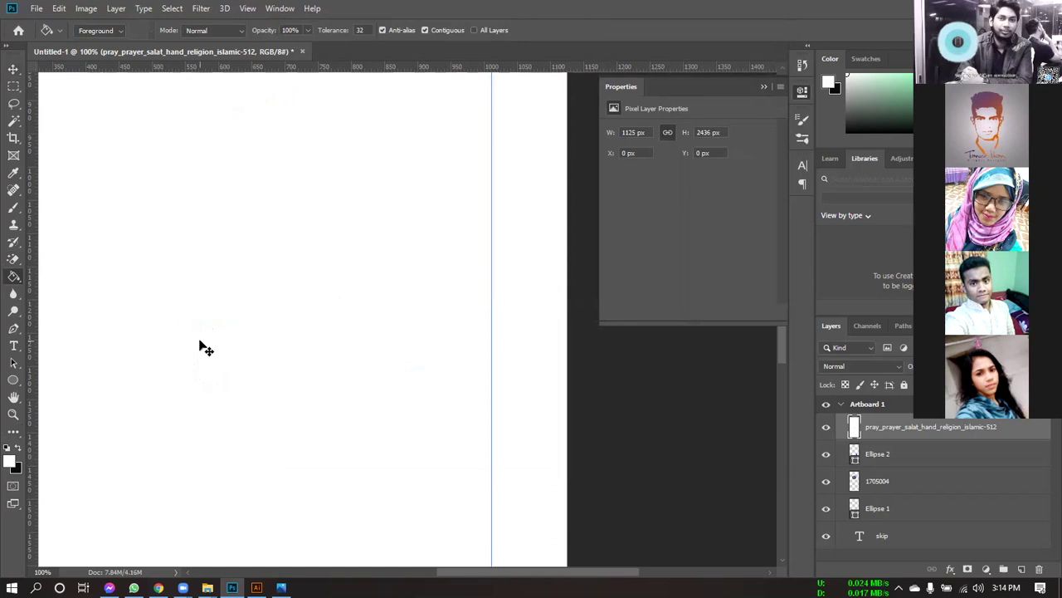
{"action": "key", "text": "ctrl+z"}
{"action": "key", "text": "ctrl+z"}
{"action": "key", "text": "ctrl+z"}
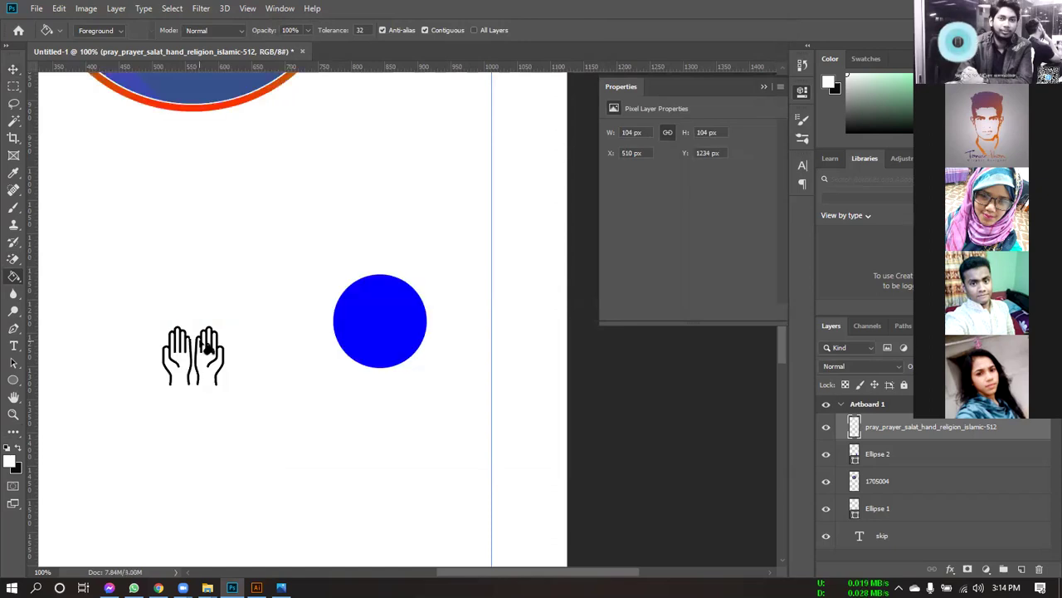
Step: Move the praying hands icon onto the center of the small blue circle with the Move Tool
{"action": "left_click", "coordinate": [12, 69]}
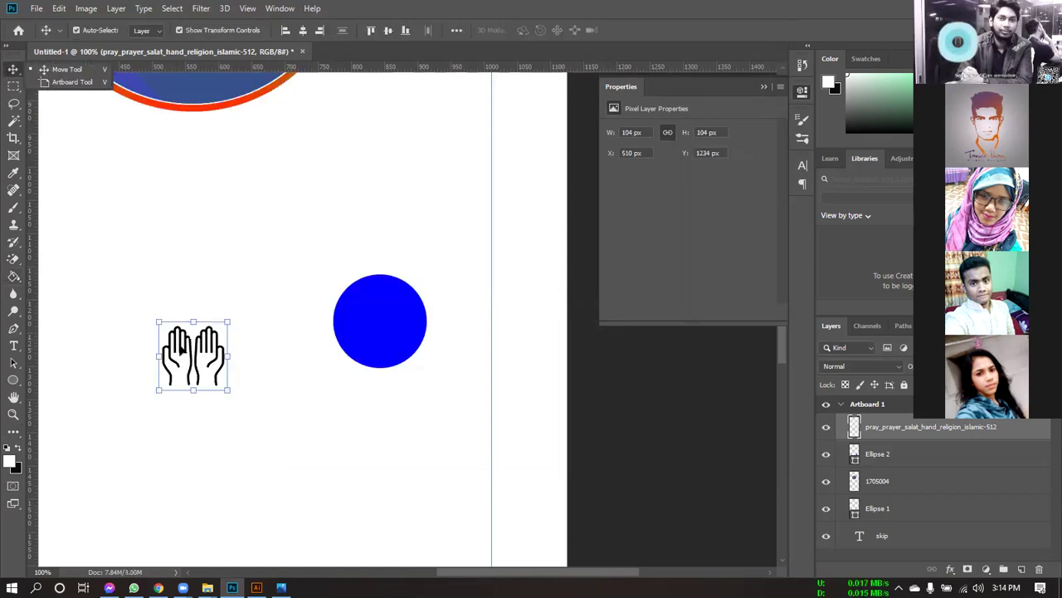
{"action": "left_click_drag", "start_coordinate": [158, 356], "coordinate": [449, 275]}
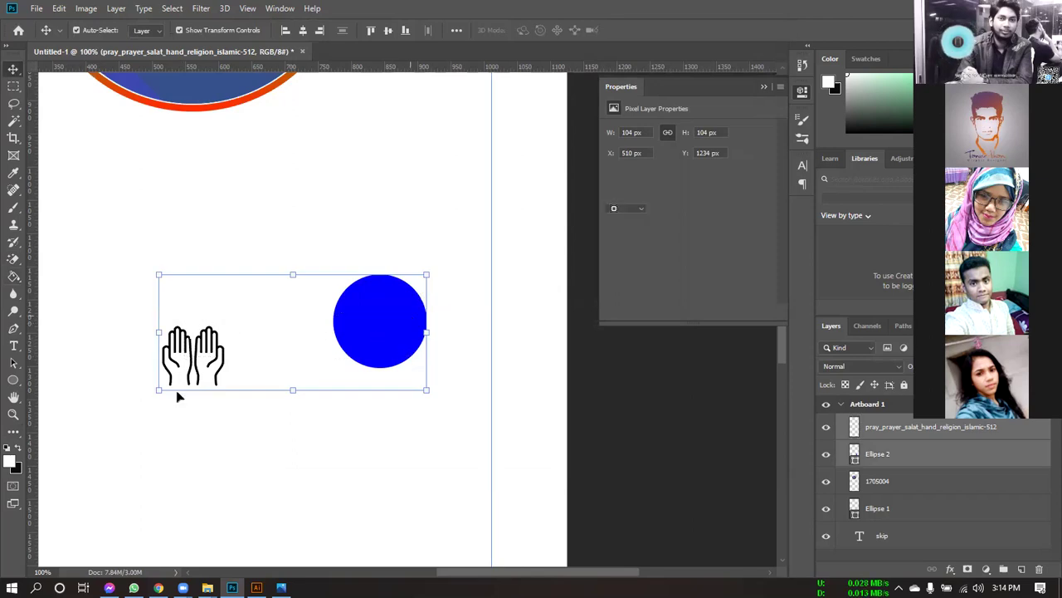
{"action": "left_click", "coordinate": [216, 444]}
{"action": "left_click_drag", "start_coordinate": [206, 355], "coordinate": [381, 323]}
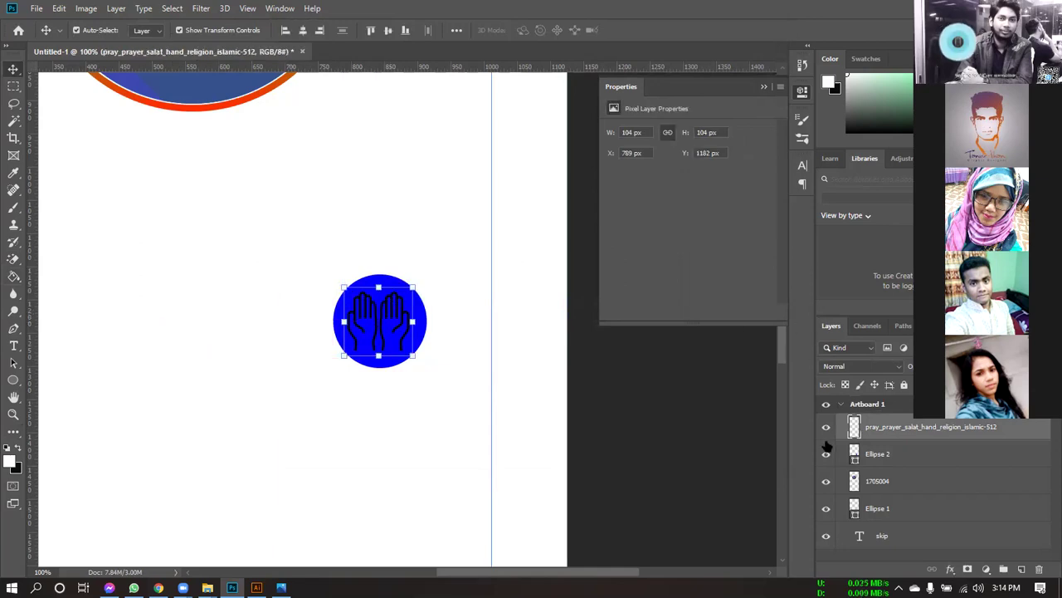
Step: Step through the praying hands layer's blend modes from Dissolve onward in its blending options and leave it on Linear Light
{"action": "right_click", "coordinate": [911, 435]}
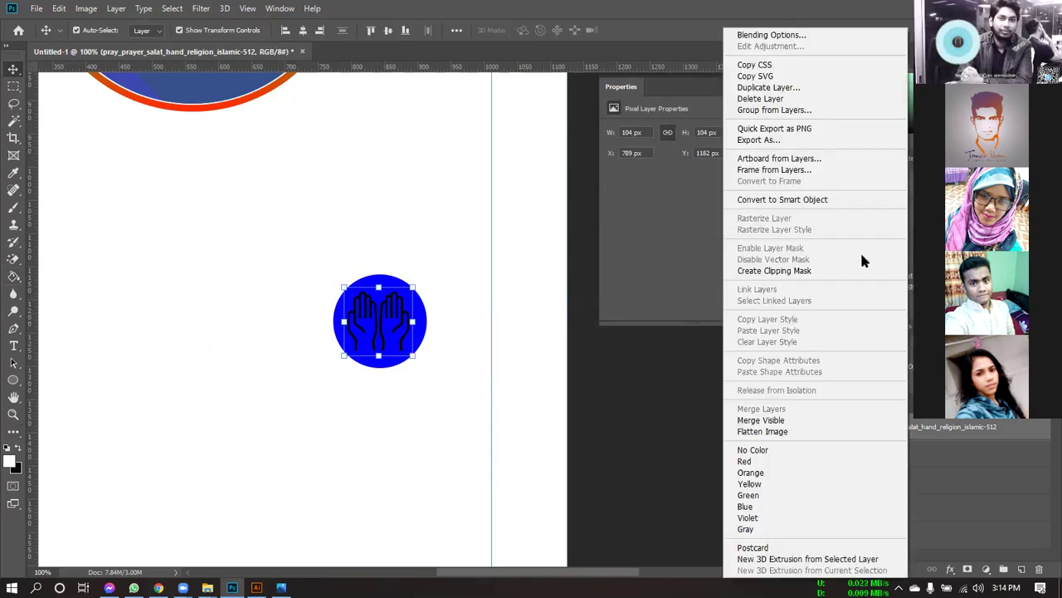
{"action": "left_click", "coordinate": [750, 36]}
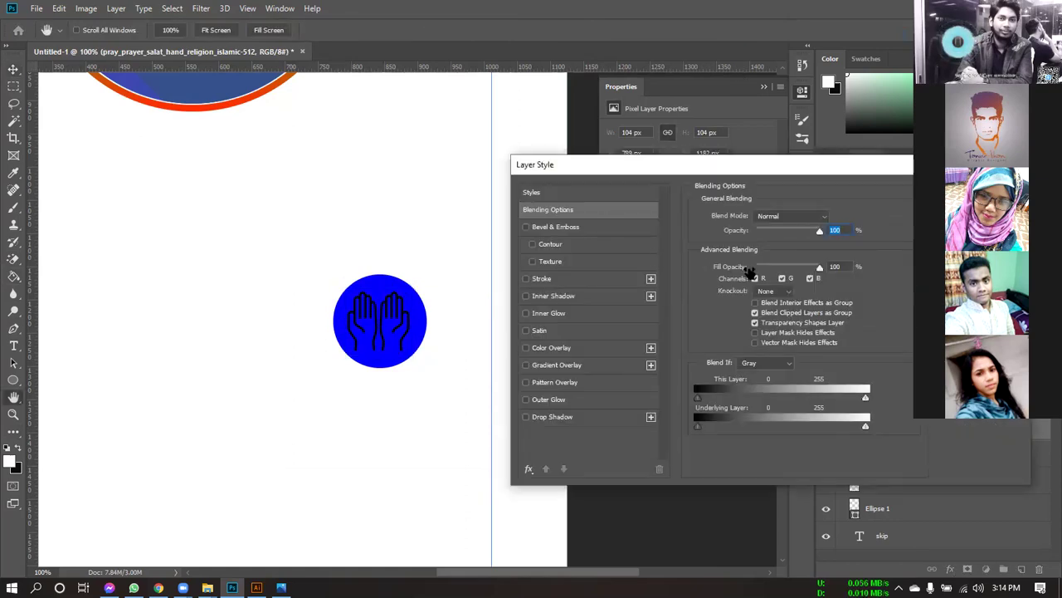
{"action": "left_click", "coordinate": [777, 217]}
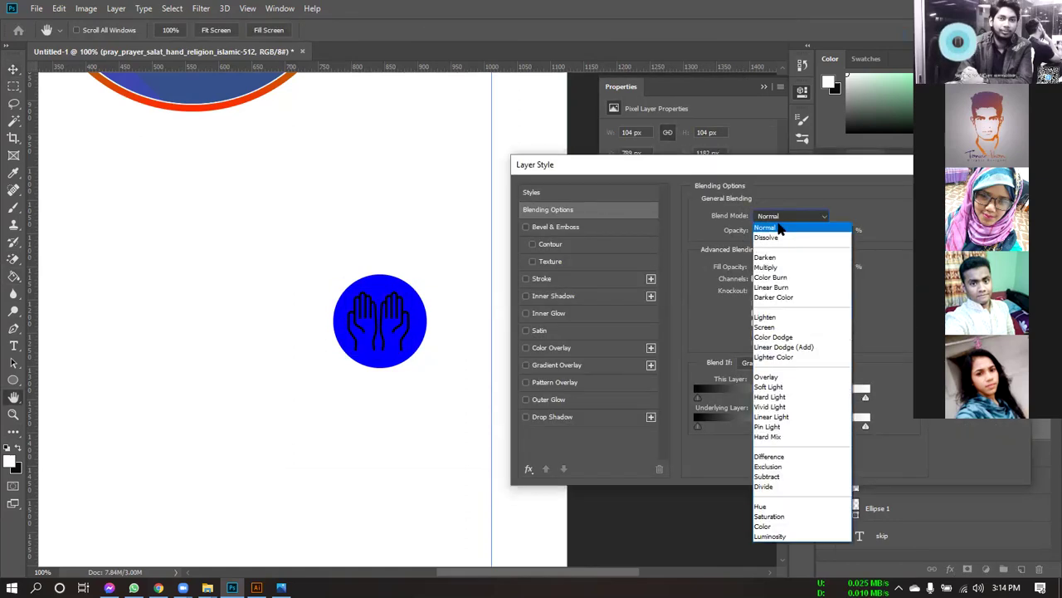
{"action": "left_click", "coordinate": [781, 236]}
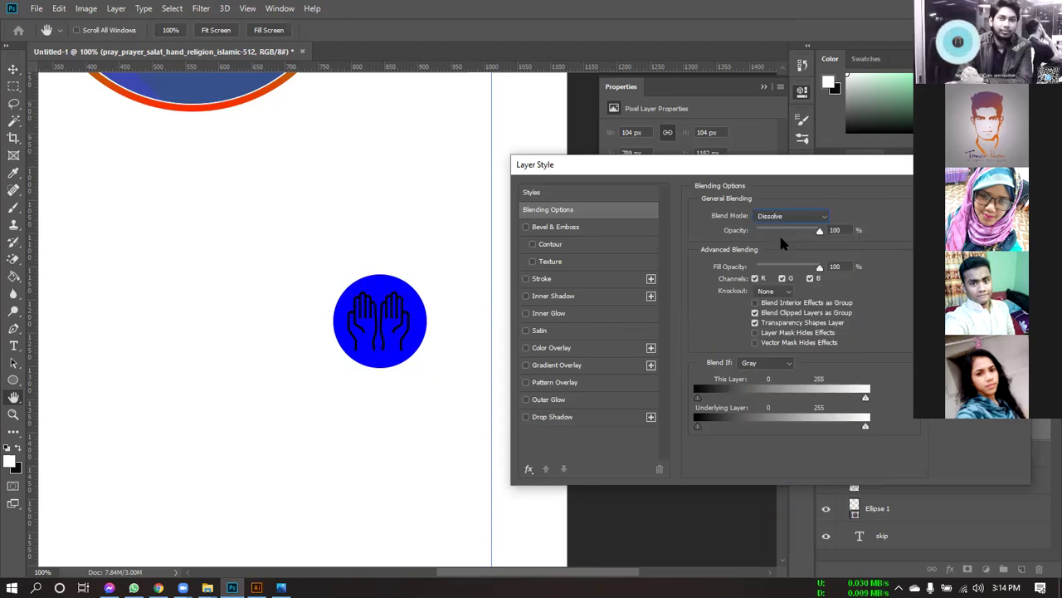
{"action": "key", "text": "Down"}
{"action": "key", "text": "Down"}
{"action": "key", "text": "Down"}
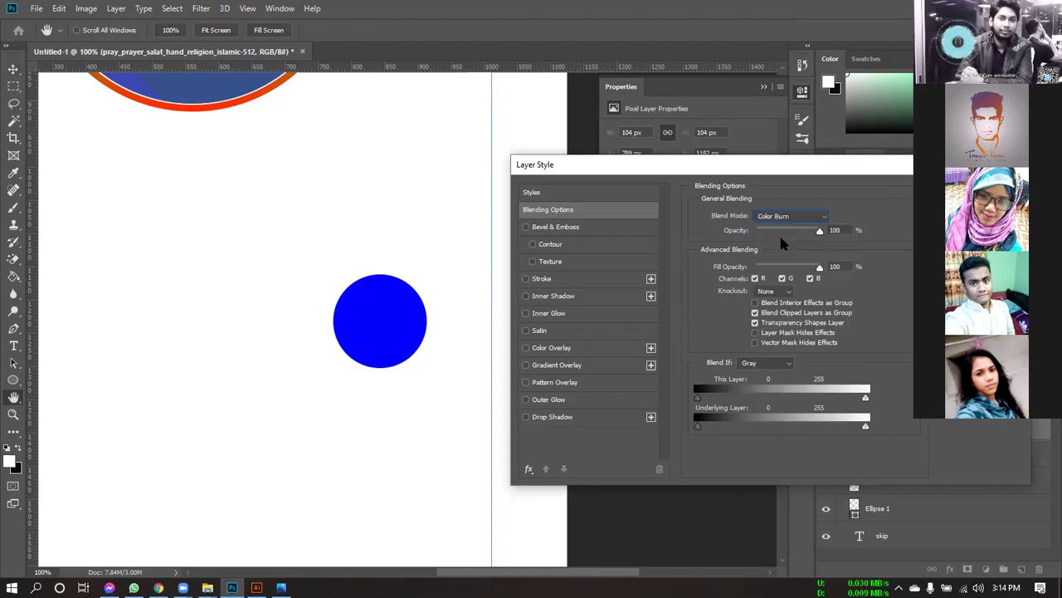
{"action": "key", "text": "Down"}
{"action": "key", "text": "Down"}
{"action": "key", "text": "Down"}
{"action": "key", "text": "Down"}
{"action": "key", "text": "Down"}
{"action": "key", "text": "Down"}
{"action": "key", "text": "Down"}
{"action": "key", "text": "Down"}
{"action": "key", "text": "Down"}
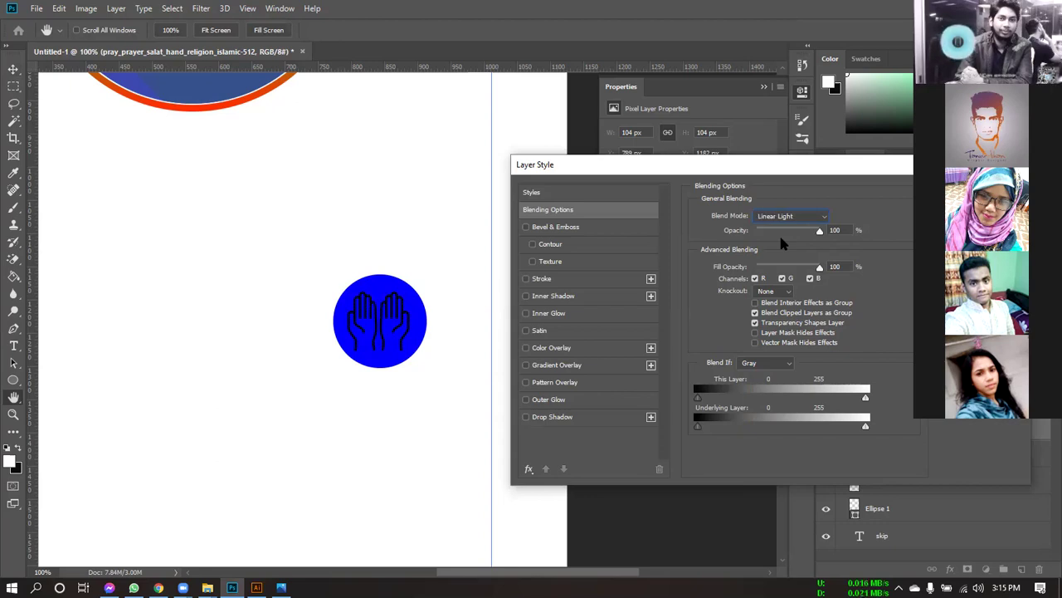
Step: Try a gradient overlay on the praying hands and replace it with a white color overlay in Normal blend mode
{"action": "left_click", "coordinate": [534, 368]}
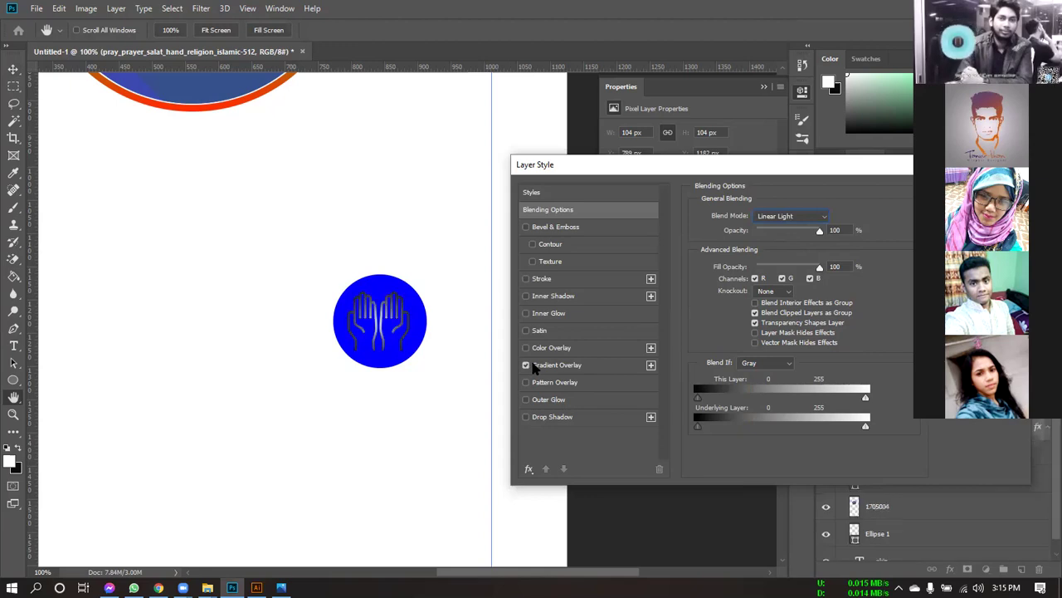
{"action": "left_click", "coordinate": [797, 217]}
{"action": "left_click", "coordinate": [795, 220]}
{"action": "left_click", "coordinate": [541, 352]}
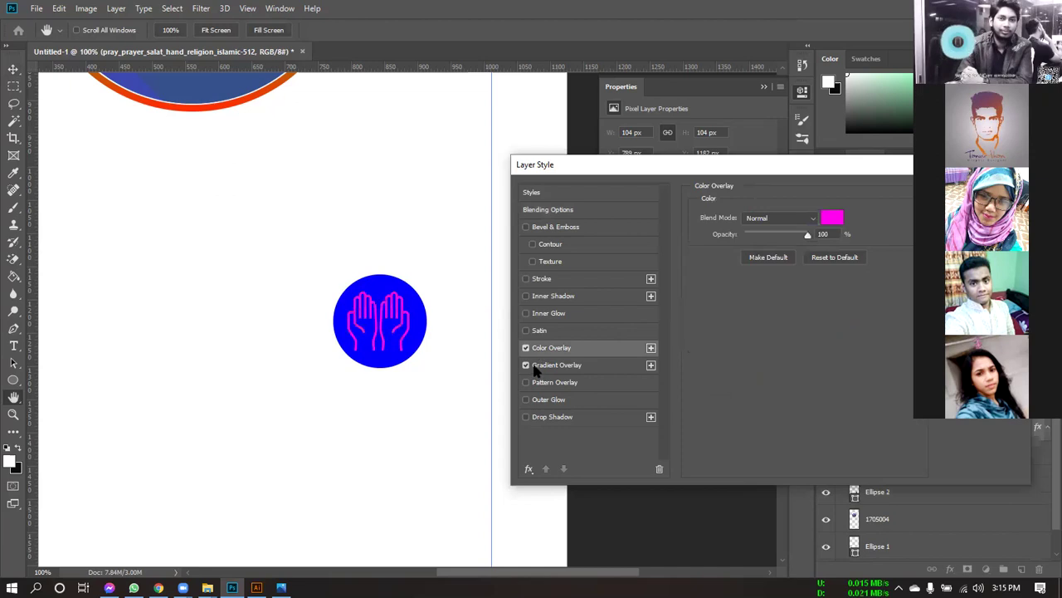
{"action": "left_click", "coordinate": [835, 218]}
{"action": "left_click", "coordinate": [429, 112]}
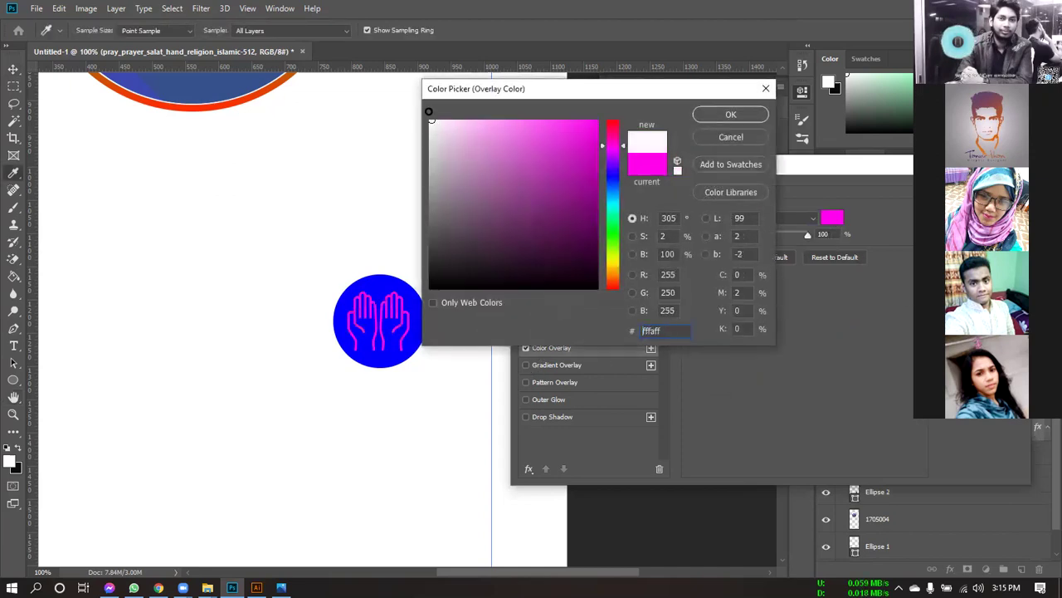
{"action": "left_click", "coordinate": [430, 113]}
{"action": "left_click", "coordinate": [748, 117]}
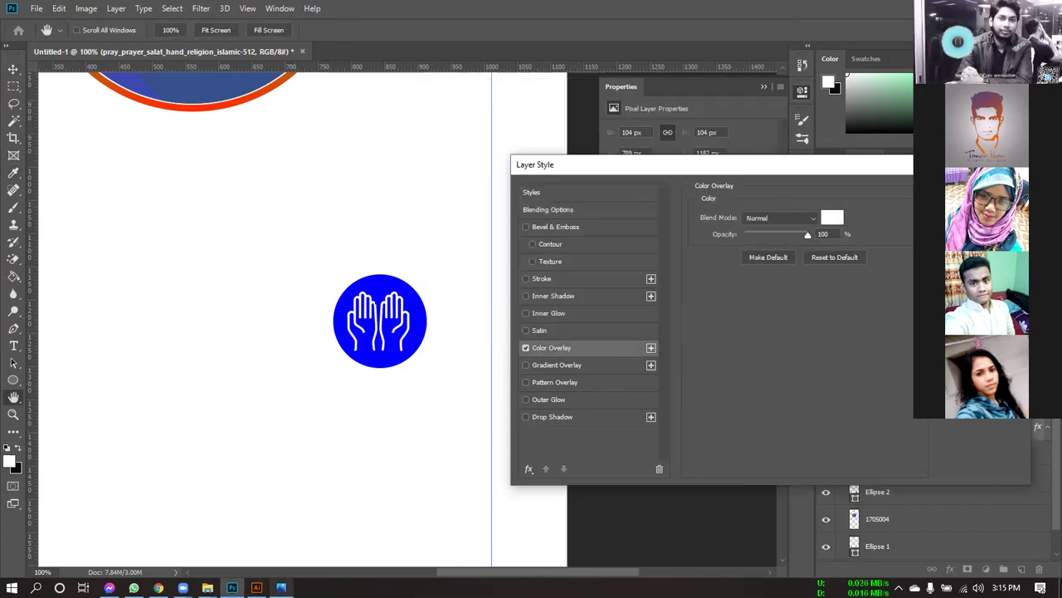
Step: Check the reference mockup in Photos, return to Photoshop and apply the praying hands' layer style
{"action": "left_click", "coordinate": [281, 587]}
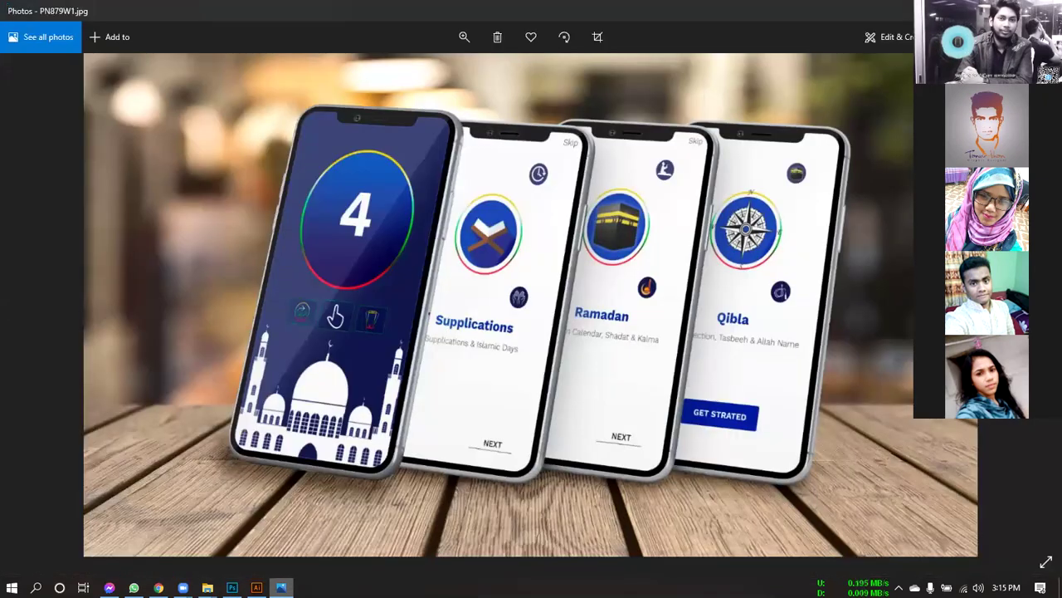
{"action": "key", "text": "alt+Tab"}
{"action": "scroll", "coordinate": [351, 347], "scroll_direction": "up", "scroll_amount": 5}
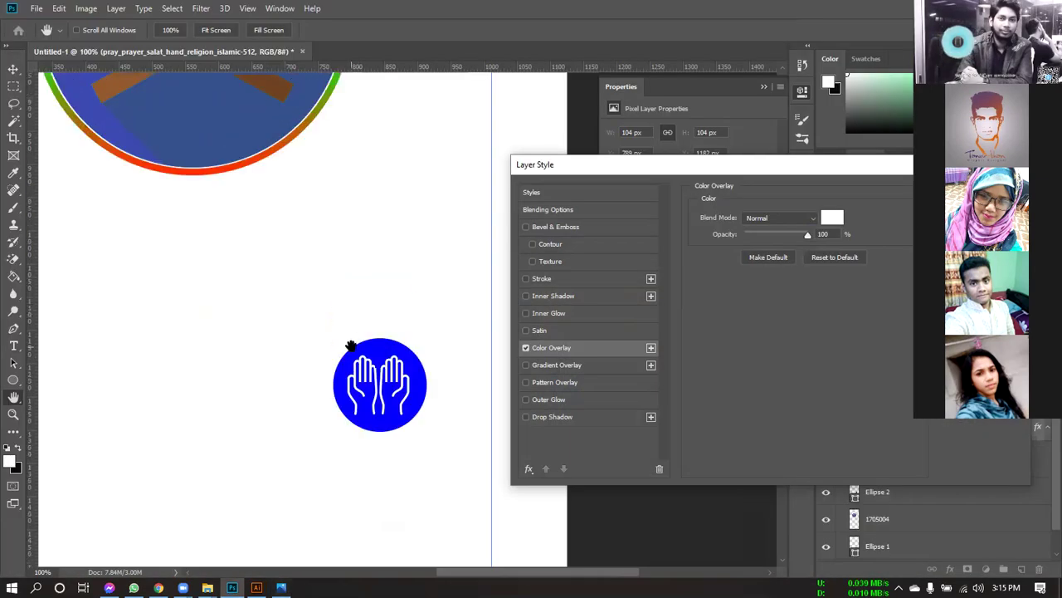
{"action": "scroll", "coordinate": [351, 347], "scroll_direction": "down", "scroll_amount": 3}
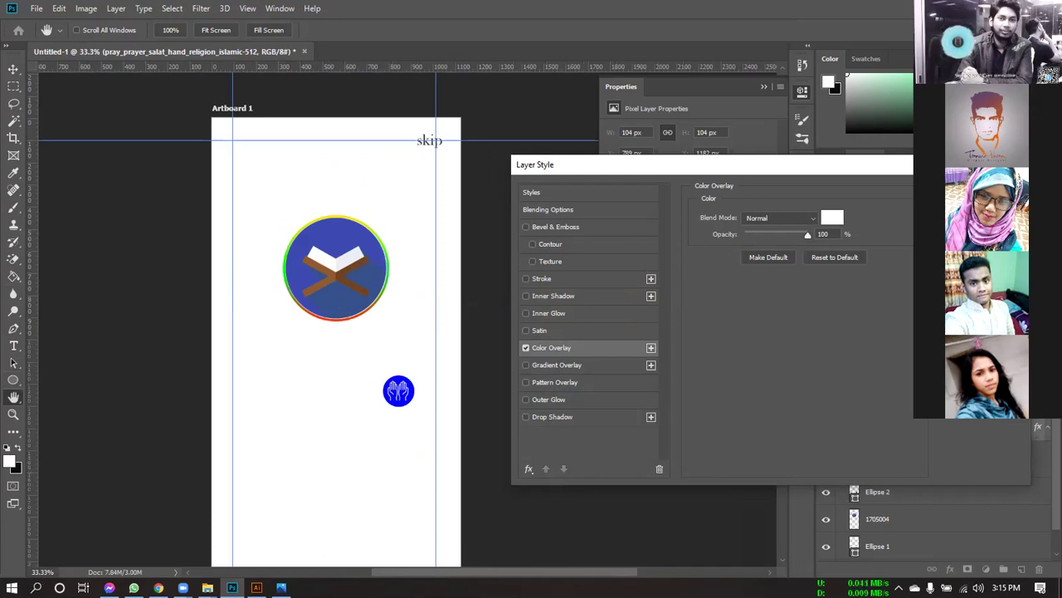
{"action": "key", "text": "Return"}
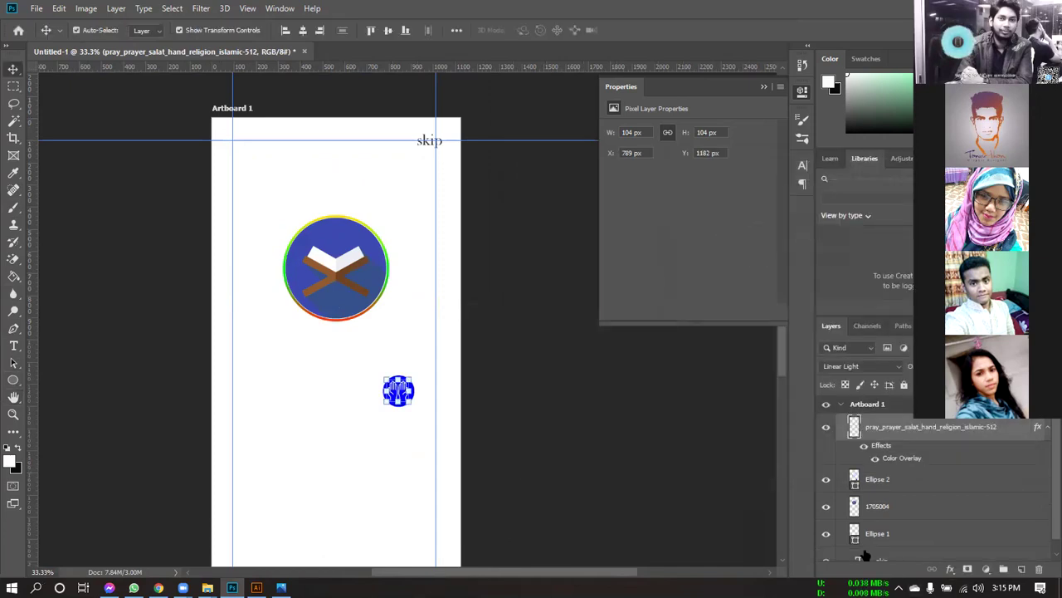
Step: Duplicate the small blue circle behind the praying hands and place the copy below the skip text at about X 771, Y 248 px
{"action": "left_click", "coordinate": [880, 538]}
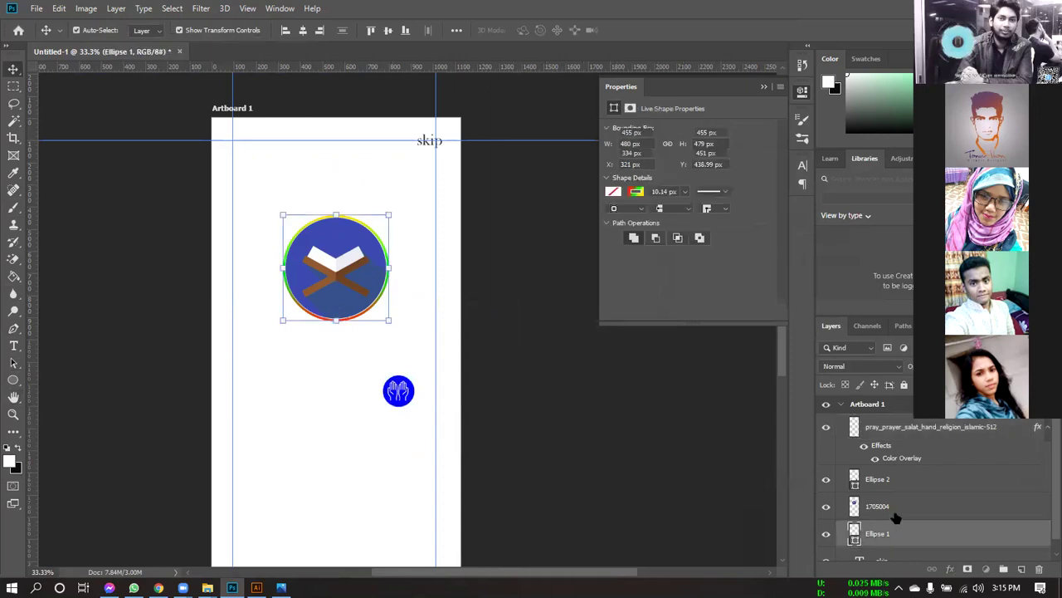
{"action": "key", "text": "alt+bracketright"}
{"action": "key", "text": "alt+bracketright"}
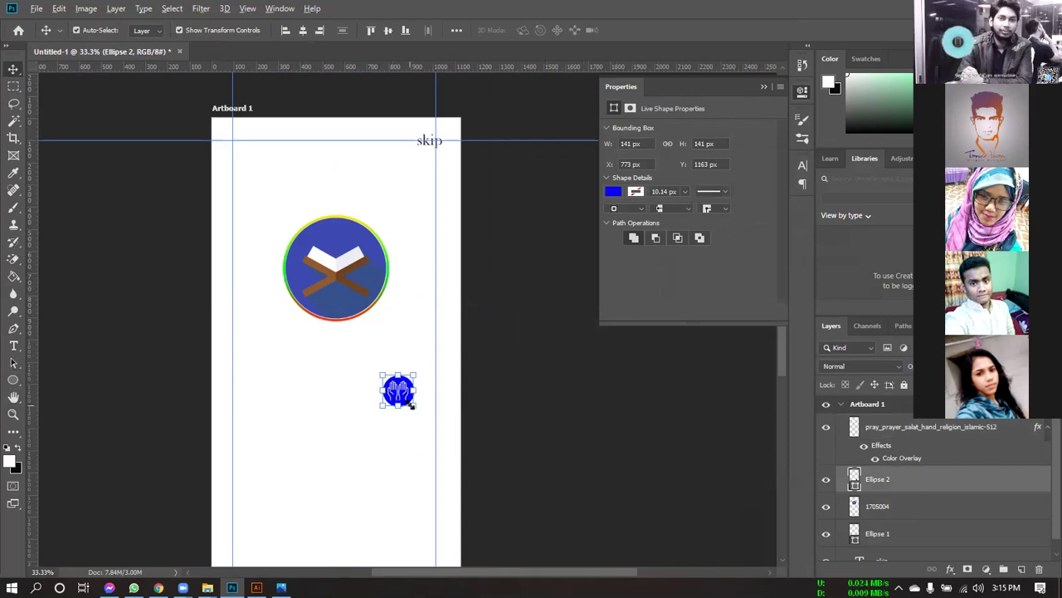
{"action": "left_click_drag", "start_coordinate": [413, 403], "coordinate": [408, 197]}
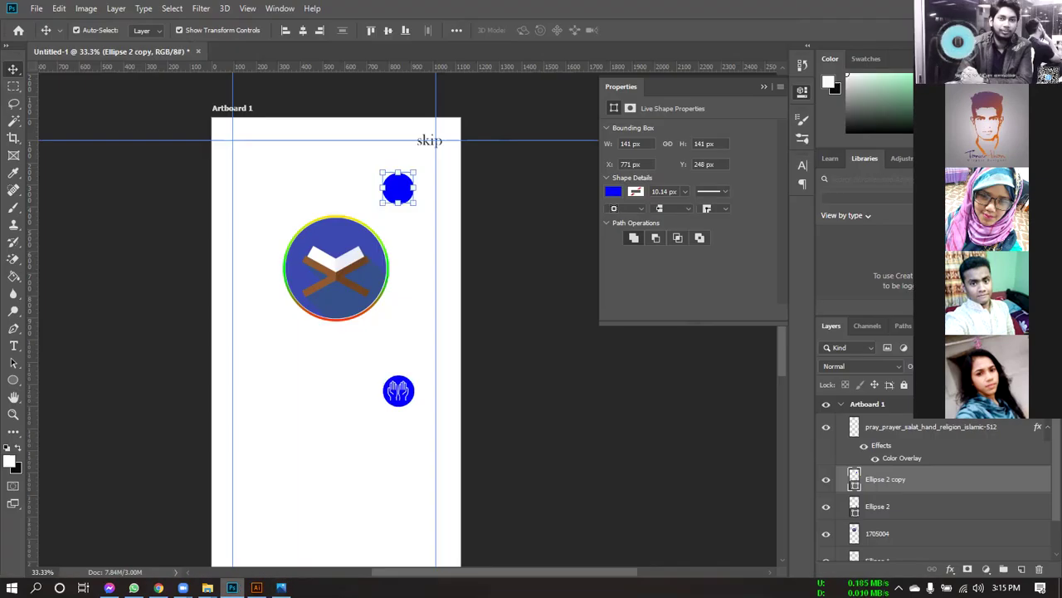
Step: Place the clock image 66403 from the images & I-con folder onto the artboard
{"action": "mouse_move", "coordinate": [208, 588]}
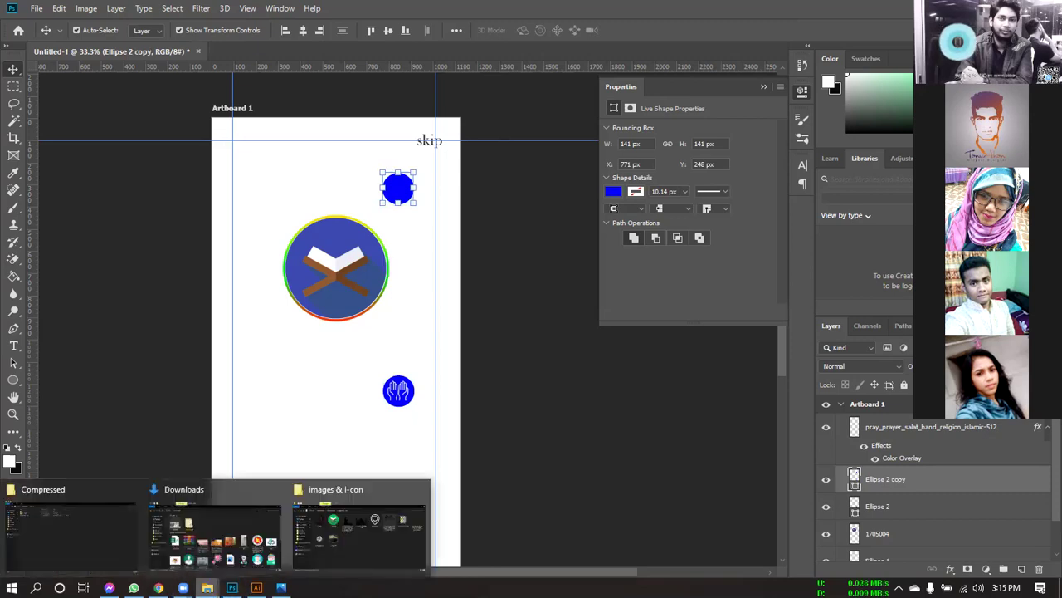
{"action": "left_click", "coordinate": [359, 527]}
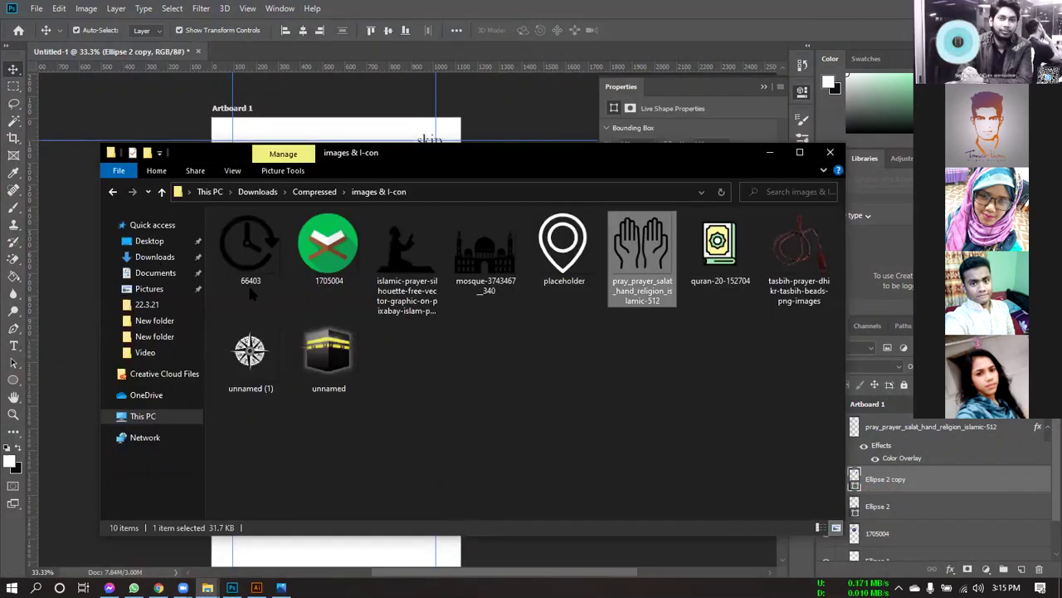
{"action": "left_click_drag", "start_coordinate": [251, 278], "coordinate": [91, 545]}
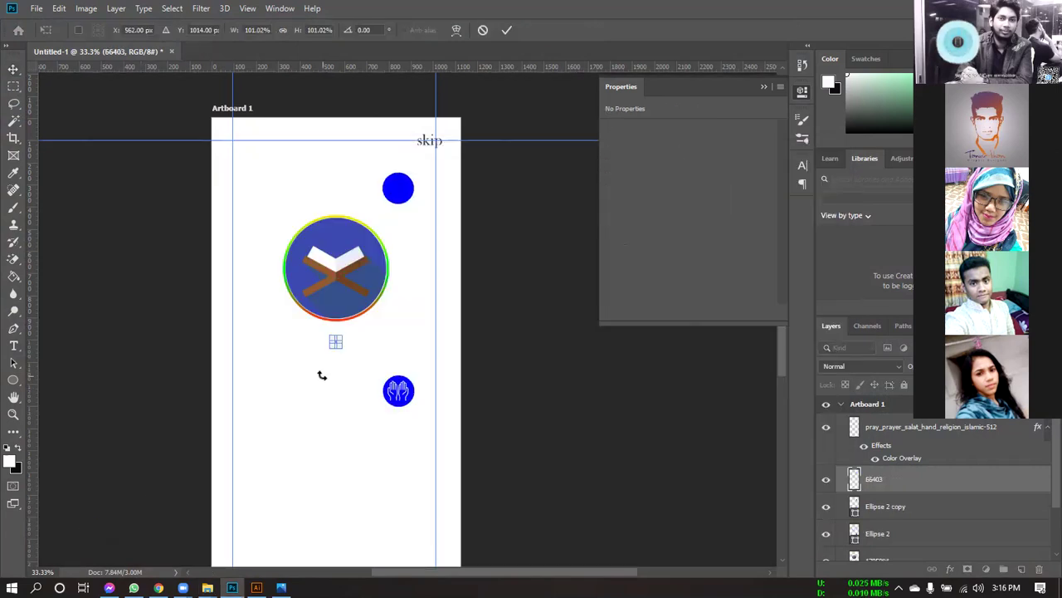
Step: Scale the clock icon to about 305.72% and center it on the upper blue circle at about X 846.5, Y 318.5 px
{"action": "key", "text": "ctrl+plus"}
{"action": "key", "text": "ctrl+plus"}
{"action": "key", "text": "ctrl+plus"}
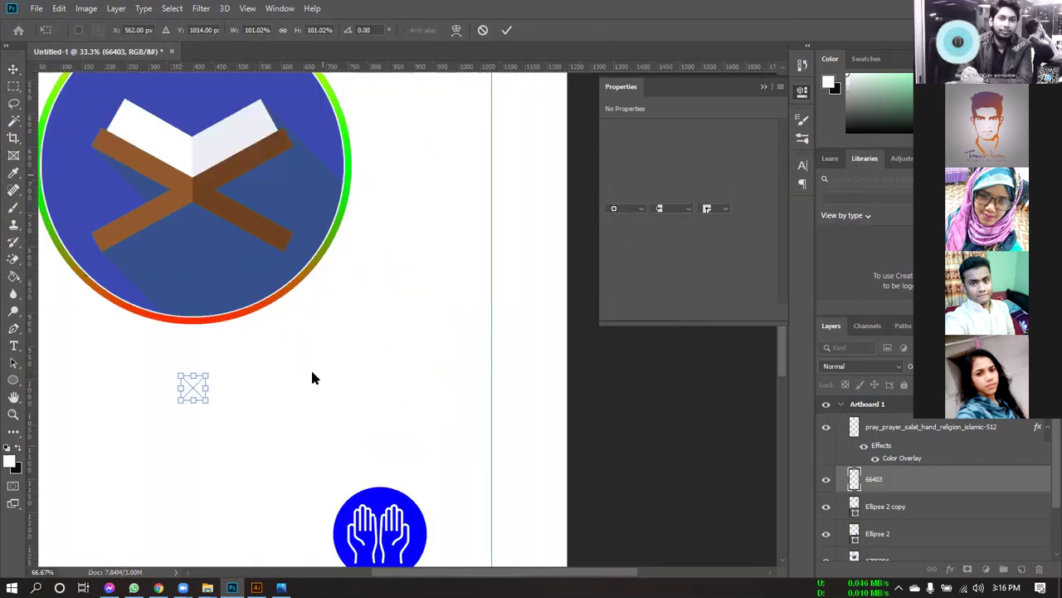
{"action": "left_click_drag", "start_coordinate": [207, 398], "coordinate": [418, 133]}
{"action": "left_click_drag", "start_coordinate": [416, 287], "coordinate": [425, 508]}
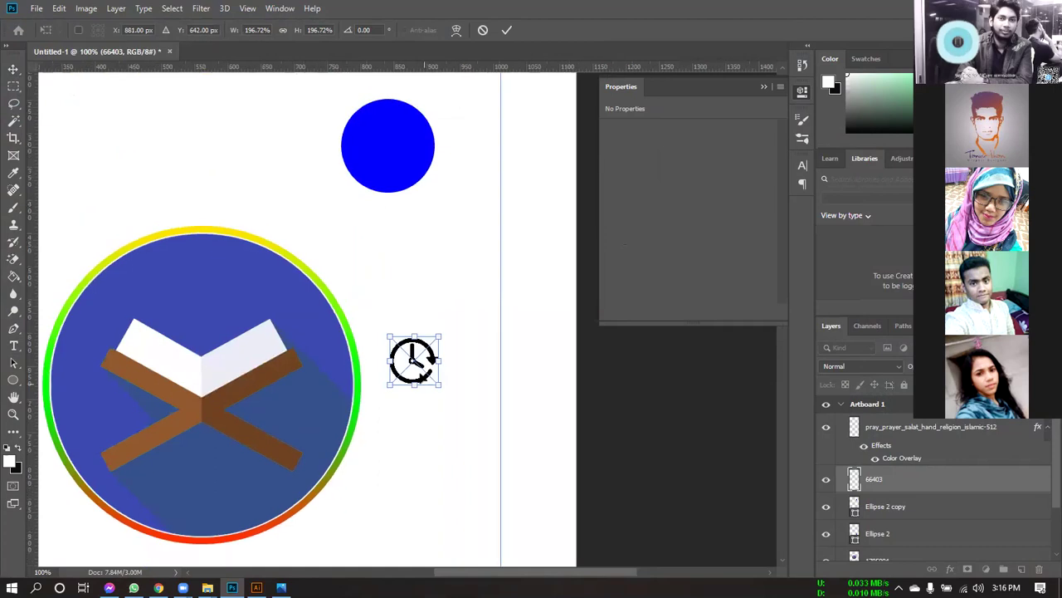
{"action": "left_click_drag", "start_coordinate": [416, 362], "coordinate": [426, 185]}
{"action": "mouse_move", "coordinate": [394, 124]}
{"action": "left_mouse_down"}
{"action": "mouse_move", "coordinate": [399, 112]}
{"action": "mouse_move", "coordinate": [399, 122]}
{"action": "left_mouse_up"}
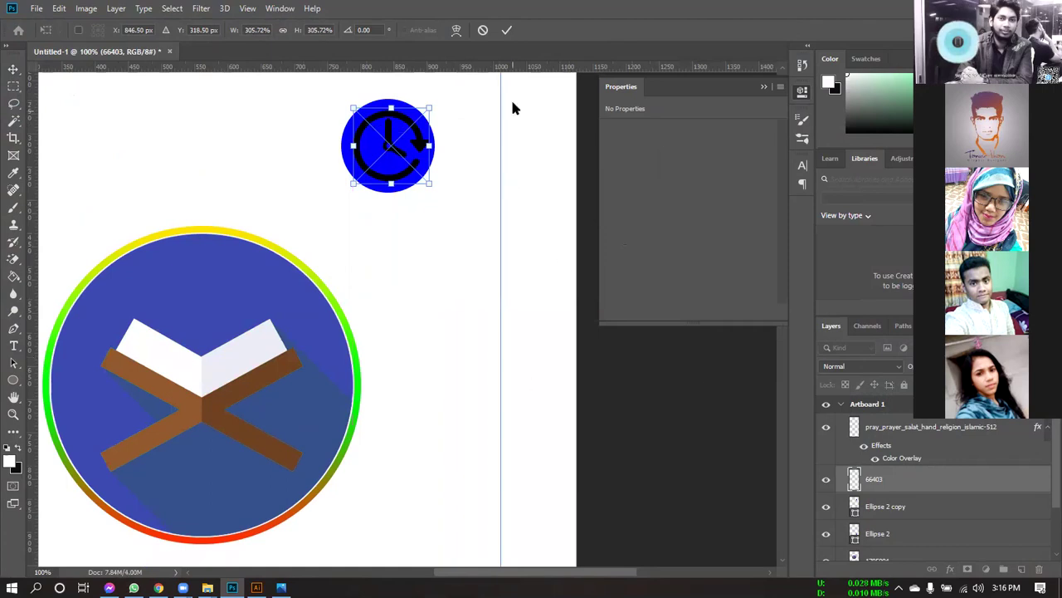
{"action": "left_click", "coordinate": [506, 30]}
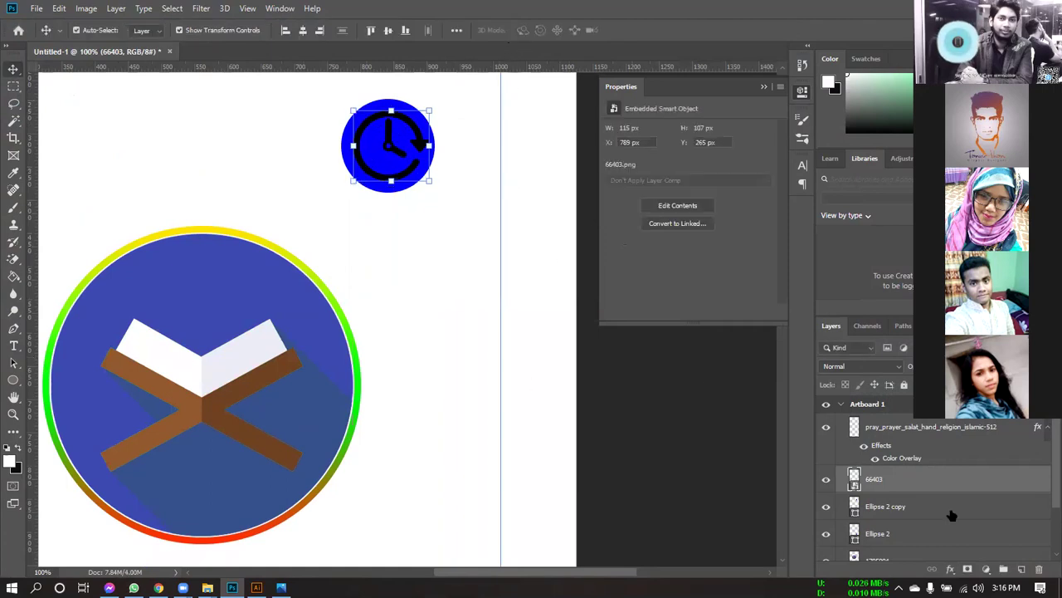
Step: Apply a white color overlay to the clock icon through its blending options
{"action": "right_click", "coordinate": [944, 479]}
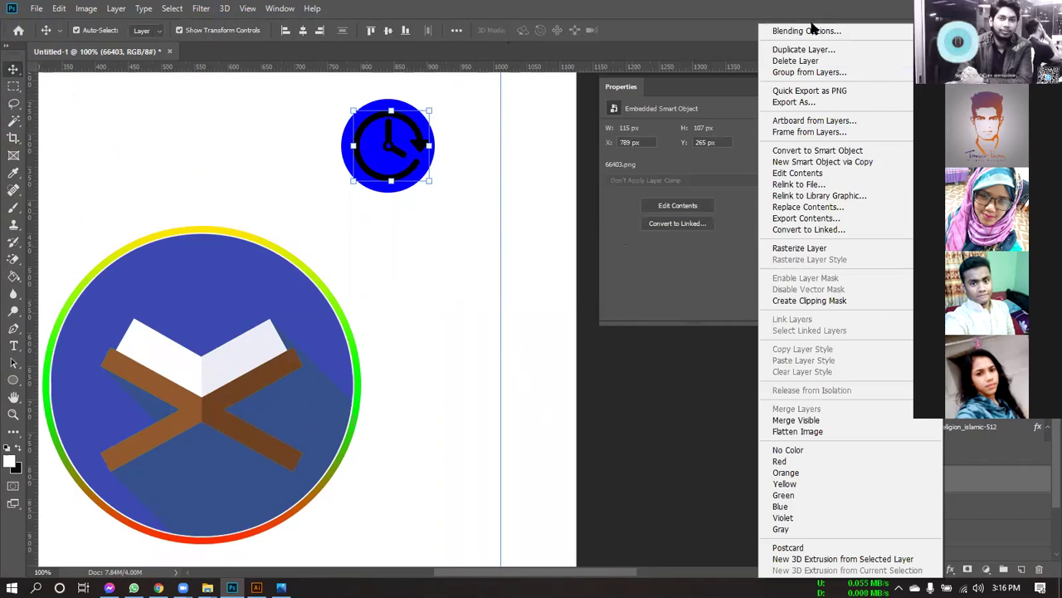
{"action": "left_click", "coordinate": [685, 254]}
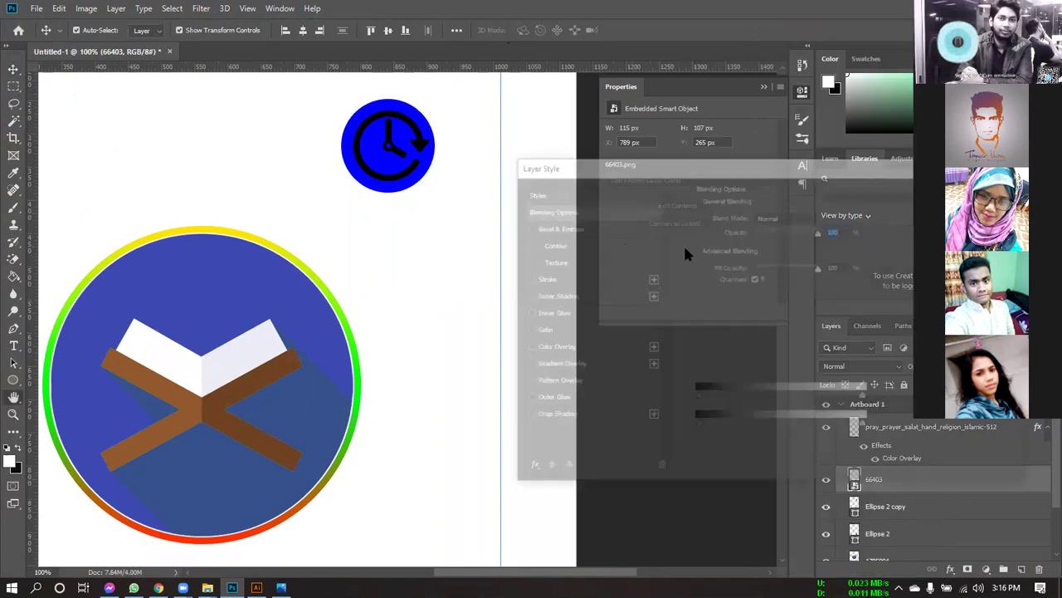
{"action": "left_click", "coordinate": [526, 348]}
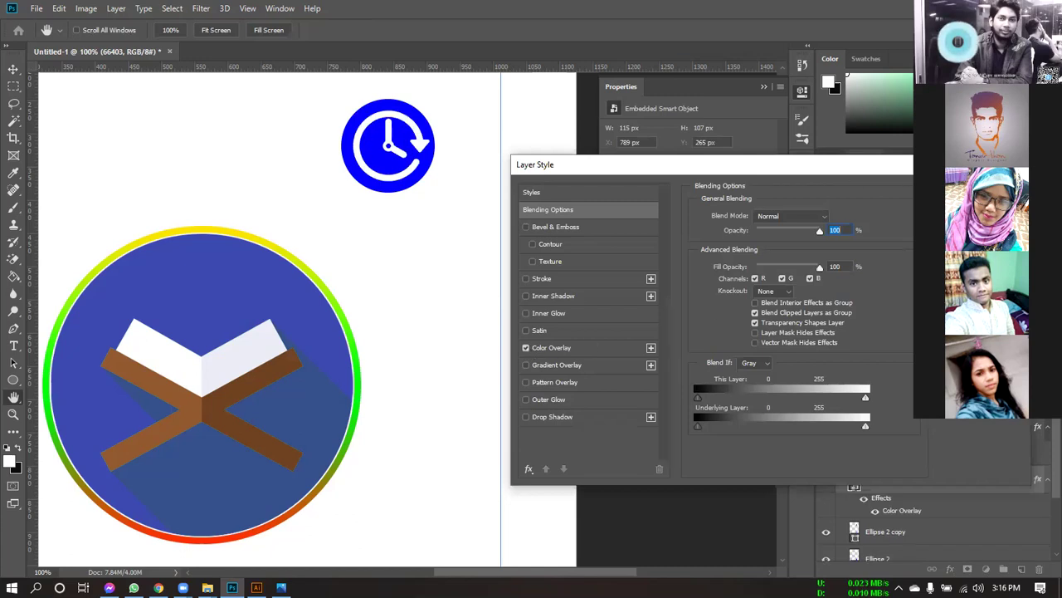
{"action": "key", "text": "Return"}
Step: Review the artboard layout as a whole and compare it with the reference mockup in Photos
{"action": "key", "text": "ctrl+minus"}
{"action": "key", "text": "ctrl+minus"}
{"action": "key", "text": "ctrl+minus"}
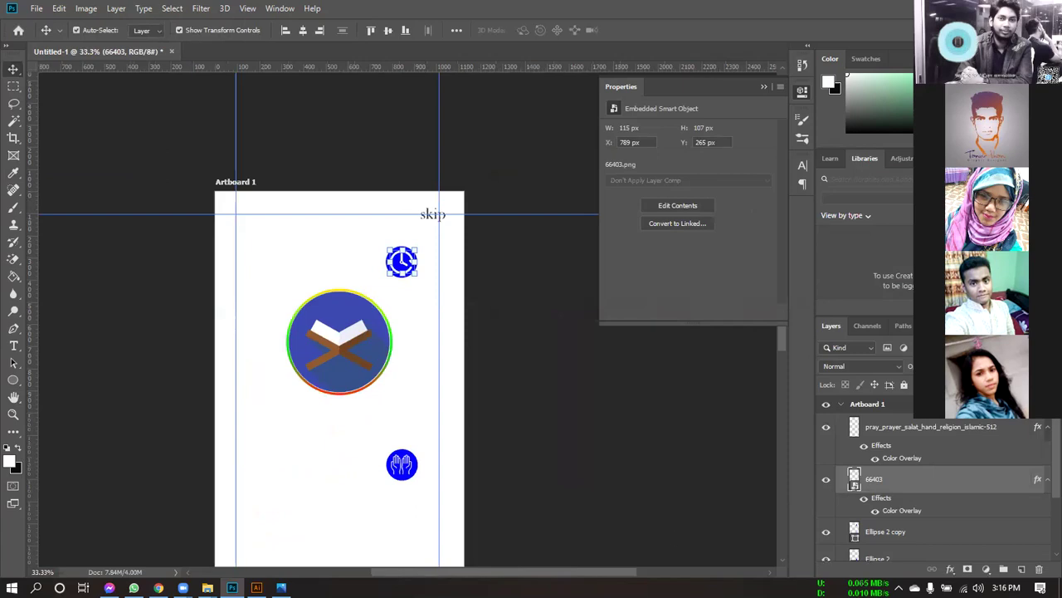
{"action": "mouse_move", "coordinate": [281, 588]}
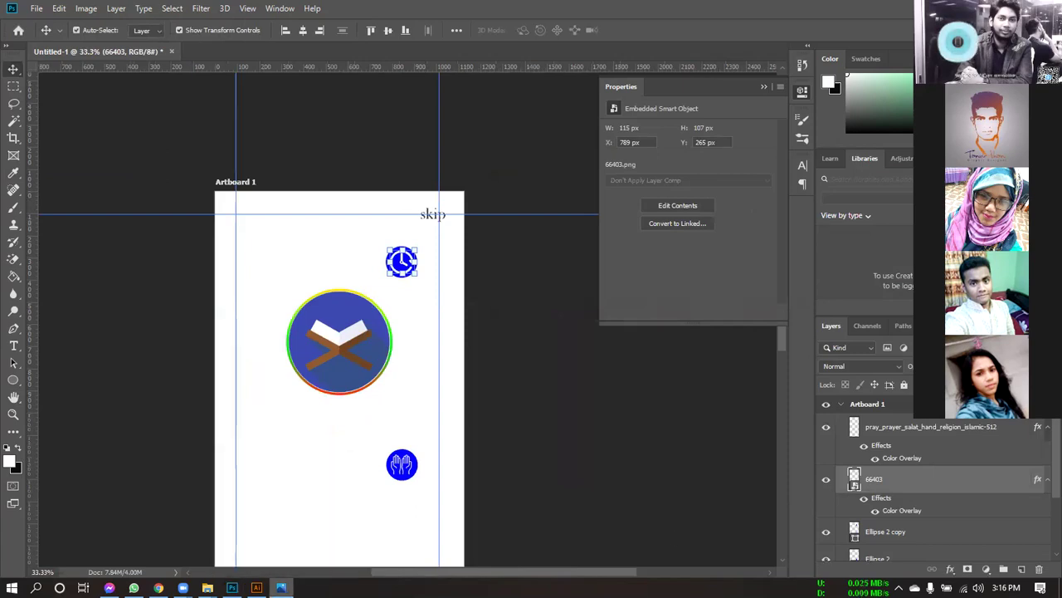
{"action": "key", "text": "alt+Tab"}
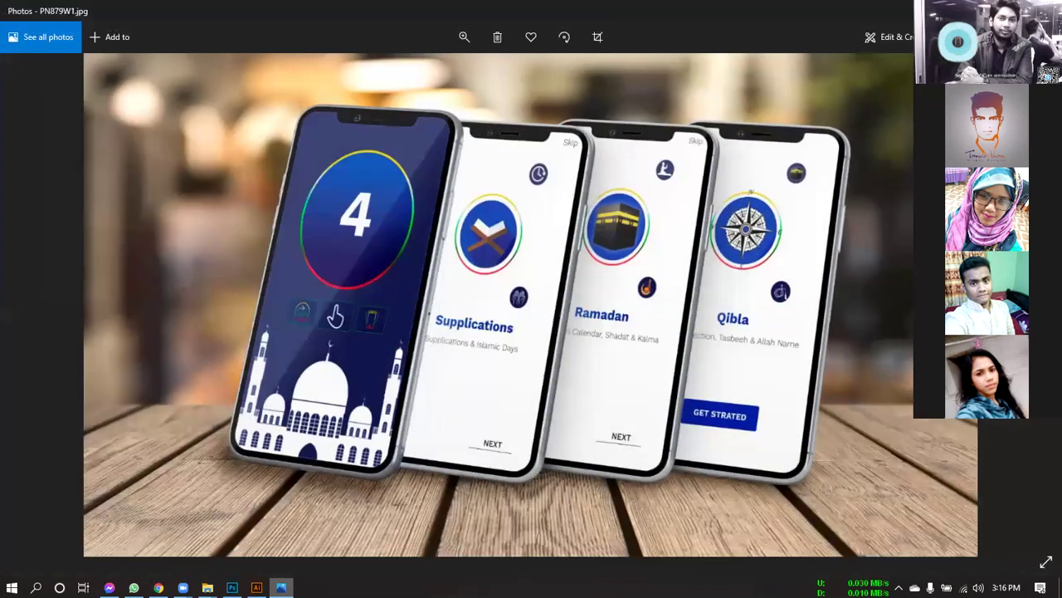
Step: Return to Photoshop and set the foreground color to blue 0e30fe for text
{"action": "key", "text": "alt+Tab"}
{"action": "scroll", "coordinate": [373, 294], "scroll_direction": "down", "scroll_amount": 3}
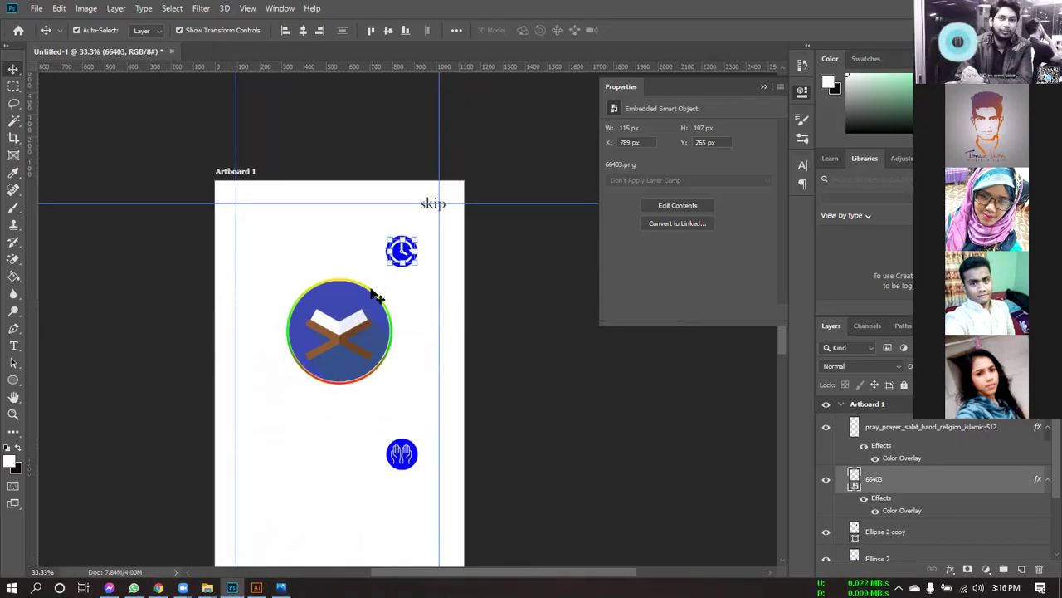
{"action": "scroll", "coordinate": [390, 351], "scroll_direction": "down", "scroll_amount": 3}
{"action": "scroll", "coordinate": [241, 378], "scroll_direction": "down", "scroll_amount": 3}
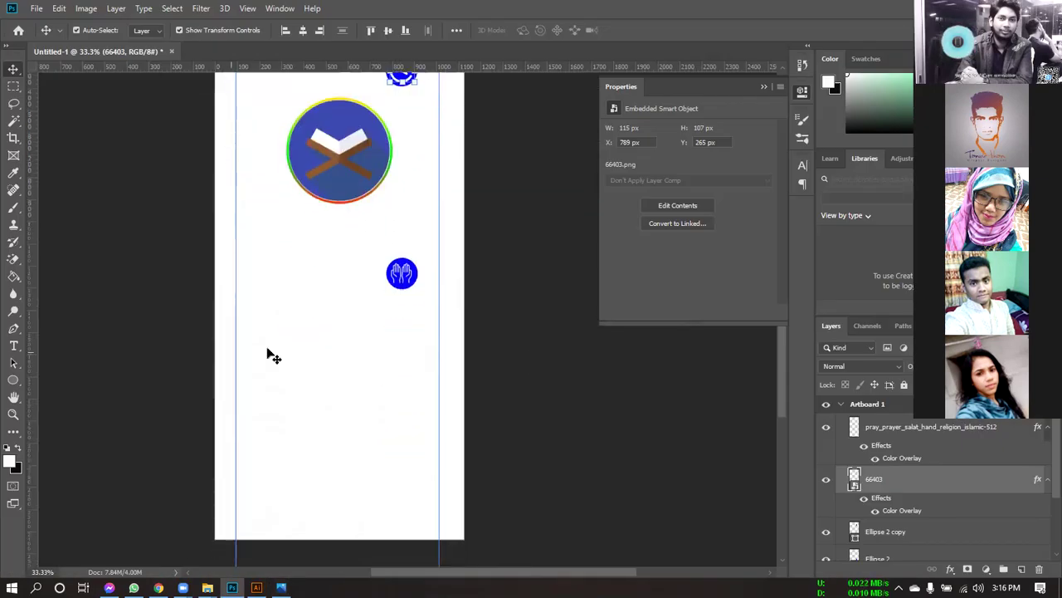
{"action": "left_click", "coordinate": [13, 345]}
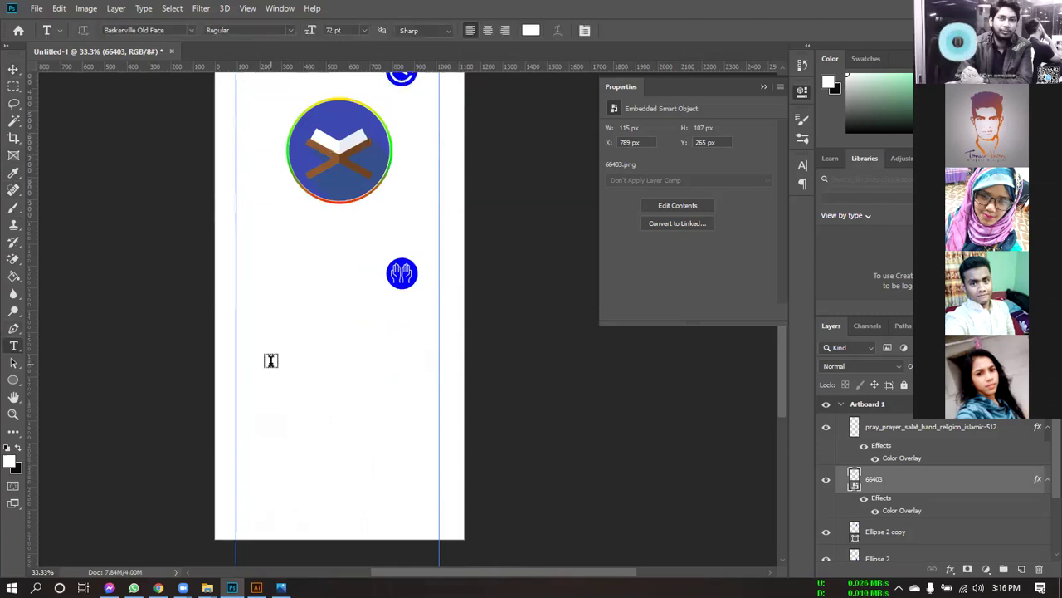
{"action": "left_click", "coordinate": [12, 459]}
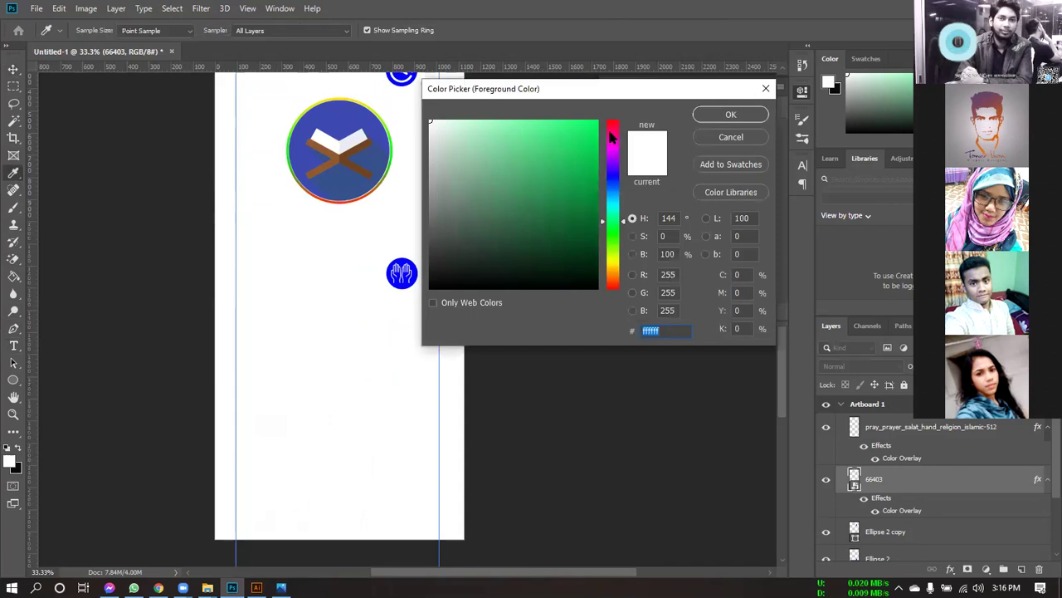
{"action": "left_click", "coordinate": [617, 184]}
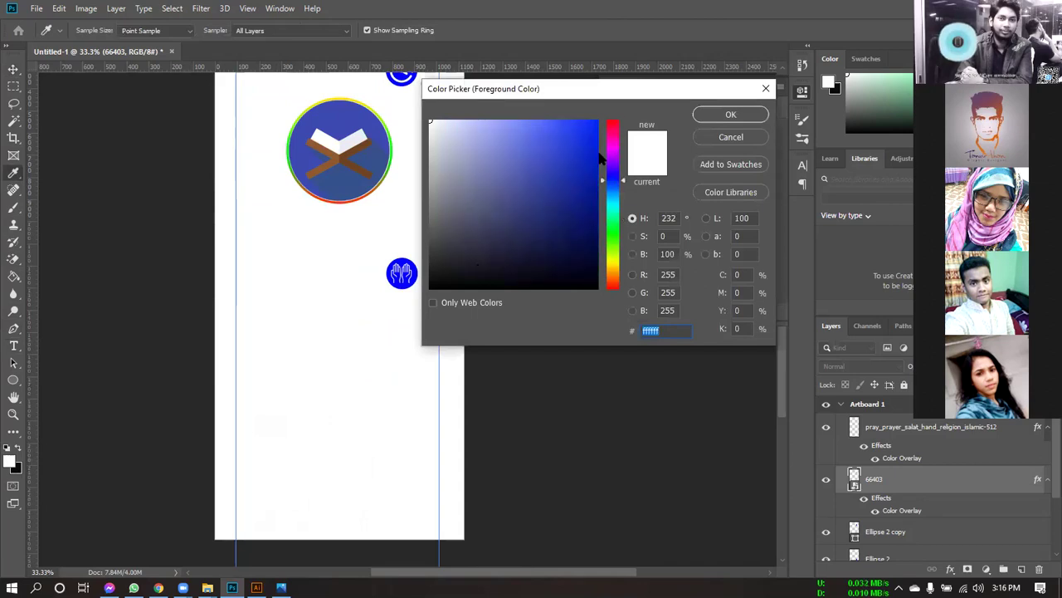
{"action": "left_click", "coordinate": [588, 122]}
{"action": "left_click", "coordinate": [731, 114]}
{"action": "key", "text": "t"}
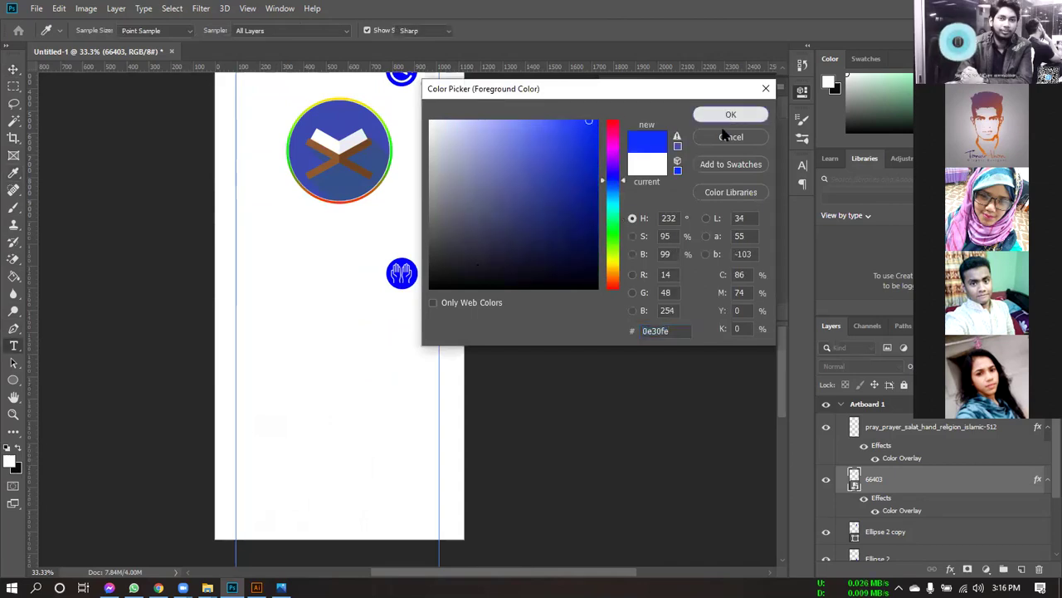
Step: Add the heading text "Supplications" on the artboard below the praying-hands circle
{"action": "left_click", "coordinate": [275, 370]}
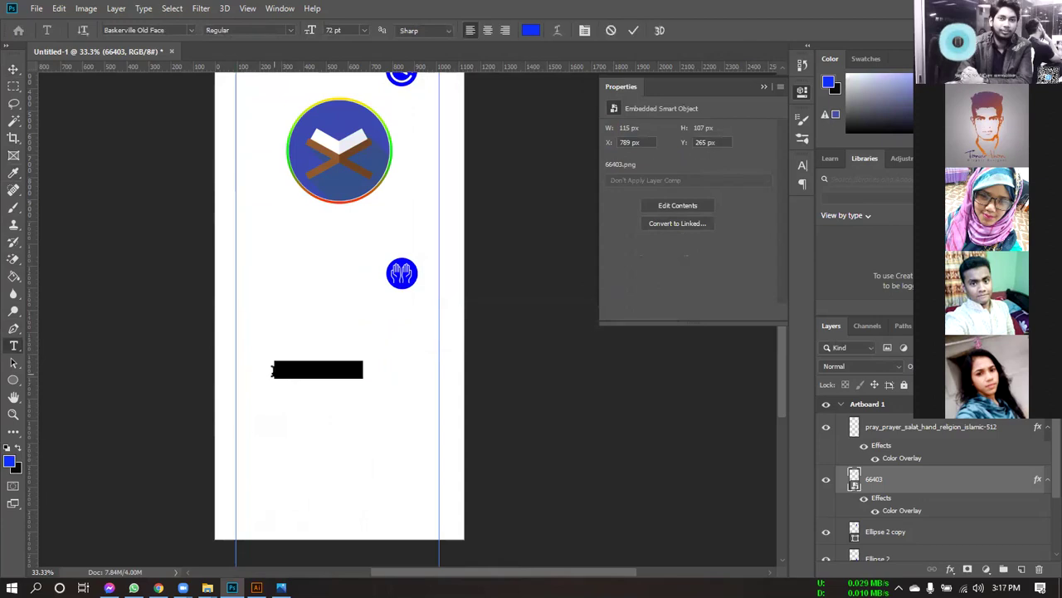
{"action": "key", "text": "BackSpace"}
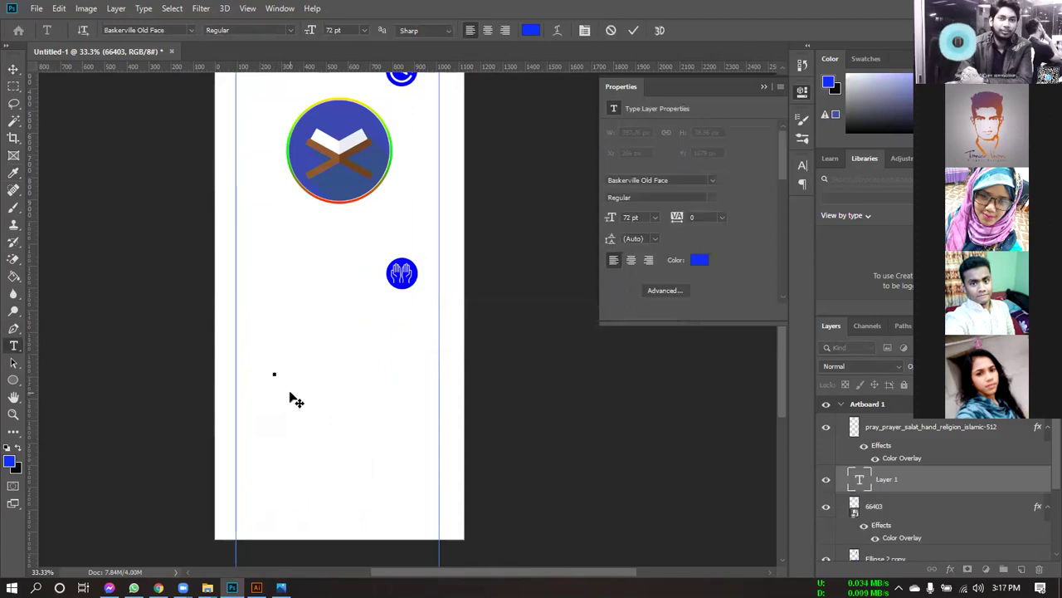
{"action": "type", "text": "S"}
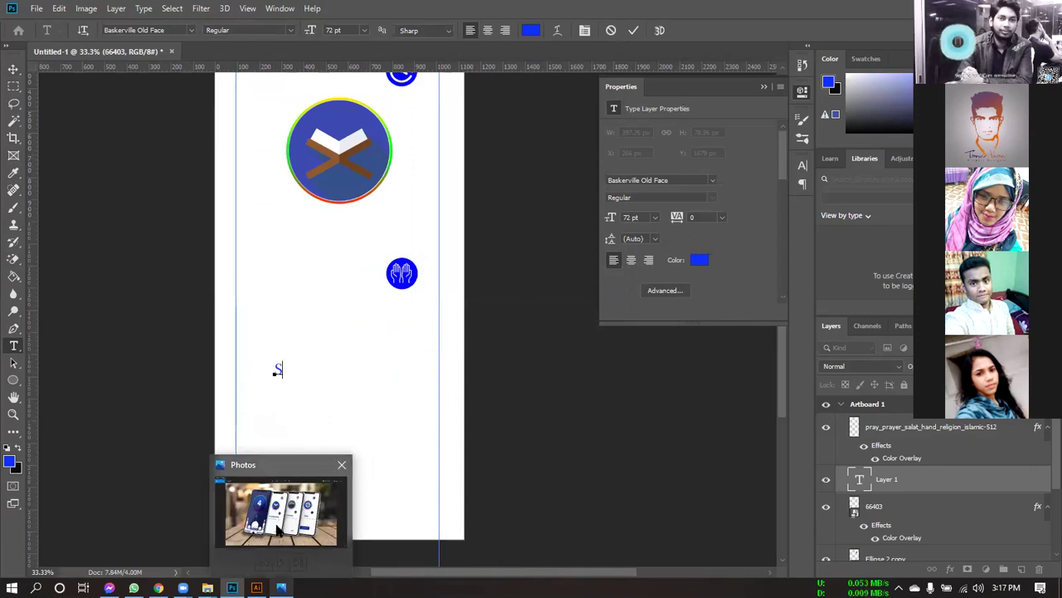
{"action": "mouse_move", "coordinate": [277, 530]}
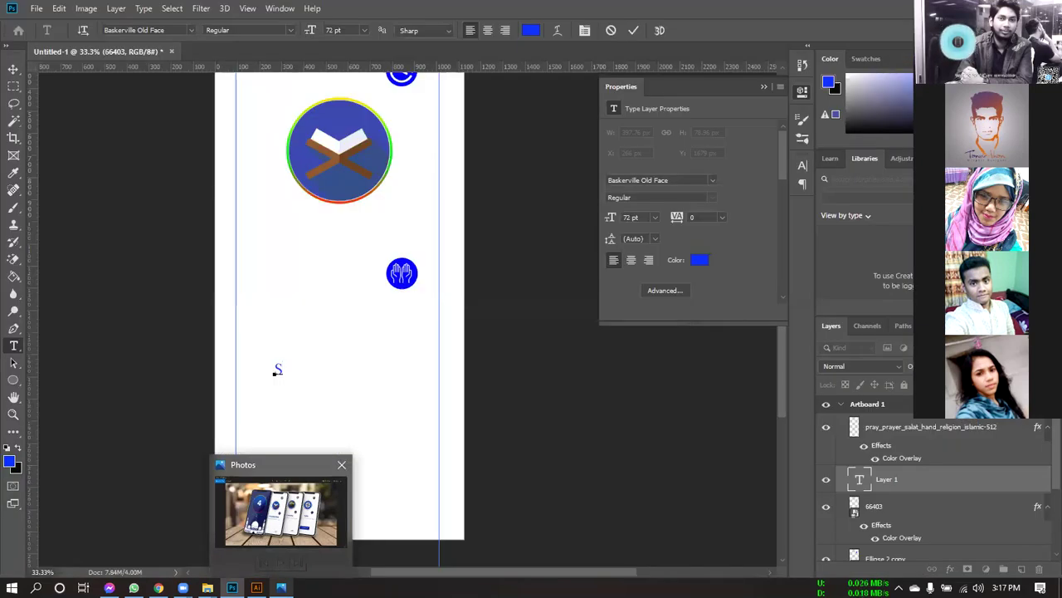
{"action": "type", "text": "u"}
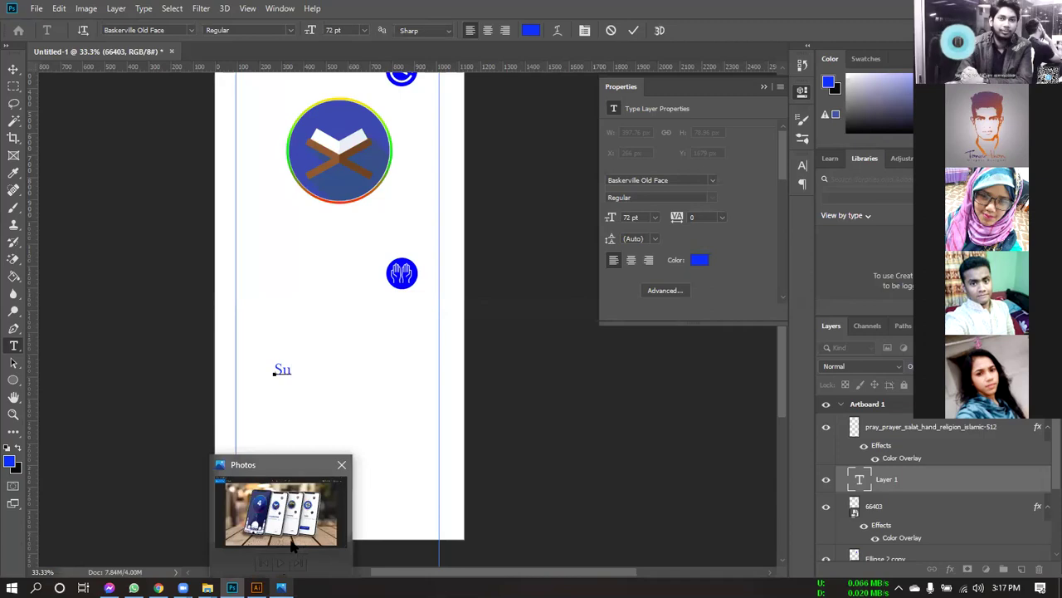
{"action": "type", "text": "ppli"}
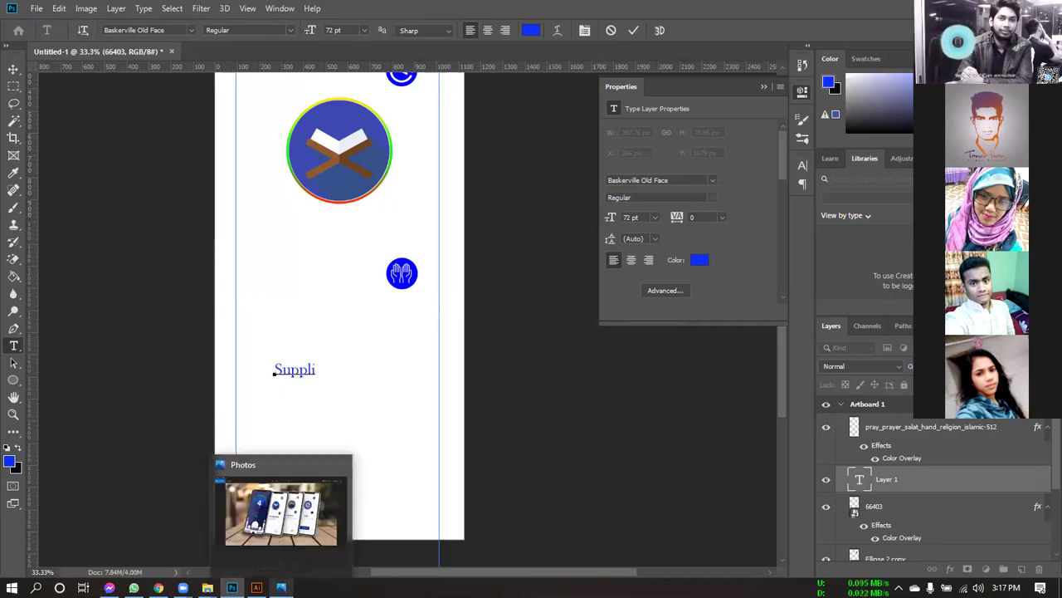
{"action": "mouse_move", "coordinate": [342, 578]}
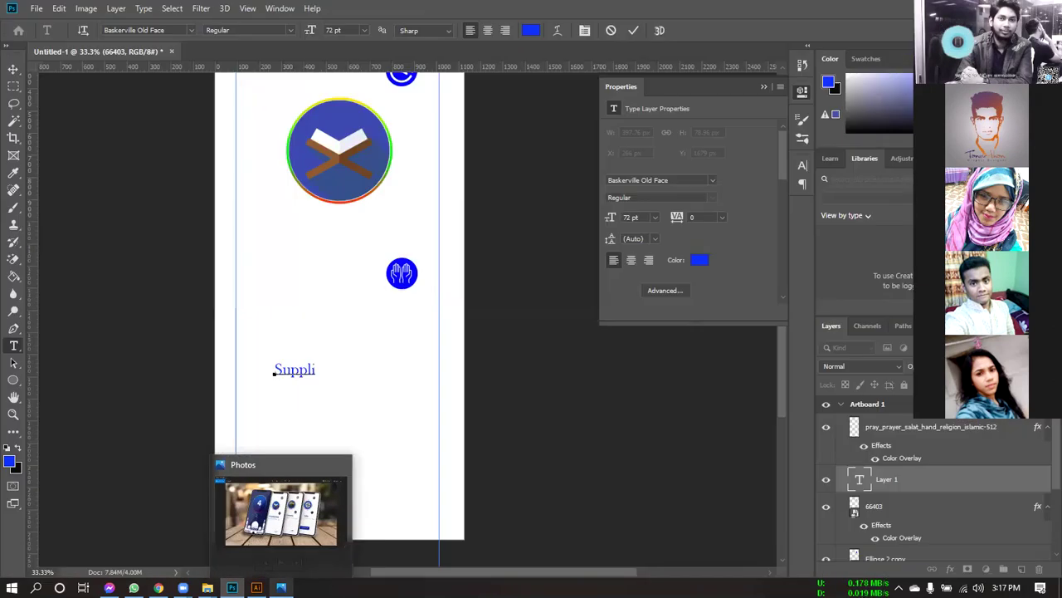
{"action": "type", "text": "cation"}
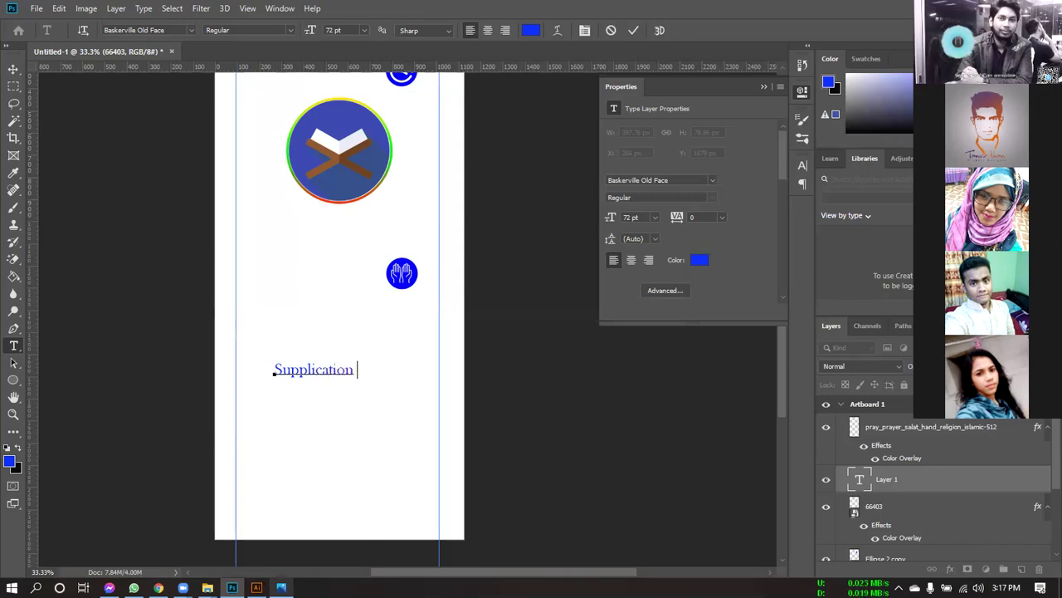
{"action": "key", "text": "BackSpace"}
{"action": "key", "text": "BackSpace"}
{"action": "key", "text": "BackSpace"}
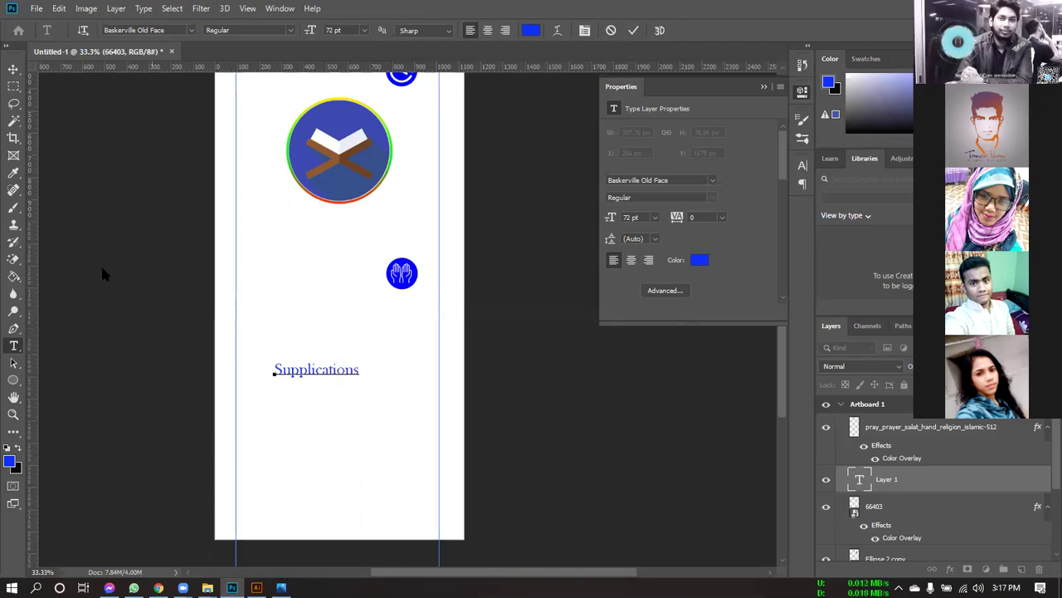
Step: Scale the Supplications heading to about 137.24%, place it at about X 527, Y 1706 px, and check the reference mockup in Photos
{"action": "left_click", "coordinate": [14, 68]}
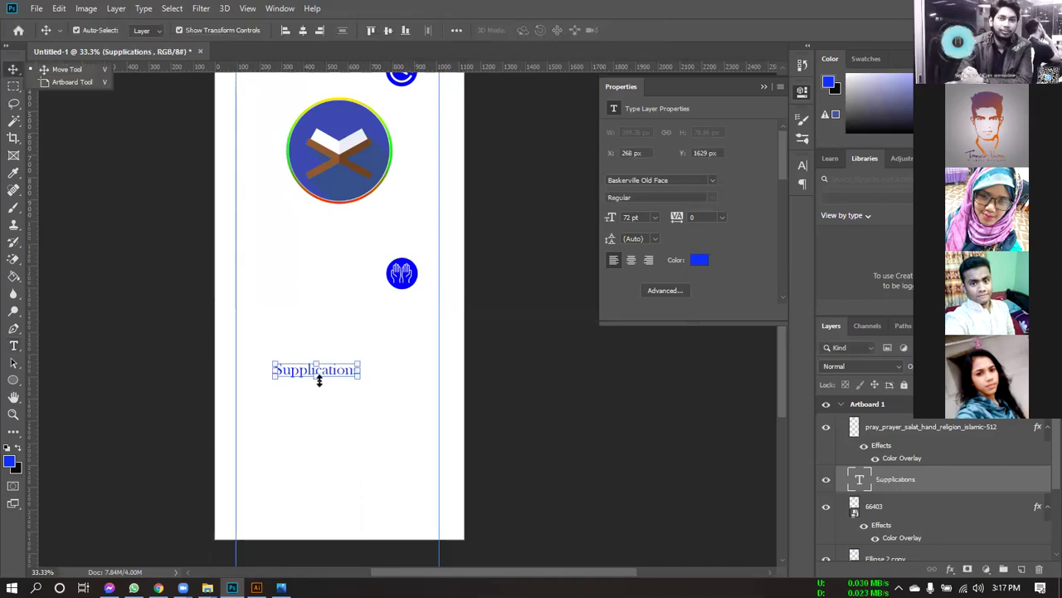
{"action": "left_click_drag", "start_coordinate": [357, 377], "coordinate": [371, 384]}
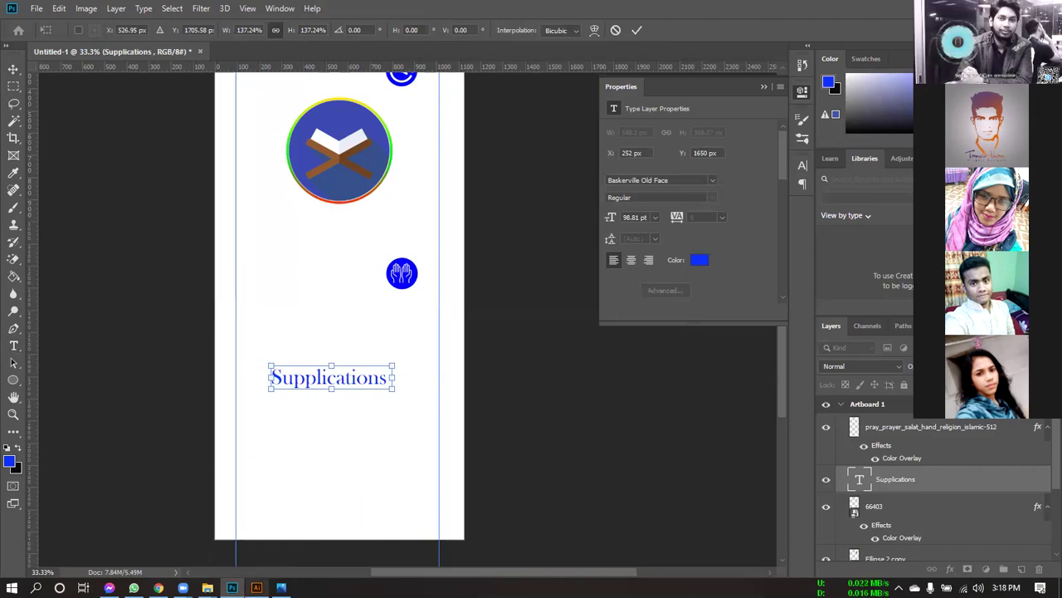
{"action": "left_click", "coordinate": [282, 587]}
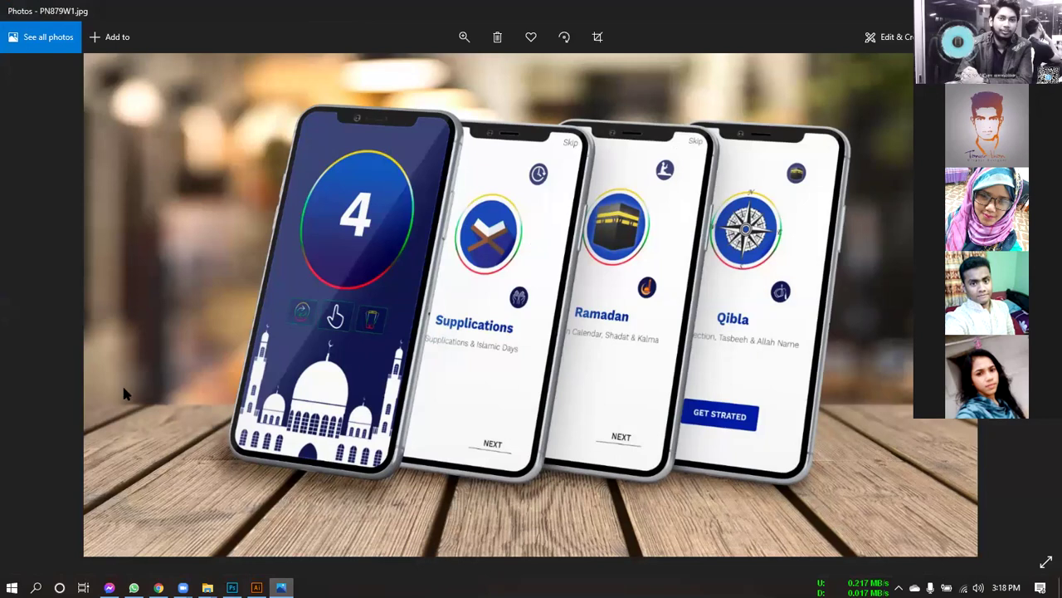
{"action": "key", "text": "alt+Tab"}
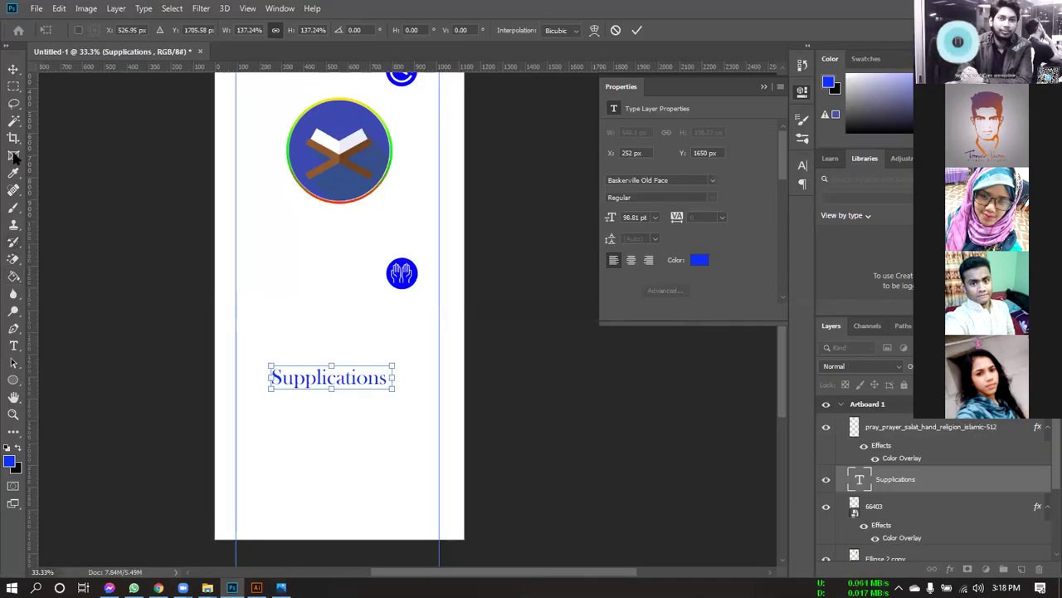
Step: Start a new text line just below the Supplications heading and set its color to light gray bebec3
{"action": "left_click", "coordinate": [14, 346]}
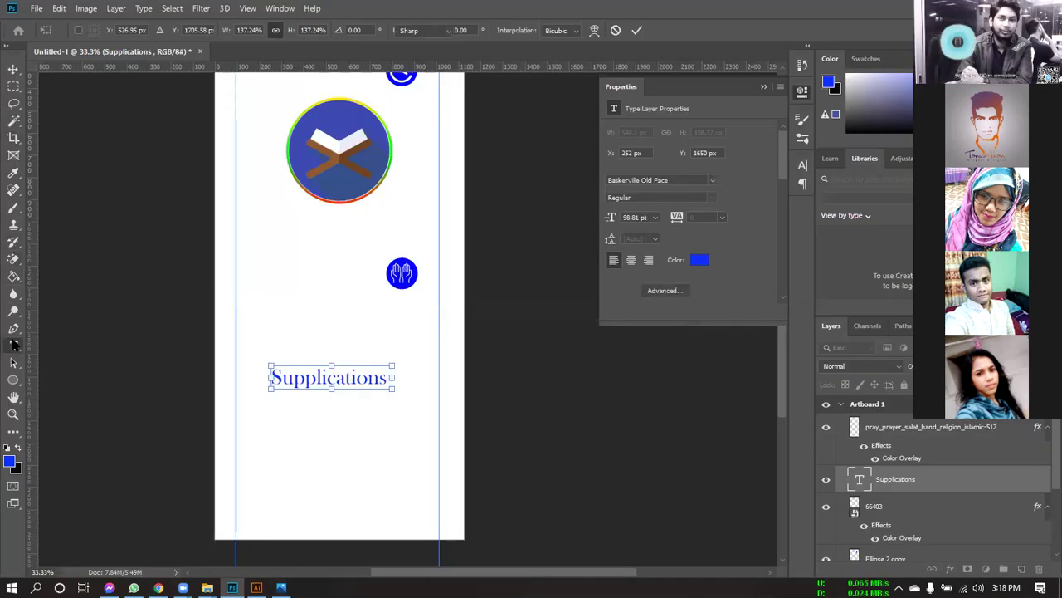
{"action": "left_click", "coordinate": [259, 407]}
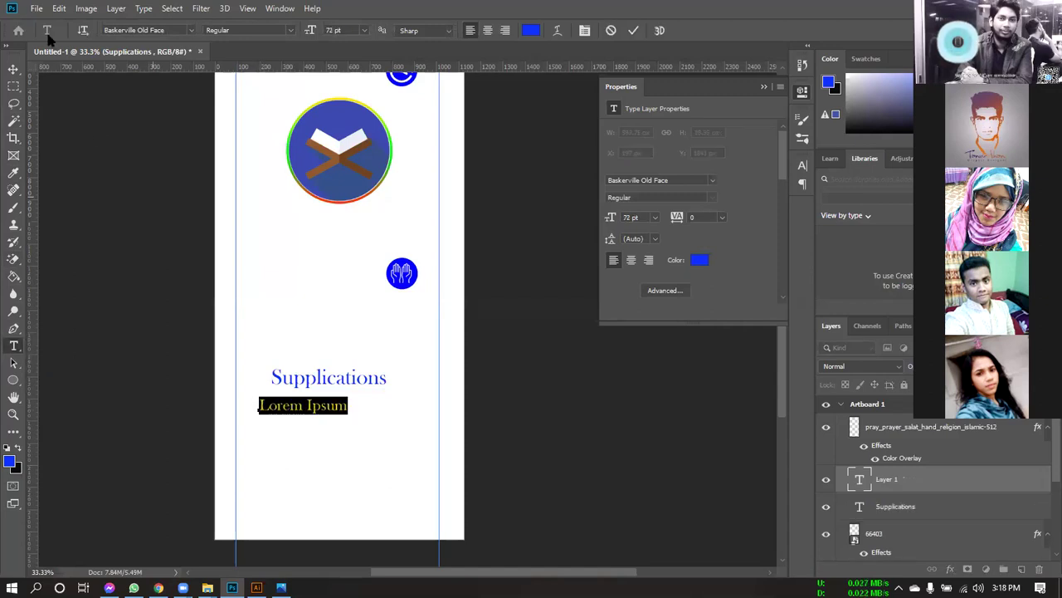
{"action": "left_click", "coordinate": [9, 461]}
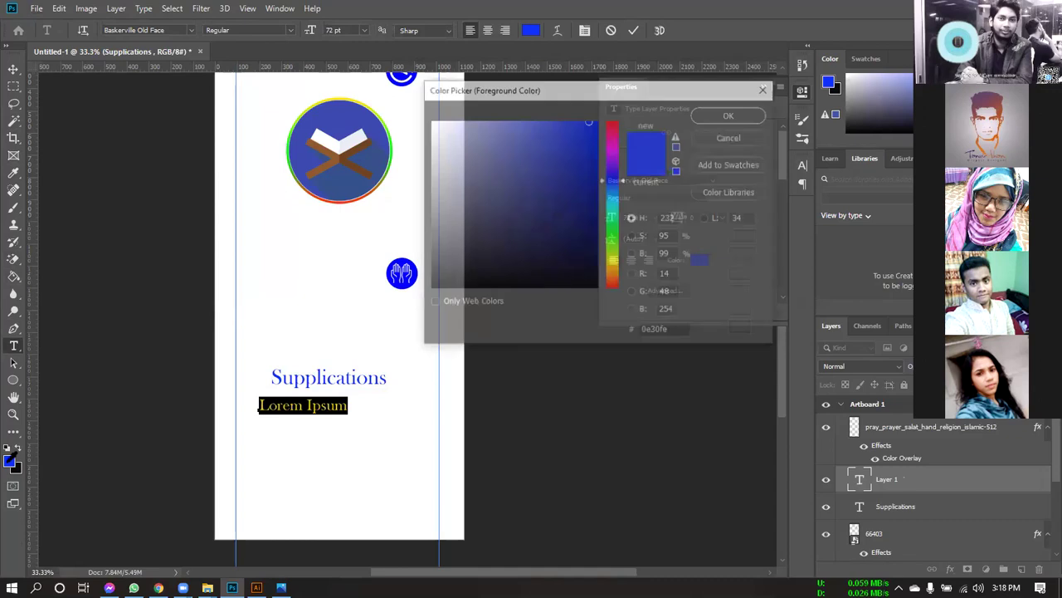
{"action": "left_click", "coordinate": [433, 159]}
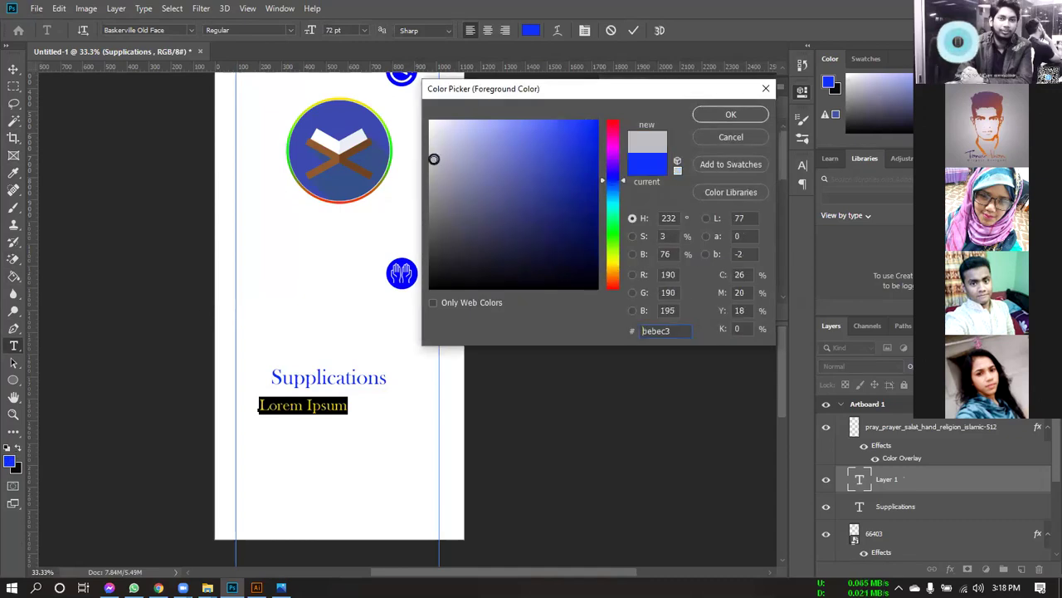
{"action": "left_click", "coordinate": [713, 113]}
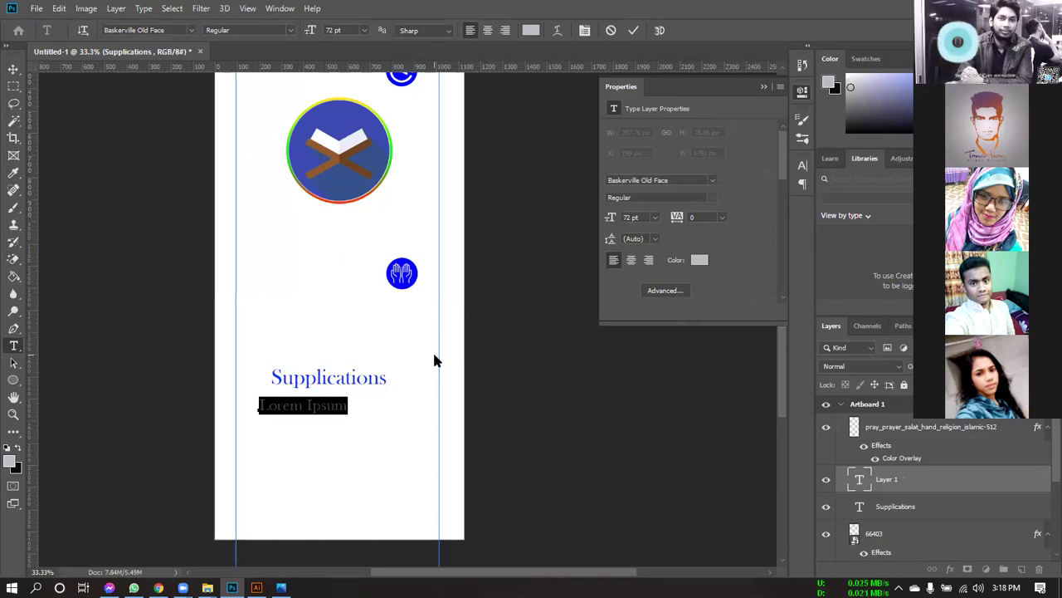
Step: Clear the placeholder text of the new line and darken its text color to gray 9c9ca0, checking against the reference mockup
{"action": "key", "text": "BackSpace"}
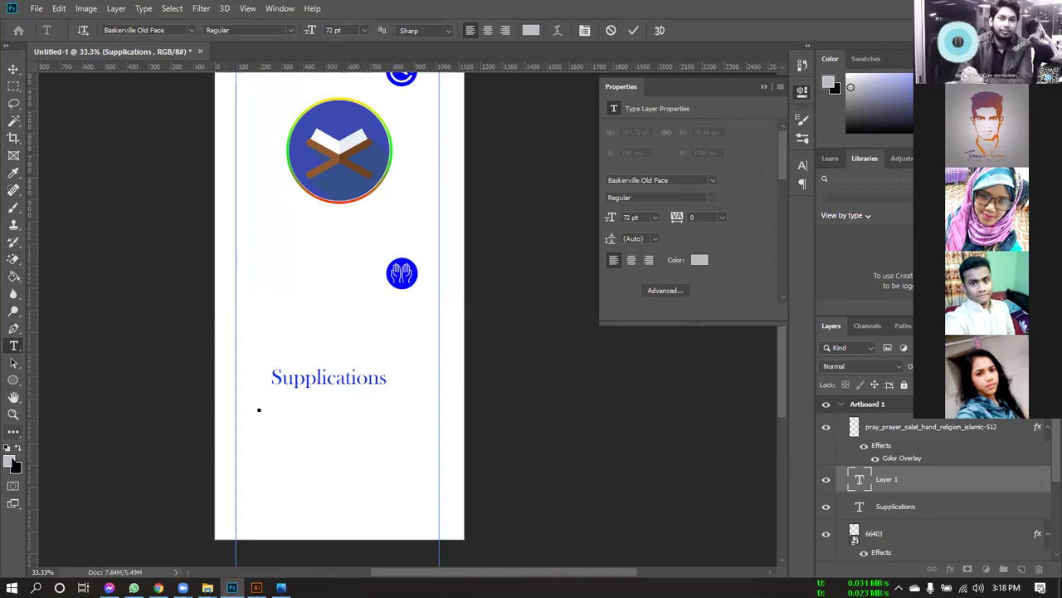
{"action": "left_click", "coordinate": [12, 461]}
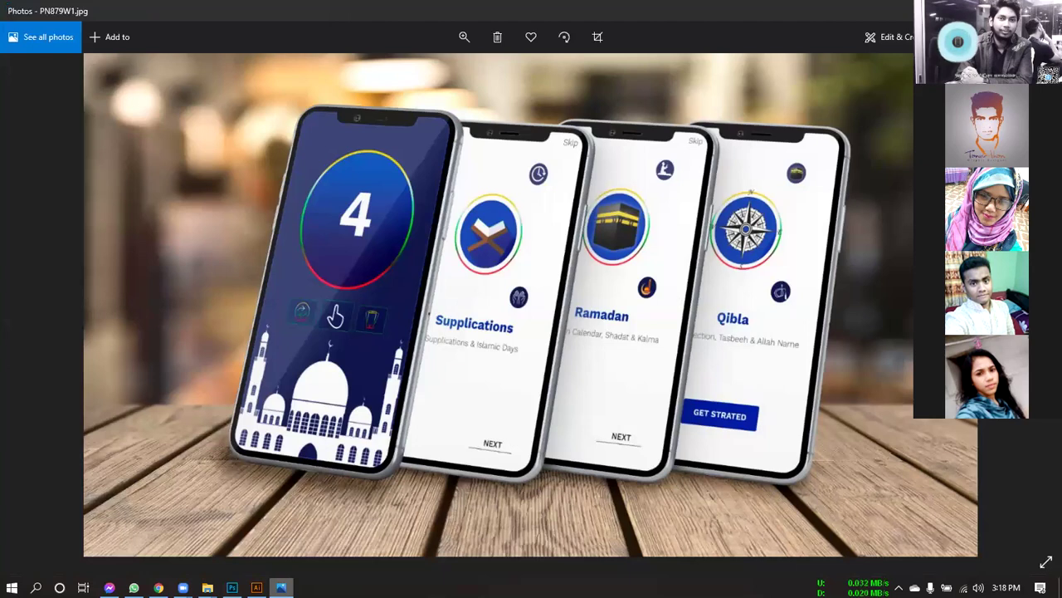
{"action": "key", "text": "alt+Tab"}
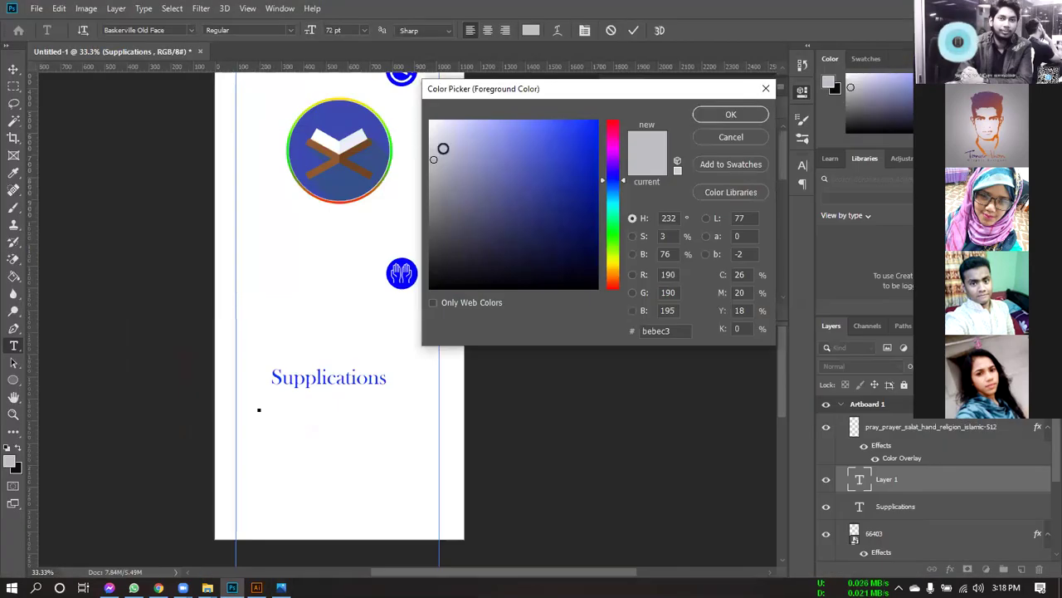
{"action": "left_click", "coordinate": [432, 183]}
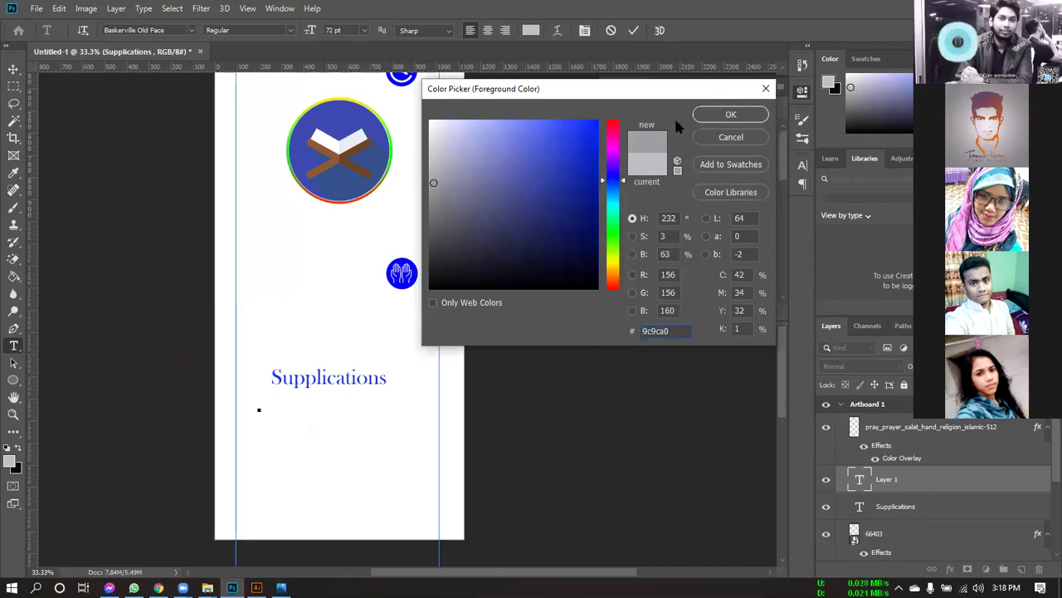
{"action": "left_click", "coordinate": [714, 115]}
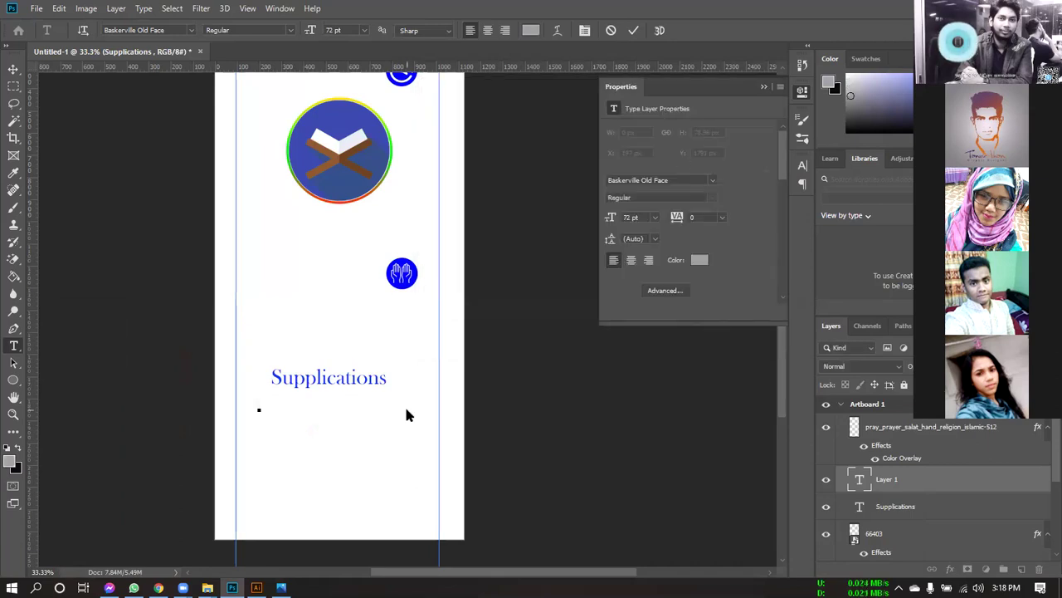
Step: Enter the gray subtitle text "Supplications & Islami Days" below the heading, checking the wording against the reference mockup in Photos
{"action": "type", "text": "S"}
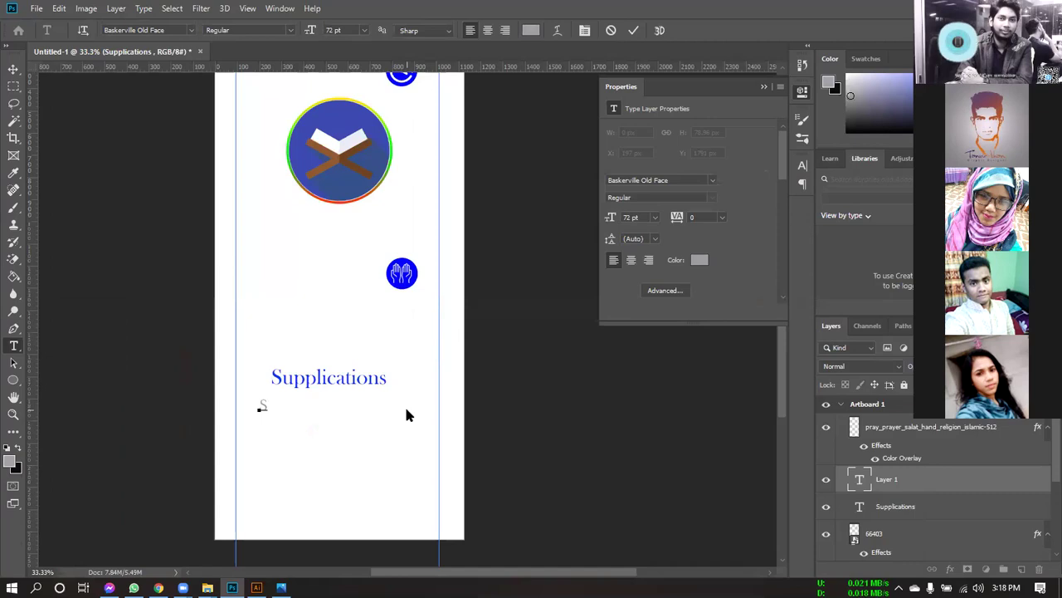
{"action": "type", "text": "up"}
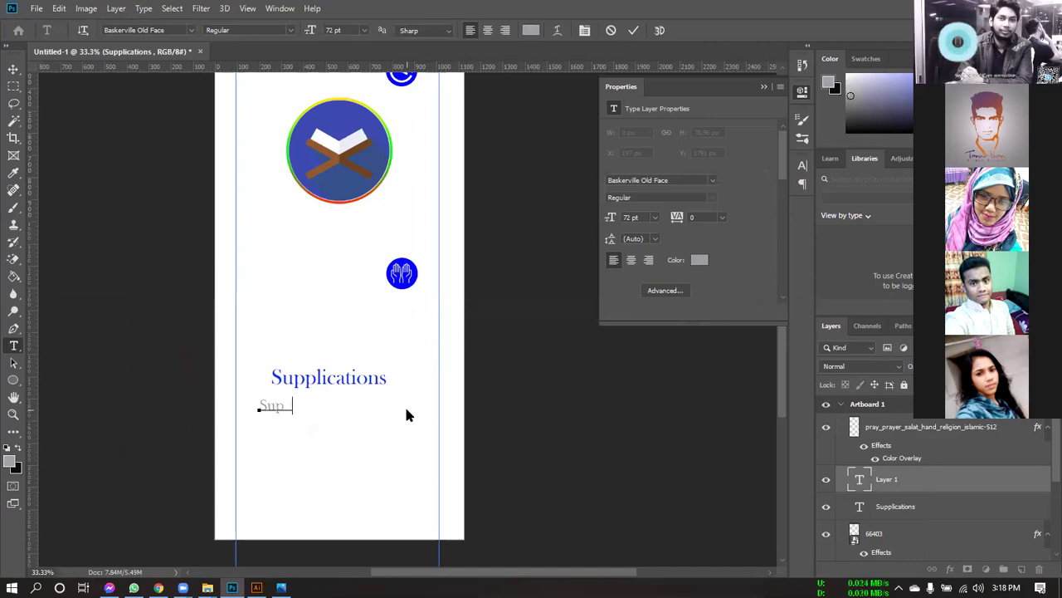
{"action": "type", "text": "plicat"}
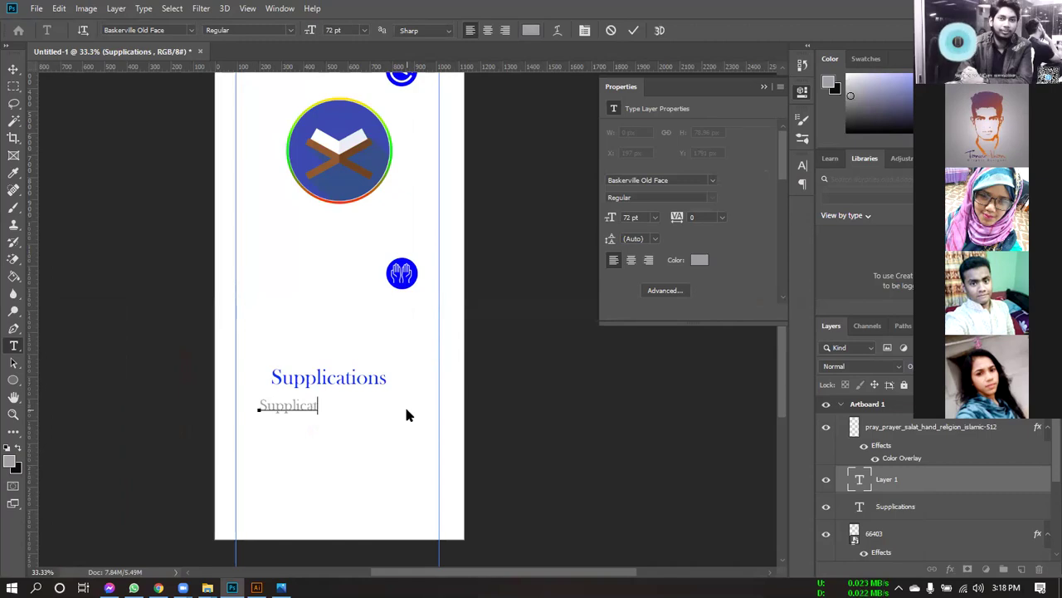
{"action": "type", "text": "ions & Islami"}
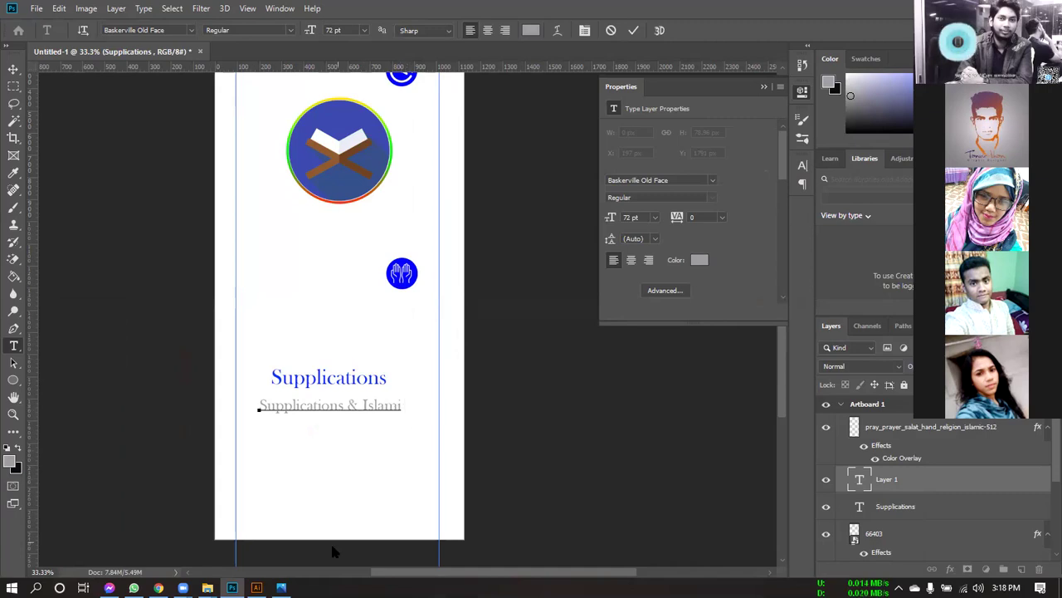
{"action": "mouse_move", "coordinate": [282, 586]}
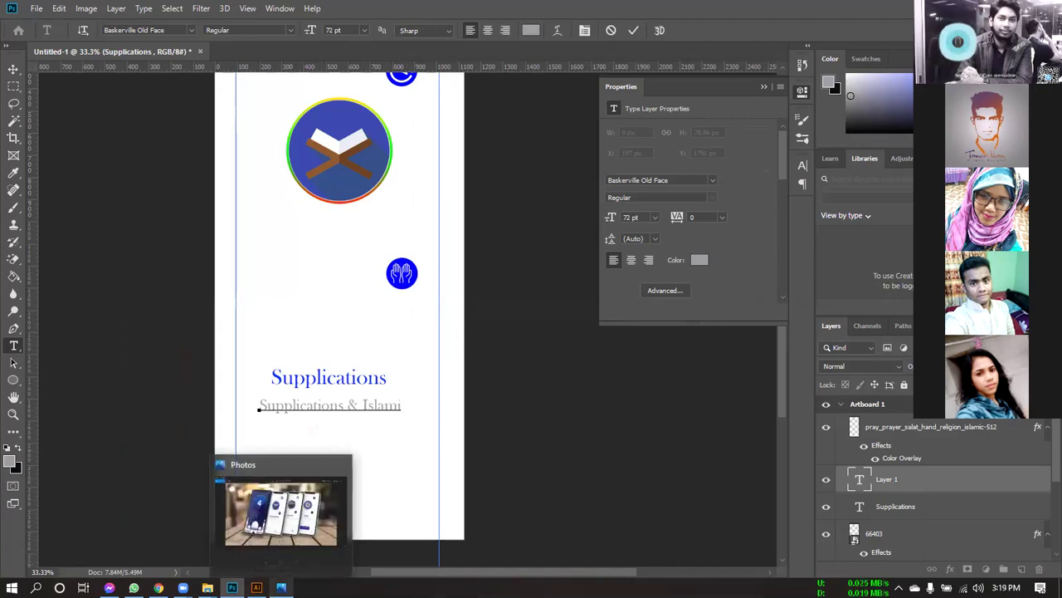
{"action": "left_click", "coordinate": [292, 543]}
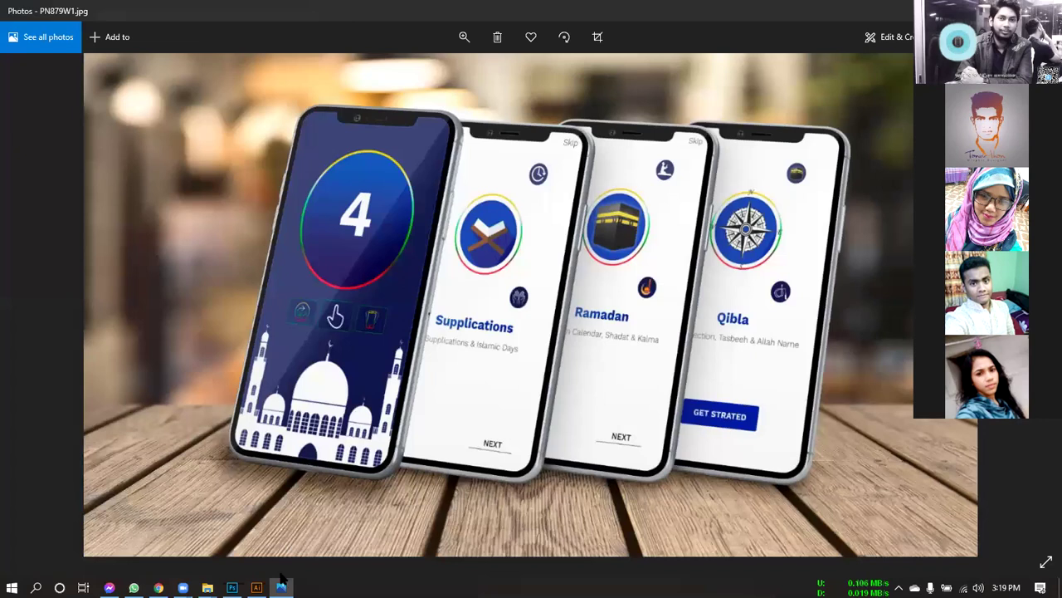
{"action": "key", "text": "alt+Tab"}
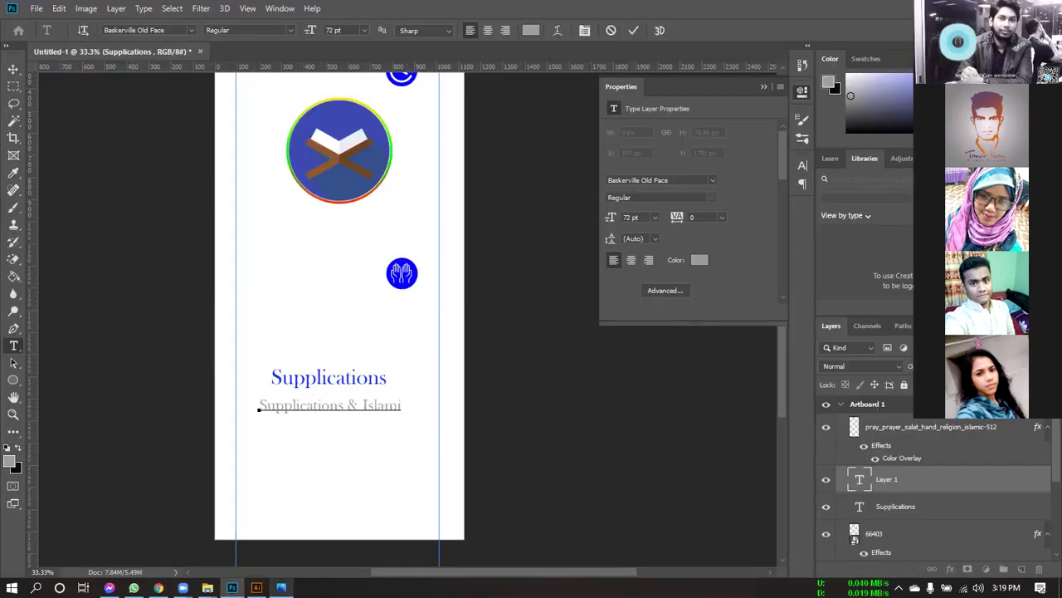
{"action": "type", "text": "Days"}
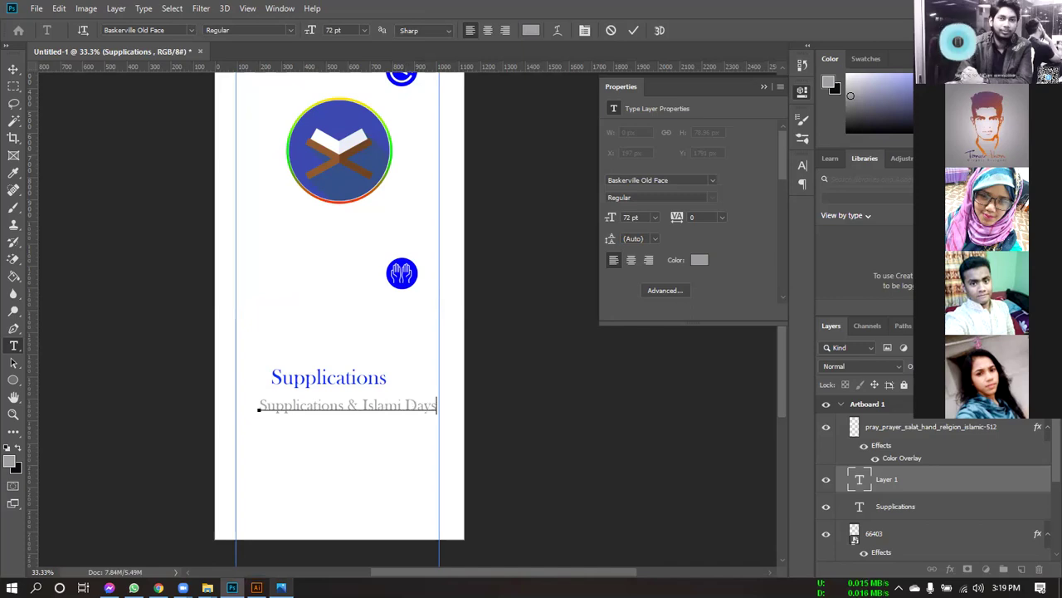
Step: Move the gray subtitle to about X 161, Y 1801 px under the heading and compare with the reference mockup
{"action": "left_click", "coordinate": [14, 69]}
{"action": "left_click_drag", "start_coordinate": [367, 408], "coordinate": [358, 410]}
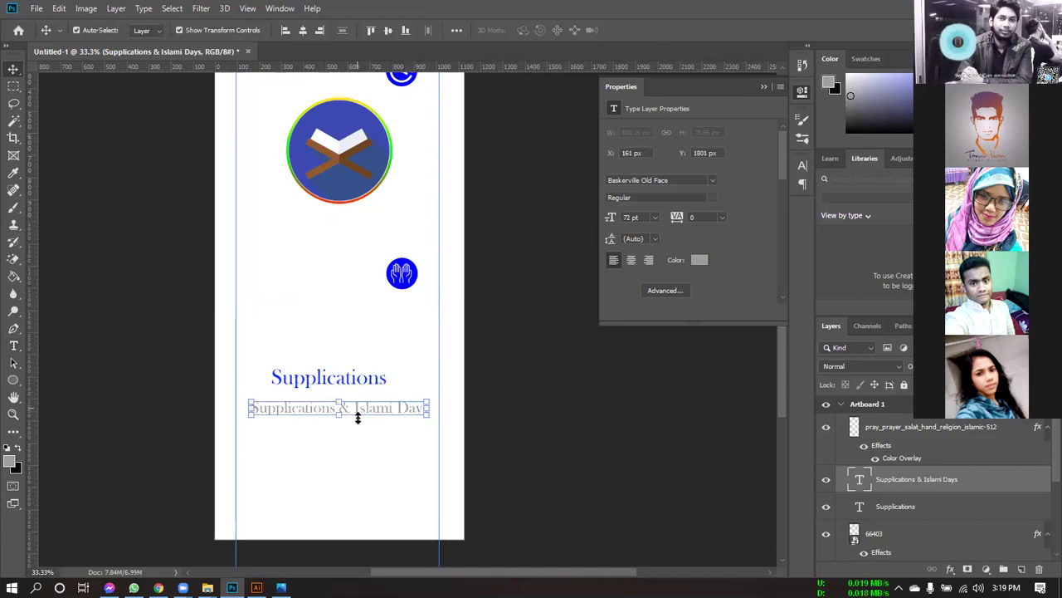
{"action": "left_click", "coordinate": [366, 456]}
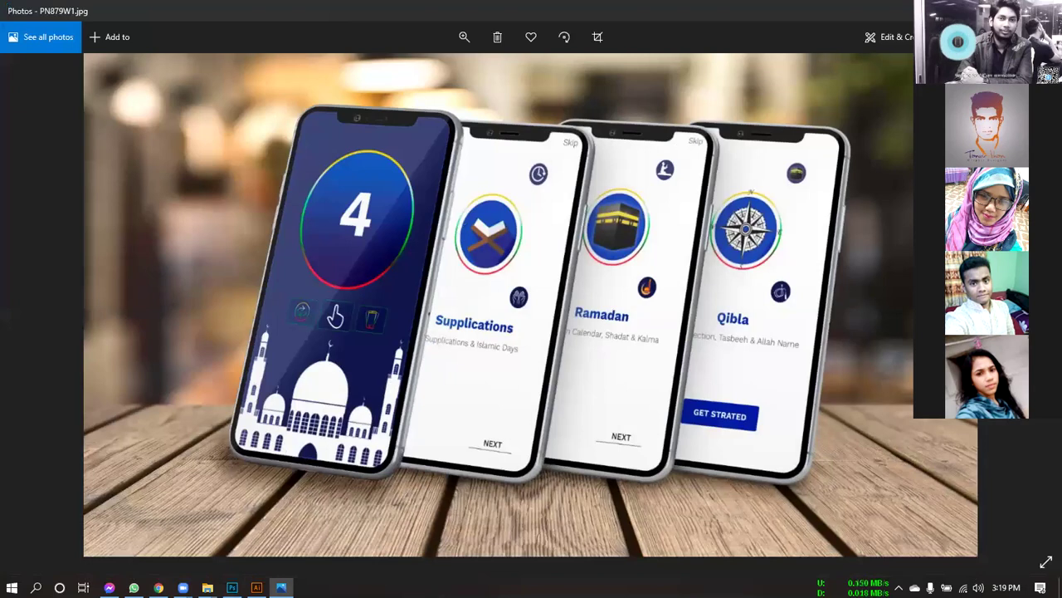
{"action": "left_click", "coordinate": [281, 587]}
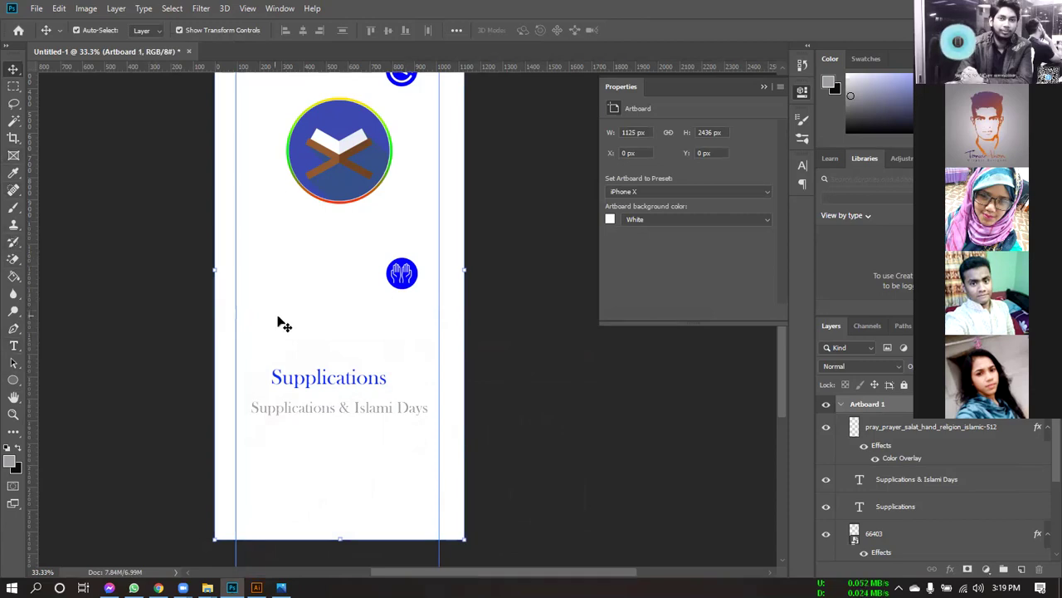
{"action": "scroll", "coordinate": [286, 323], "scroll_direction": "up", "scroll_amount": 2}
{"action": "scroll", "coordinate": [437, 92], "scroll_direction": "up", "scroll_amount": 1}
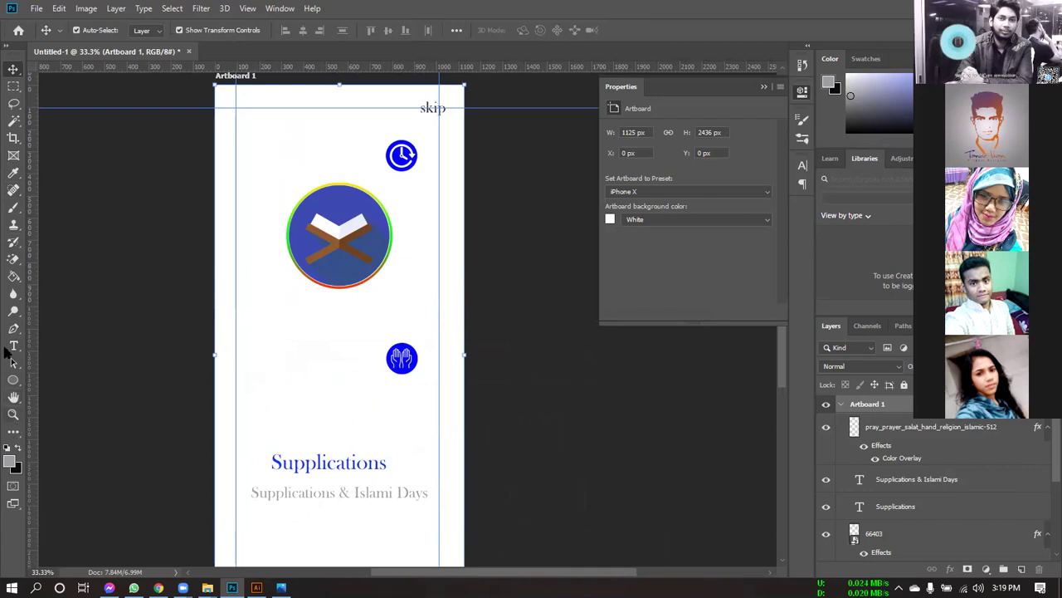
{"action": "left_click", "coordinate": [12, 381]}
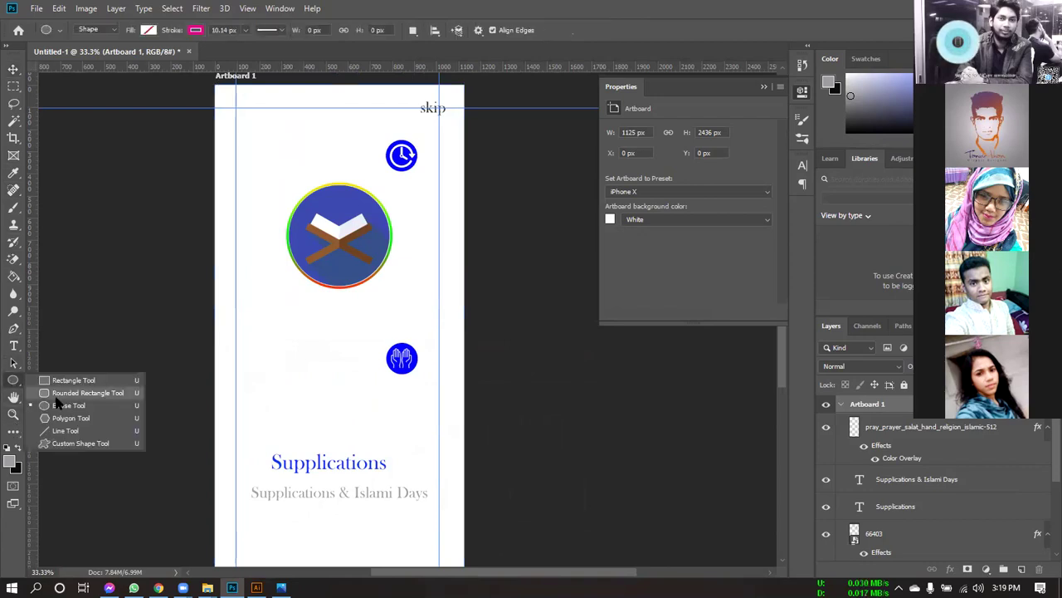
{"action": "left_click", "coordinate": [73, 379]}
{"action": "scroll", "coordinate": [256, 462], "scroll_direction": "down", "scroll_amount": 2}
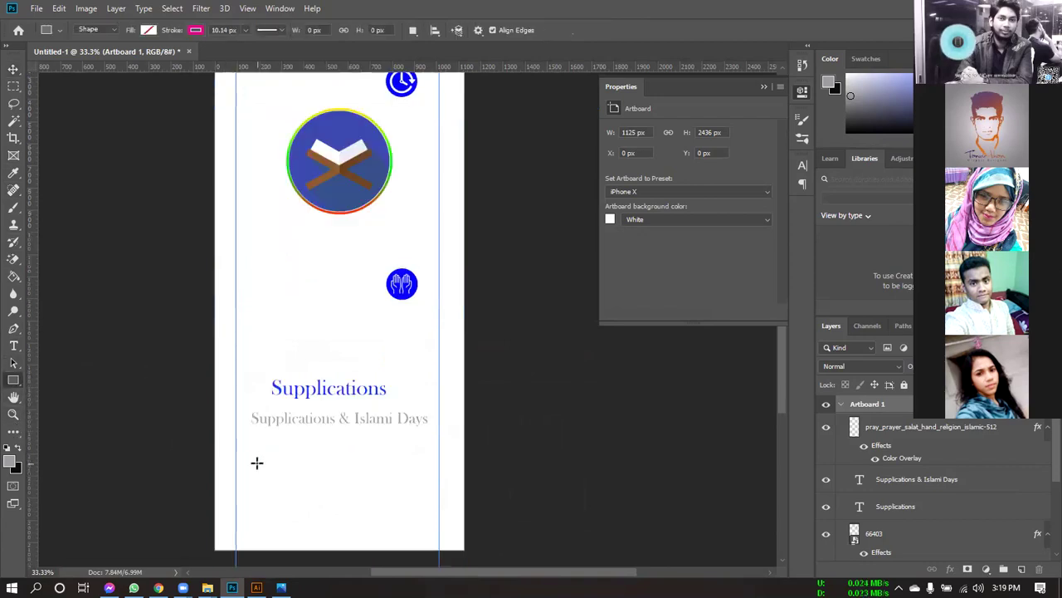
{"action": "scroll", "coordinate": [256, 462], "scroll_direction": "down", "scroll_amount": 2}
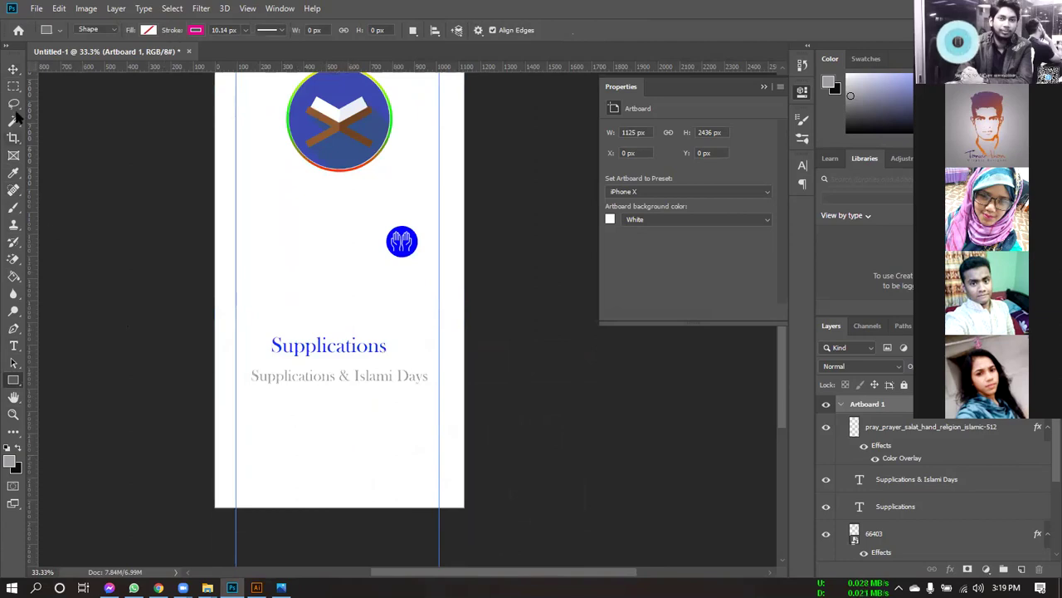
Step: Move the gray subtitle slightly up, closer to the Supplications heading
{"action": "left_click", "coordinate": [13, 70]}
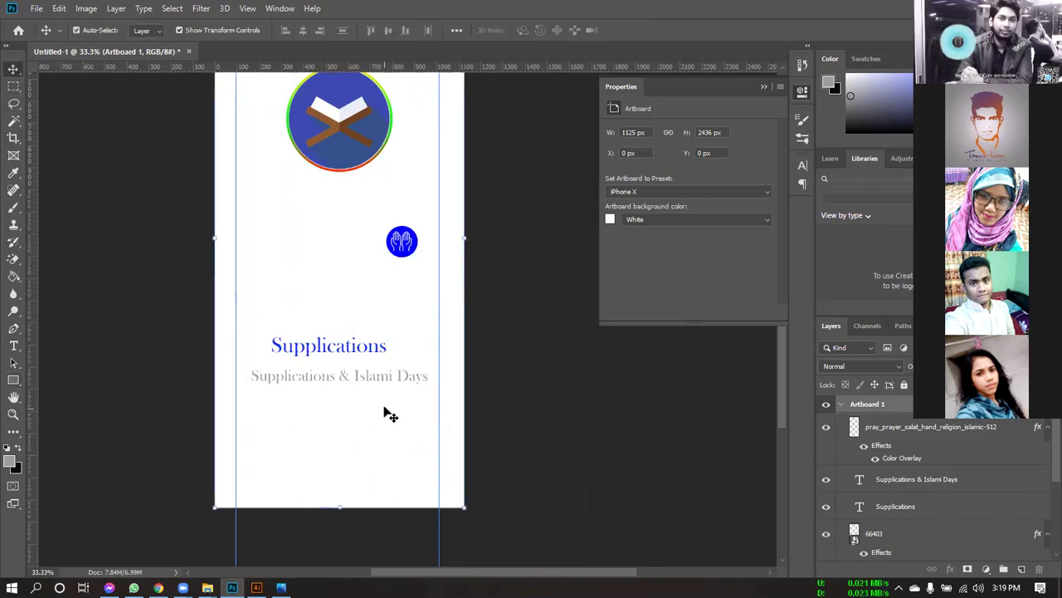
{"action": "left_click", "coordinate": [338, 372]}
{"action": "left_click_drag", "start_coordinate": [336, 375], "coordinate": [333, 369]}
{"action": "left_click", "coordinate": [340, 427]}
Step: Select the heading and subtitle together and move them straight up to Y 1584 px
{"action": "left_click_drag", "start_coordinate": [391, 396], "coordinate": [323, 340]}
{"action": "key", "text": "ctrl+t"}
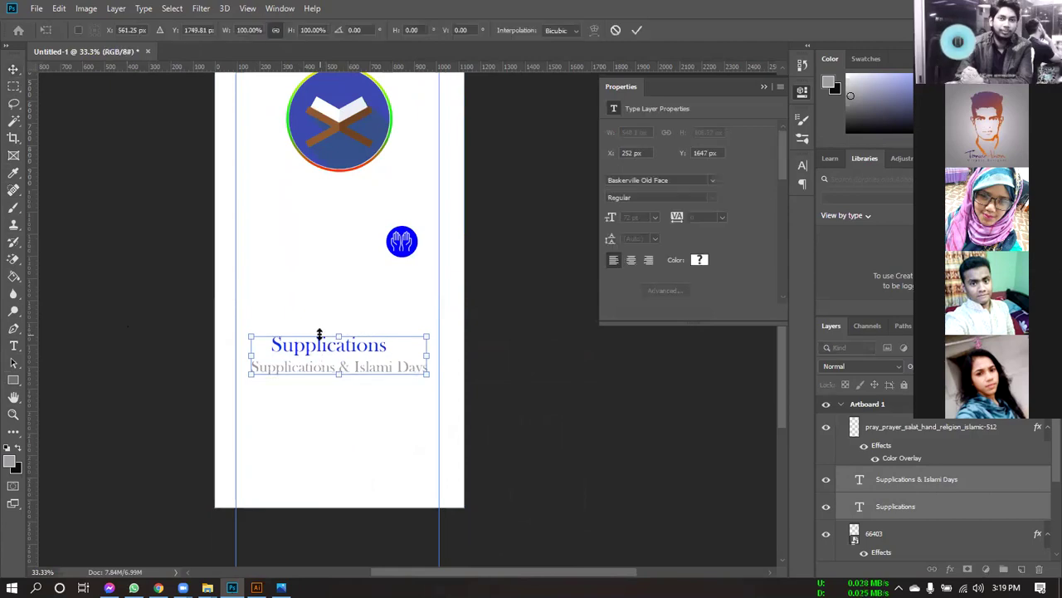
{"action": "key", "text": "Up"}
{"action": "key", "text": "Up"}
{"action": "key", "text": "Up"}
{"action": "key", "text": "Up"}
{"action": "key", "text": "Up"}
{"action": "key", "text": "Up"}
{"action": "key", "text": "Up"}
{"action": "key", "text": "Up"}
{"action": "key", "text": "Up"}
{"action": "key", "text": "Up"}
{"action": "key", "text": "Up"}
{"action": "key", "text": "Up"}
{"action": "key", "text": "Up"}
{"action": "key", "text": "Up"}
{"action": "key", "text": "Up"}
{"action": "key", "text": "Up"}
{"action": "key", "text": "Up"}
{"action": "key", "text": "Up"}
{"action": "key", "text": "Up"}
{"action": "key", "text": "Up"}
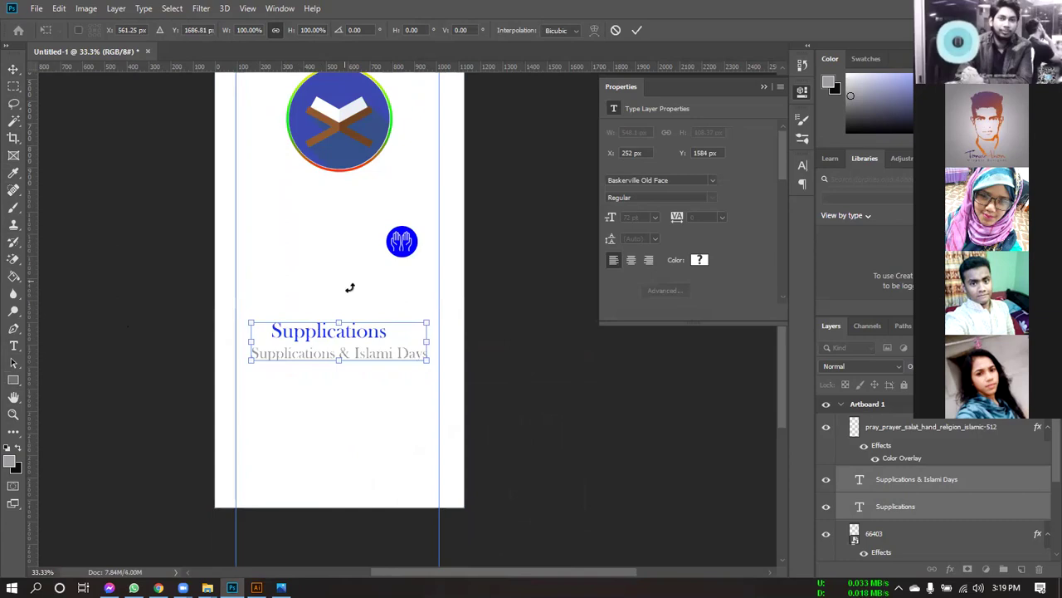
{"action": "scroll", "coordinate": [436, 502], "scroll_direction": "up", "scroll_amount": 4}
{"action": "scroll", "coordinate": [373, 386], "scroll_direction": "down", "scroll_amount": 2}
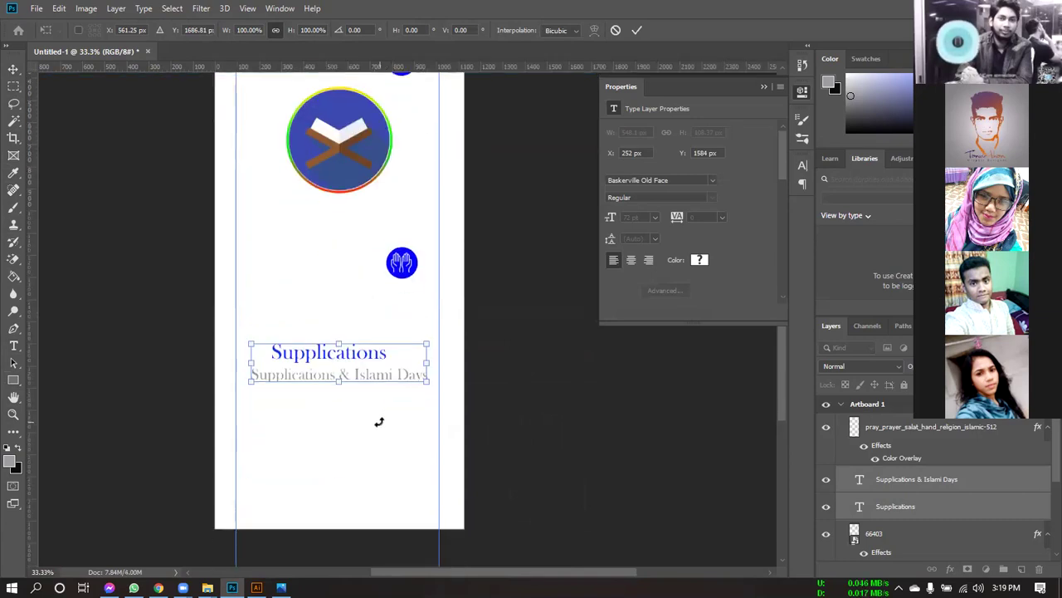
{"action": "left_click", "coordinate": [12, 89]}
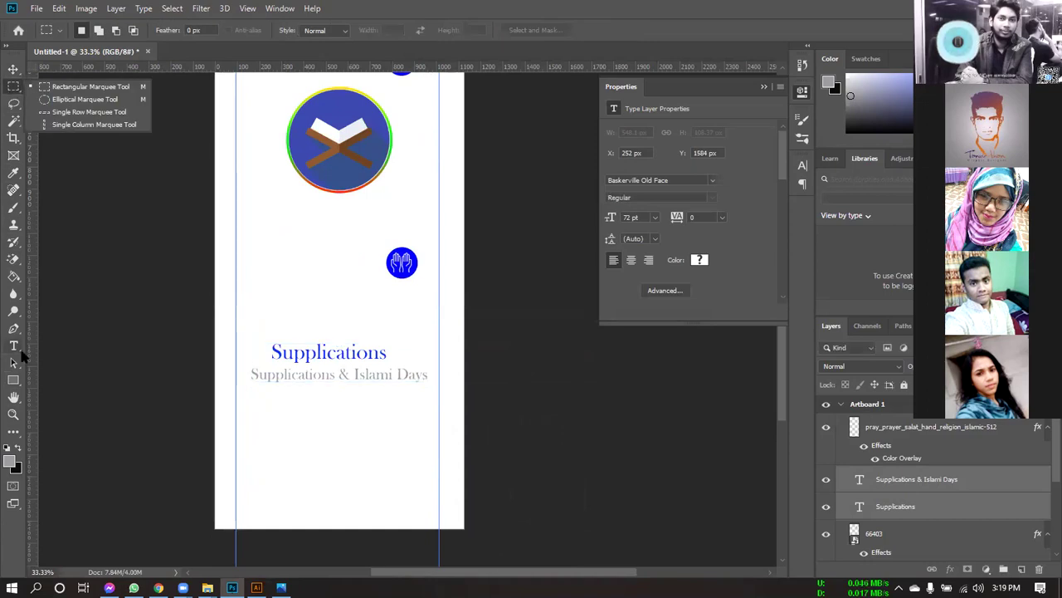
Step: Draw a rectangle about 215 by 95 px near the artboard's lower right corner and remove its stroke
{"action": "left_click", "coordinate": [12, 382]}
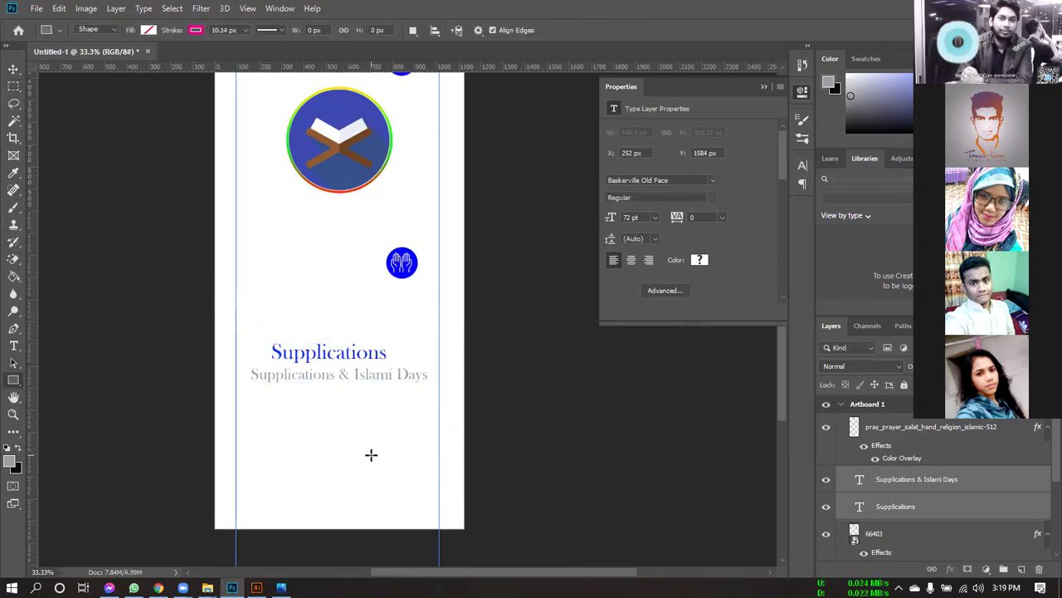
{"action": "left_click_drag", "start_coordinate": [382, 486], "coordinate": [430, 507]}
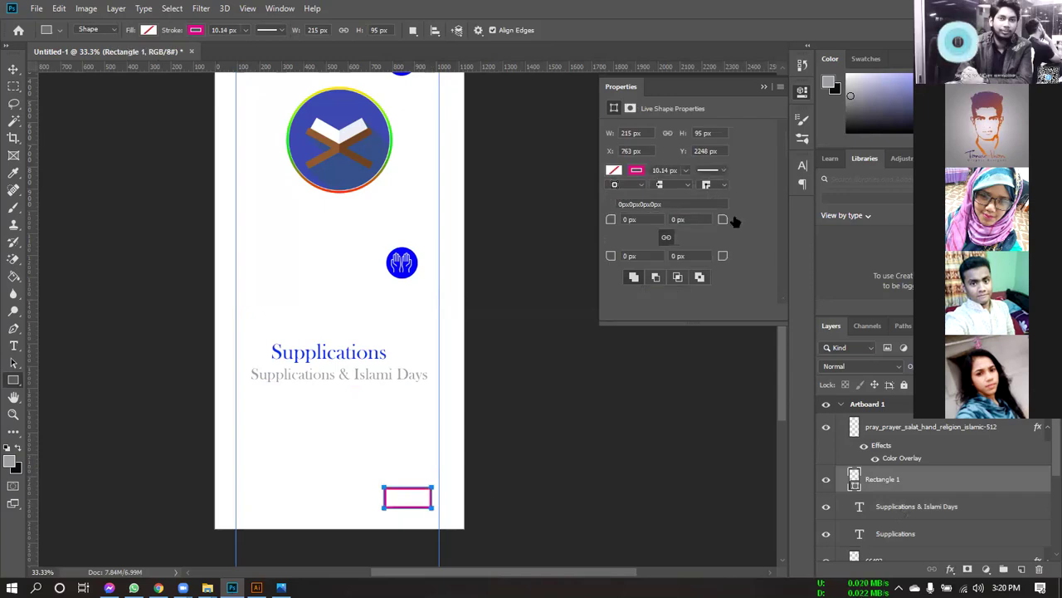
{"action": "left_click", "coordinate": [614, 170]}
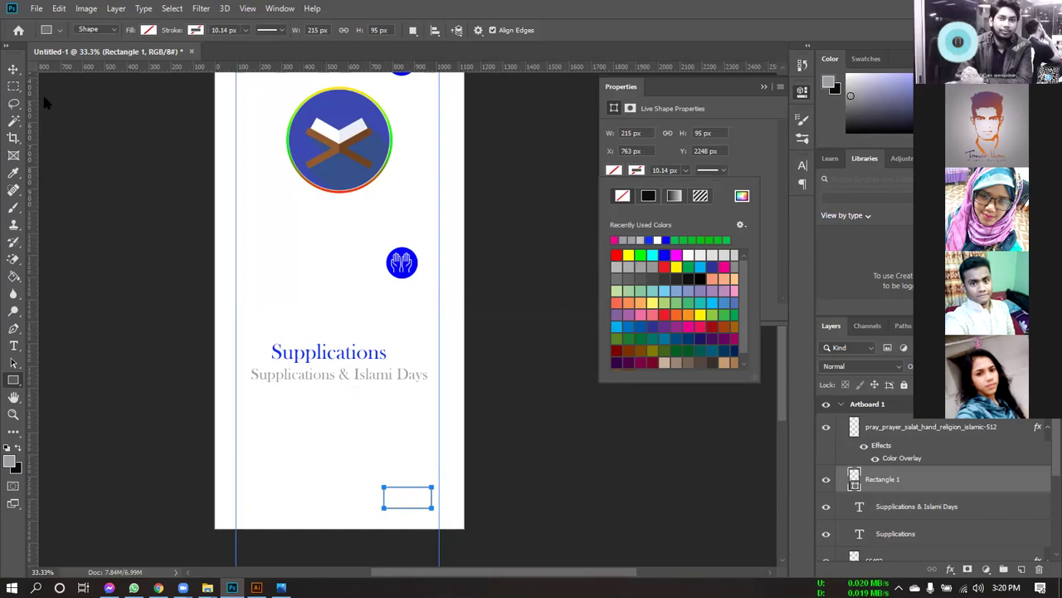
Step: Nudge the rectangle up and left to X 748, Y 2224 px
{"action": "left_click", "coordinate": [14, 69]}
{"action": "key", "text": "Up"}
{"action": "key", "text": "Up"}
{"action": "key", "text": "Up"}
{"action": "key", "text": "Up"}
{"action": "key", "text": "Up"}
{"action": "key", "text": "Up"}
{"action": "key", "text": "Up"}
{"action": "key", "text": "Up"}
{"action": "key", "text": "Up"}
{"action": "key", "text": "Up"}
{"action": "key", "text": "Up"}
{"action": "key", "text": "Up"}
{"action": "key", "text": "Up"}
{"action": "key", "text": "Up"}
{"action": "key", "text": "Up"}
{"action": "key", "text": "Up"}
{"action": "key", "text": "Up"}
{"action": "key", "text": "Up"}
{"action": "key", "text": "Up"}
{"action": "key", "text": "Up"}
{"action": "key", "text": "Up"}
{"action": "key", "text": "Left"}
{"action": "key", "text": "Left"}
{"action": "key", "text": "Left"}
{"action": "key", "text": "Left"}
{"action": "key", "text": "Left"}
{"action": "key", "text": "Left"}
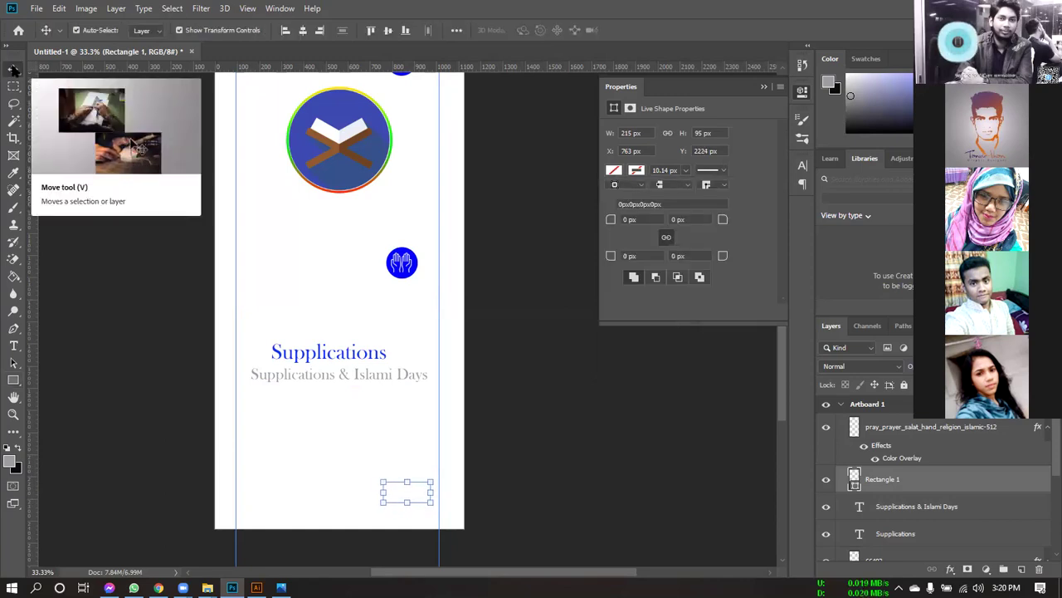
{"action": "key", "text": "Left"}
{"action": "key", "text": "Left"}
{"action": "key", "text": "Left"}
{"action": "key", "text": "Left"}
{"action": "key", "text": "Left"}
{"action": "key", "text": "Left"}
{"action": "key", "text": "Left"}
{"action": "key", "text": "Left"}
{"action": "key", "text": "Left"}
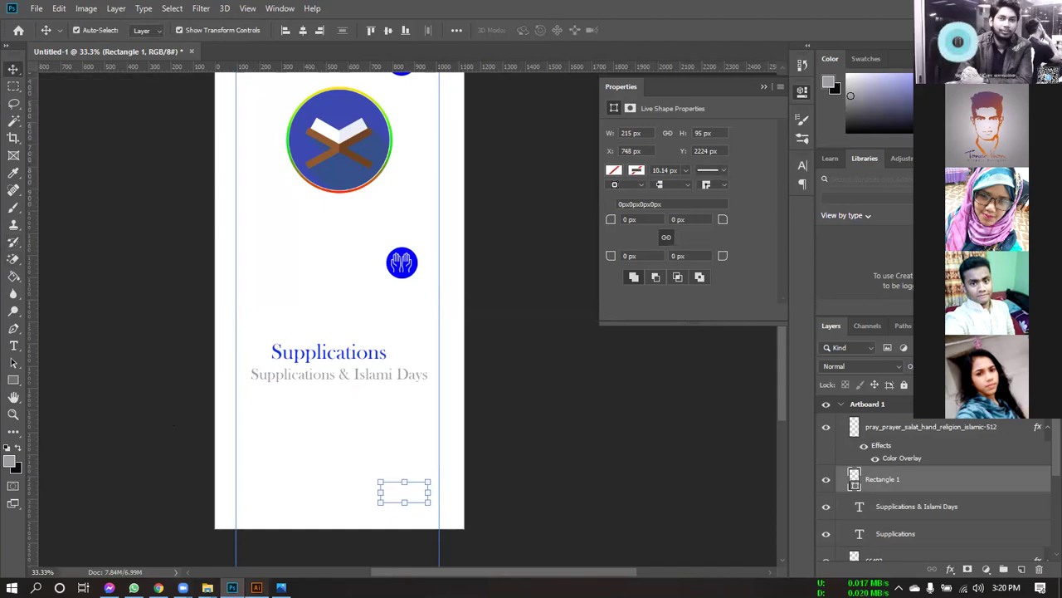
Step: Check the reference mockup in Photos and add the text "Nest" inside the rectangle on the Photoshop artboard
{"action": "left_click", "coordinate": [281, 588]}
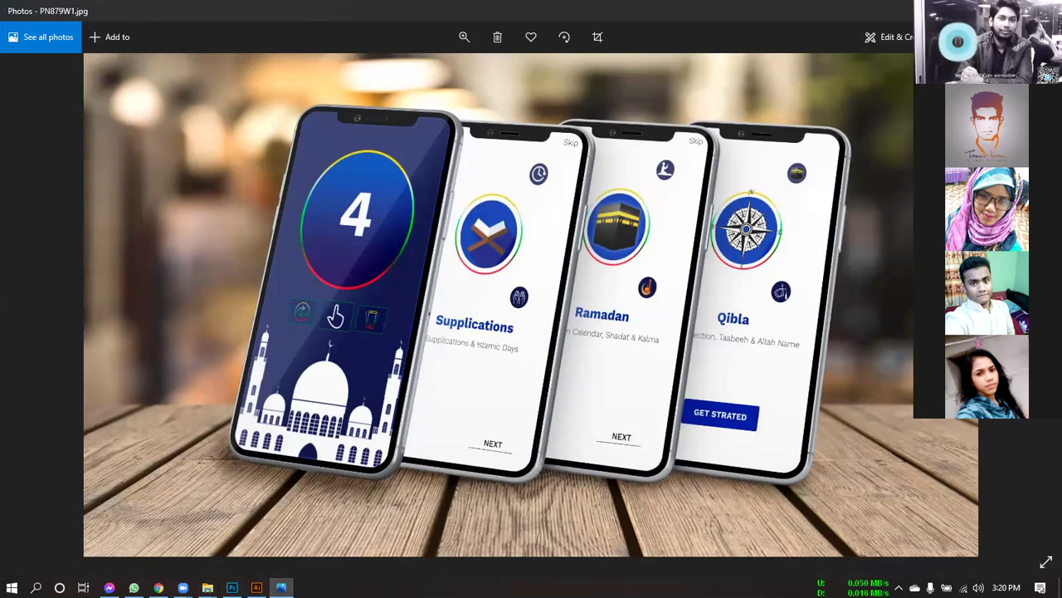
{"action": "left_click", "coordinate": [232, 586]}
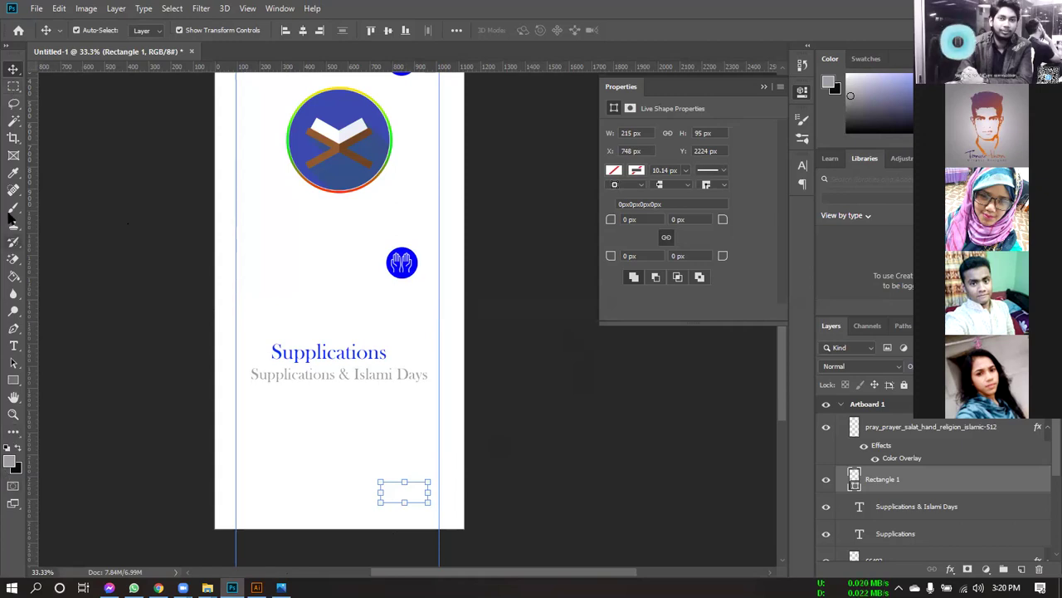
{"action": "left_click", "coordinate": [13, 346]}
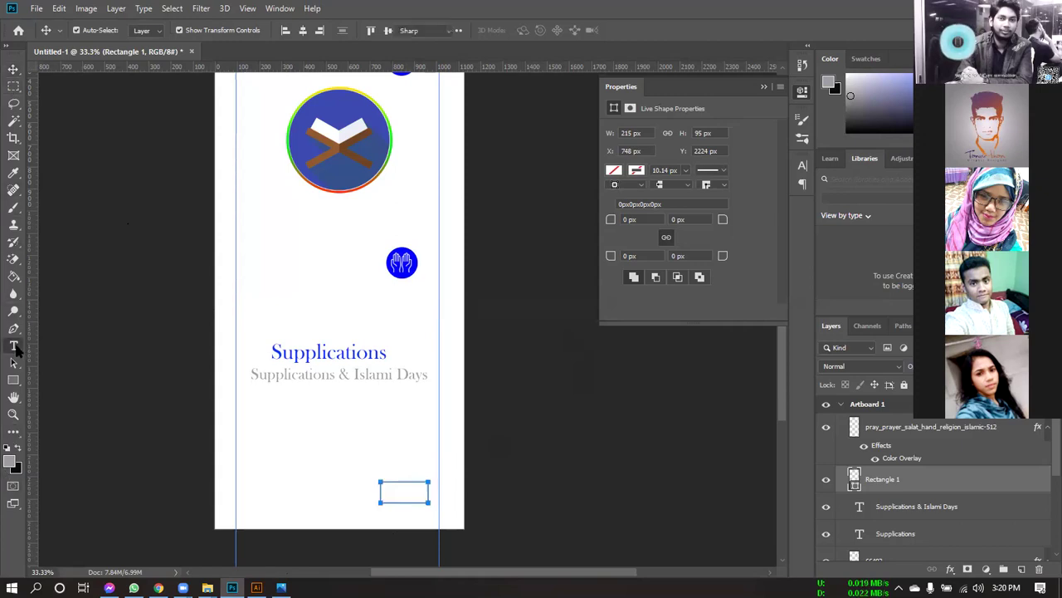
{"action": "left_click", "coordinate": [388, 491]}
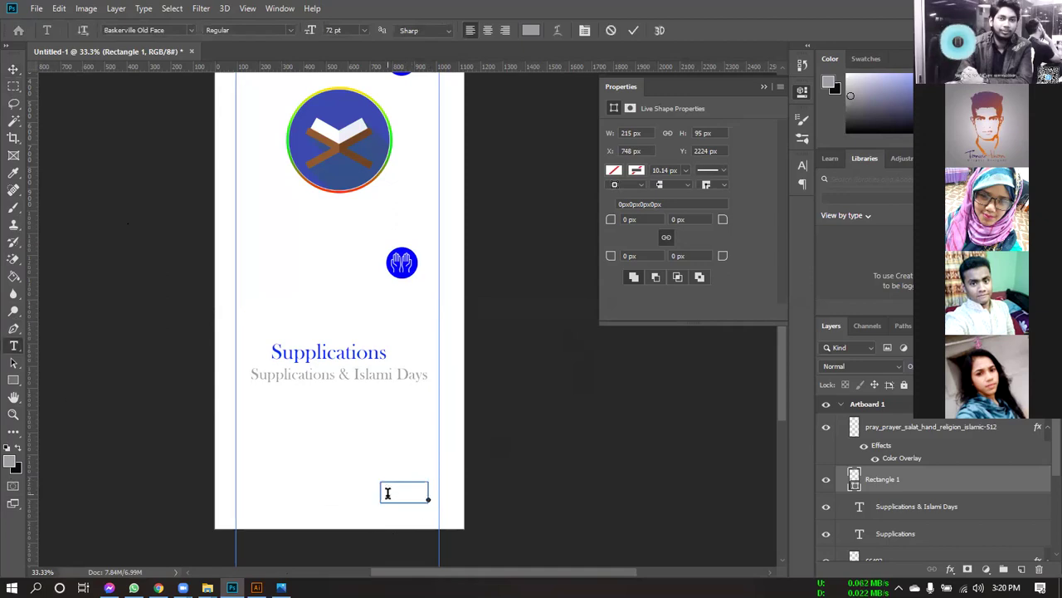
{"action": "key", "text": "BackSpace"}
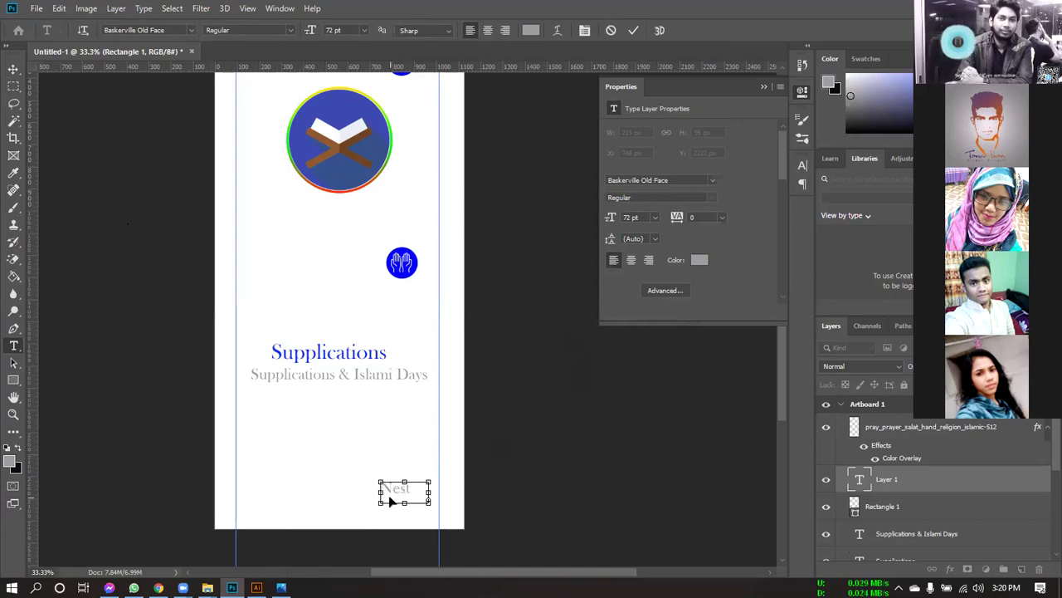
Step: Set the color of the text in the rectangle to near-black 1b1b1c and correct its wording to "Next"
{"action": "double_click", "coordinate": [390, 501]}
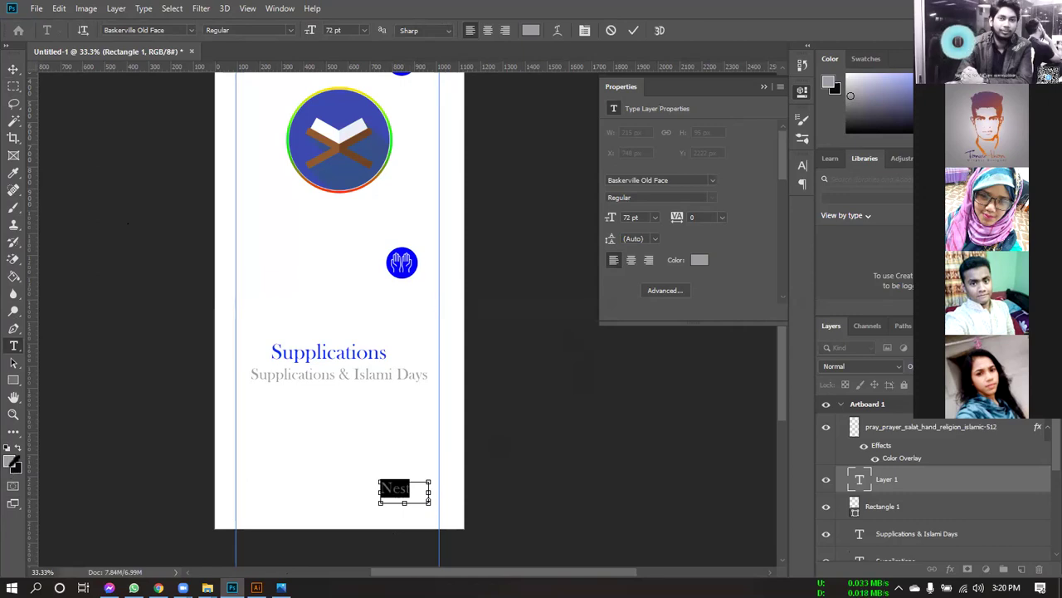
{"action": "left_click", "coordinate": [11, 461]}
{"action": "left_click", "coordinate": [437, 274]}
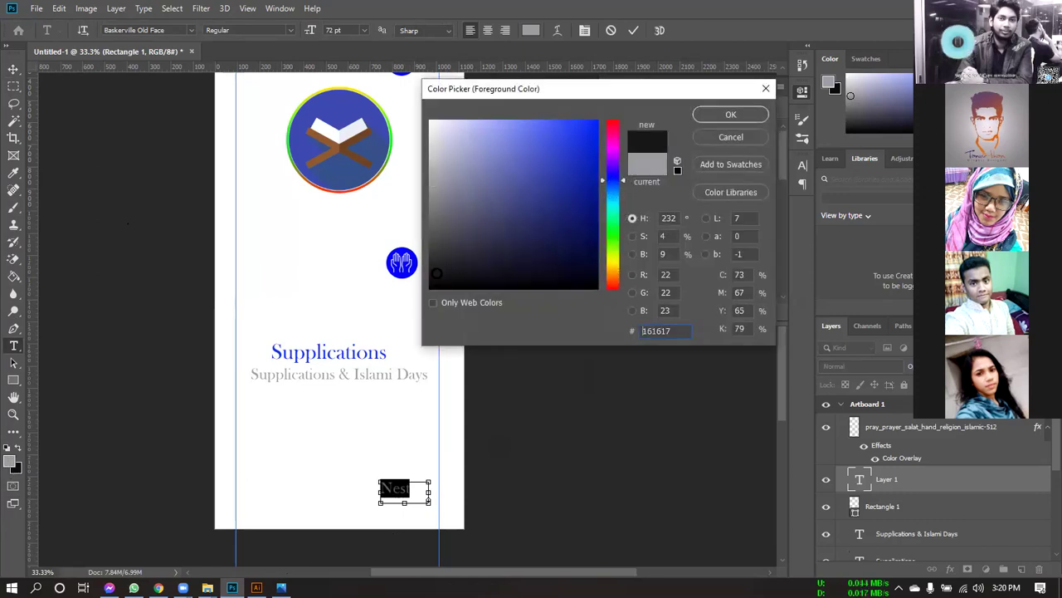
{"action": "left_click_drag", "start_coordinate": [435, 274], "coordinate": [433, 271]}
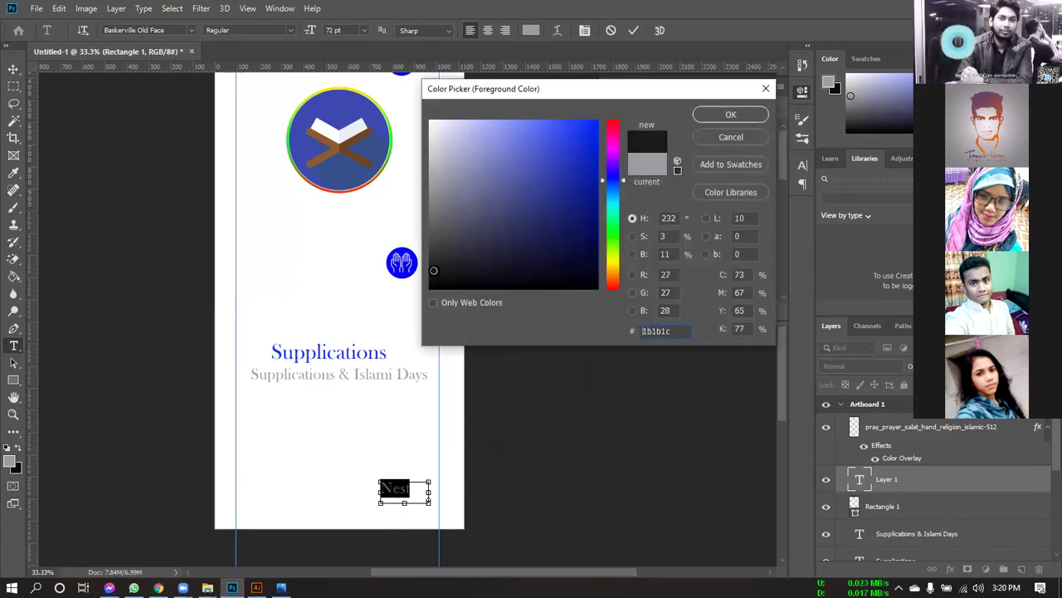
{"action": "left_click", "coordinate": [726, 116]}
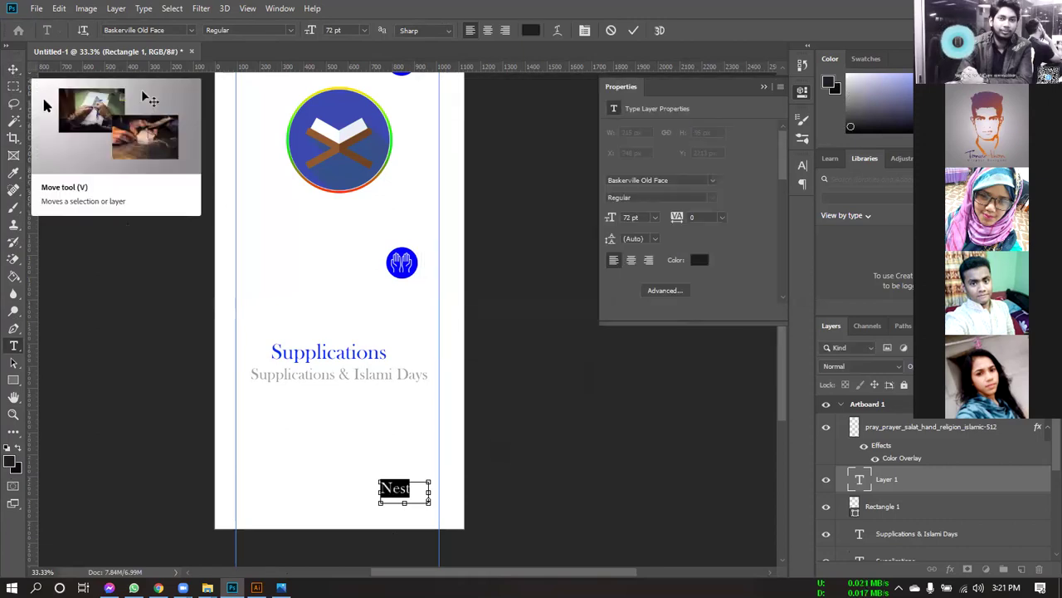
{"action": "key", "text": "BackSpace"}
{"action": "type", "text": "x"}
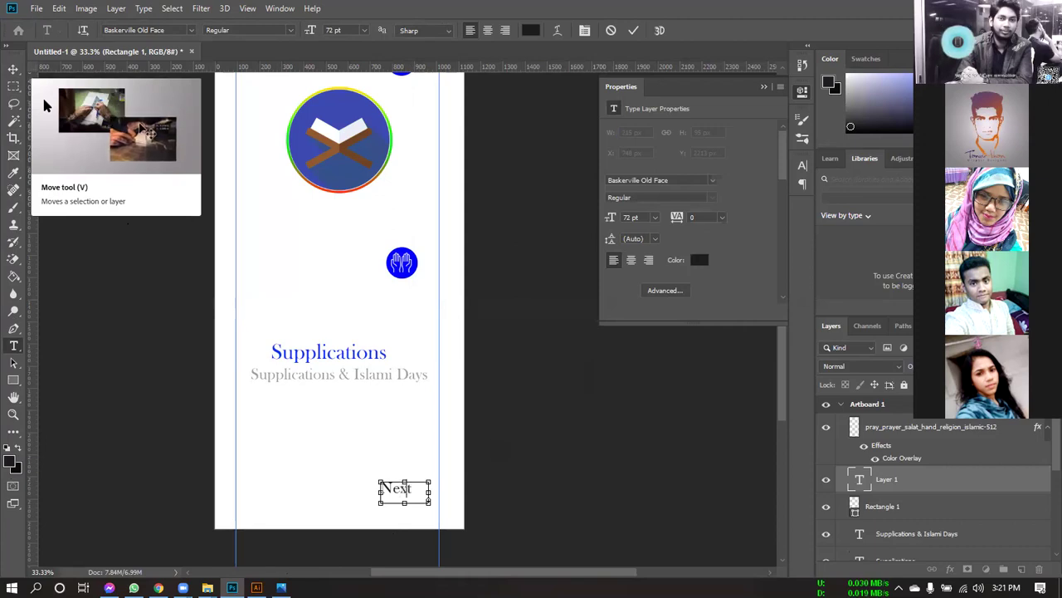
Step: Reposition the "Next" text slightly right and down to X 763, Y 2215 px using the Move tool
{"action": "left_click", "coordinate": [10, 71]}
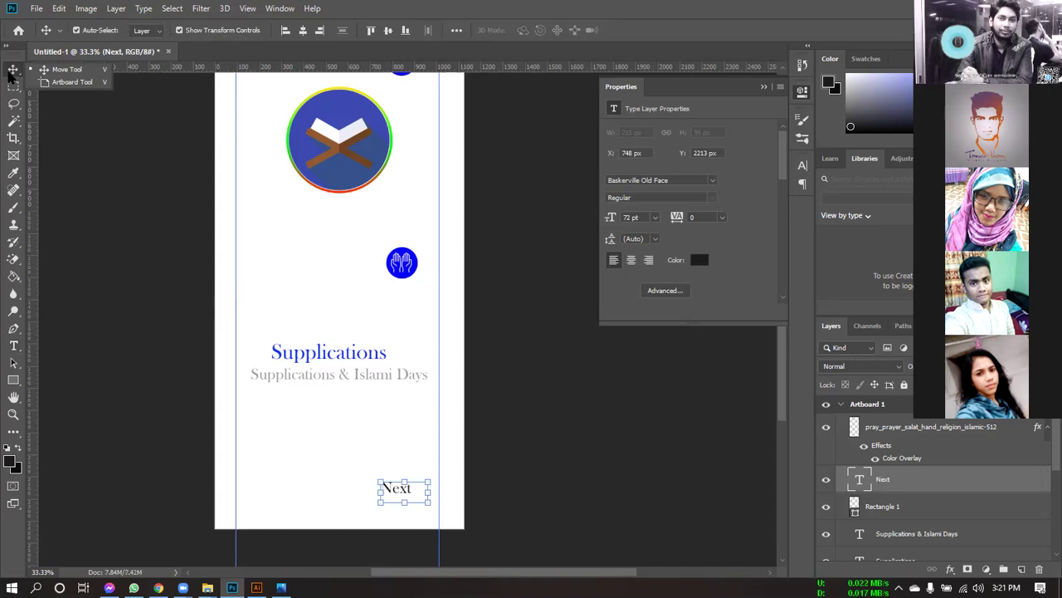
{"action": "left_click", "coordinate": [67, 69]}
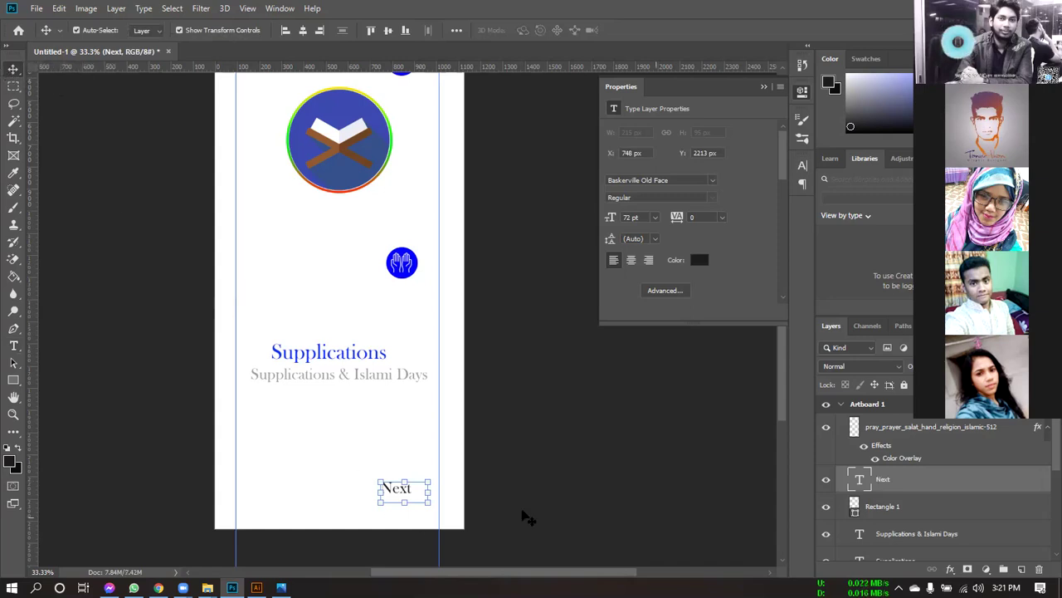
{"action": "left_click_drag", "start_coordinate": [392, 489], "coordinate": [401, 495]}
{"action": "key", "text": "Left"}
{"action": "key", "text": "Left"}
{"action": "key", "text": "Left"}
{"action": "key", "text": "Left"}
{"action": "key", "text": "Left"}
{"action": "key", "text": "Left"}
{"action": "key", "text": "Left"}
{"action": "key", "text": "Left"}
{"action": "key", "text": "Left"}
{"action": "key", "text": "Left"}
{"action": "key", "text": "Left"}
{"action": "key", "text": "Left"}
{"action": "key", "text": "Left"}
{"action": "key", "text": "Left"}
{"action": "key", "text": "Left"}
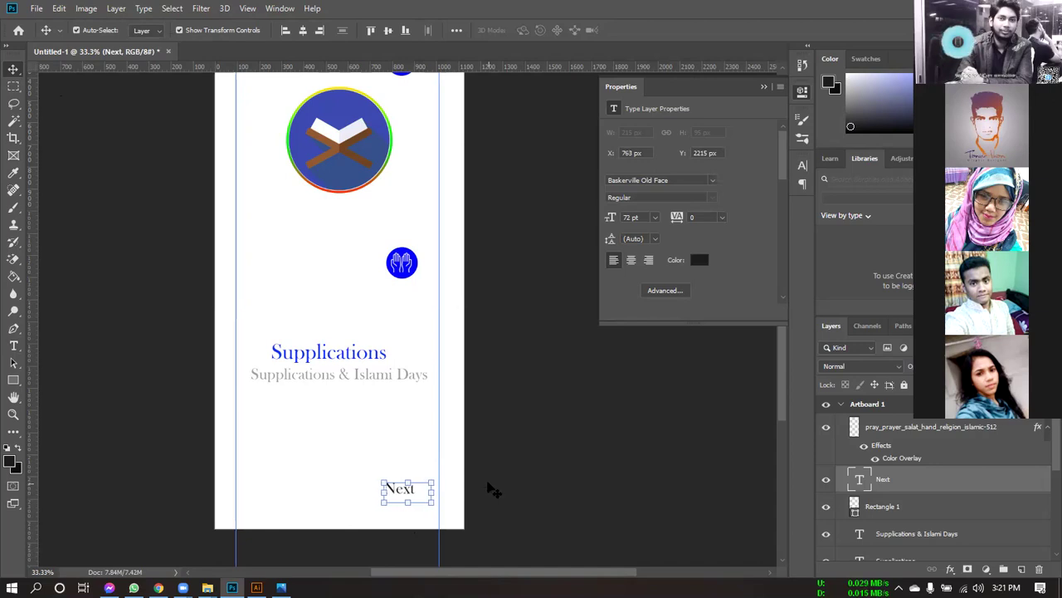
{"action": "left_click", "coordinate": [528, 481]}
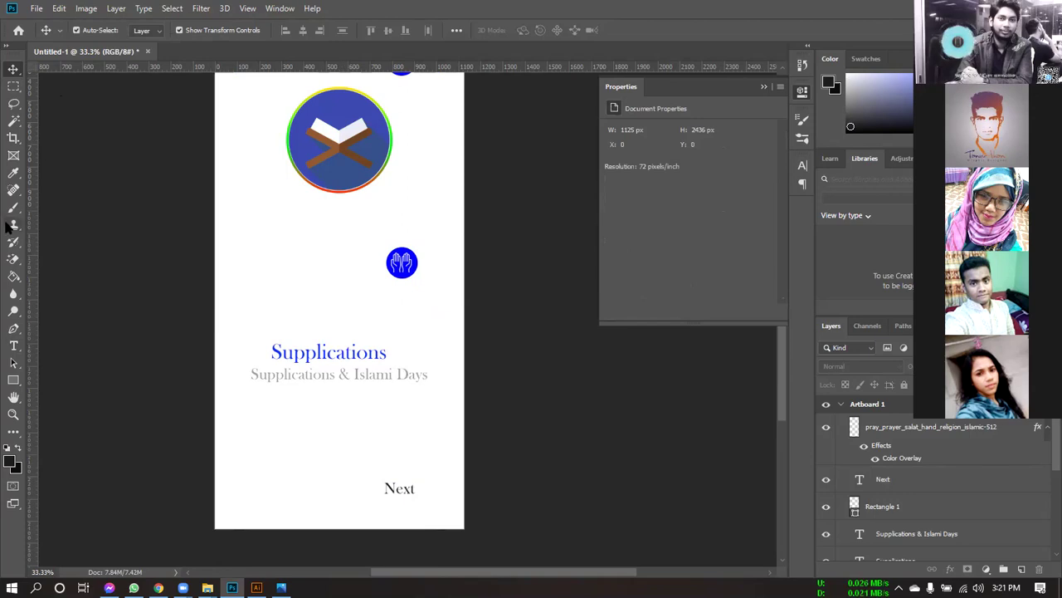
Step: Draw a thin rectangle about 158 by 11 px beneath "Next" and set the foreground color to 090909
{"action": "left_click", "coordinate": [13, 380]}
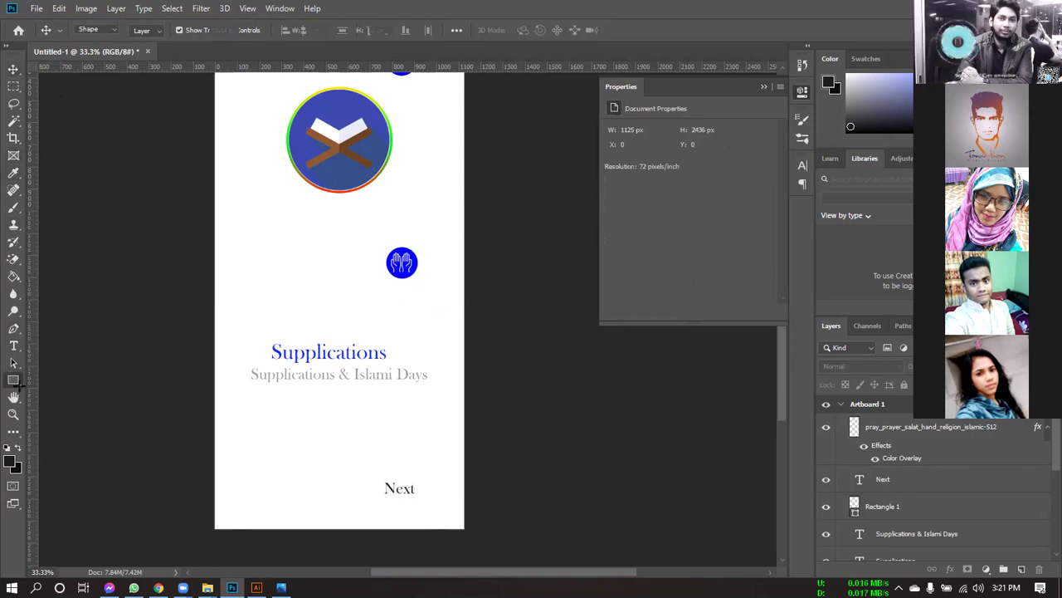
{"action": "left_click_drag", "start_coordinate": [383, 497], "coordinate": [418, 499]}
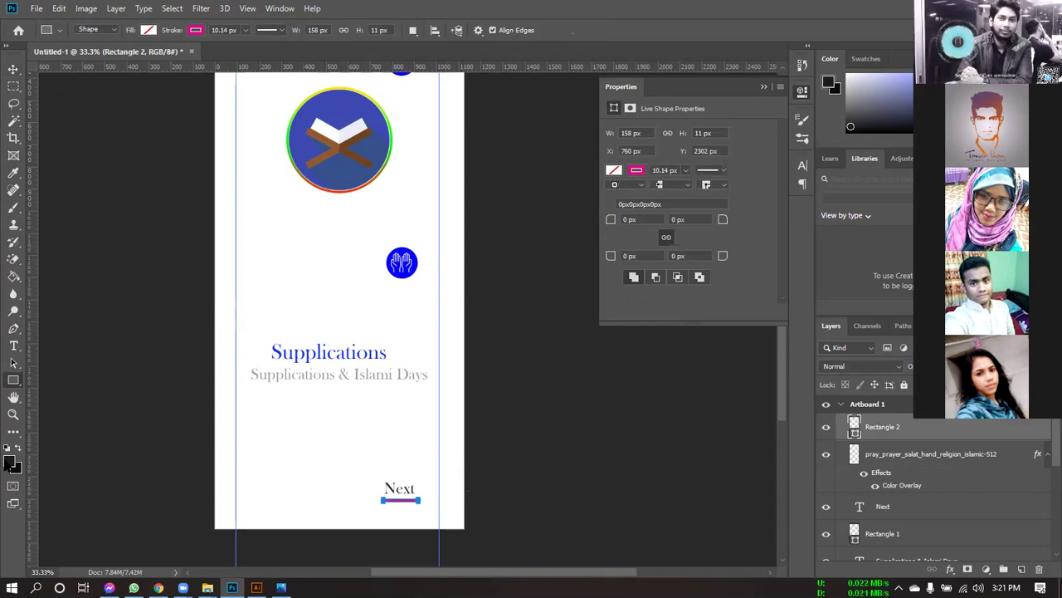
{"action": "left_click", "coordinate": [10, 462]}
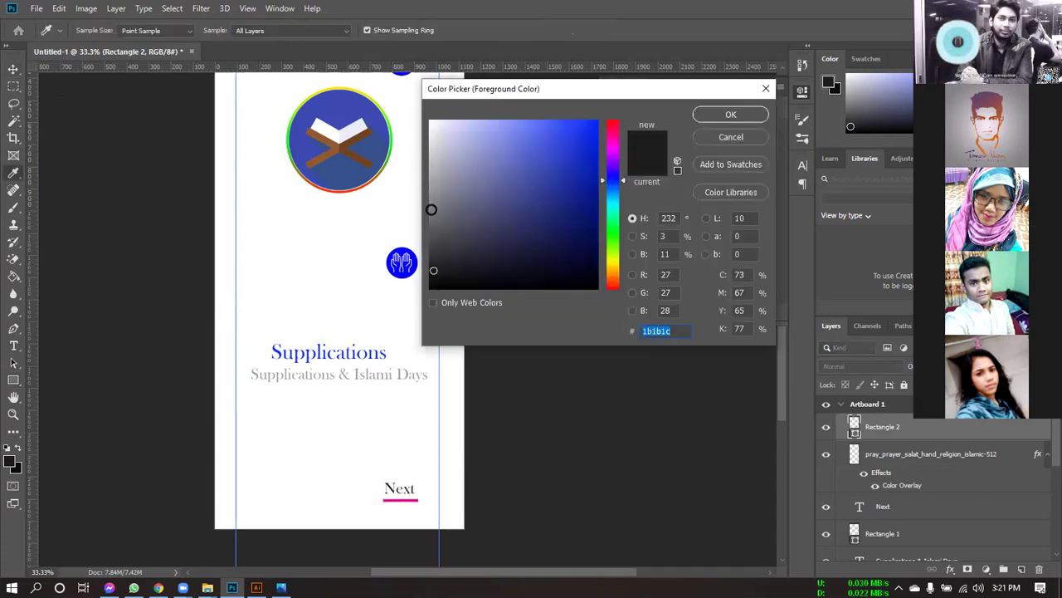
{"action": "left_click", "coordinate": [432, 281]}
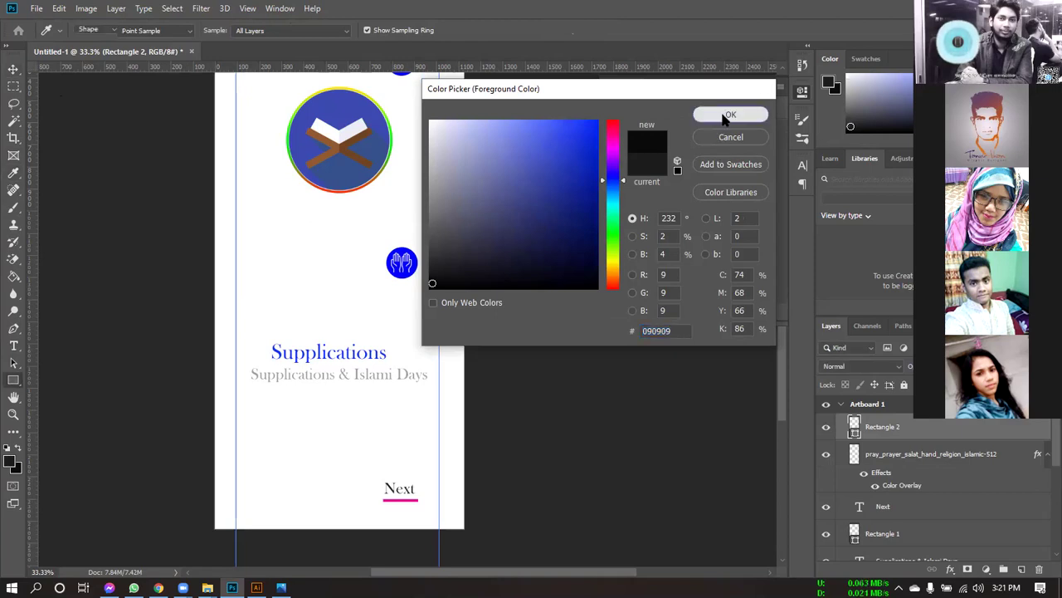
{"action": "left_click", "coordinate": [720, 116]}
Step: Remove the magenta stroke from the thin rectangle under "Next" and give it a solid near-black fill
{"action": "left_click", "coordinate": [201, 31]}
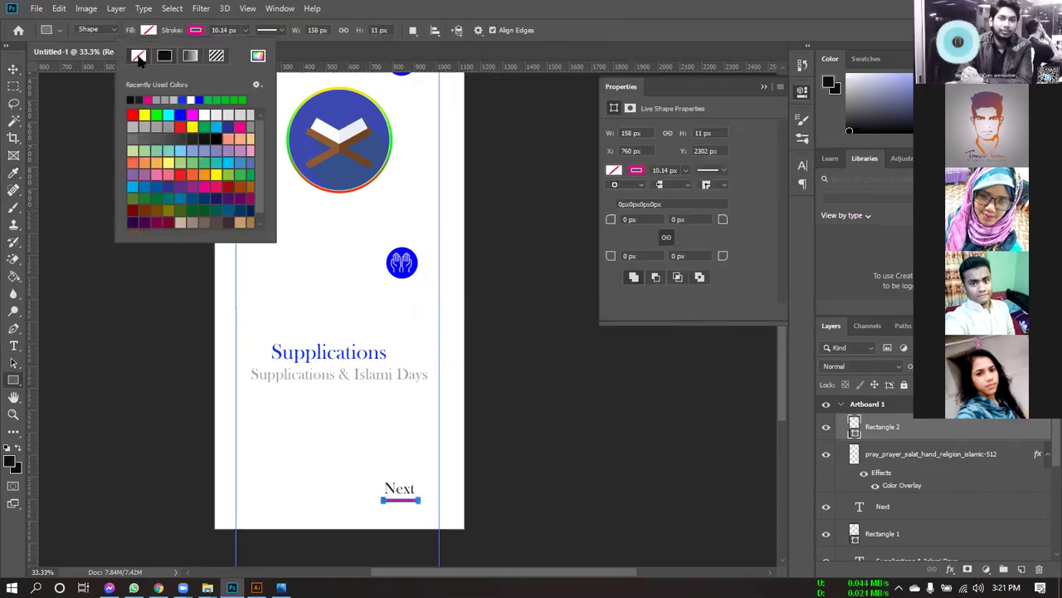
{"action": "left_click", "coordinate": [138, 55]}
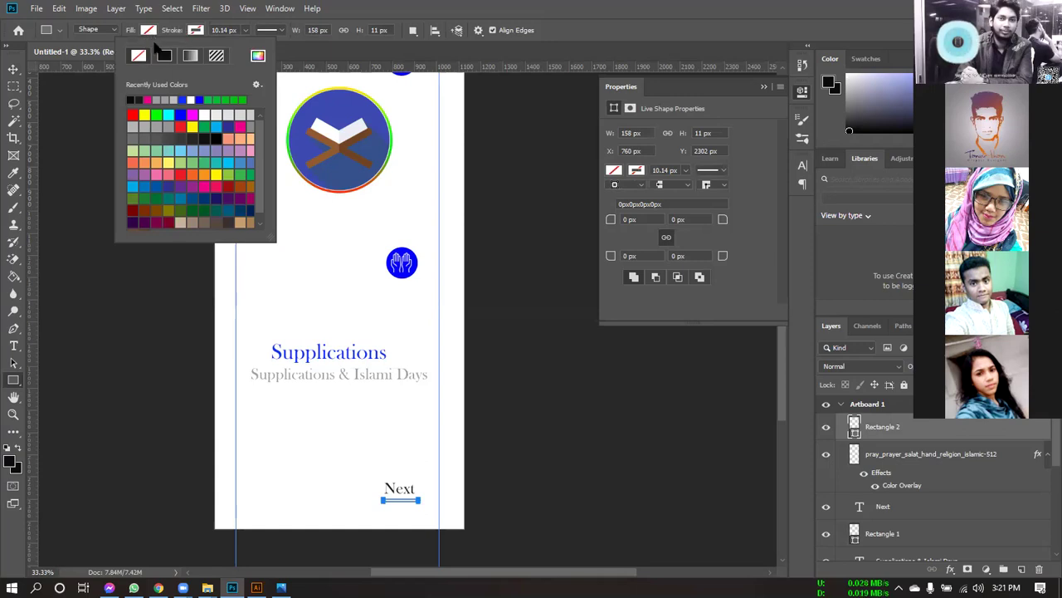
{"action": "key", "text": "ctrl+z"}
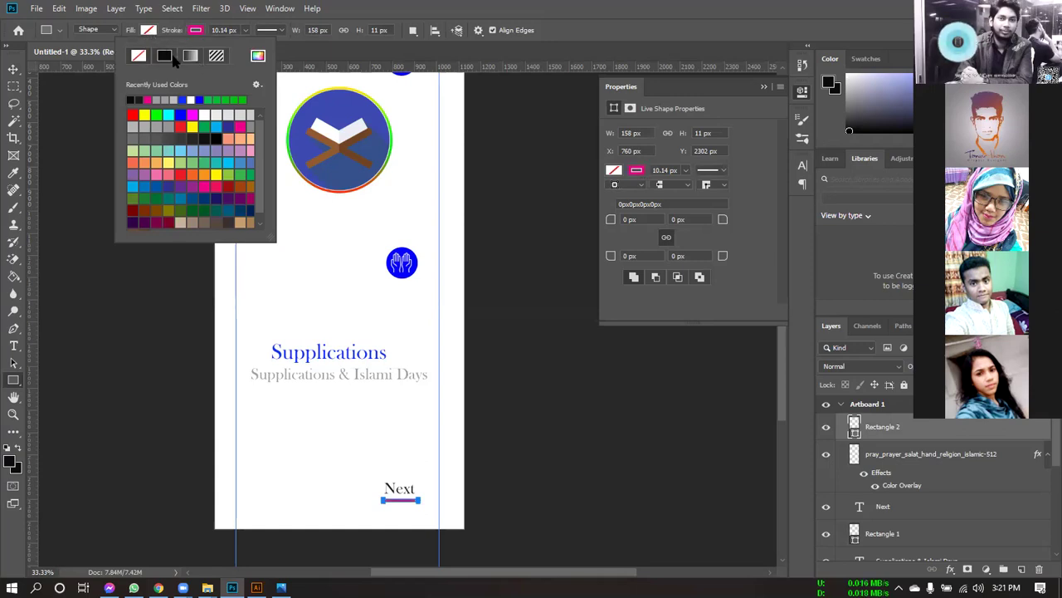
{"action": "left_click", "coordinate": [196, 31]}
{"action": "left_click", "coordinate": [195, 33]}
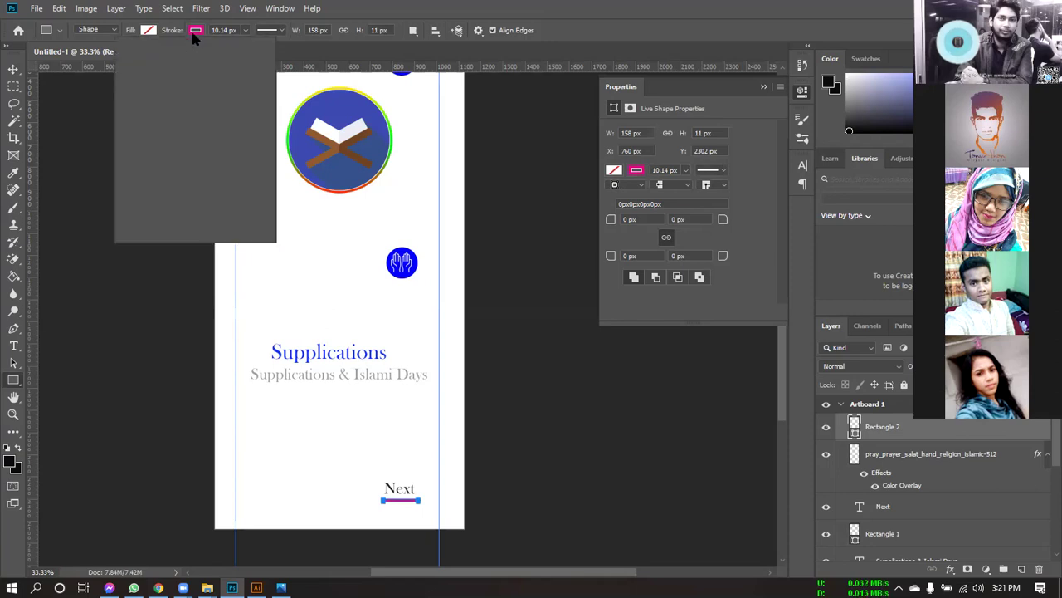
{"action": "left_click", "coordinate": [137, 56]}
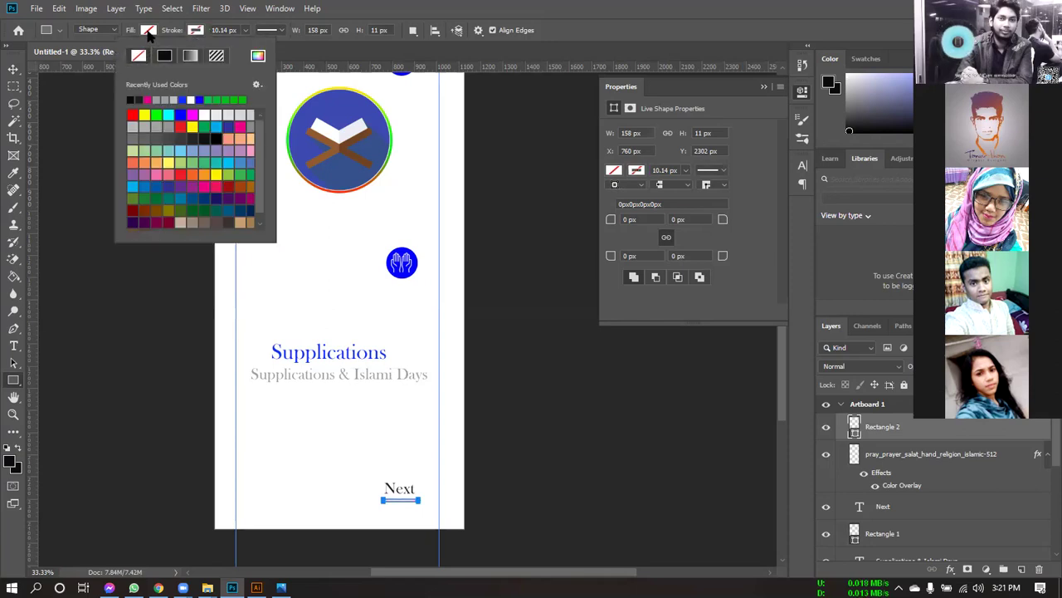
{"action": "left_click", "coordinate": [149, 32]}
{"action": "left_click", "coordinate": [117, 56]}
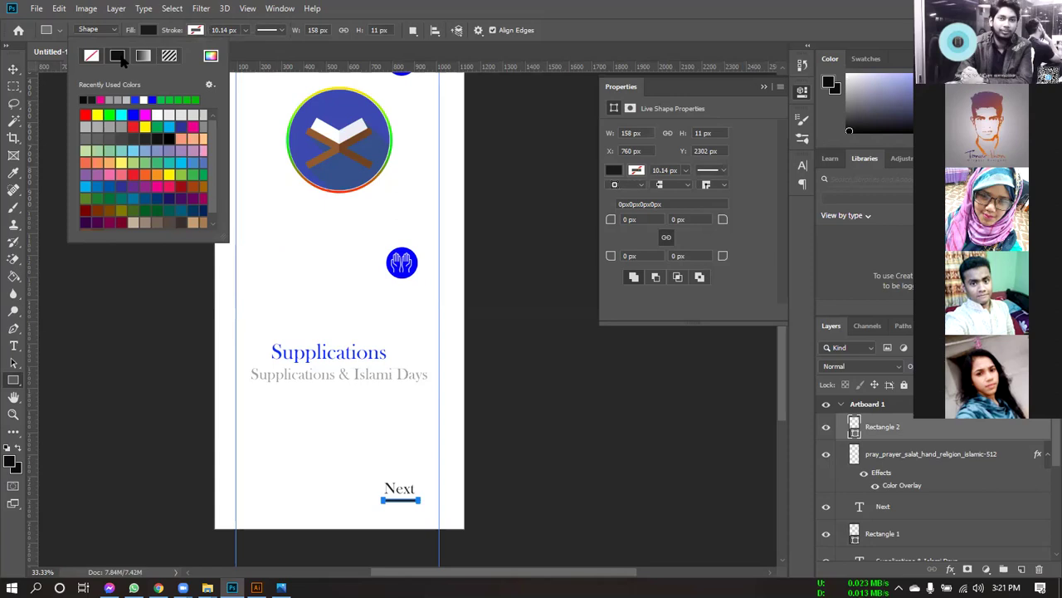
Step: Reduce the underline rectangle's height to 4 px by raising its lower edge, and apply the transform
{"action": "left_click", "coordinate": [14, 68]}
{"action": "key", "text": "ctrl"}
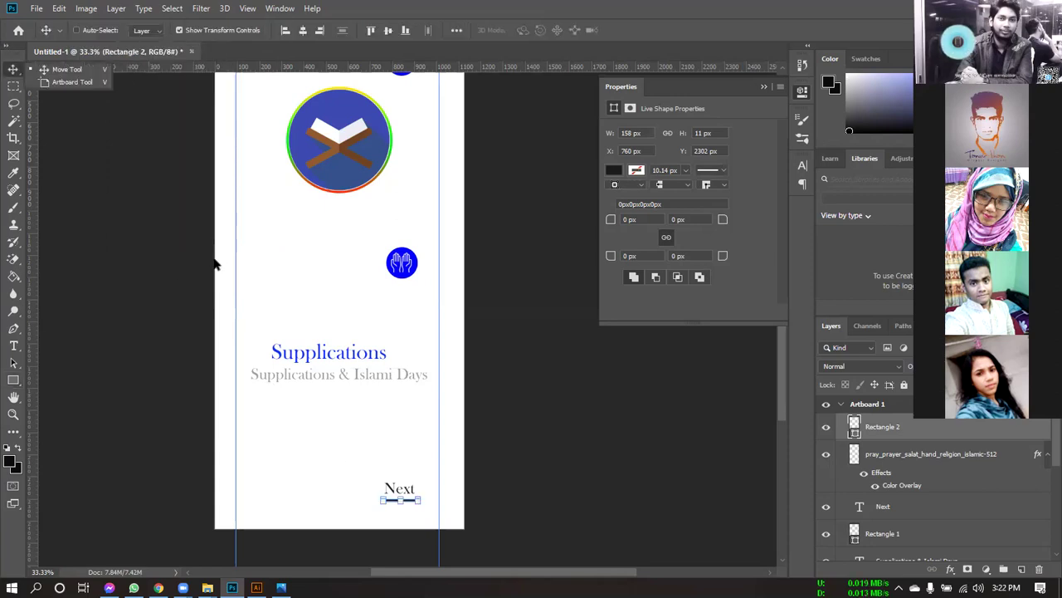
{"action": "scroll", "coordinate": [214, 264], "scroll_direction": "up", "scroll_amount": 7}
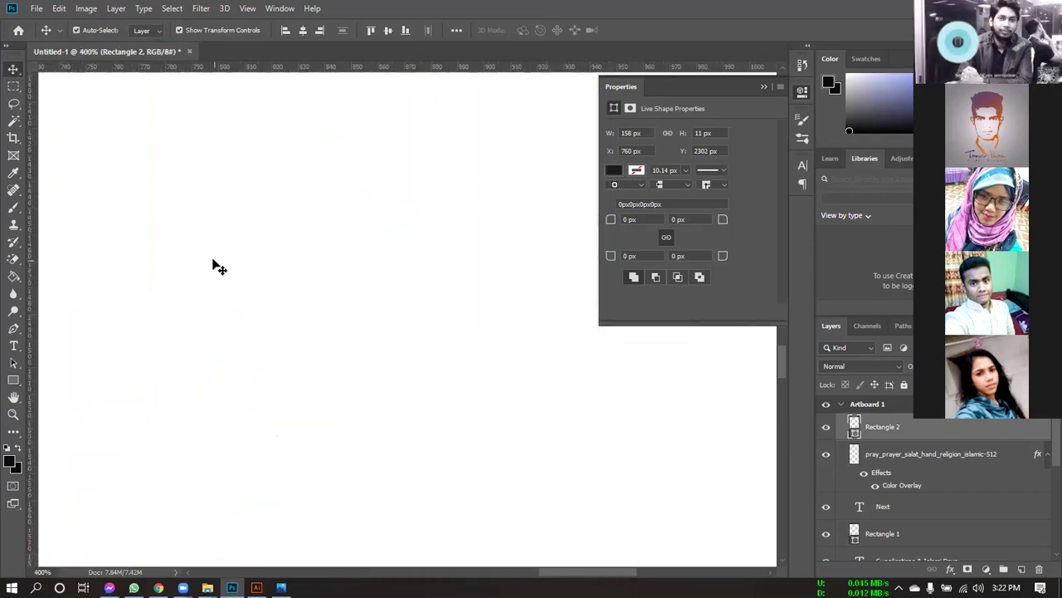
{"action": "left_click_drag", "start_coordinate": [269, 370], "coordinate": [399, 309]}
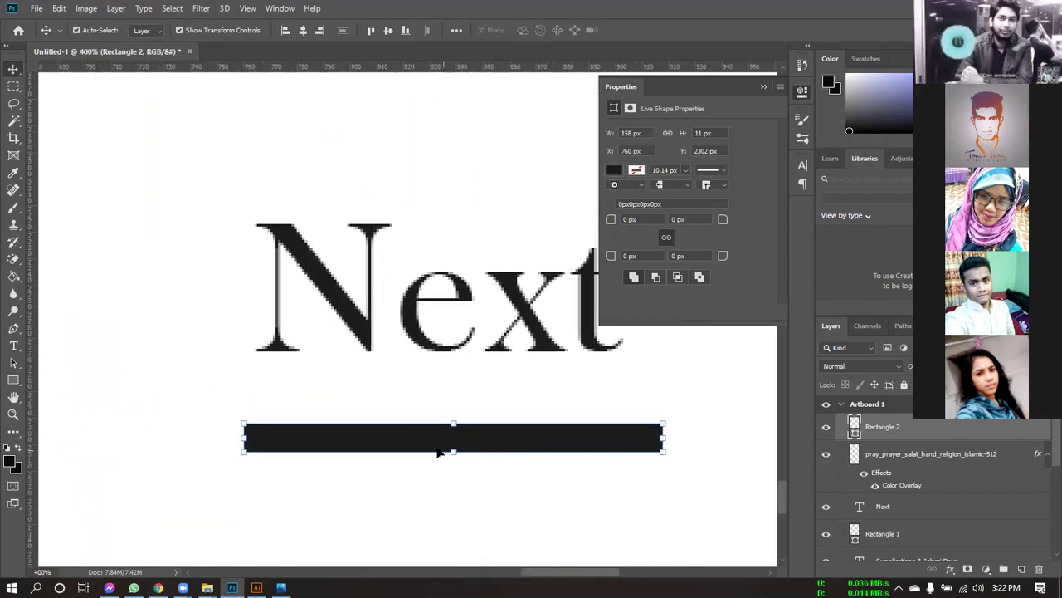
{"action": "left_click_drag", "start_coordinate": [453, 454], "coordinate": [453, 433]}
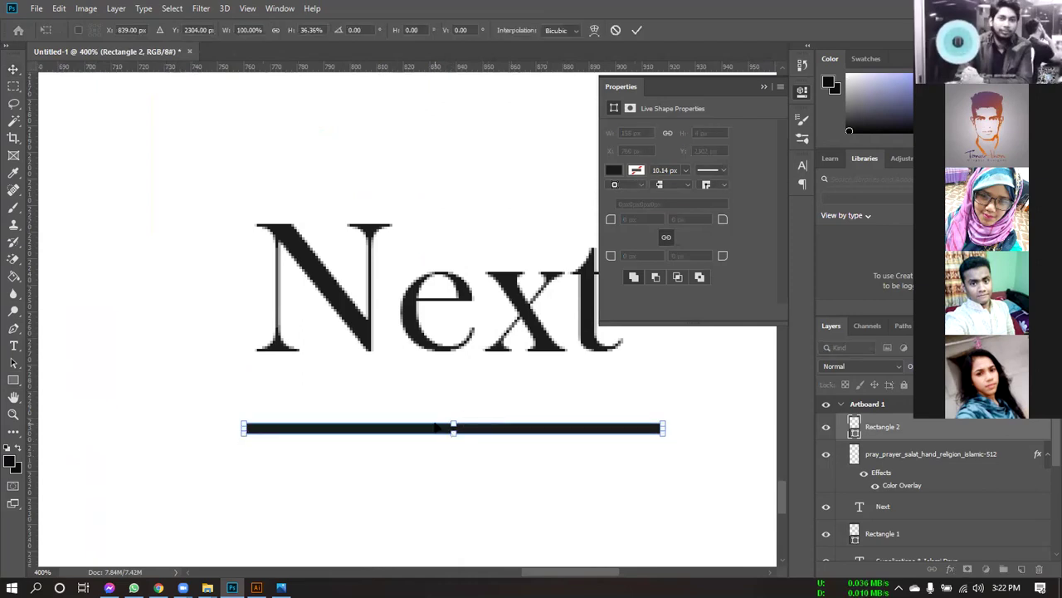
{"action": "scroll", "coordinate": [436, 427], "scroll_direction": "down", "scroll_amount": 11}
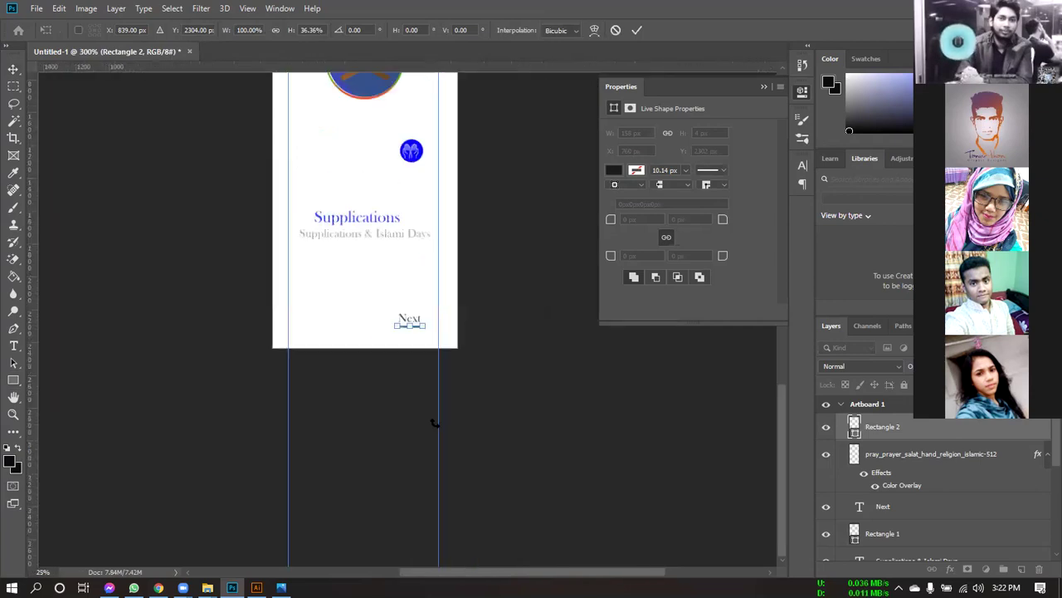
{"action": "scroll", "coordinate": [434, 424], "scroll_direction": "up", "scroll_amount": 4}
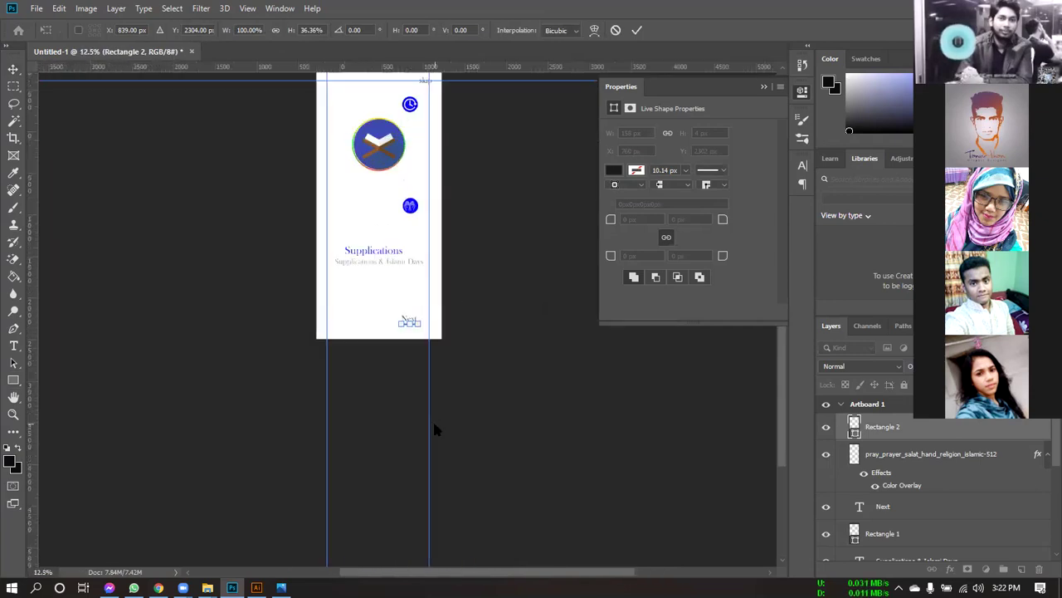
{"action": "key", "text": "Return"}
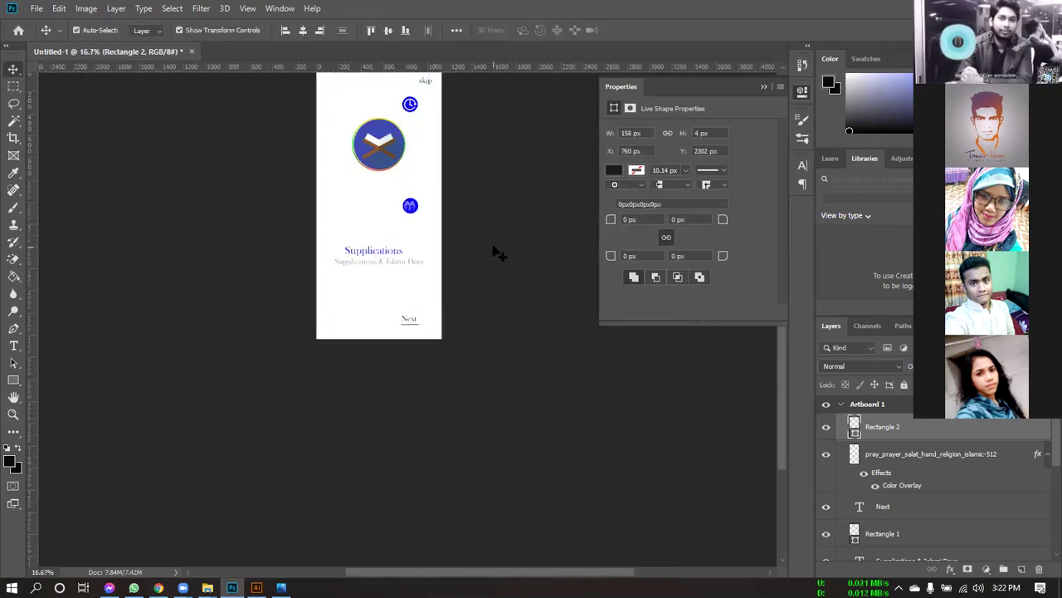
{"action": "left_click", "coordinate": [495, 237]}
Step: Review the whole artboard and inspect the red stop in the gradient stroke of the ring around the Quran icon
{"action": "scroll", "coordinate": [492, 226], "scroll_direction": "up", "scroll_amount": 1}
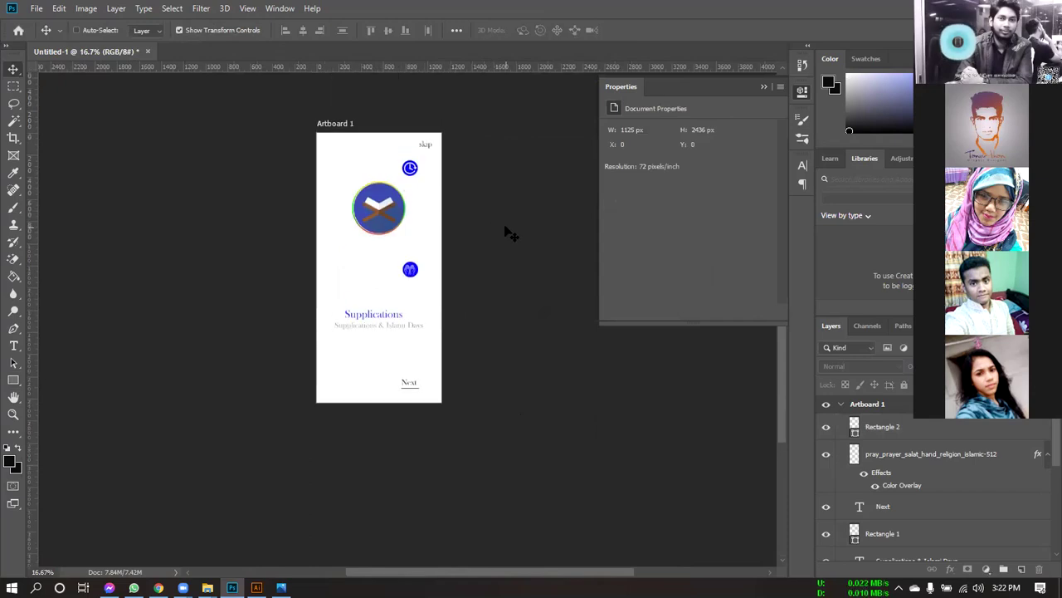
{"action": "key", "text": "ctrl+equal"}
{"action": "scroll", "coordinate": [510, 233], "scroll_direction": "up", "scroll_amount": 1}
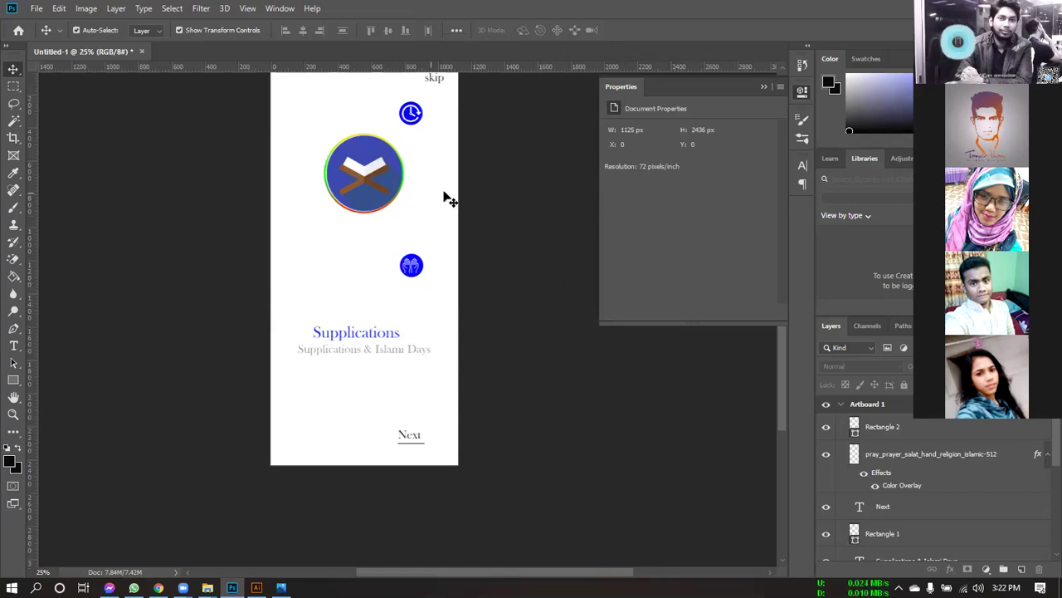
{"action": "scroll", "coordinate": [564, 265], "scroll_direction": "up", "scroll_amount": 1}
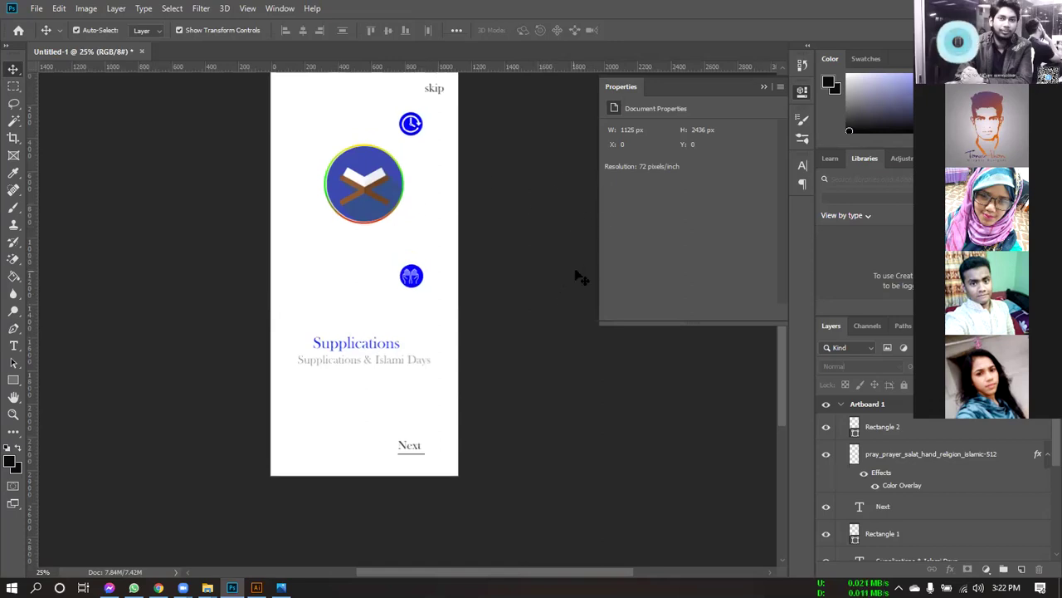
{"action": "left_click", "coordinate": [378, 232]}
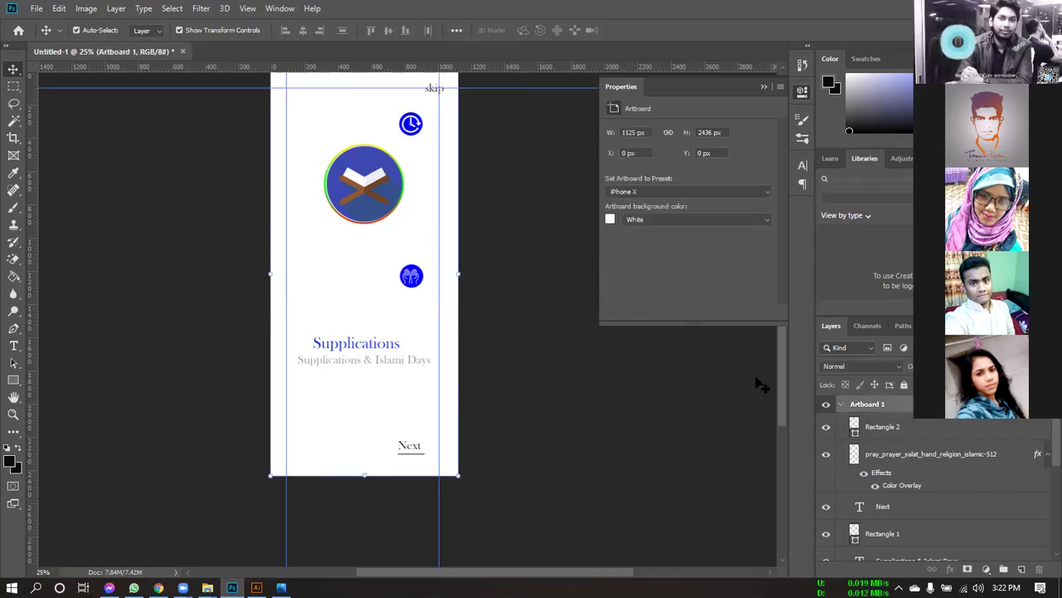
{"action": "scroll", "coordinate": [921, 439], "scroll_direction": "down", "scroll_amount": 3}
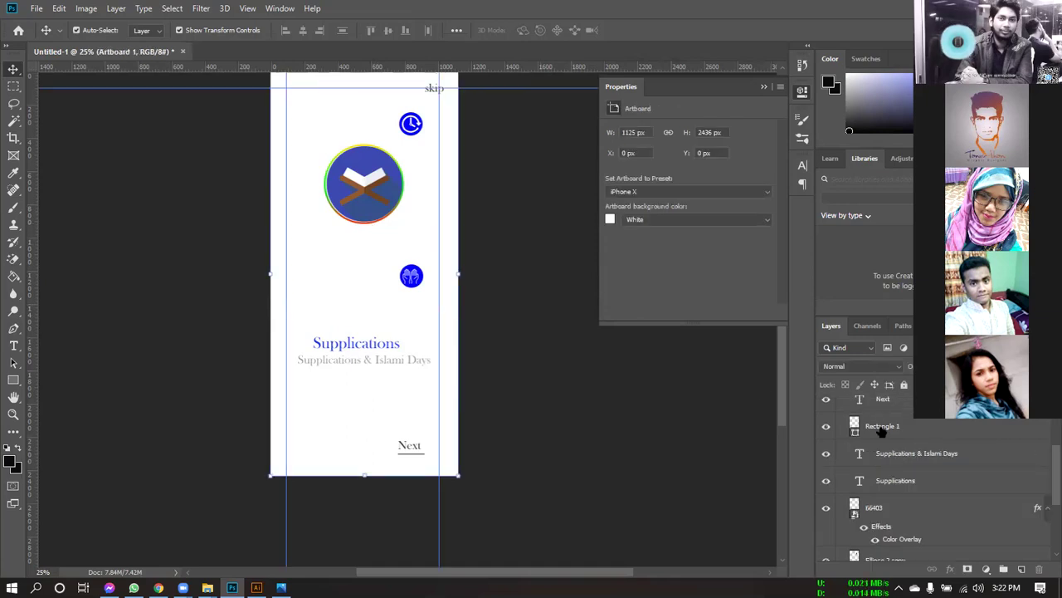
{"action": "scroll", "coordinate": [888, 442], "scroll_direction": "down", "scroll_amount": 3}
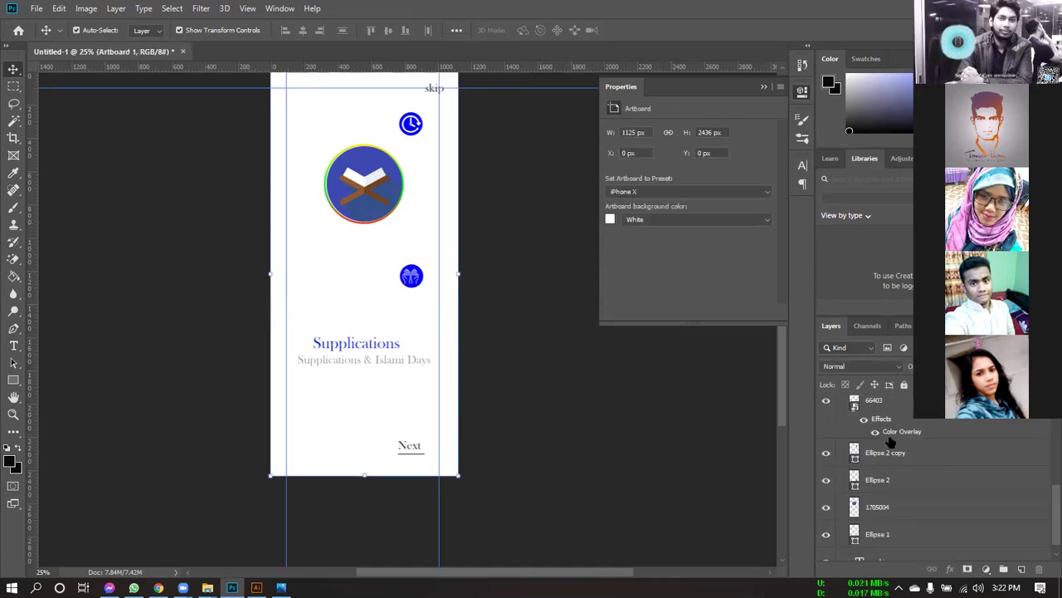
{"action": "left_click", "coordinate": [890, 523]}
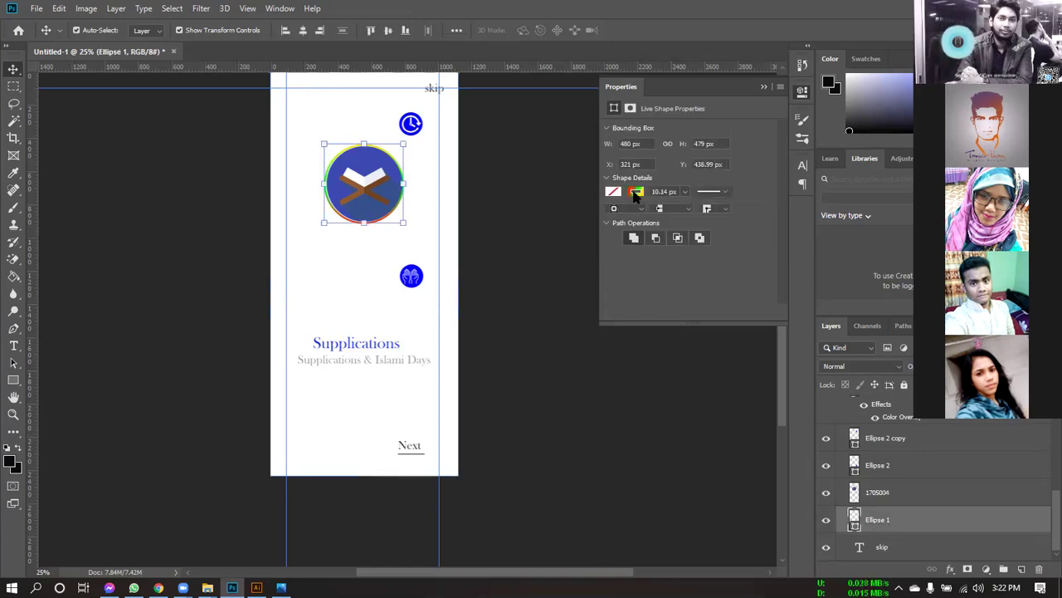
{"action": "left_click", "coordinate": [636, 193]}
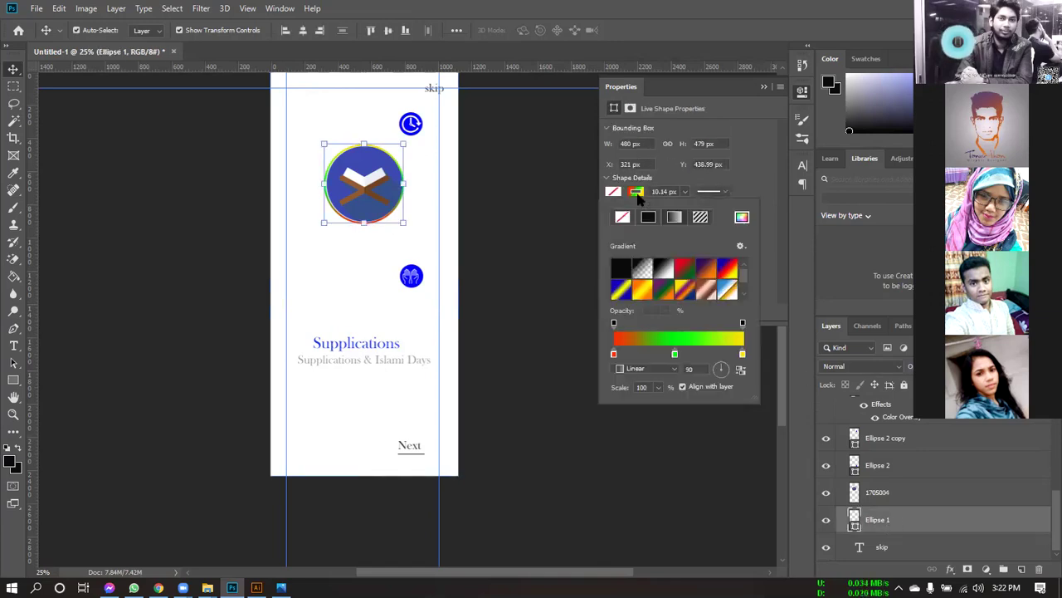
{"action": "double_click", "coordinate": [614, 354]}
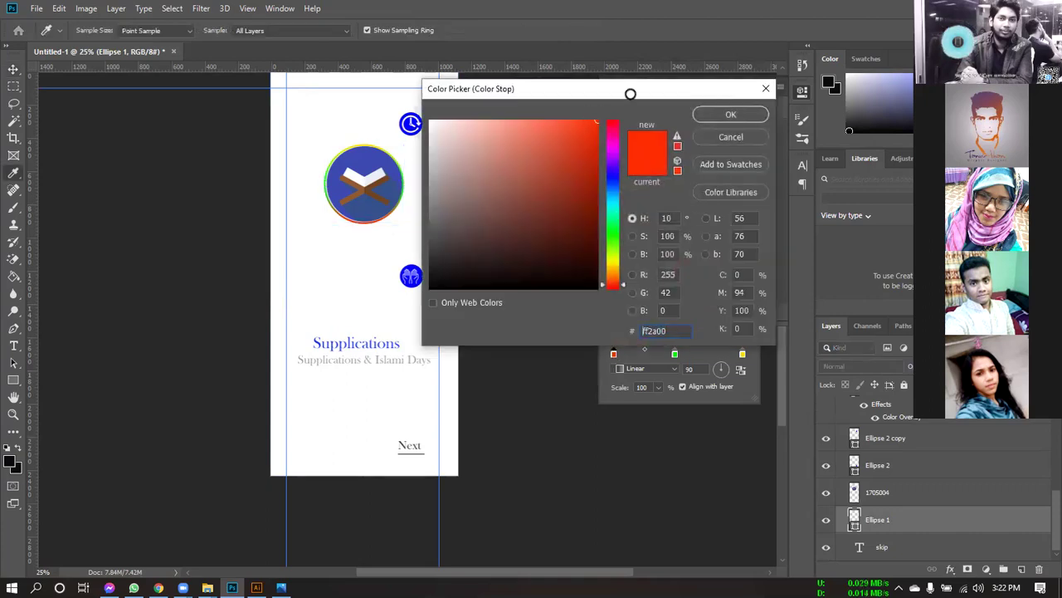
{"action": "left_click", "coordinate": [730, 115]}
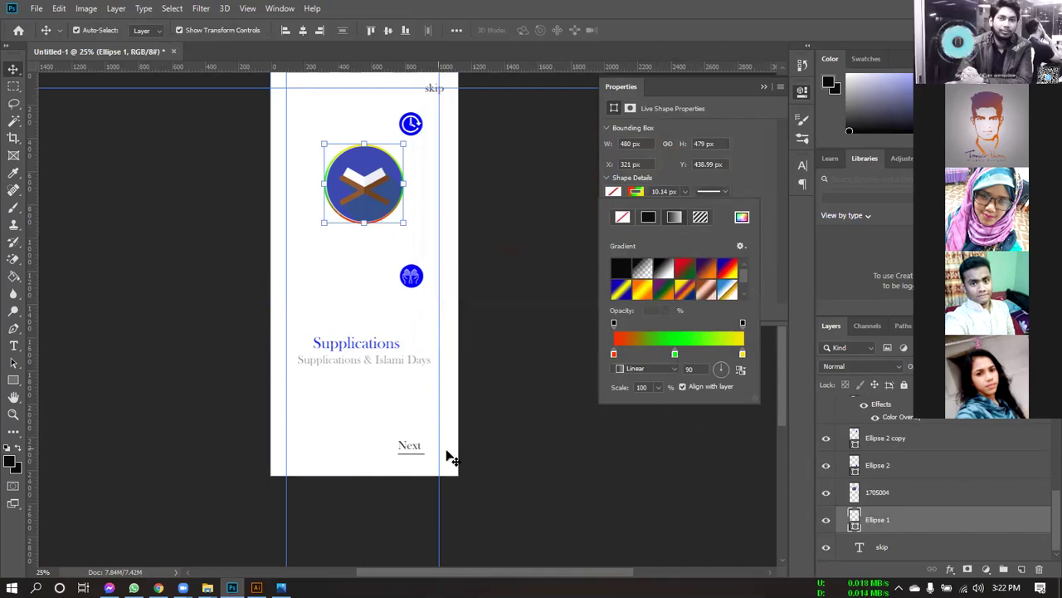
{"action": "left_click", "coordinate": [518, 373]}
{"action": "scroll", "coordinate": [513, 373], "scroll_direction": "up", "scroll_amount": 1}
{"action": "left_click", "coordinate": [515, 382]}
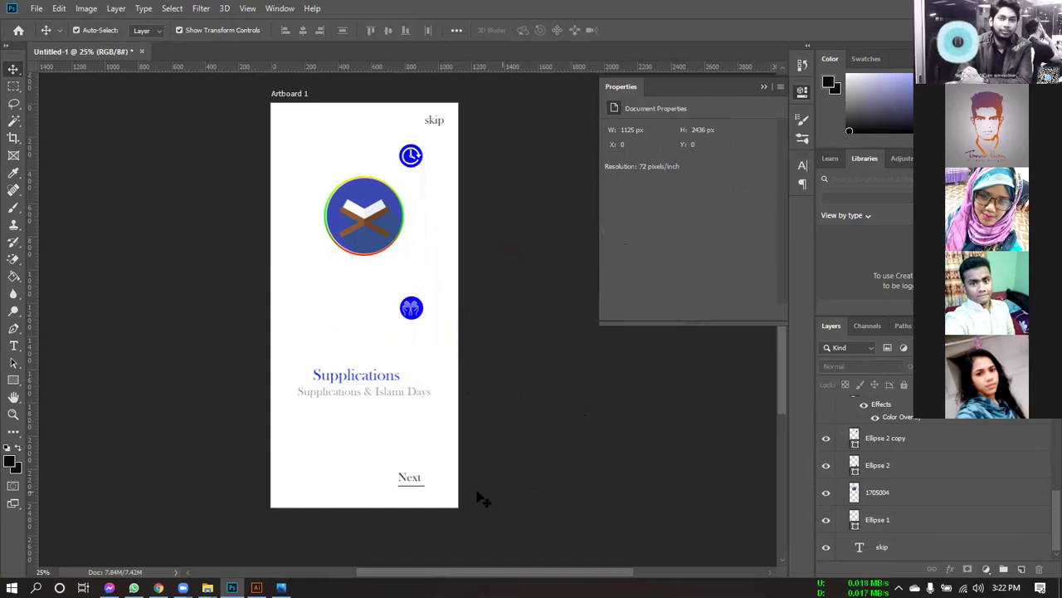
Step: Check the phone mockup image in Photos, return to Photoshop, and select the blue circle behind the praying-hands icon
{"action": "left_click", "coordinate": [281, 586]}
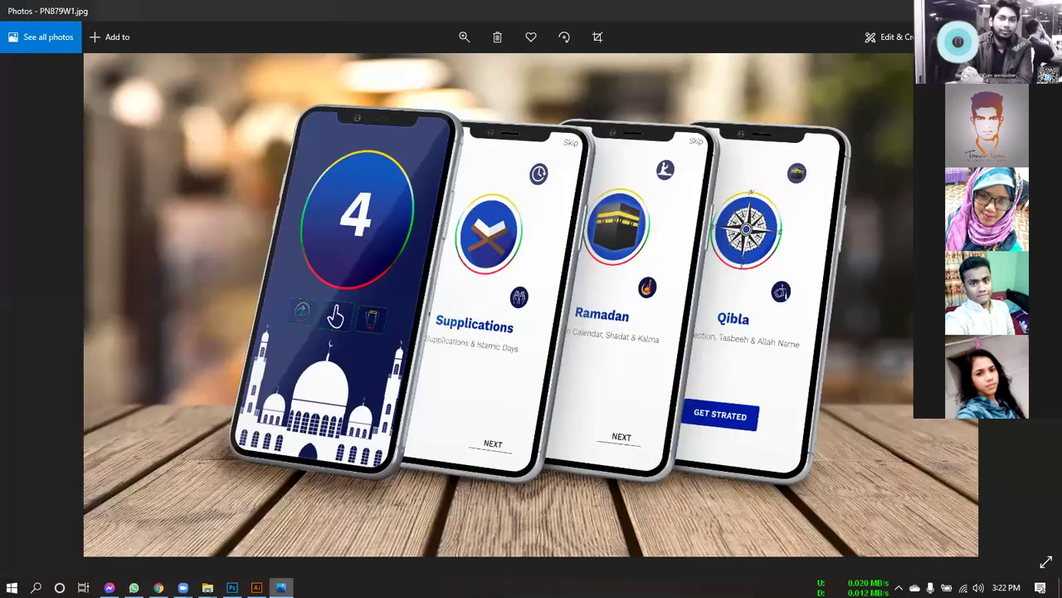
{"action": "left_click", "coordinate": [281, 587]}
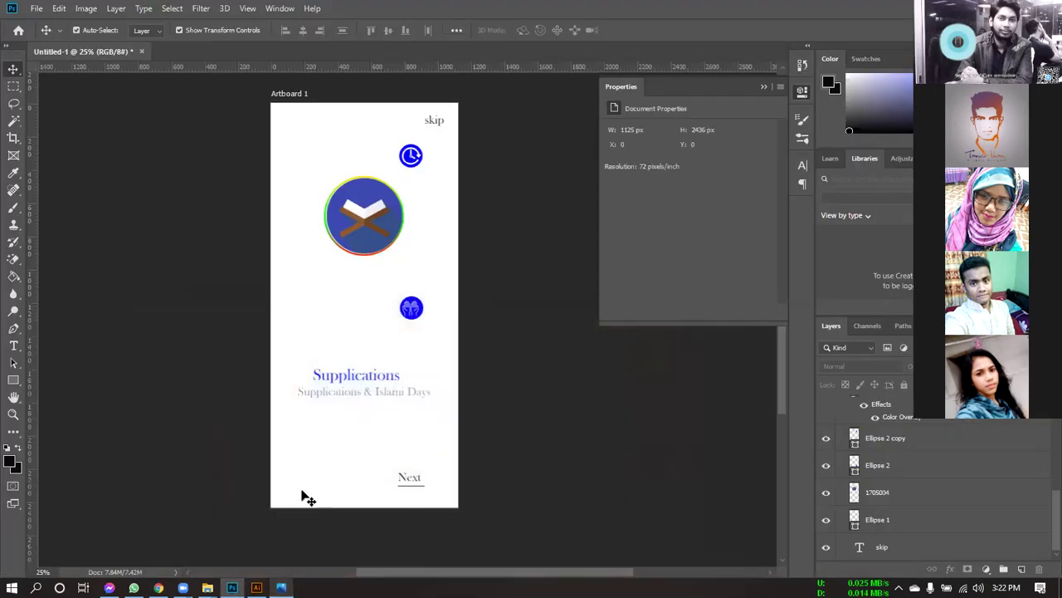
{"action": "left_click", "coordinate": [416, 314]}
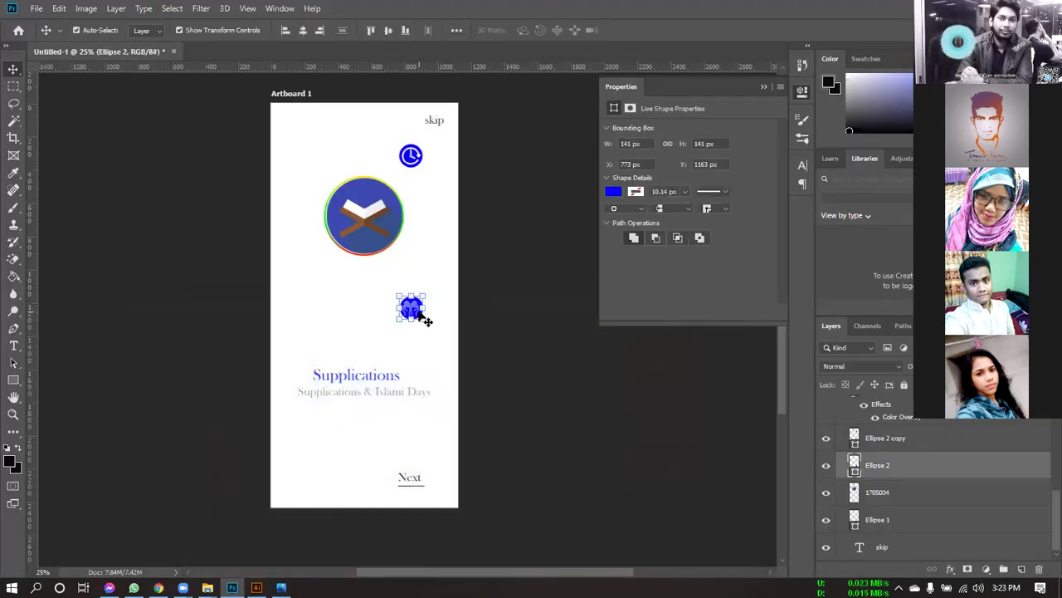
{"action": "left_click", "coordinate": [619, 190]}
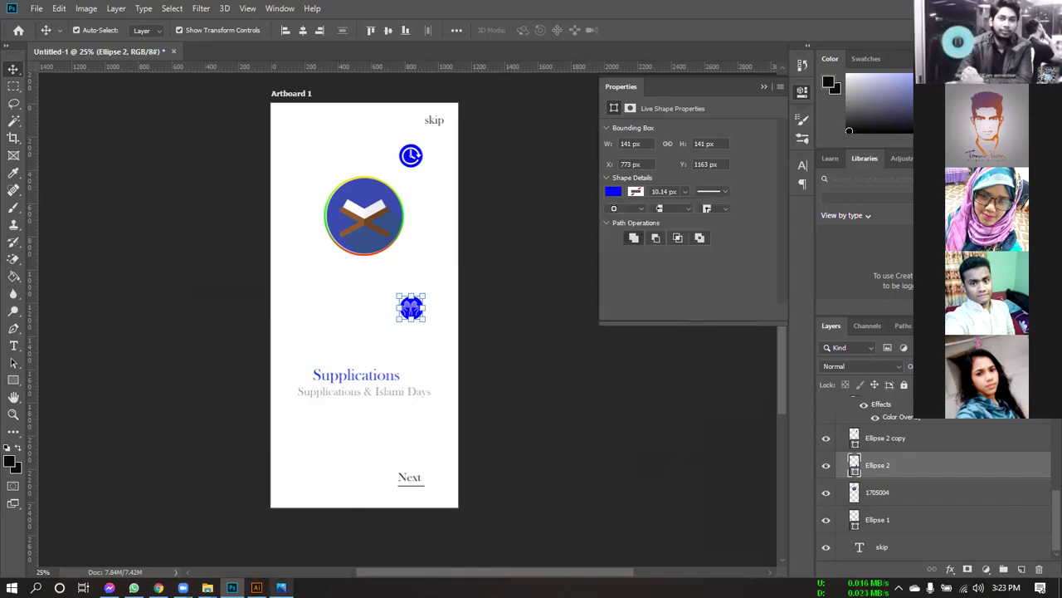
{"action": "key", "text": "alt+Tab"}
{"action": "key", "text": "alt+Tab"}
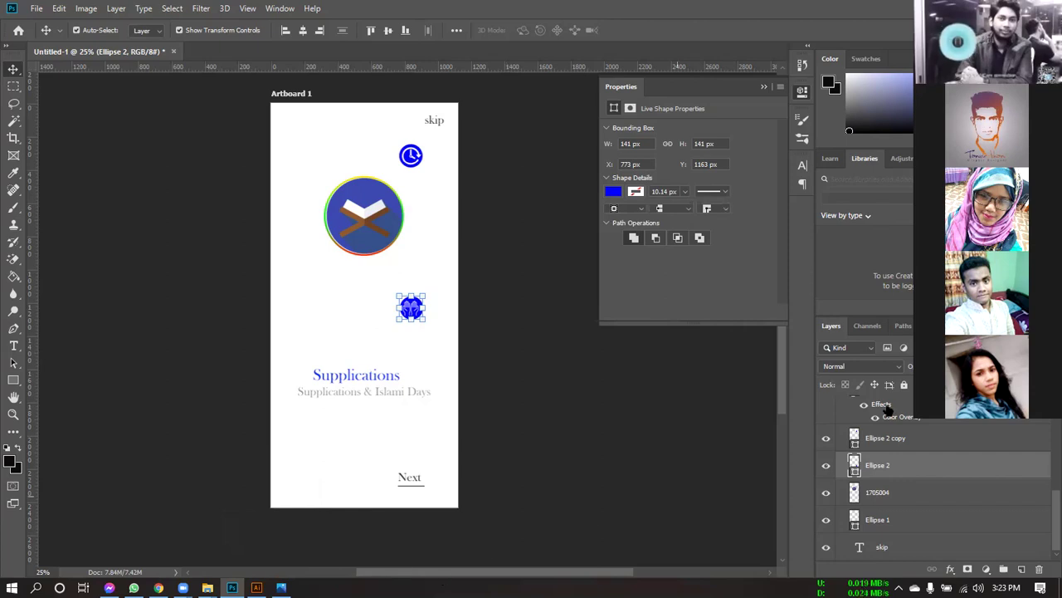
{"action": "key", "text": "alt+Tab"}
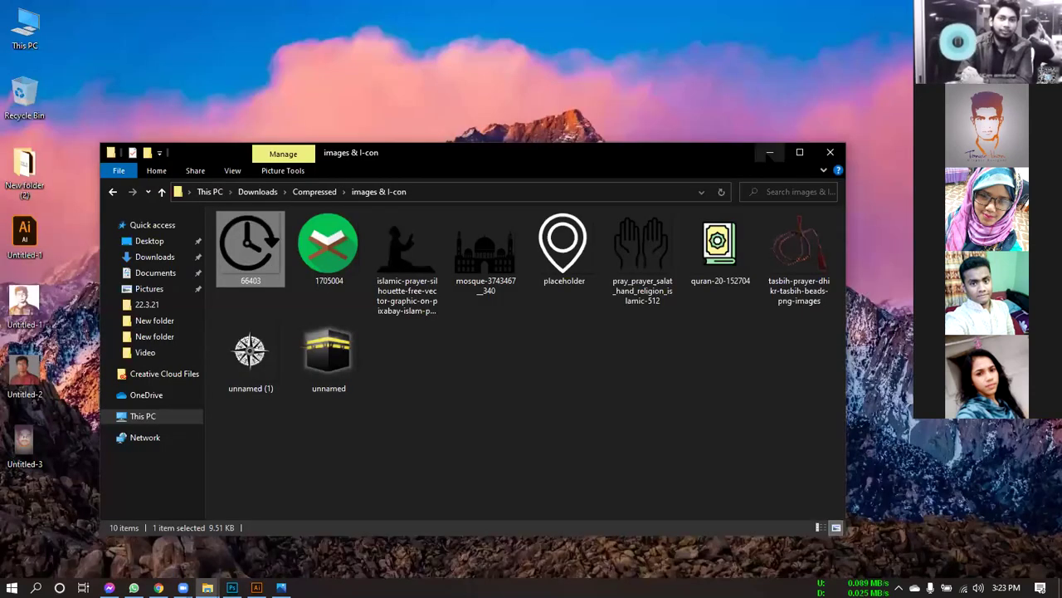
{"action": "left_click", "coordinate": [770, 153]}
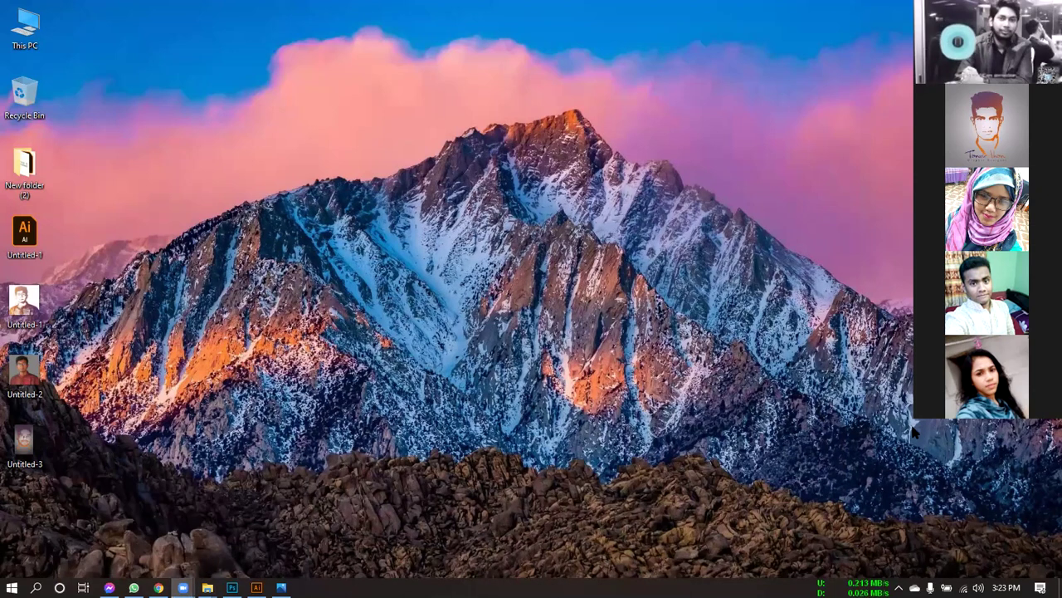
{"action": "key", "text": "alt+s"}
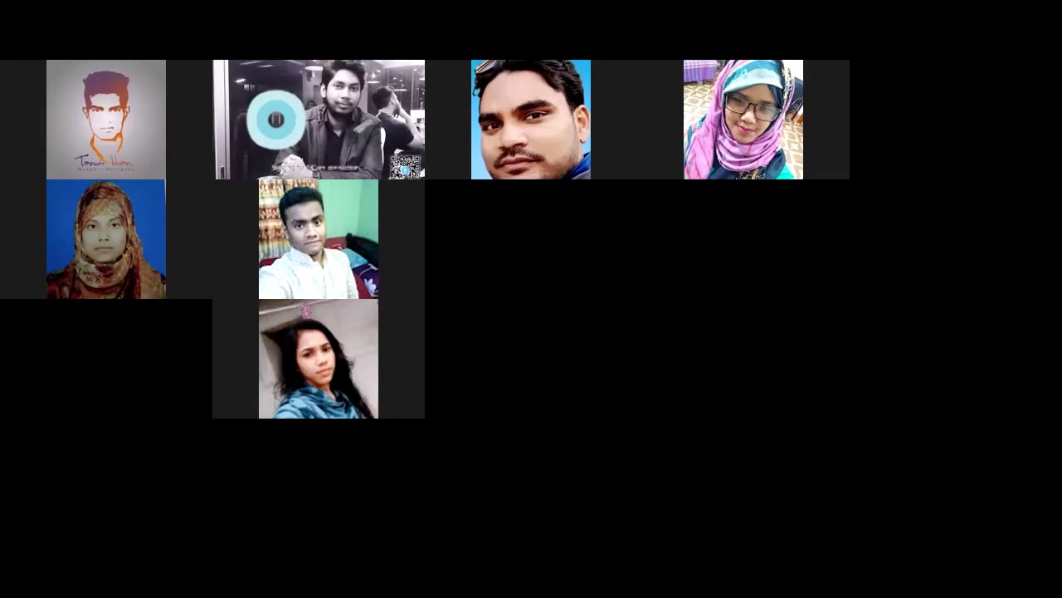
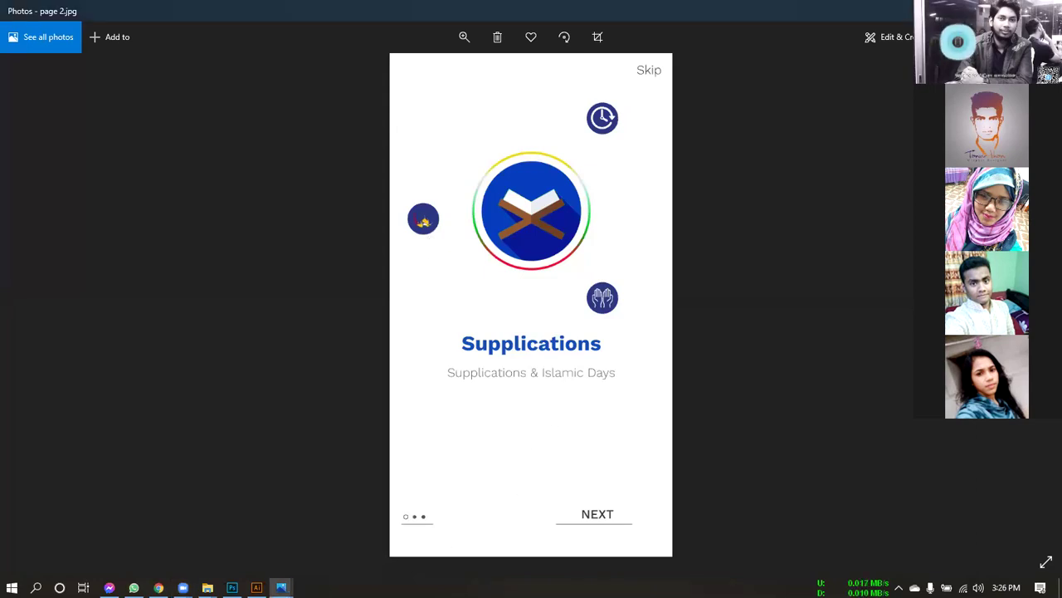
{"action": "key", "text": "alt+F4"}
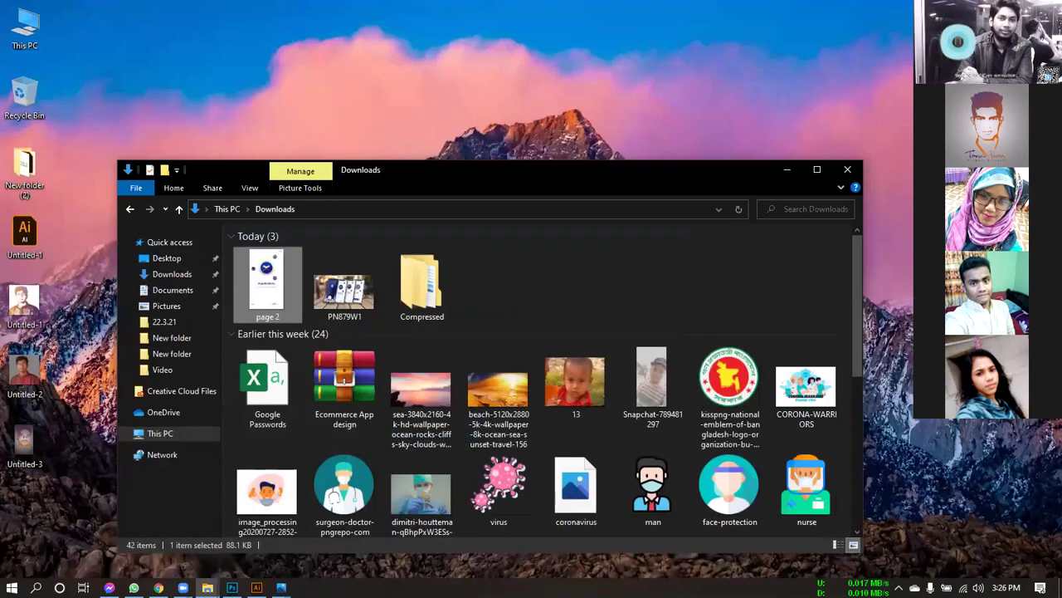
{"action": "key", "text": "alt+F4"}
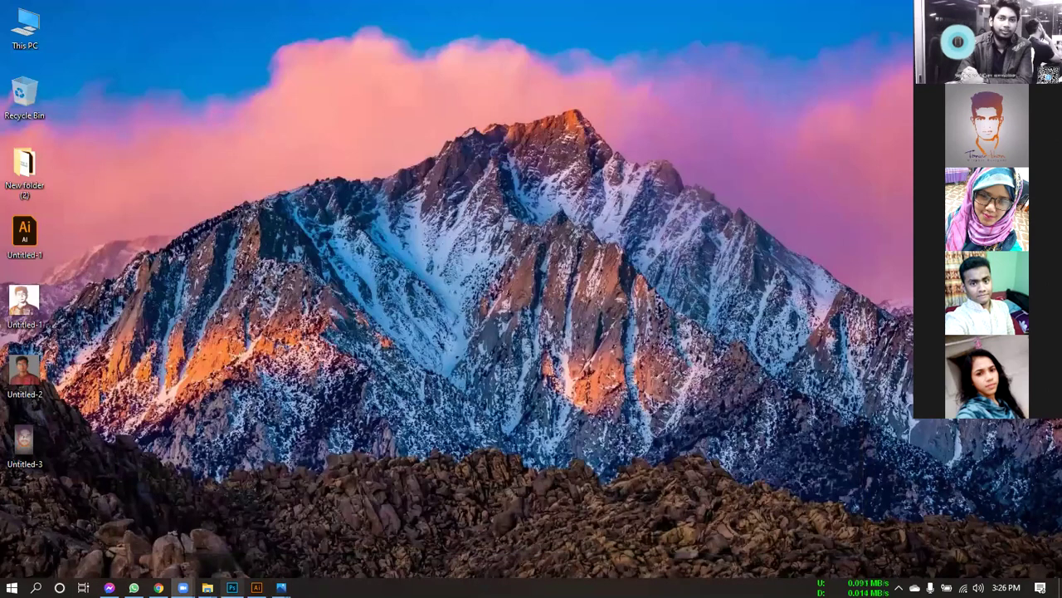
Step: In Photoshop, duplicate the underline beneath "Next" to the artboard's lower-left area at about X 85 px, Y 2319 px, and deselect it
{"action": "left_click", "coordinate": [231, 587]}
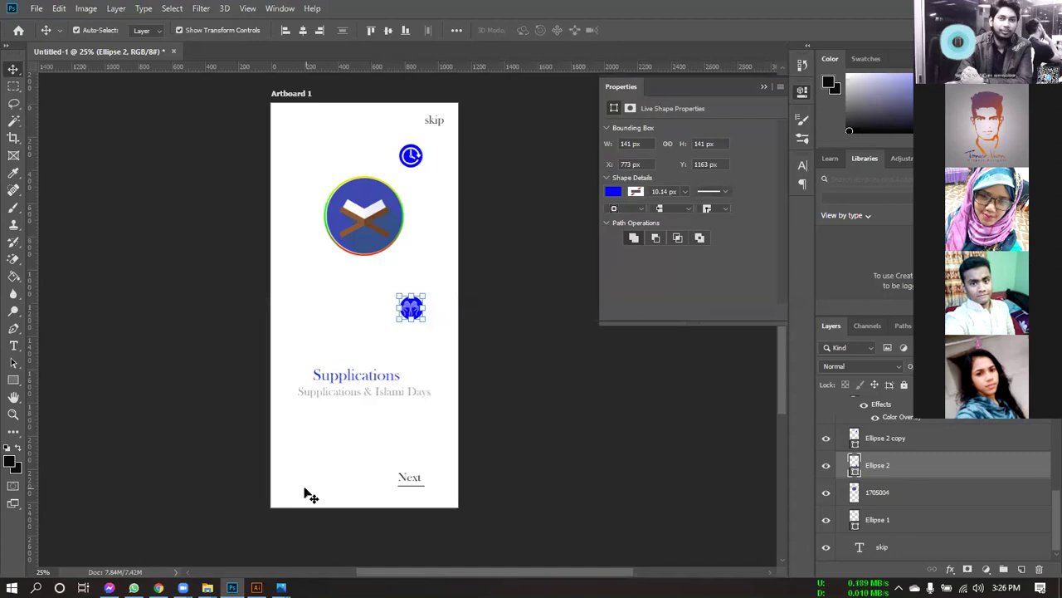
{"action": "key", "text": "ctrl+plus"}
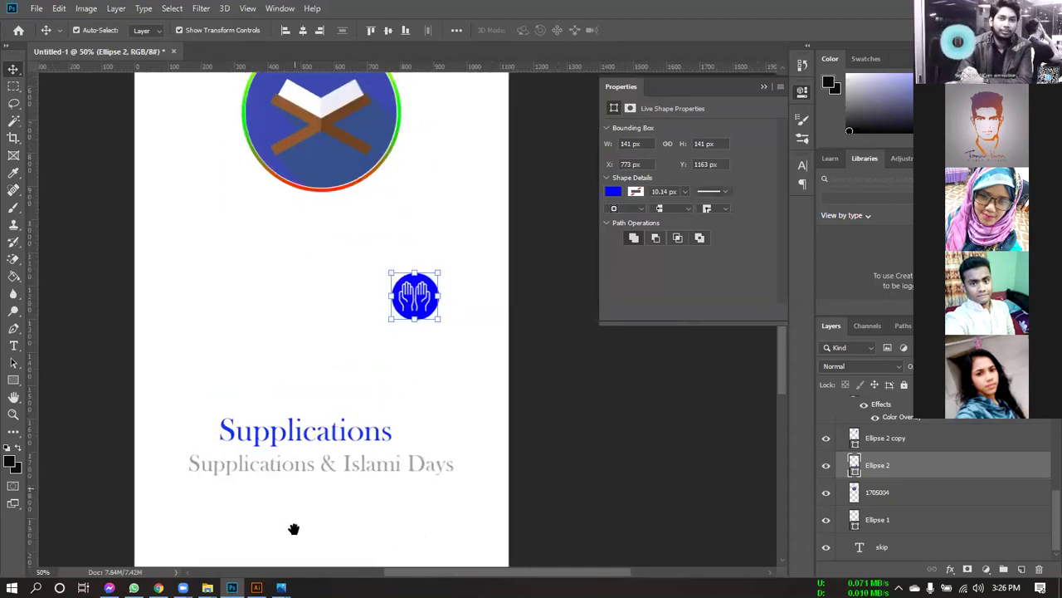
{"action": "left_click_drag", "start_coordinate": [344, 463], "coordinate": [399, 365]}
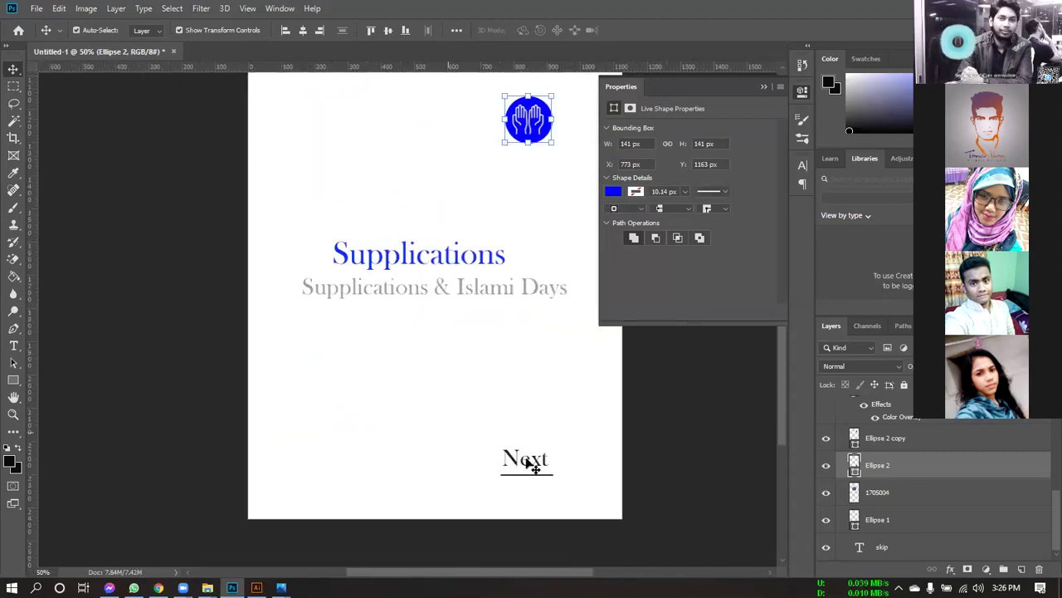
{"action": "left_click", "coordinate": [528, 476]}
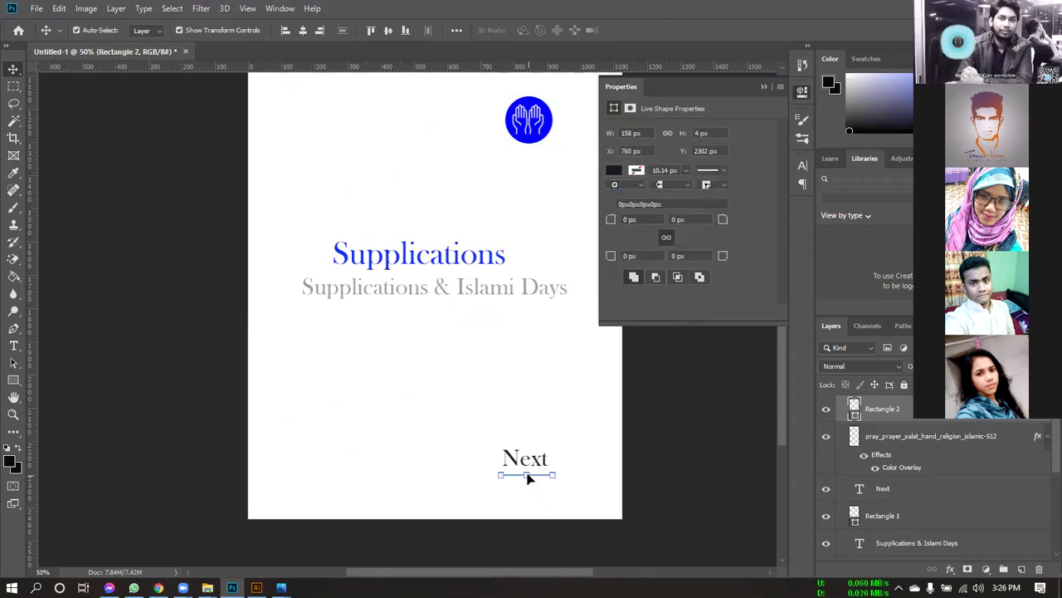
{"action": "left_click_drag", "start_coordinate": [528, 478], "coordinate": [528, 478]}
{"action": "left_click_drag", "start_coordinate": [540, 478], "coordinate": [312, 483]}
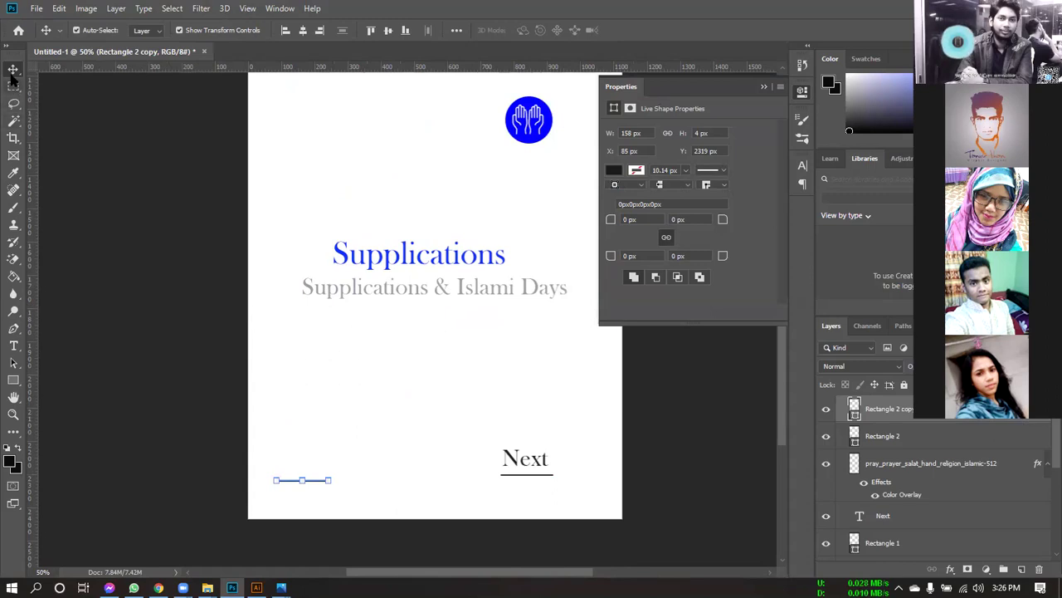
{"action": "left_click", "coordinate": [66, 228]}
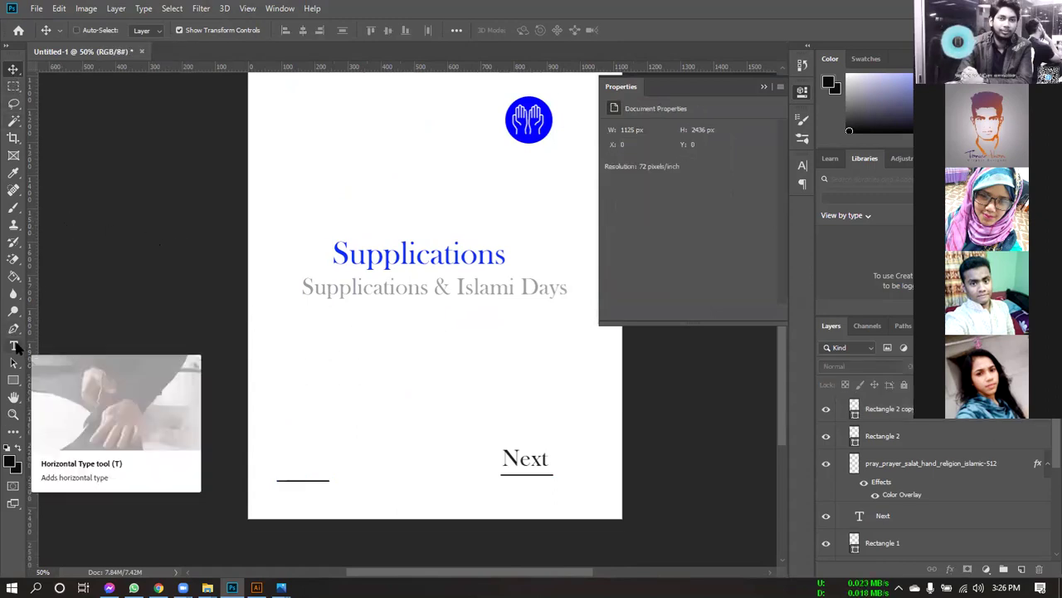
Step: Examine the page-indicator dots and short line in the page 2.jpg reference in Photos, and return to the Photoshop artboard
{"action": "key", "text": "ctrl+plus"}
{"action": "key", "text": "ctrl+plus"}
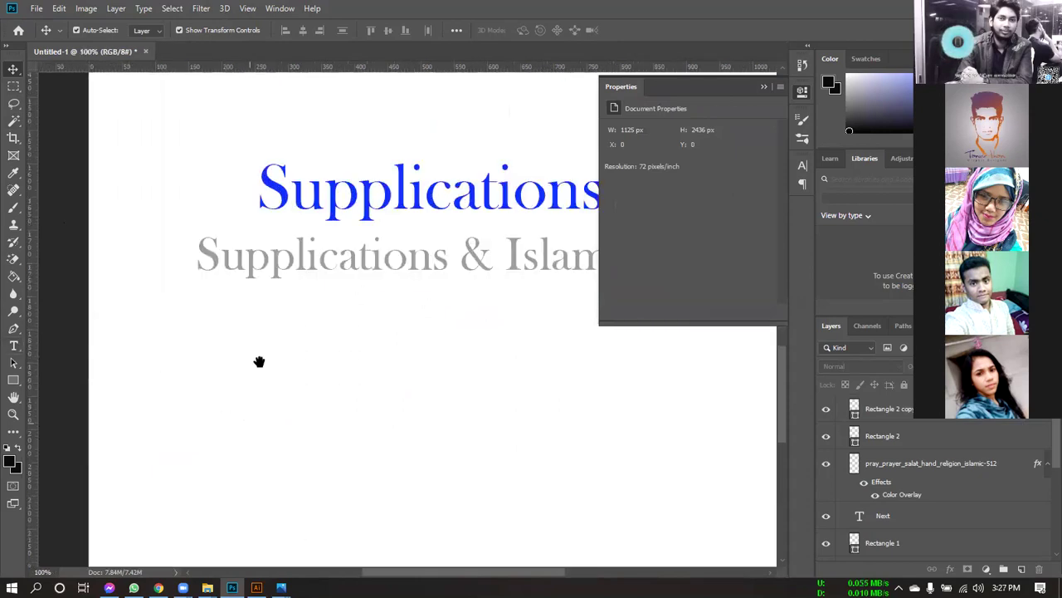
{"action": "left_click_drag", "start_coordinate": [259, 362], "coordinate": [279, 246]}
{"action": "mouse_move", "coordinate": [281, 586]}
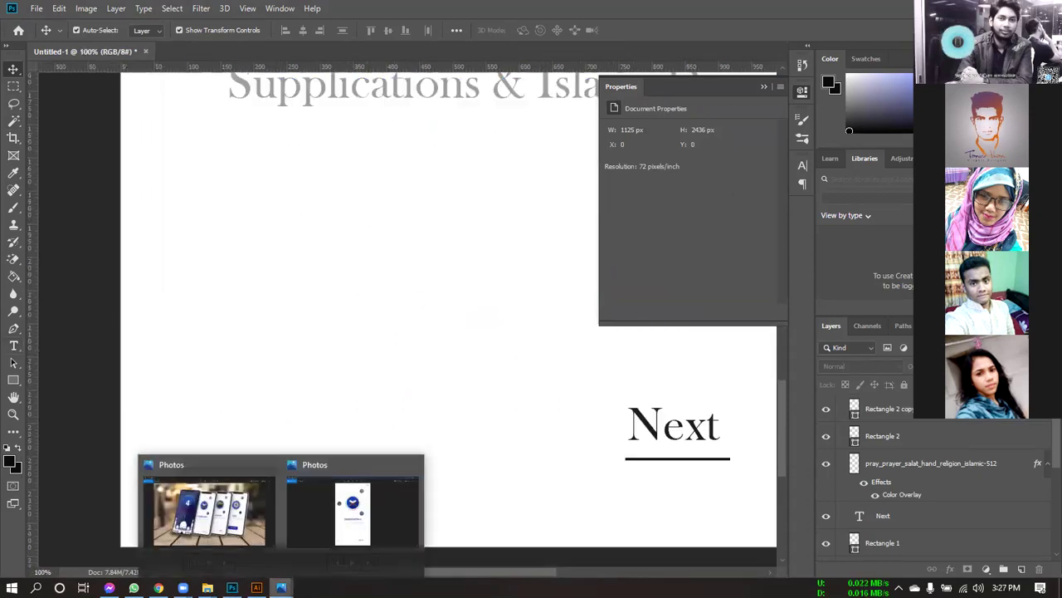
{"action": "left_click", "coordinate": [349, 518]}
{"action": "mouse_move", "coordinate": [281, 586]}
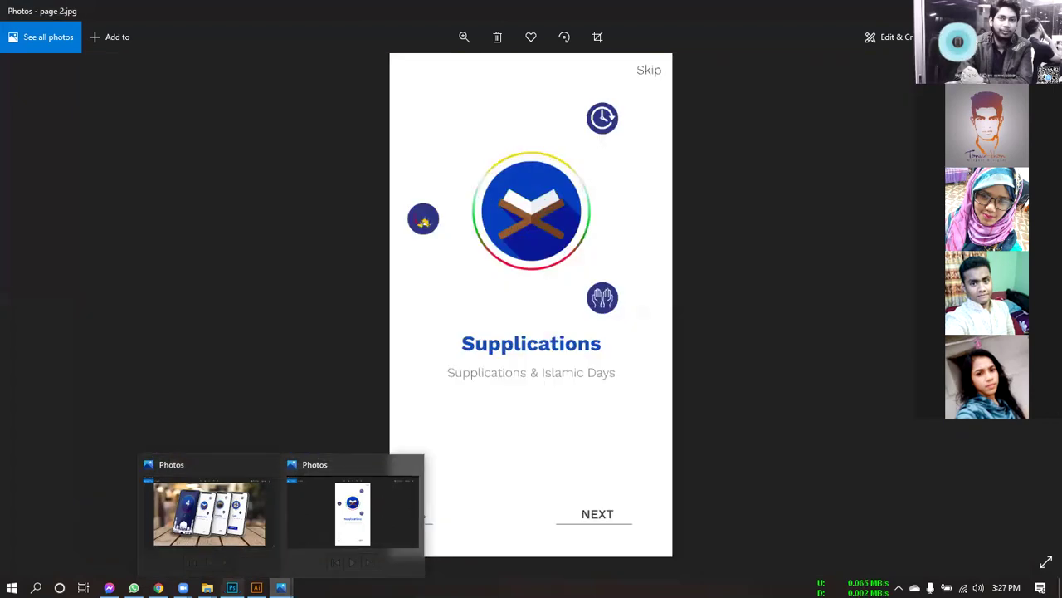
{"action": "left_click", "coordinate": [232, 587]}
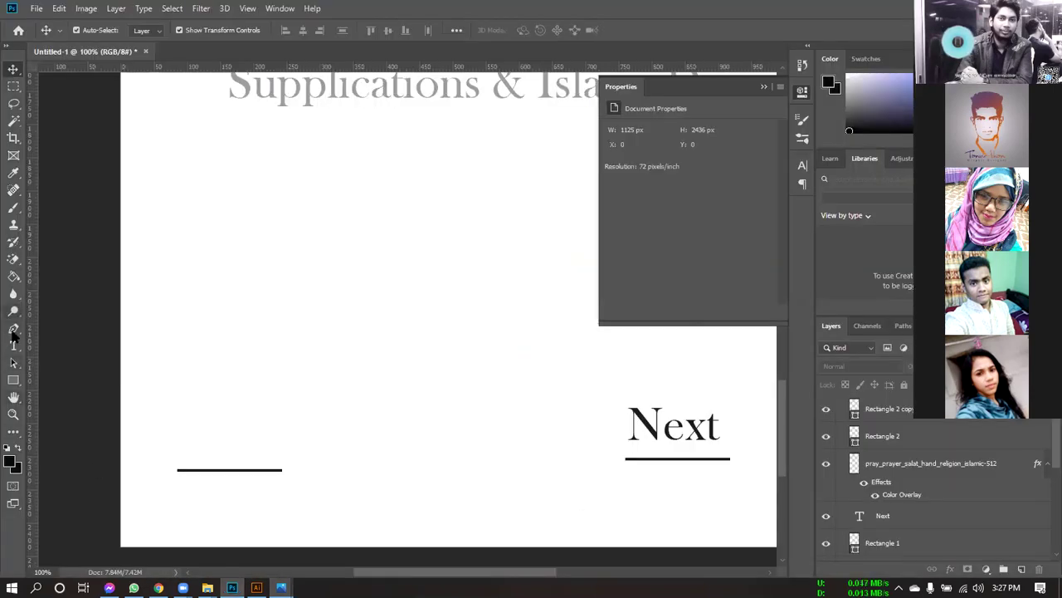
Step: Draw a small circle about 10 by 10 px just above the start of the duplicated line with the Ellipse tool
{"action": "left_click", "coordinate": [14, 379]}
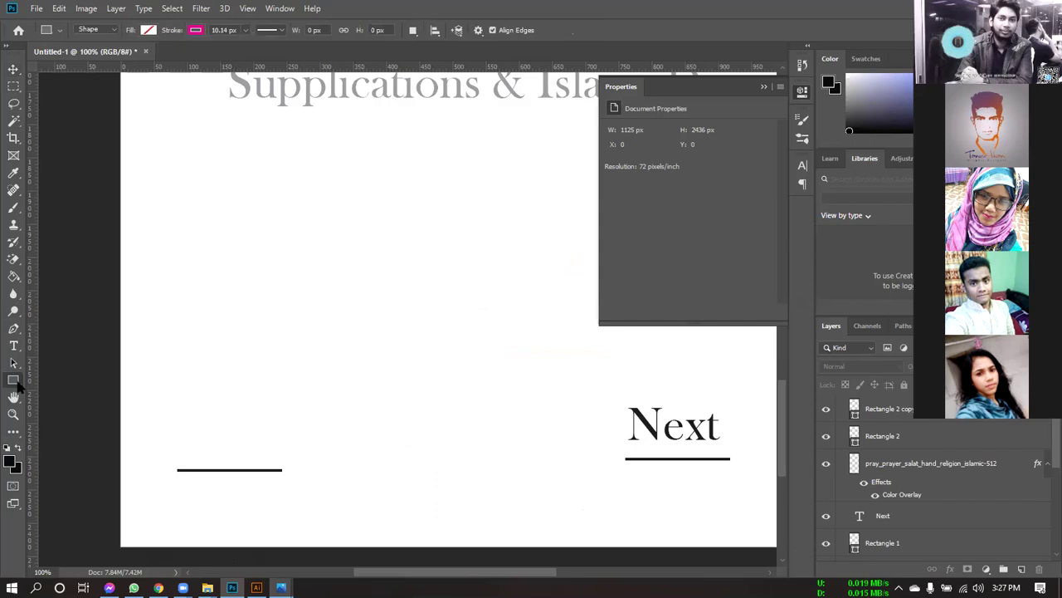
{"action": "right_click", "coordinate": [10, 381]}
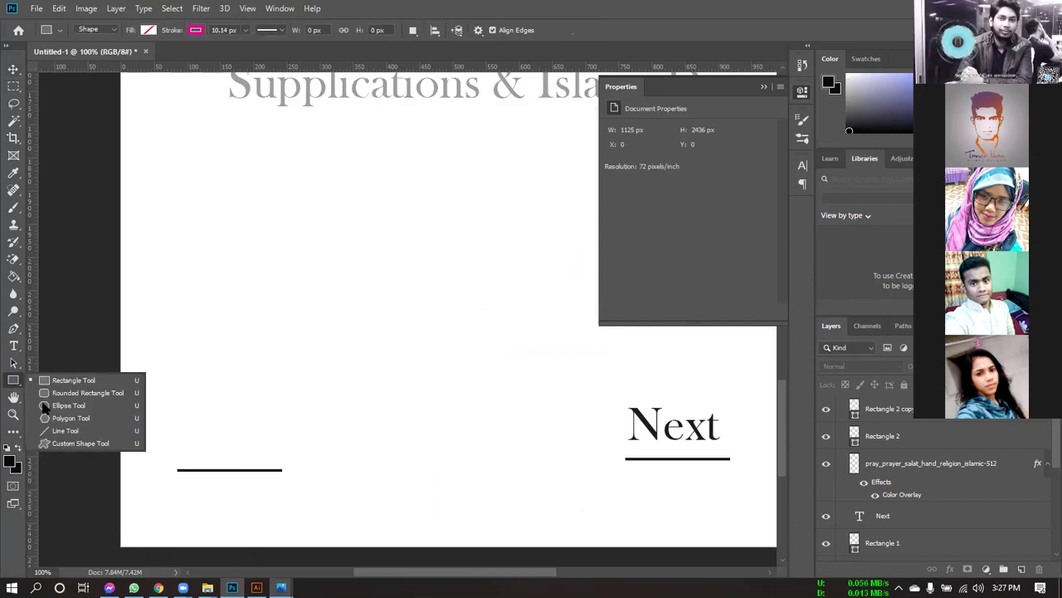
{"action": "left_click", "coordinate": [68, 405]}
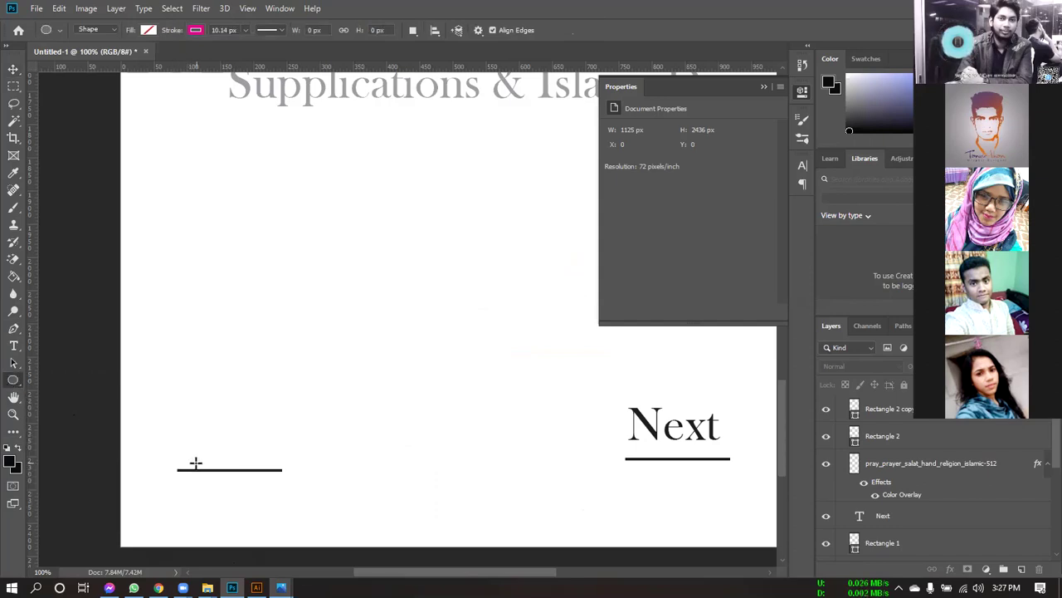
{"action": "left_click_drag", "start_coordinate": [183, 455], "coordinate": [191, 459]}
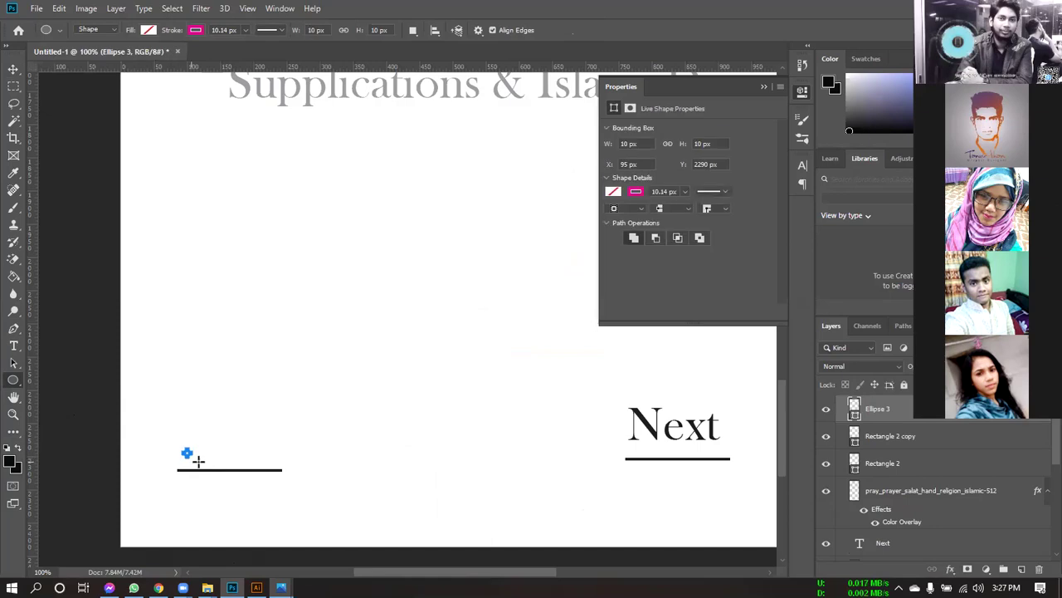
{"action": "key", "text": "ctrl+plus"}
{"action": "key", "text": "ctrl+plus"}
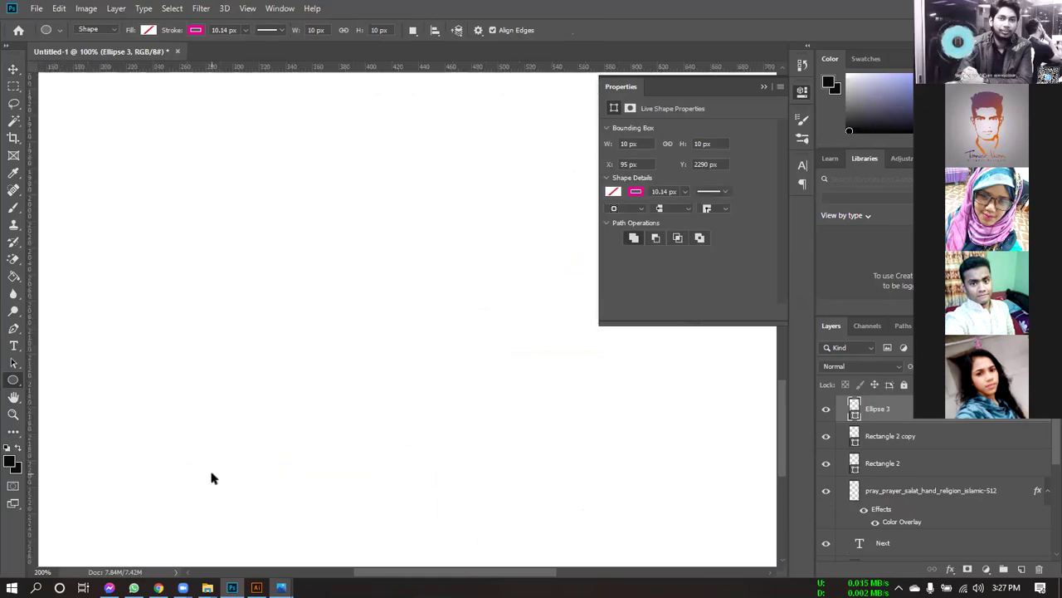
{"action": "left_click_drag", "start_coordinate": [312, 379], "coordinate": [654, 304]}
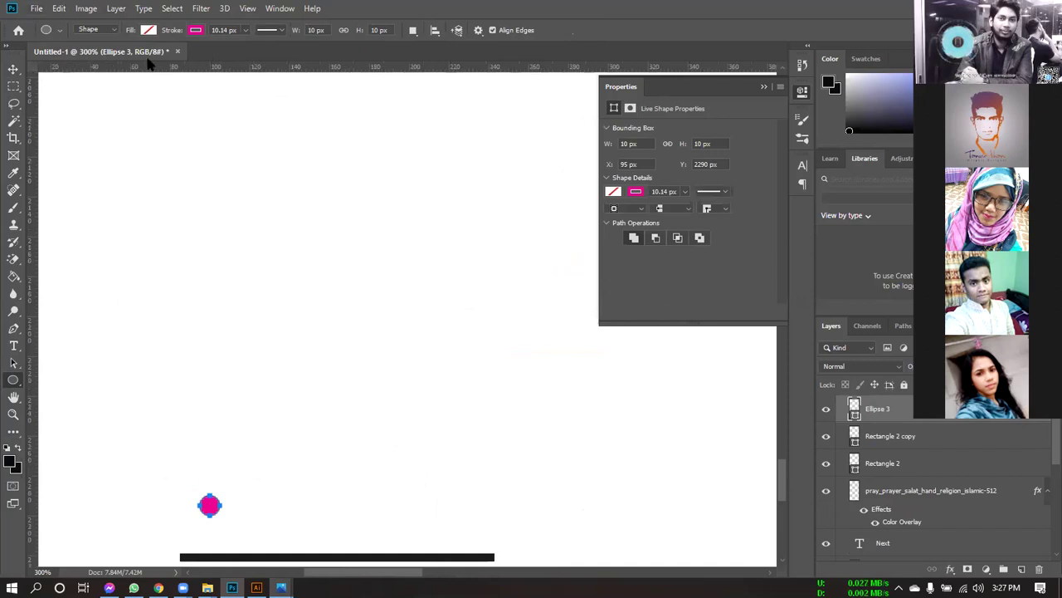
Step: Reduce the small circle's stroke width to about 0.29 px and change its stroke color to black
{"action": "left_click", "coordinate": [196, 31]}
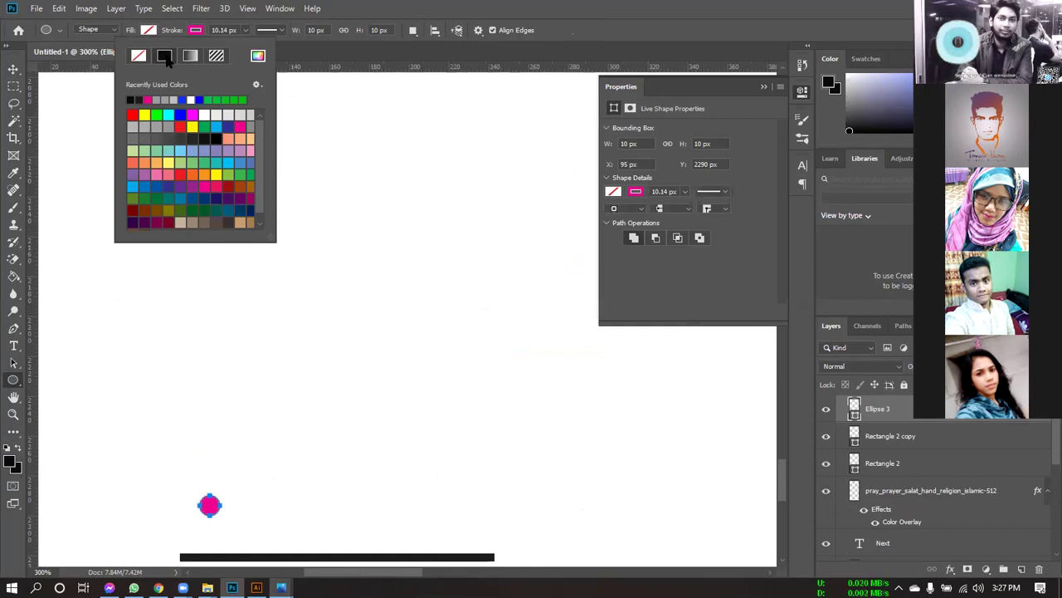
{"action": "left_click", "coordinate": [196, 33]}
{"action": "left_click", "coordinate": [195, 31]}
{"action": "left_click", "coordinate": [246, 30]}
{"action": "mouse_move", "coordinate": [241, 46]}
{"action": "left_mouse_down"}
{"action": "mouse_move", "coordinate": [220, 50]}
{"action": "mouse_move", "coordinate": [232, 47]}
{"action": "left_mouse_up"}
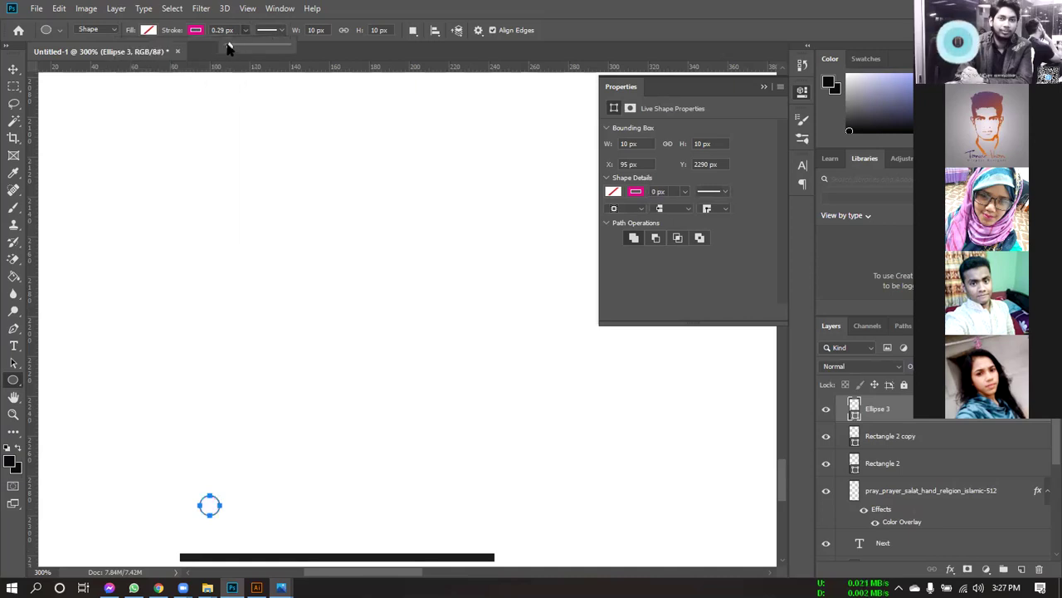
{"action": "left_click", "coordinate": [195, 31]}
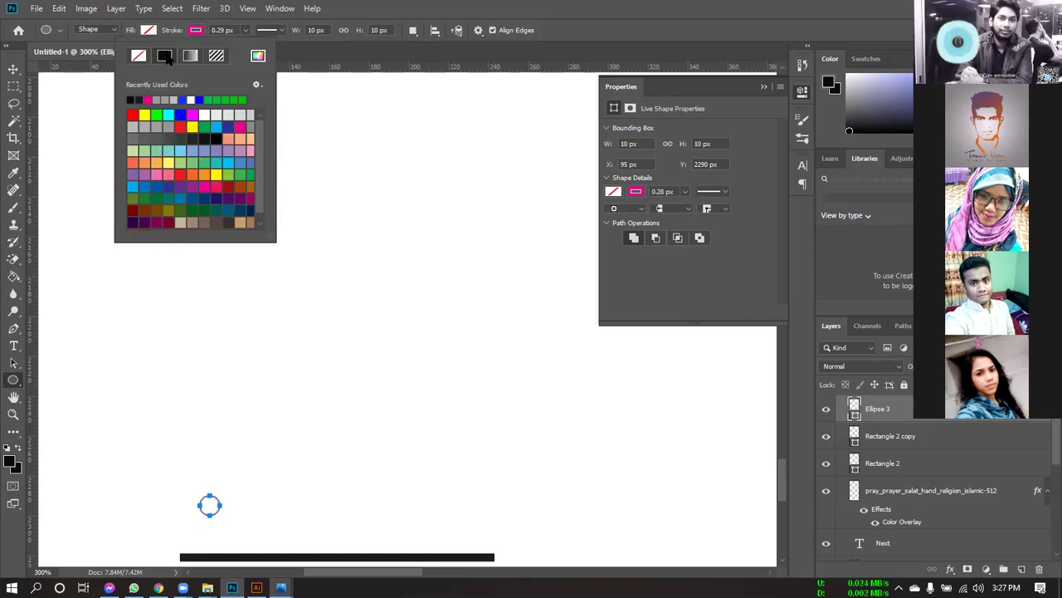
{"action": "left_click", "coordinate": [133, 98]}
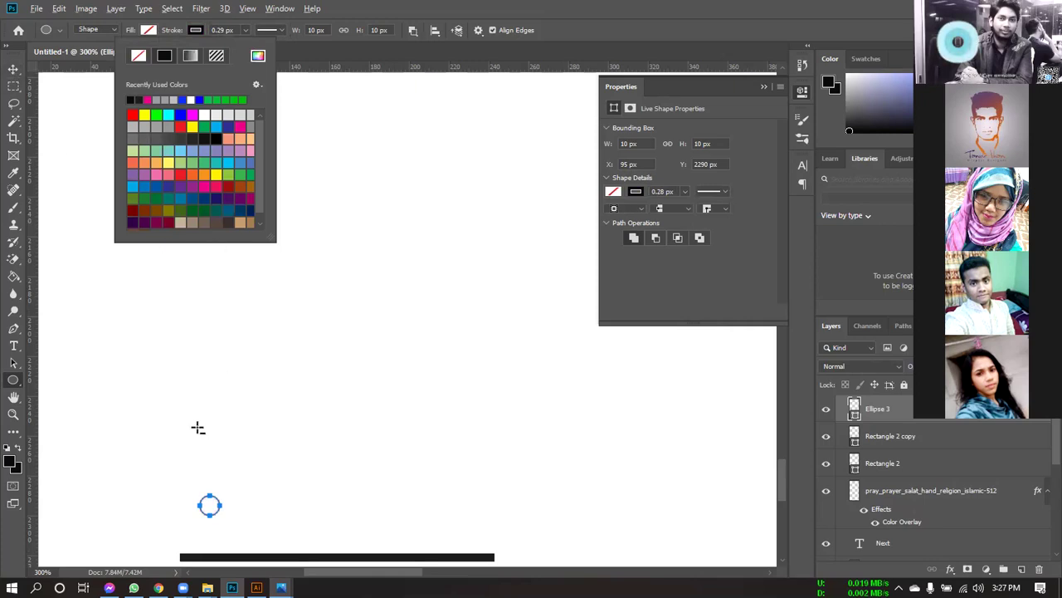
{"action": "left_click", "coordinate": [307, 51]}
Step: Try to place the small circle farther along the duplicated line with the Move tool
{"action": "left_click", "coordinate": [13, 69]}
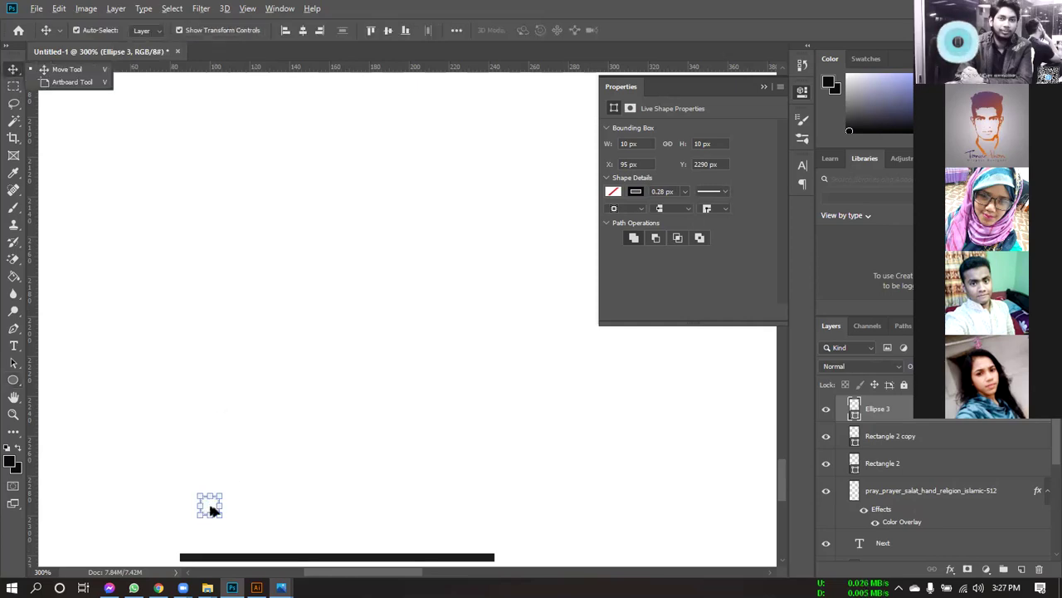
{"action": "left_click", "coordinate": [209, 512]}
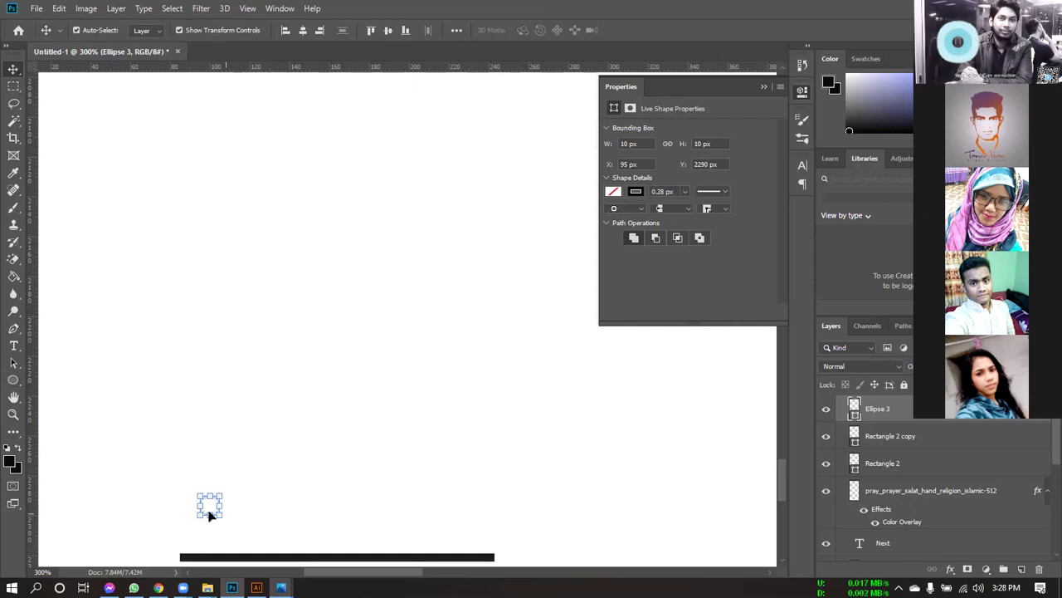
{"action": "left_click_drag", "start_coordinate": [211, 505], "coordinate": [241, 507]}
{"action": "left_click", "coordinate": [231, 504]}
{"action": "left_click_drag", "start_coordinate": [209, 505], "coordinate": [237, 509]}
{"action": "right_click", "coordinate": [208, 500]}
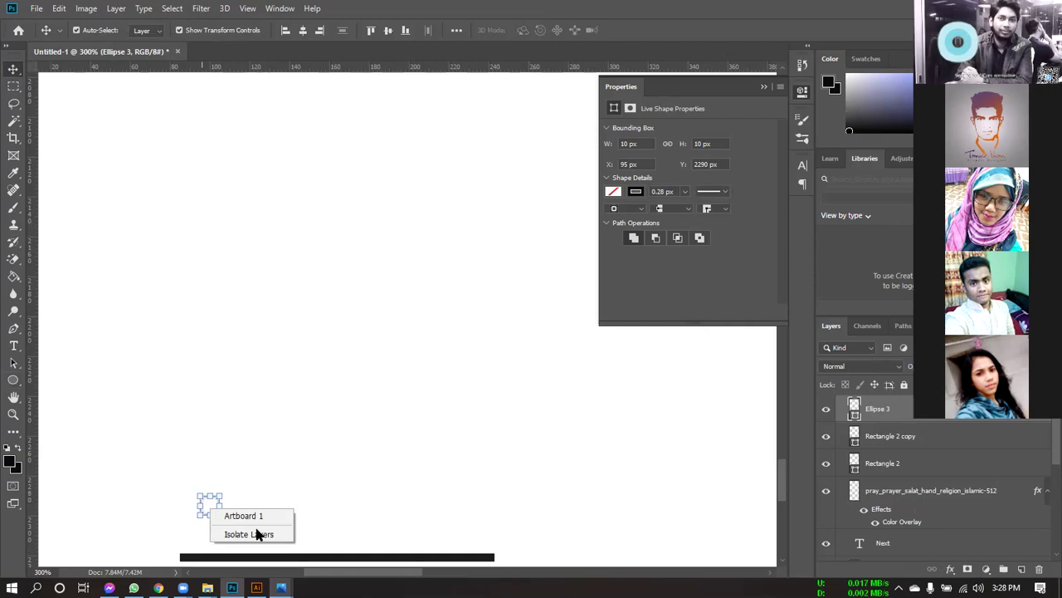
{"action": "key", "text": "ctrl"}
{"action": "left_click", "coordinate": [592, 413]}
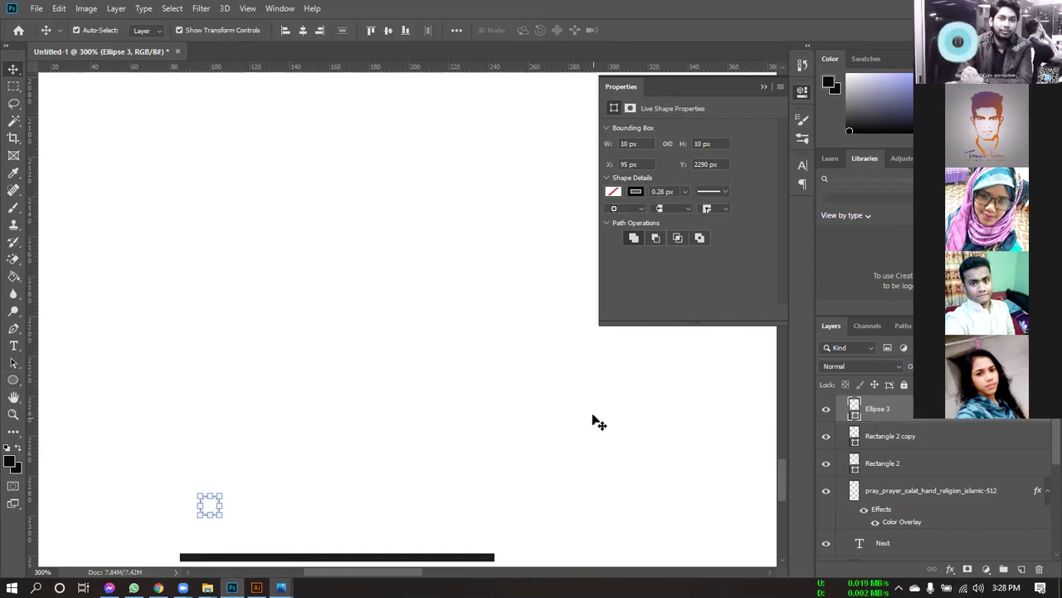
Step: Rasterize the small outlined circle's layer and duplicate it
{"action": "right_click", "coordinate": [898, 408]}
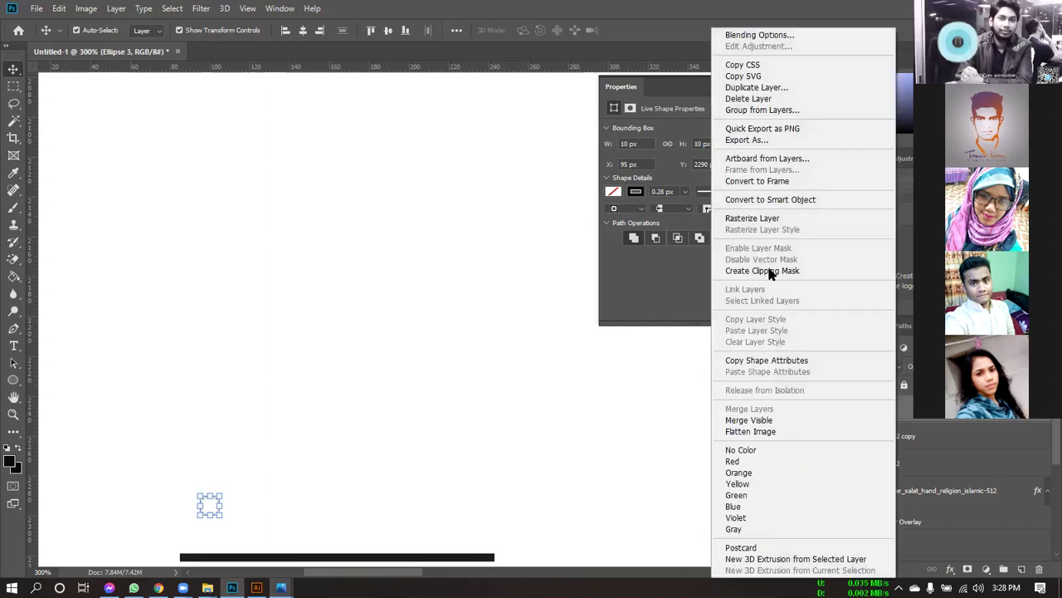
{"action": "left_click", "coordinate": [767, 217]}
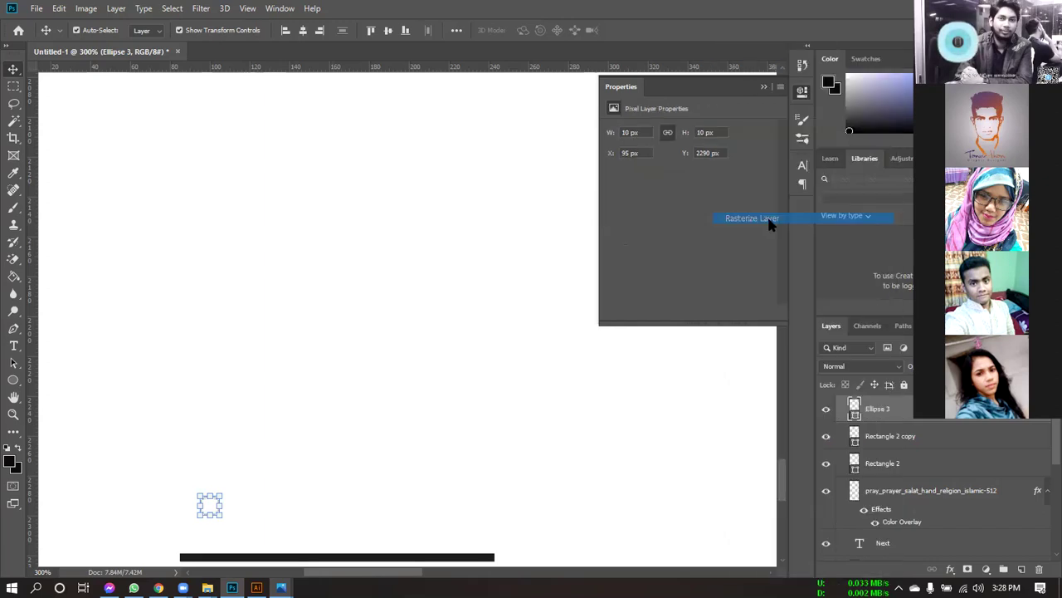
{"action": "key", "text": "ctrl+j"}
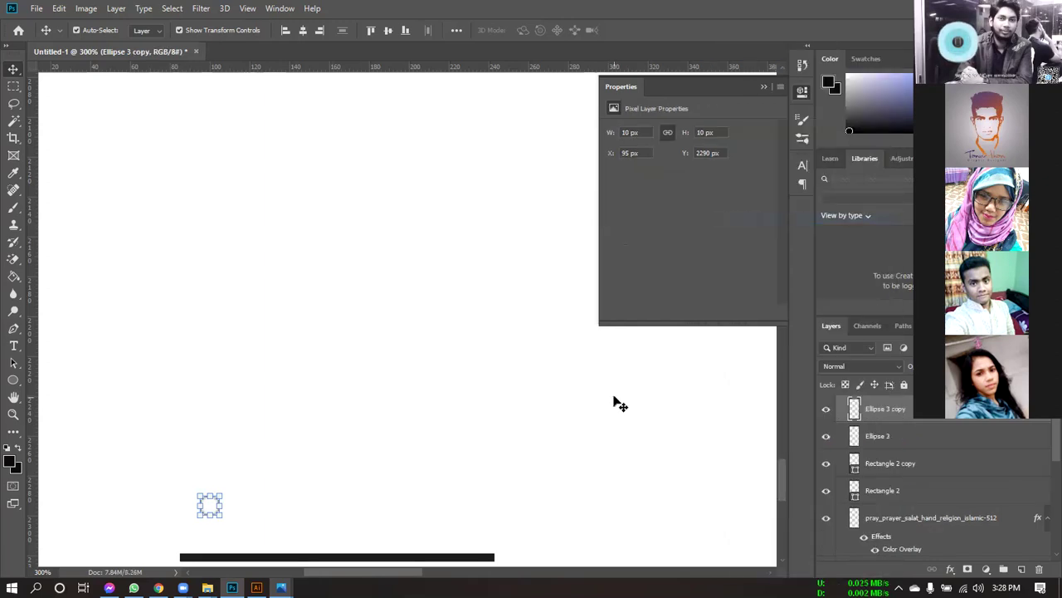
Step: Try shifting the duplicate outlined circle to the right along the line to X 126 px, and bring it back over the original
{"action": "key", "text": "Right"}
{"action": "key", "text": "Right"}
{"action": "key", "text": "Right"}
{"action": "key", "text": "Right"}
{"action": "key", "text": "Right"}
{"action": "key", "text": "Right"}
{"action": "key", "text": "Right"}
{"action": "key", "text": "Right"}
{"action": "key", "text": "Right"}
{"action": "key", "text": "Right"}
{"action": "key", "text": "Right"}
{"action": "key", "text": "Right"}
{"action": "key", "text": "Right"}
{"action": "key", "text": "Right"}
{"action": "key", "text": "Right"}
{"action": "key", "text": "Right"}
{"action": "key", "text": "Right"}
{"action": "key", "text": "Right"}
{"action": "key", "text": "Right"}
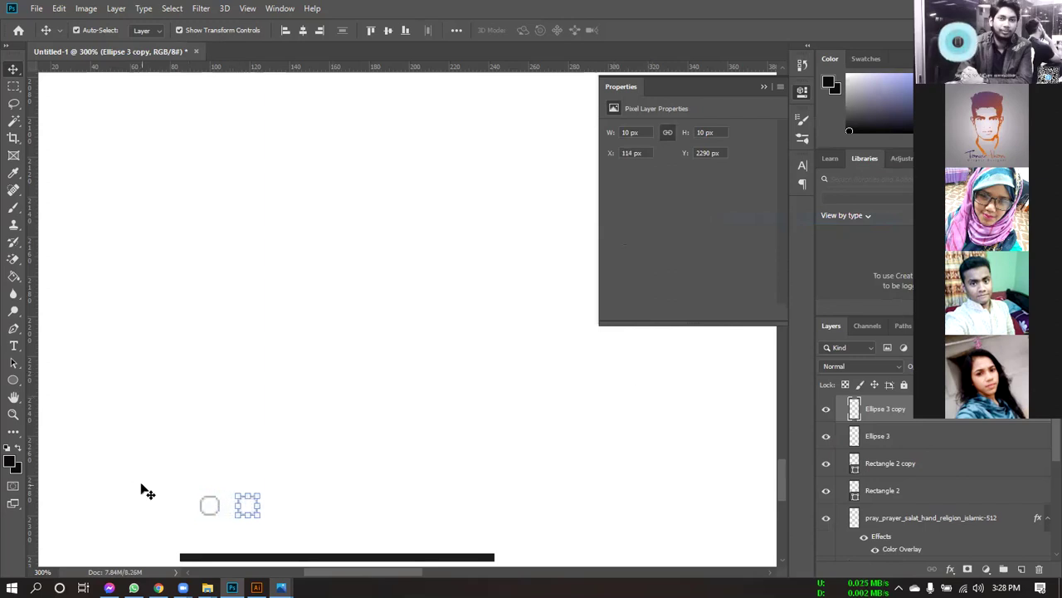
{"action": "key", "text": "Right"}
{"action": "key", "text": "Right"}
{"action": "key", "text": "Right"}
{"action": "key", "text": "Right"}
{"action": "key", "text": "Right"}
{"action": "key", "text": "Right"}
{"action": "key", "text": "Right"}
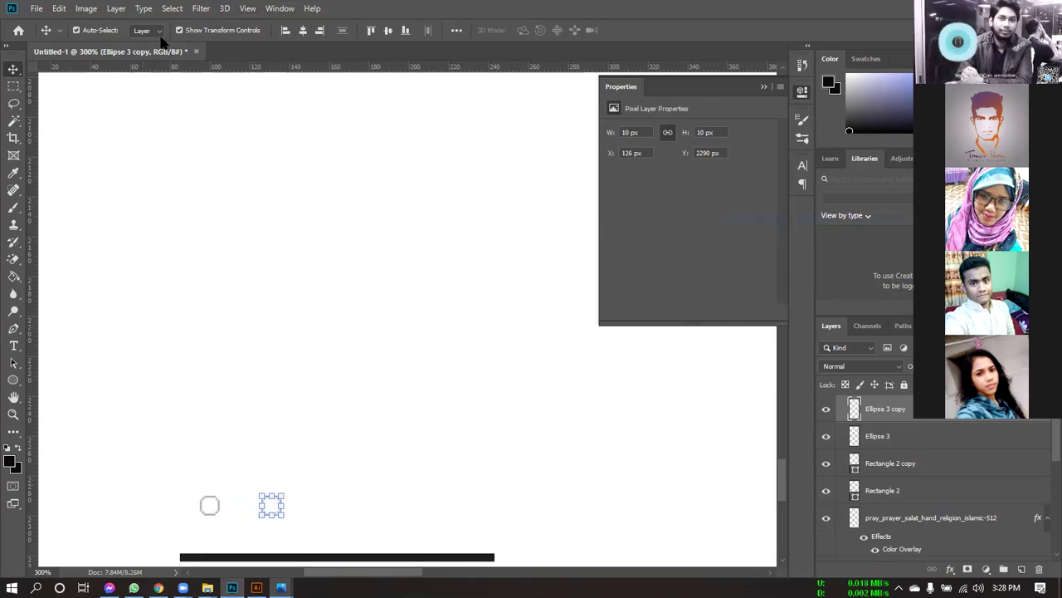
{"action": "left_click", "coordinate": [274, 507]}
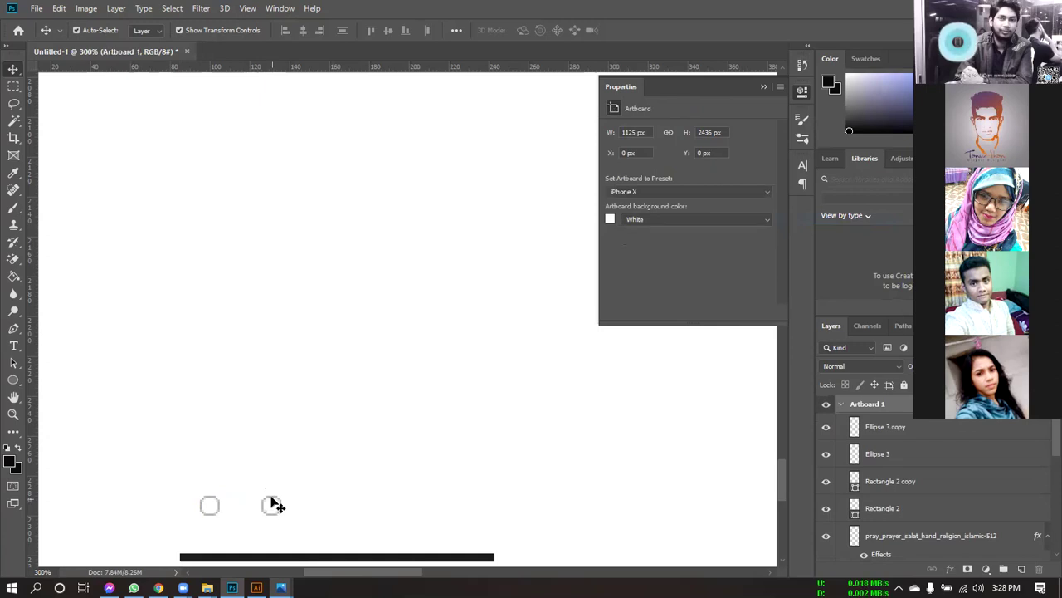
{"action": "left_click_drag", "start_coordinate": [274, 503], "coordinate": [210, 503]}
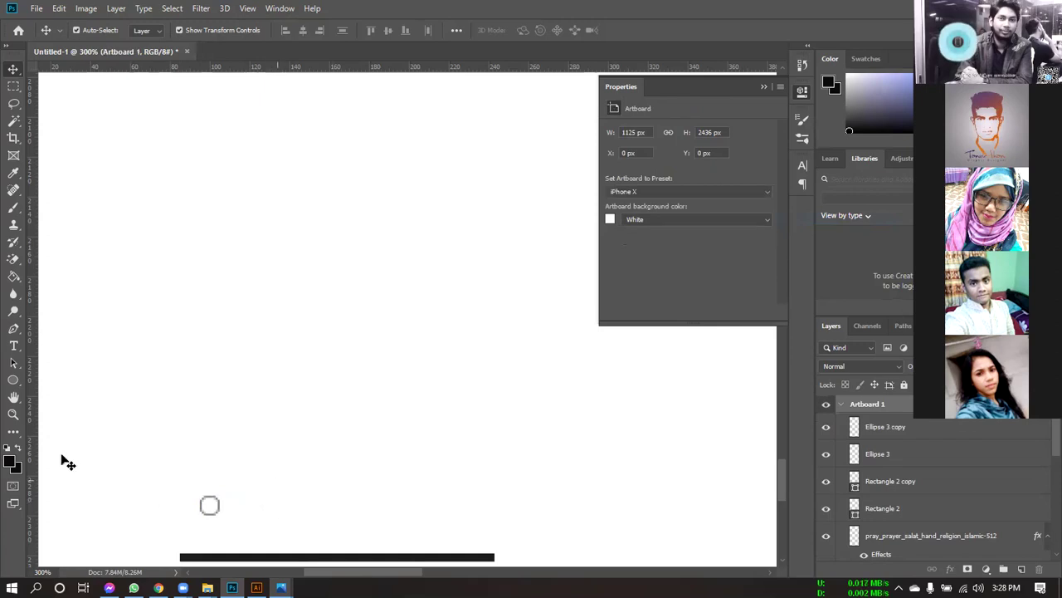
Step: Draw a circle about 10 by 10 px beside the outlined one, try nudging it level, and delete it
{"action": "left_click", "coordinate": [13, 380]}
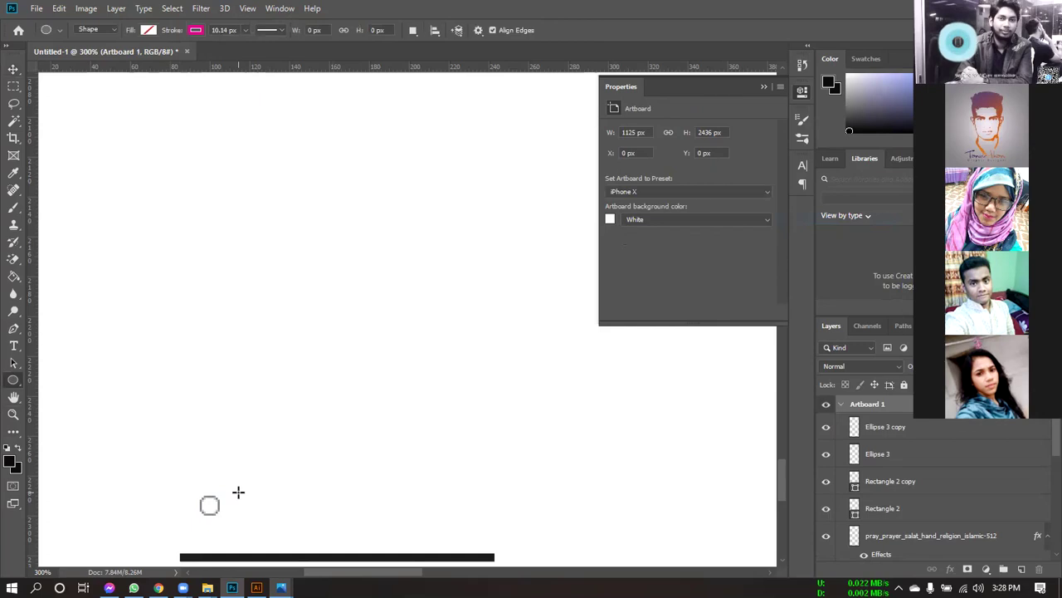
{"action": "mouse_move", "coordinate": [239, 492]}
{"action": "left_mouse_down"}
{"action": "mouse_move", "coordinate": [260, 519]}
{"action": "mouse_move", "coordinate": [253, 506]}
{"action": "left_mouse_up"}
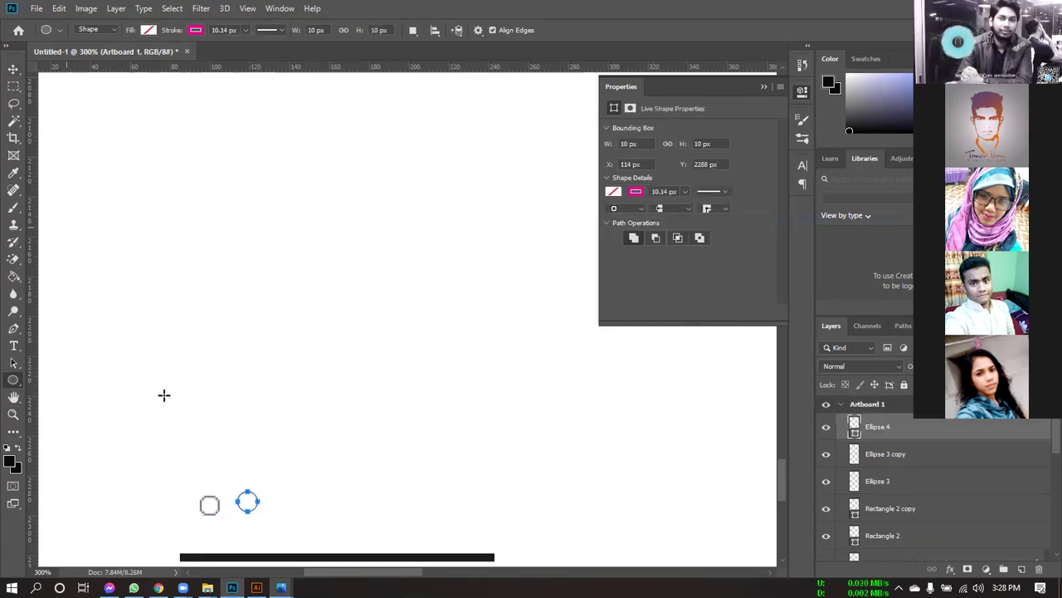
{"action": "left_click", "coordinate": [13, 70]}
{"action": "left_click", "coordinate": [14, 70]}
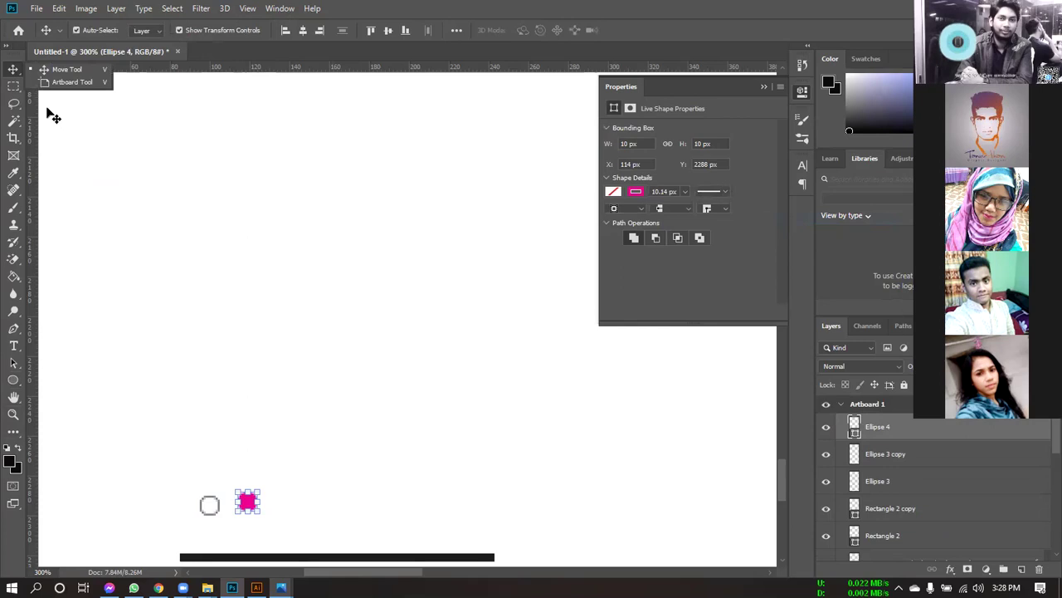
{"action": "key", "text": "ctrl+t"}
{"action": "key", "text": "Down"}
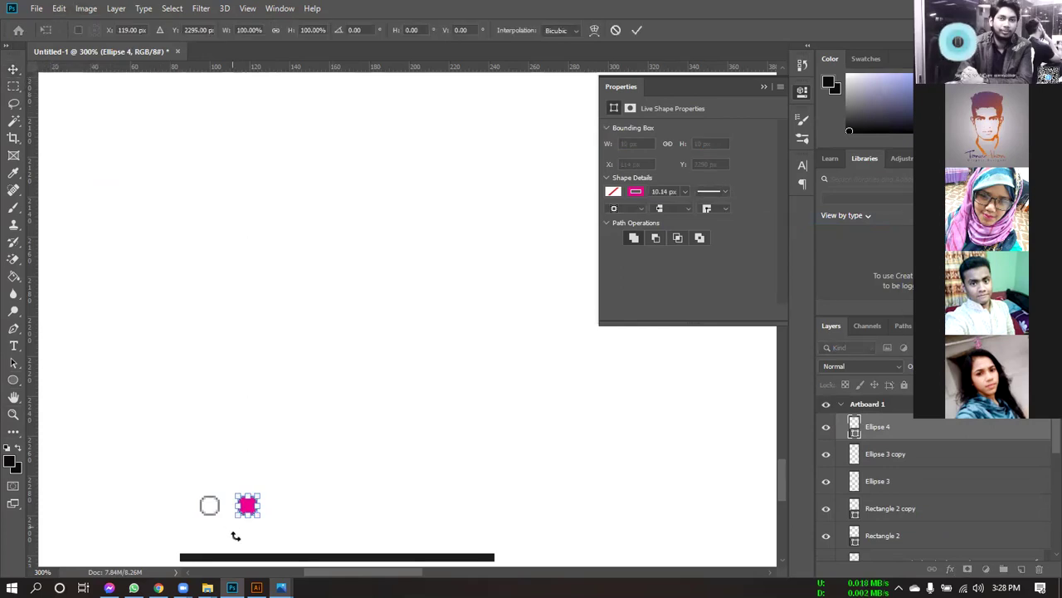
{"action": "double_click", "coordinate": [249, 506]}
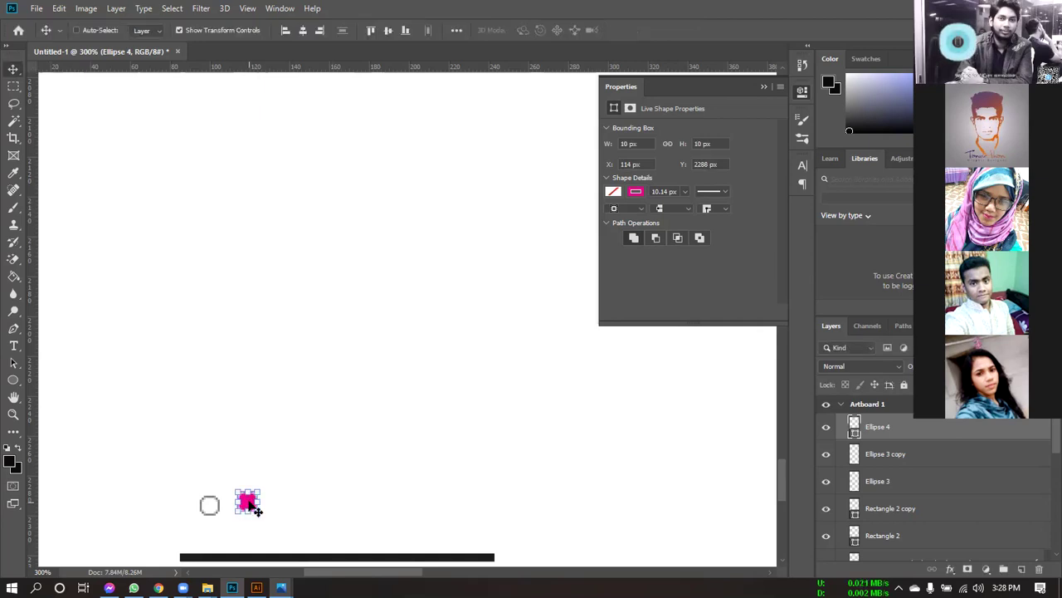
{"action": "key", "text": "Delete"}
Step: Set the Ellipse tool to no stroke and black fill, and draw a dot about 11 by 11 px beside the outlined circle
{"action": "left_click", "coordinate": [14, 379]}
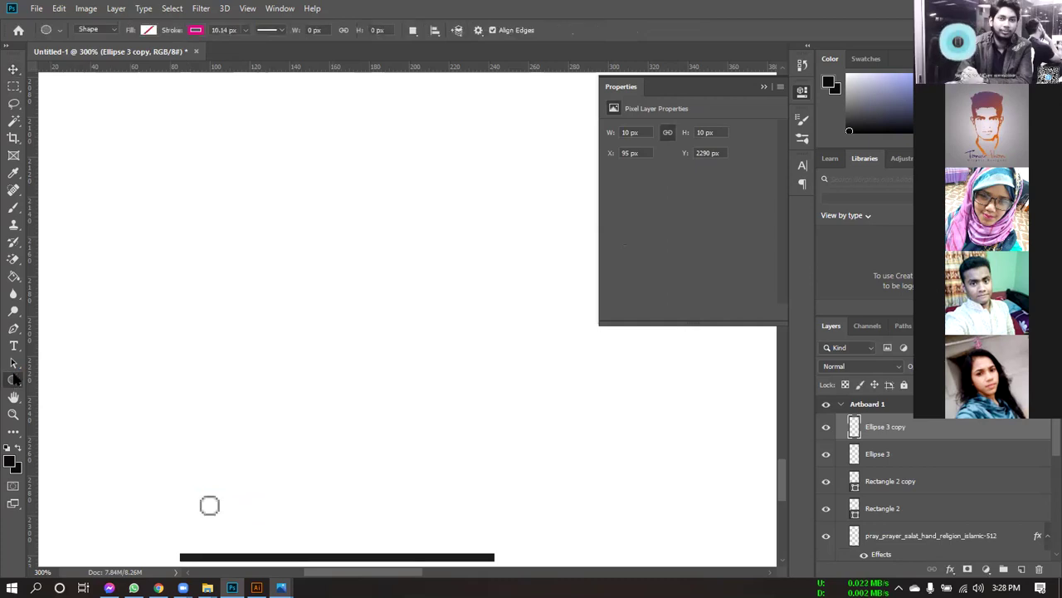
{"action": "left_click", "coordinate": [197, 31]}
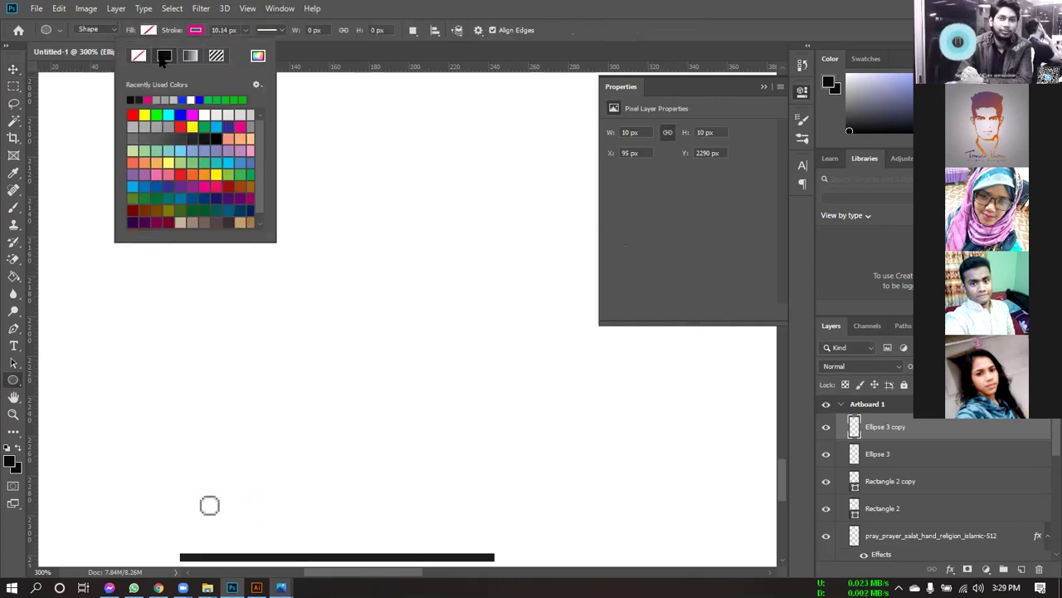
{"action": "left_click", "coordinate": [138, 56]}
{"action": "left_click", "coordinate": [148, 30]}
{"action": "left_click", "coordinate": [120, 60]}
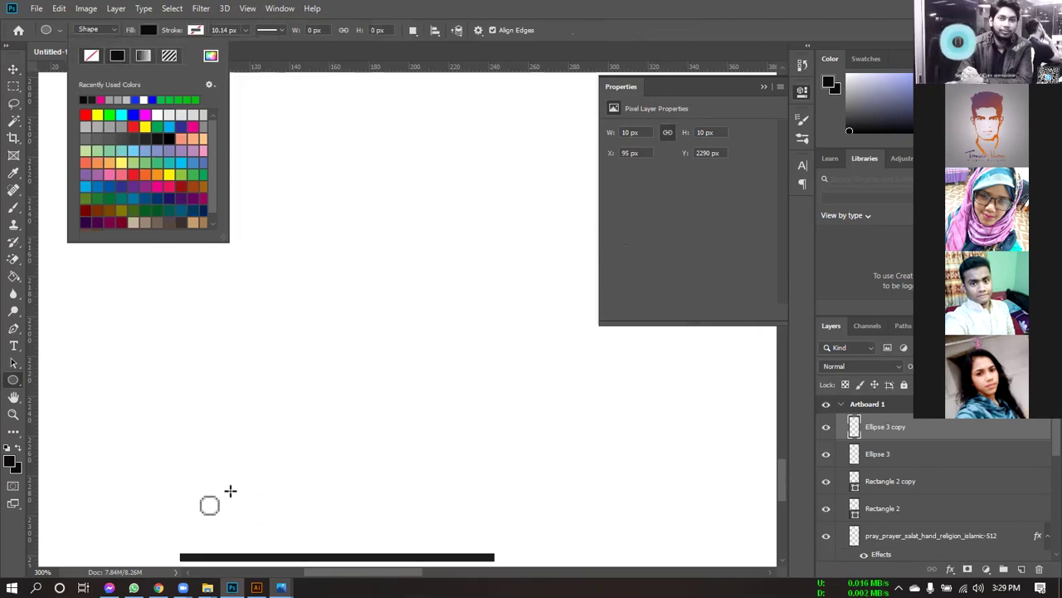
{"action": "left_click_drag", "start_coordinate": [240, 498], "coordinate": [266, 515]}
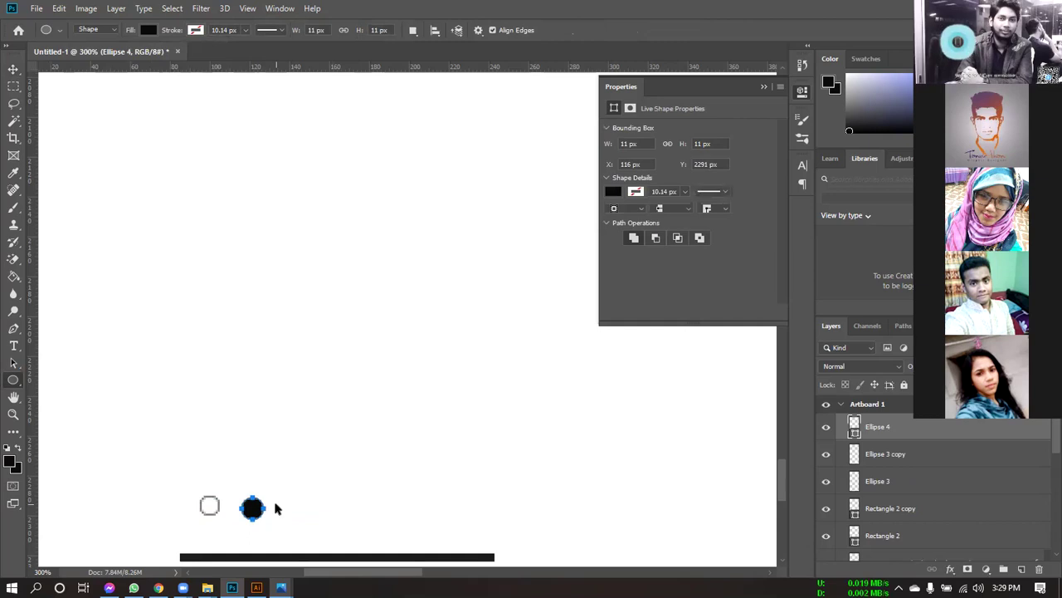
Step: Align the black dot level with the outlined circle, at X 117 px and Y 2290 px, using Free Transform
{"action": "key", "text": "ctrl+t"}
{"action": "key", "text": "Up"}
{"action": "key", "text": "Up"}
{"action": "key", "text": "Up"}
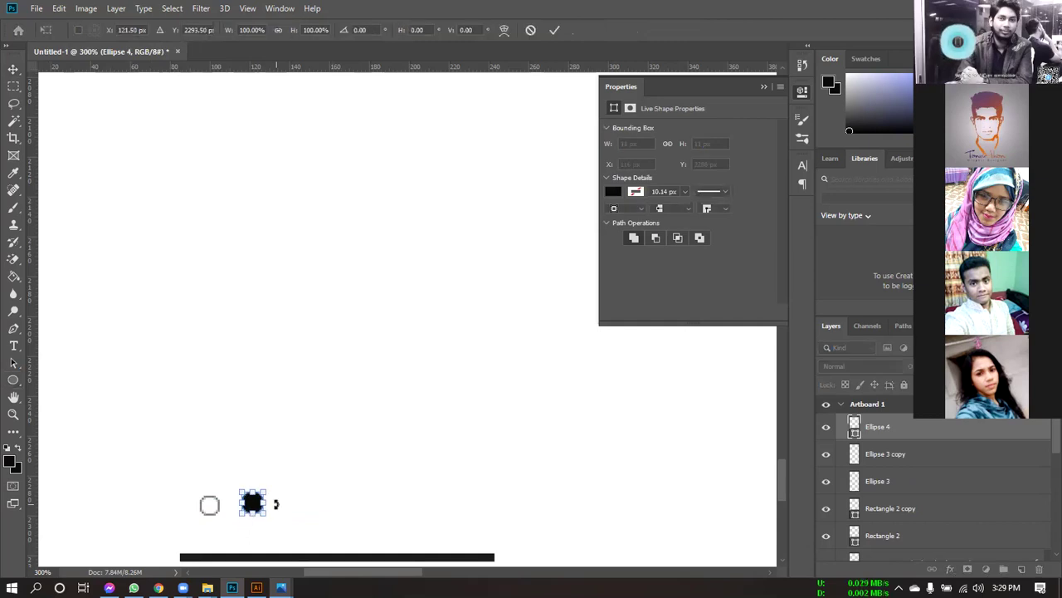
{"action": "key", "text": "Down"}
{"action": "key", "text": "Down"}
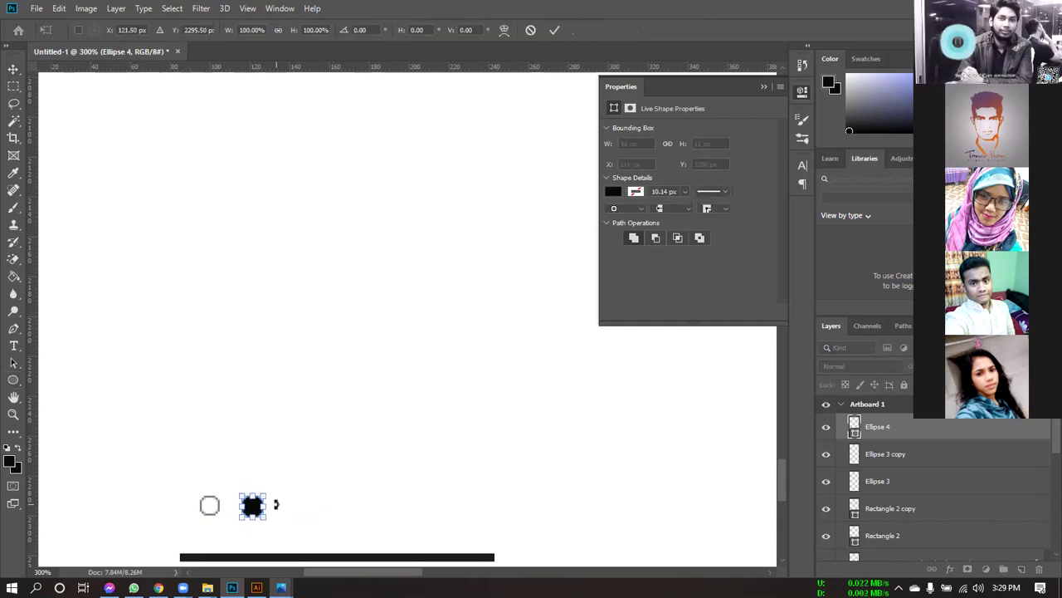
{"action": "left_click_drag", "start_coordinate": [253, 506], "coordinate": [284, 504]}
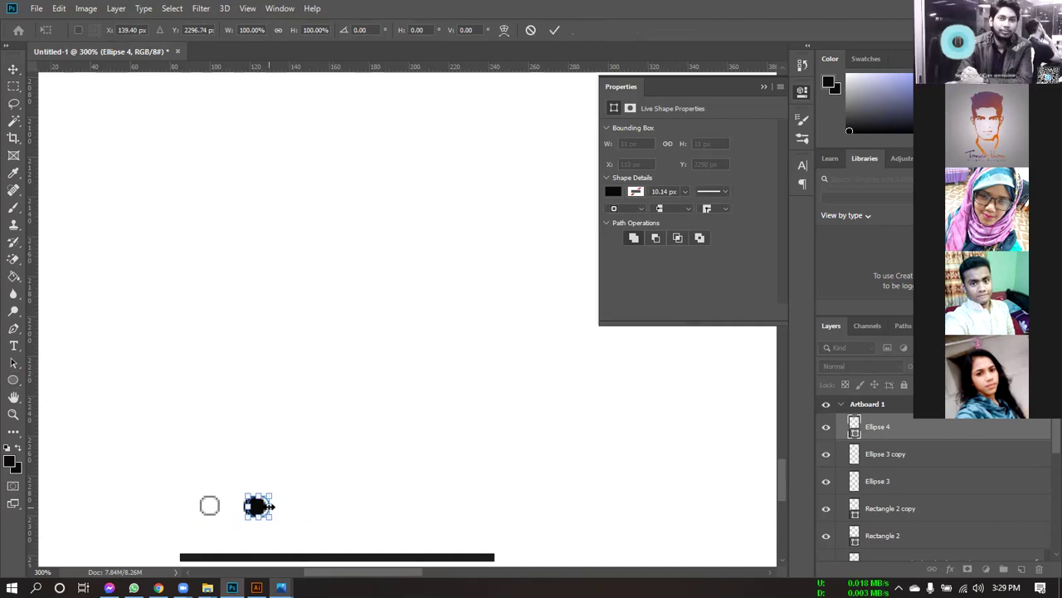
{"action": "key", "text": "Return"}
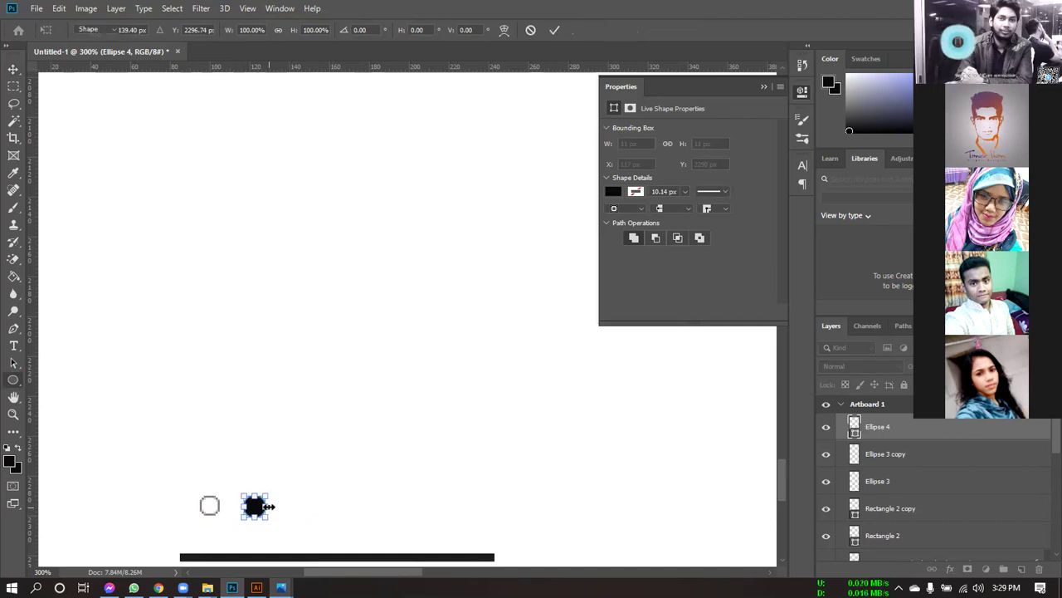
Step: Duplicate the black dot and place the copy further right in the same row at X 140 px
{"action": "key", "text": "ctrl+j"}
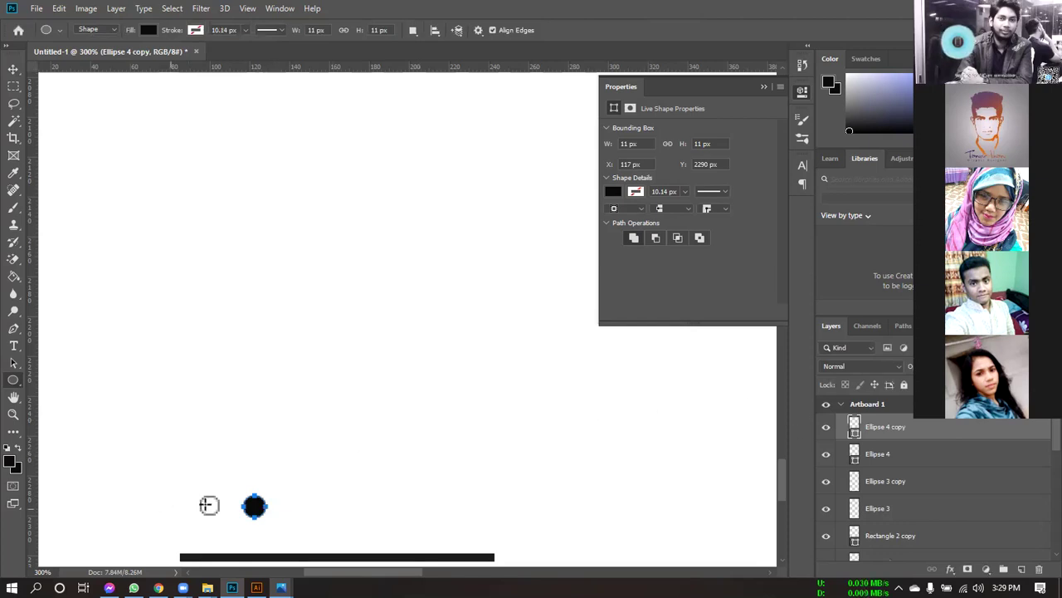
{"action": "left_click", "coordinate": [14, 71]}
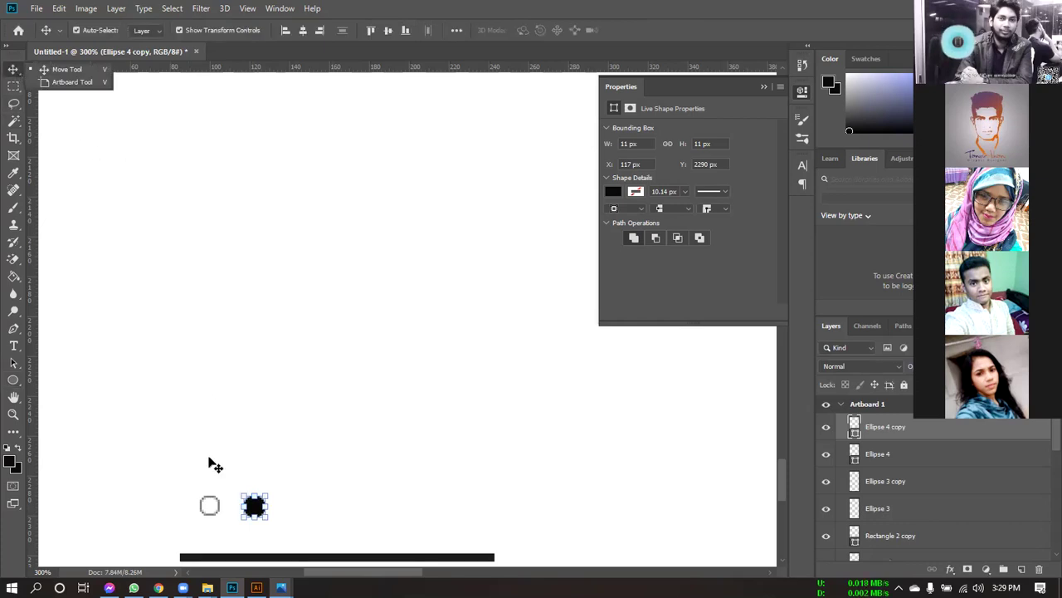
{"action": "left_click_drag", "start_coordinate": [255, 508], "coordinate": [307, 511], "text": "alt"}
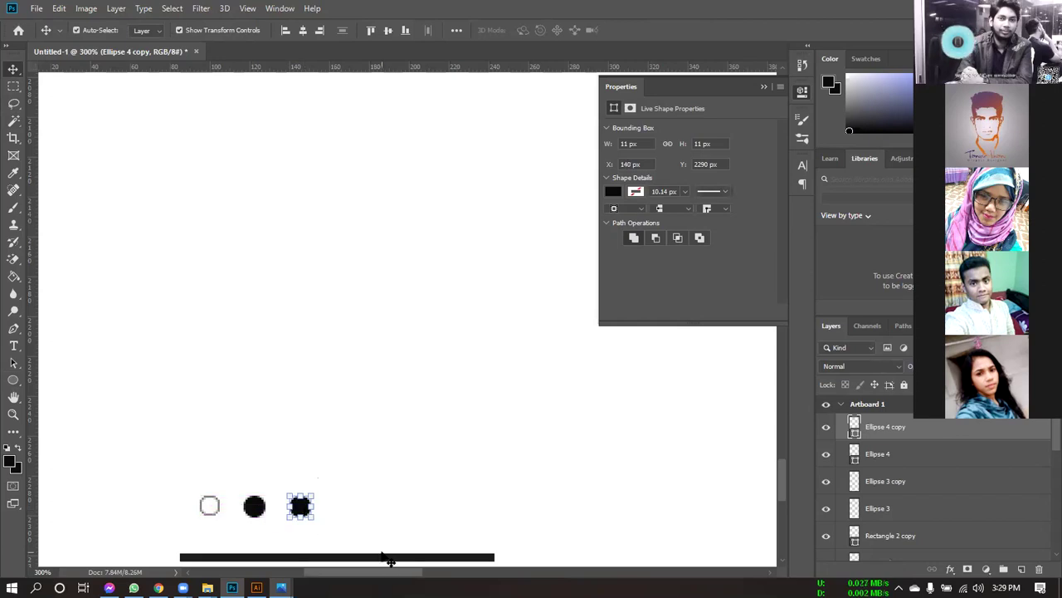
Step: Move the short line centrally beneath the three dots and shorten it from both ends to 97 px wide
{"action": "left_click_drag", "start_coordinate": [386, 562], "coordinate": [297, 541]}
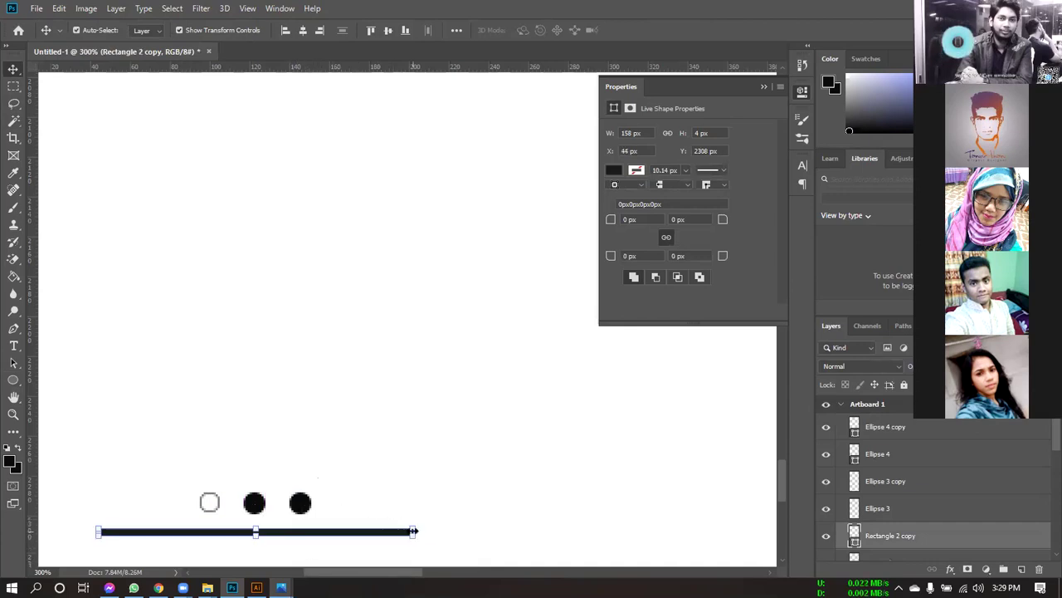
{"action": "left_click", "coordinate": [414, 531]}
{"action": "left_click_drag", "start_coordinate": [414, 531], "coordinate": [351, 533]}
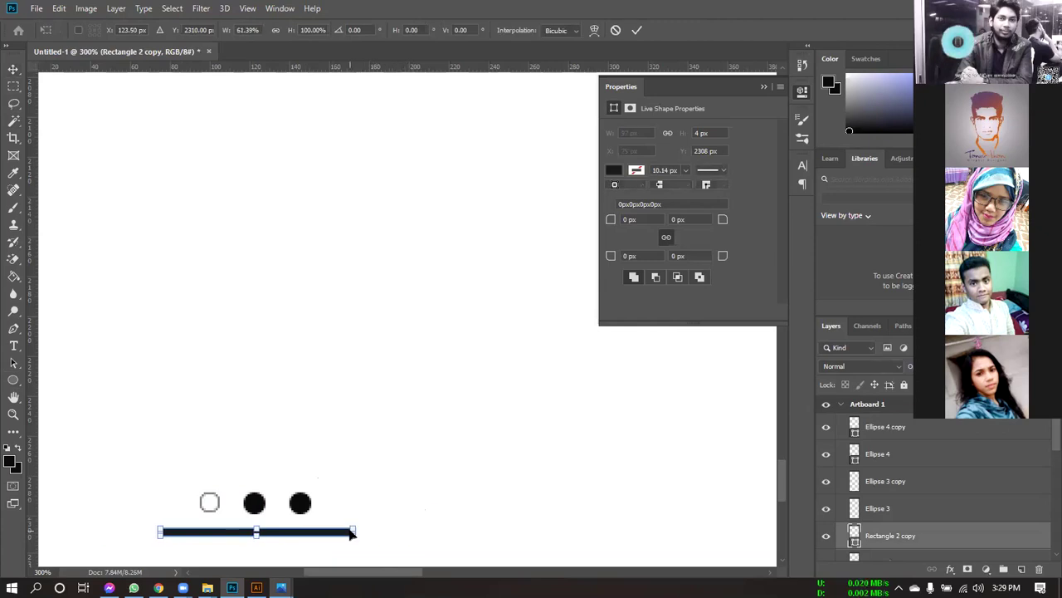
{"action": "key", "text": "ctrl+minus"}
{"action": "key", "text": "ctrl+minus"}
{"action": "key", "text": "ctrl+minus"}
{"action": "key", "text": "ctrl+minus"}
{"action": "key", "text": "ctrl+minus"}
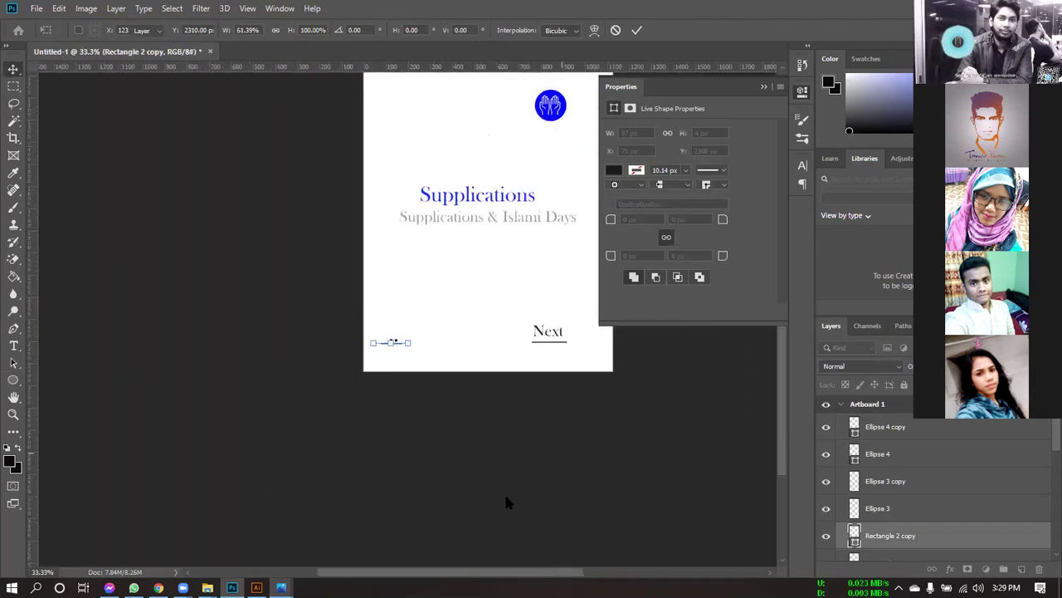
{"action": "key", "text": "Return"}
Step: Compare the artboard's dots, line and icon placement with the page 2.jpg reference in Photos, and return to Photoshop
{"action": "scroll", "coordinate": [479, 349], "scroll_direction": "up", "scroll_amount": 5}
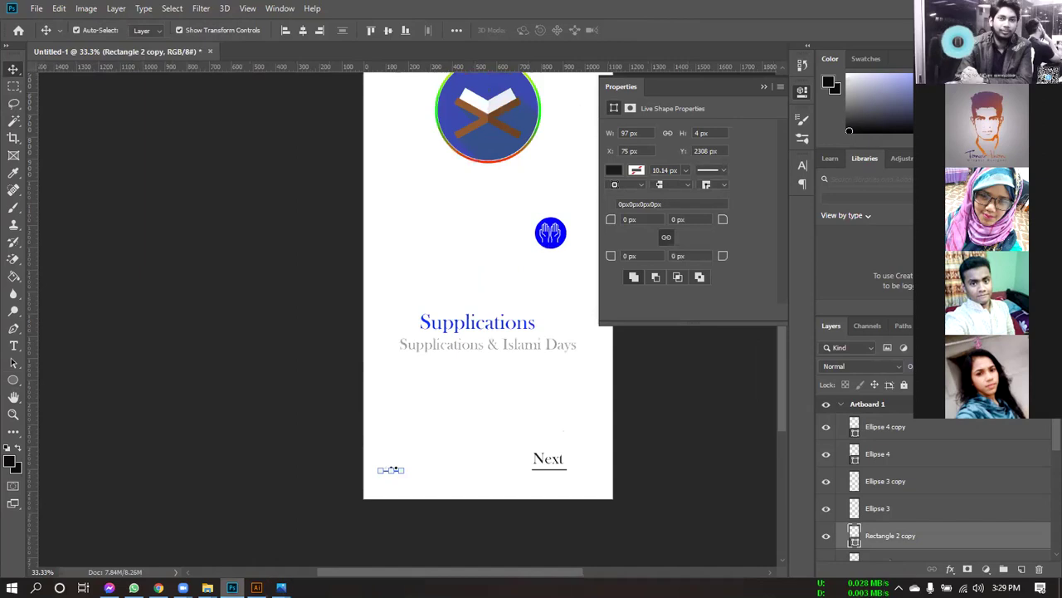
{"action": "mouse_move", "coordinate": [282, 587]}
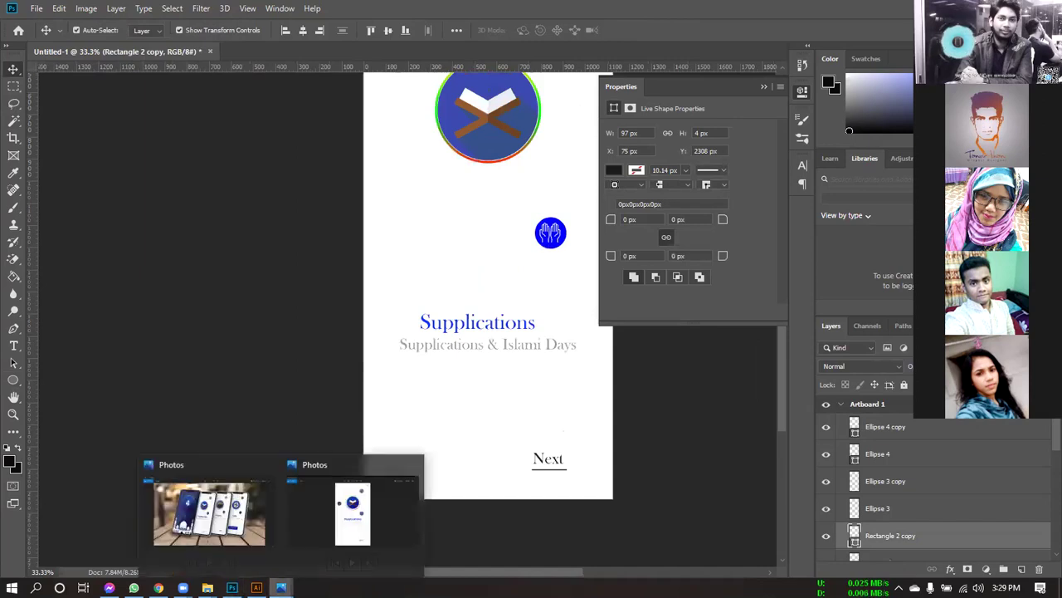
{"action": "left_click", "coordinate": [392, 523]}
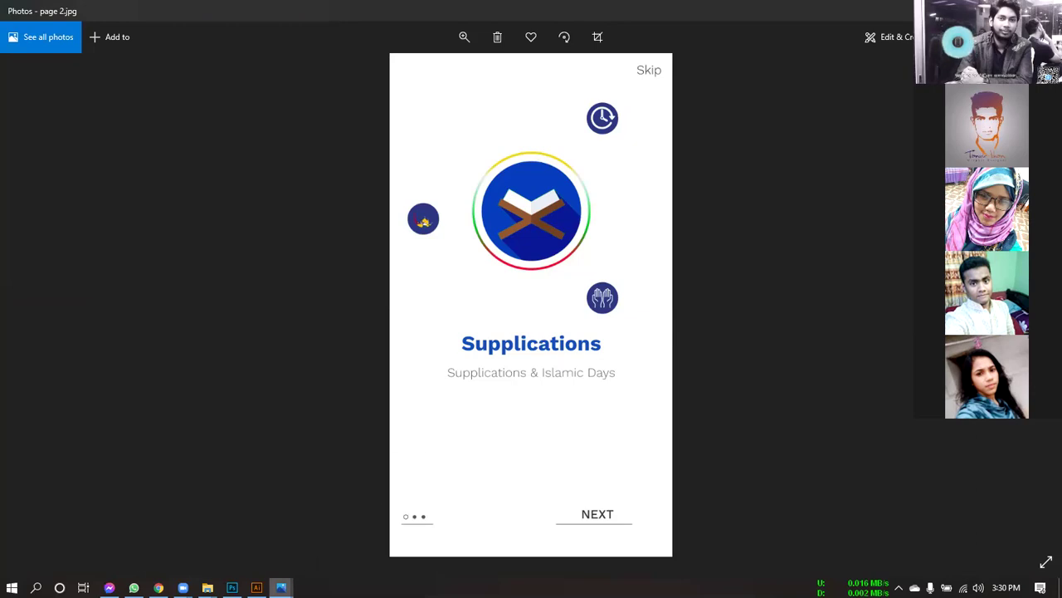
{"action": "mouse_move", "coordinate": [282, 587]}
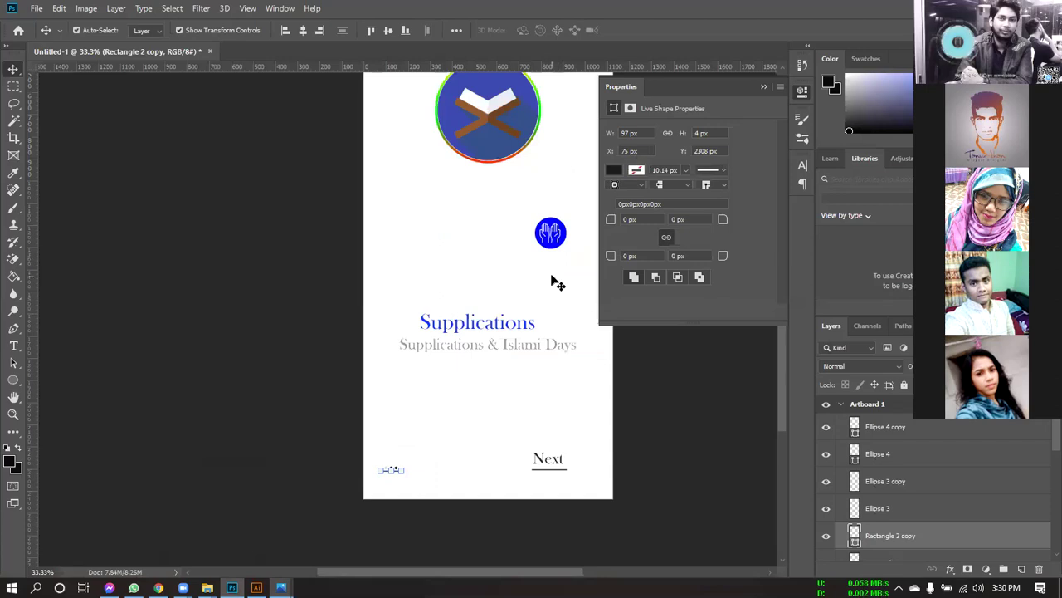
{"action": "scroll", "coordinate": [553, 299], "scroll_direction": "up", "scroll_amount": 3}
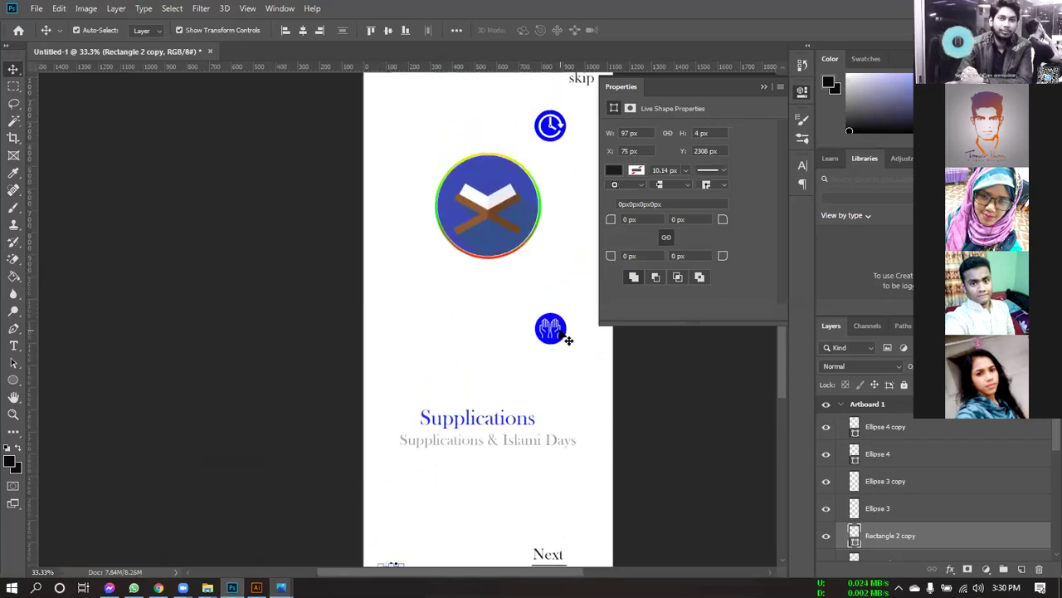
{"action": "left_click", "coordinate": [559, 335]}
{"action": "left_click_drag", "start_coordinate": [568, 329], "coordinate": [505, 277]}
{"action": "key", "text": "ctrl+z"}
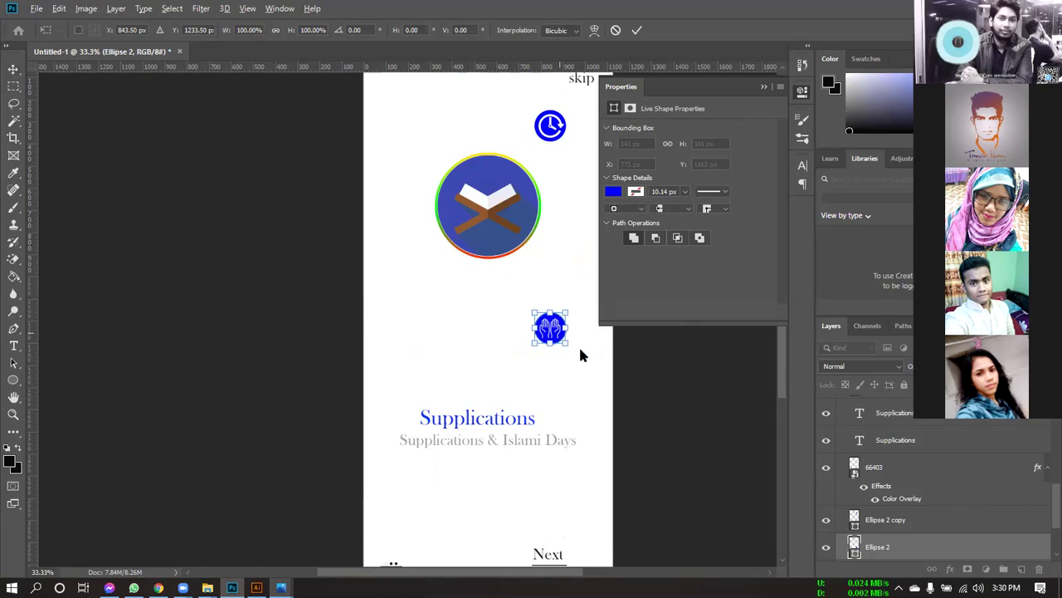
Step: Duplicate the blue circle behind the hands icon and place the copy on the artboard to the left of the ringed Quran icon
{"action": "left_click", "coordinate": [765, 86]}
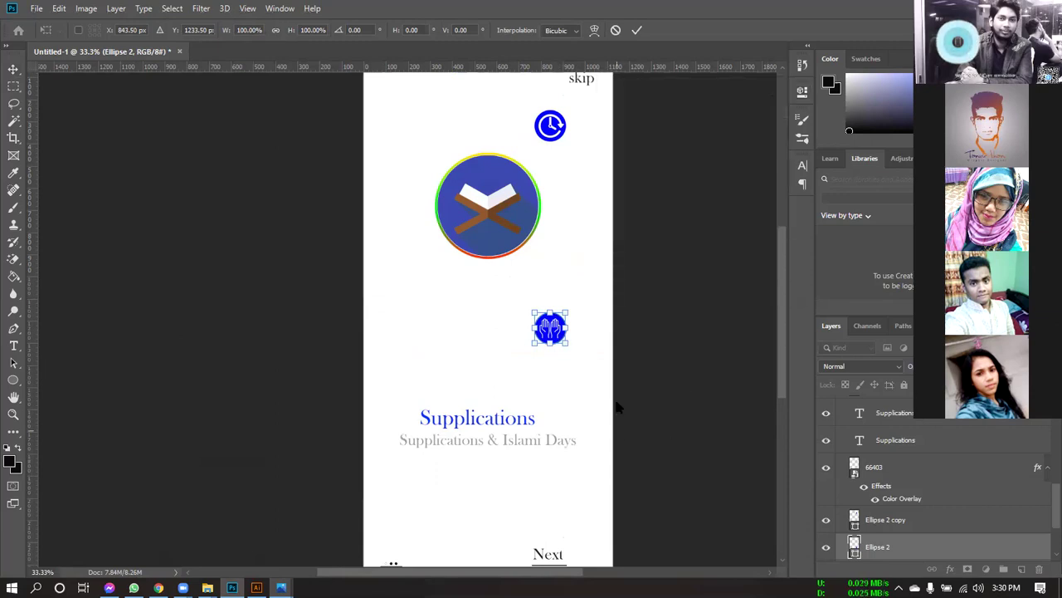
{"action": "left_click", "coordinate": [636, 30]}
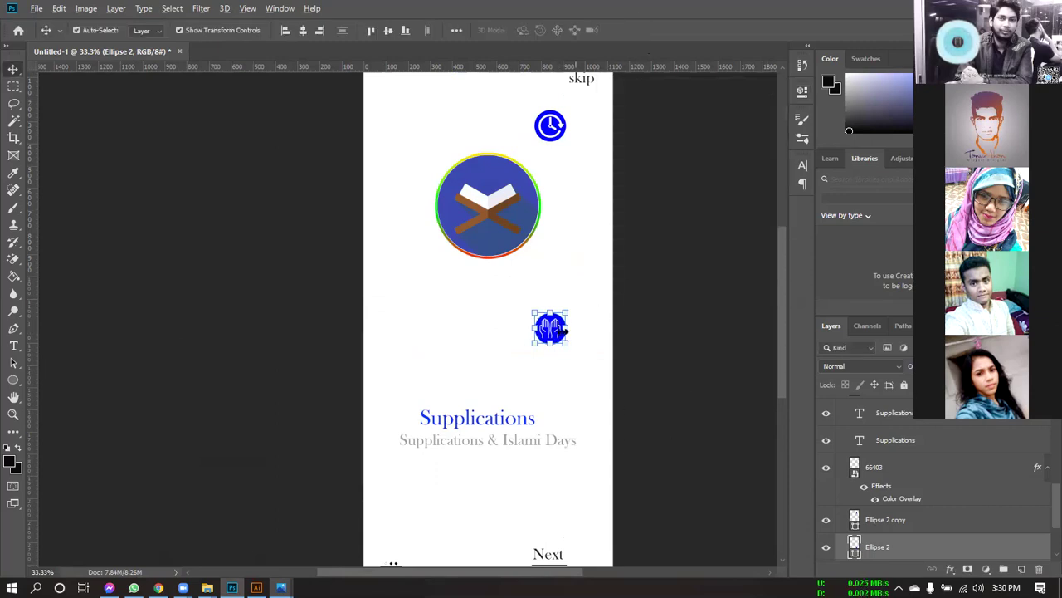
{"action": "left_click_drag", "start_coordinate": [564, 336], "coordinate": [406, 219]}
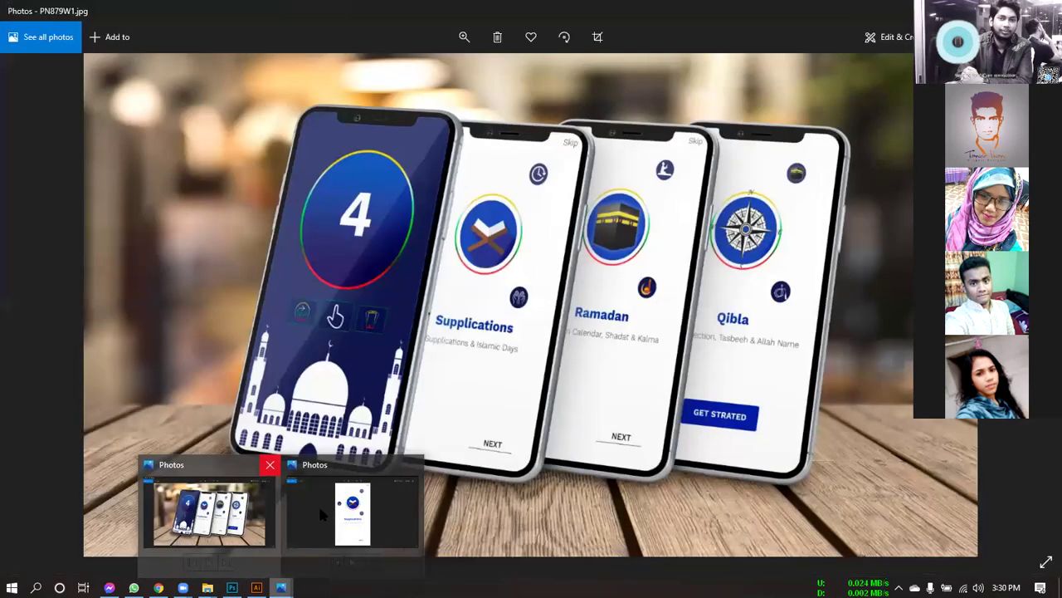
Step: Close the PN879W1.jpg preview in Photos and enlarge page 2.jpg to examine the three circled icons
{"action": "left_click", "coordinate": [269, 464]}
{"action": "left_click", "coordinate": [300, 506]}
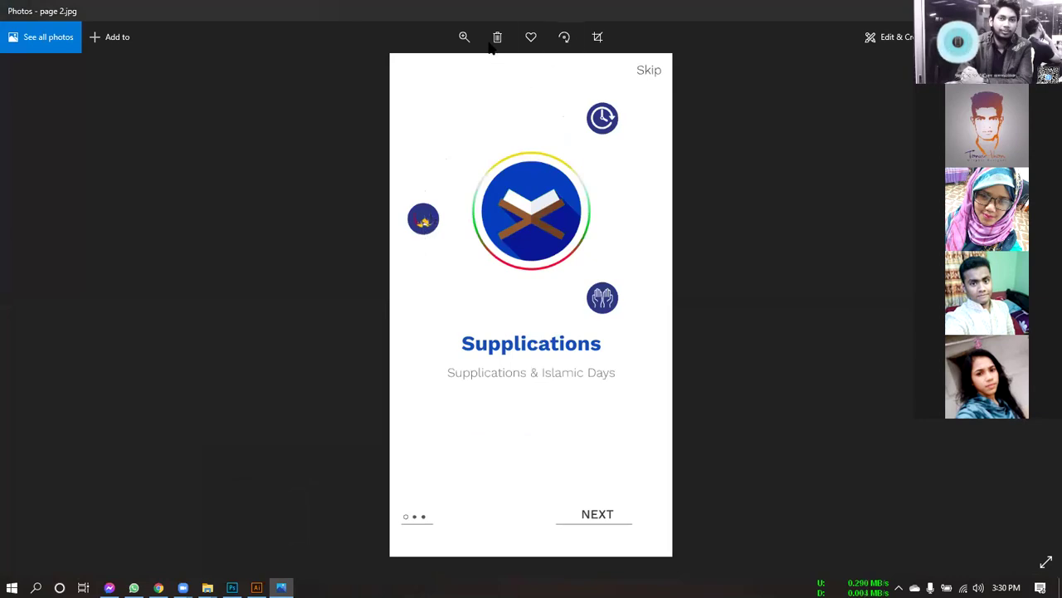
{"action": "left_click", "coordinate": [464, 39]}
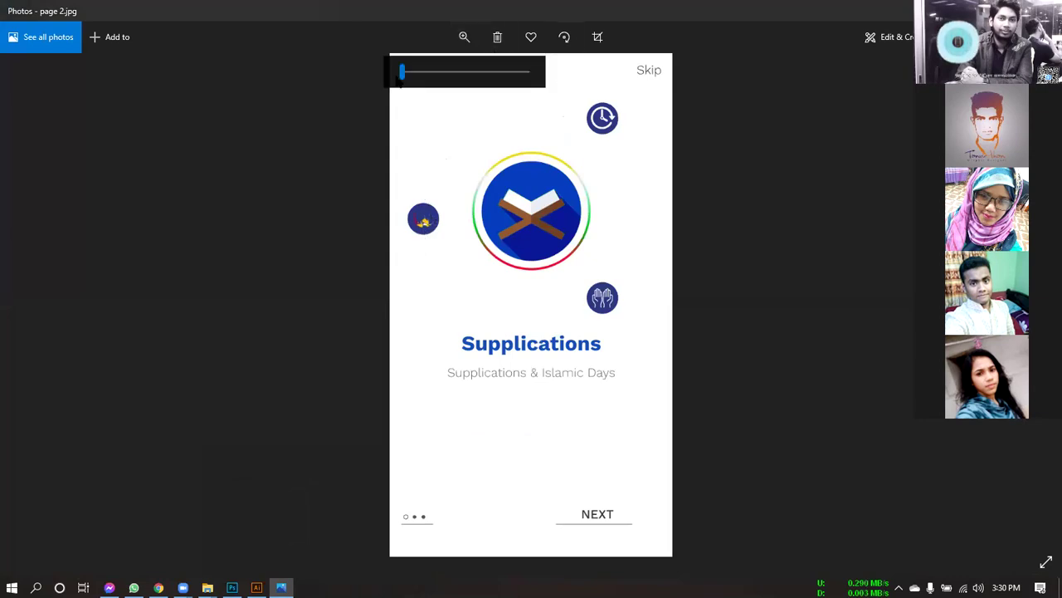
{"action": "scroll", "coordinate": [365, 177], "scroll_direction": "up", "scroll_amount": 5}
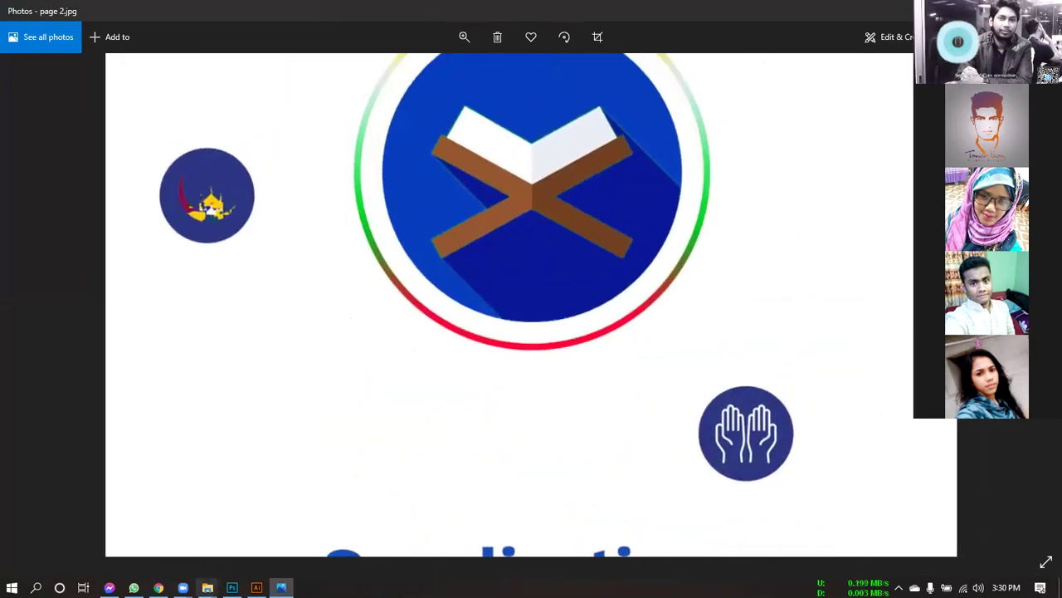
Step: Look through the images & I-con folder for the left circle's icon, comparing it with page 2.jpg, and return to Photoshop
{"action": "mouse_move", "coordinate": [207, 588]}
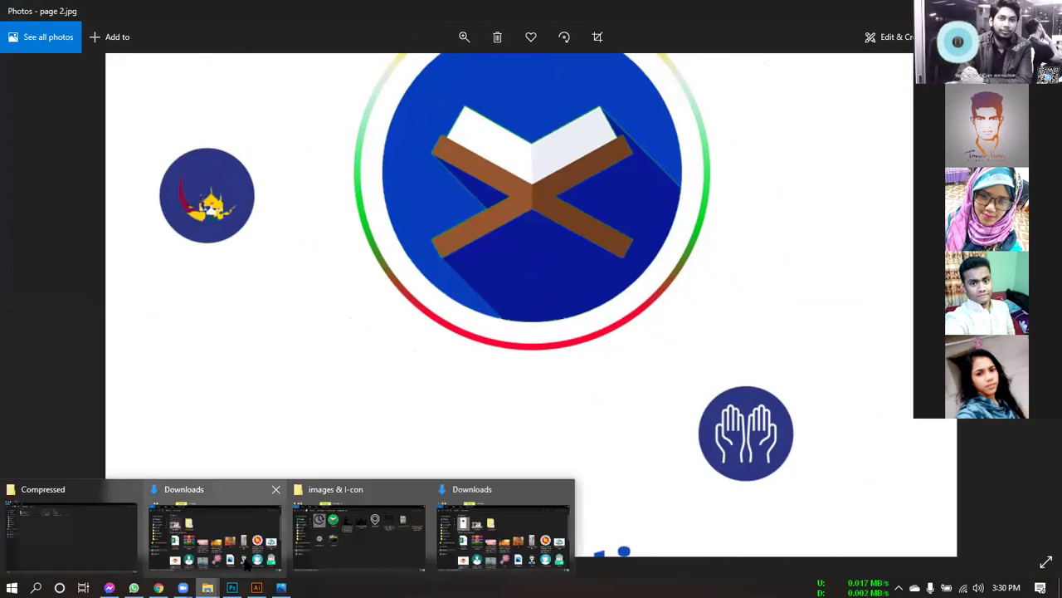
{"action": "left_click", "coordinate": [347, 535]}
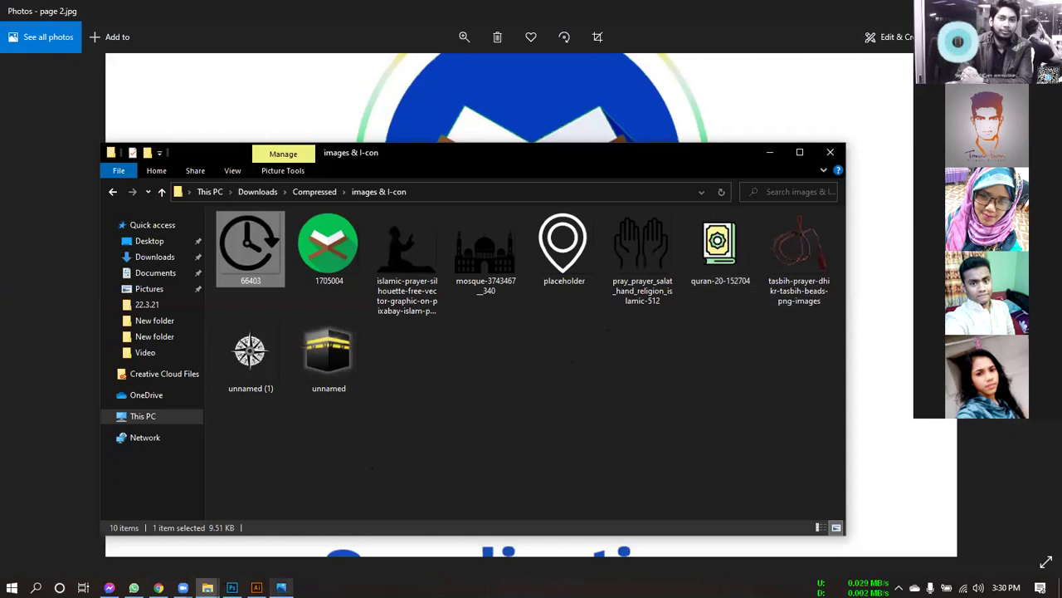
{"action": "left_click", "coordinate": [281, 587]}
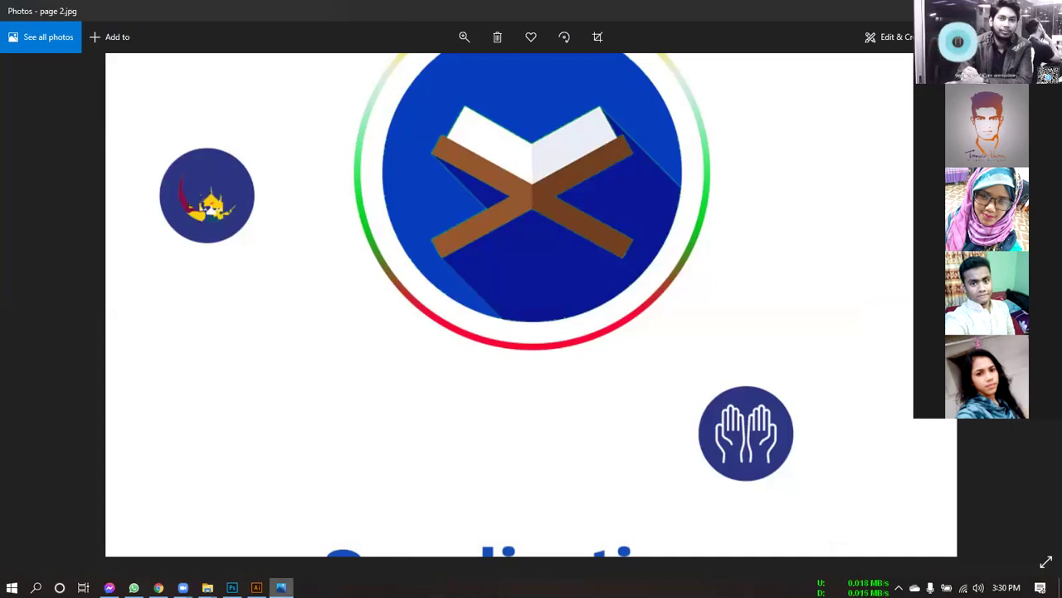
{"action": "left_click", "coordinate": [282, 587]}
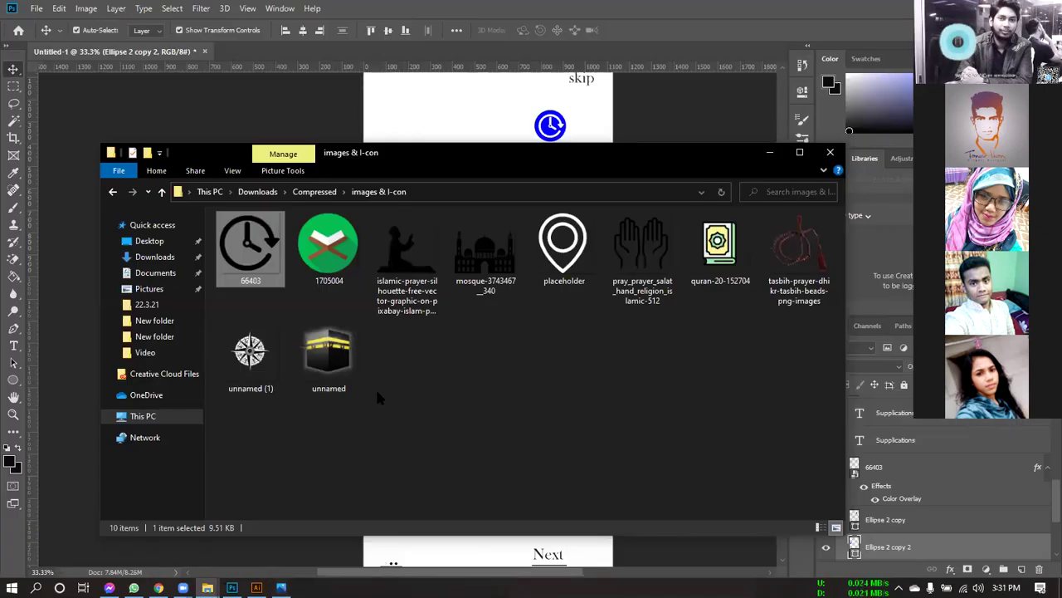
{"action": "left_click", "coordinate": [576, 137]}
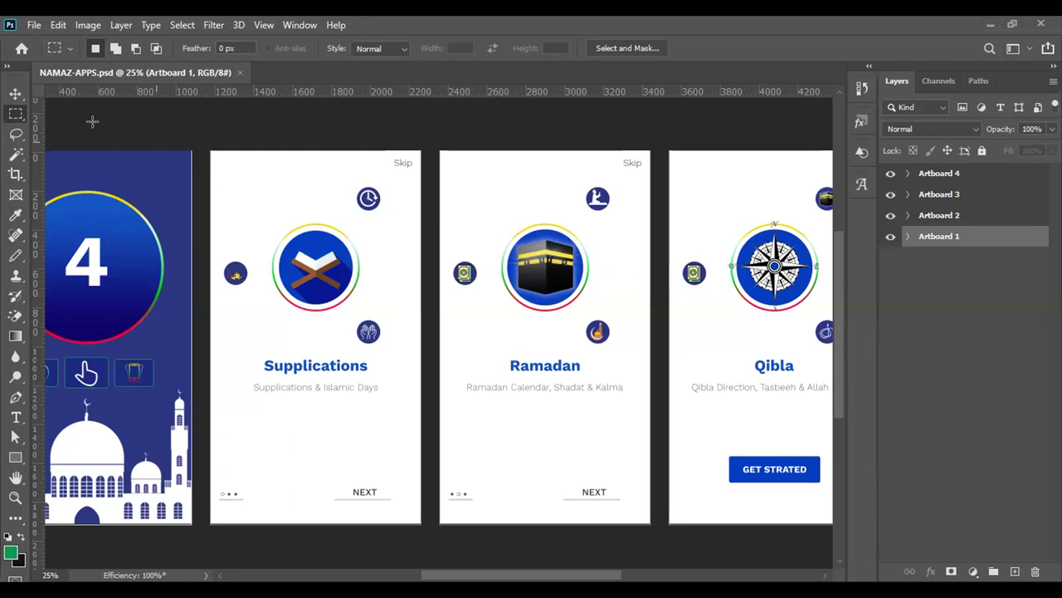
Step: Review the Supplications, Ramadan and Qibla artboards in NAMAZ-APPS.psd
{"action": "left_click", "coordinate": [16, 93]}
{"action": "left_click_drag", "start_coordinate": [547, 281], "coordinate": [243, 288]}
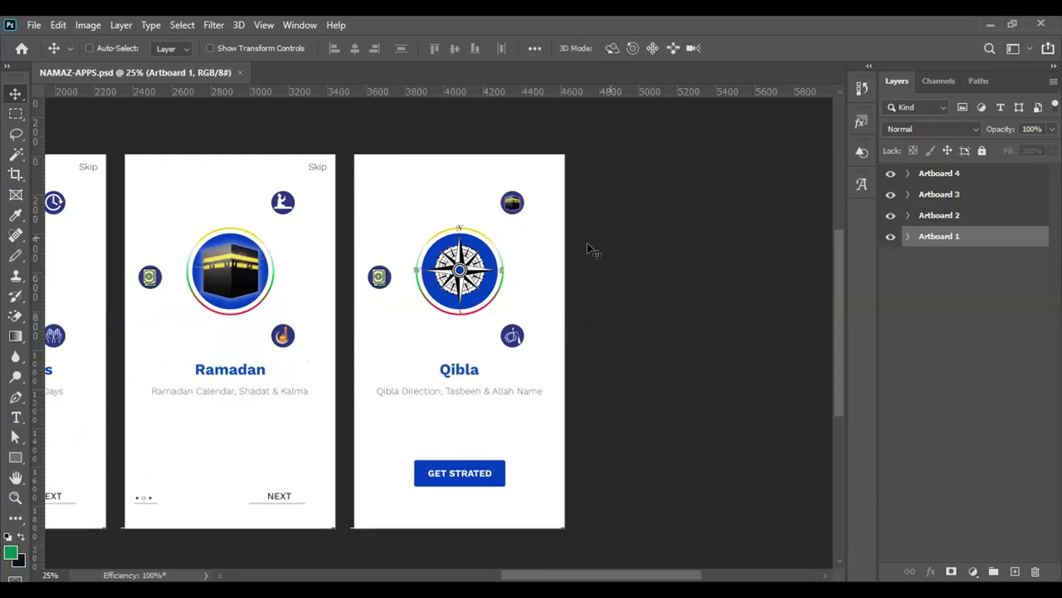
{"action": "scroll", "coordinate": [438, 340], "scroll_direction": "left", "scroll_amount": 6}
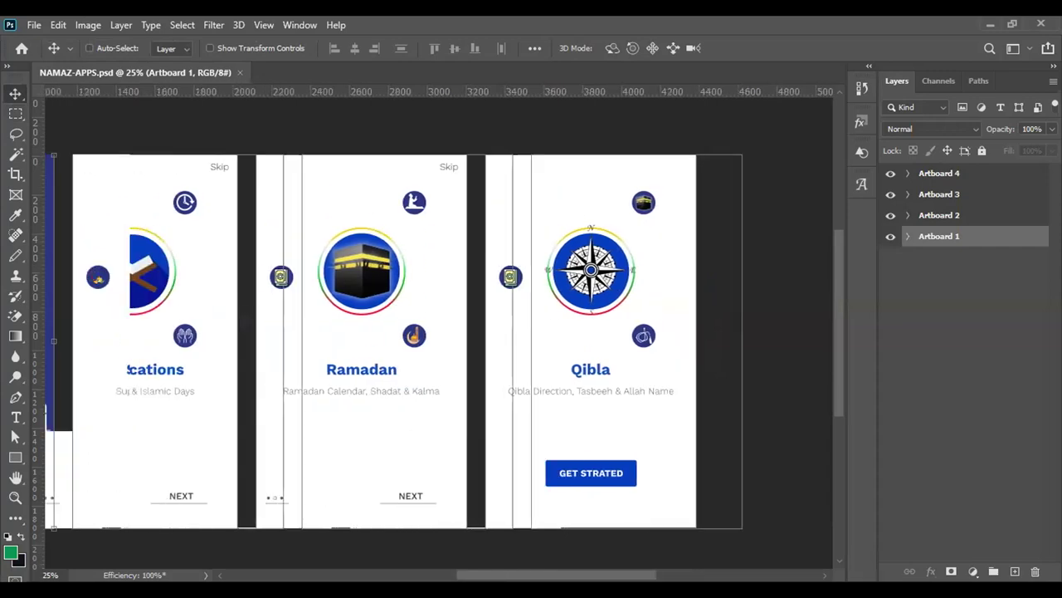
{"action": "scroll", "coordinate": [438, 340], "scroll_direction": "right", "scroll_amount": 3}
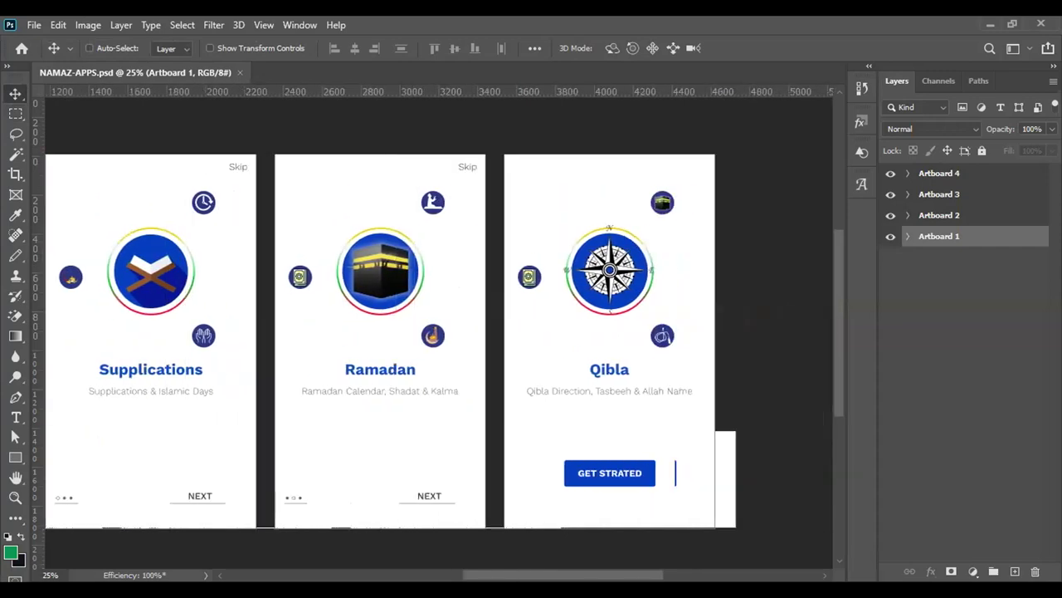
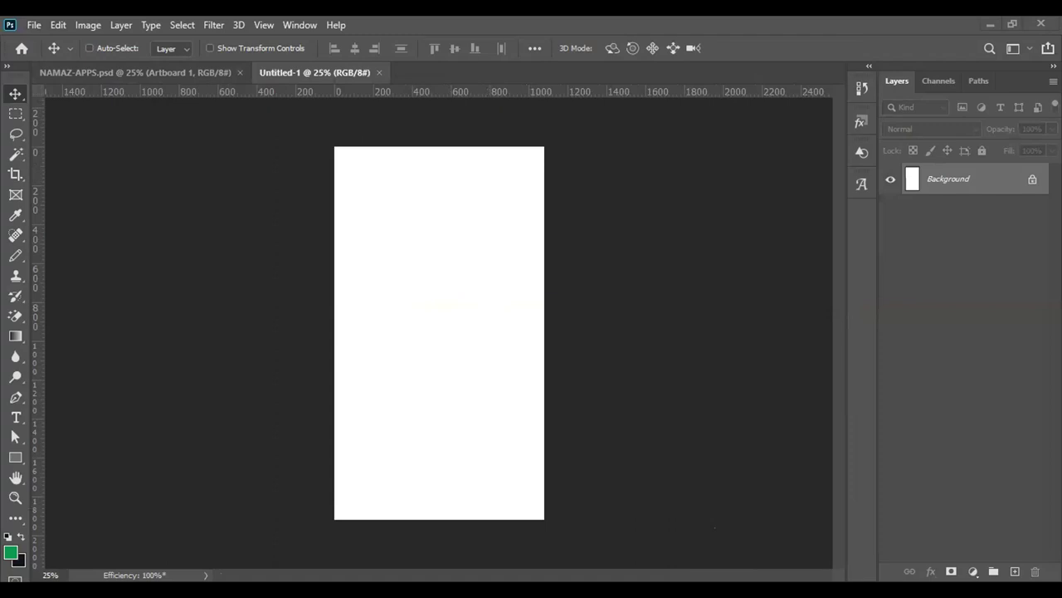
Step: Place the green 1705004 Quran icon in the center of the blank Untitled-1 document
{"action": "left_click_drag", "start_coordinate": [405, 380], "coordinate": [405, 380]}
{"action": "left_click", "coordinate": [754, 47]}
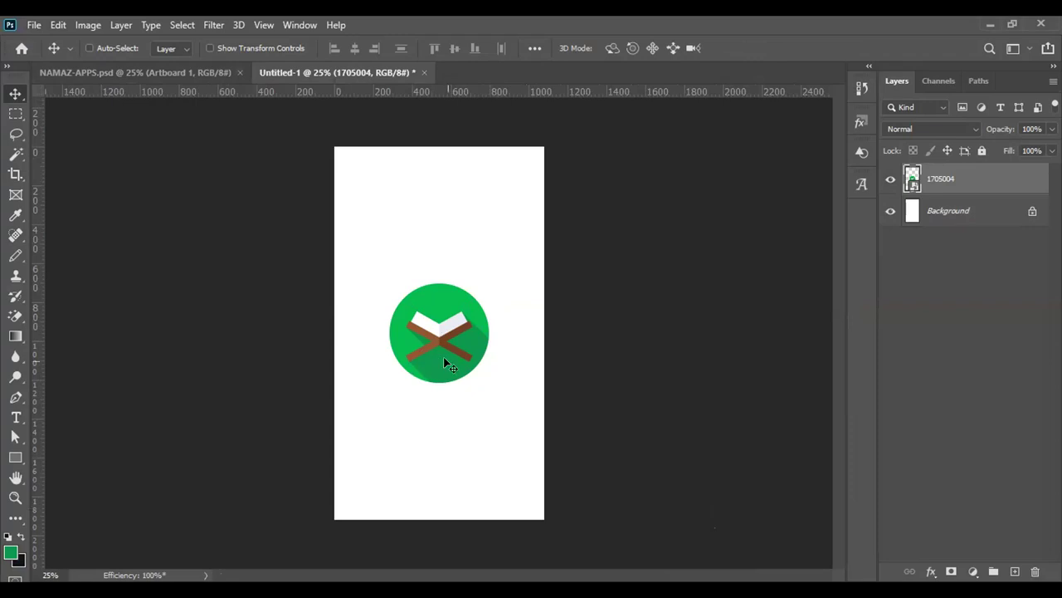
{"action": "left_click", "coordinate": [496, 314], "text": "ctrl"}
{"action": "left_click", "coordinate": [496, 314], "text": "ctrl"}
{"action": "left_click", "coordinate": [477, 318], "text": "ctrl"}
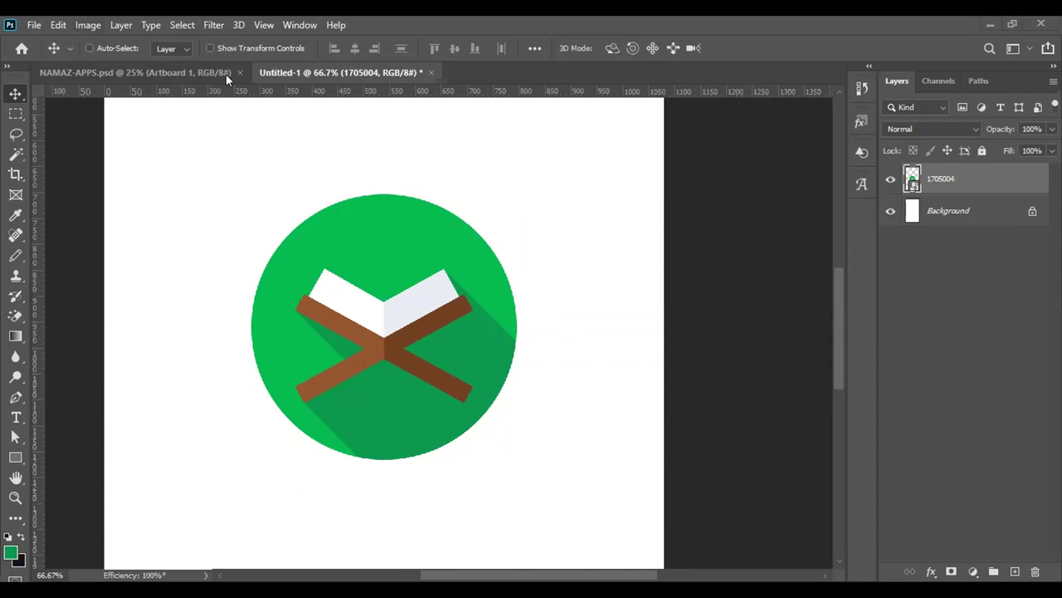
Step: Check whether the Replace Color adjustment is available for the 1705004 smart object layer
{"action": "key", "text": "alt+i"}
{"action": "mouse_move", "coordinate": [224, 66]}
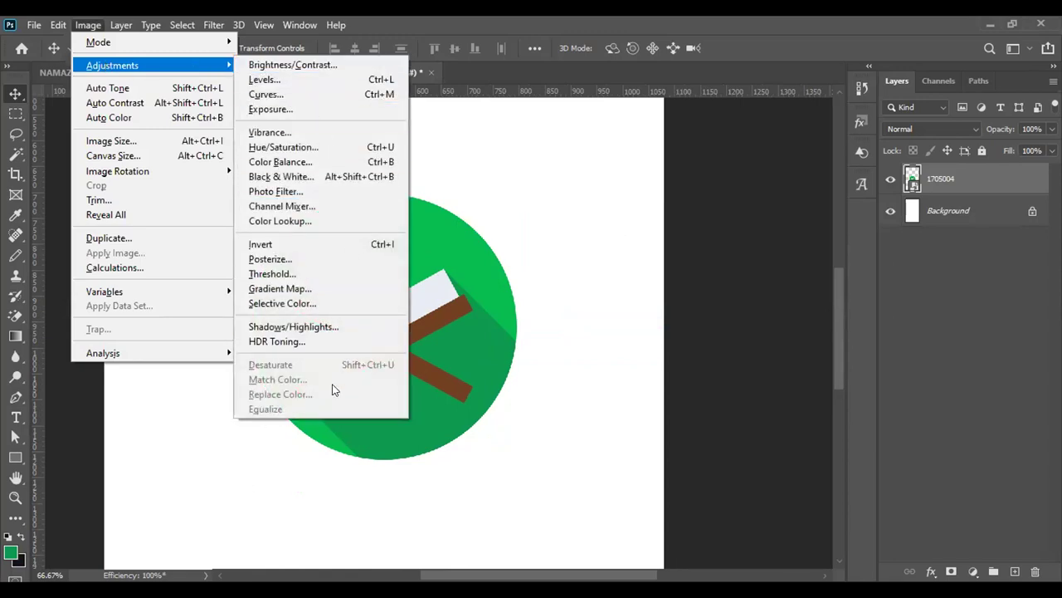
{"action": "left_click", "coordinate": [966, 169]}
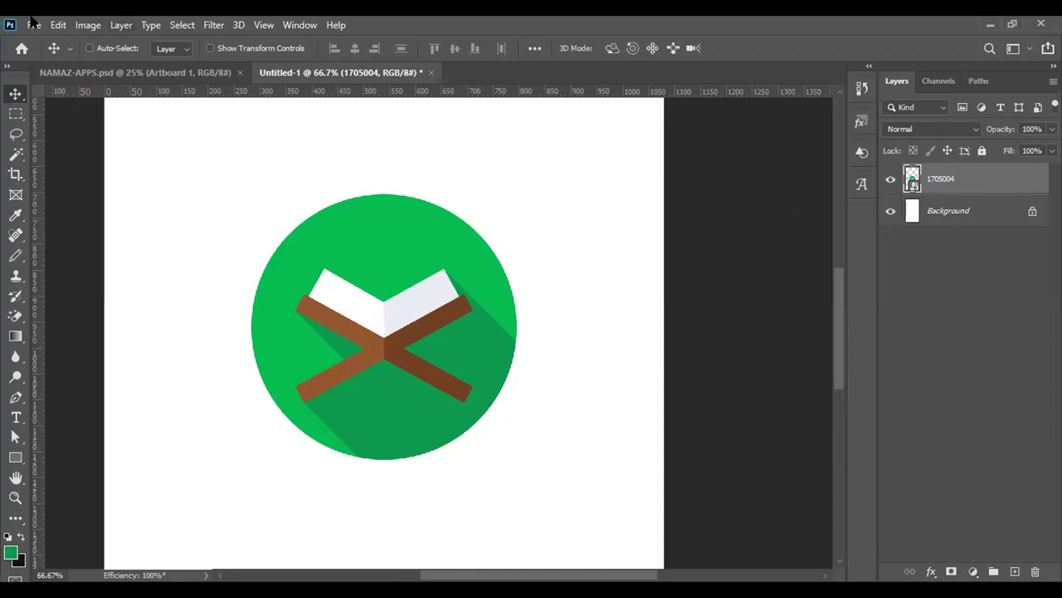
{"action": "left_click", "coordinate": [88, 25]}
{"action": "mouse_move", "coordinate": [116, 65]}
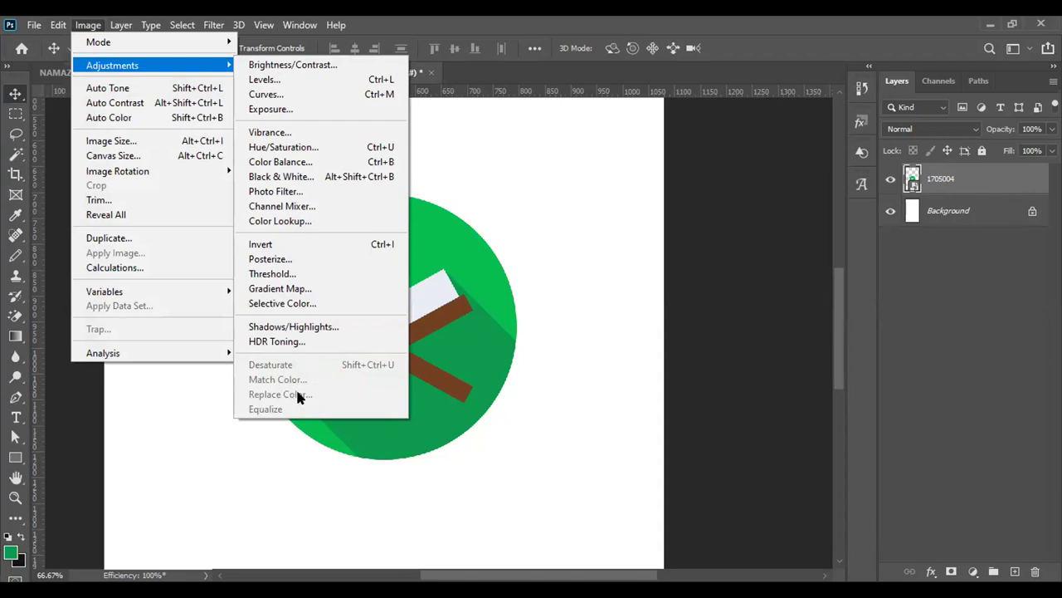
{"action": "left_click", "coordinate": [954, 176]}
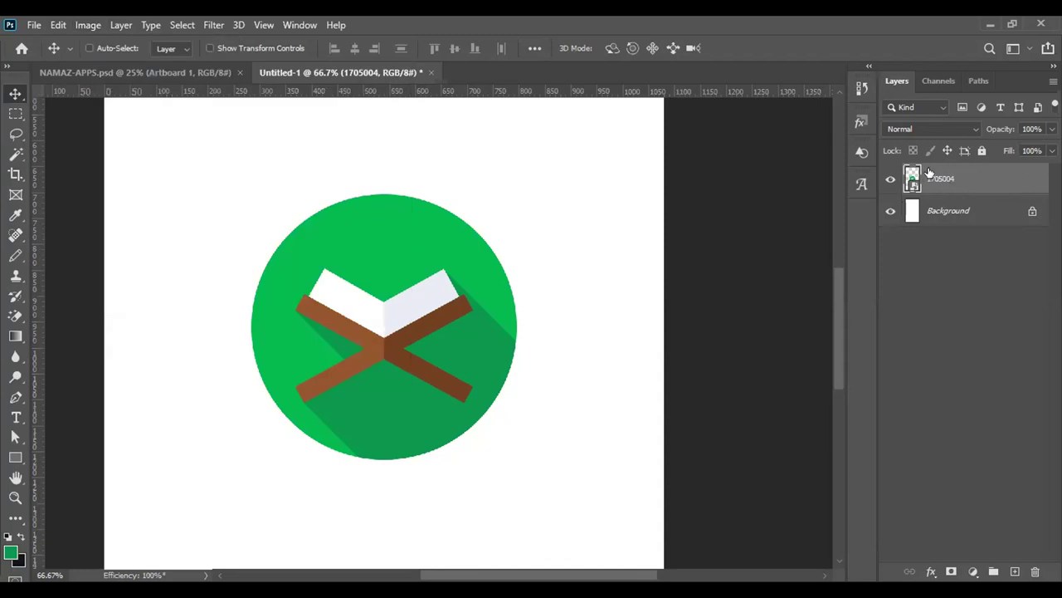
Step: Rasterize the 1705004 layer and open the Replace Color adjustment for it
{"action": "right_click", "coordinate": [972, 178]}
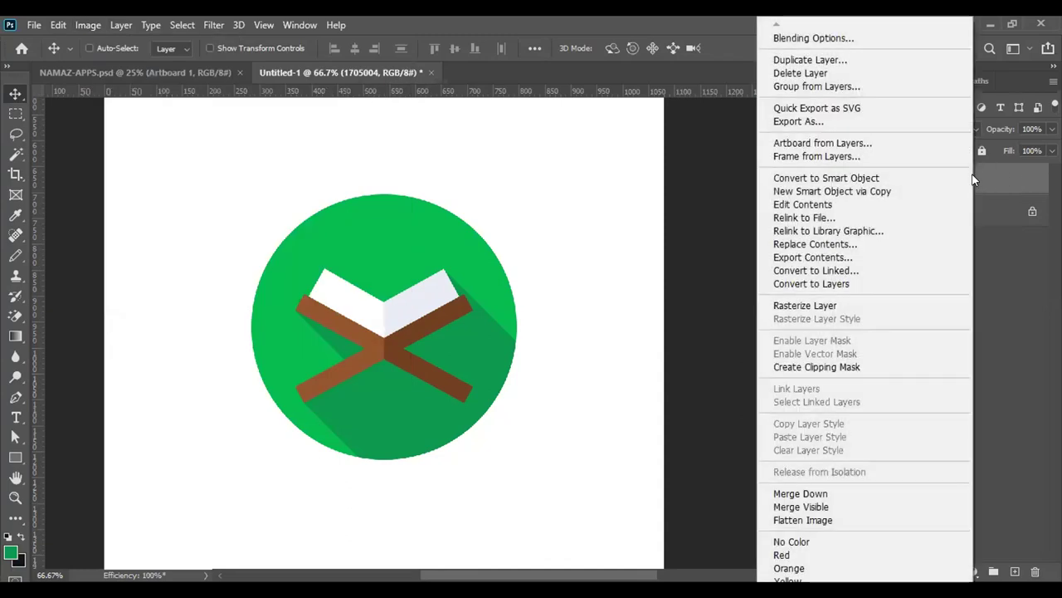
{"action": "left_click", "coordinate": [817, 307]}
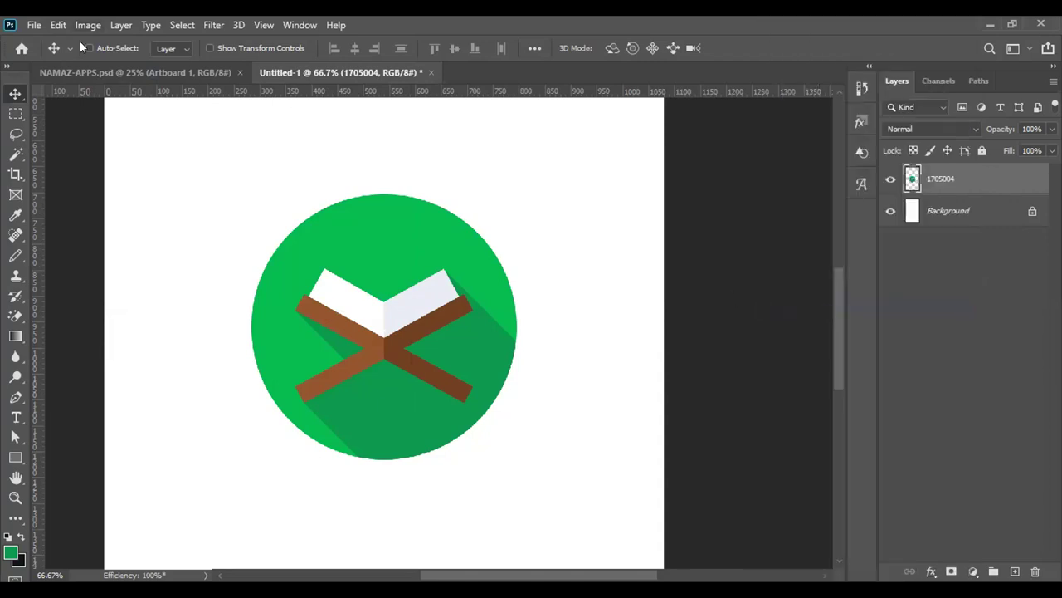
{"action": "left_click", "coordinate": [87, 25]}
{"action": "mouse_move", "coordinate": [149, 64]}
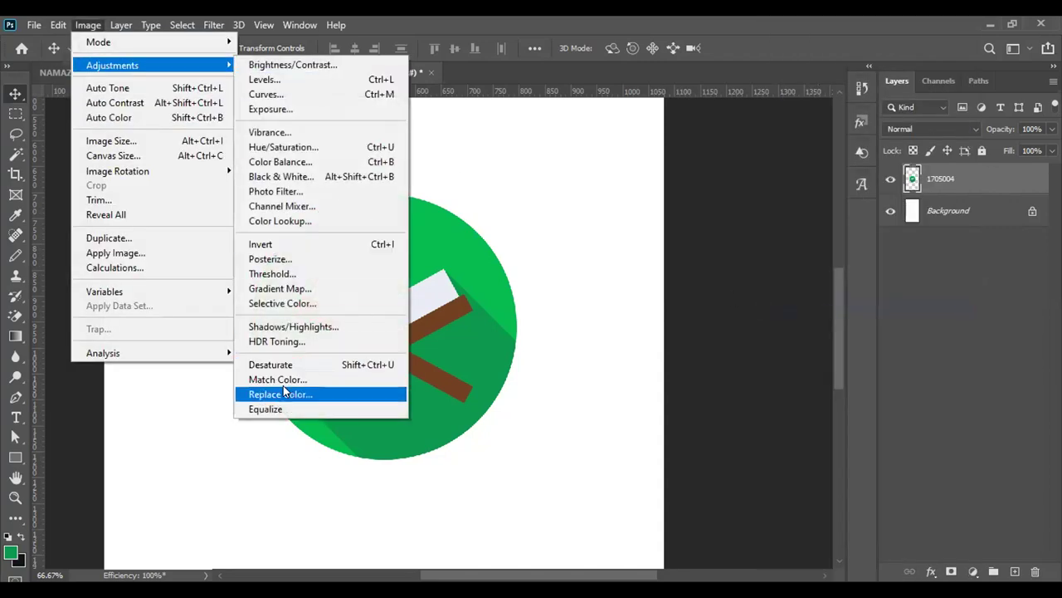
{"action": "left_click", "coordinate": [328, 395]}
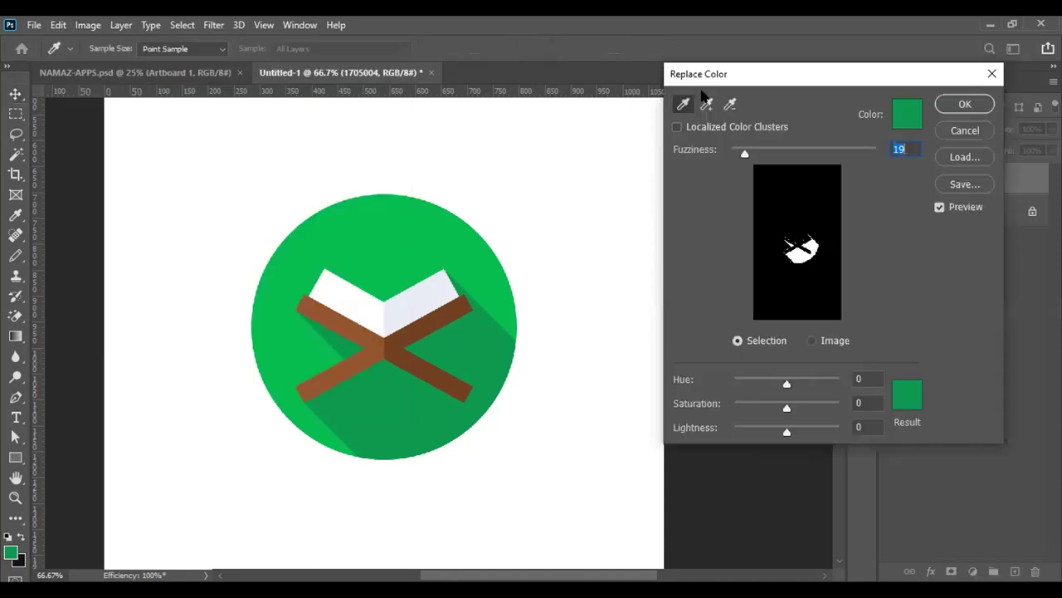
{"action": "left_click_drag", "start_coordinate": [732, 74], "coordinate": [749, 67]}
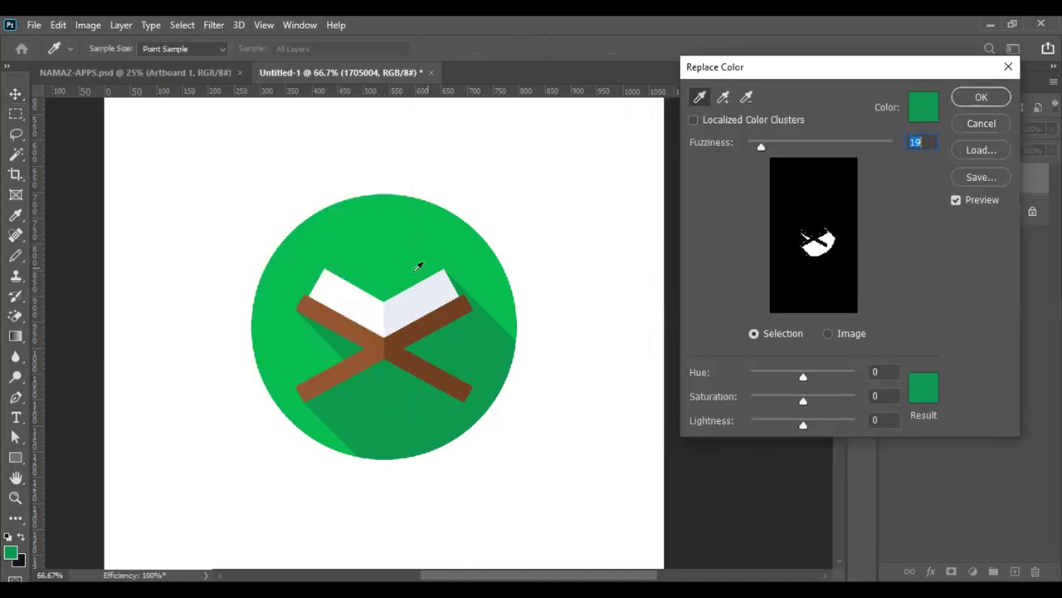
Step: Sample the book stand's lighter brown with fuzziness 0 and try magenta f309cf as its replacement color
{"action": "left_click", "coordinate": [344, 293]}
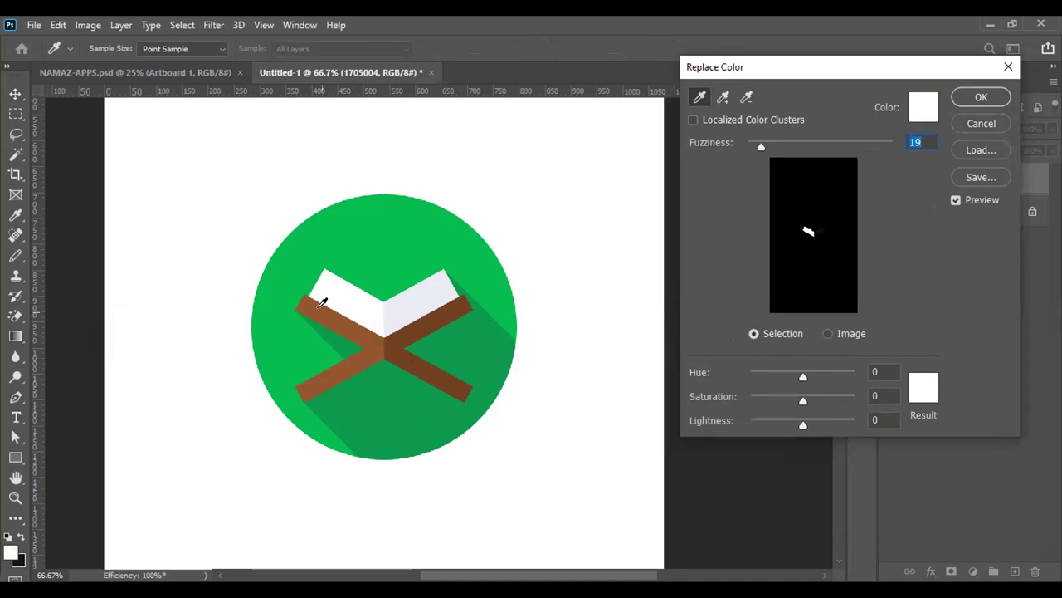
{"action": "left_click", "coordinate": [356, 325]}
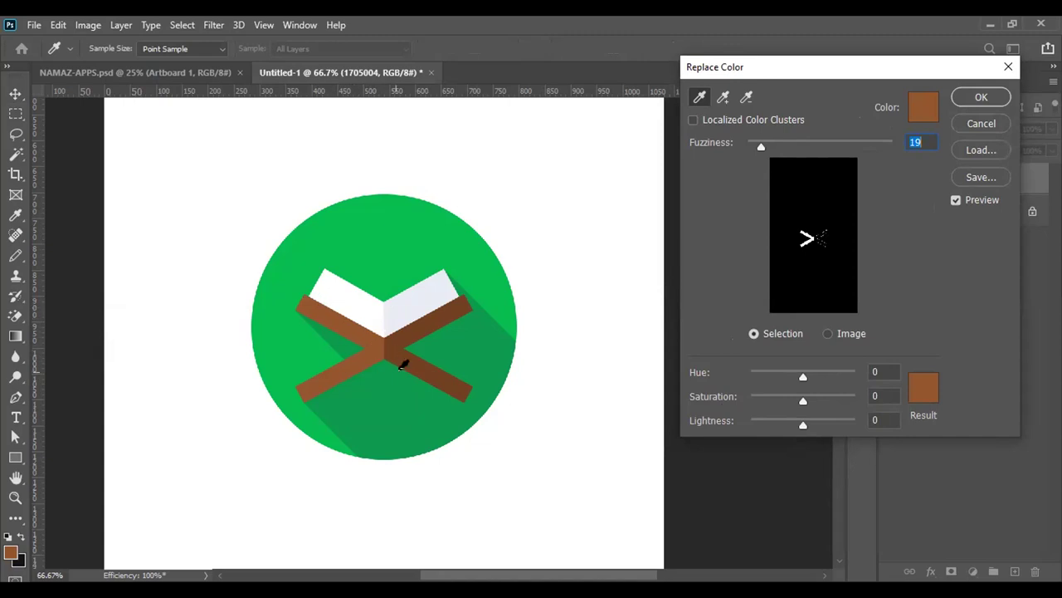
{"action": "left_click_drag", "start_coordinate": [759, 141], "coordinate": [740, 152]}
{"action": "left_click", "coordinate": [924, 388]}
{"action": "left_click", "coordinate": [718, 318]}
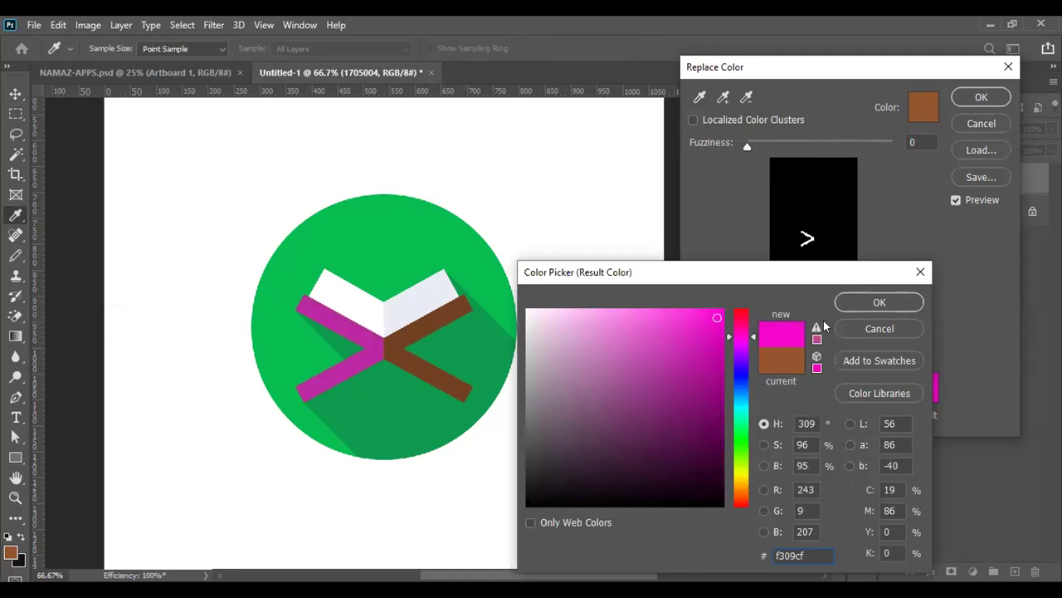
{"action": "left_click", "coordinate": [854, 327]}
Step: Raise the fuzziness to 72 and try blue 08a0f8, green 08f83b and magenta f808c2 as the book stand's replacement color
{"action": "left_click_drag", "start_coordinate": [747, 146], "coordinate": [799, 147]}
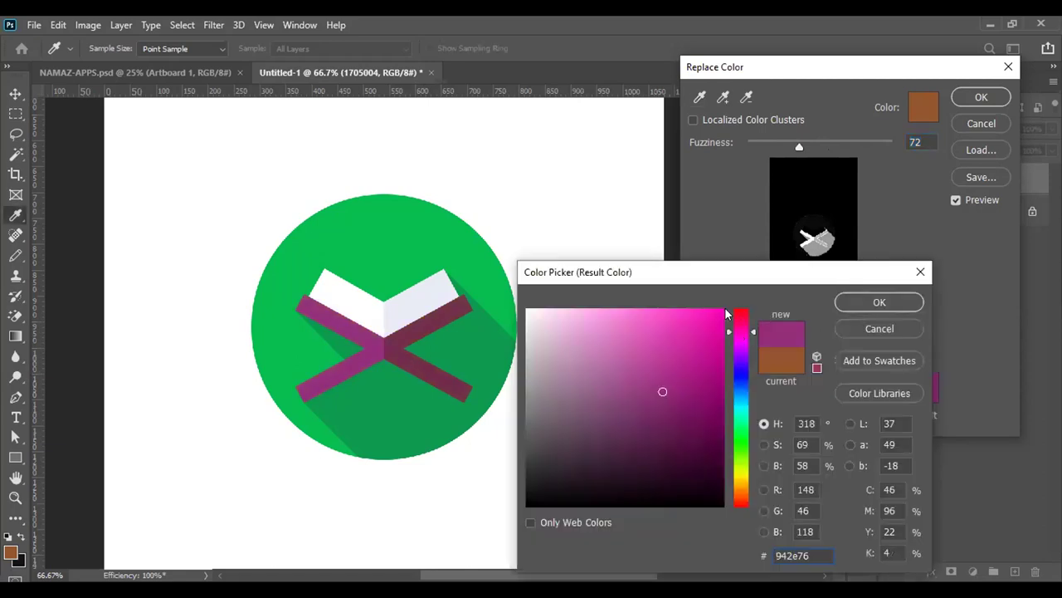
{"action": "left_click", "coordinate": [718, 313]}
{"action": "left_click", "coordinate": [738, 396]}
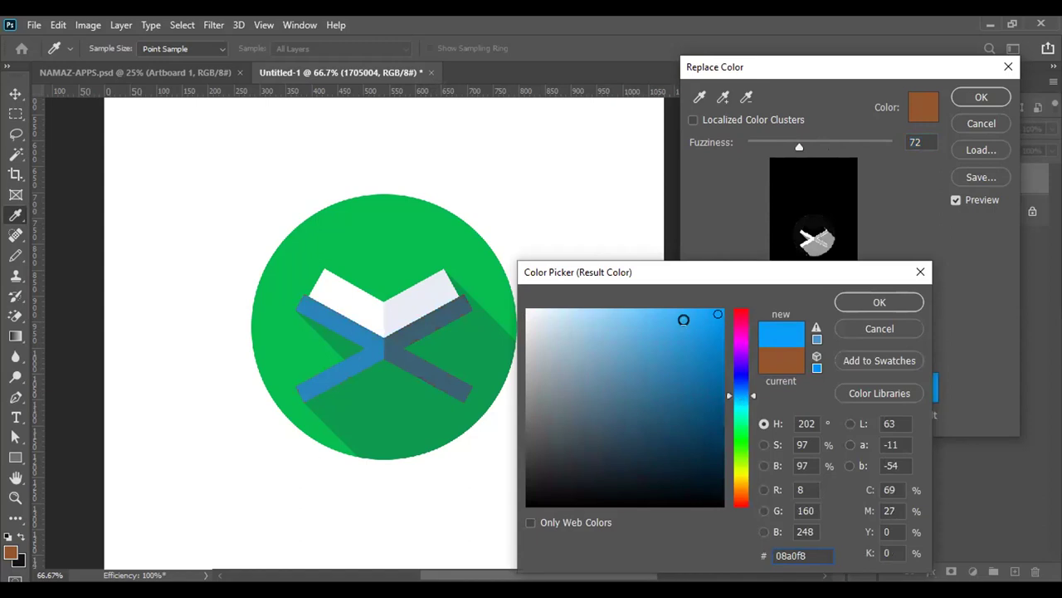
{"action": "left_click", "coordinate": [741, 432]}
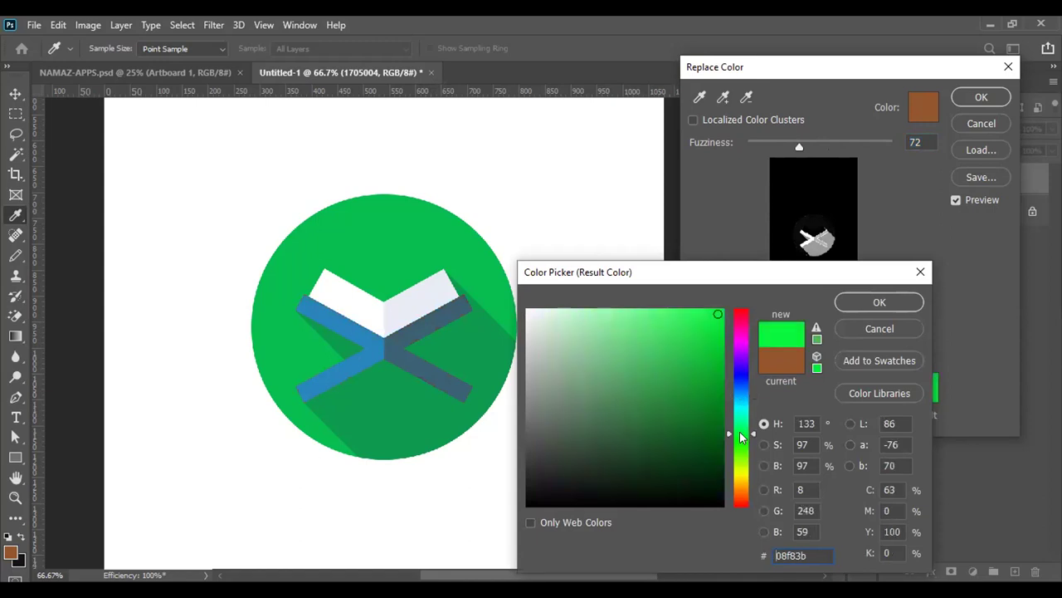
{"action": "left_click", "coordinate": [742, 357]}
{"action": "left_click", "coordinate": [737, 331]}
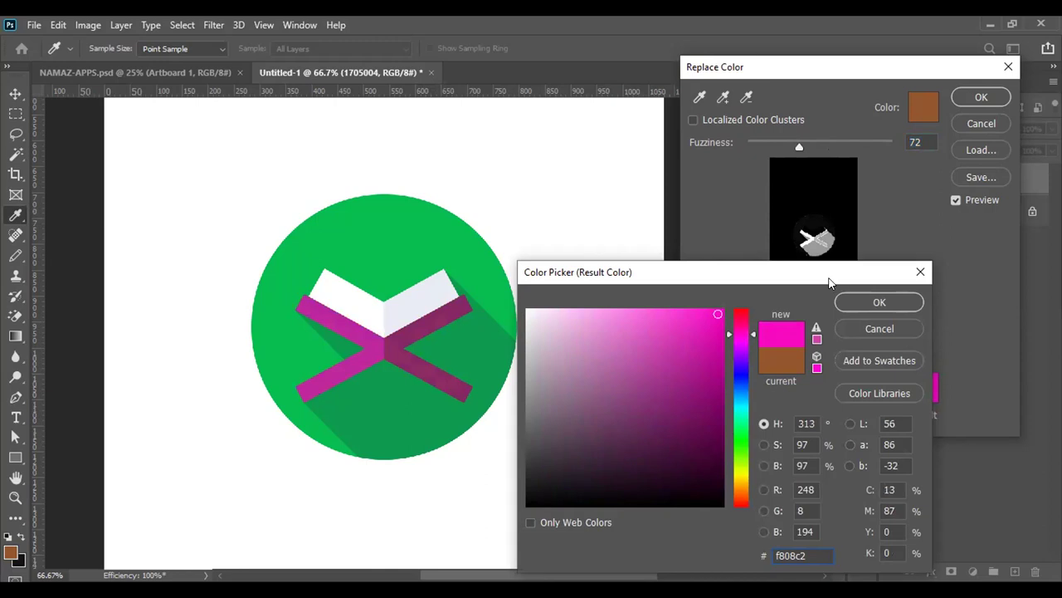
Step: Accept the magenta result color, return the fuzziness to 0 and cancel the Replace Color adjustment
{"action": "left_click_drag", "start_coordinate": [830, 282], "coordinate": [823, 350]}
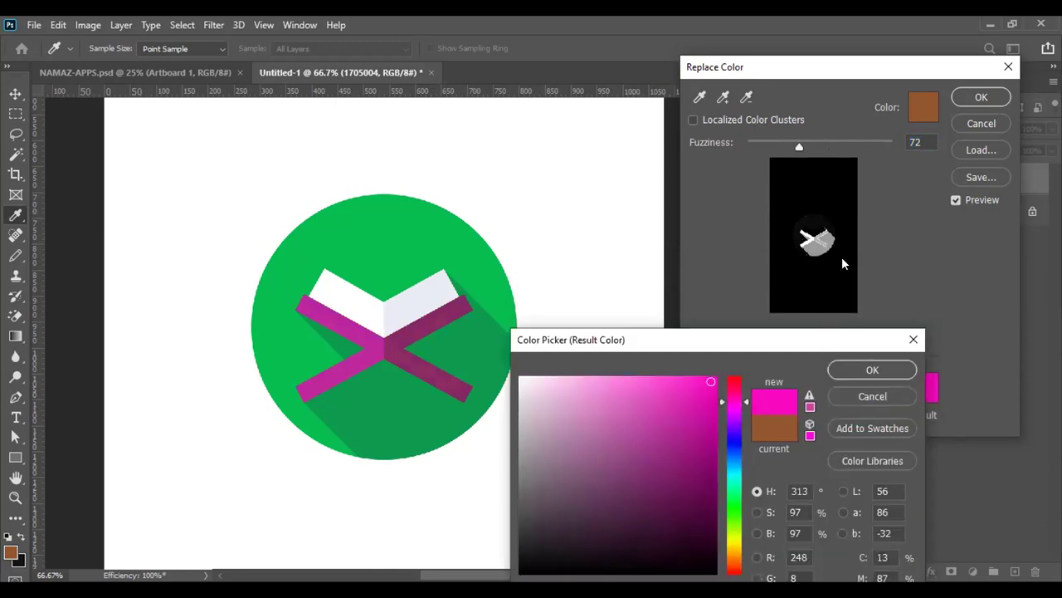
{"action": "left_click", "coordinate": [870, 369]}
{"action": "left_click_drag", "start_coordinate": [799, 147], "coordinate": [740, 147]}
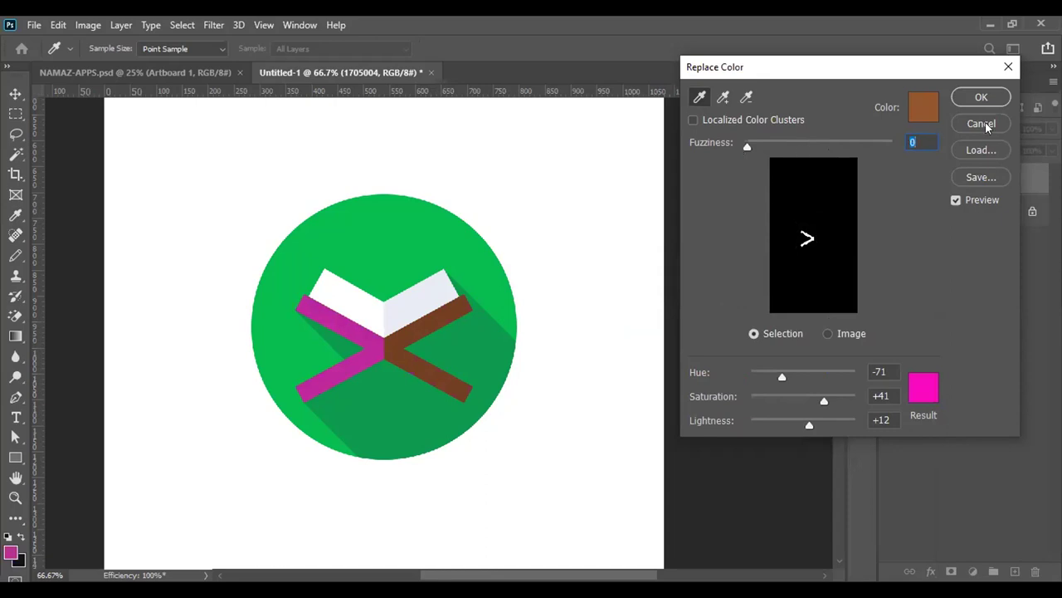
{"action": "key", "text": "Return"}
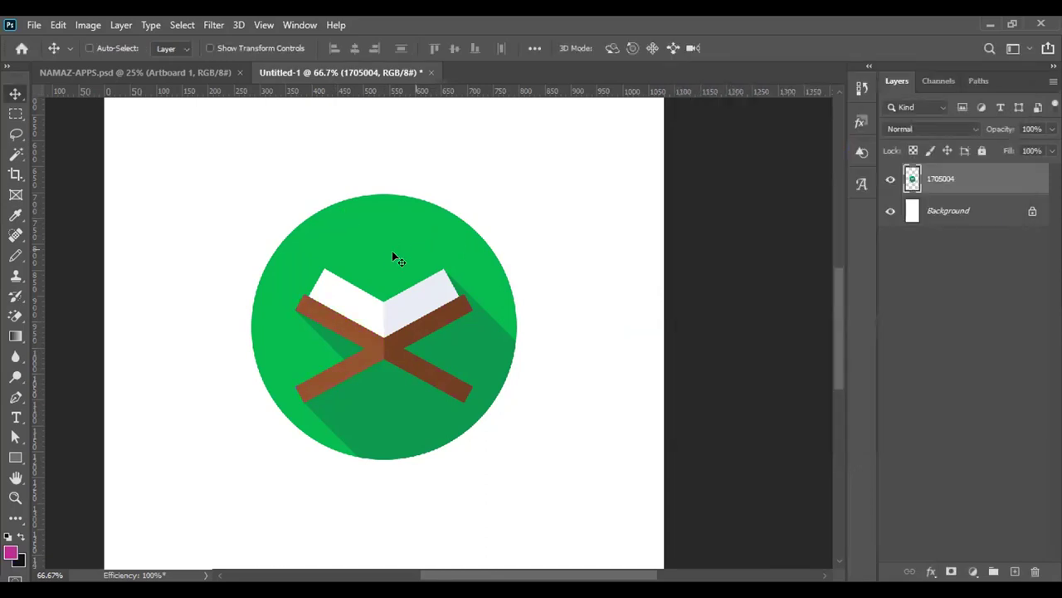
Step: Reopen Replace Color for the 1705004 layer and sample the circle's bright green with fuzziness 200
{"action": "left_click", "coordinate": [88, 24]}
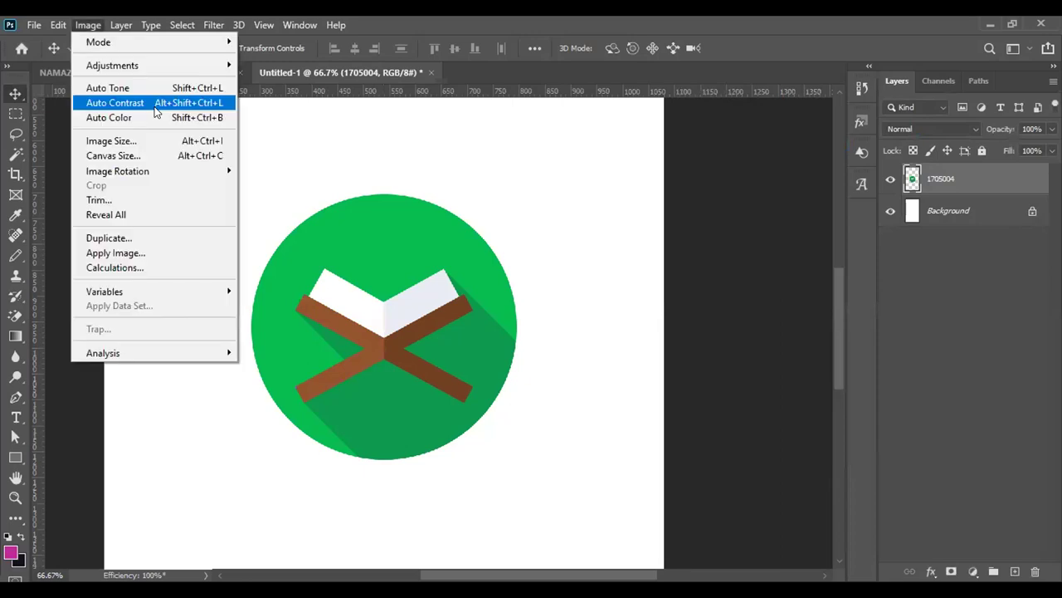
{"action": "mouse_move", "coordinate": [166, 65]}
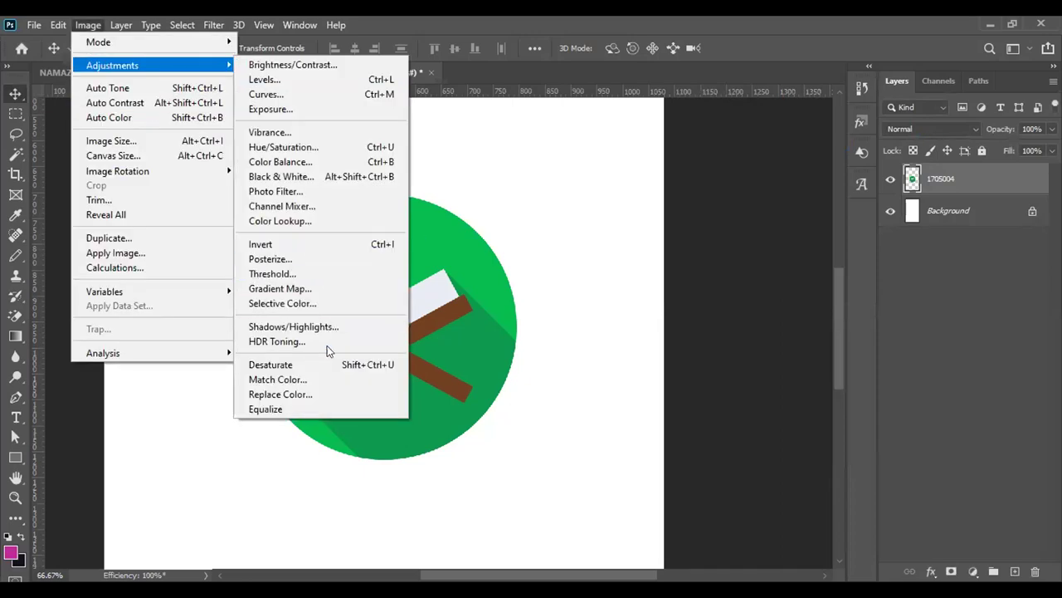
{"action": "left_click", "coordinate": [326, 395]}
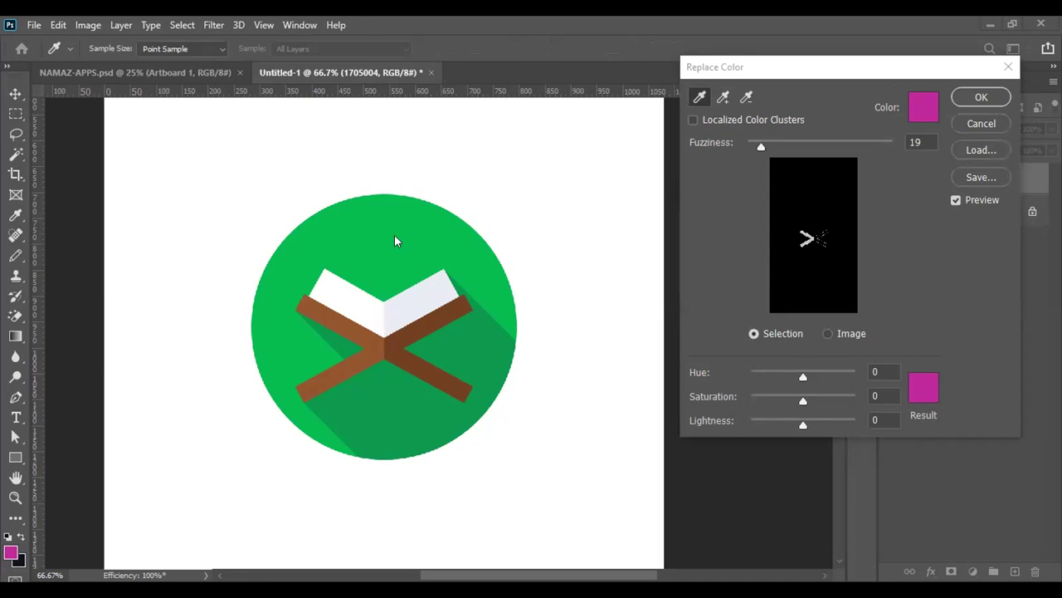
{"action": "left_click", "coordinate": [339, 236]}
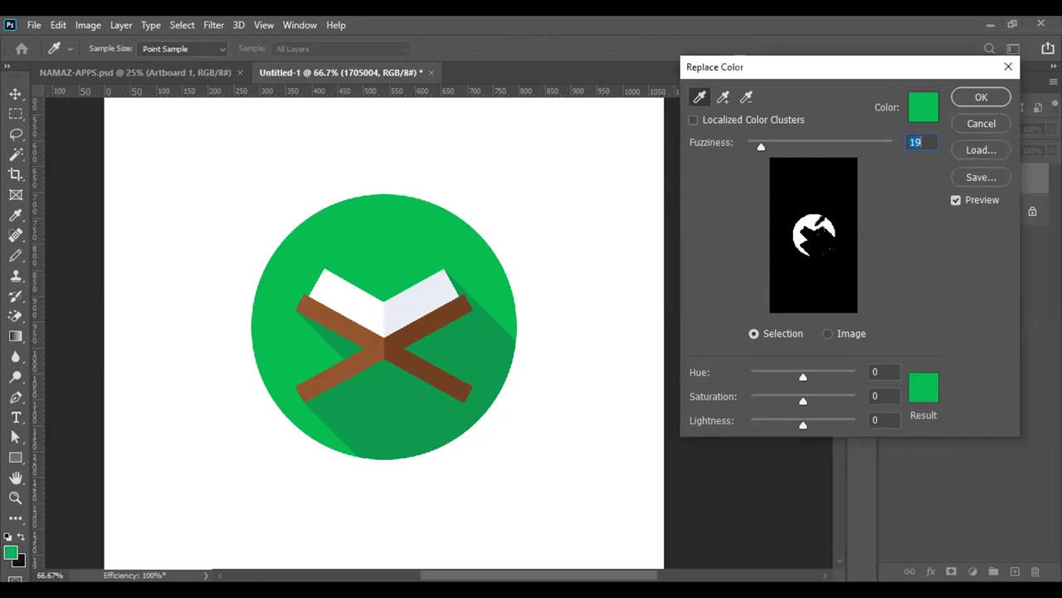
{"action": "left_click_drag", "start_coordinate": [761, 149], "coordinate": [923, 143]}
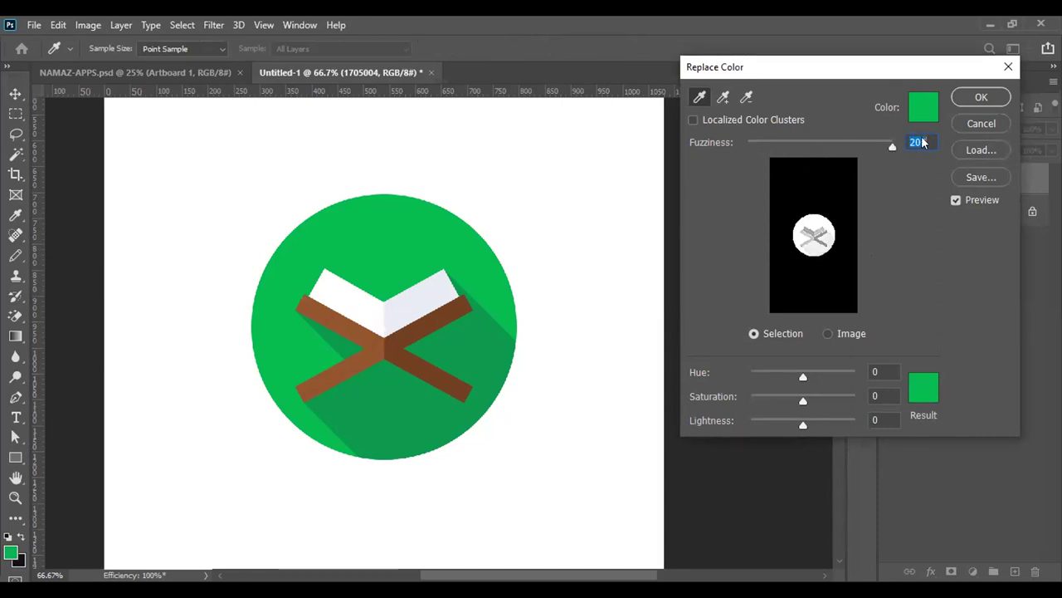
Step: Replace the sampled bright green with blue 1030f8, reduce the fuzziness to 31 and apply the adjustment
{"action": "left_click", "coordinate": [936, 390]}
{"action": "left_click_drag", "start_coordinate": [735, 430], "coordinate": [734, 373]}
{"action": "left_click", "coordinate": [702, 315]}
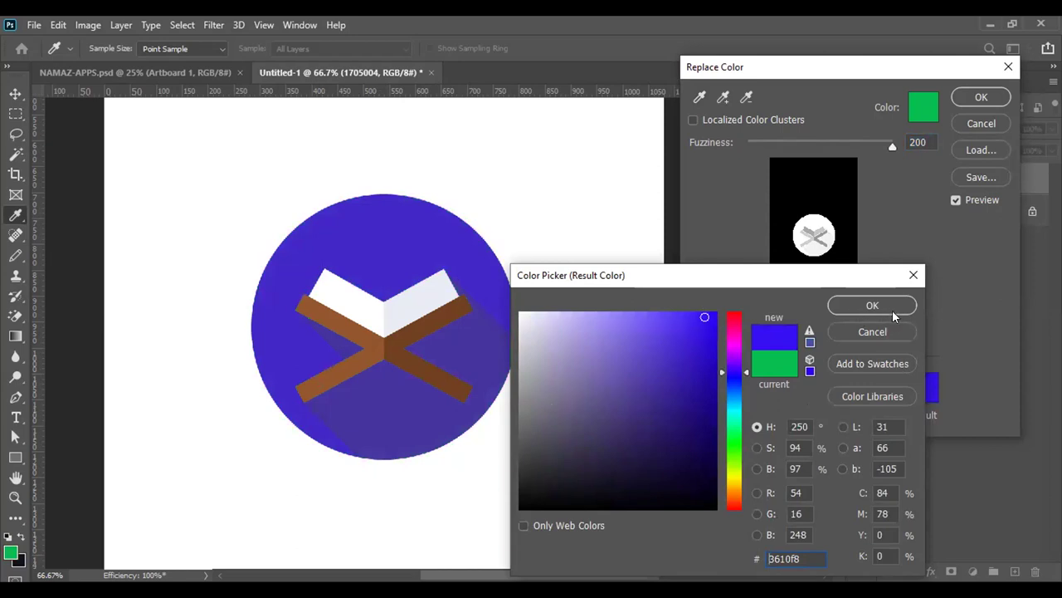
{"action": "left_click", "coordinate": [733, 384]}
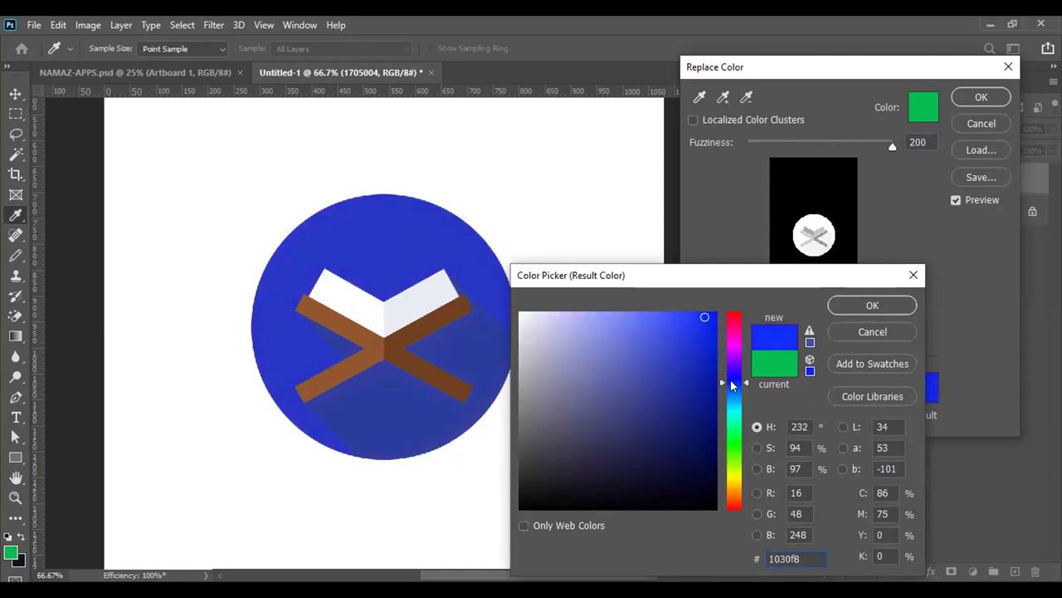
{"action": "left_click", "coordinate": [855, 305]}
{"action": "left_click_drag", "start_coordinate": [878, 146], "coordinate": [768, 152]}
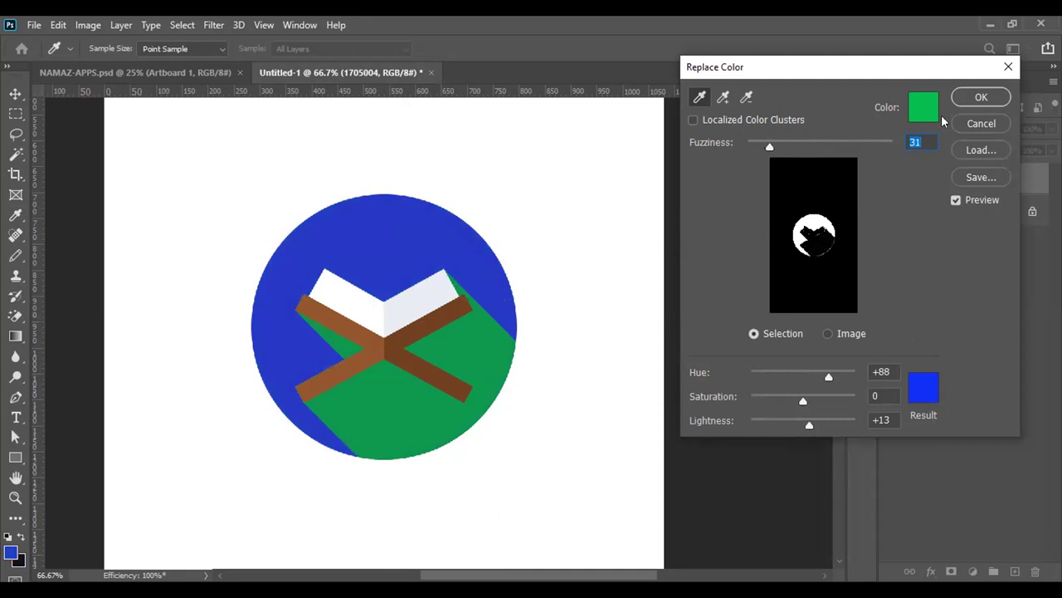
{"action": "left_click", "coordinate": [976, 97]}
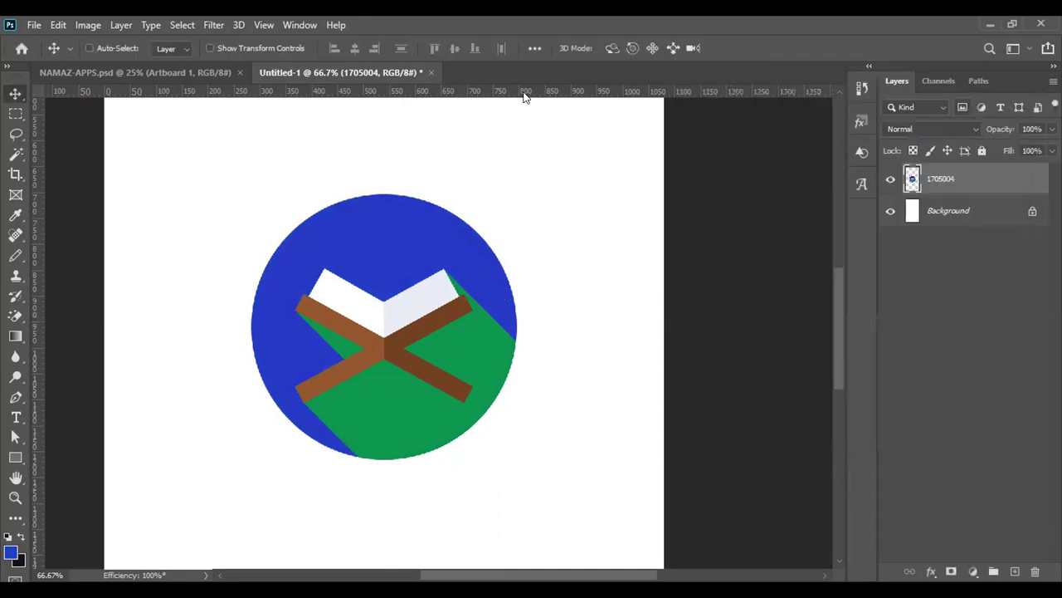
Step: Open Replace Color again and sample the darker green shadow area with fuzziness 44
{"action": "left_click", "coordinate": [88, 25]}
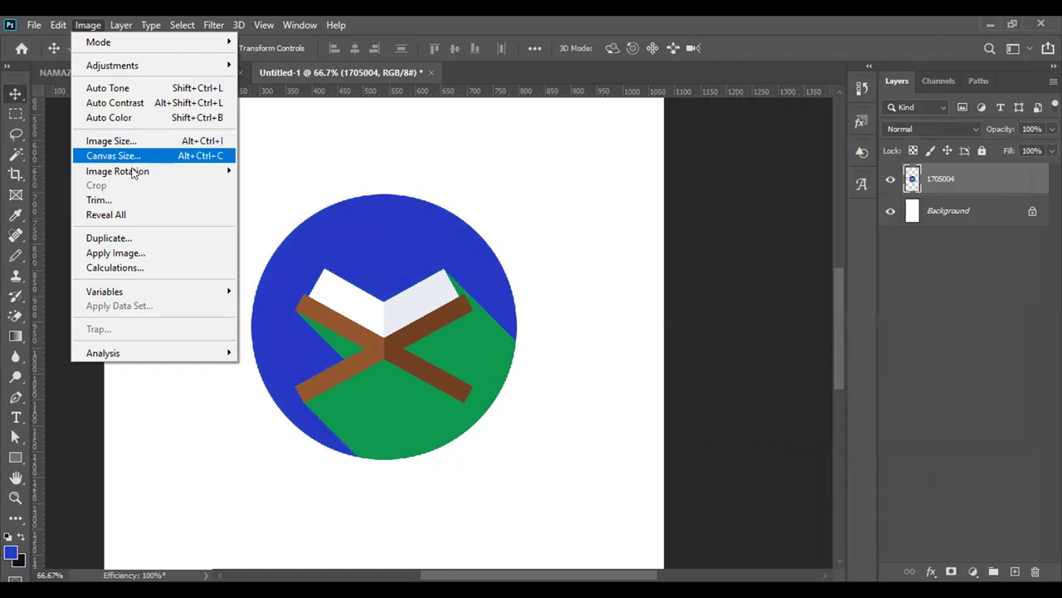
{"action": "mouse_move", "coordinate": [116, 65]}
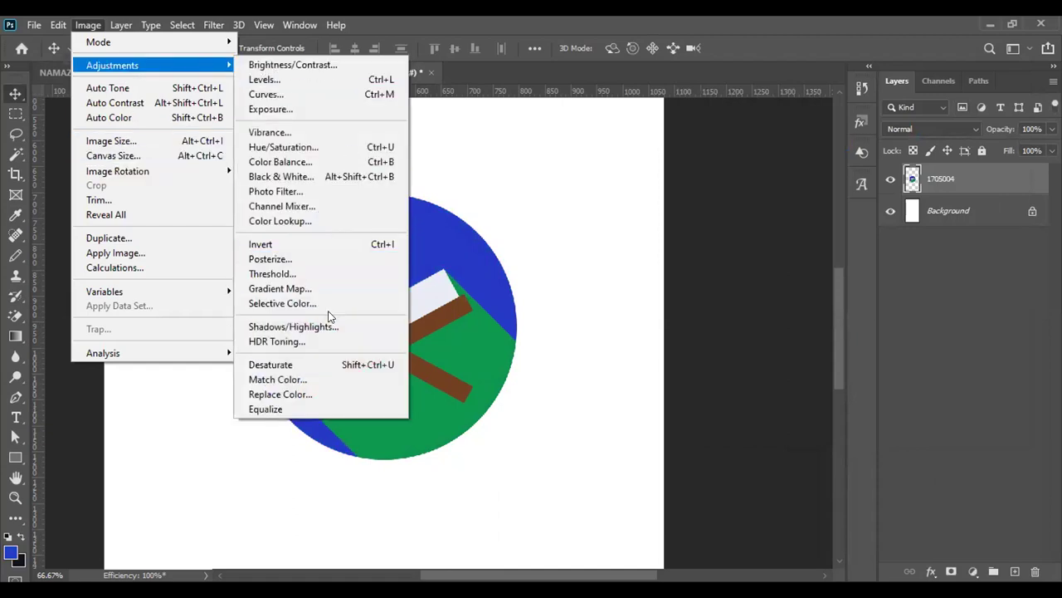
{"action": "left_click", "coordinate": [340, 393]}
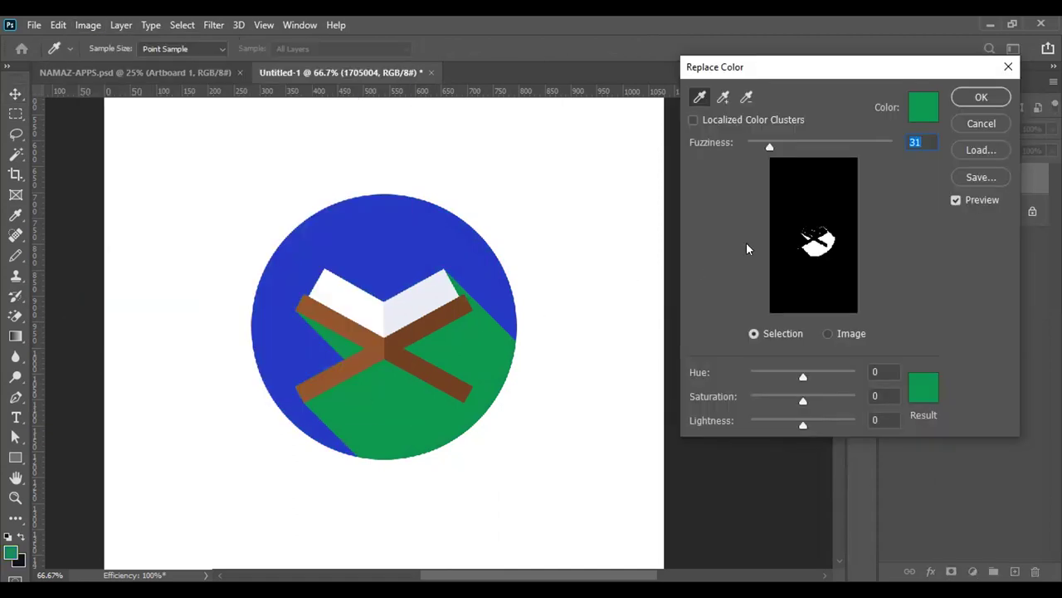
{"action": "mouse_move", "coordinate": [766, 145]}
{"action": "left_mouse_down"}
{"action": "mouse_move", "coordinate": [789, 146]}
{"action": "mouse_move", "coordinate": [778, 145]}
{"action": "left_mouse_up"}
Step: Replace the shadow's dark green with dark blue 1f1698 and apply the adjustment
{"action": "left_click", "coordinate": [929, 396]}
{"action": "left_click", "coordinate": [728, 374]}
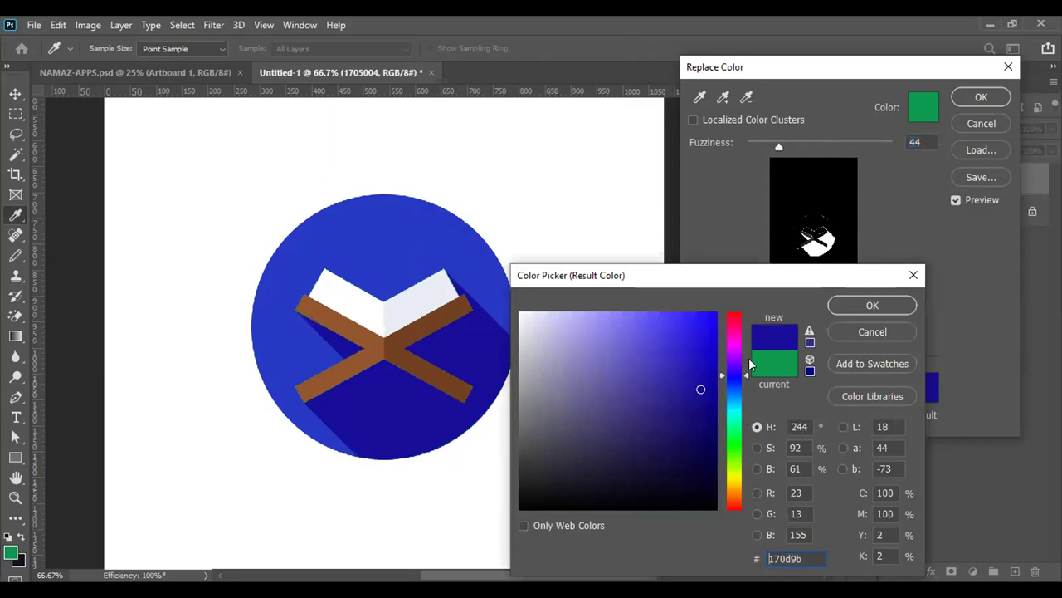
{"action": "left_click", "coordinate": [697, 404]}
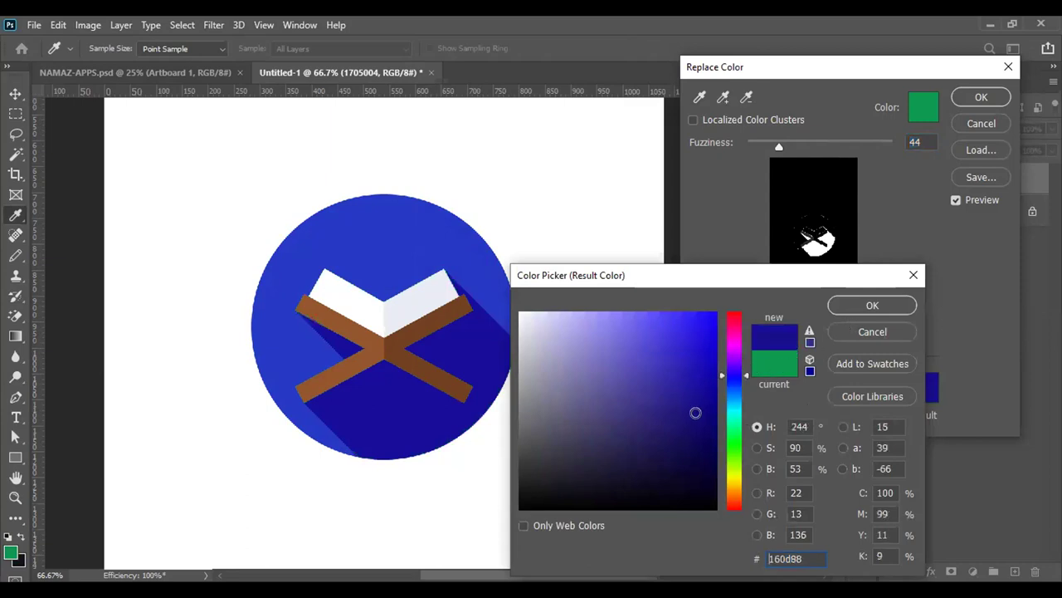
{"action": "left_click", "coordinate": [688, 391]}
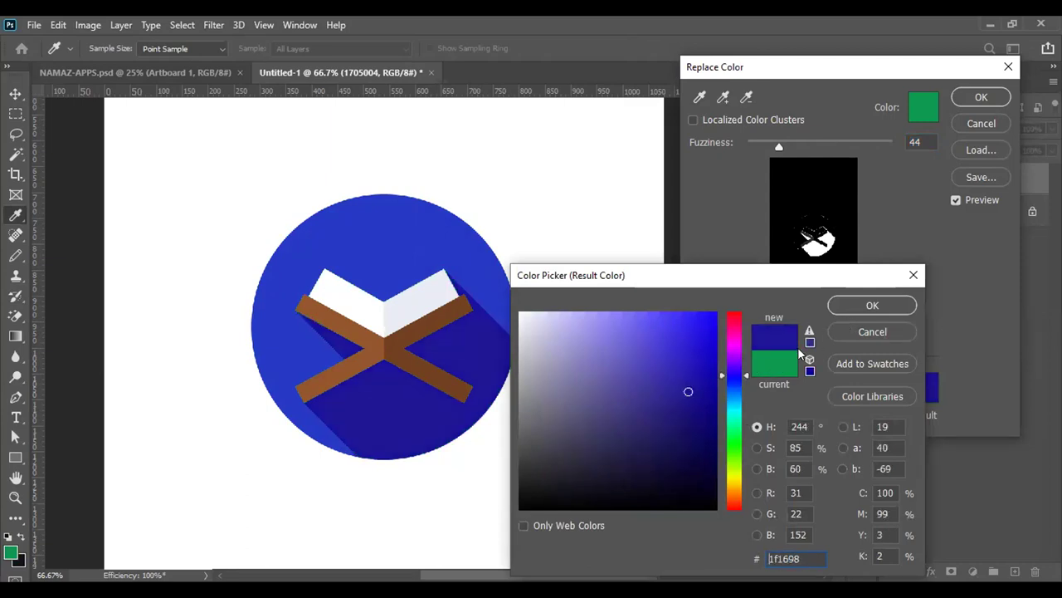
{"action": "left_click", "coordinate": [853, 306]}
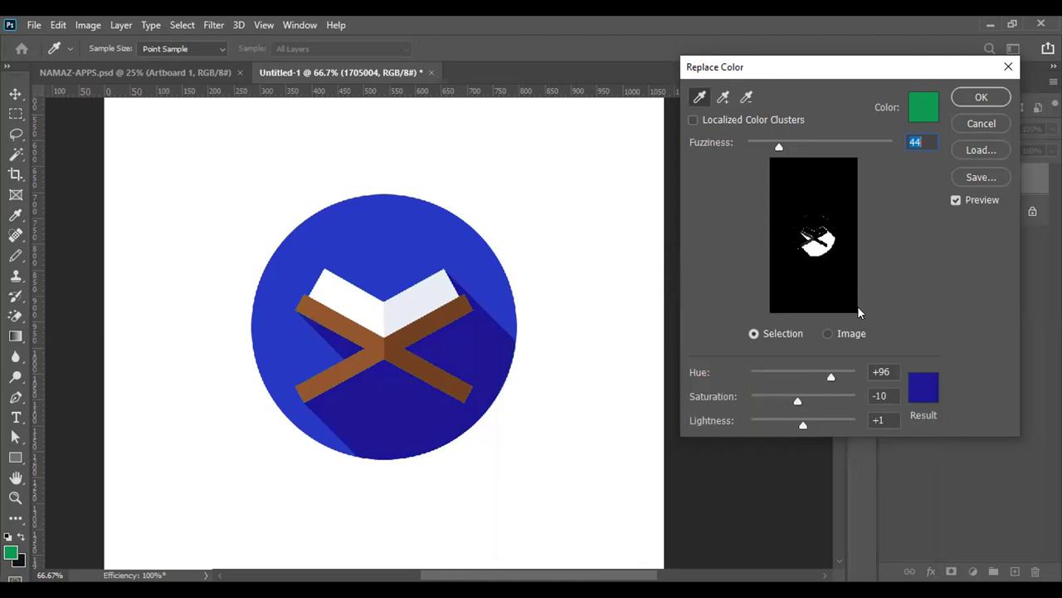
{"action": "left_click", "coordinate": [967, 98]}
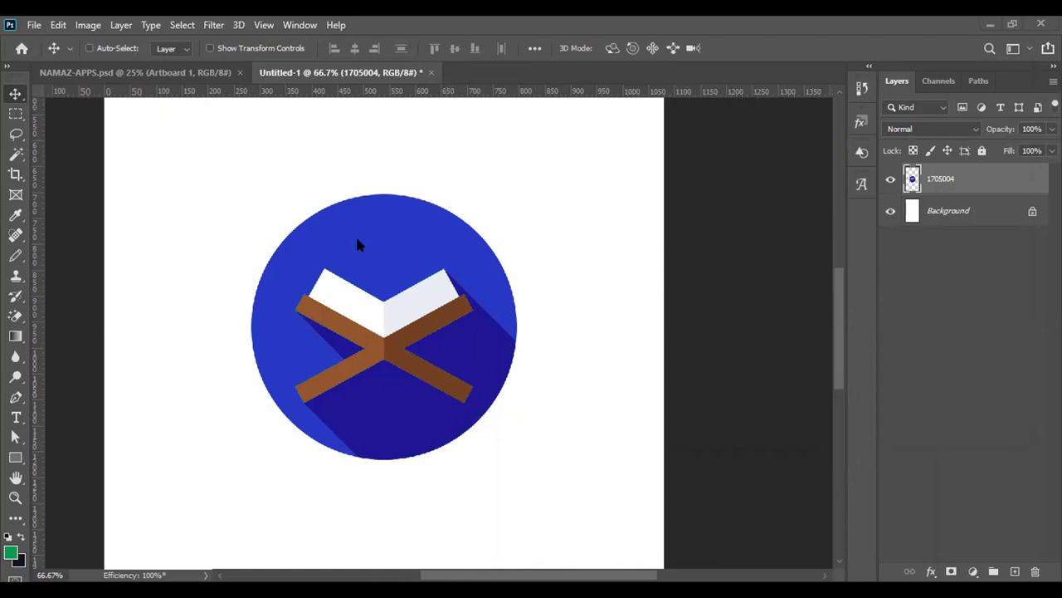
Step: Draw a green ellipse of about 257 by 249 px above and beside the blue icon
{"action": "left_click", "coordinate": [15, 456]}
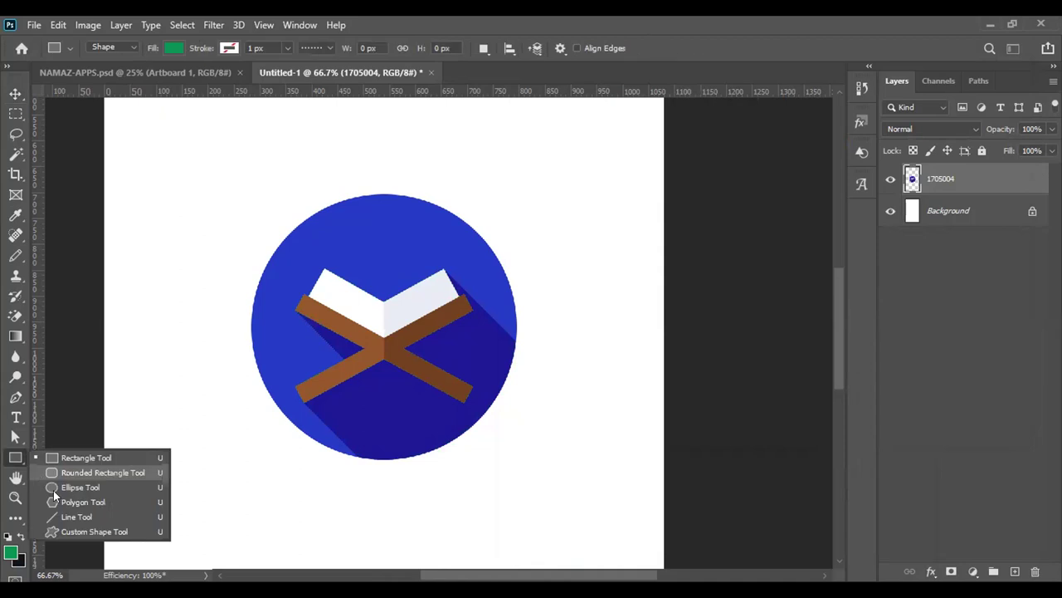
{"action": "right_click", "coordinate": [15, 457]}
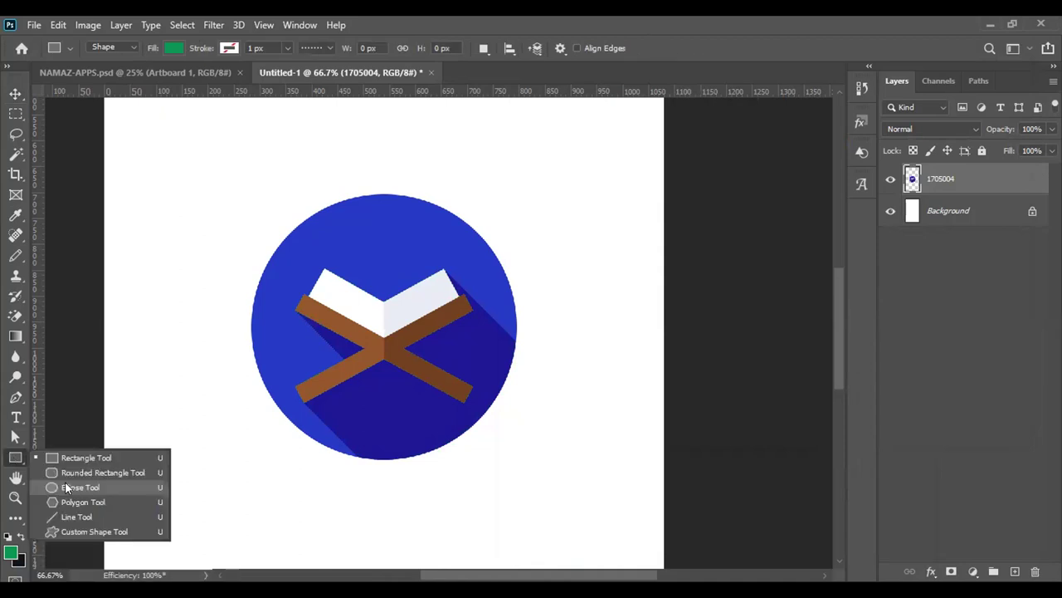
{"action": "left_click", "coordinate": [80, 487]}
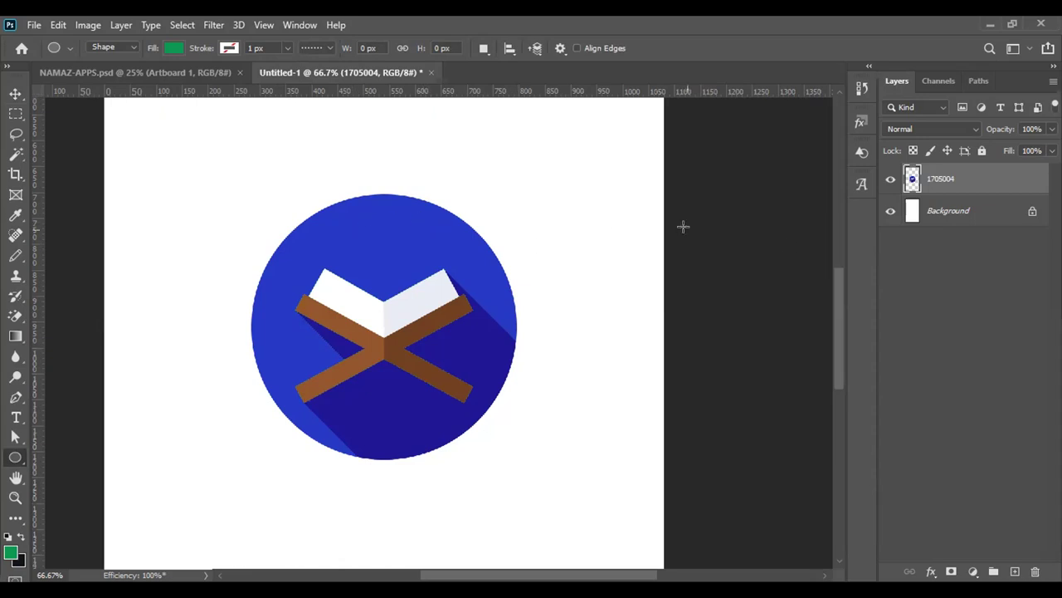
{"action": "left_click_drag", "start_coordinate": [136, 148], "coordinate": [265, 271]}
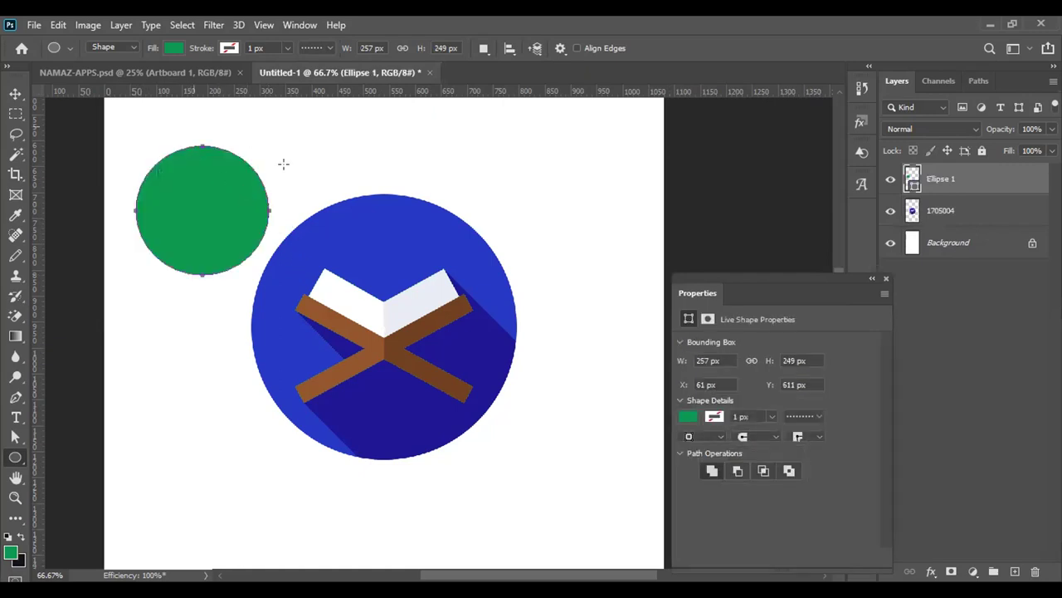
{"action": "left_click", "coordinate": [887, 277]}
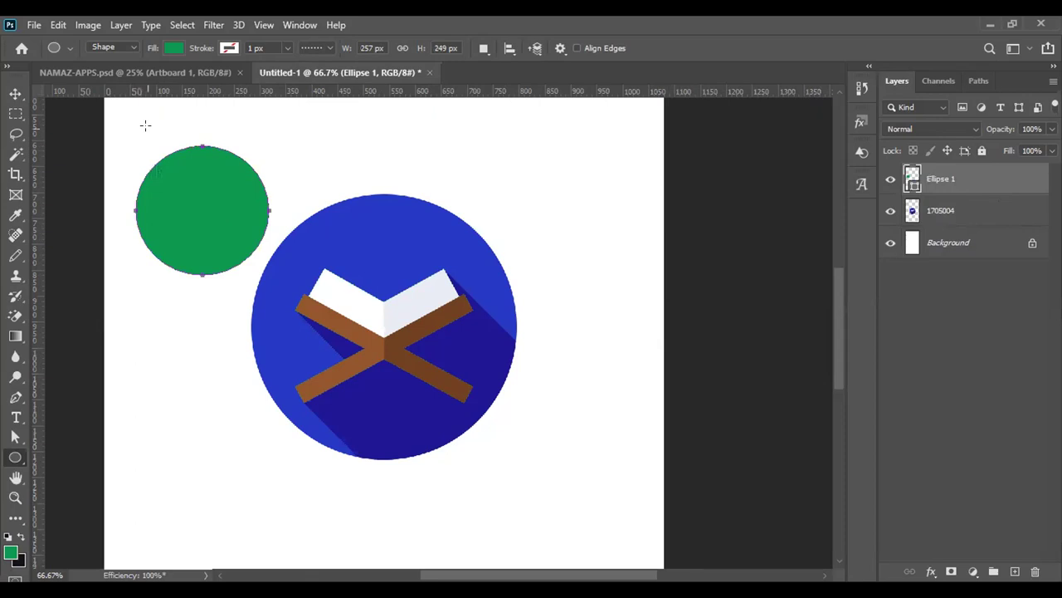
Step: Try to add a circle about 197 px wide to the green ellipse's shape and move the combined shape
{"action": "key", "text": "shift"}
{"action": "left_click_drag", "start_coordinate": [152, 121], "coordinate": [282, 220]}
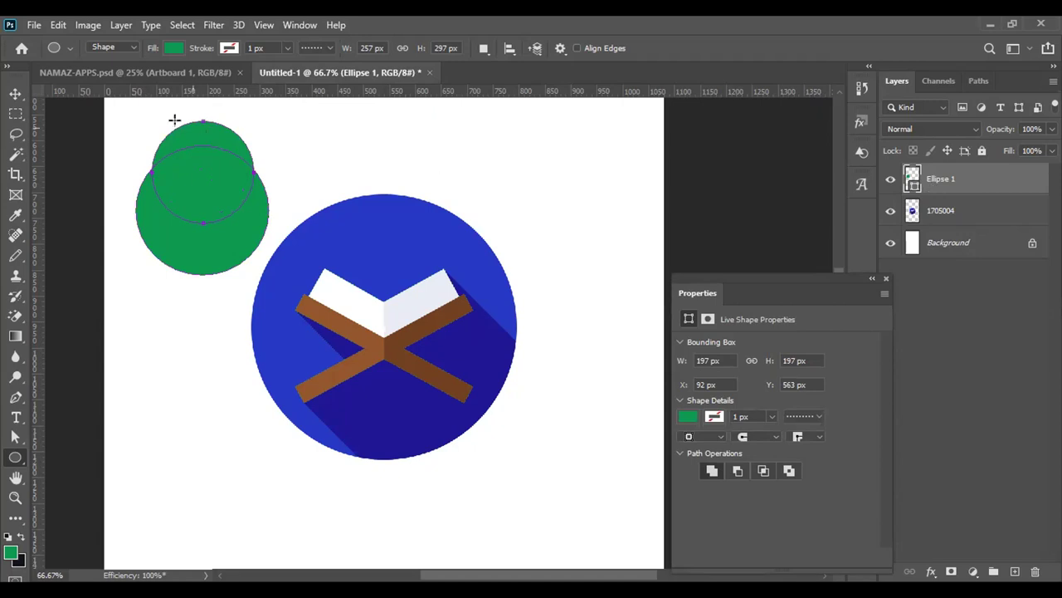
{"action": "left_click", "coordinate": [15, 93]}
{"action": "left_click_drag", "start_coordinate": [202, 182], "coordinate": [161, 199]}
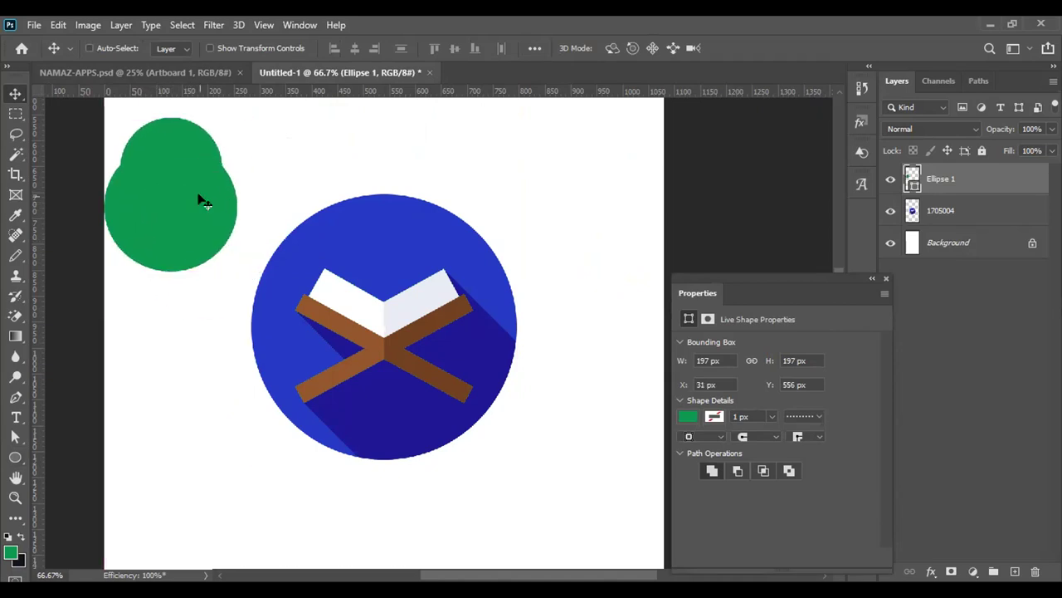
Step: Undo the move of the combined shape and the added circle
{"action": "key", "text": "shift+Right"}
{"action": "key", "text": "shift+Right"}
{"action": "key", "text": "shift+Right"}
{"action": "key", "text": "shift+Down"}
{"action": "key", "text": "shift+Down"}
{"action": "key", "text": "shift+Down"}
{"action": "key", "text": "shift+Down"}
{"action": "key", "text": "shift+Down"}
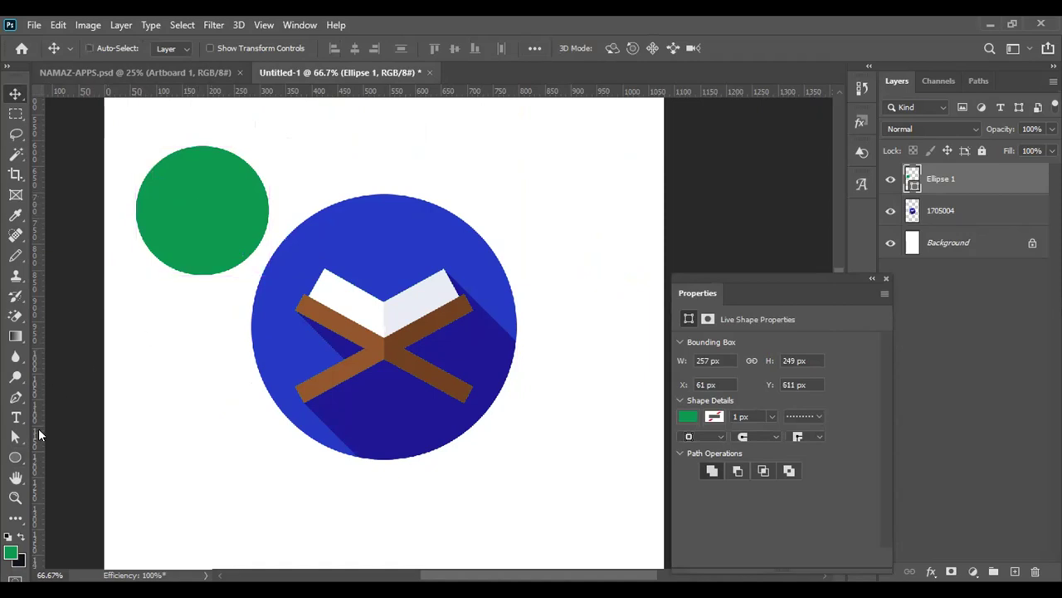
Step: Draw a separate green circle about 218 px wide and move it over the upper part of the blue icon
{"action": "left_click", "coordinate": [15, 456]}
{"action": "left_click_drag", "start_coordinate": [152, 121], "coordinate": [206, 177]}
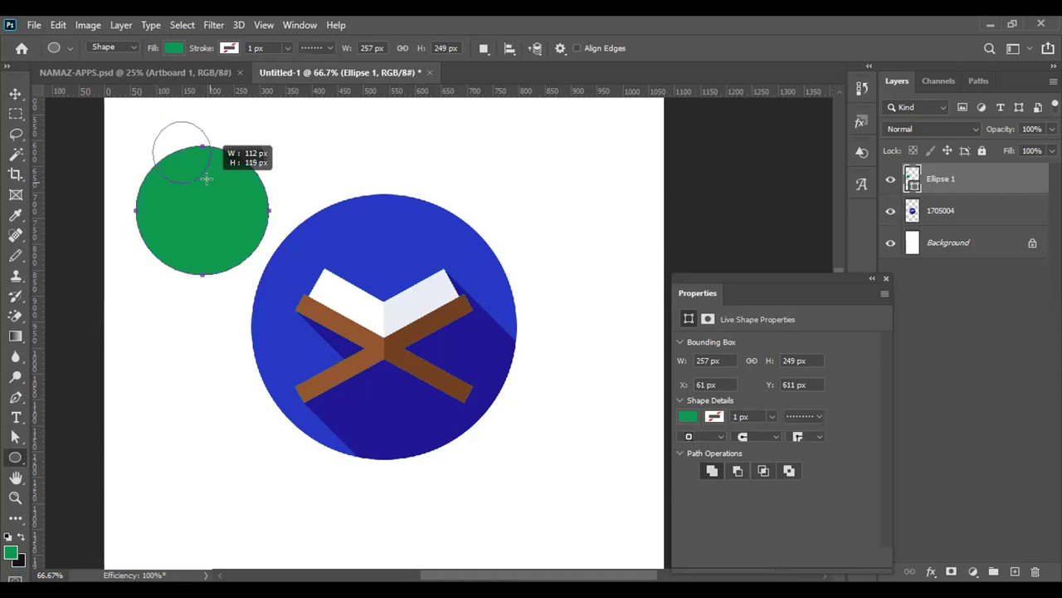
{"action": "left_click_drag", "start_coordinate": [206, 178], "coordinate": [264, 238]}
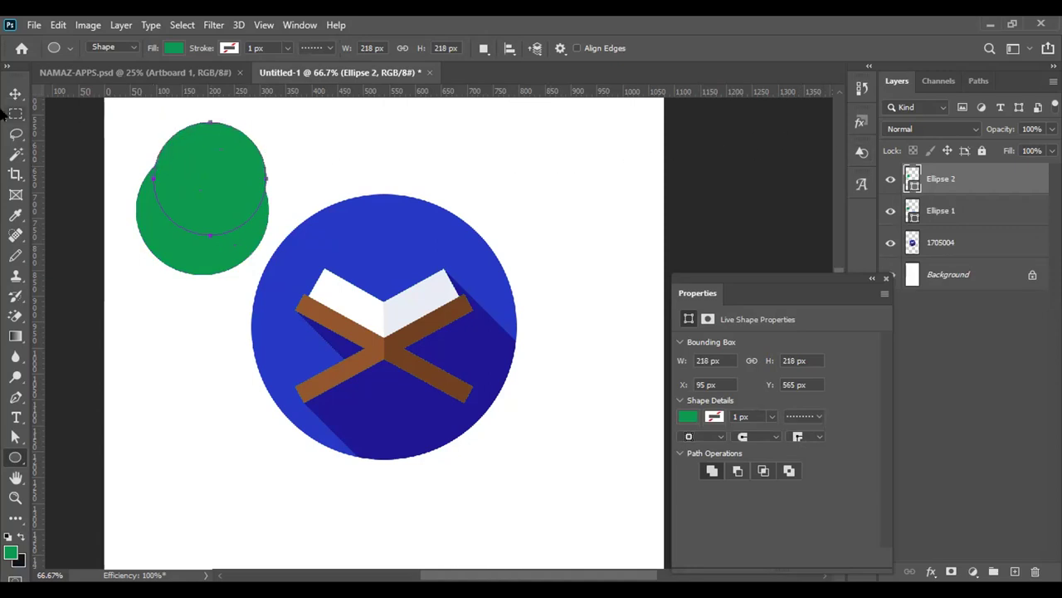
{"action": "left_click", "coordinate": [15, 93]}
{"action": "left_click_drag", "start_coordinate": [221, 174], "coordinate": [482, 199]}
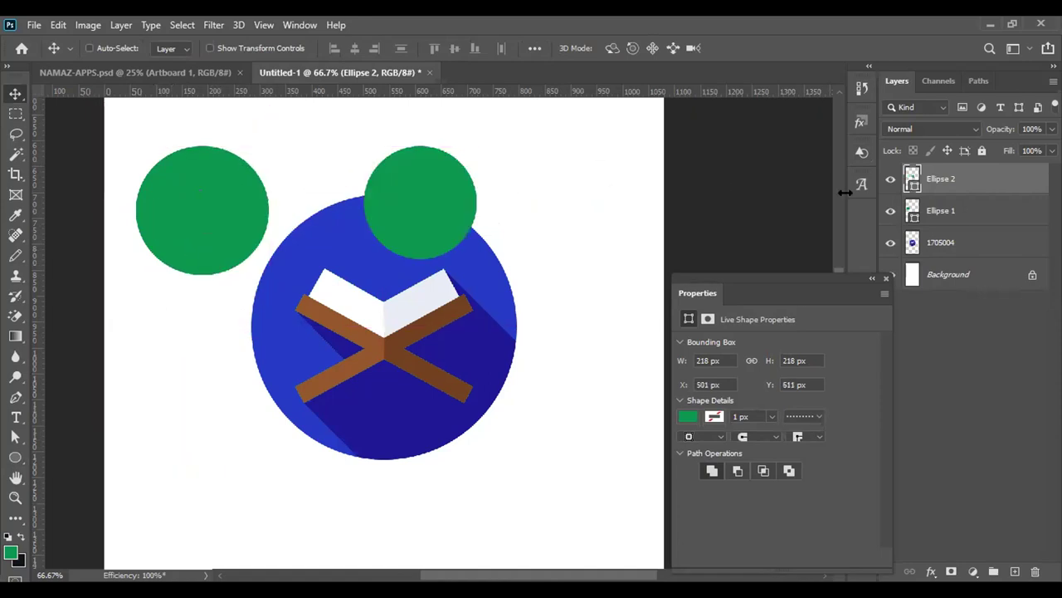
Step: Undo the circle's move and remove both green ellipses
{"action": "key", "text": "ctrl+z"}
{"action": "key", "text": "ctrl+z"}
{"action": "key", "text": "ctrl+z"}
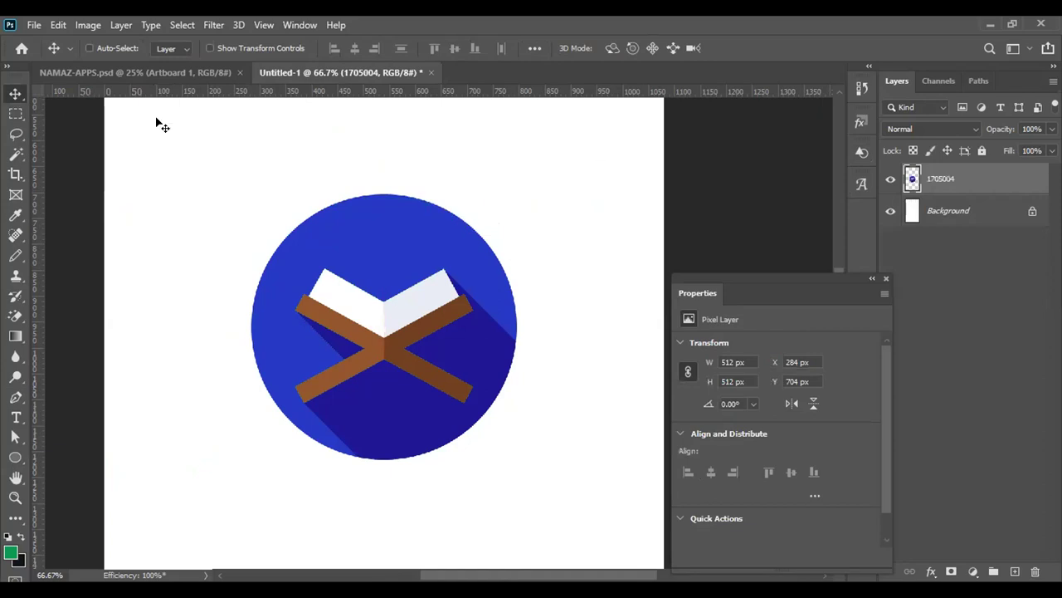
Step: Draw a green circle about 508 px wide over the blue icon and centre it horizontally on the Background
{"action": "left_click", "coordinate": [15, 456]}
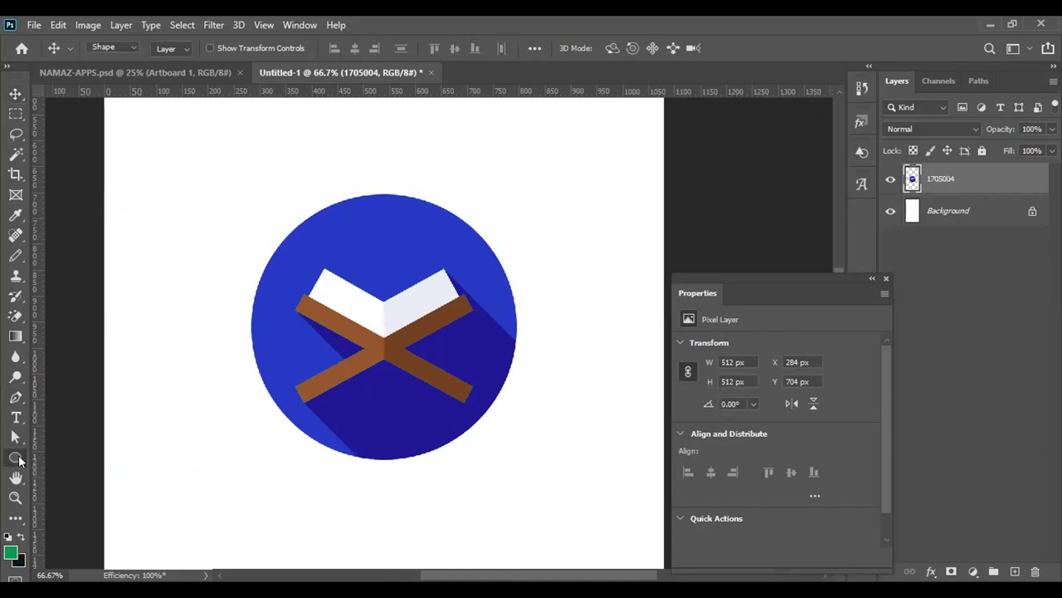
{"action": "right_click", "coordinate": [15, 458]}
{"action": "left_click", "coordinate": [66, 480]}
{"action": "left_click_drag", "start_coordinate": [255, 181], "coordinate": [331, 349]}
{"action": "key", "text": "v"}
{"action": "left_click_drag", "start_coordinate": [245, 178], "coordinate": [403, 336]}
{"action": "left_click", "coordinate": [948, 244], "text": "ctrl"}
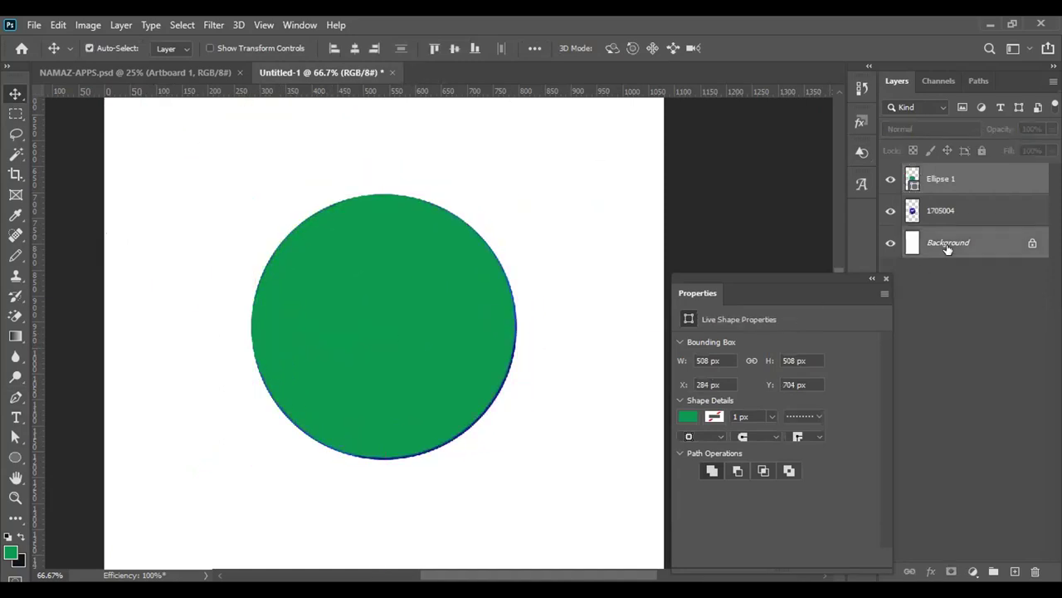
{"action": "left_click", "coordinate": [354, 48]}
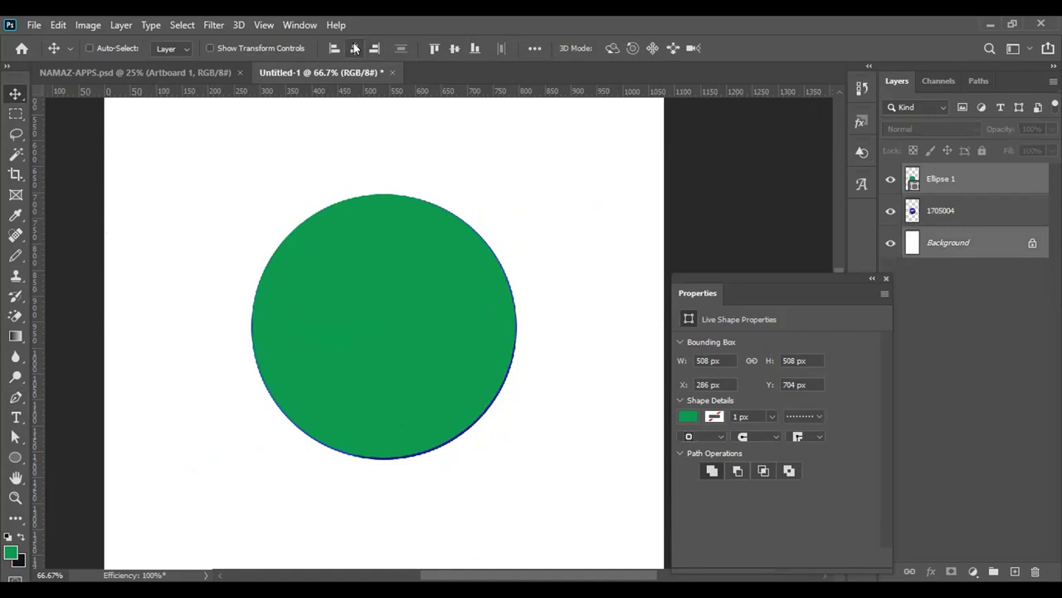
Step: Place layer 1705004 above Ellipse 1 and scale the icon down to about 443 px around its centre
{"action": "left_click", "coordinate": [954, 220]}
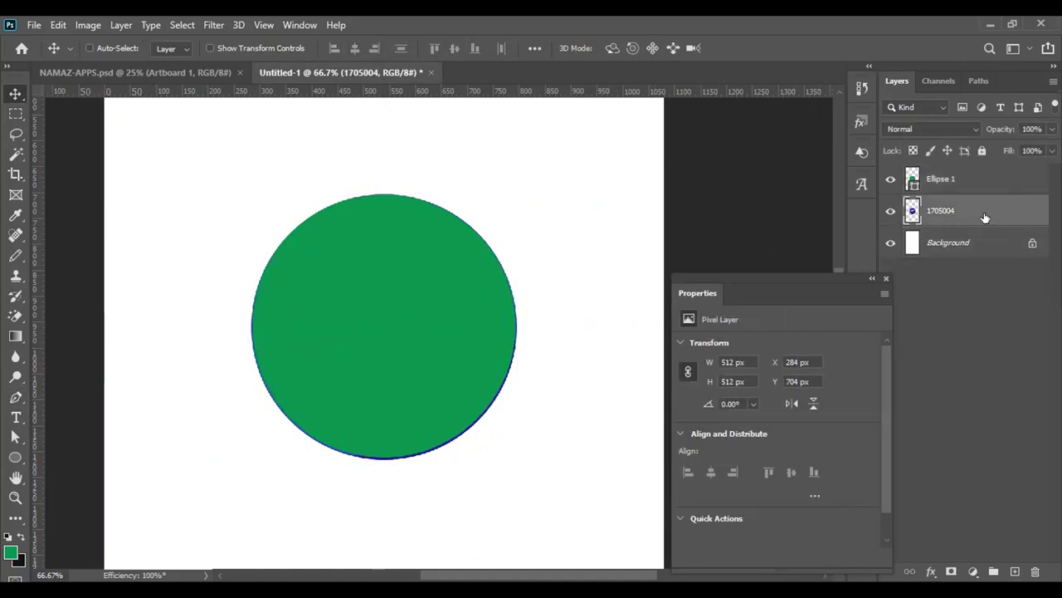
{"action": "left_click_drag", "start_coordinate": [985, 218], "coordinate": [977, 176]}
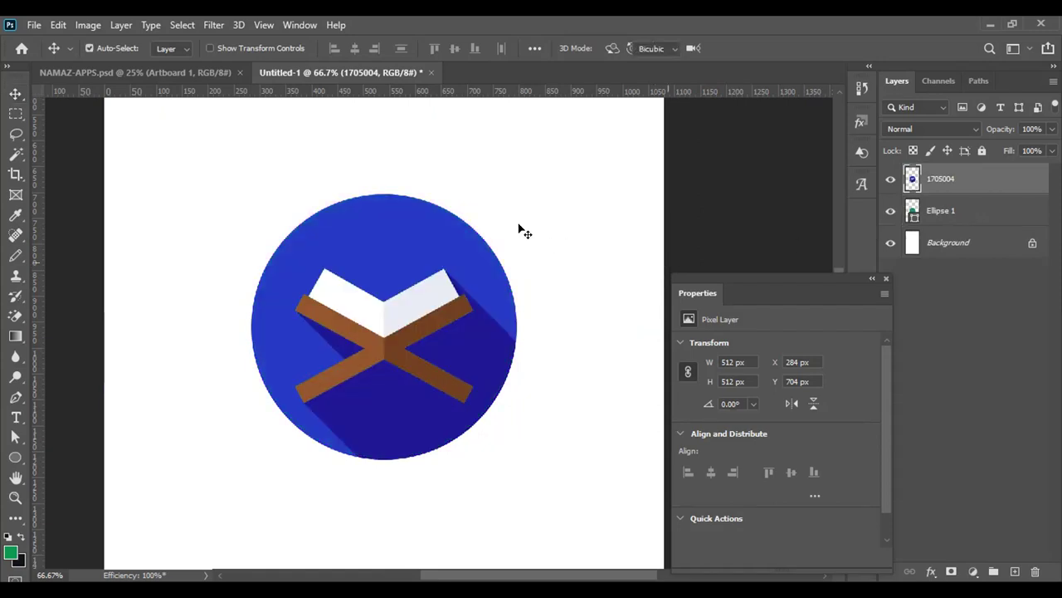
{"action": "key", "text": "ctrl+t"}
{"action": "left_click_drag", "start_coordinate": [512, 204], "coordinate": [498, 212]}
{"action": "left_click", "coordinate": [769, 48]}
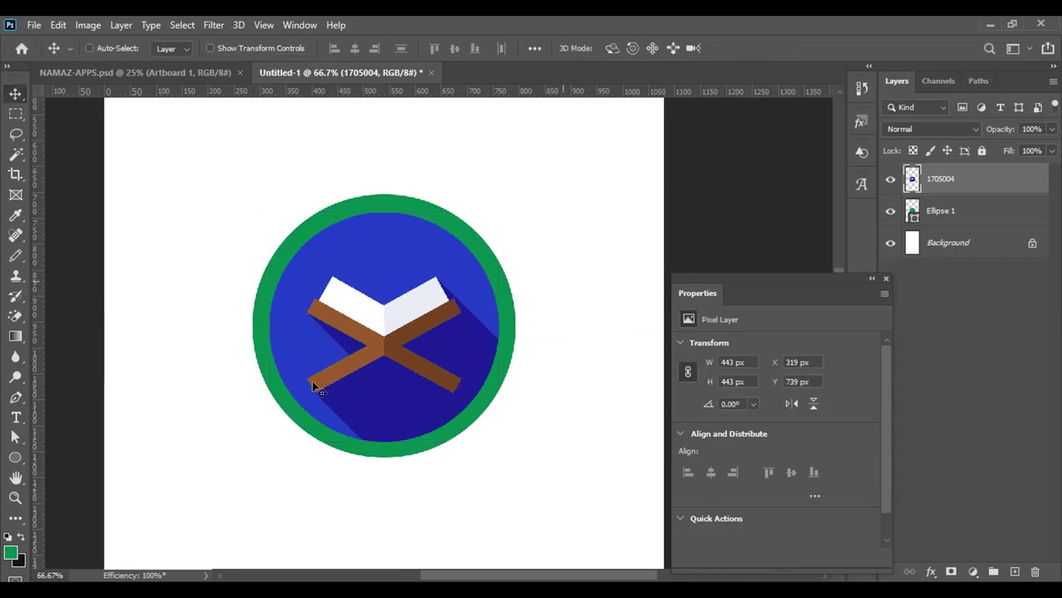
Step: Nudge the icon 2 px up and 1 px left inside the green circle
{"action": "key", "text": "Up"}
{"action": "key", "text": "Left"}
{"action": "key", "text": "Up"}
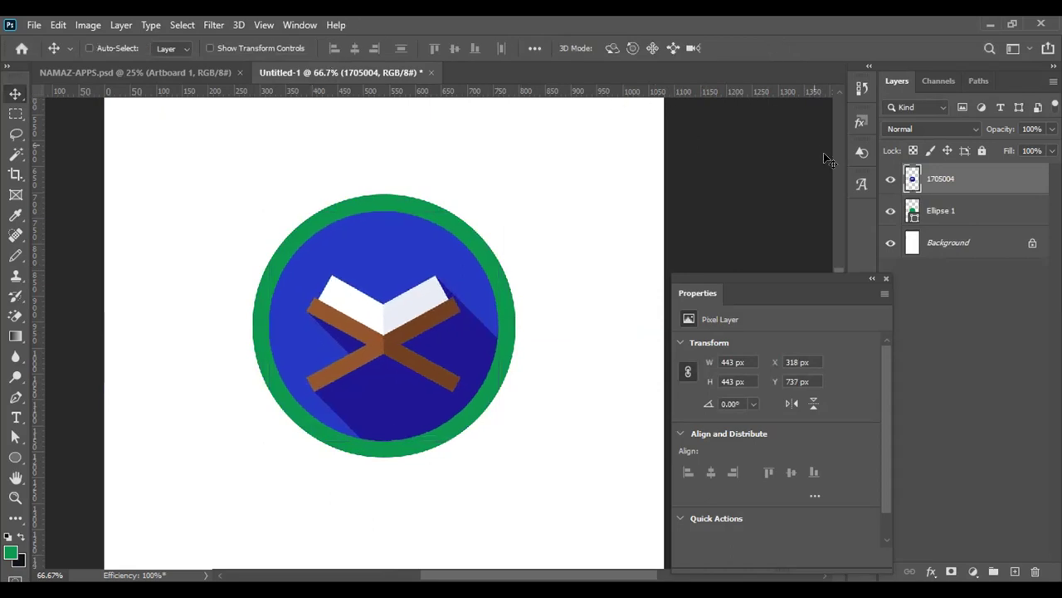
Step: Hide layer 1705004 and open the layer style settings for Ellipse 1
{"action": "left_click", "coordinate": [886, 180]}
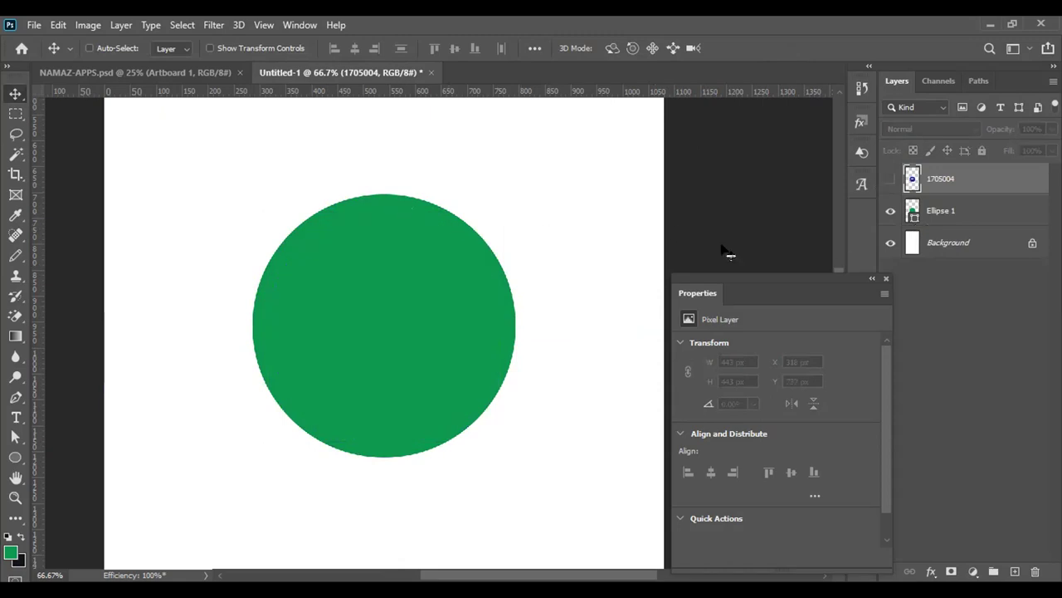
{"action": "right_click", "coordinate": [954, 211]}
{"action": "left_click", "coordinate": [537, 213]}
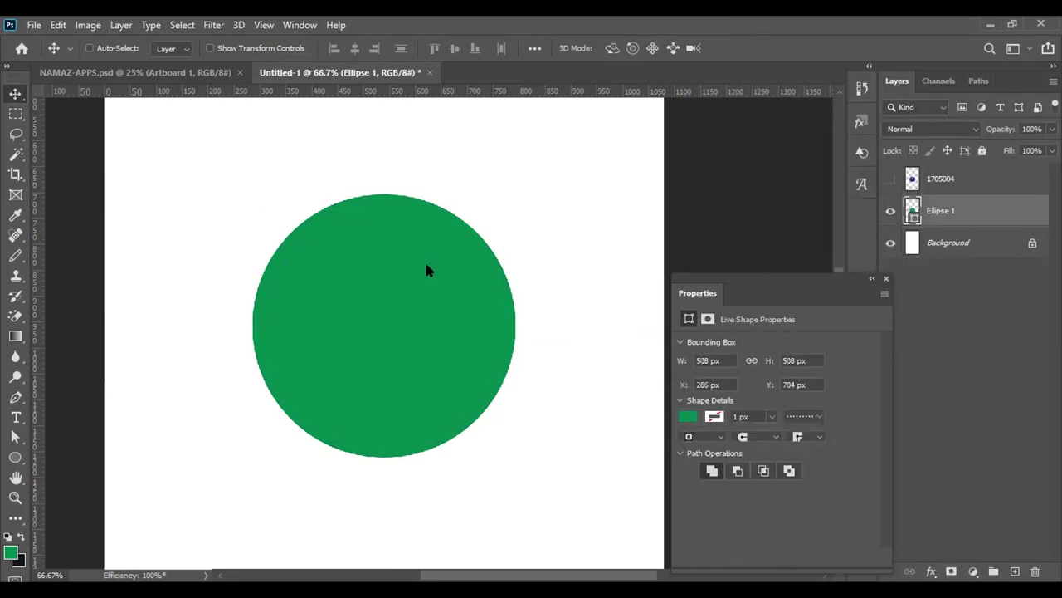
{"action": "key", "text": "h"}
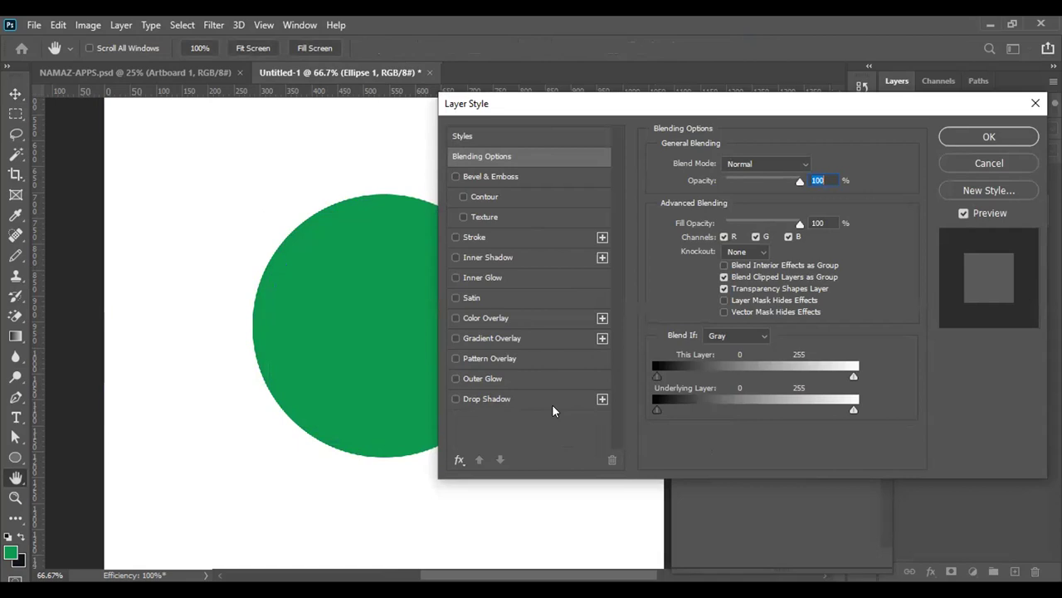
Step: Try a Gradient Overlay with extra instances on the green circle
{"action": "left_click", "coordinate": [602, 339]}
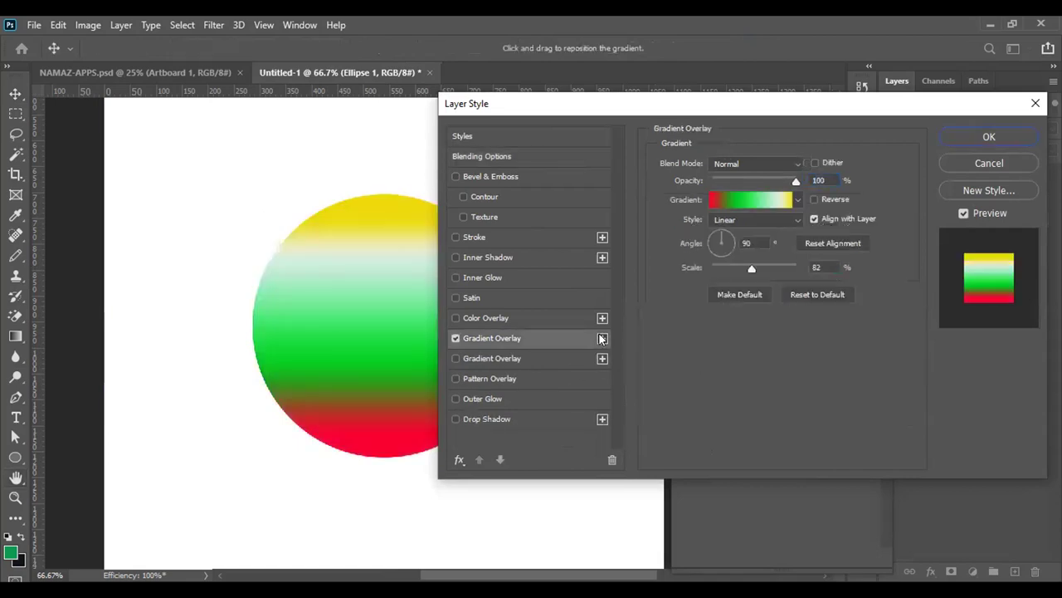
{"action": "left_click", "coordinate": [603, 339]}
{"action": "left_click", "coordinate": [454, 358]}
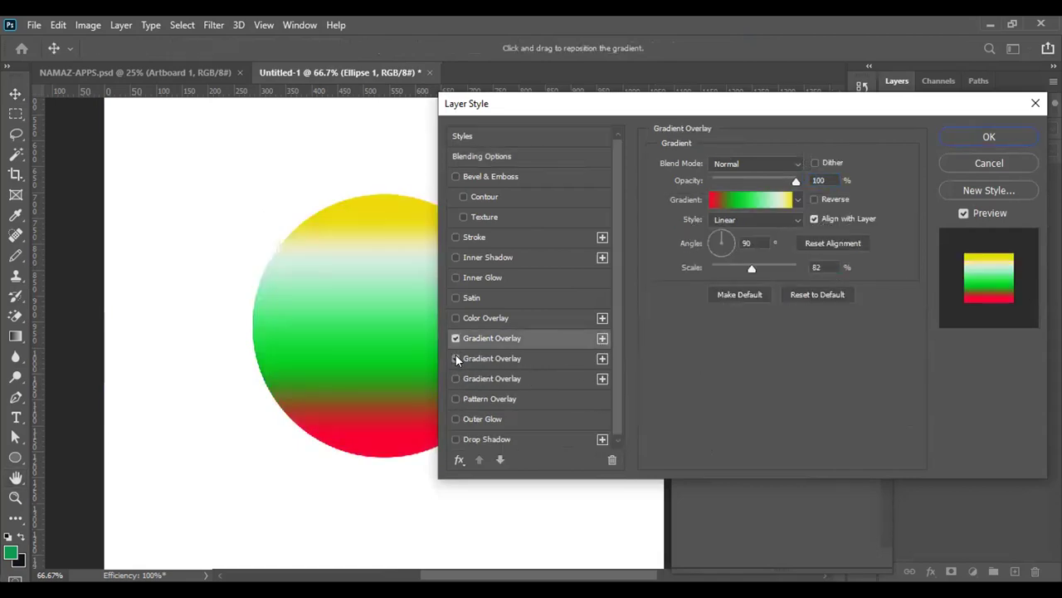
Step: Turn off the Gradient Overlay and delete its extra instances from the effects list
{"action": "left_click", "coordinate": [455, 338]}
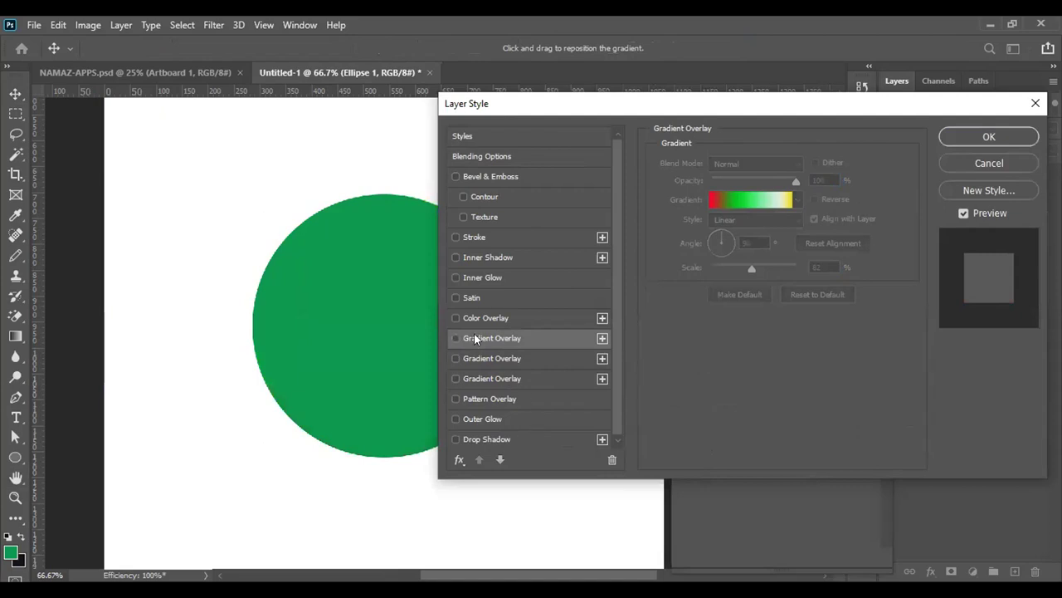
{"action": "left_click", "coordinate": [558, 358]}
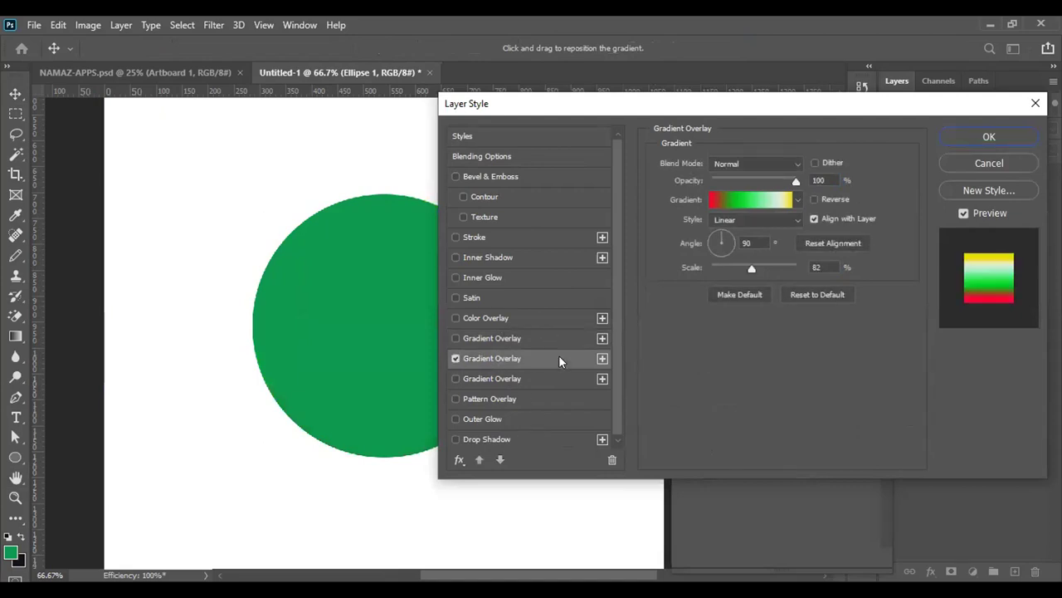
{"action": "left_click", "coordinate": [610, 459]}
{"action": "left_click", "coordinate": [526, 353]}
{"action": "left_click", "coordinate": [611, 459]}
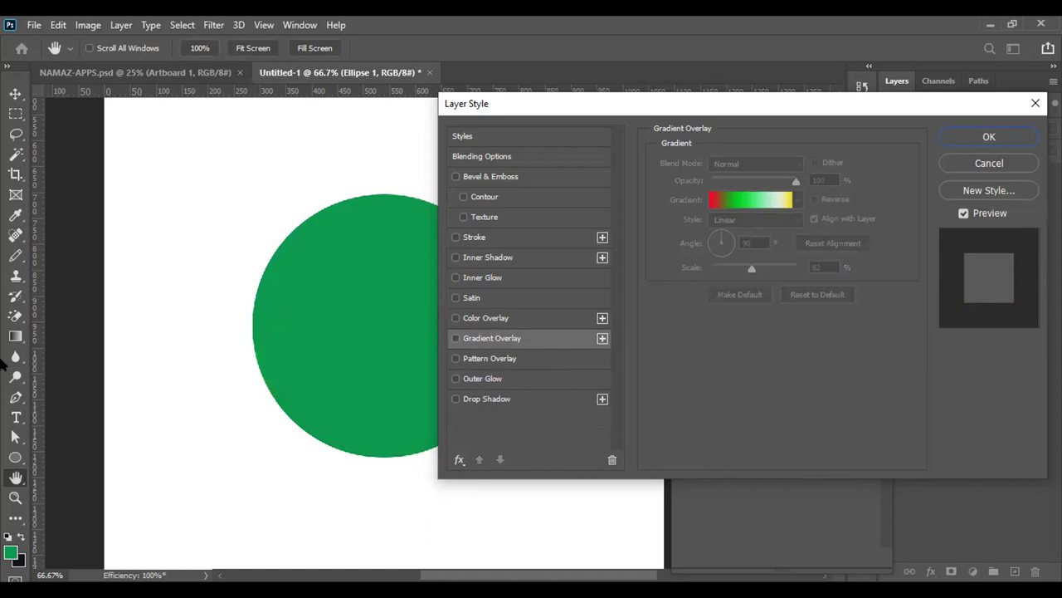
Step: Try Bevel & Emboss on the green circle and turn it back off
{"action": "left_click", "coordinate": [455, 461]}
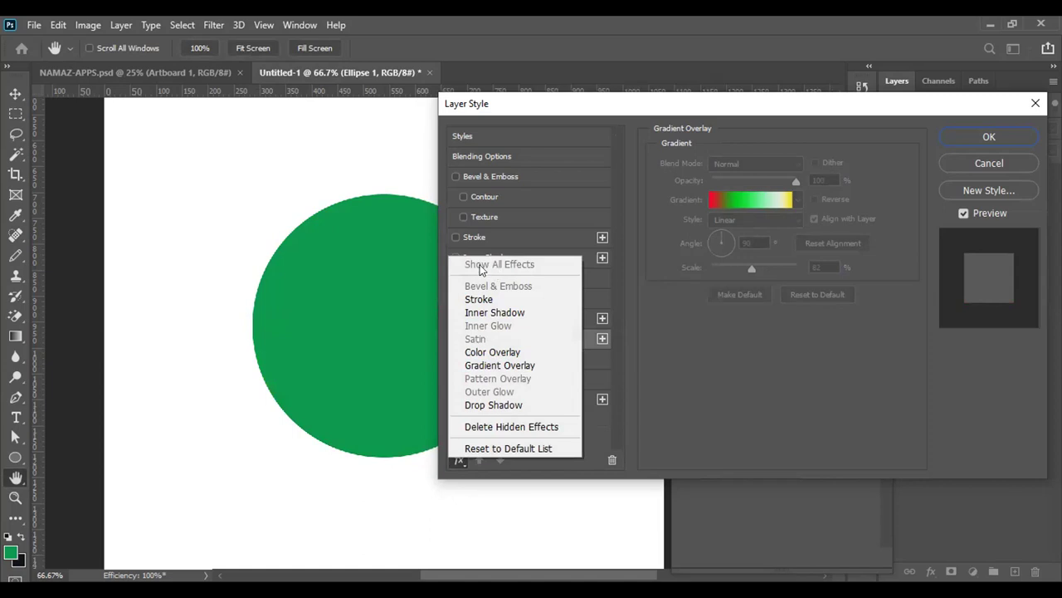
{"action": "left_click", "coordinate": [457, 137]}
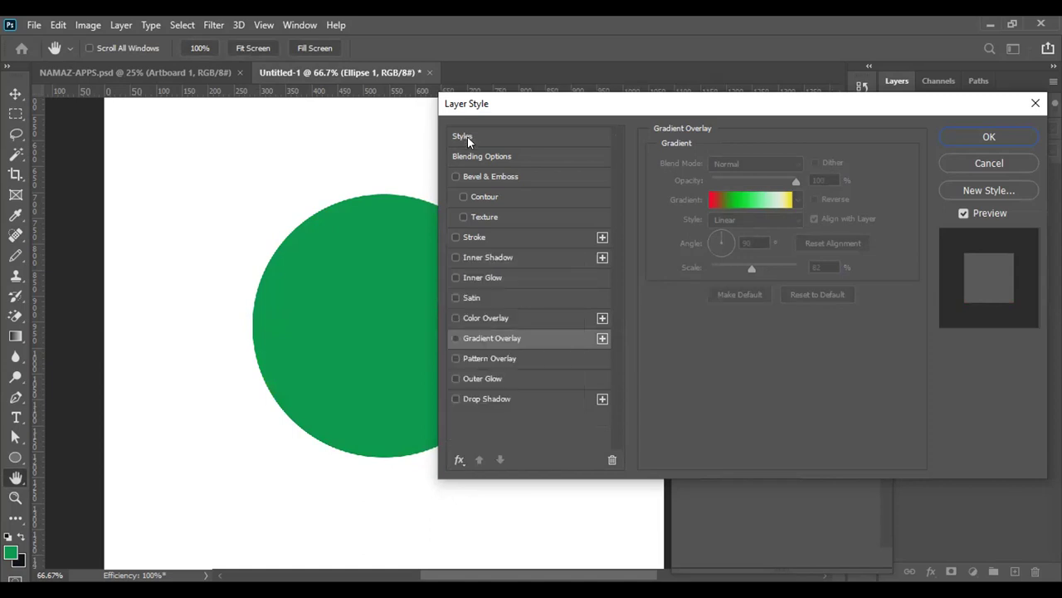
{"action": "left_click", "coordinate": [455, 137]}
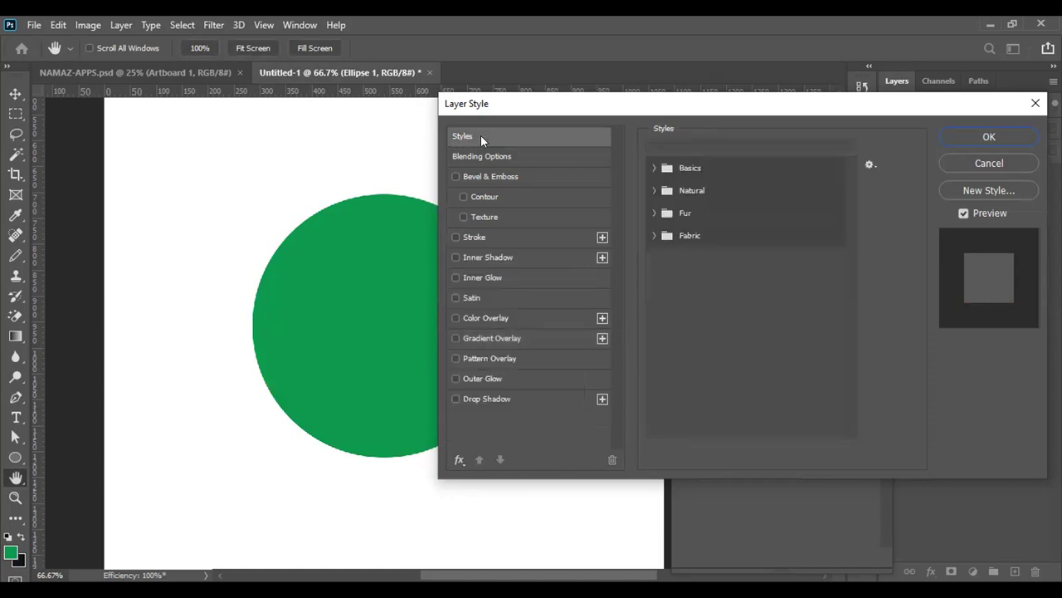
{"action": "left_click", "coordinate": [506, 176]}
{"action": "left_click", "coordinate": [514, 154]}
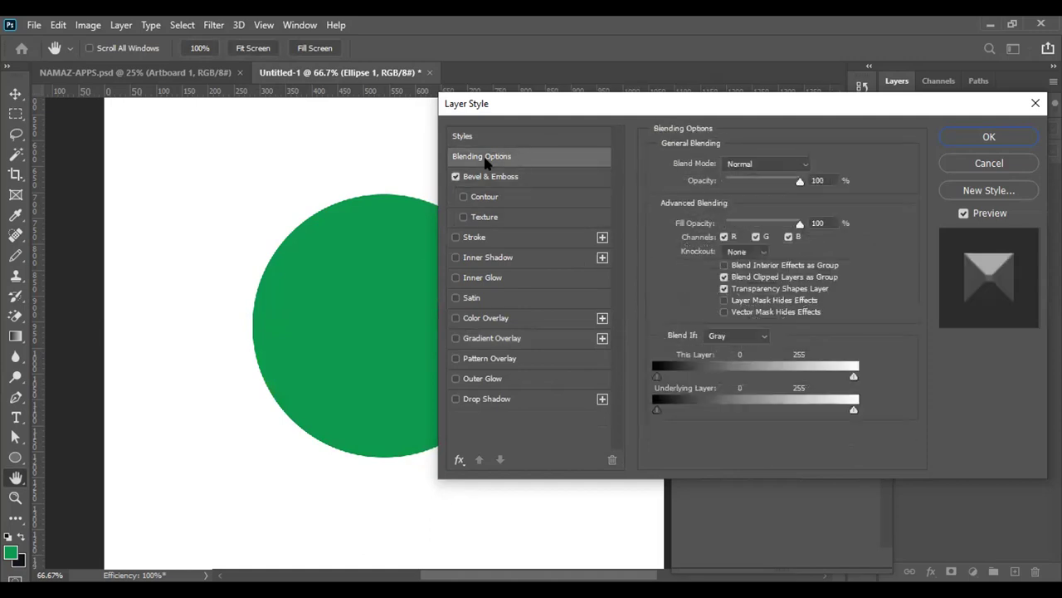
{"action": "left_click", "coordinate": [455, 176]}
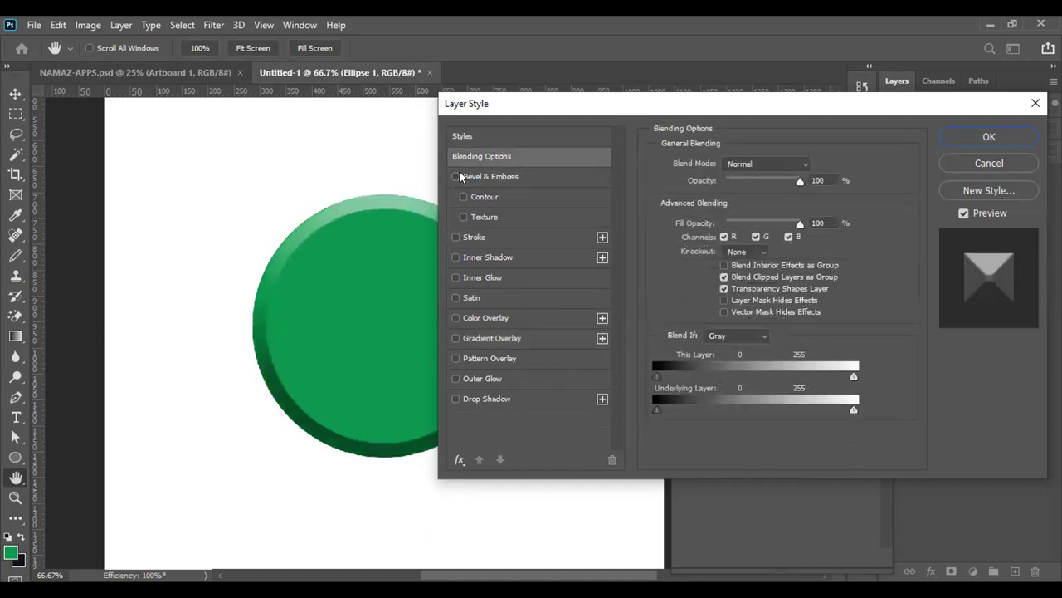
Step: Apply the beige woven preset from the Fabric styles to the Ellipse 1 circle
{"action": "left_click", "coordinate": [486, 135]}
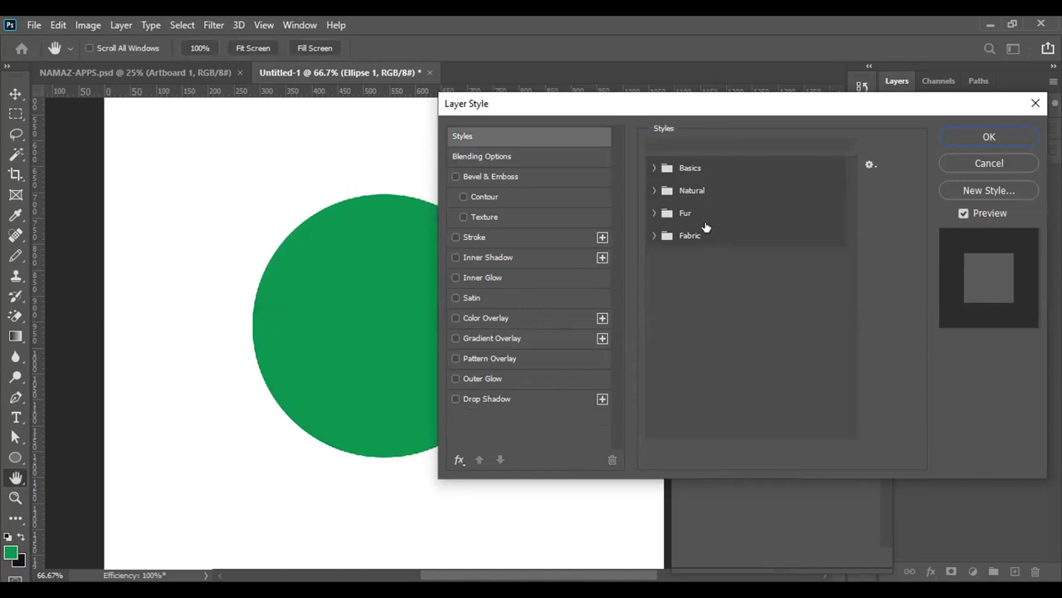
{"action": "left_click", "coordinate": [655, 235]}
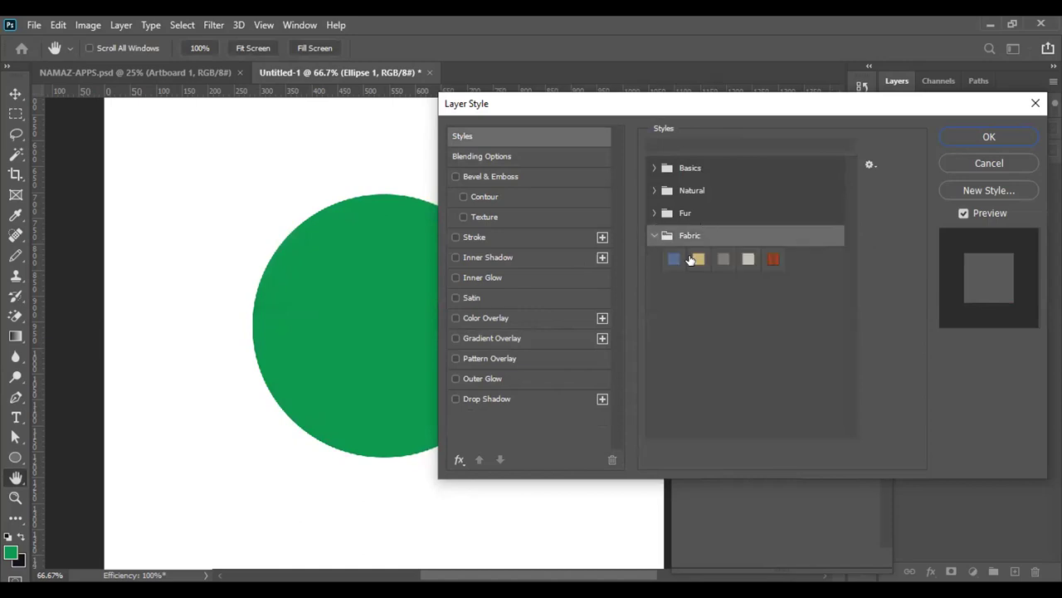
{"action": "left_click", "coordinate": [691, 258]}
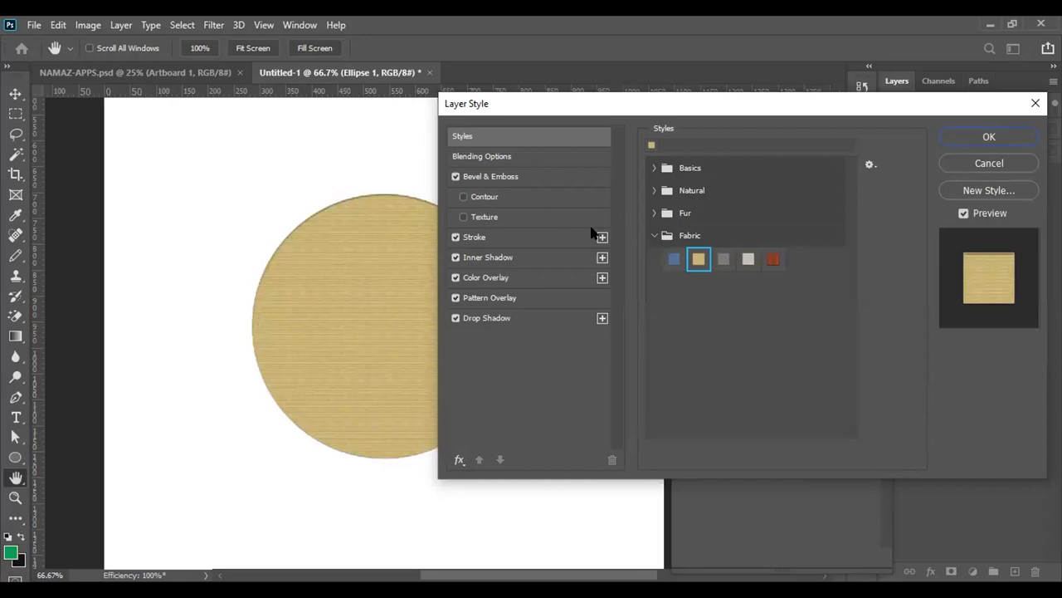
Step: Try the light grey preset from the Fur styles on the circle and collapse the Fur and Fabric style groups
{"action": "left_click", "coordinate": [662, 213]}
{"action": "left_click", "coordinate": [655, 213]}
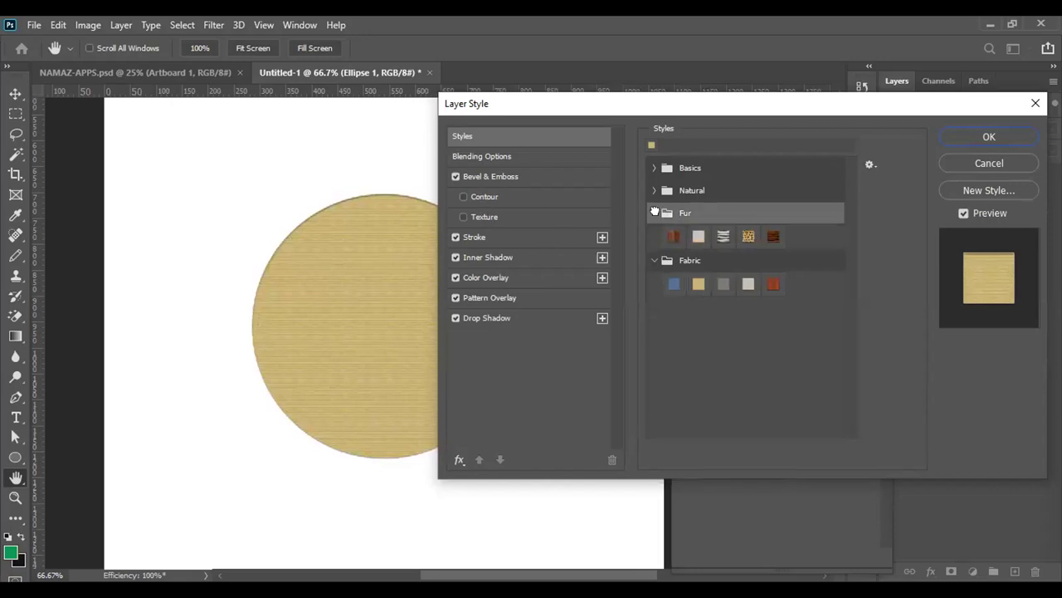
{"action": "left_click", "coordinate": [697, 238]}
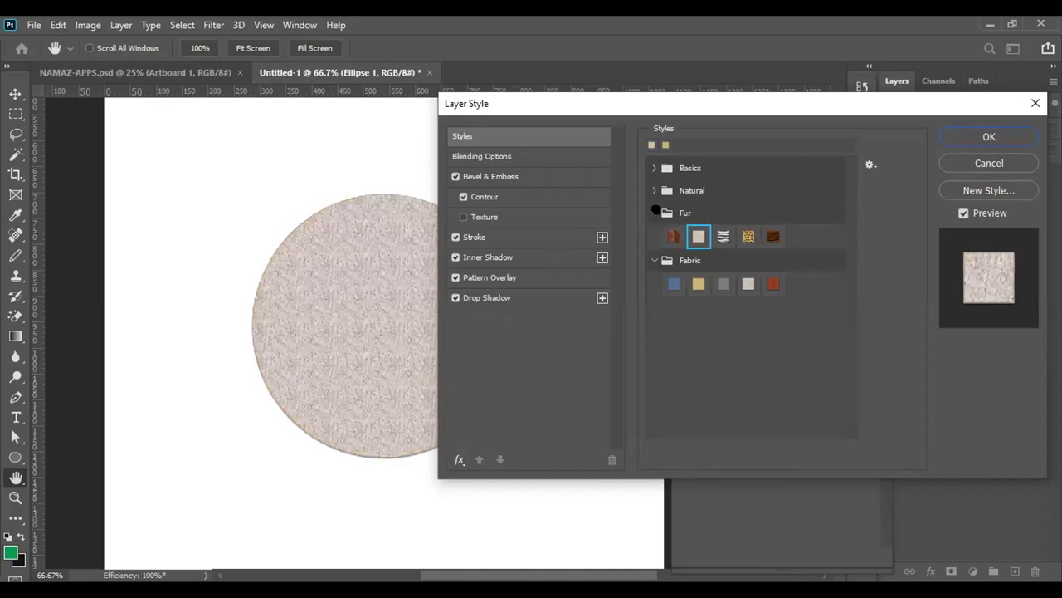
{"action": "left_click", "coordinate": [655, 212]}
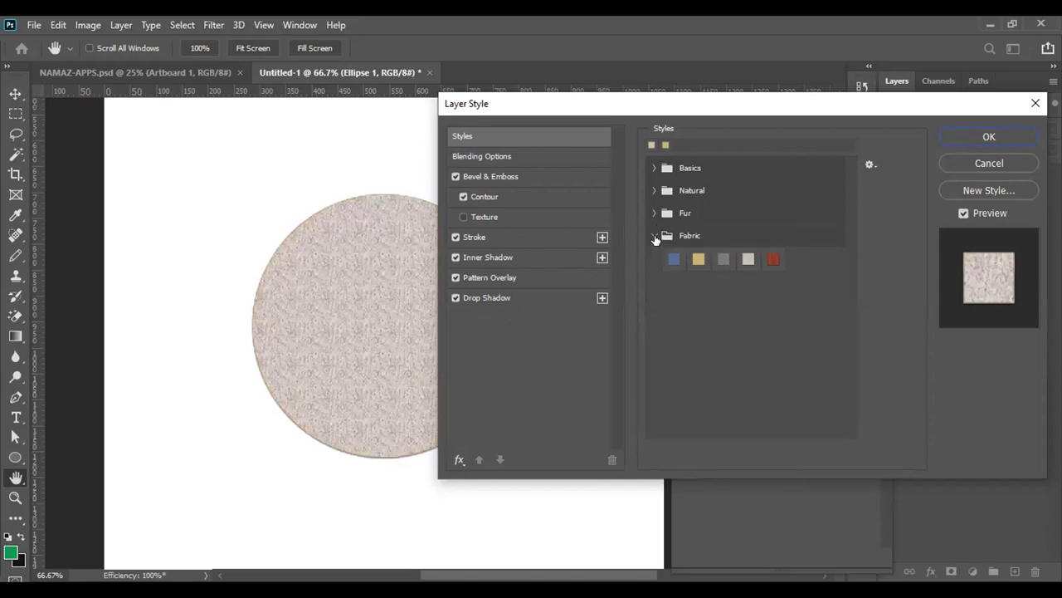
{"action": "left_click", "coordinate": [655, 236]}
Step: Show all effects in the circle's layer style effects list
{"action": "left_click", "coordinate": [496, 297]}
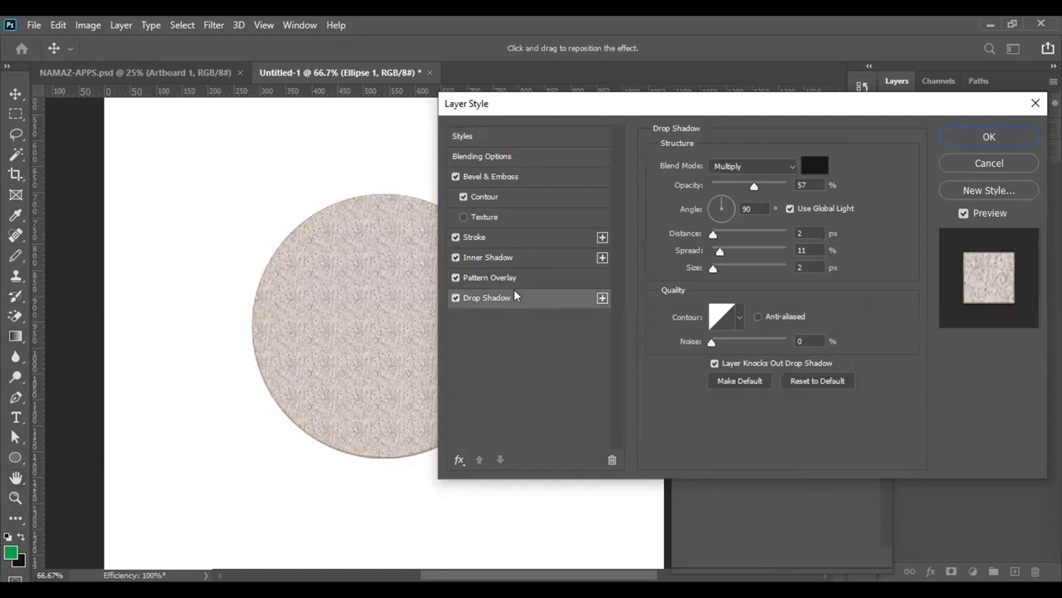
{"action": "left_click", "coordinate": [457, 460]}
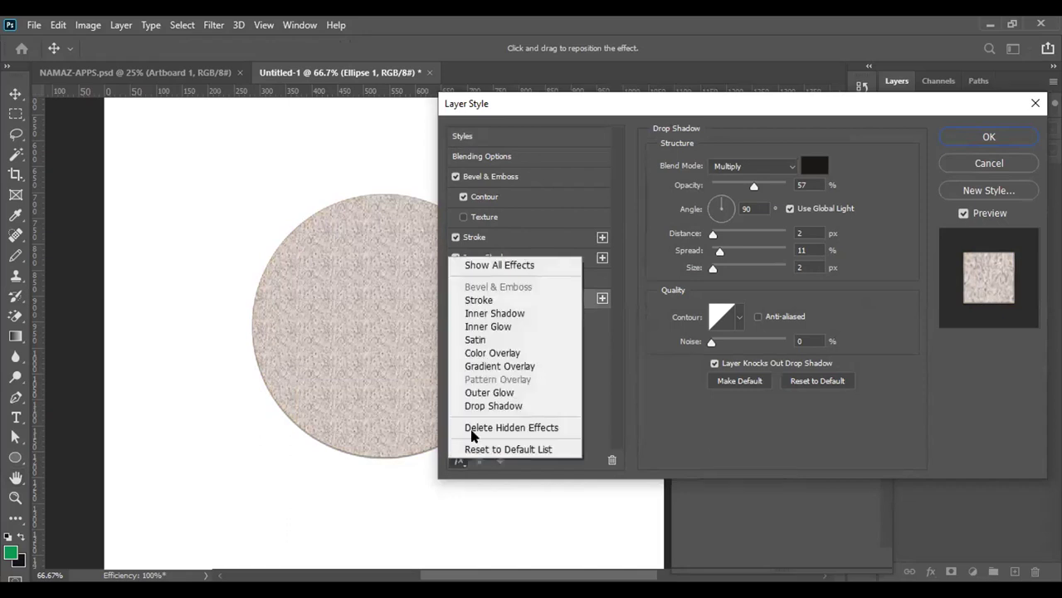
{"action": "left_click", "coordinate": [516, 265]}
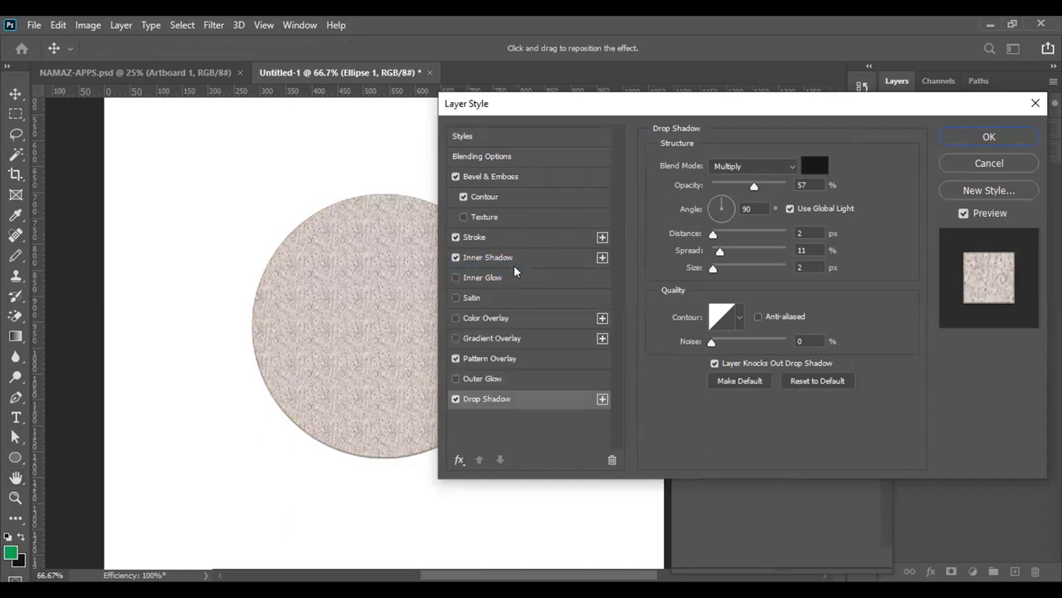
Step: Try Inner Glow, Satin, Gradient Overlay and Color Overlay on the circle and cancel the layer style changes
{"action": "left_click", "coordinate": [514, 276]}
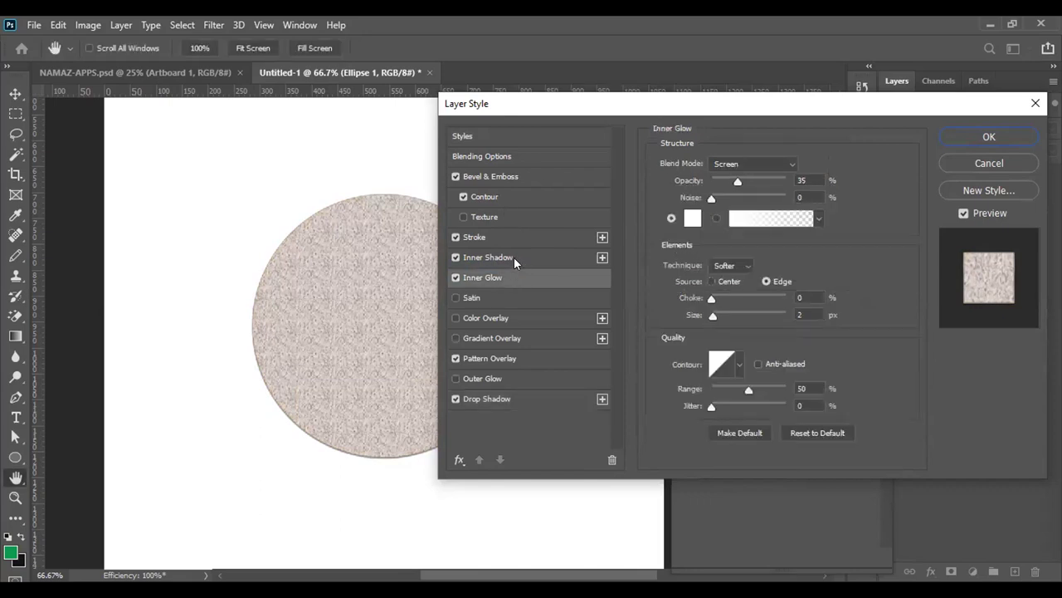
{"action": "left_click", "coordinate": [514, 259]}
{"action": "left_click", "coordinate": [514, 299]}
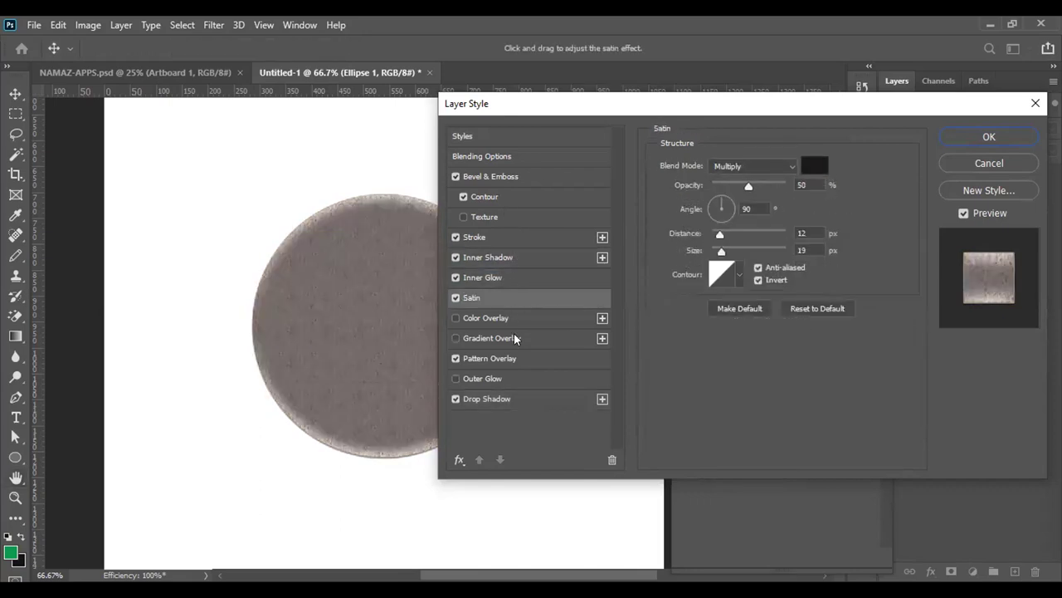
{"action": "left_click", "coordinate": [514, 334]}
{"action": "left_click", "coordinate": [510, 318]}
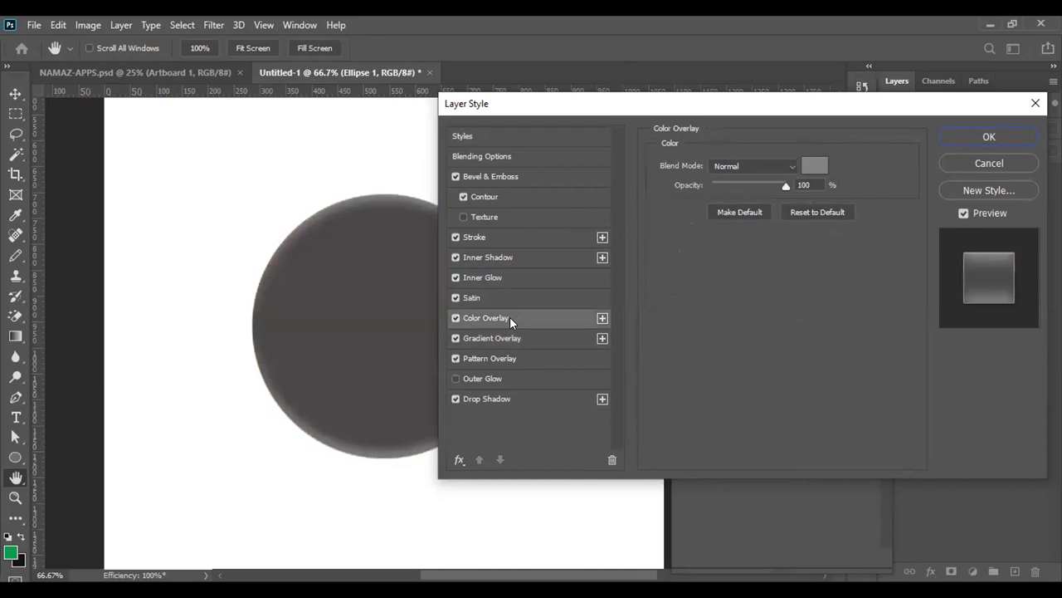
{"action": "left_click_drag", "start_coordinate": [705, 103], "coordinate": [559, 109]}
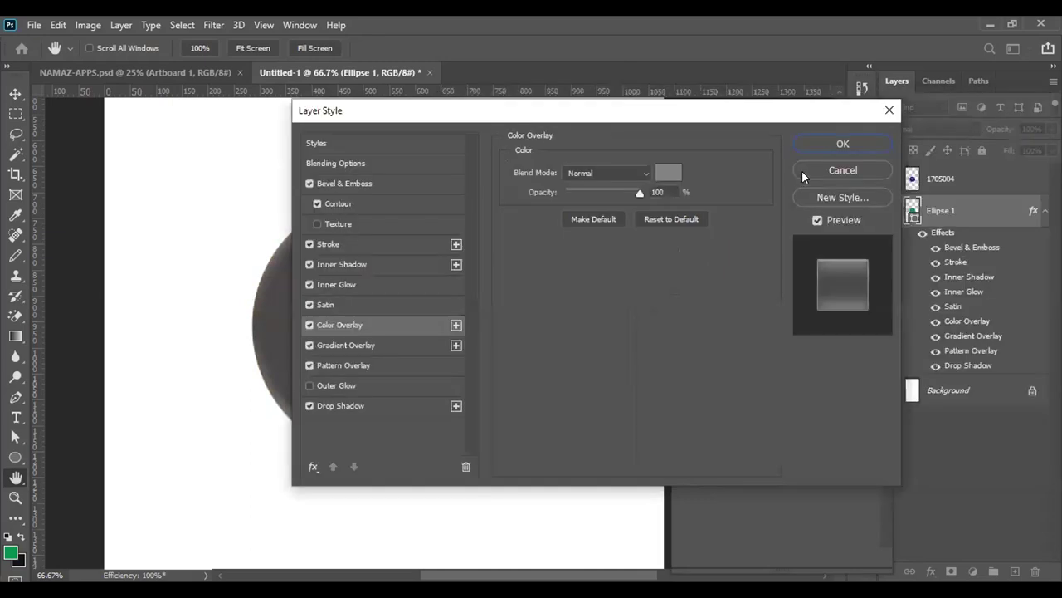
{"action": "left_click", "coordinate": [843, 170]}
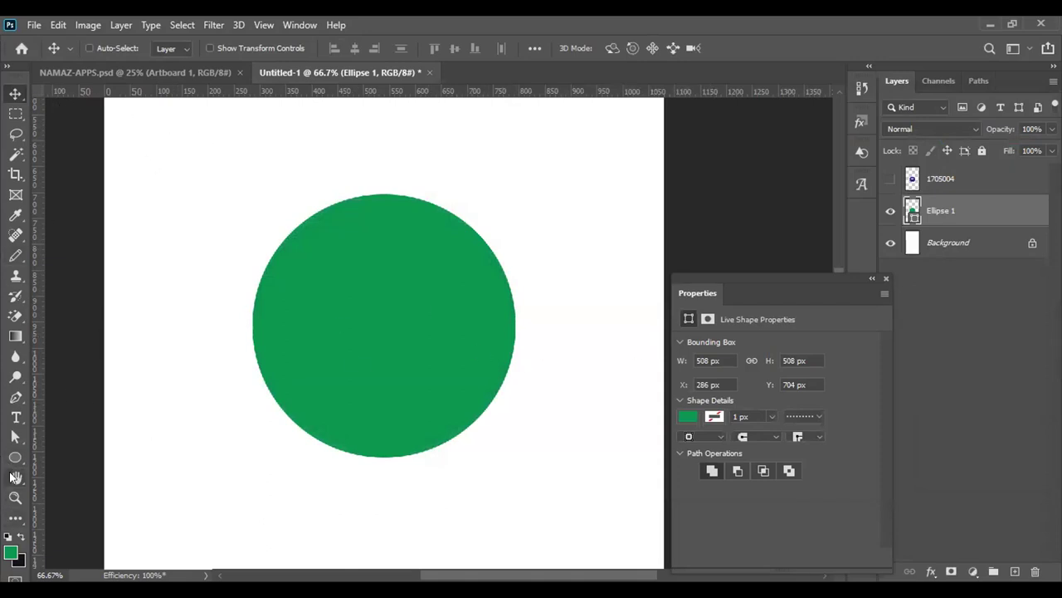
Step: Remove the Ellipse 1 circle's fill and give it a linear gradient stroke with an extra color stop near the middle
{"action": "left_click", "coordinate": [15, 456]}
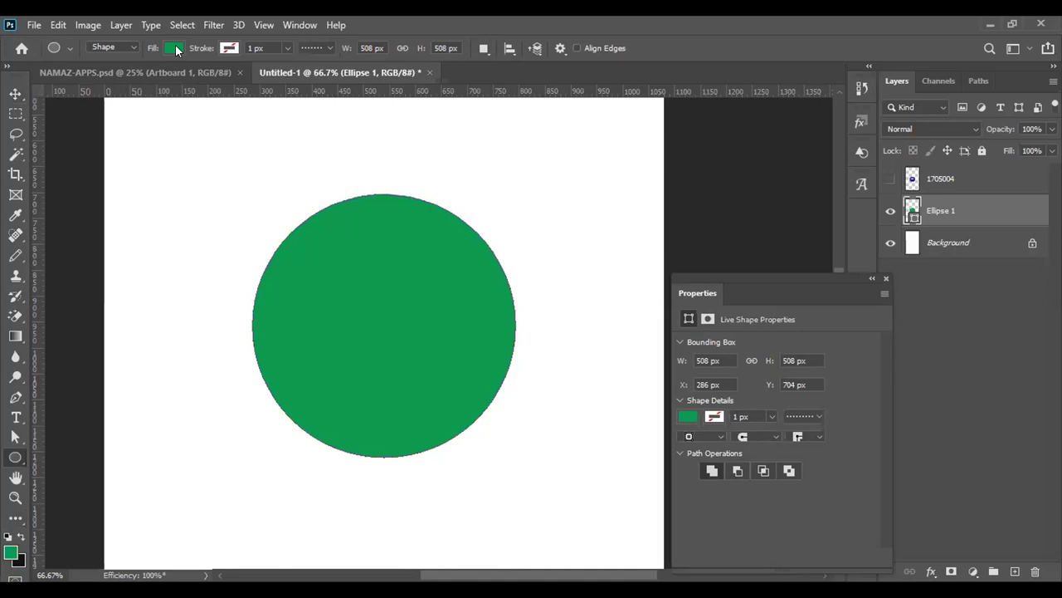
{"action": "left_click", "coordinate": [175, 49]}
{"action": "left_click", "coordinate": [83, 77]}
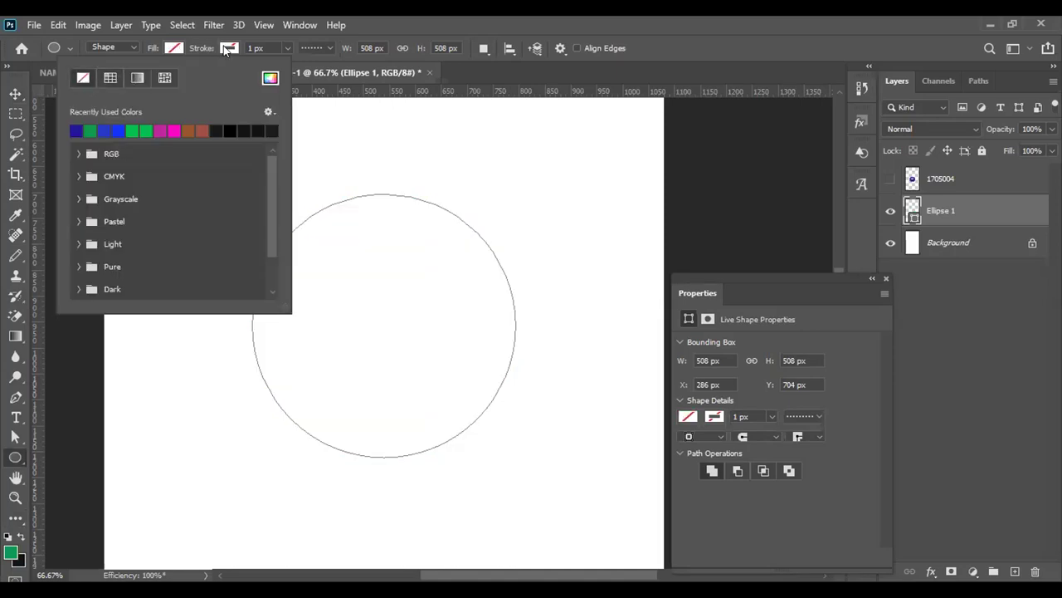
{"action": "left_click", "coordinate": [193, 79]}
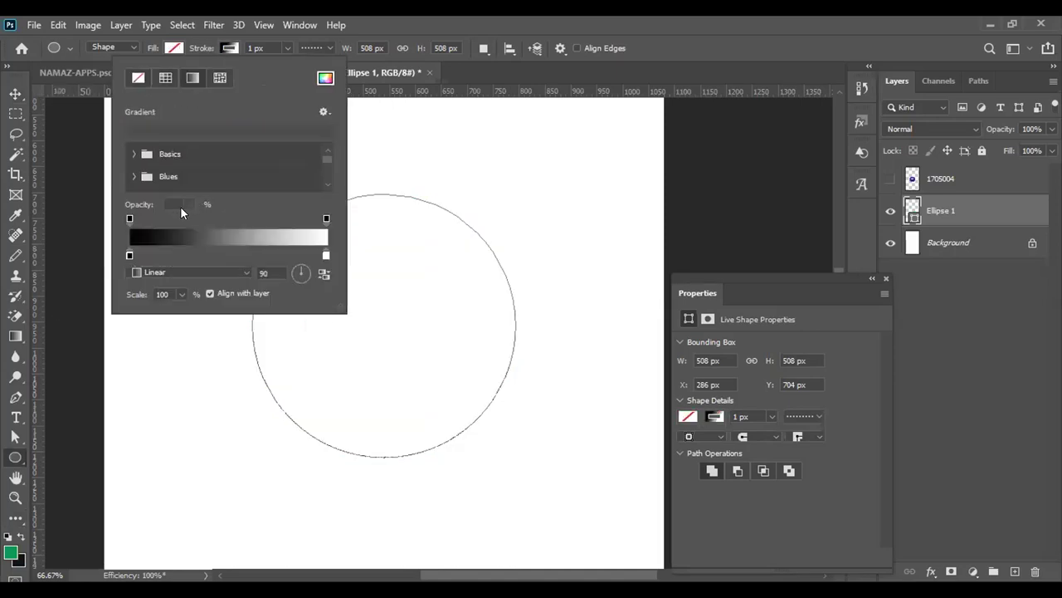
{"action": "left_click", "coordinate": [221, 255]}
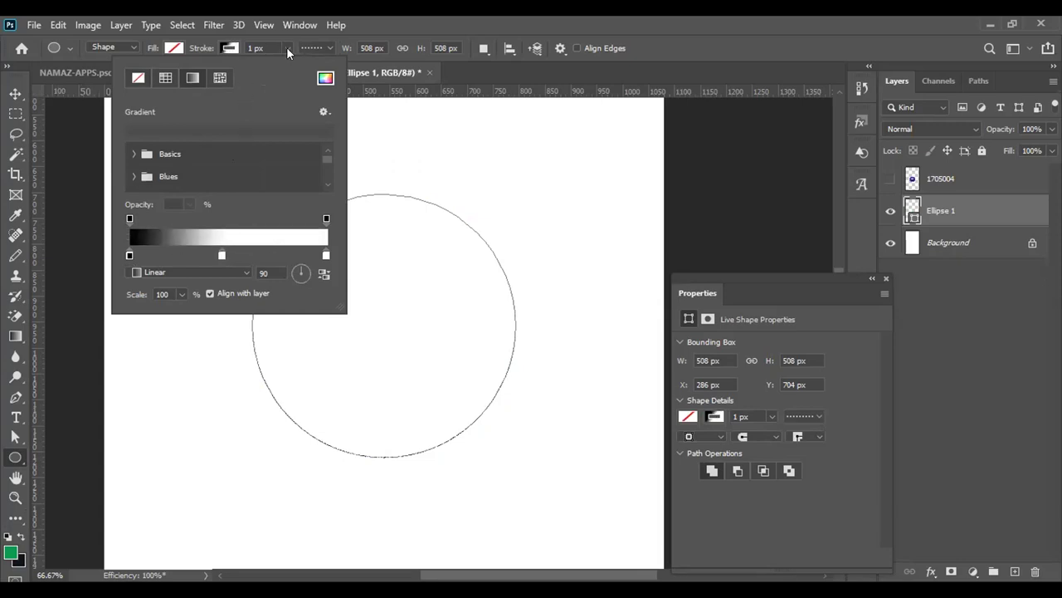
Step: Set the circle's stroke width to 10.84 px and its line type to solid
{"action": "left_click_drag", "start_coordinate": [287, 48], "coordinate": [298, 69]}
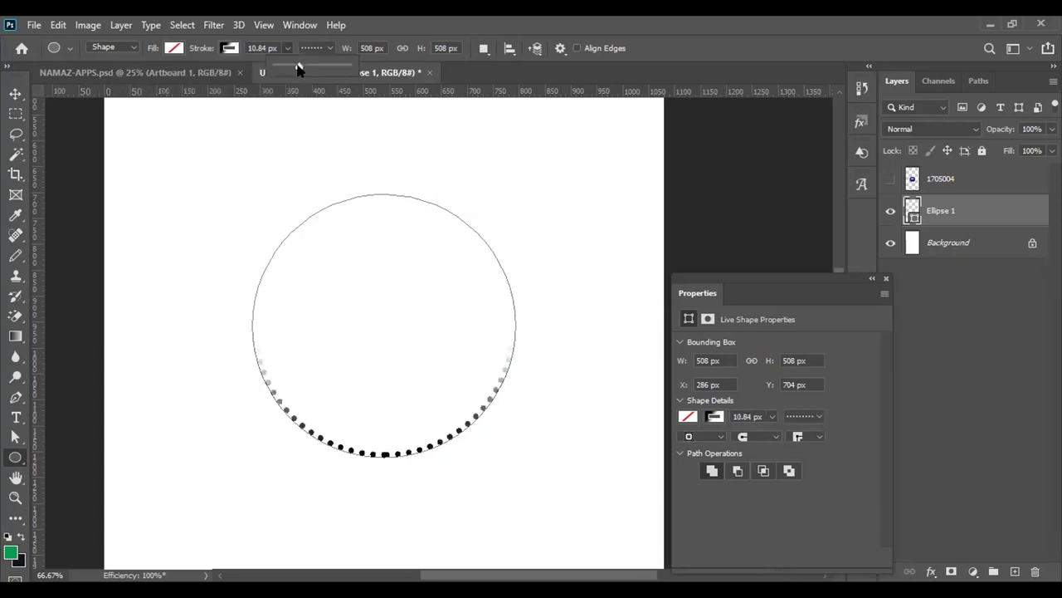
{"action": "left_click", "coordinate": [328, 48]}
{"action": "left_click", "coordinate": [300, 98]}
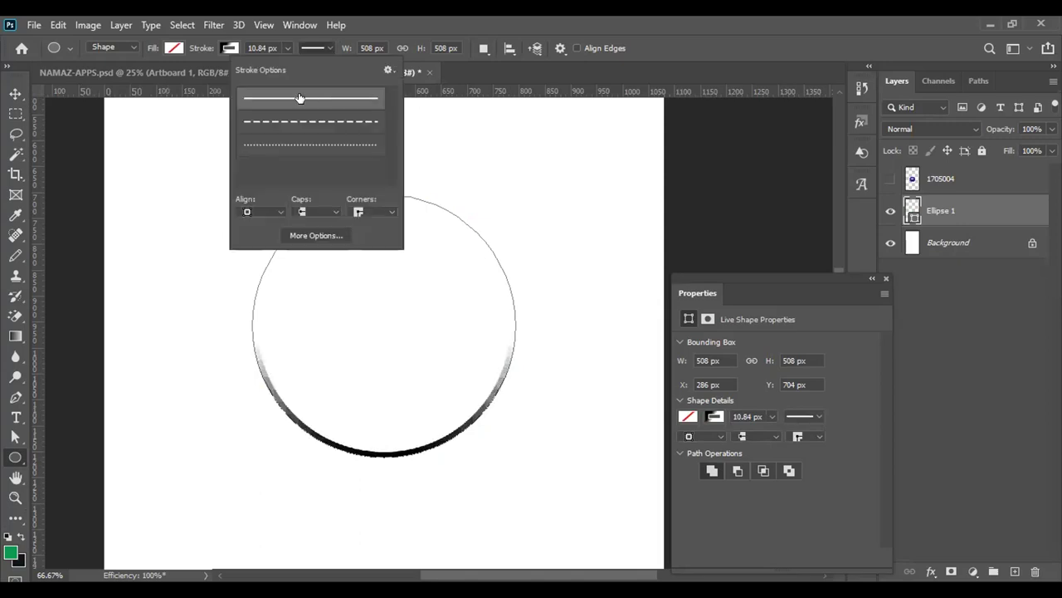
Step: Set the starting black color stop of the stroke gradient to pink #fe0397
{"action": "left_click", "coordinate": [226, 47]}
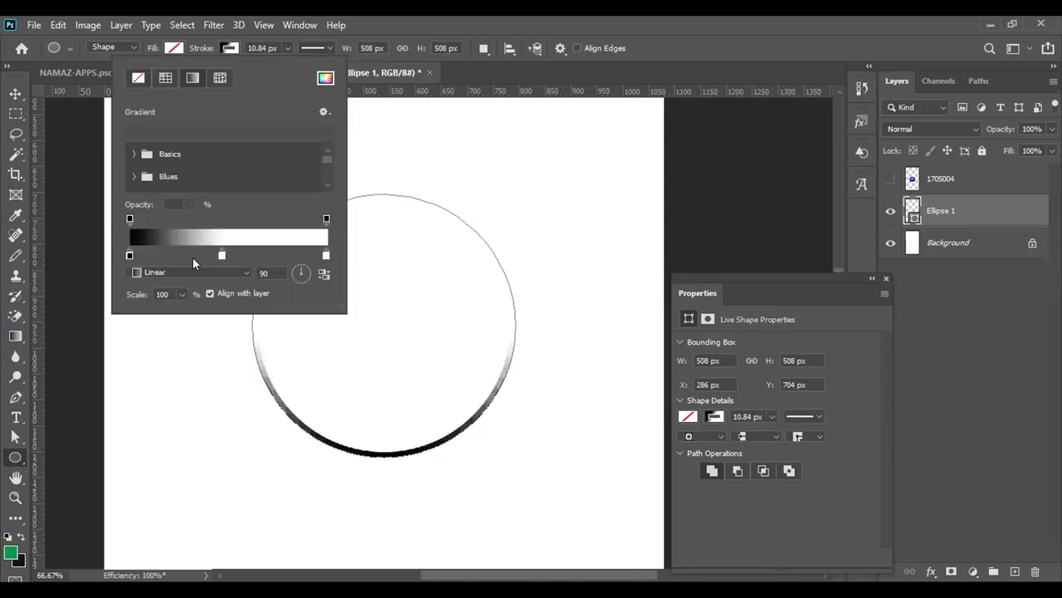
{"action": "left_click", "coordinate": [128, 255]}
{"action": "double_click", "coordinate": [129, 255]}
{"action": "left_click", "coordinate": [710, 322]}
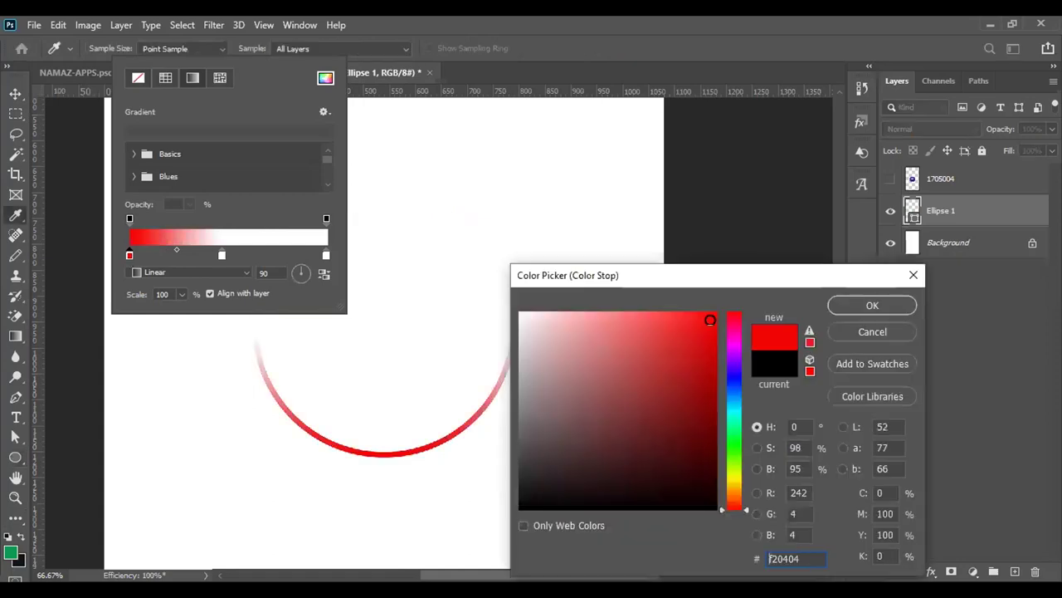
{"action": "left_click", "coordinate": [732, 330]}
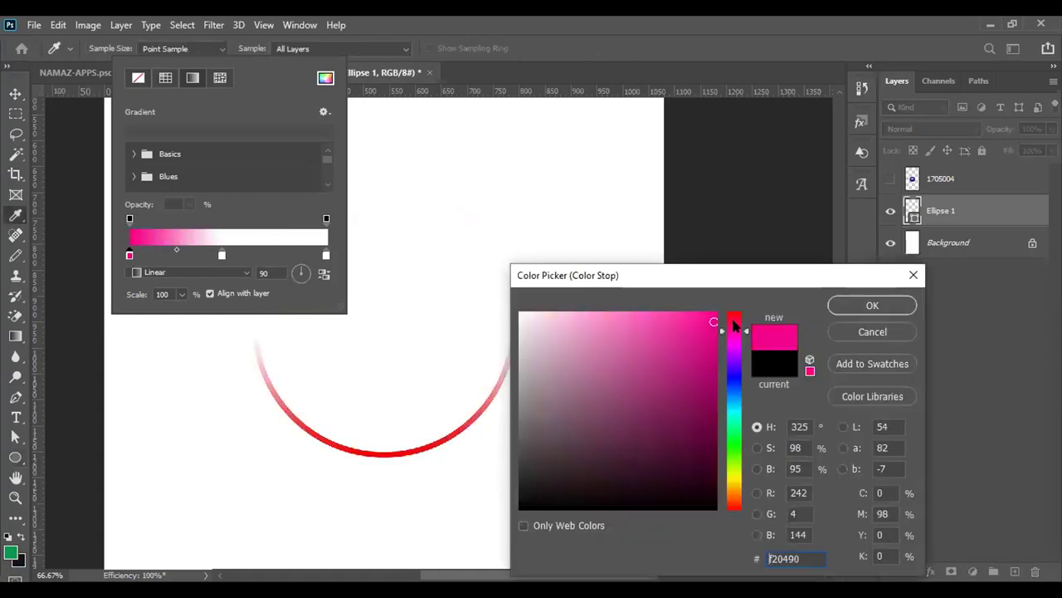
{"action": "left_click", "coordinate": [714, 314]}
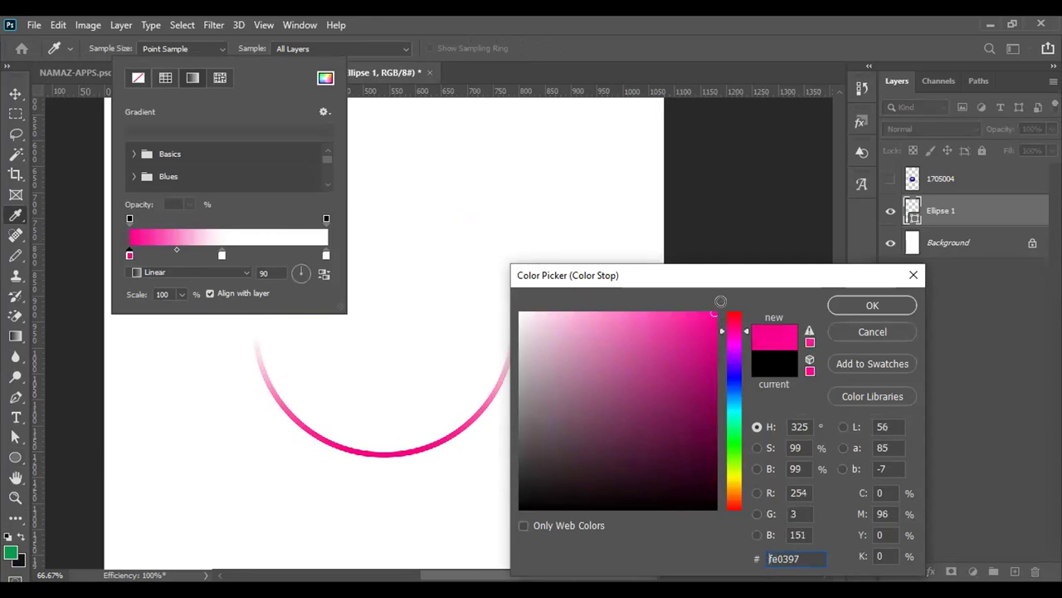
{"action": "left_click", "coordinate": [843, 307]}
Step: Set the end color stop of the stroke gradient to orange #f2b40b
{"action": "left_click", "coordinate": [325, 255]}
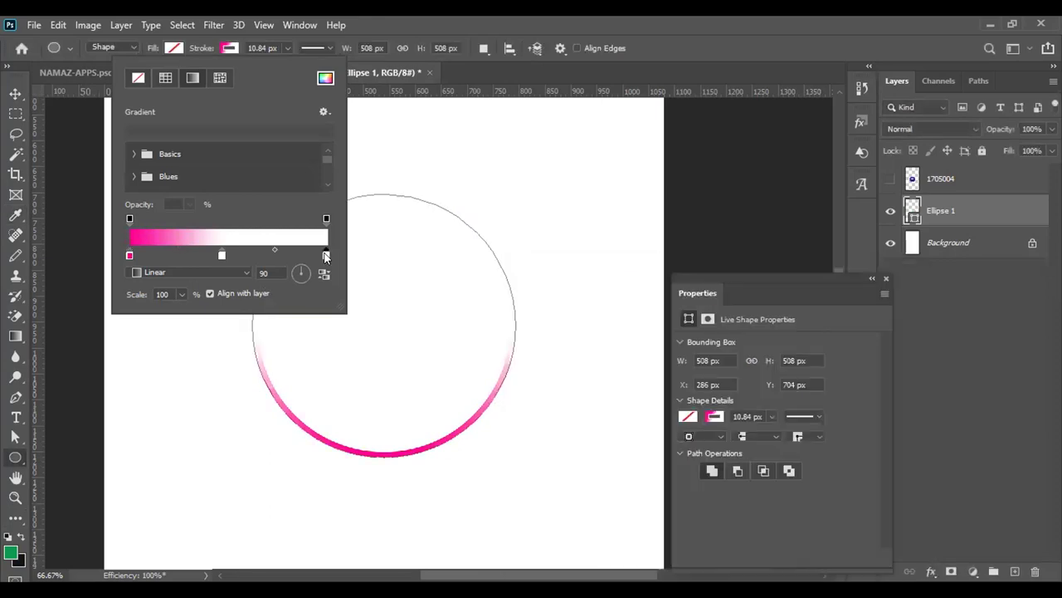
{"action": "double_click", "coordinate": [325, 255]}
{"action": "left_click", "coordinate": [735, 442]}
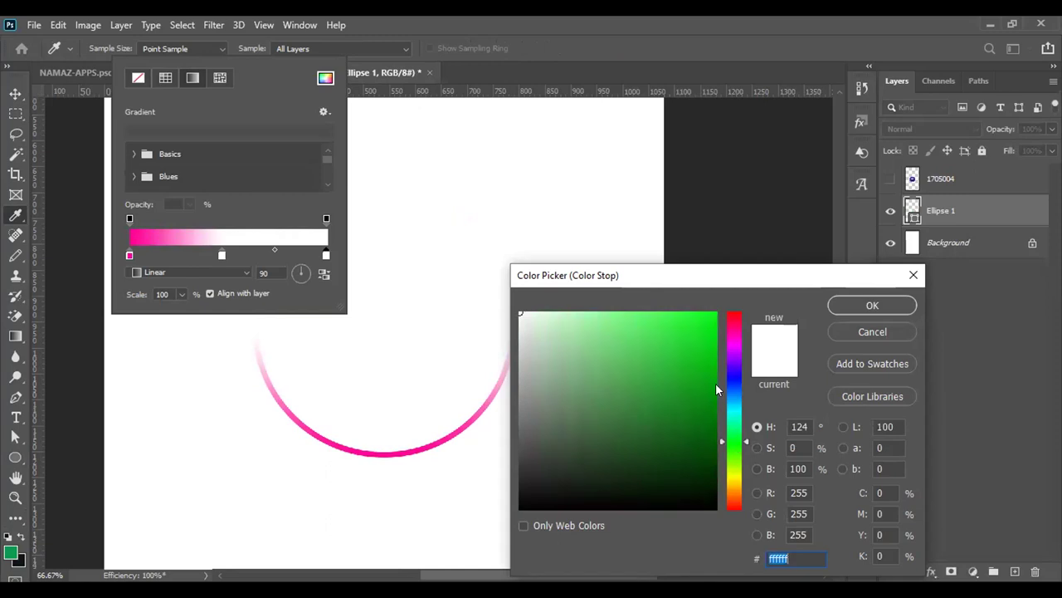
{"action": "left_click", "coordinate": [710, 316]}
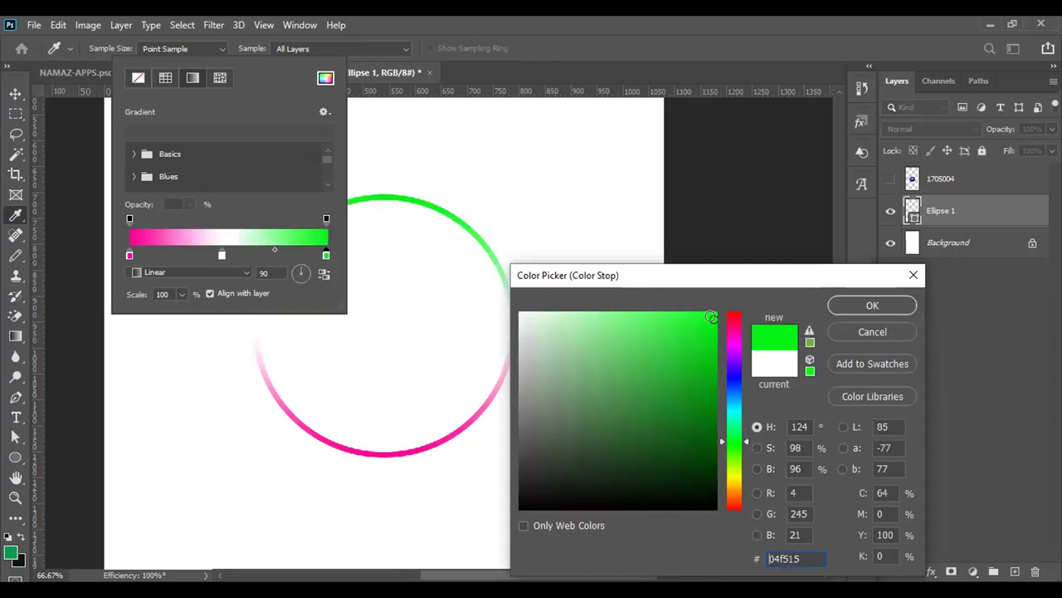
{"action": "left_click", "coordinate": [734, 475]}
{"action": "left_click", "coordinate": [707, 321]}
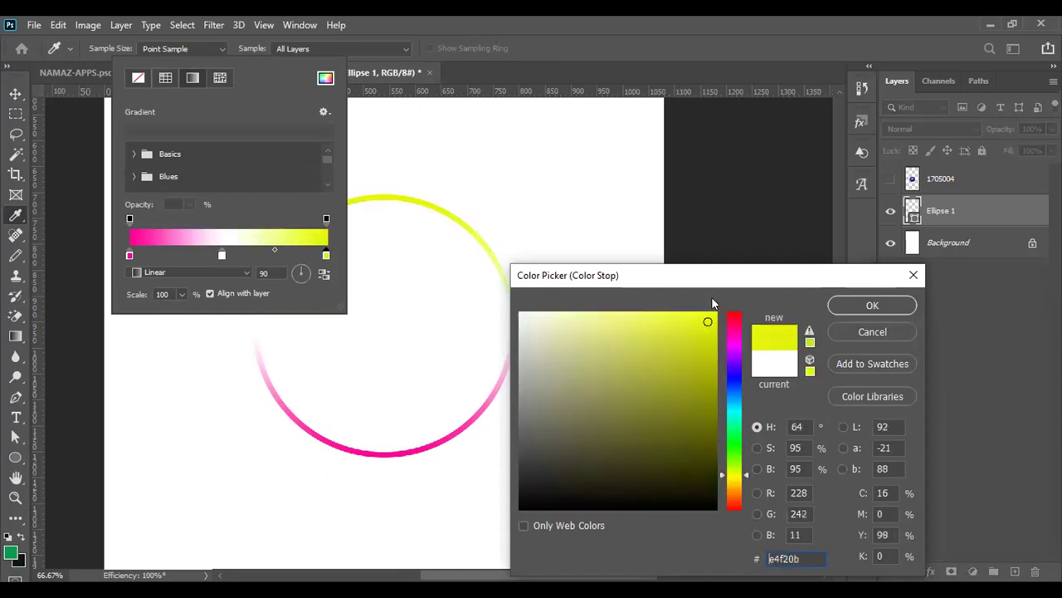
{"action": "left_click", "coordinate": [734, 485]}
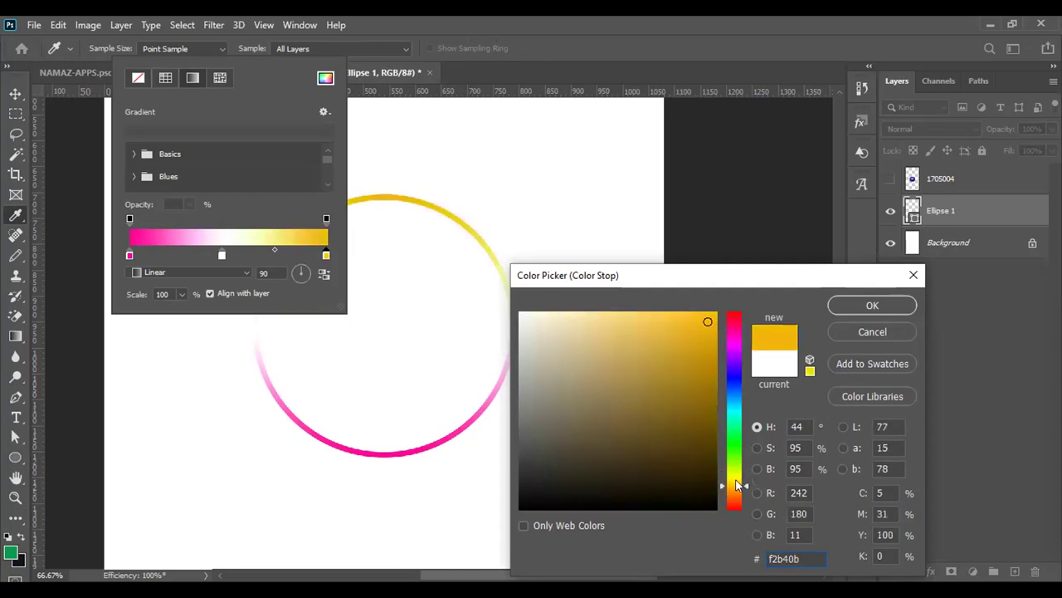
{"action": "left_click", "coordinate": [854, 307]}
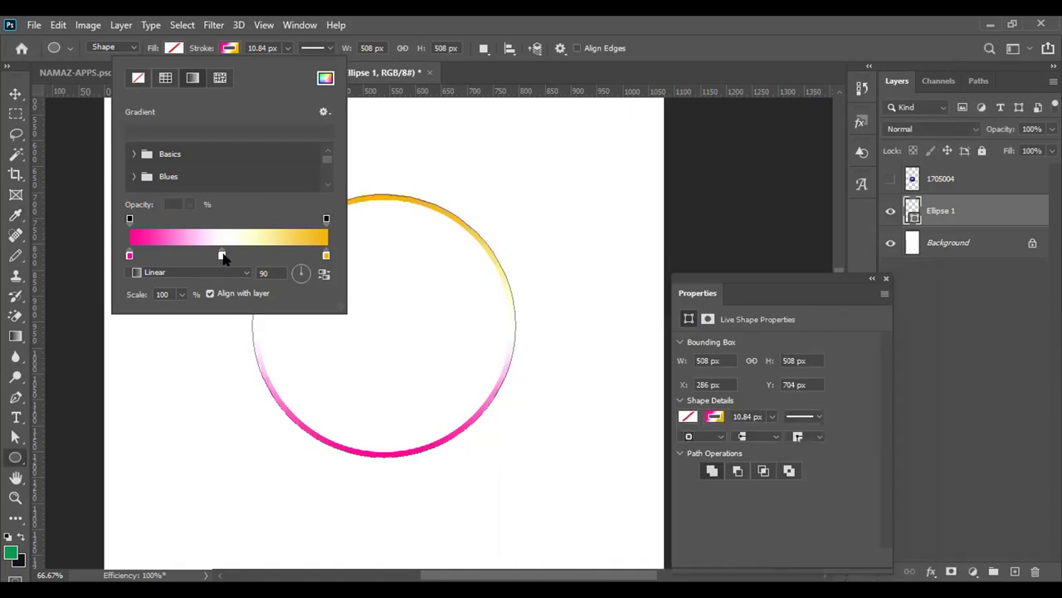
Step: Set the middle color stop of the stroke gradient to green #00dd00
{"action": "double_click", "coordinate": [221, 254]}
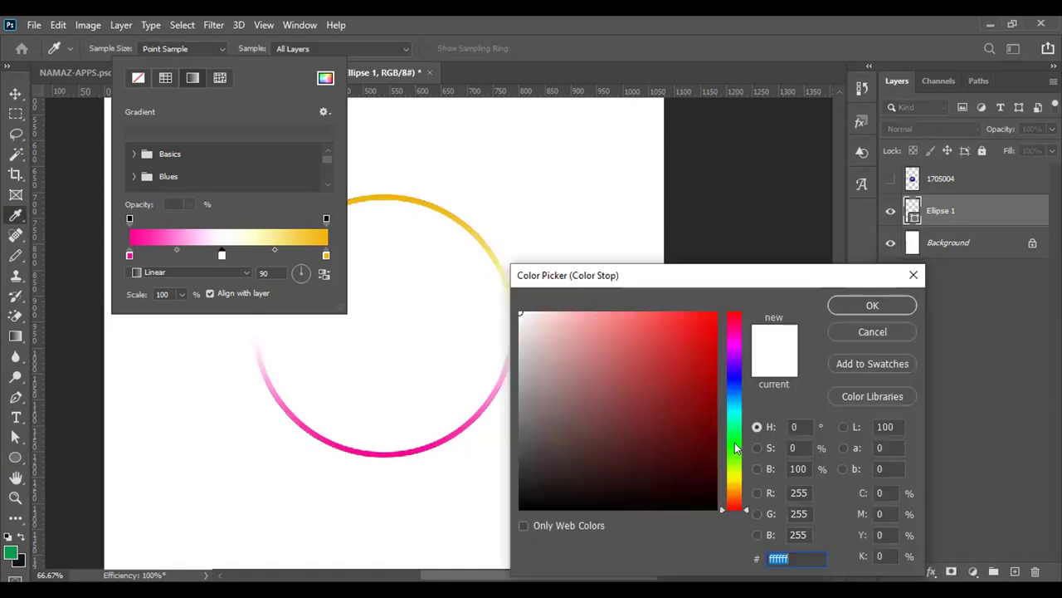
{"action": "left_click", "coordinate": [735, 446]}
{"action": "left_click", "coordinate": [705, 330]}
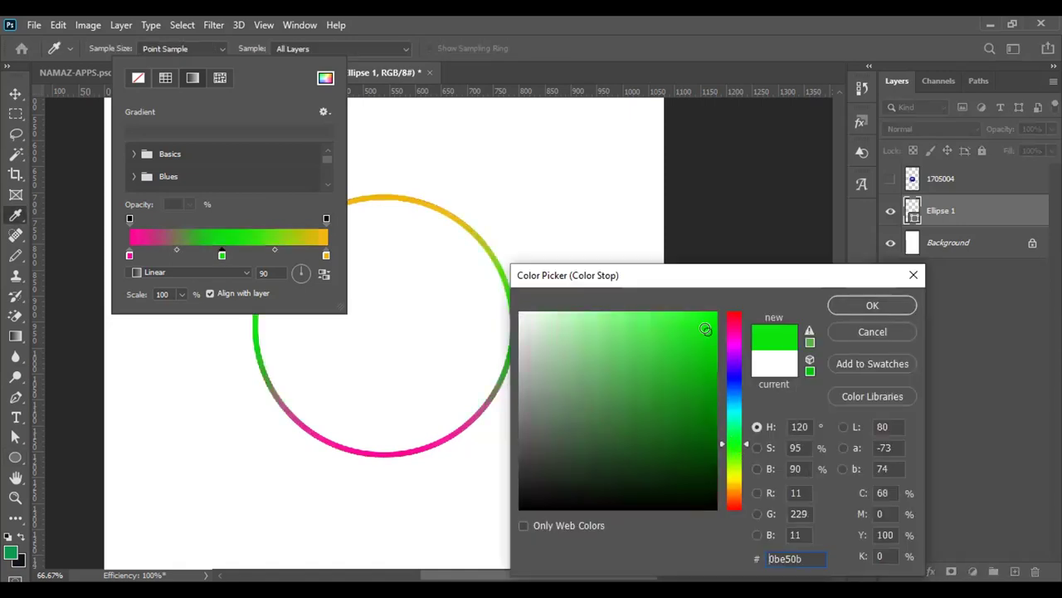
{"action": "left_click", "coordinate": [716, 338]}
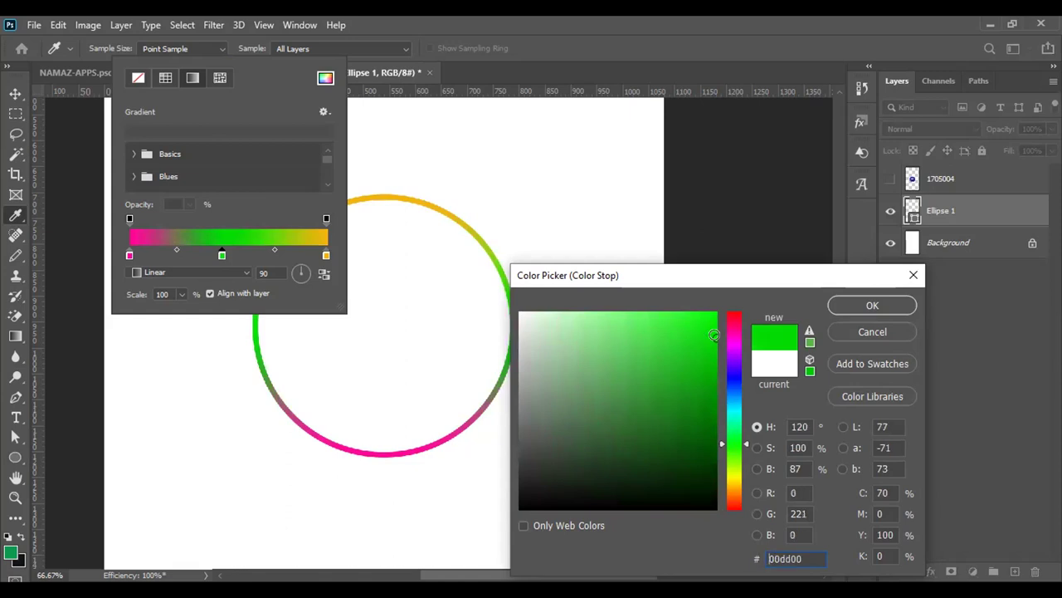
{"action": "left_click", "coordinate": [842, 307]}
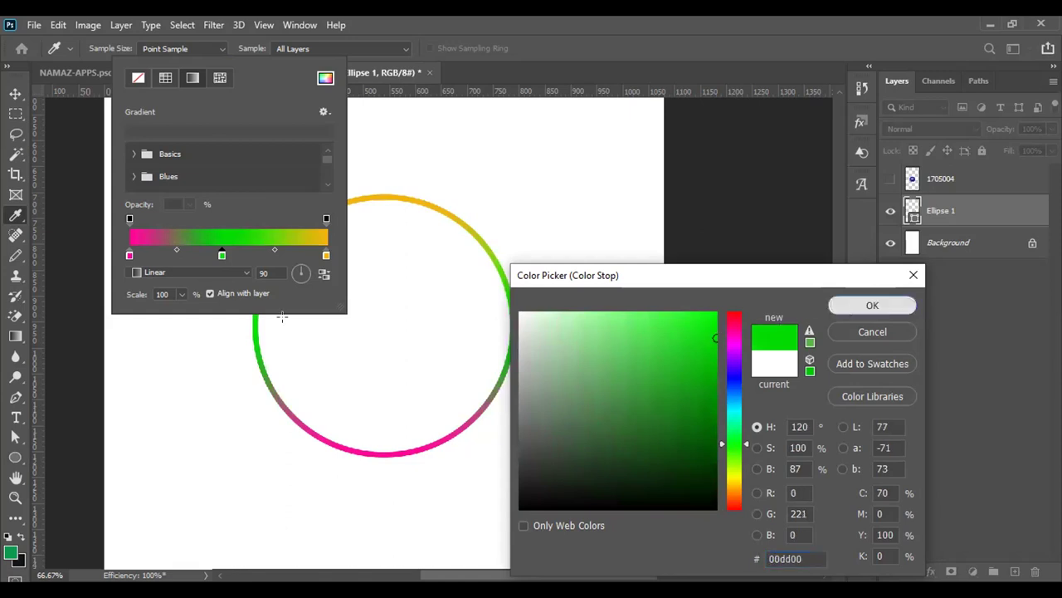
Step: Change the end color stop of the stroke gradient to yellow #f6e209 and close the stroke options
{"action": "double_click", "coordinate": [325, 255]}
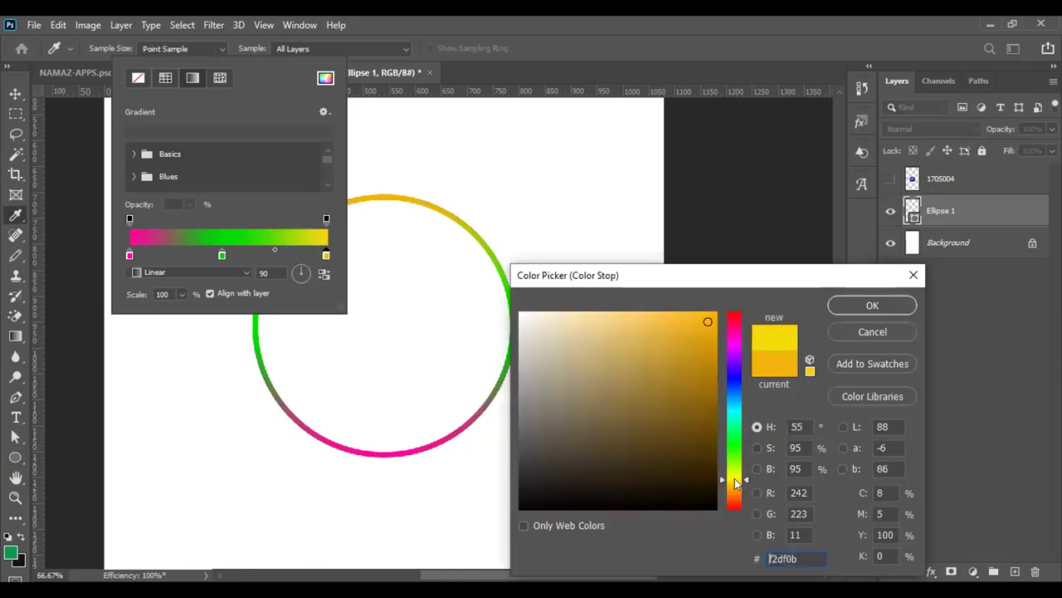
{"action": "left_click", "coordinate": [734, 479]}
{"action": "left_click", "coordinate": [709, 318]}
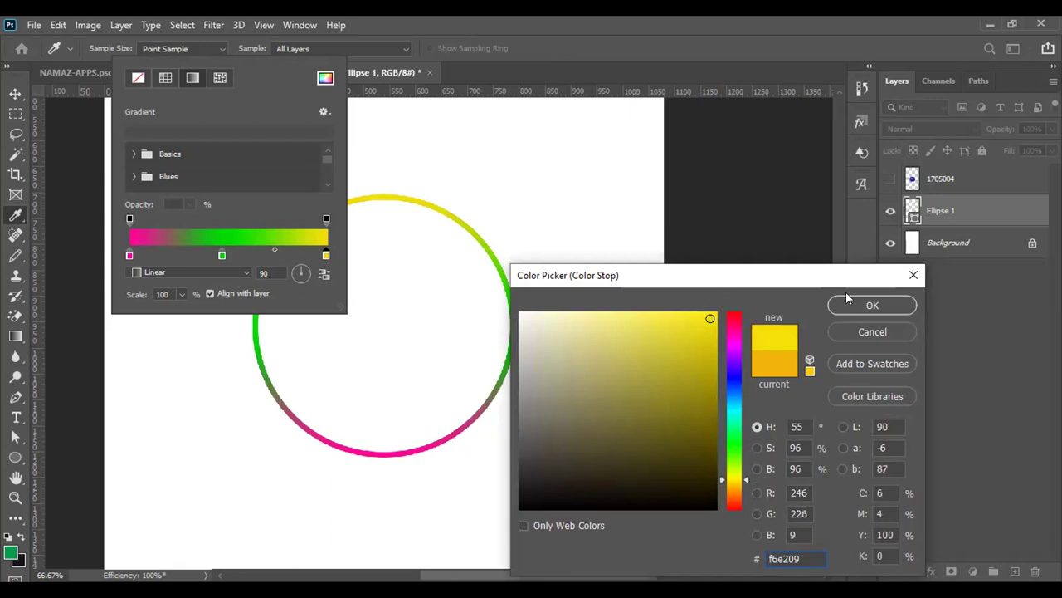
{"action": "left_click", "coordinate": [872, 306]}
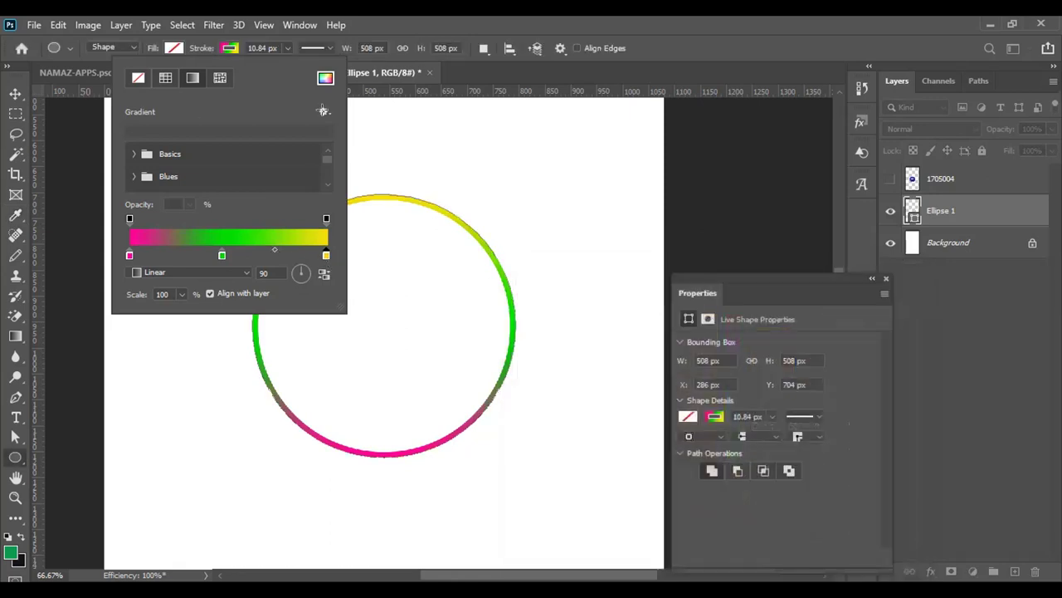
{"action": "key", "text": "Escape"}
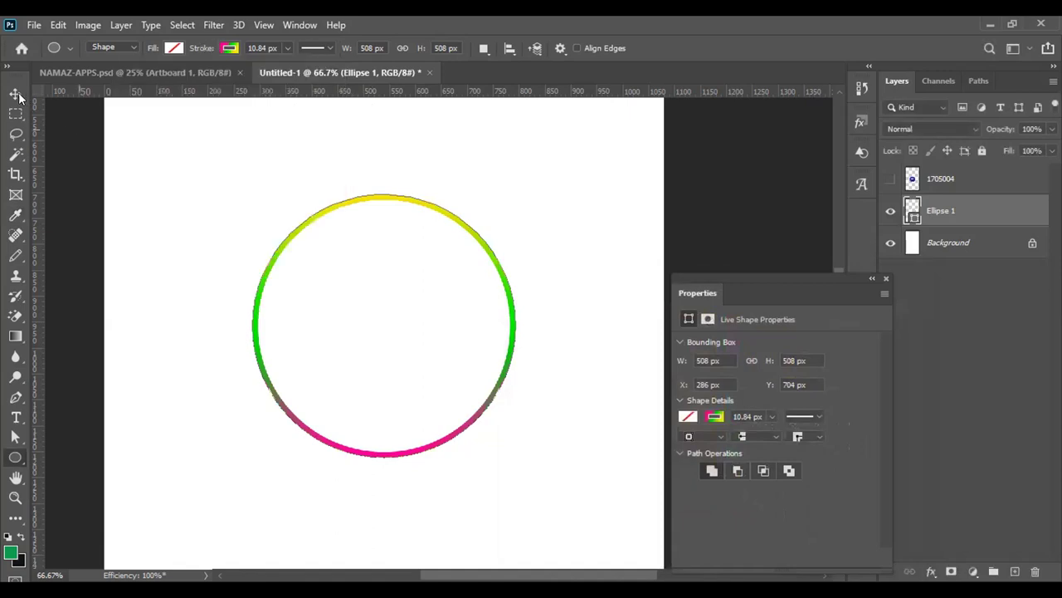
Step: Remove the gradient stroke from the ellipse and fill the circle with solid bright green
{"action": "key", "text": "v"}
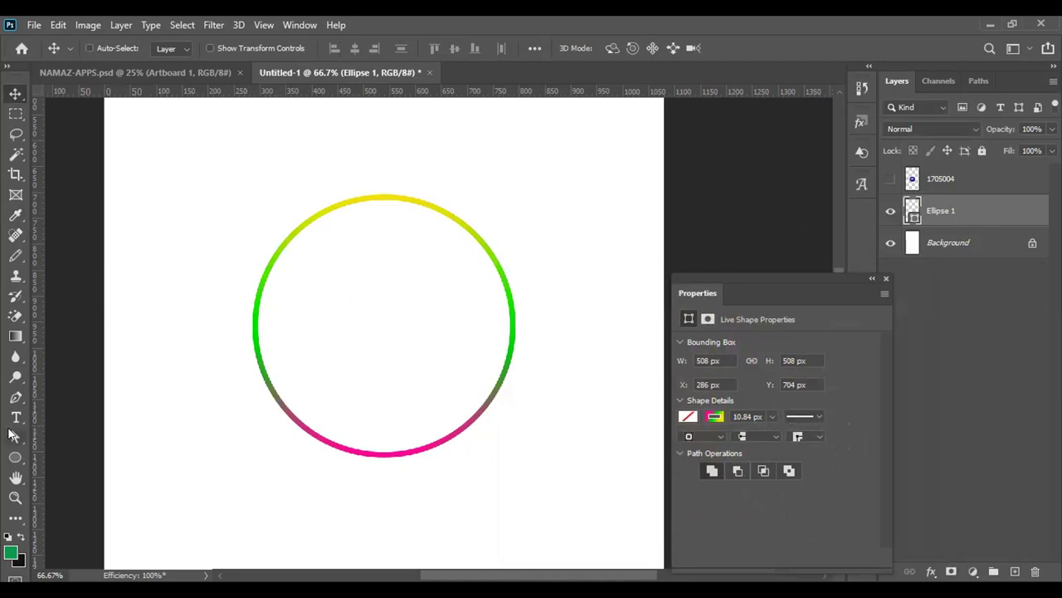
{"action": "left_click", "coordinate": [15, 458]}
{"action": "left_click", "coordinate": [231, 50]}
{"action": "left_click", "coordinate": [165, 78]}
{"action": "left_click", "coordinate": [137, 77]}
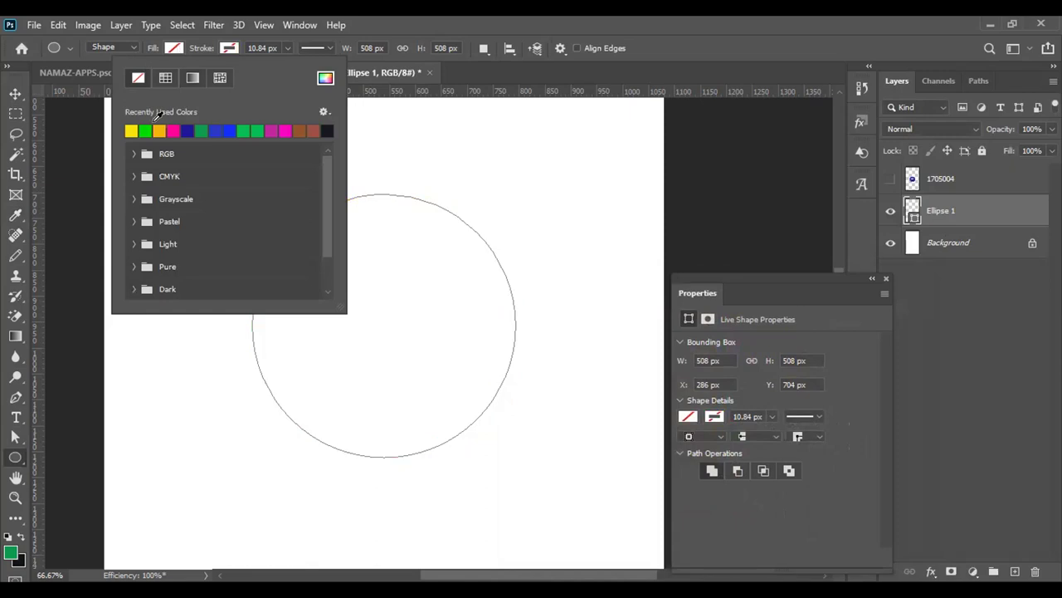
{"action": "left_click", "coordinate": [174, 48]}
{"action": "left_click", "coordinate": [90, 130]}
{"action": "key", "text": "v"}
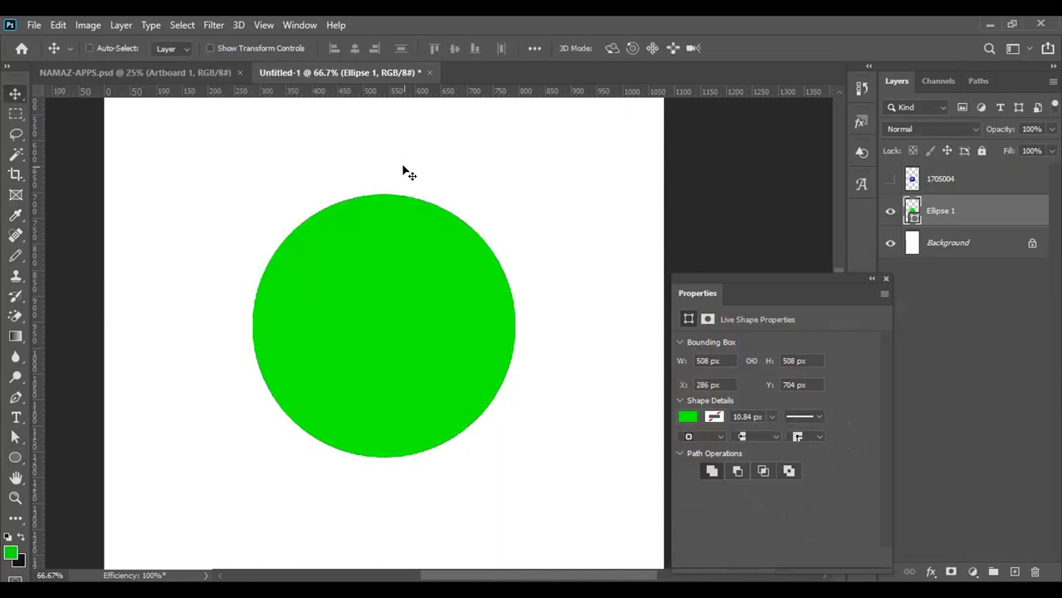
Step: Apply a linear red-green-white-yellow Gradient Overlay to the Ellipse 1 layer at 90° angle and 82% scale
{"action": "right_click", "coordinate": [963, 214]}
{"action": "left_click", "coordinate": [801, 37]}
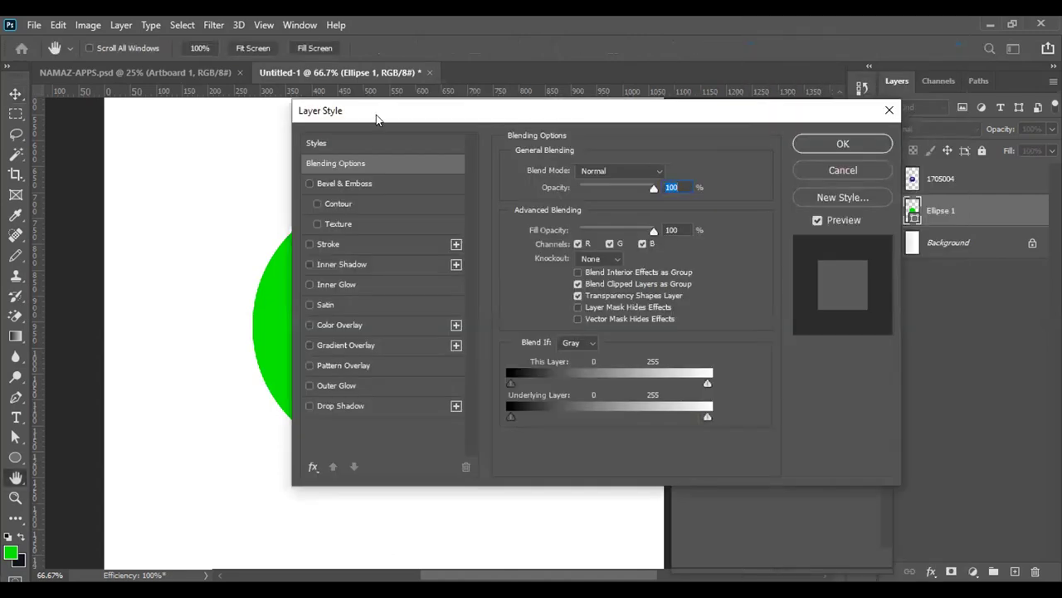
{"action": "left_click_drag", "start_coordinate": [379, 119], "coordinate": [681, 152]}
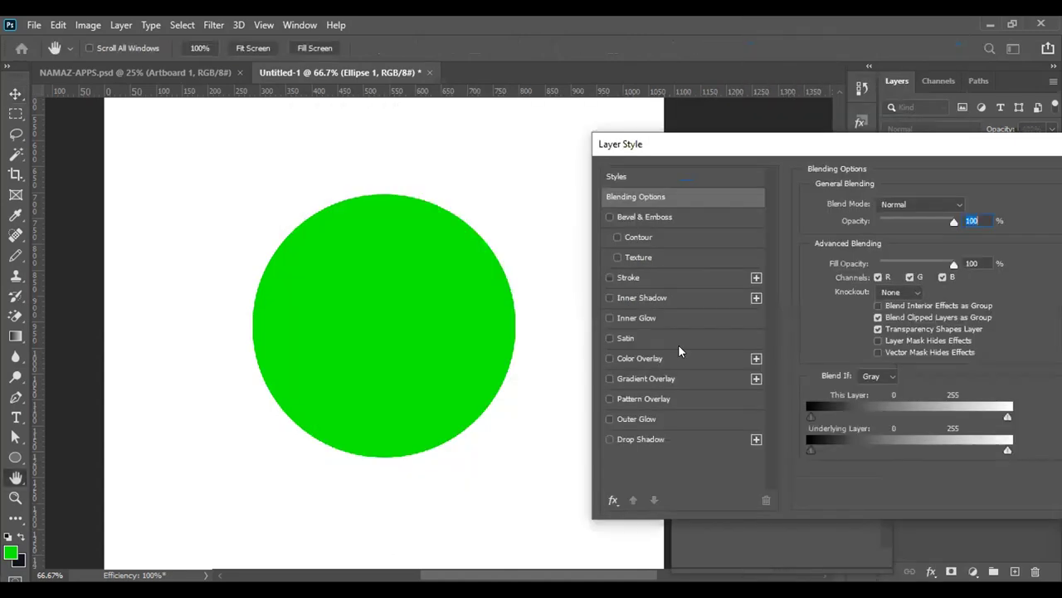
{"action": "left_click", "coordinate": [649, 379]}
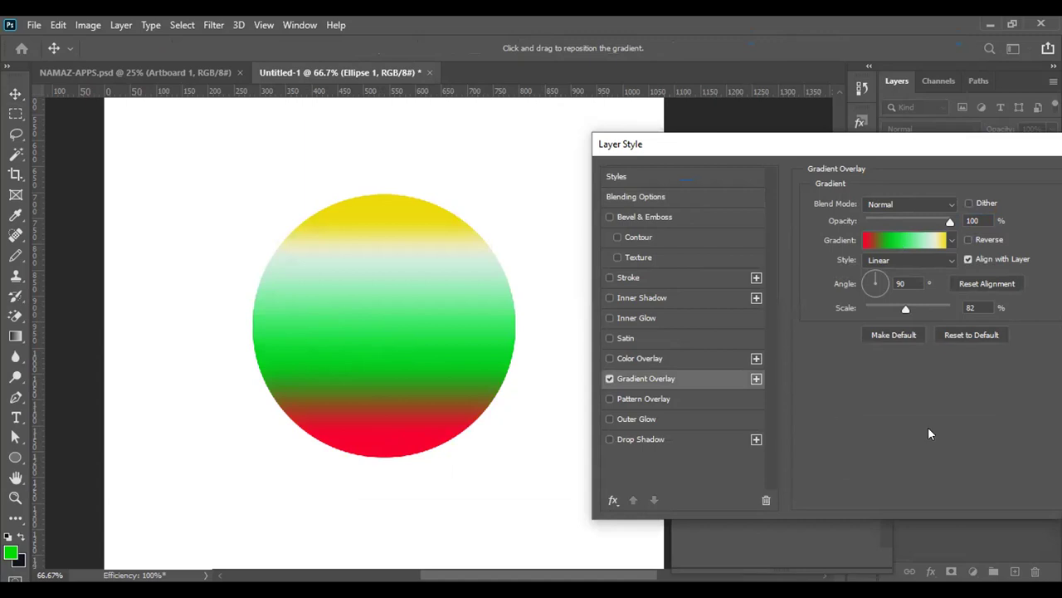
{"action": "left_click", "coordinate": [904, 240]}
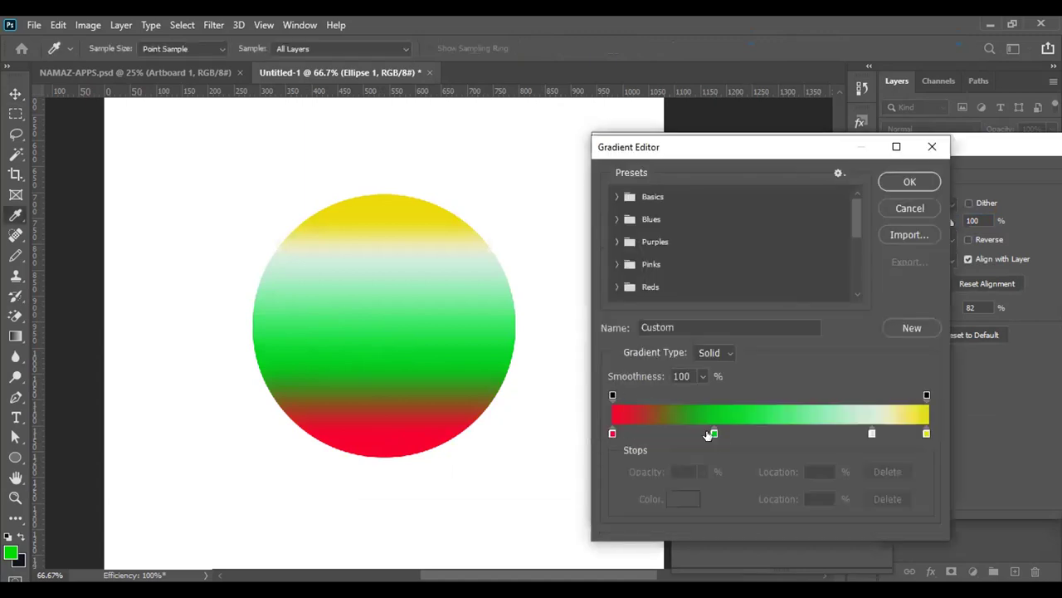
{"action": "left_click", "coordinate": [928, 182]}
{"action": "left_click_drag", "start_coordinate": [931, 147], "coordinate": [448, 165]}
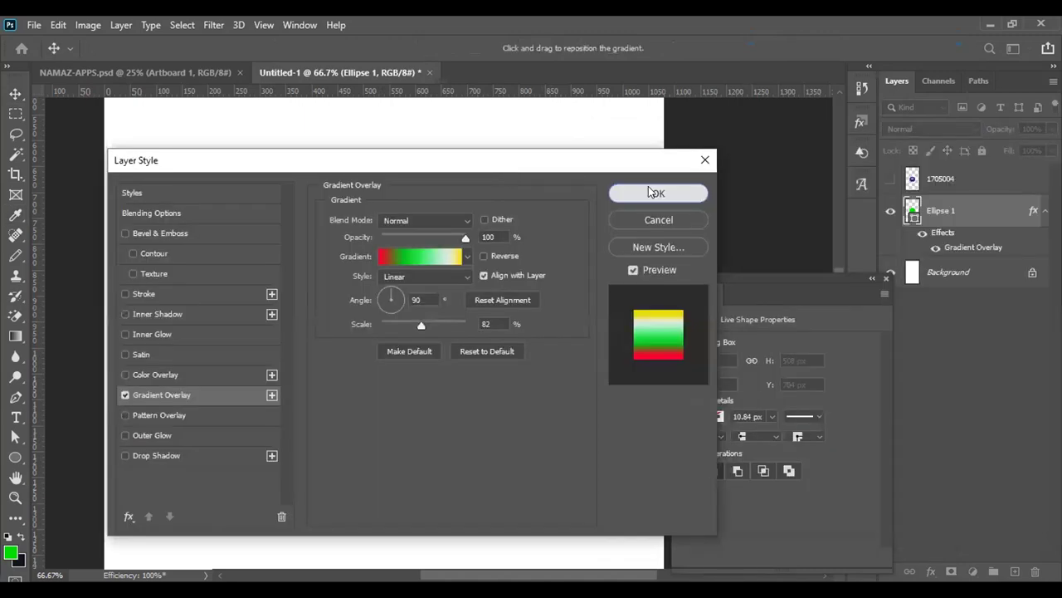
{"action": "left_click", "coordinate": [649, 190]}
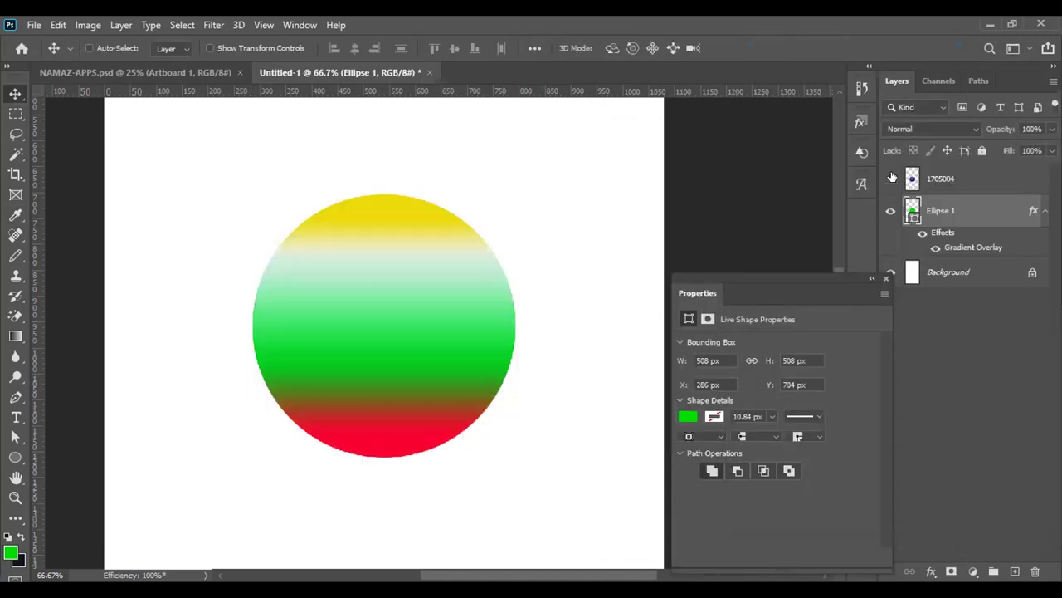
Step: Duplicate the Ellipse 1 layer and set the copy's fill color to white #ffffff
{"action": "key", "text": "ctrl+j"}
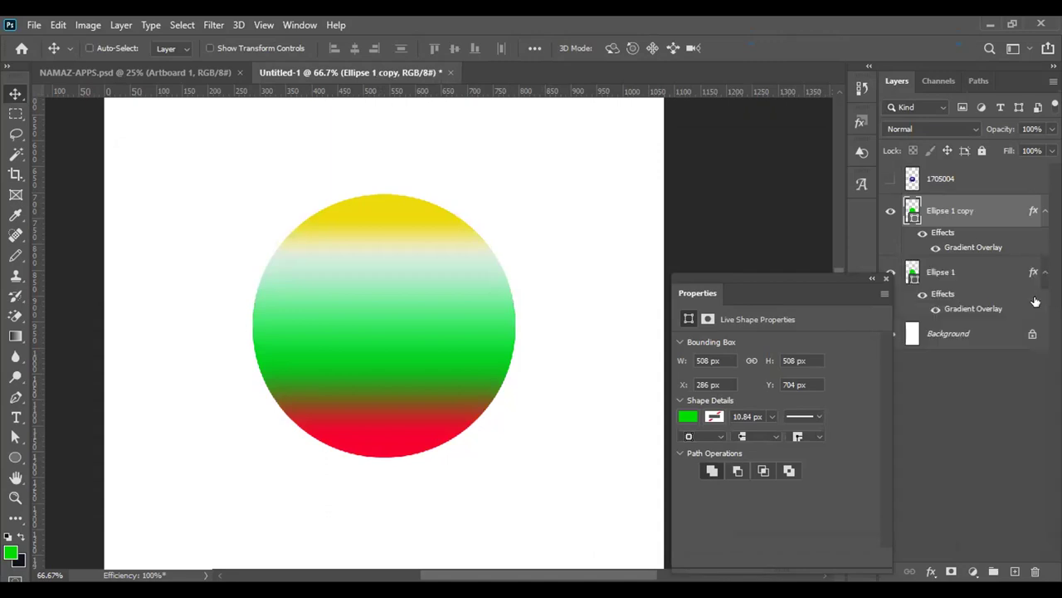
{"action": "double_click", "coordinate": [909, 211]}
{"action": "left_click", "coordinate": [437, 149]}
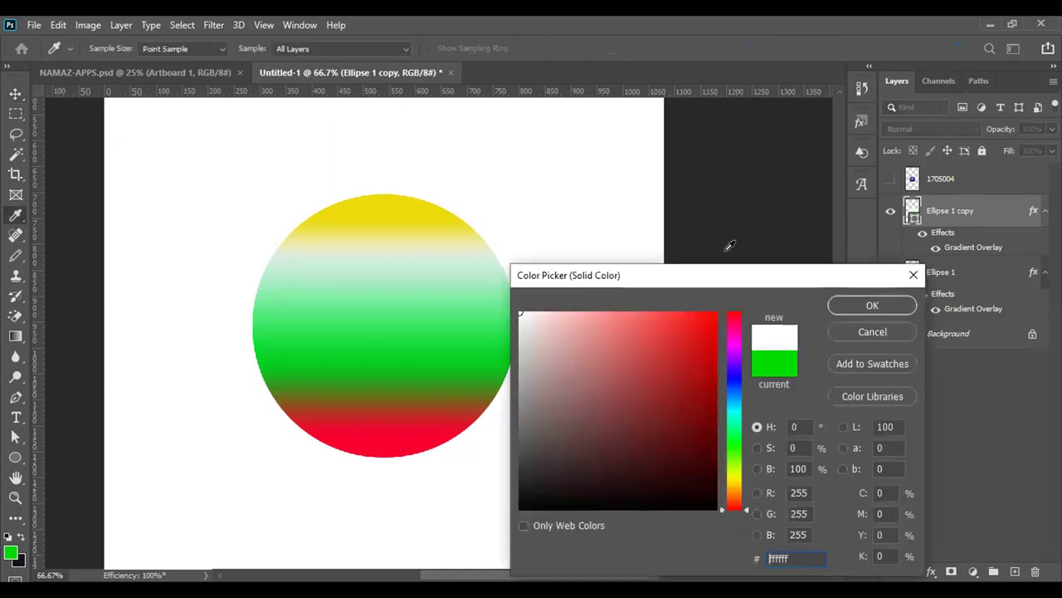
{"action": "left_click", "coordinate": [896, 308]}
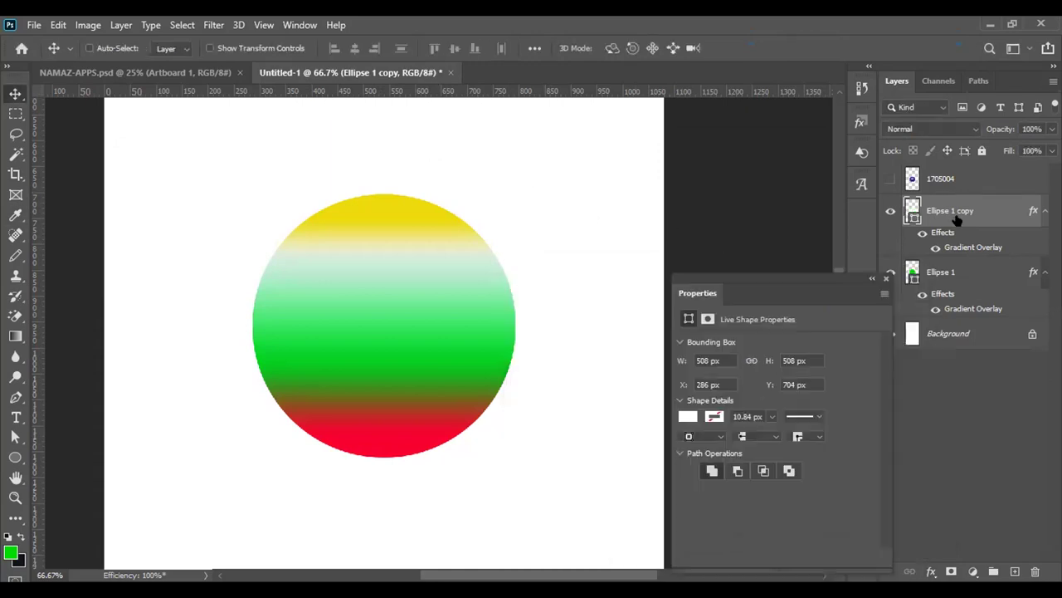
Step: Clear the layer style from Ellipse 1 copy, keep its white fill, and toggle its visibility to compare with the circle underneath
{"action": "right_click", "coordinate": [969, 211]}
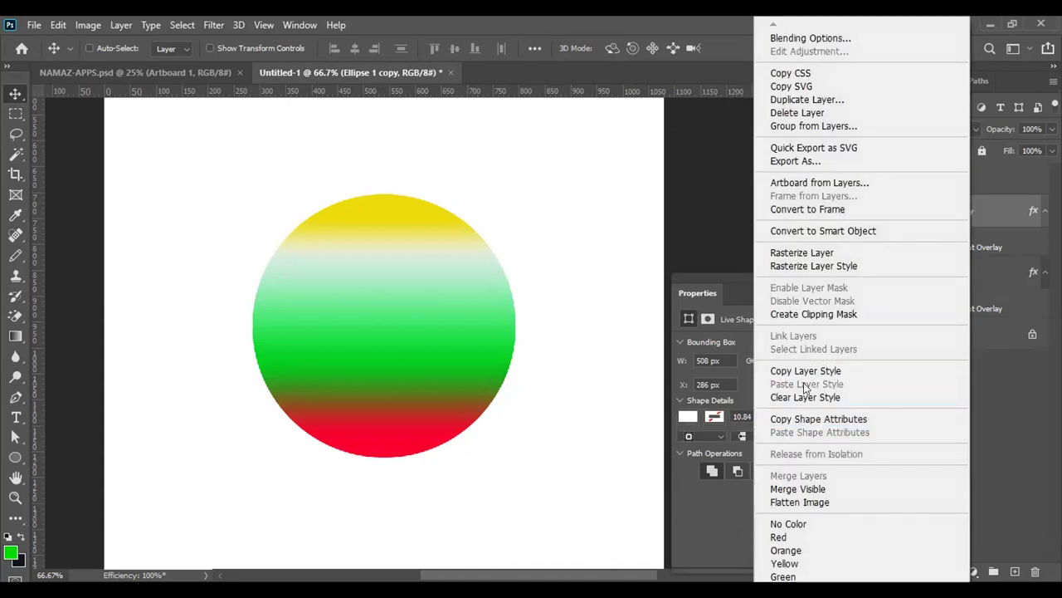
{"action": "left_click", "coordinate": [805, 397]}
{"action": "double_click", "coordinate": [912, 214]}
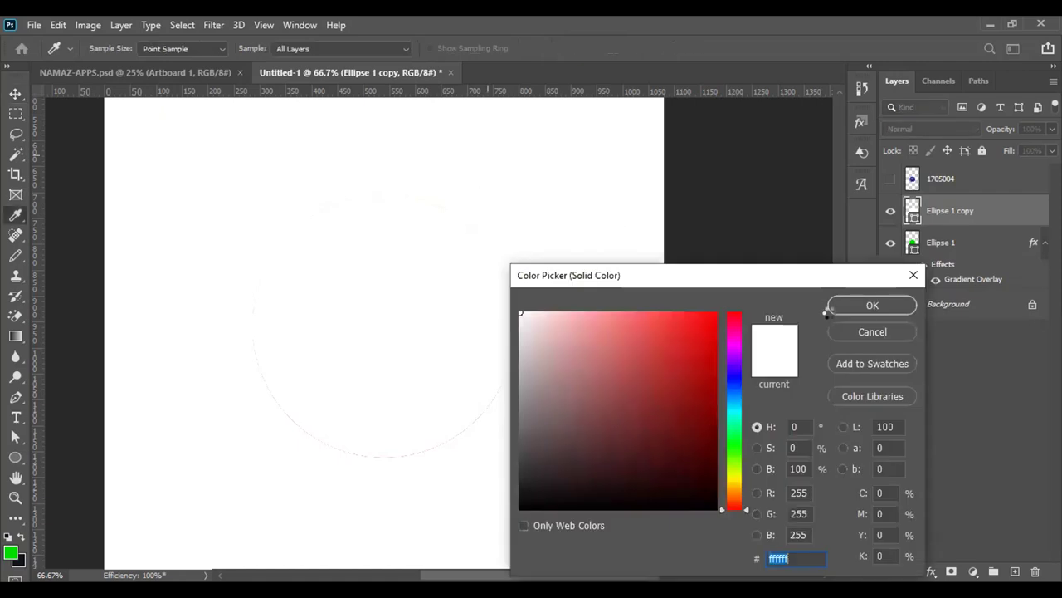
{"action": "left_click", "coordinate": [834, 308]}
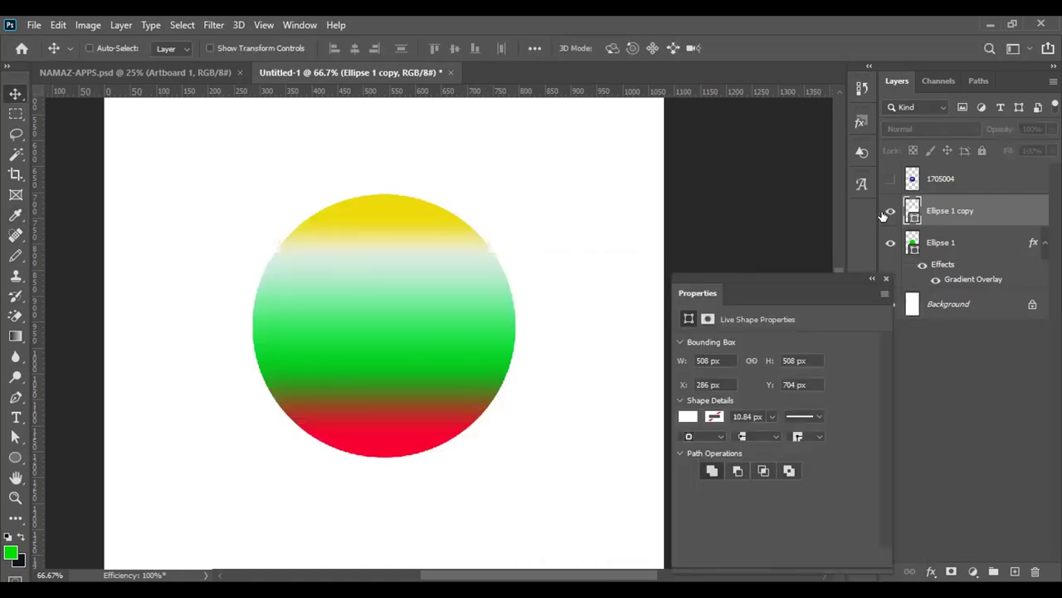
{"action": "left_click", "coordinate": [890, 213]}
{"action": "left_click", "coordinate": [885, 214]}
{"action": "left_click", "coordinate": [891, 211]}
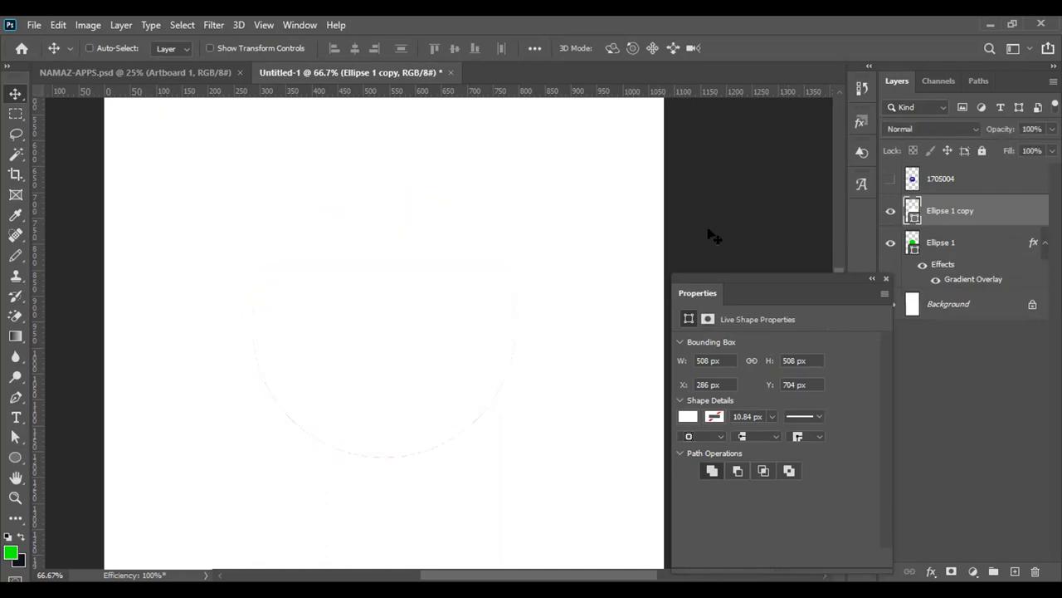
Step: Scale the white ellipse copy proportionally about its center to 97.05% so a thin gradient ring remains around it
{"action": "left_click", "coordinate": [89, 48]}
{"action": "key", "text": "ctrl+t"}
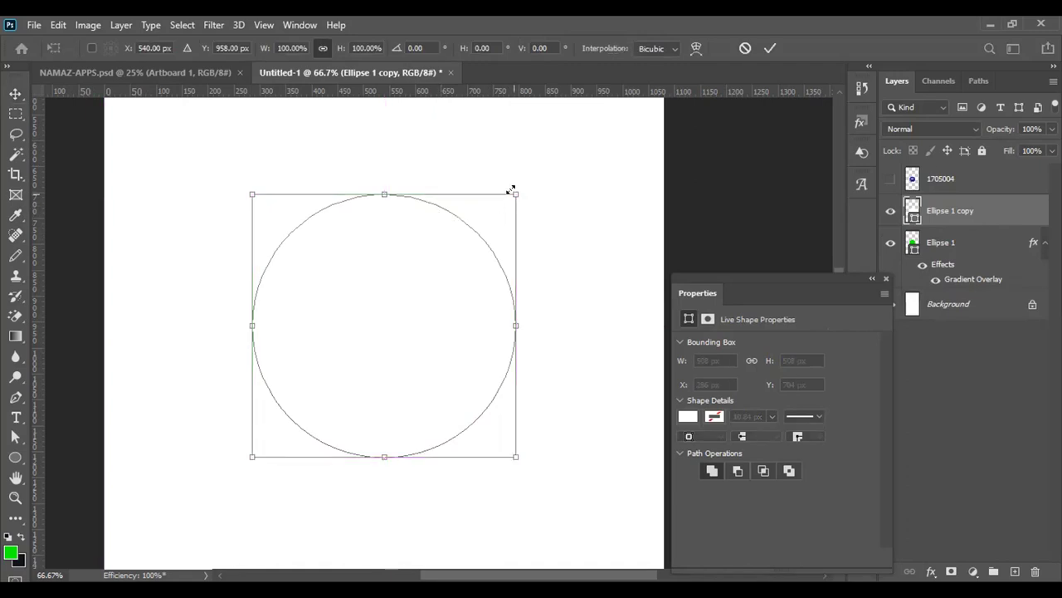
{"action": "left_click_drag", "start_coordinate": [511, 190], "coordinate": [512, 199]}
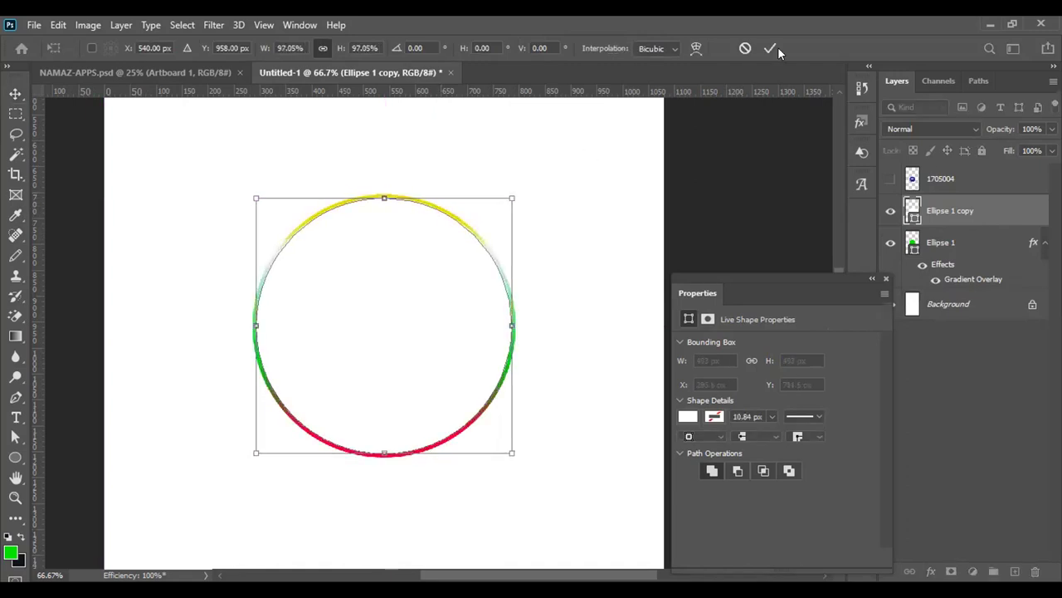
{"action": "left_click", "coordinate": [775, 47]}
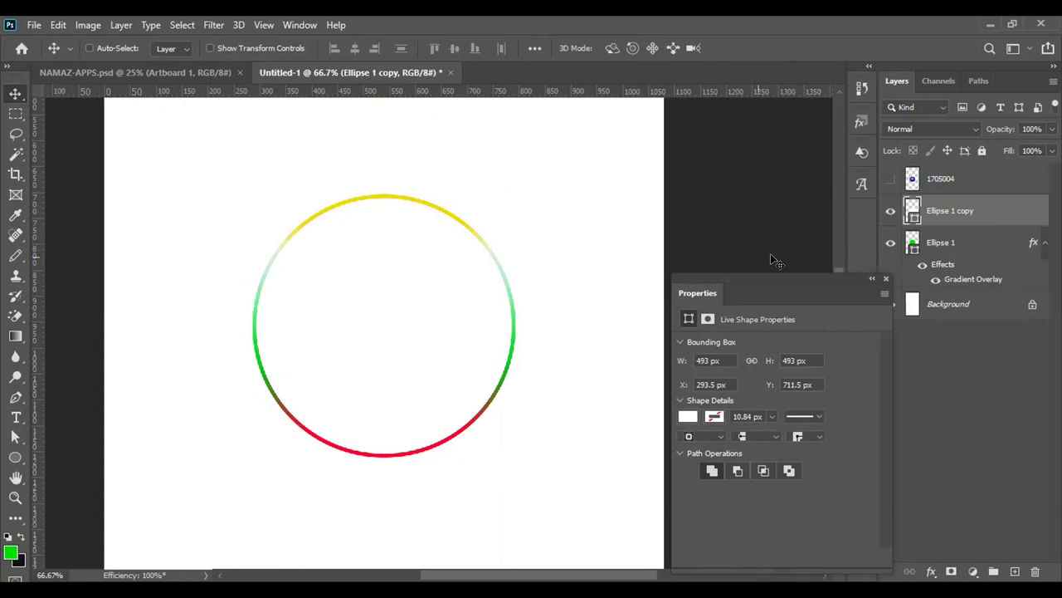
Step: Show the 1705004 icon layer and check the gradient ring around it at different zoom levels
{"action": "left_click", "coordinate": [890, 178]}
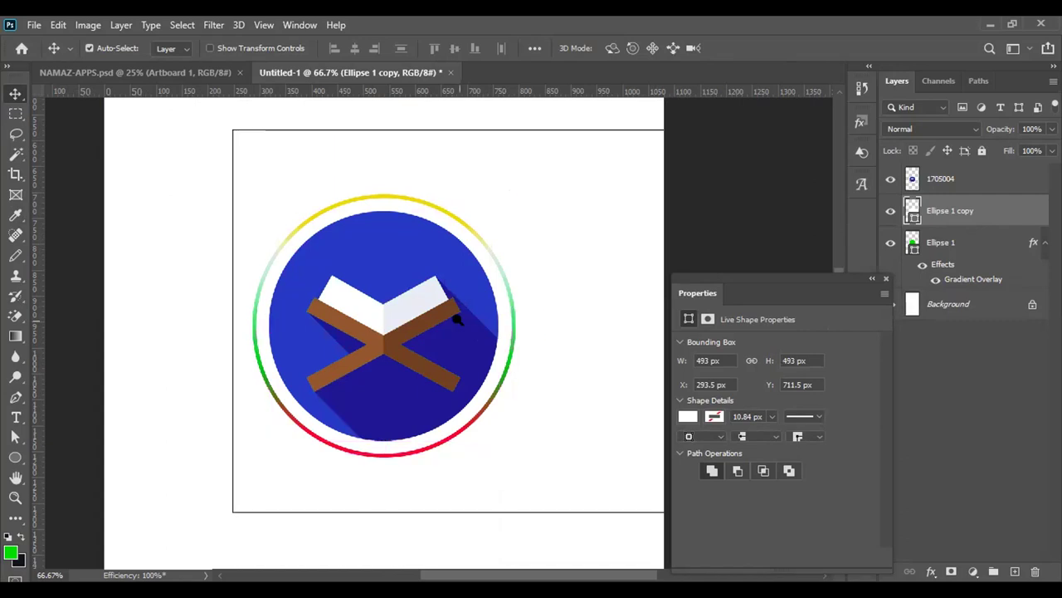
{"action": "key", "text": "ctrl+minus"}
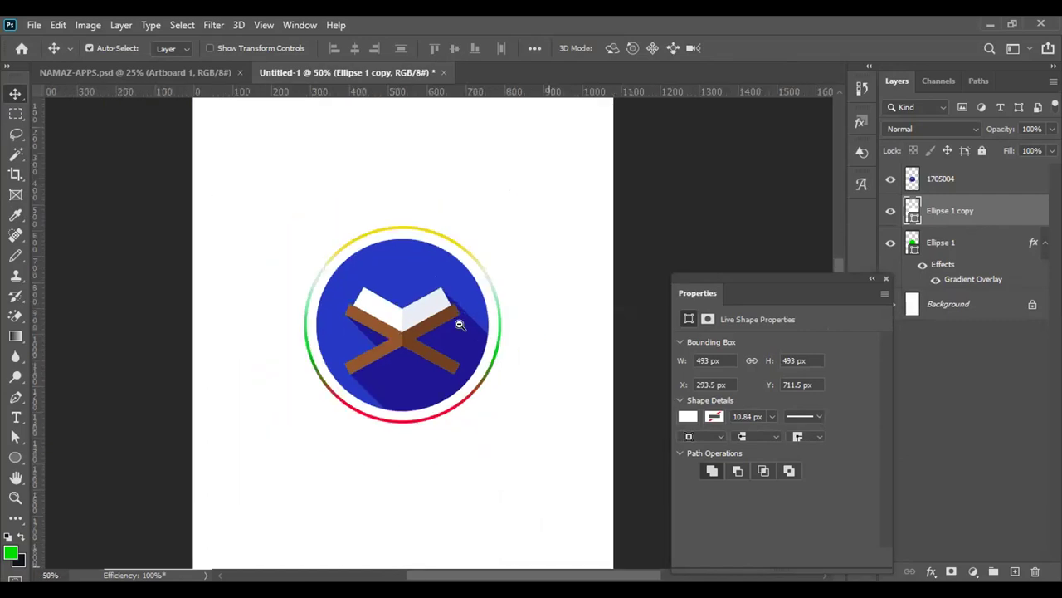
{"action": "key", "text": "ctrl+minus"}
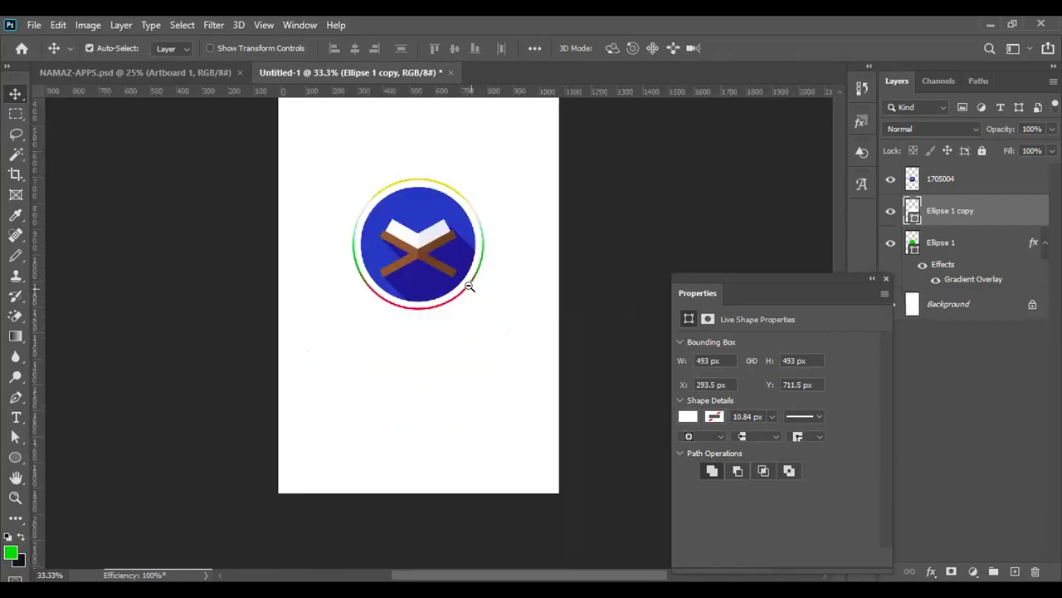
{"action": "key", "text": "ctrl+r"}
{"action": "key", "text": "ctrl+minus"}
{"action": "key", "text": "ctrl+plus"}
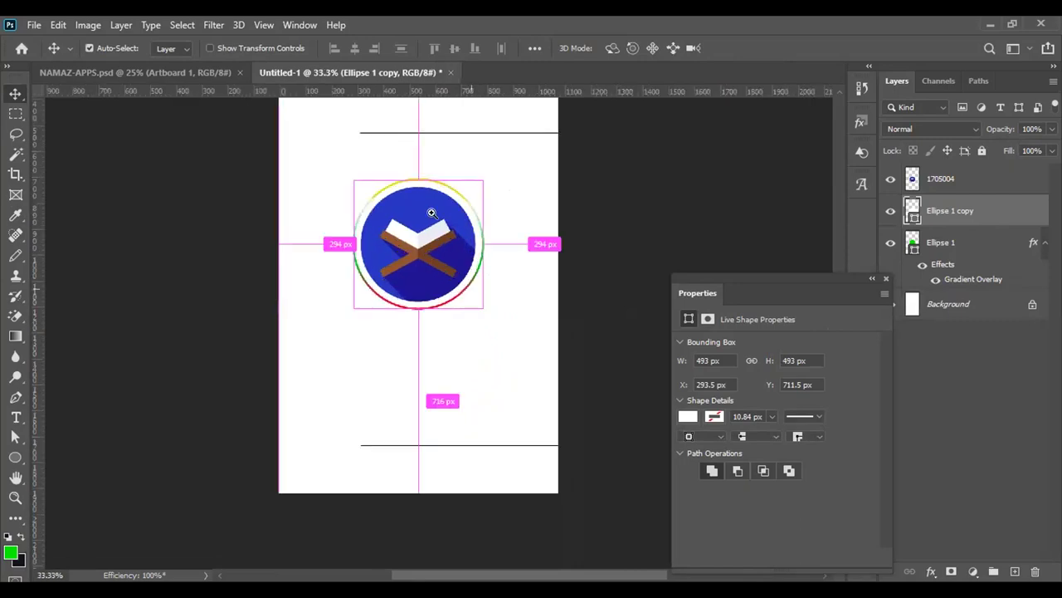
{"action": "key", "text": "ctrl+plus"}
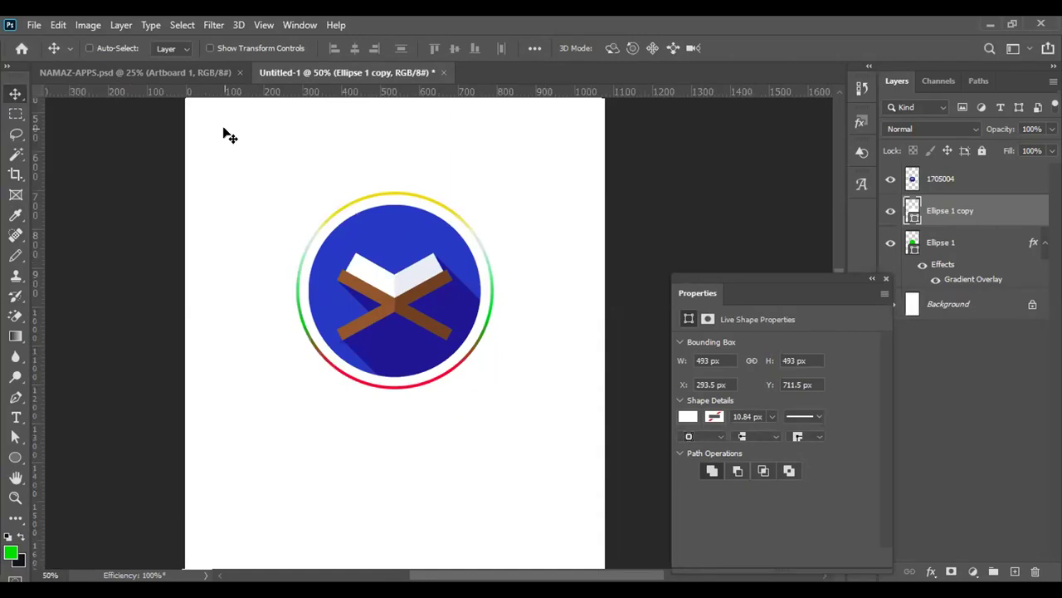
Step: Switch to the NAMAZ-APPS.psd document and duplicate Artboard 4 within it, with the properties closed
{"action": "left_click", "coordinate": [157, 74]}
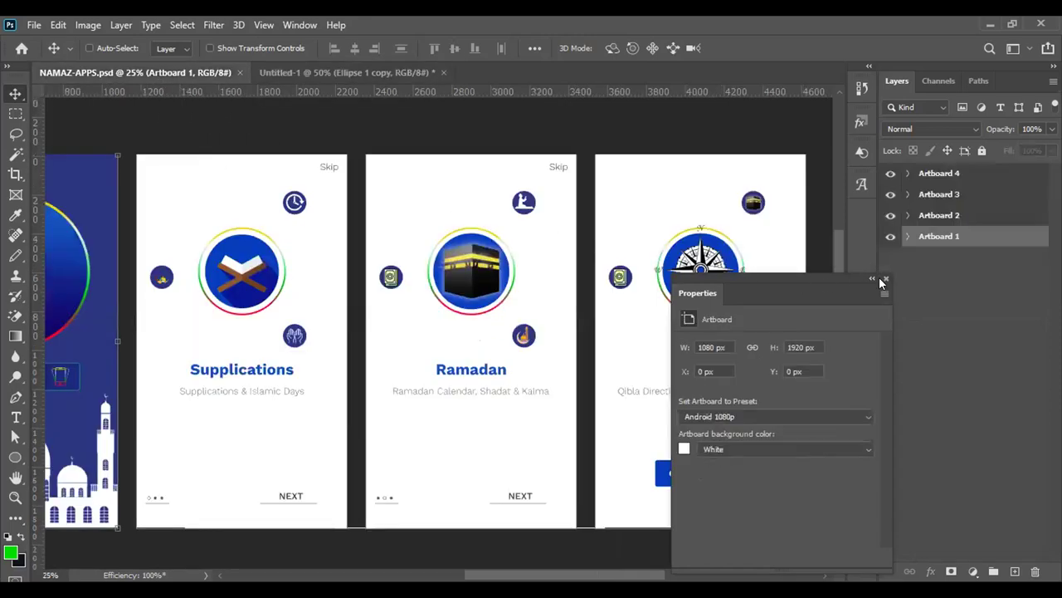
{"action": "left_click", "coordinate": [885, 280]}
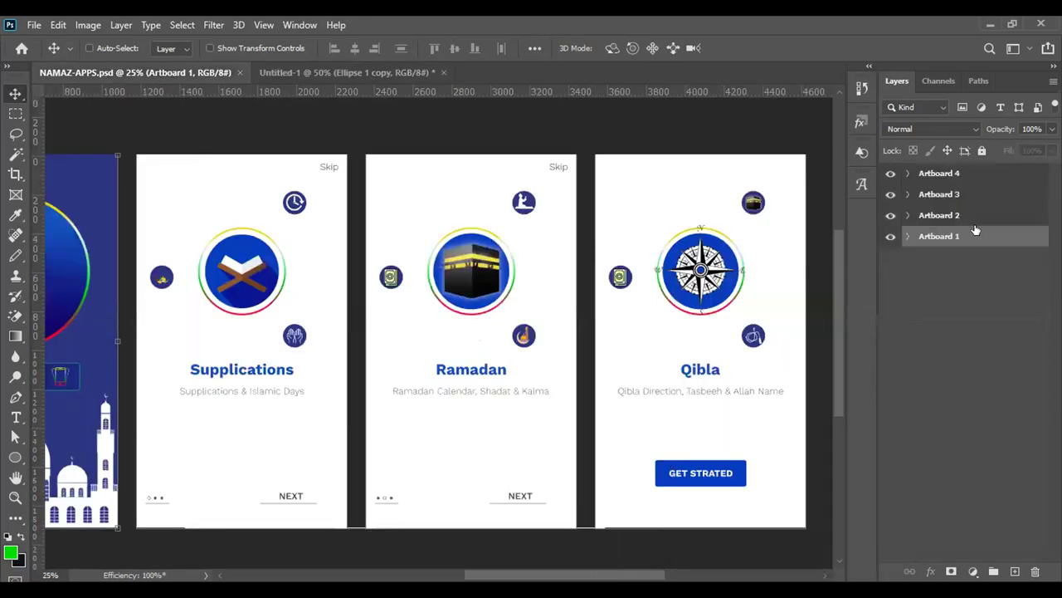
{"action": "left_click", "coordinate": [958, 179]}
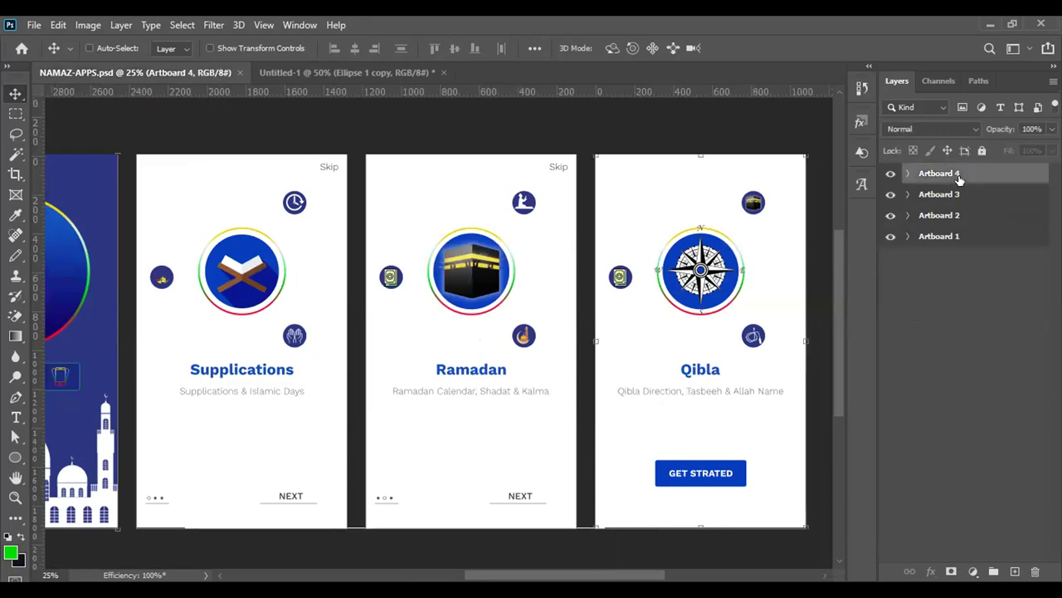
{"action": "right_click", "coordinate": [961, 177]}
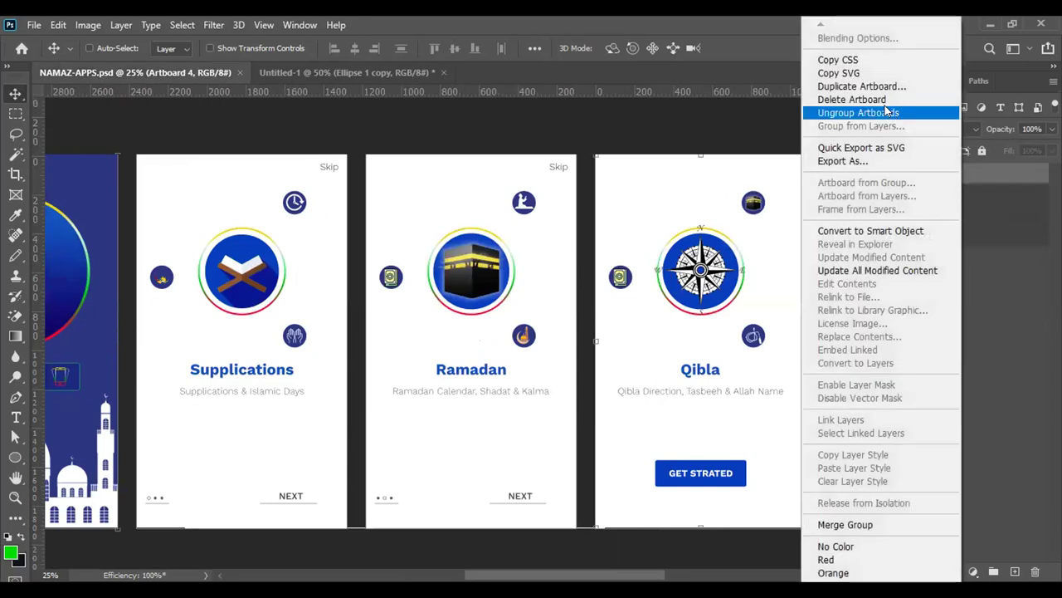
{"action": "left_click", "coordinate": [865, 86]}
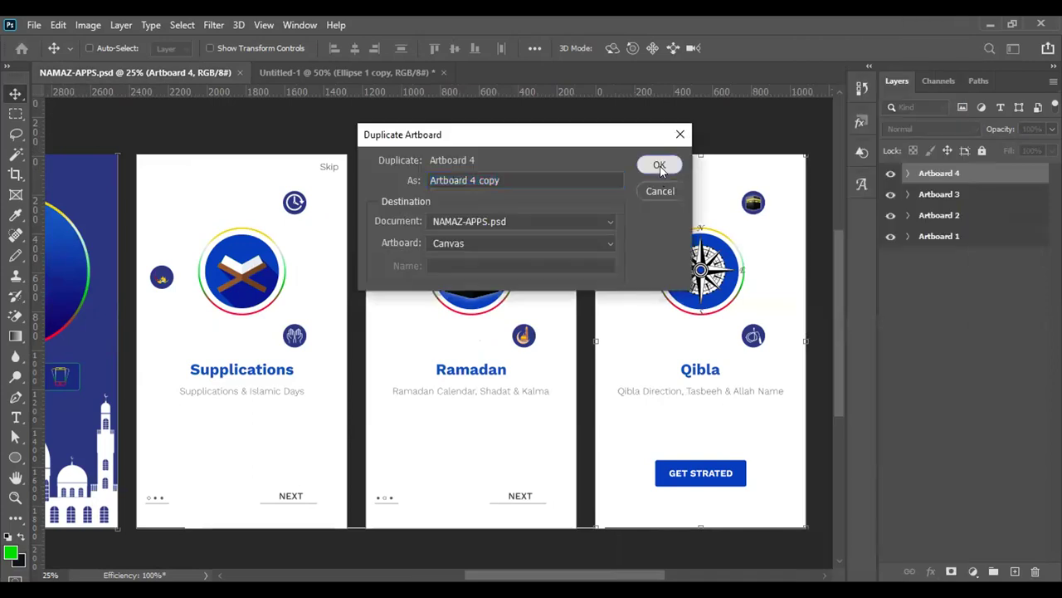
{"action": "left_click", "coordinate": [661, 169]}
{"action": "left_click", "coordinate": [884, 279]}
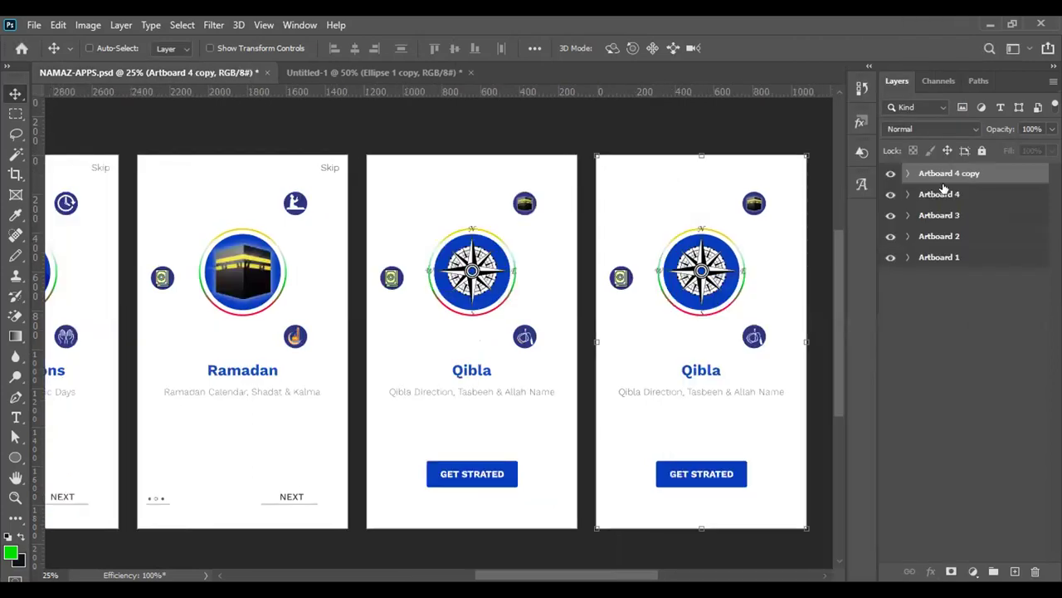
Step: Rename the duplicated artboard as Artboard 5
{"action": "double_click", "coordinate": [950, 173]}
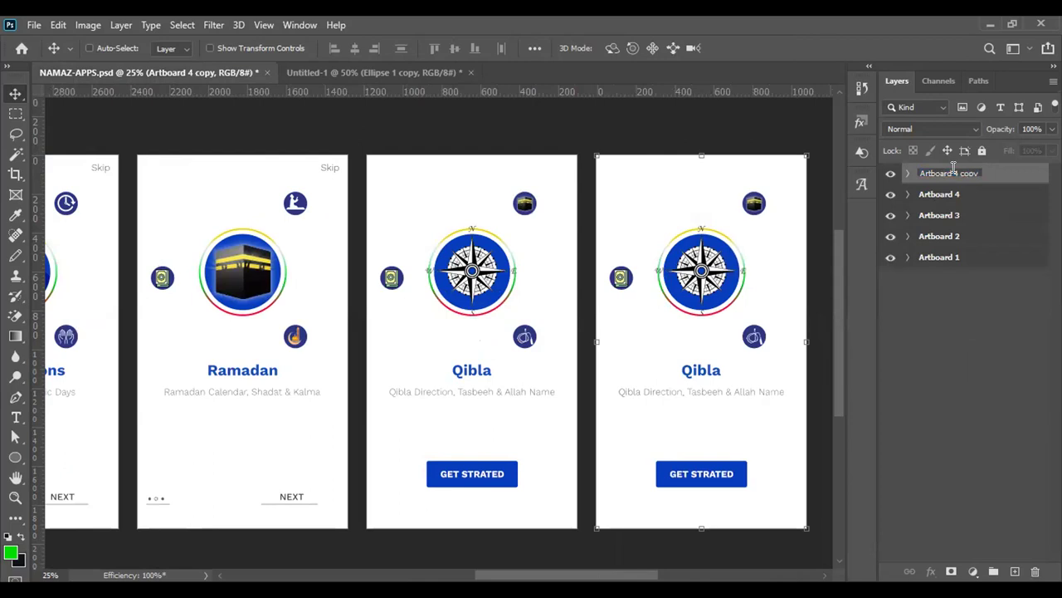
{"action": "left_click_drag", "start_coordinate": [982, 181], "coordinate": [983, 186]}
{"action": "type", "text": "5"}
{"action": "left_click", "coordinate": [982, 193]}
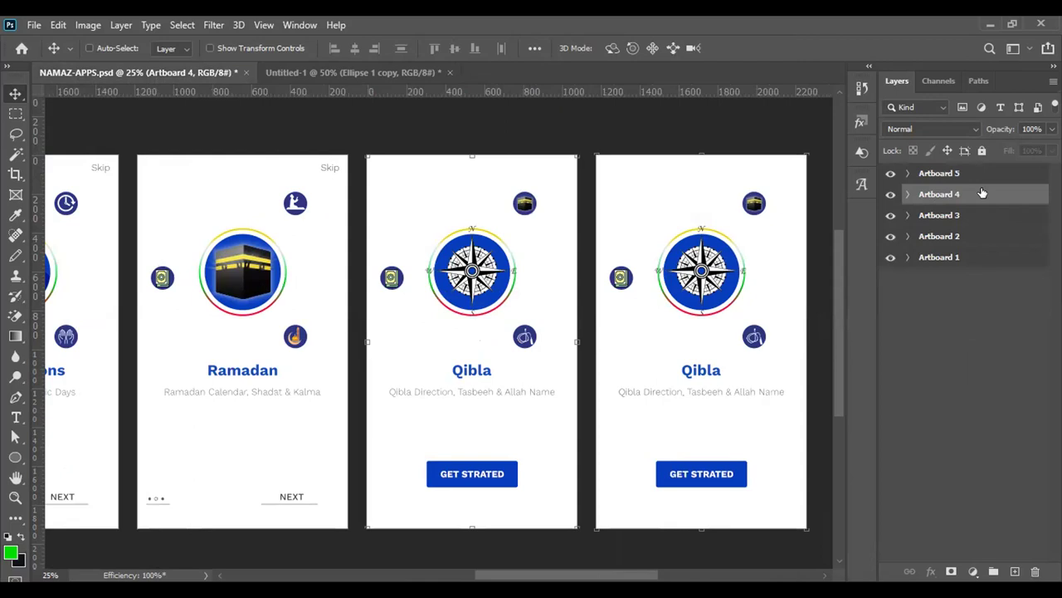
Step: Delete every layer and group inside Artboard 5 from Group 5 down to Ellipse 2, keeping only Rectangle 1
{"action": "left_click", "coordinate": [956, 170]}
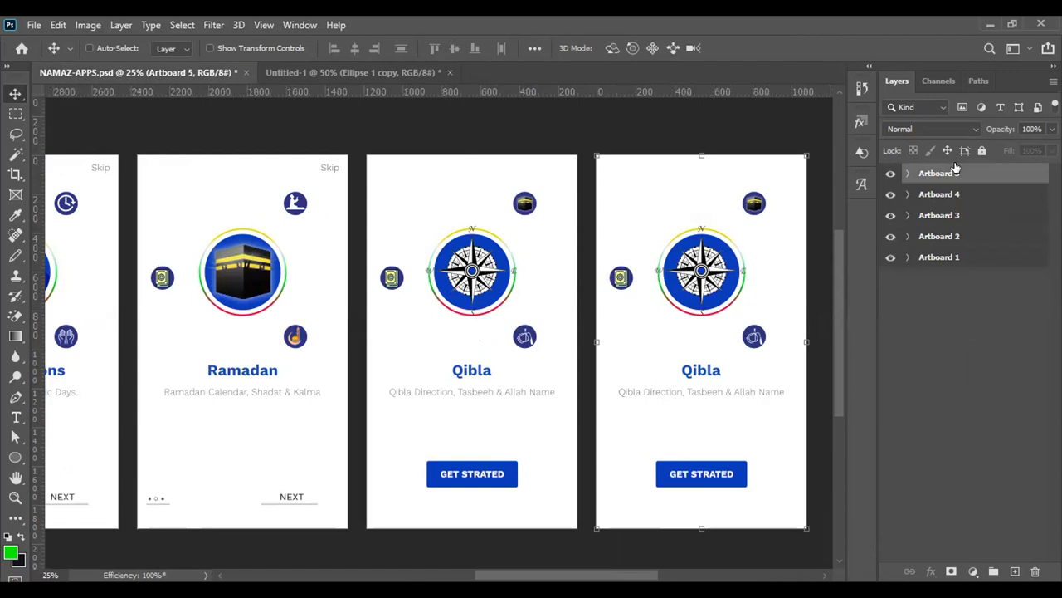
{"action": "left_click", "coordinate": [907, 173]}
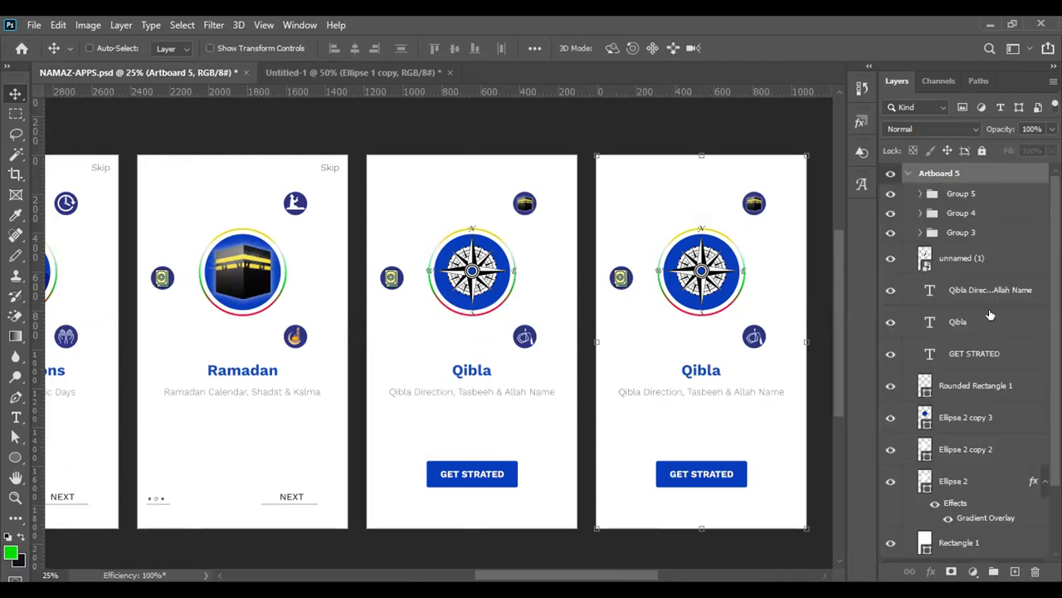
{"action": "scroll", "coordinate": [977, 448], "scroll_direction": "down", "scroll_amount": 3}
{"action": "left_click", "coordinate": [970, 419]}
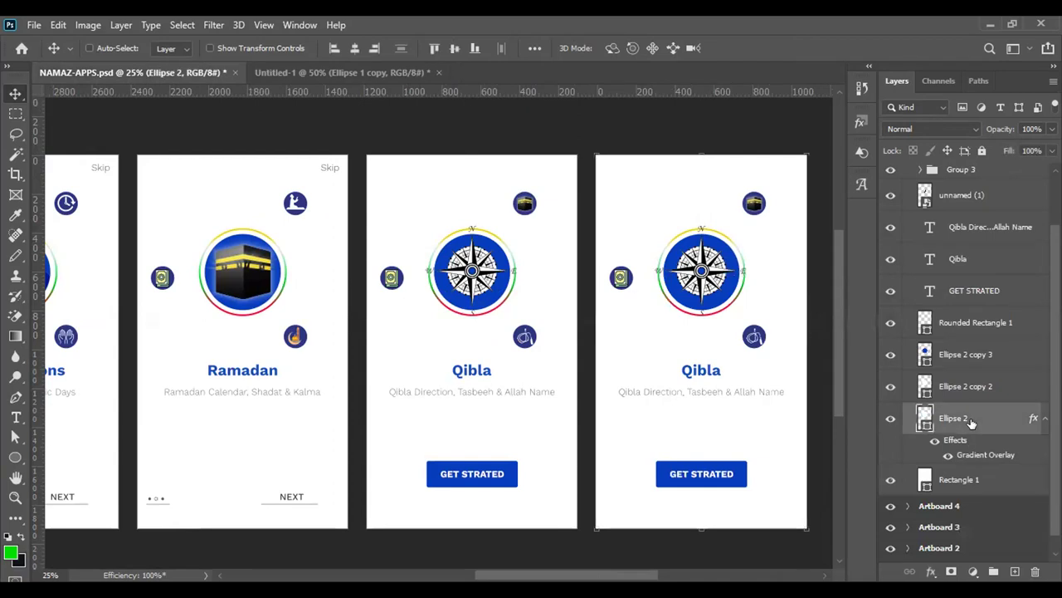
{"action": "scroll", "coordinate": [965, 365], "scroll_direction": "up", "scroll_amount": 2}
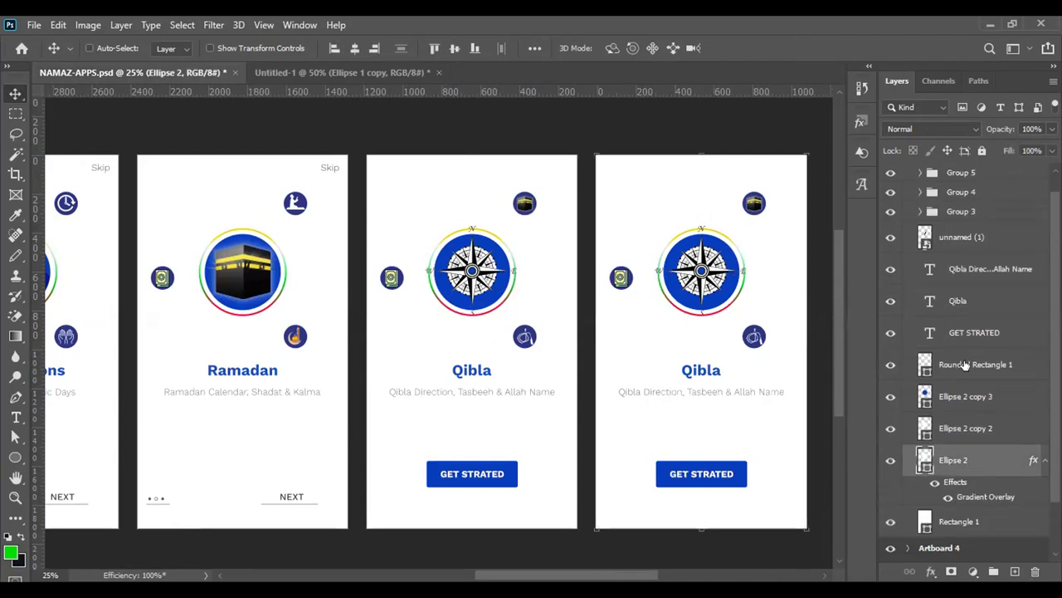
{"action": "left_click", "coordinate": [971, 241], "text": "shift"}
{"action": "scroll", "coordinate": [982, 249], "scroll_direction": "up", "scroll_amount": 1}
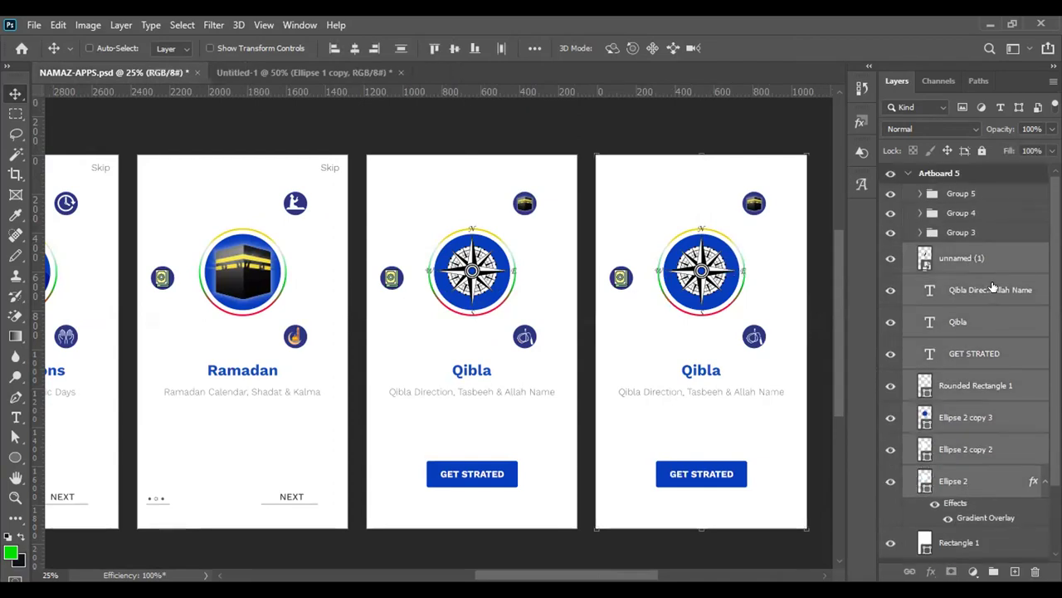
{"action": "left_click", "coordinate": [970, 198], "text": "shift"}
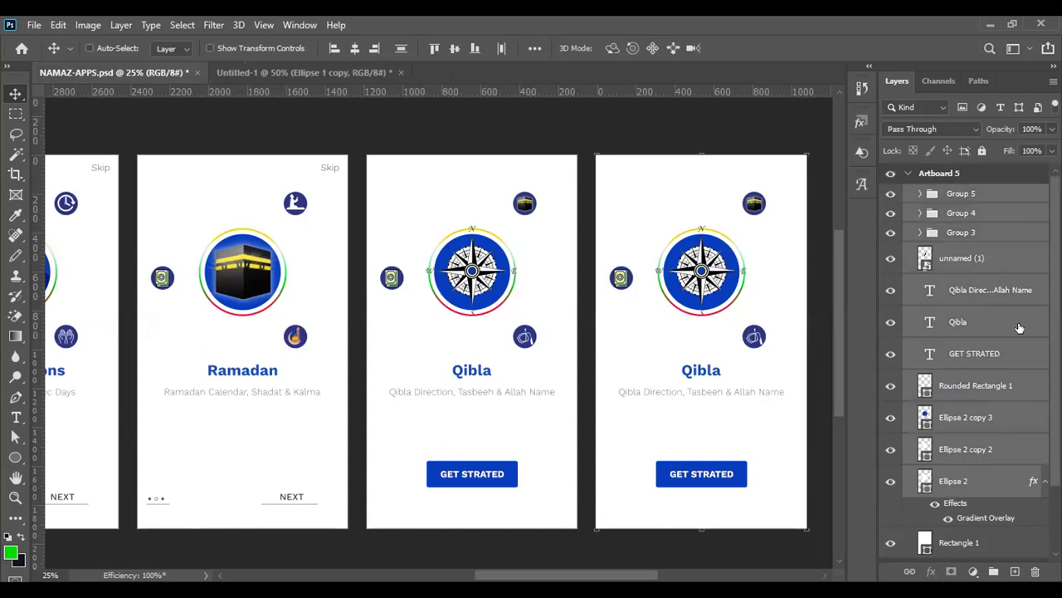
{"action": "key", "text": "Delete"}
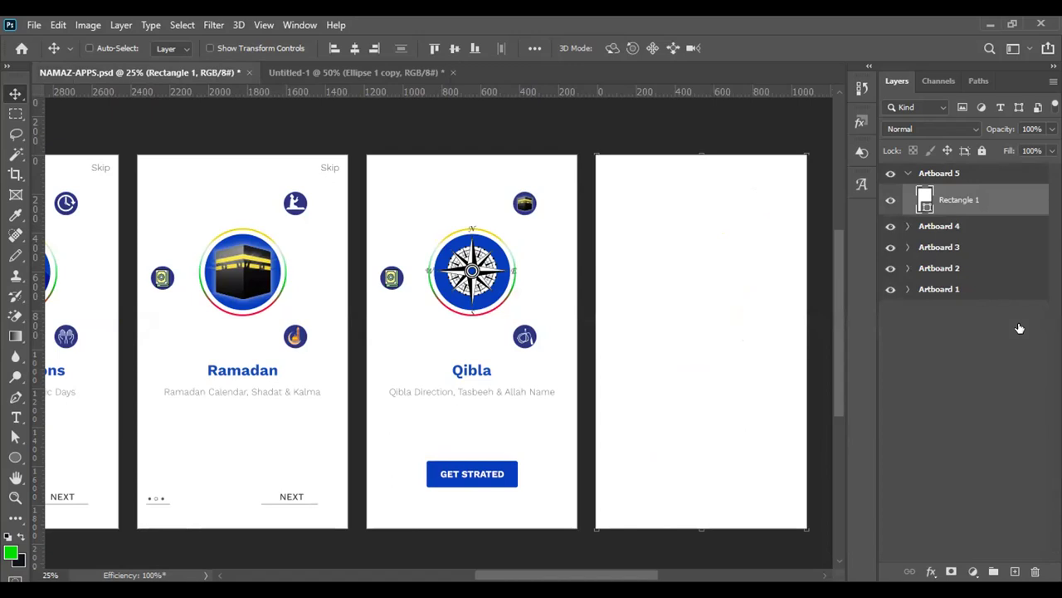
Step: Lock Rectangle 1 and draw a header rectangle about 1110 × 264 px across the top of Artboard 5
{"action": "left_click", "coordinate": [10, 456]}
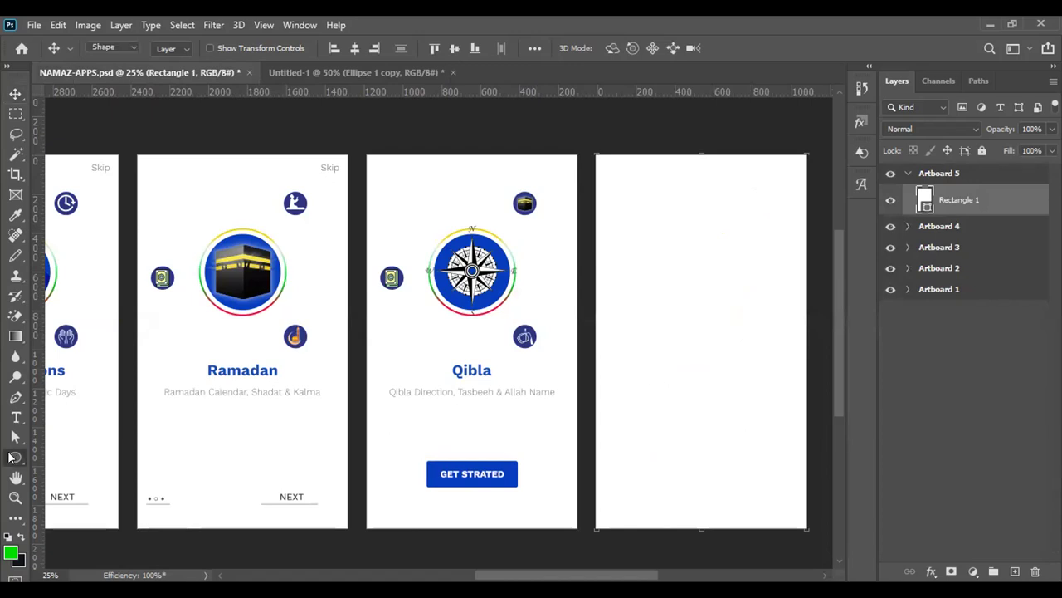
{"action": "right_click", "coordinate": [15, 456]}
{"action": "left_click", "coordinate": [74, 455]}
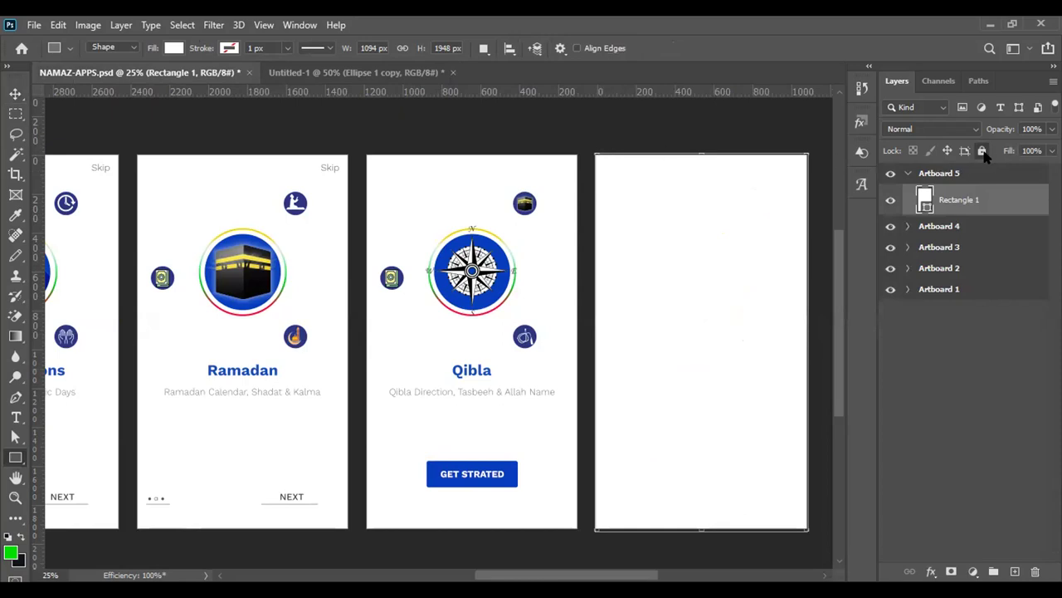
{"action": "left_click", "coordinate": [982, 151]}
{"action": "left_click_drag", "start_coordinate": [593, 151], "coordinate": [809, 201]}
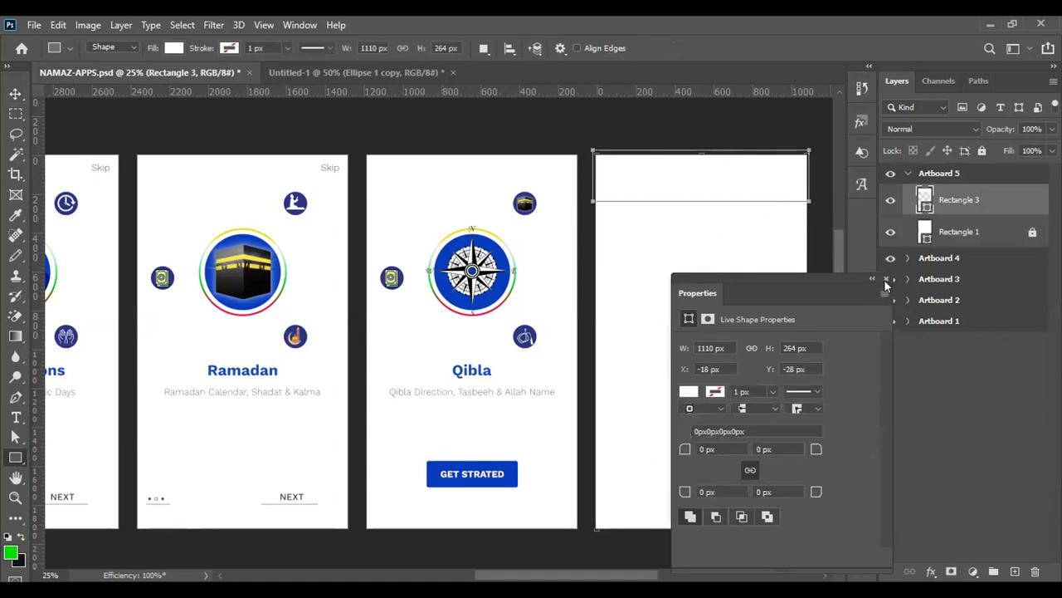
{"action": "left_click", "coordinate": [886, 279]}
Step: Fill the header rectangle with the blue 063dbf sampled from the Qibla screen's compass circle
{"action": "double_click", "coordinate": [926, 208]}
{"action": "left_click", "coordinate": [515, 253]}
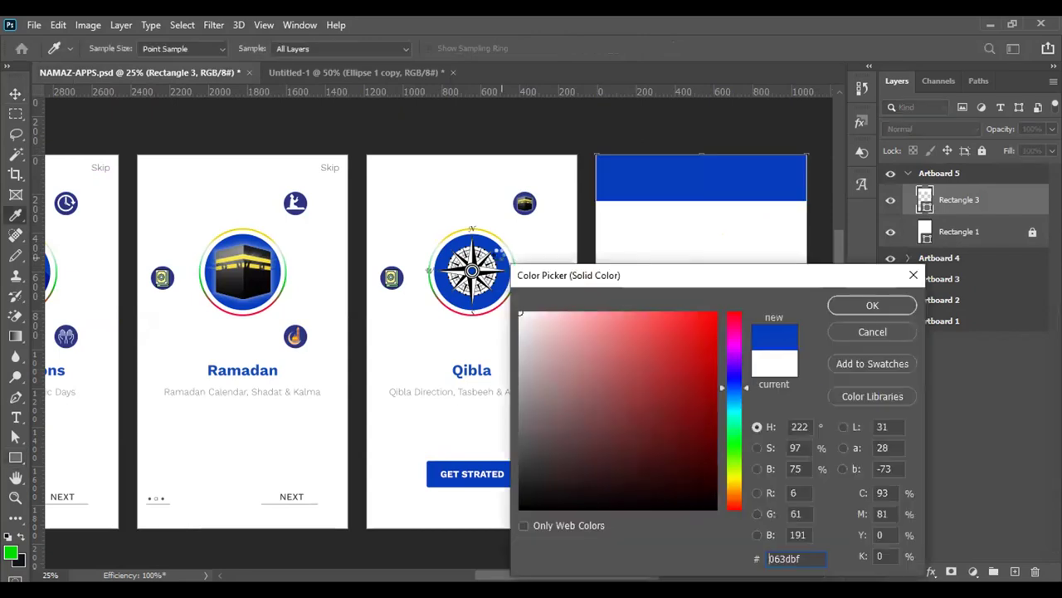
{"action": "left_click", "coordinate": [863, 302]}
{"action": "key", "text": "v"}
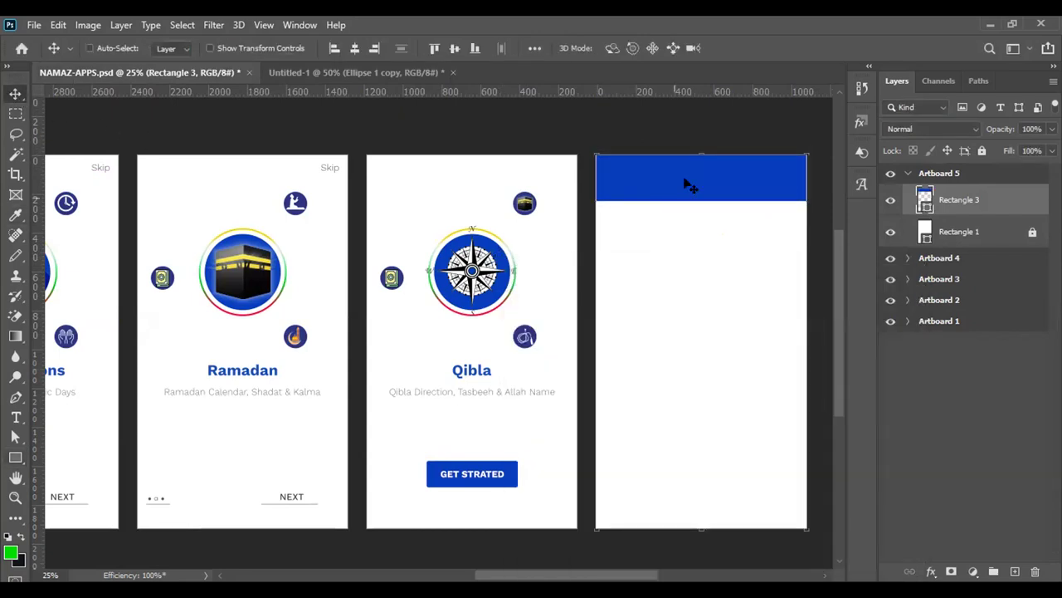
Step: Free-transform the blue header rectangle so its side and top edges sit closer to the edges of Artboard 5
{"action": "scroll", "coordinate": [703, 225], "scroll_direction": "up", "scroll_amount": 1}
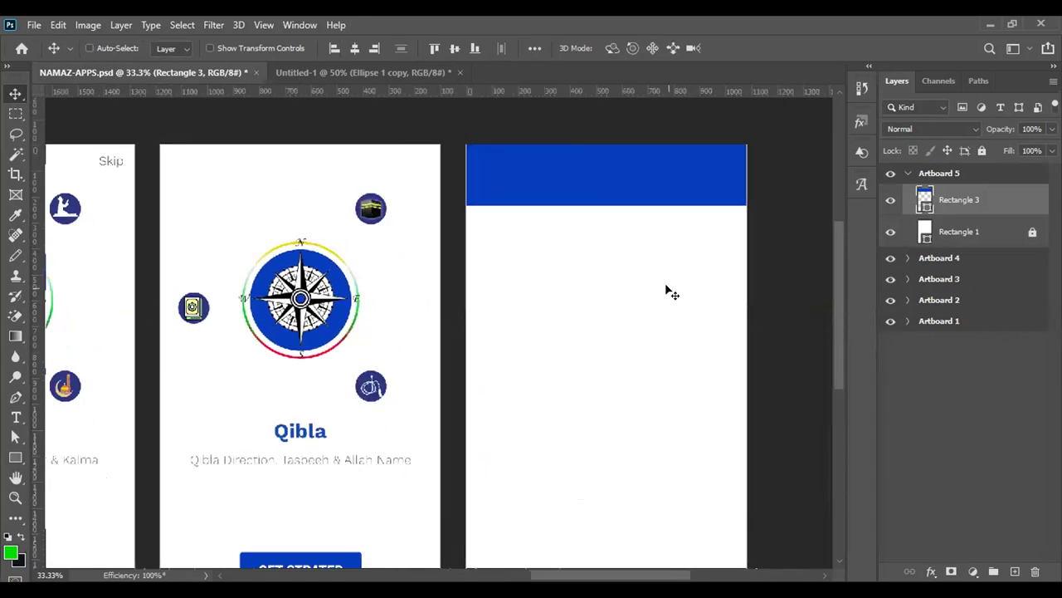
{"action": "key", "text": "ctrl+t"}
{"action": "mouse_move", "coordinate": [750, 171]}
{"action": "left_mouse_down"}
{"action": "mouse_move", "coordinate": [763, 166]}
{"action": "mouse_move", "coordinate": [750, 169]}
{"action": "left_mouse_up"}
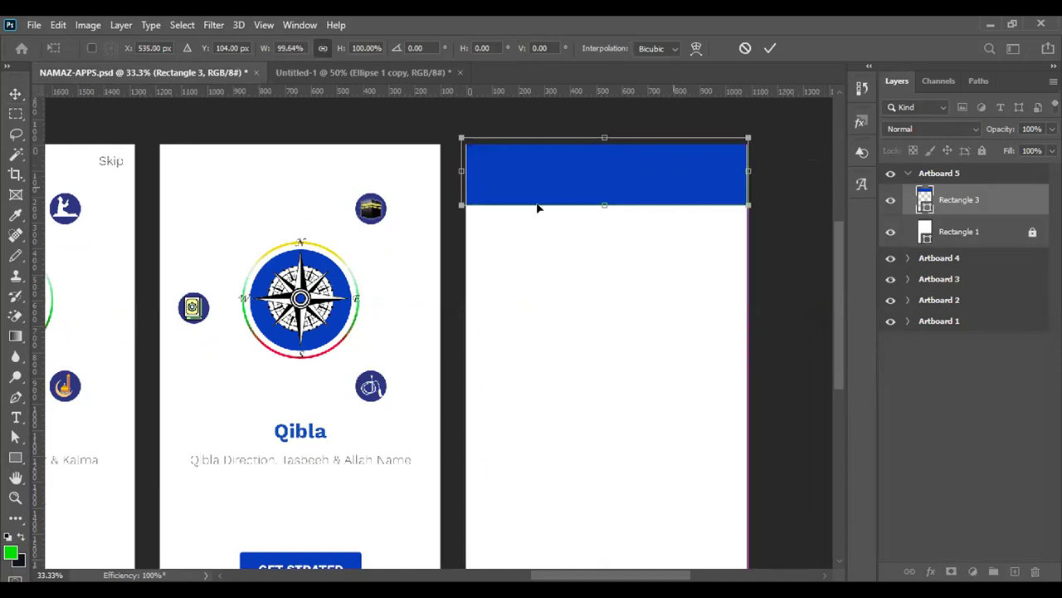
{"action": "left_click_drag", "start_coordinate": [460, 170], "coordinate": [459, 173]}
{"action": "left_click_drag", "start_coordinate": [606, 137], "coordinate": [606, 144]}
{"action": "left_click", "coordinate": [767, 52]}
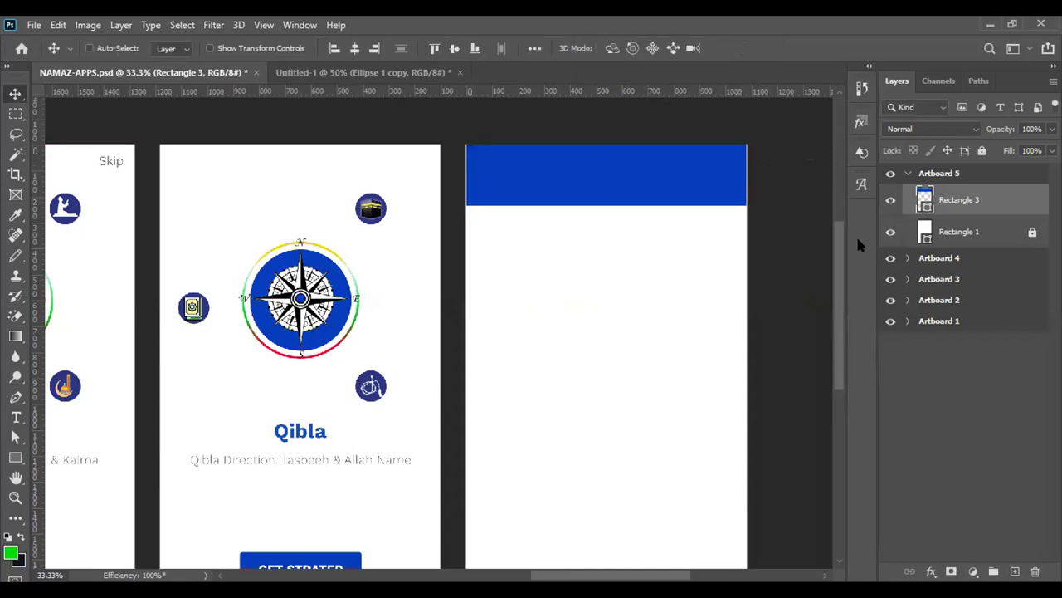
Step: Examine how the blue header fits the edges of Artboard 5 at different zoom levels
{"action": "left_click", "coordinate": [764, 211], "text": "ctrl"}
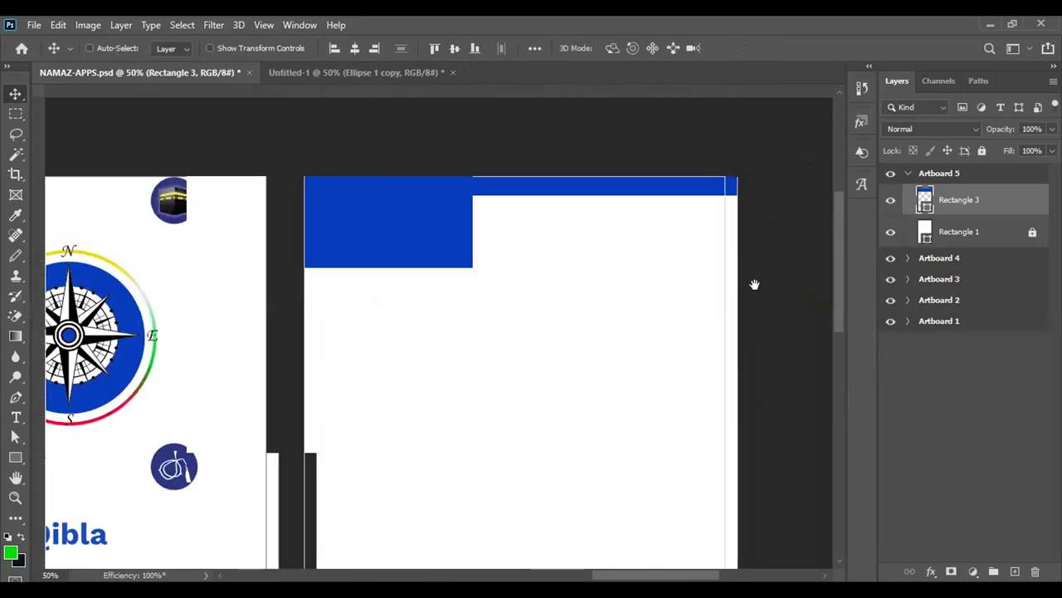
{"action": "left_click", "coordinate": [752, 262], "text": "ctrl"}
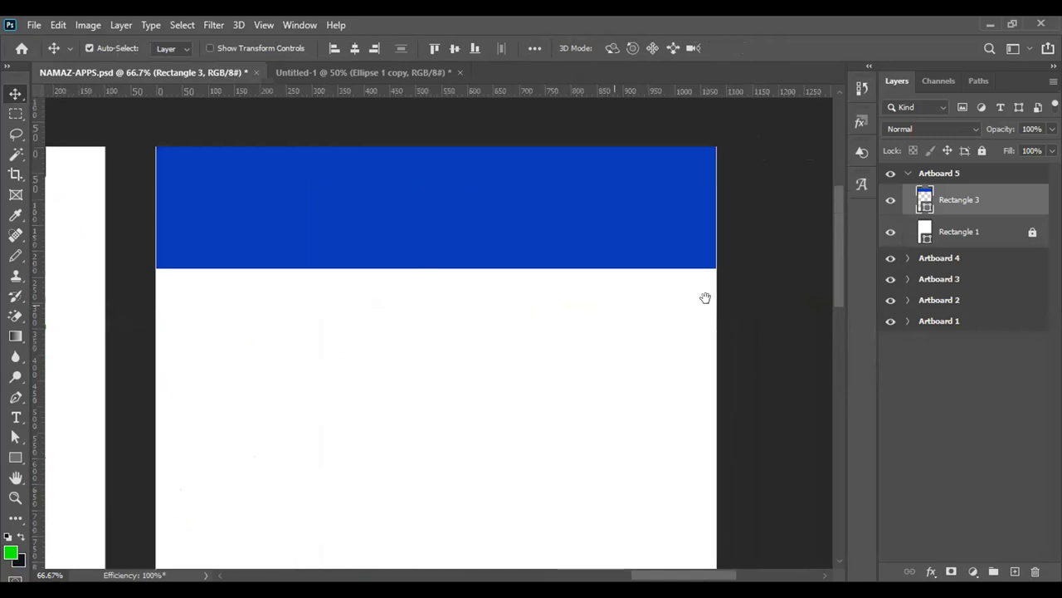
{"action": "scroll", "coordinate": [668, 281], "scroll_direction": "left", "scroll_amount": 2}
{"action": "key", "text": "ctrl+r"}
{"action": "left_click", "coordinate": [668, 283], "text": "alt"}
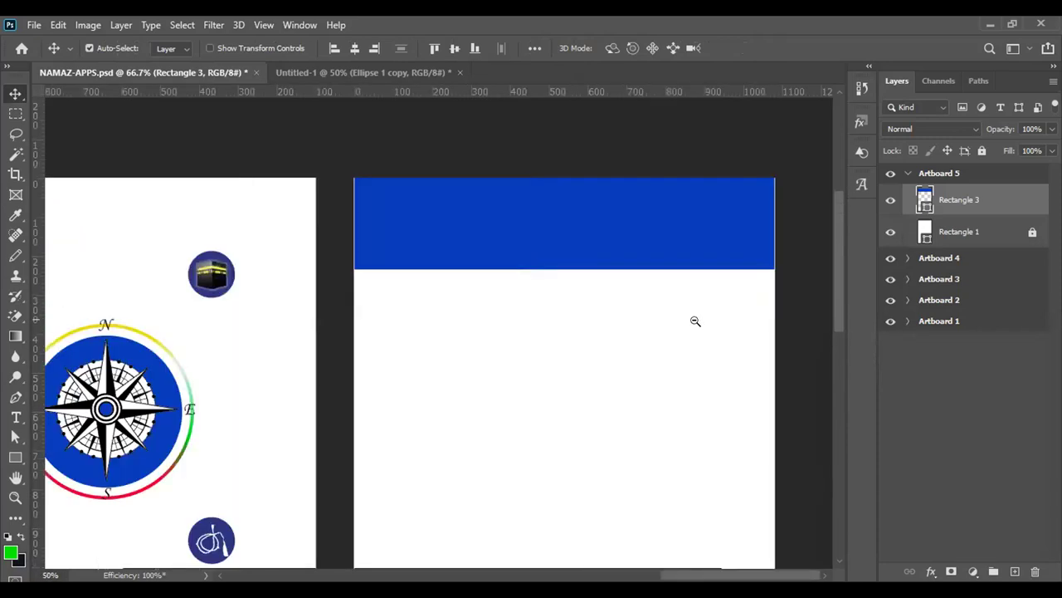
{"action": "left_click", "coordinate": [682, 286], "text": "alt"}
{"action": "scroll", "coordinate": [681, 261], "scroll_direction": "down", "scroll_amount": 3}
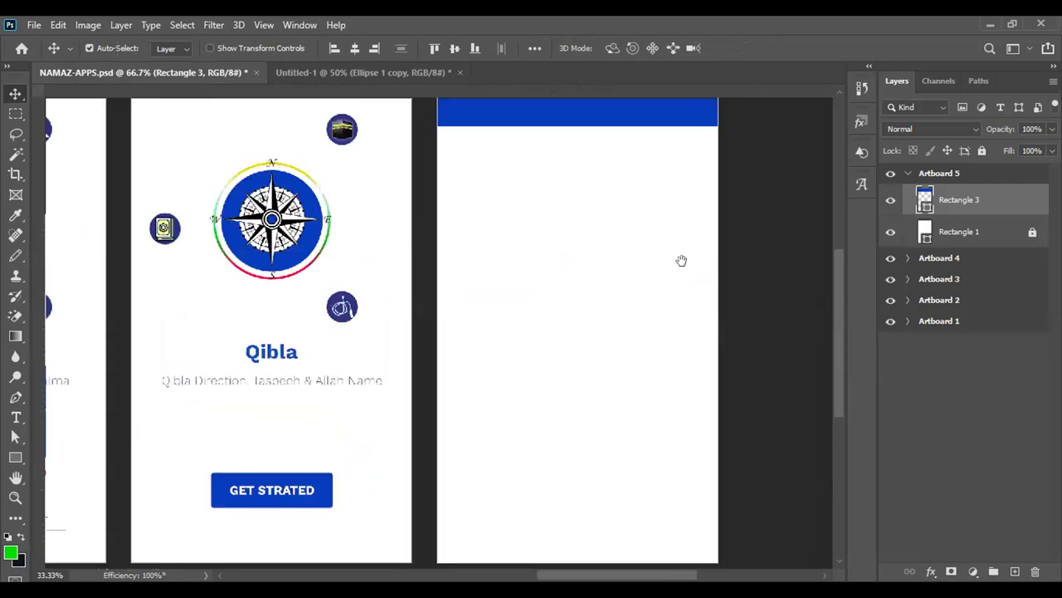
{"action": "left_click", "coordinate": [633, 254], "text": "alt"}
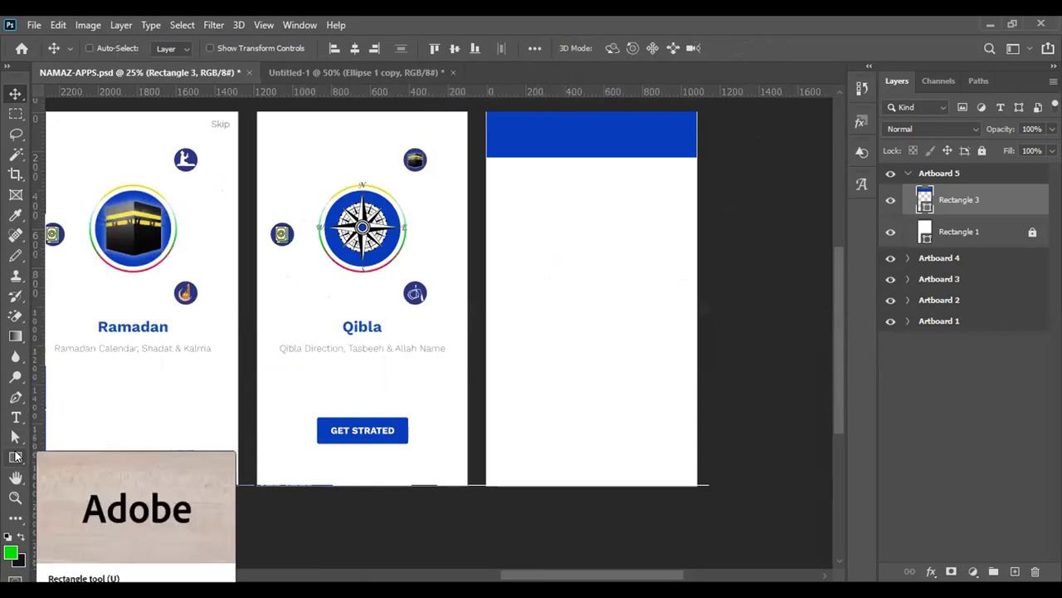
Step: Draw a banner rectangle about 1154 × 609 px below the blue header, stacked directly above Rectangle 1
{"action": "left_click_drag", "start_coordinate": [15, 456], "coordinate": [68, 454]}
{"action": "left_click", "coordinate": [966, 233]}
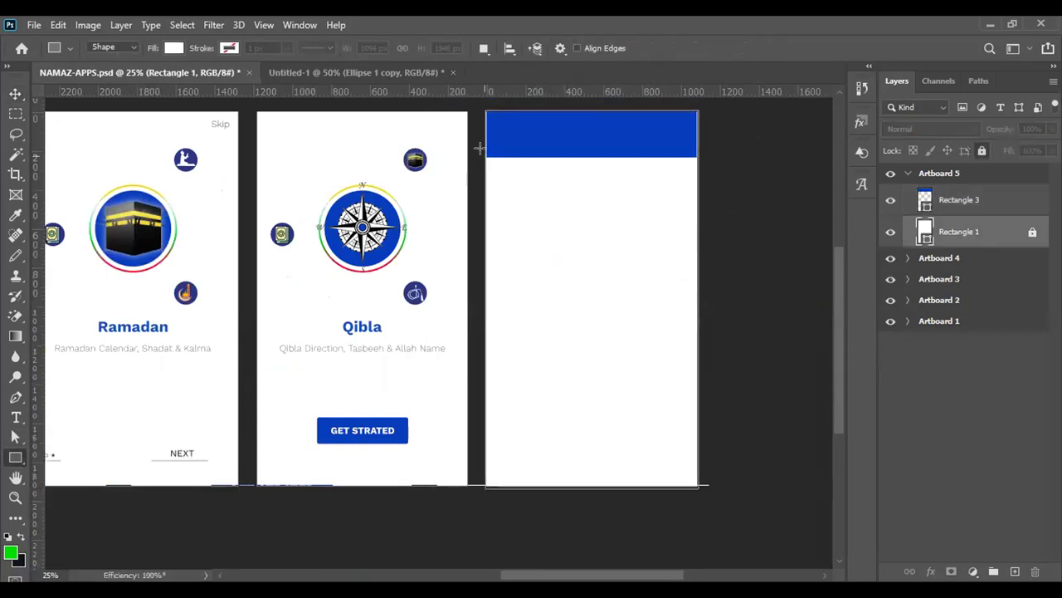
{"action": "left_click_drag", "start_coordinate": [480, 151], "coordinate": [703, 271]}
{"action": "key", "text": "v"}
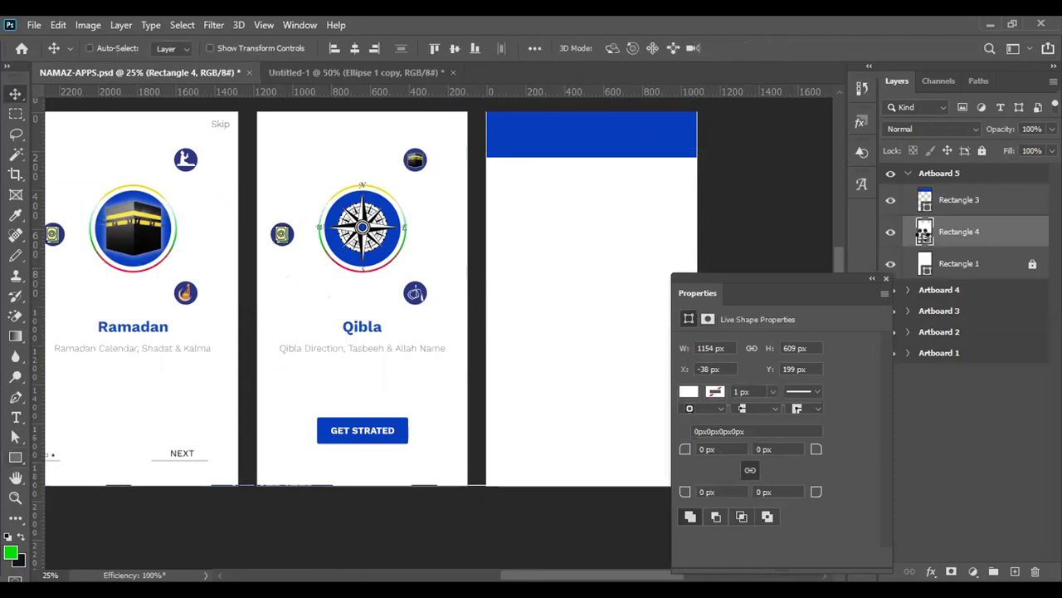
Step: Fill the banner rectangle with the black 070707 sampled from the Kaaba image and close its properties
{"action": "left_click", "coordinate": [147, 236]}
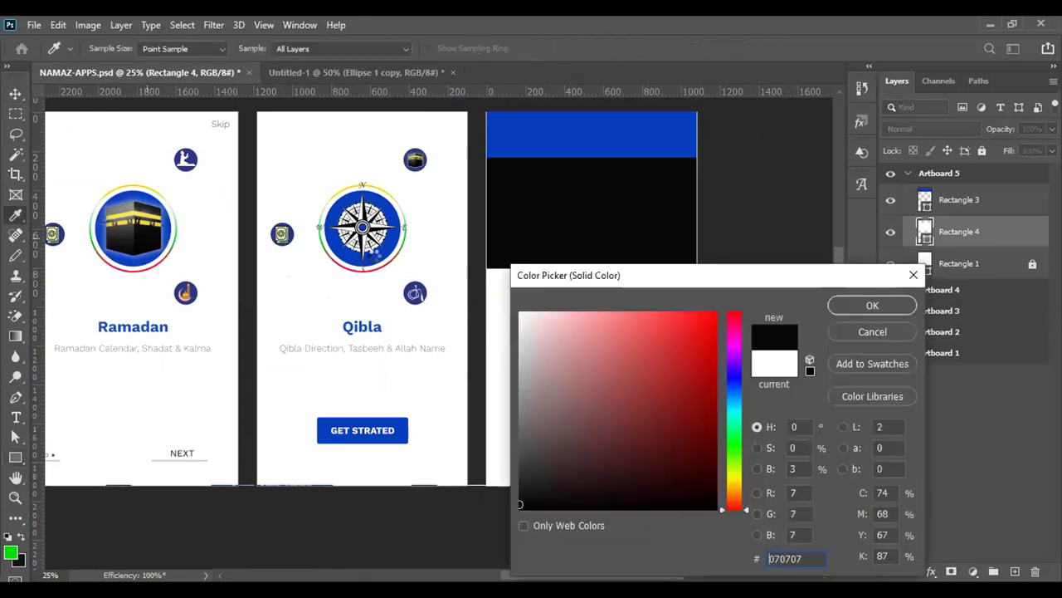
{"action": "left_click", "coordinate": [849, 303]}
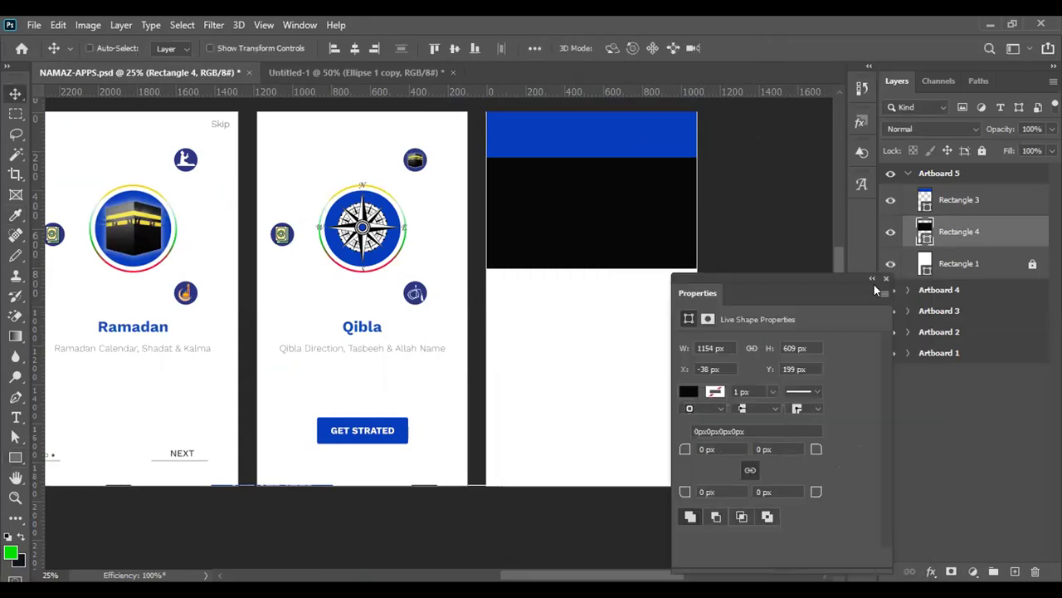
{"action": "left_click", "coordinate": [885, 279]}
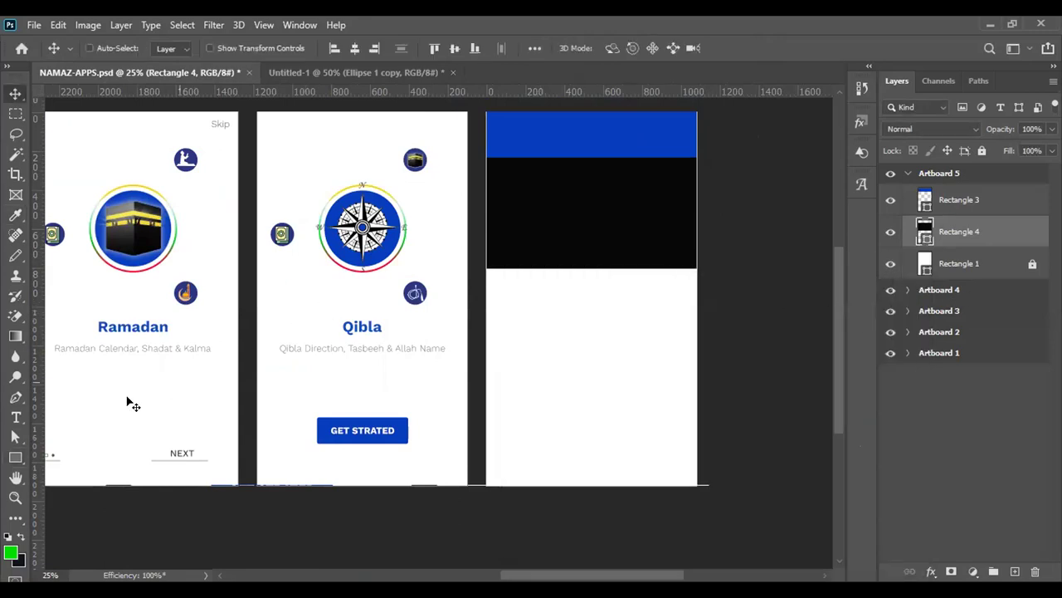
Step: Draw a 300 × 300 px rounded square with 10 px corner radius below the black banner, near the artboard's left edge
{"action": "left_click", "coordinate": [15, 457]}
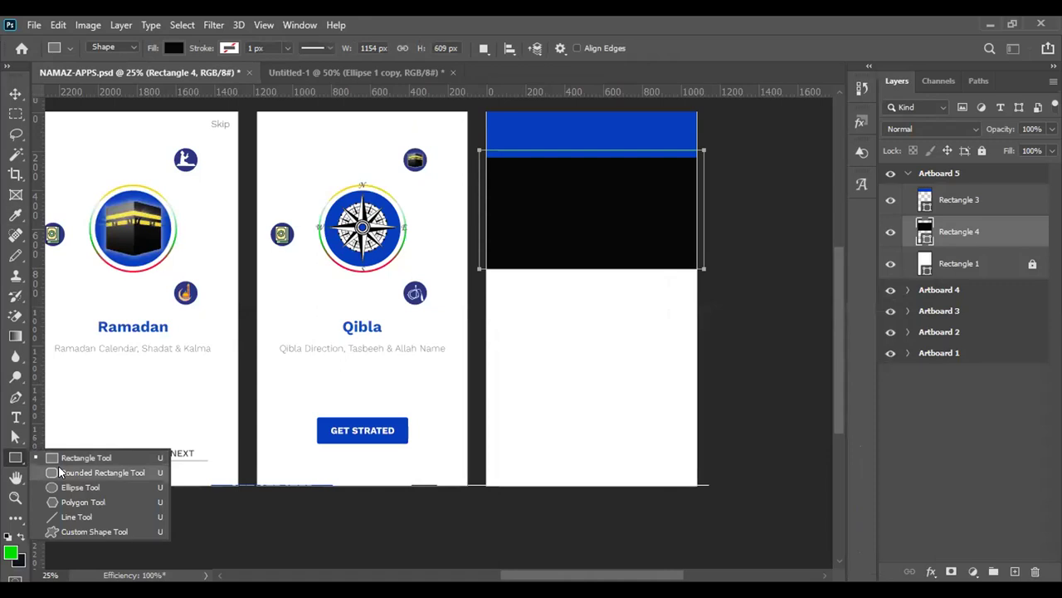
{"action": "left_click", "coordinate": [59, 471]}
{"action": "left_click_drag", "start_coordinate": [498, 294], "coordinate": [556, 353]}
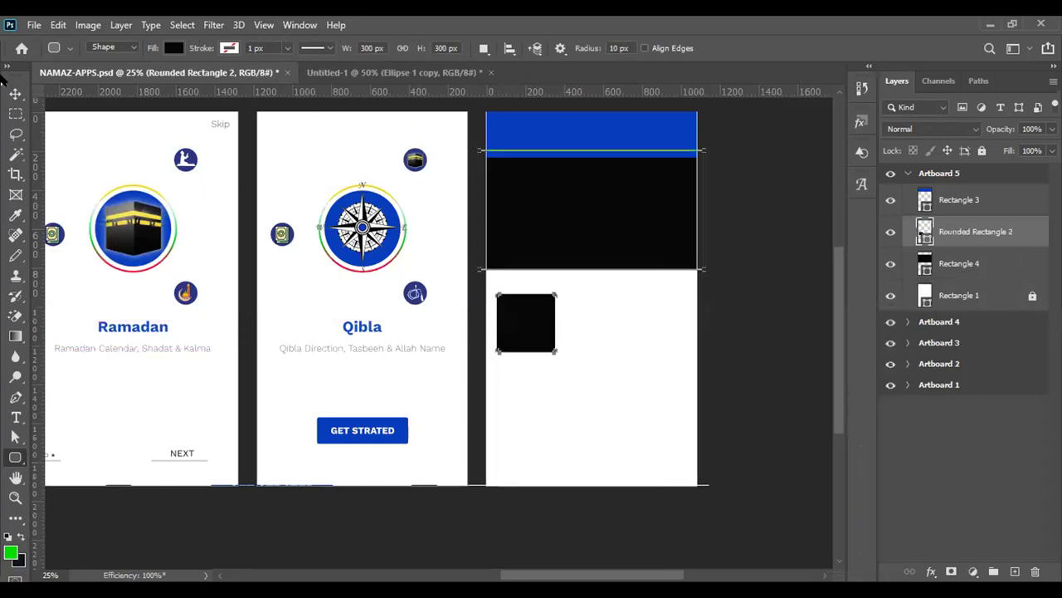
{"action": "key", "text": "v"}
Step: Duplicate the rounded square toward the artboard's right edge and move the original slightly inward from the left edge
{"action": "left_click", "coordinate": [971, 278]}
{"action": "left_click", "coordinate": [976, 231]}
{"action": "scroll", "coordinate": [604, 328], "scroll_direction": "up", "scroll_amount": 1}
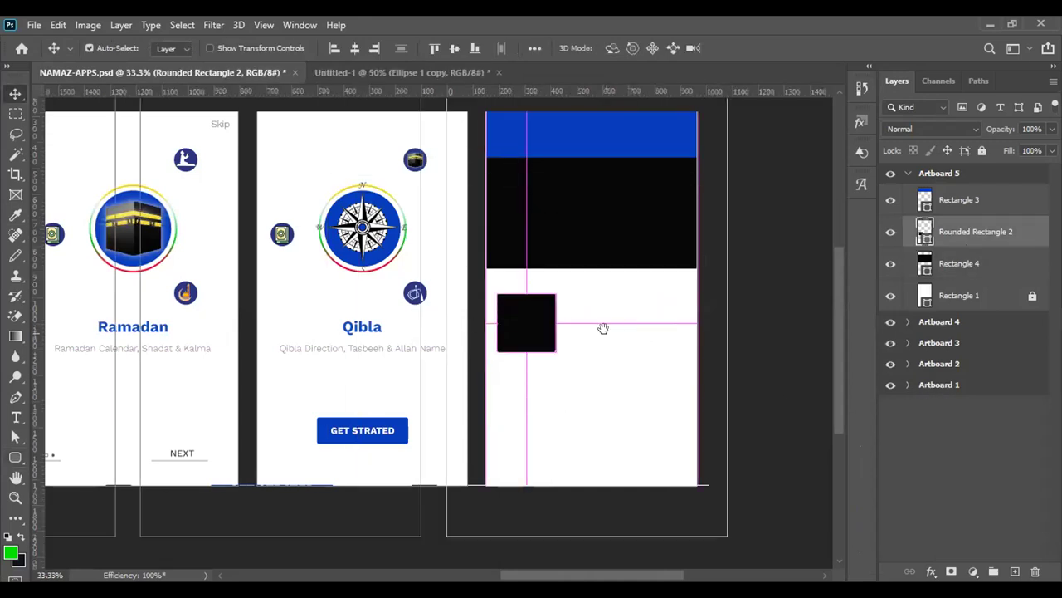
{"action": "scroll", "coordinate": [603, 328], "scroll_direction": "up", "scroll_amount": 1}
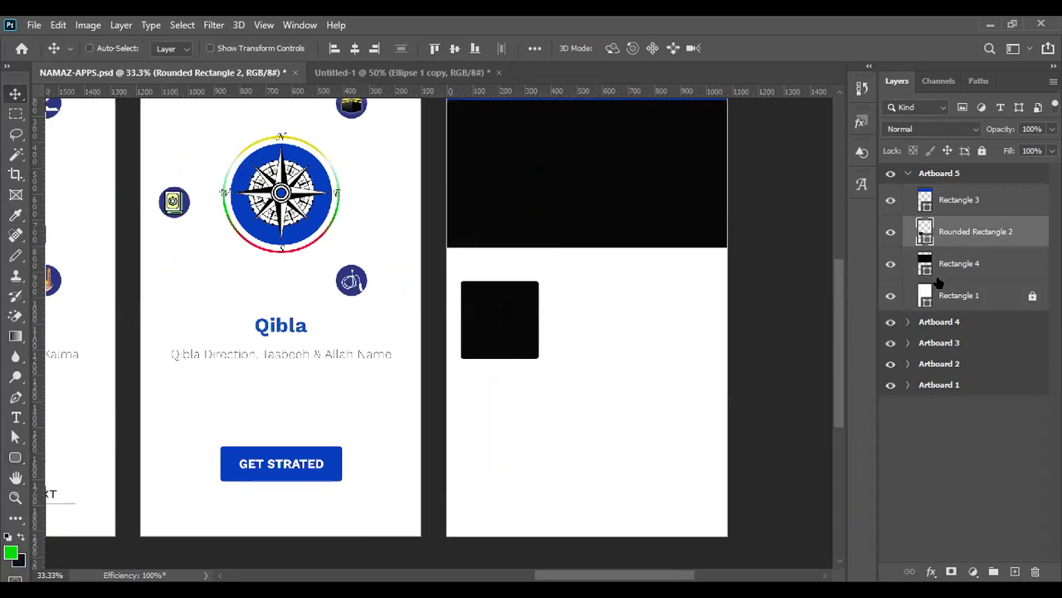
{"action": "left_click_drag", "start_coordinate": [525, 333], "coordinate": [674, 332]}
{"action": "key", "text": "alt+bracketleft"}
{"action": "left_click_drag", "start_coordinate": [526, 321], "coordinate": [569, 319]}
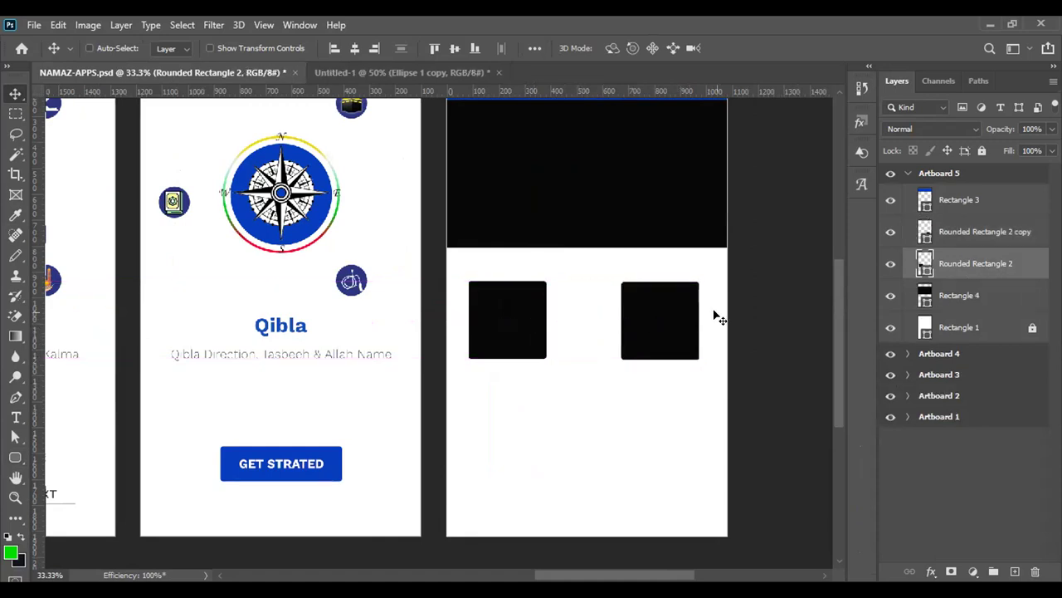
Step: Align the two rounded squares with each other in height, leaving them ungrouped
{"action": "left_click", "coordinate": [962, 240], "text": "shift"}
{"action": "left_click", "coordinate": [443, 48]}
{"action": "key", "text": "ctrl+g"}
{"action": "key", "text": "ctrl+shift+g"}
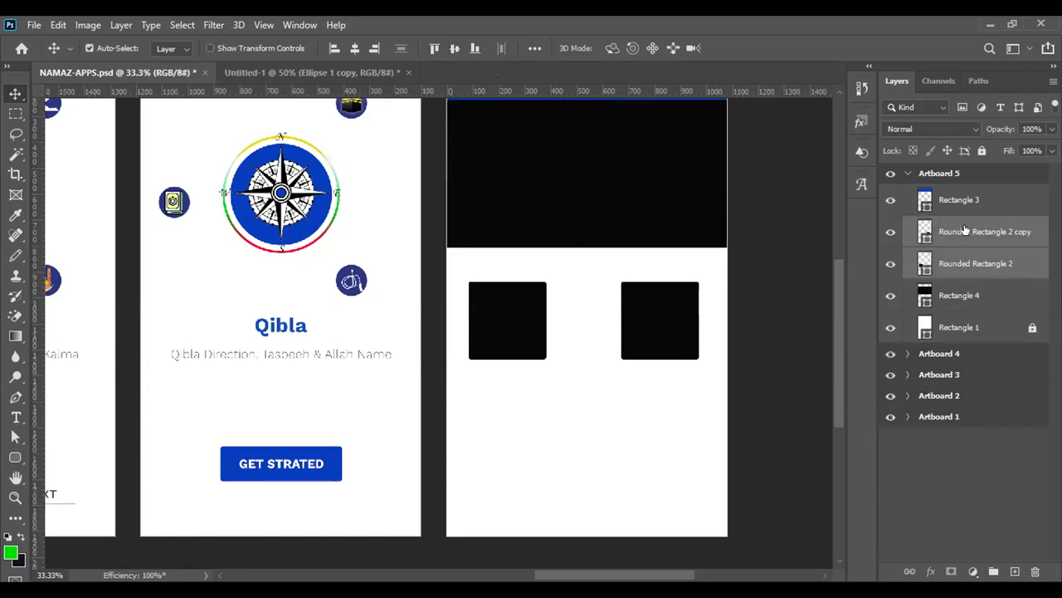
Step: Change the fill of the square near the artboard's right edge to white, ffffff
{"action": "right_click", "coordinate": [965, 231]}
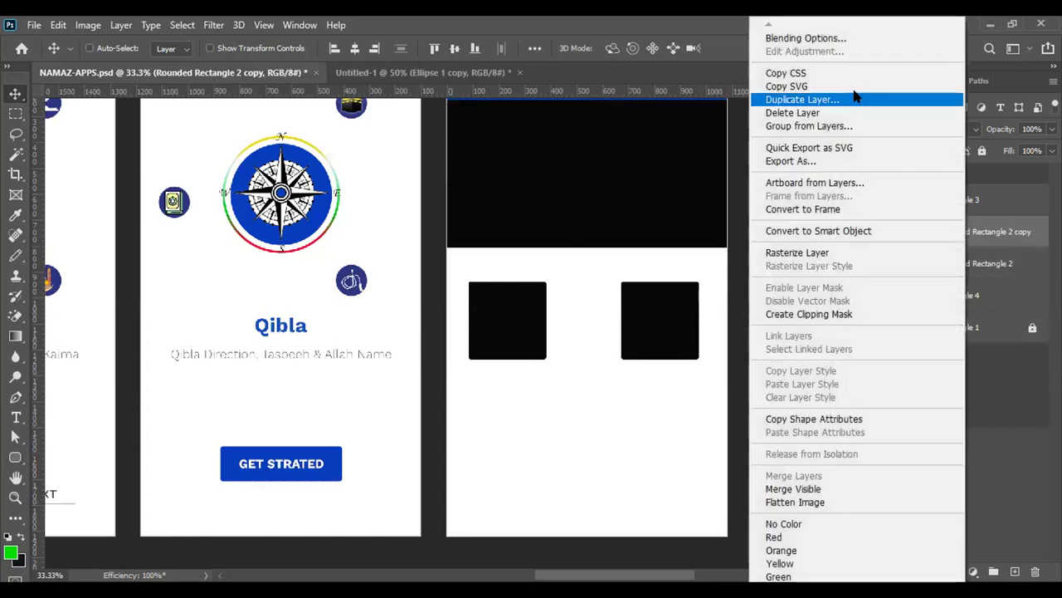
{"action": "key", "text": "Escape"}
{"action": "double_click", "coordinate": [921, 234]}
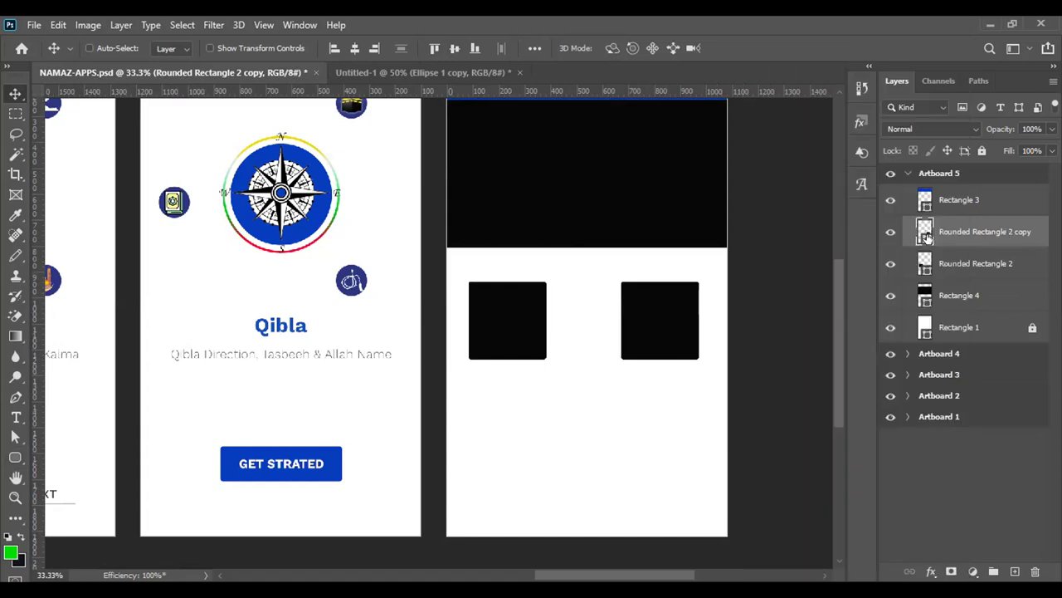
{"action": "left_click", "coordinate": [495, 398]}
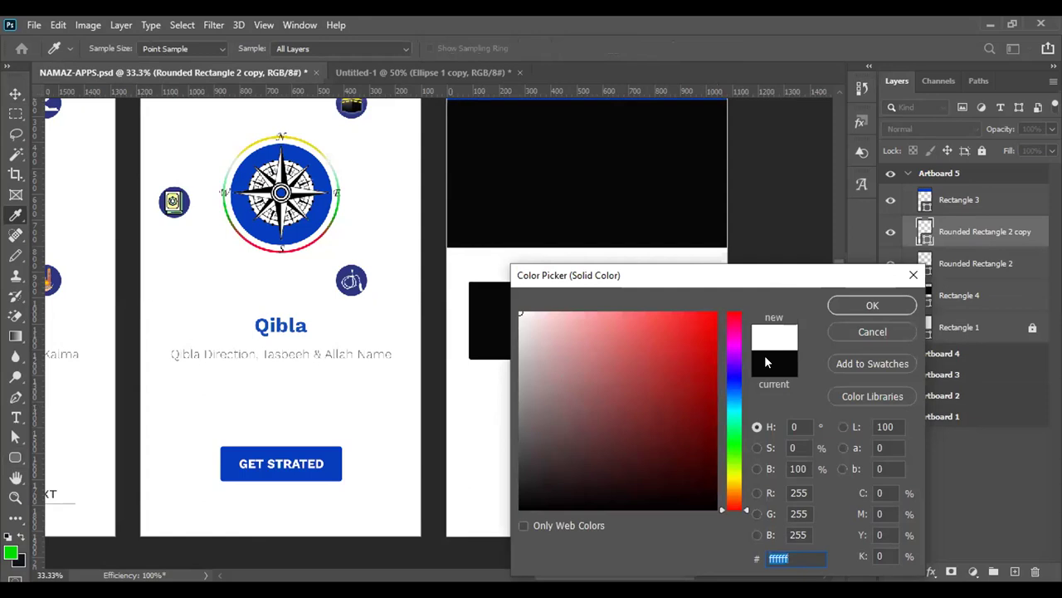
{"action": "left_click_drag", "start_coordinate": [664, 275], "coordinate": [618, 347]}
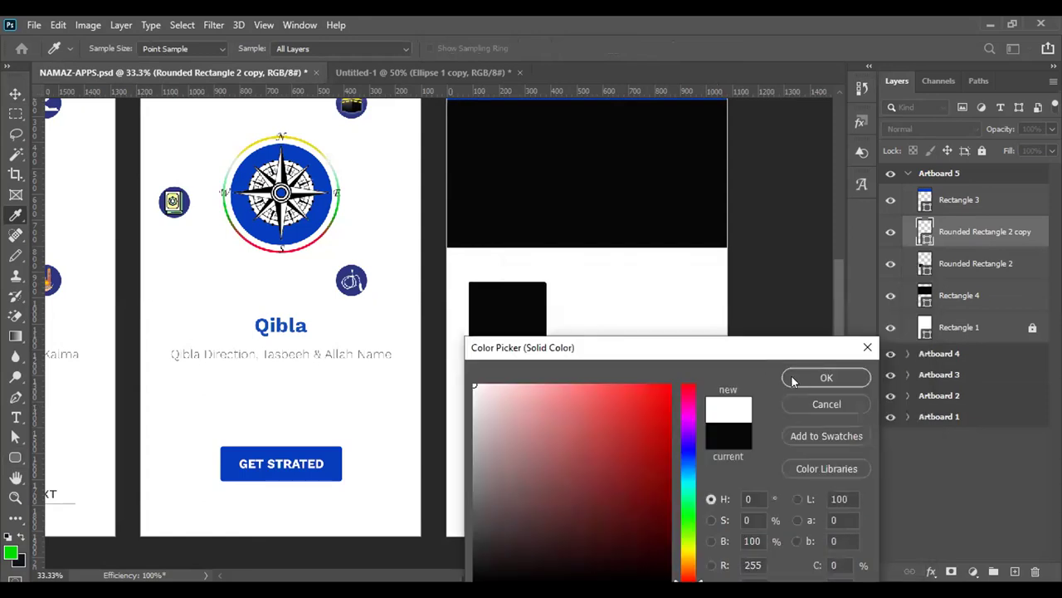
{"action": "key", "text": "Escape"}
Step: Add a Multiply drop shadow to the white square with 31% opacity, 90° angle, 5 px distance and 8% spread
{"action": "right_click", "coordinate": [971, 234]}
{"action": "left_click", "coordinate": [839, 38]}
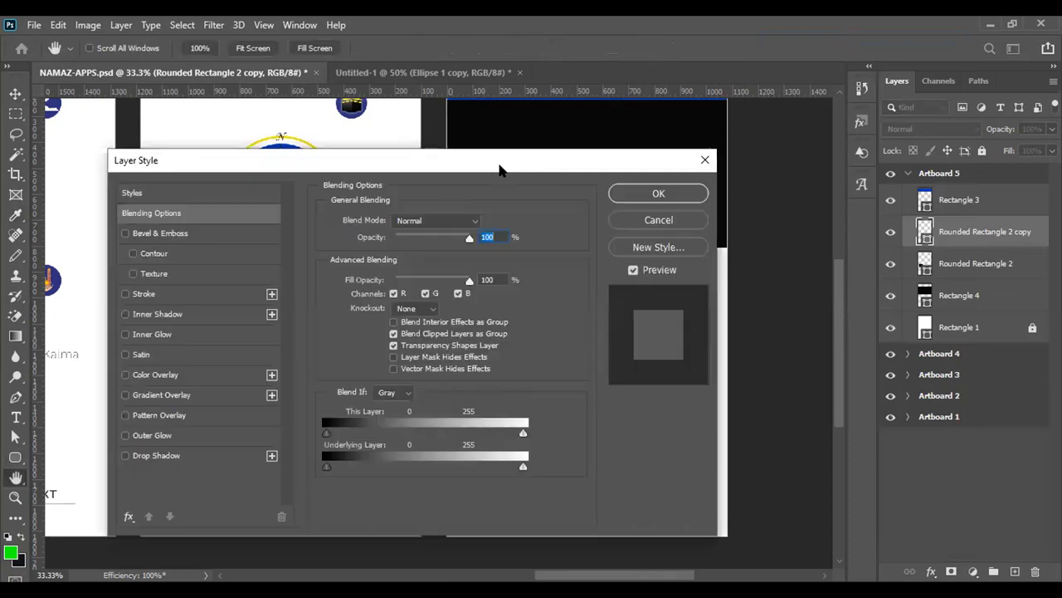
{"action": "left_click_drag", "start_coordinate": [129, 167], "coordinate": [473, 161]}
{"action": "left_click_drag", "start_coordinate": [863, 146], "coordinate": [846, 147]}
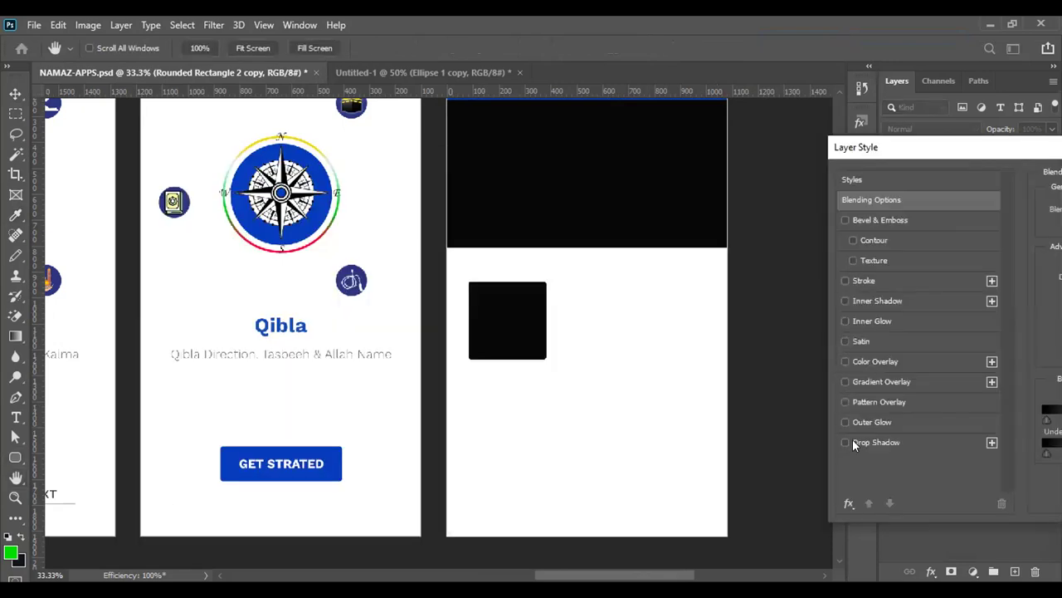
{"action": "left_click", "coordinate": [846, 442]}
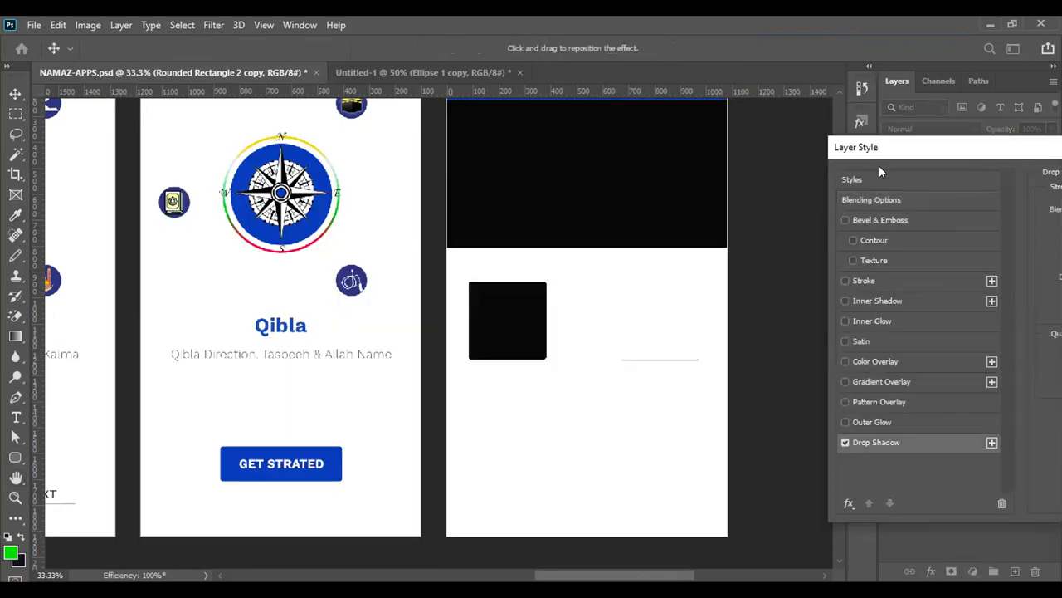
{"action": "left_click_drag", "start_coordinate": [466, 483], "coordinate": [469, 482]}
{"action": "left_click_drag", "start_coordinate": [448, 558], "coordinate": [455, 558]}
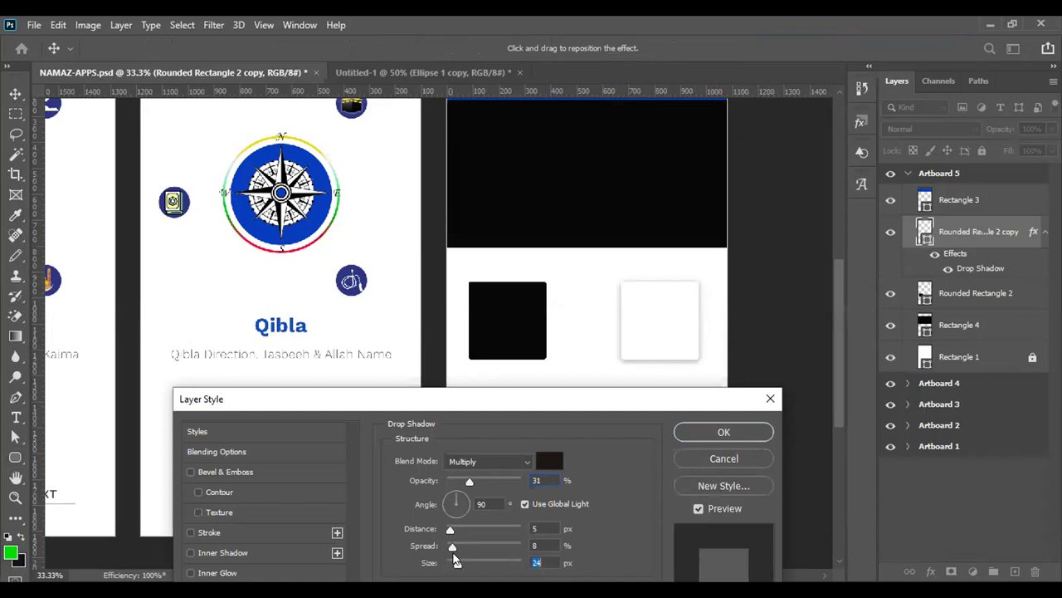
{"action": "left_click_drag", "start_coordinate": [455, 561], "coordinate": [454, 561]}
{"action": "left_click", "coordinate": [722, 432]}
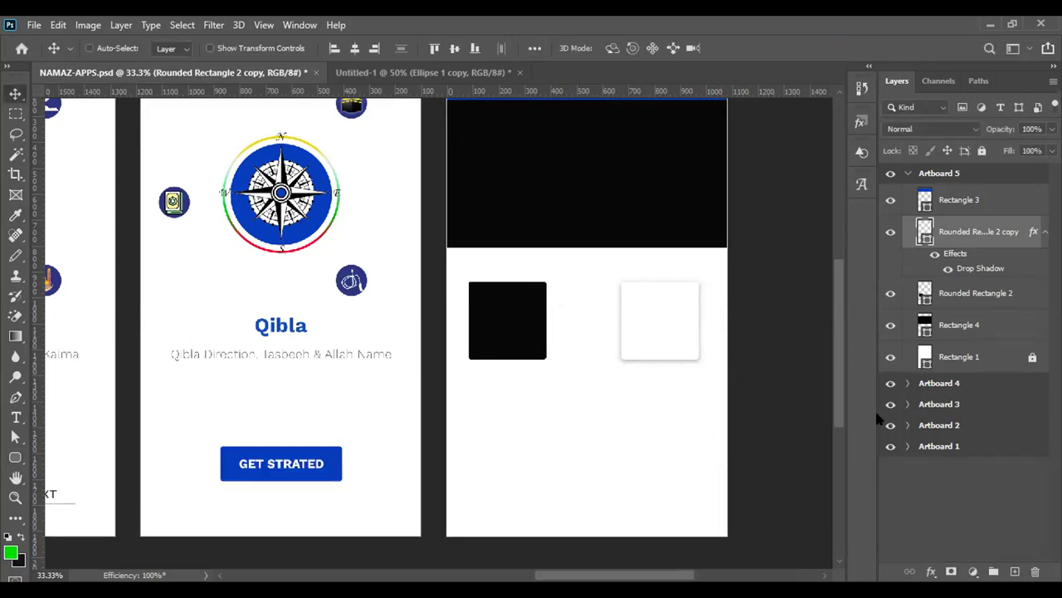
Step: Copy the white square's layer style onto the black Rounded Rectangle 2 and change that square's fill to white
{"action": "right_click", "coordinate": [1001, 238]}
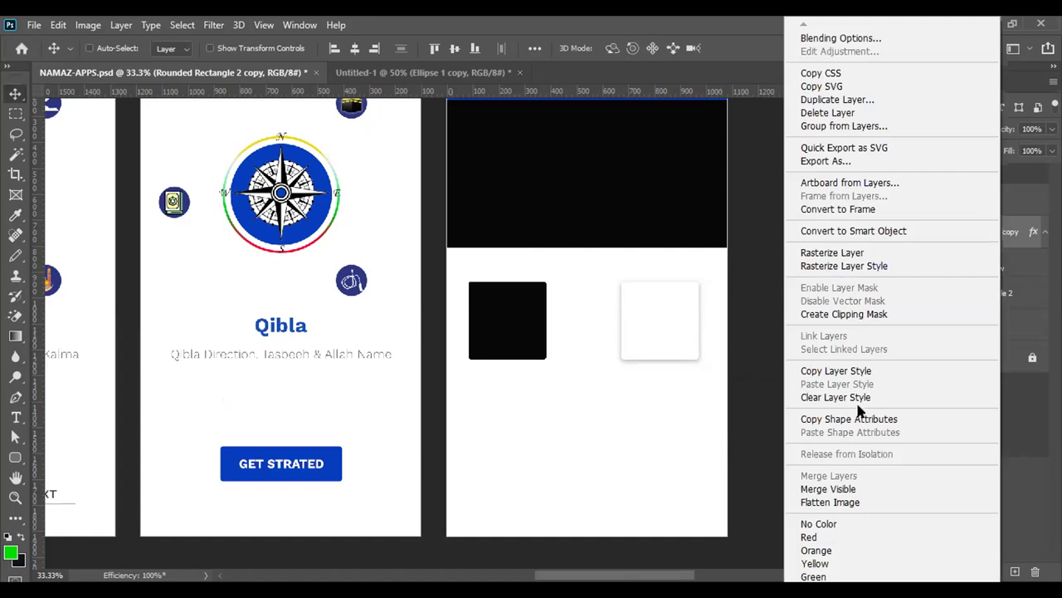
{"action": "right_click", "coordinate": [973, 292]}
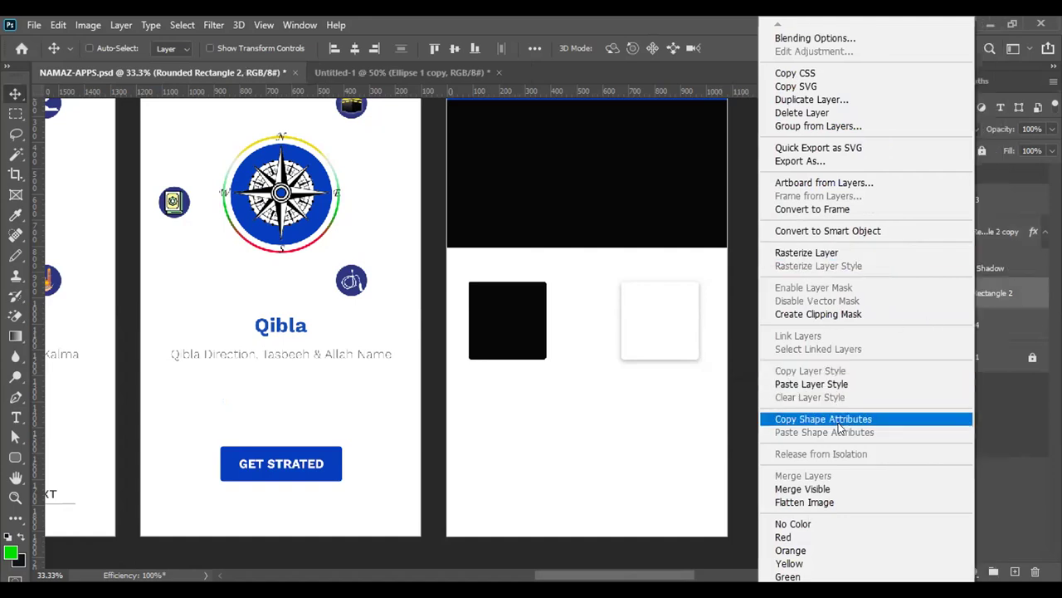
{"action": "left_click", "coordinate": [826, 384]}
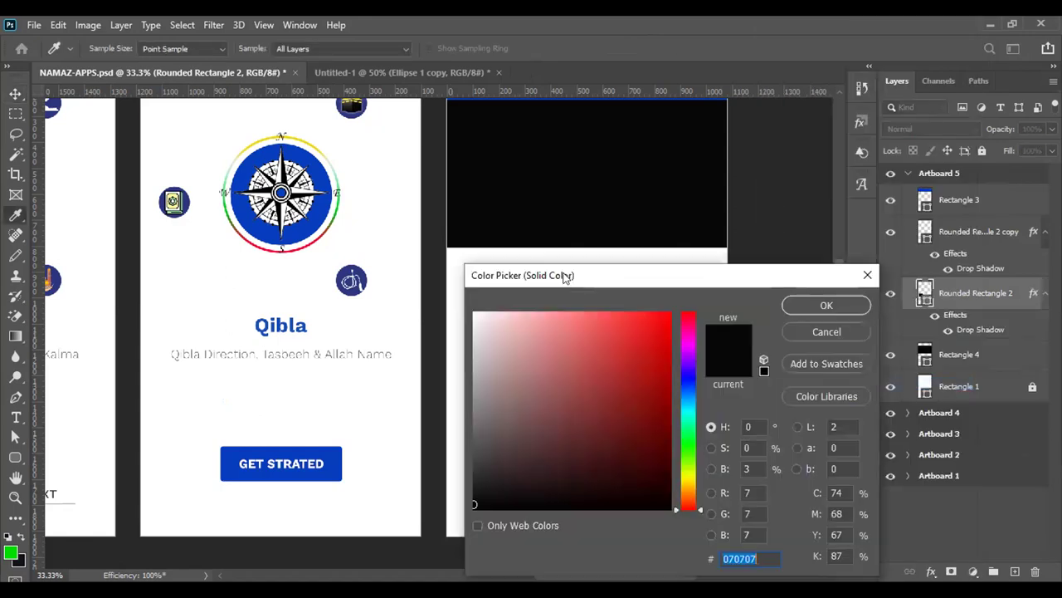
{"action": "left_click", "coordinate": [585, 274]}
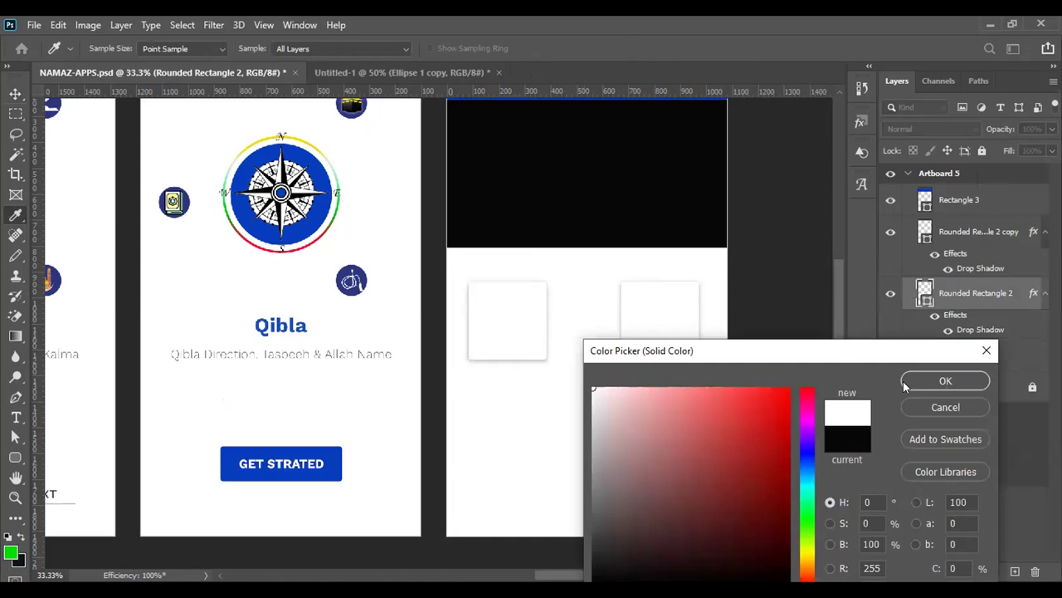
{"action": "left_click", "coordinate": [934, 382]}
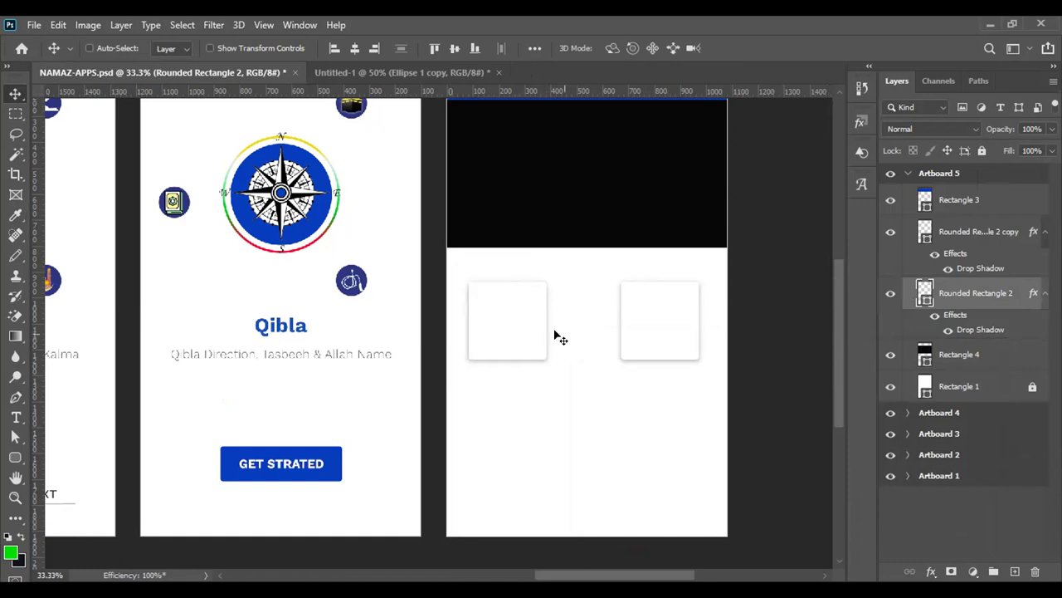
Step: Adjust the drop shadow of Rounded Rectangle 2 to 34% opacity and 7 px size
{"action": "left_click", "coordinate": [962, 235]}
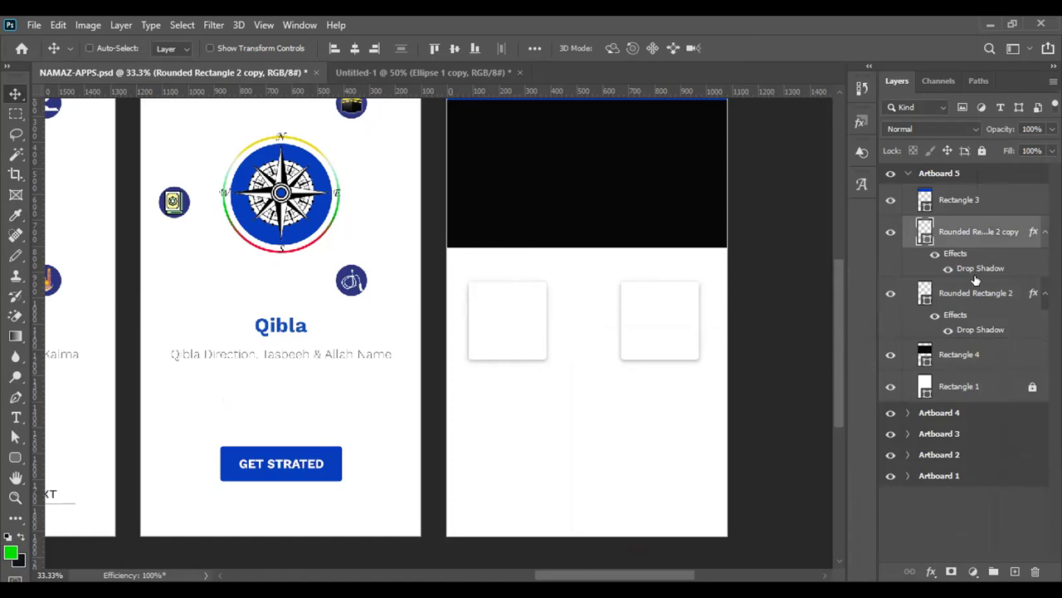
{"action": "left_click", "coordinate": [971, 297]}
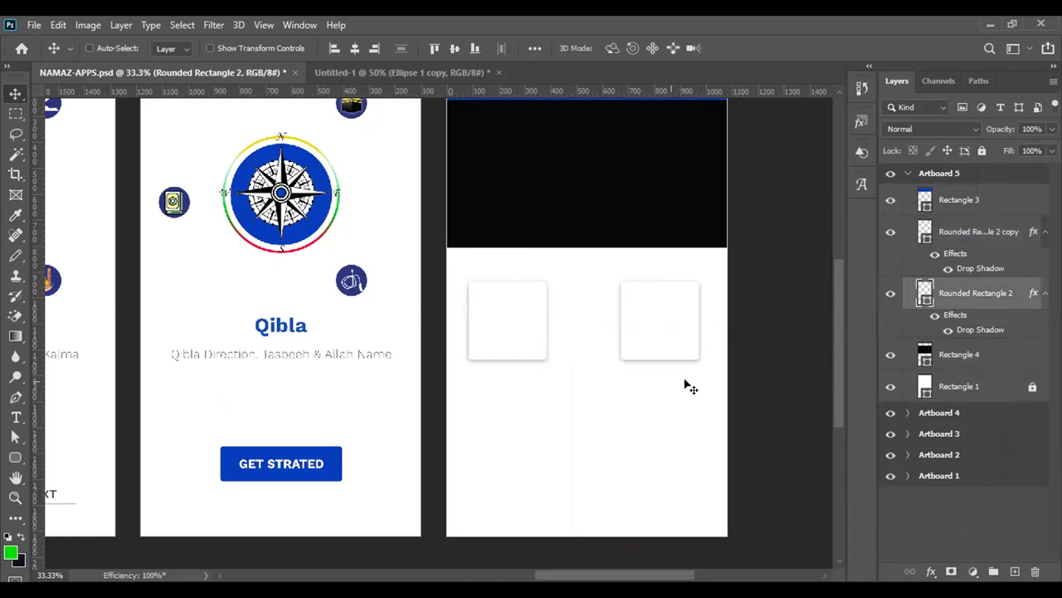
{"action": "right_click", "coordinate": [989, 293]}
{"action": "left_click", "coordinate": [677, 274]}
{"action": "key", "text": "h"}
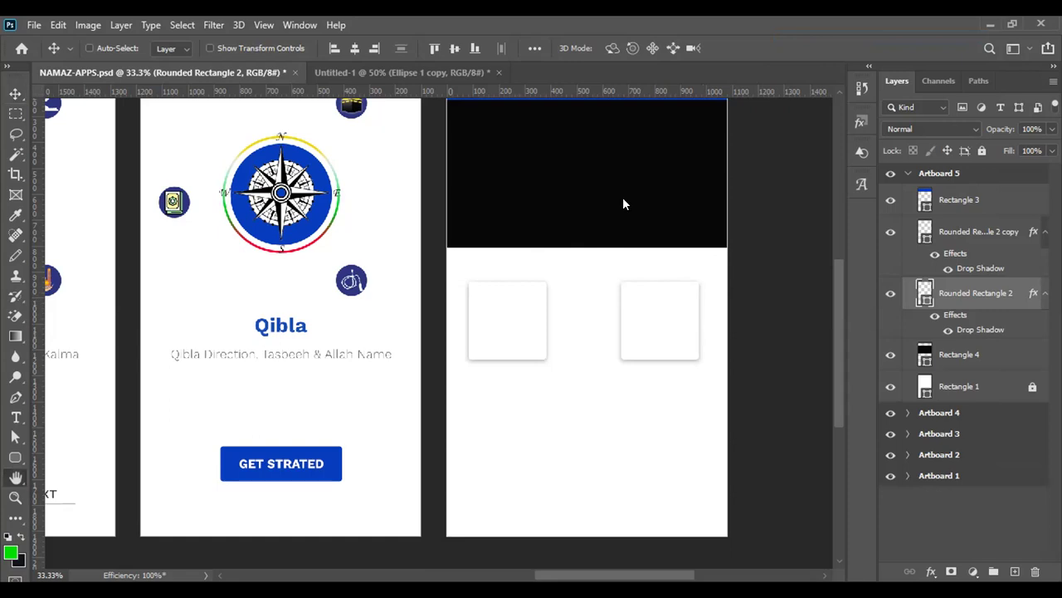
{"action": "double_click", "coordinate": [891, 213]}
{"action": "left_click_drag", "start_coordinate": [899, 210], "coordinate": [972, 118]}
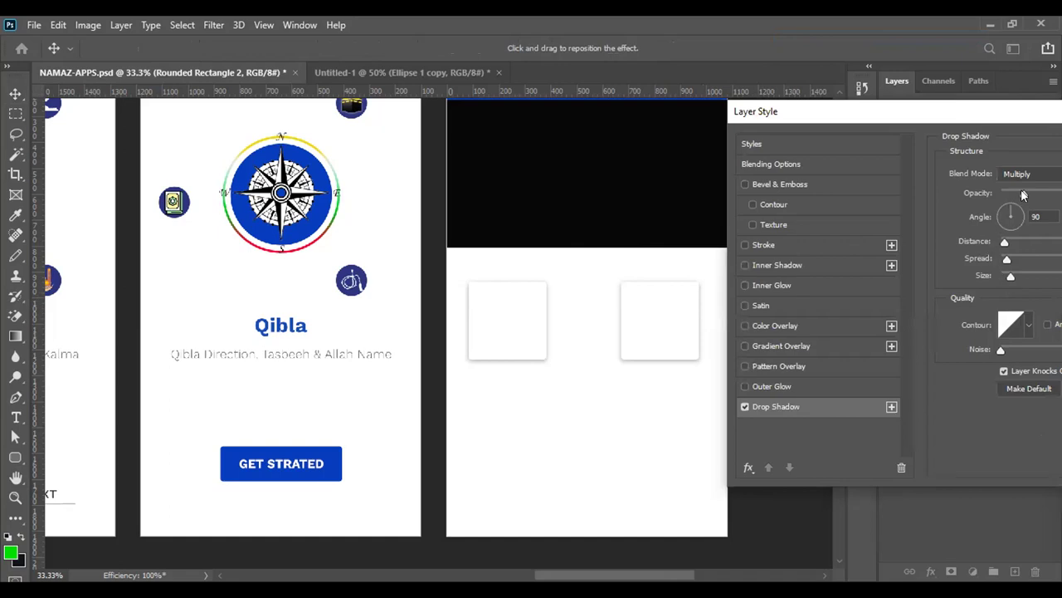
{"action": "mouse_move", "coordinate": [1024, 193]}
{"action": "left_mouse_down"}
{"action": "mouse_move", "coordinate": [1009, 194]}
{"action": "mouse_move", "coordinate": [1054, 193]}
{"action": "mouse_move", "coordinate": [1000, 191]}
{"action": "mouse_move", "coordinate": [1026, 191]}
{"action": "left_mouse_up"}
{"action": "mouse_move", "coordinate": [1011, 276]}
{"action": "left_mouse_down"}
{"action": "mouse_move", "coordinate": [1029, 276]}
{"action": "mouse_move", "coordinate": [989, 277]}
{"action": "mouse_move", "coordinate": [1005, 274]}
{"action": "left_mouse_up"}
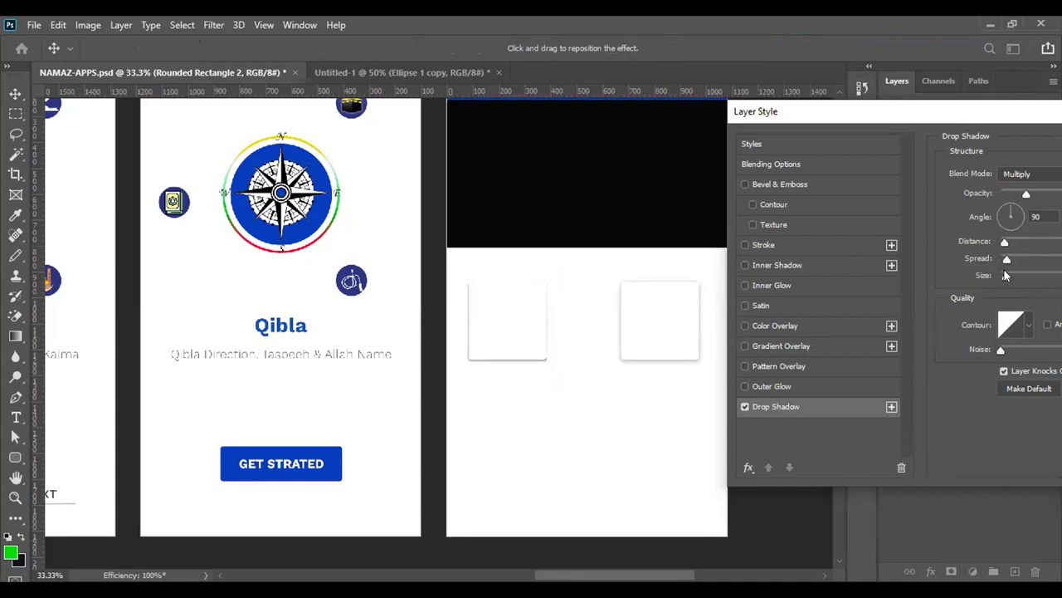
{"action": "left_click", "coordinate": [671, 553]}
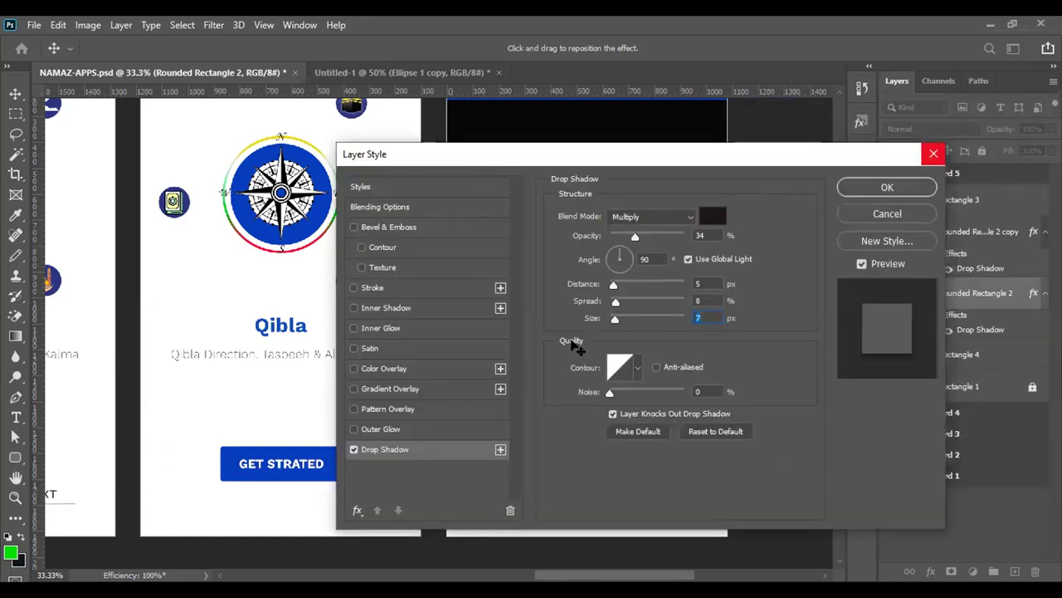
{"action": "key", "text": "Return"}
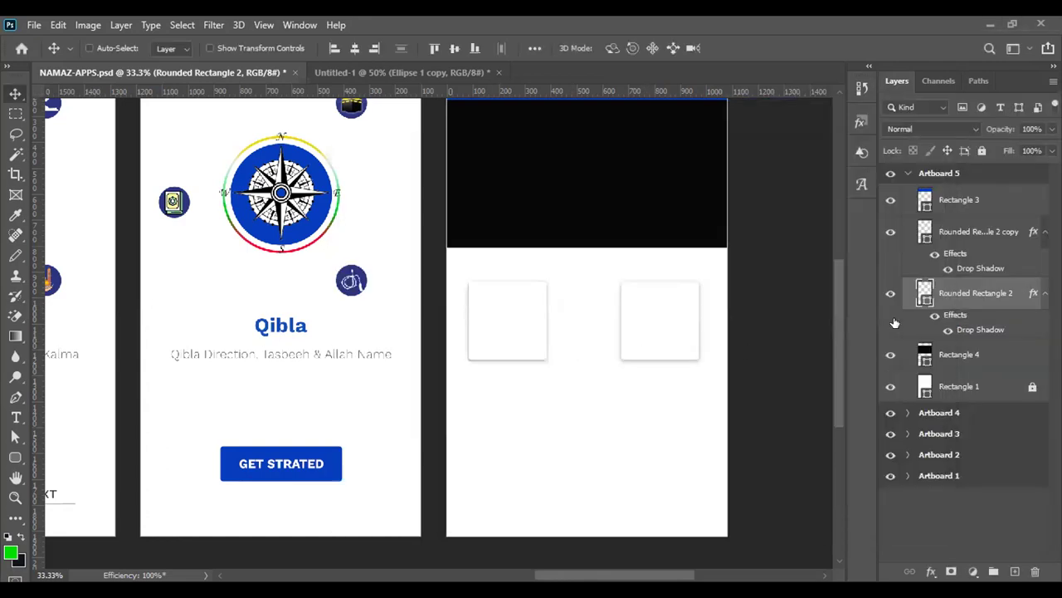
Step: Nudge the Rounded Rectangle 2 copy square about 50 px inward from the artboard's right edge
{"action": "key", "text": "ctrl"}
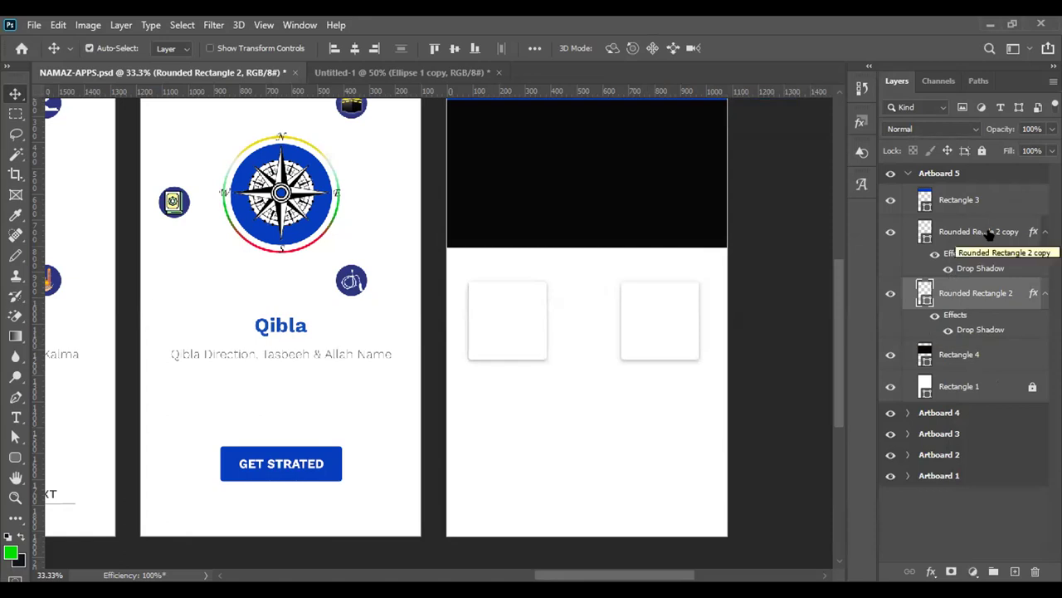
{"action": "left_click", "coordinate": [987, 235], "text": "ctrl"}
{"action": "left_click", "coordinate": [967, 241]}
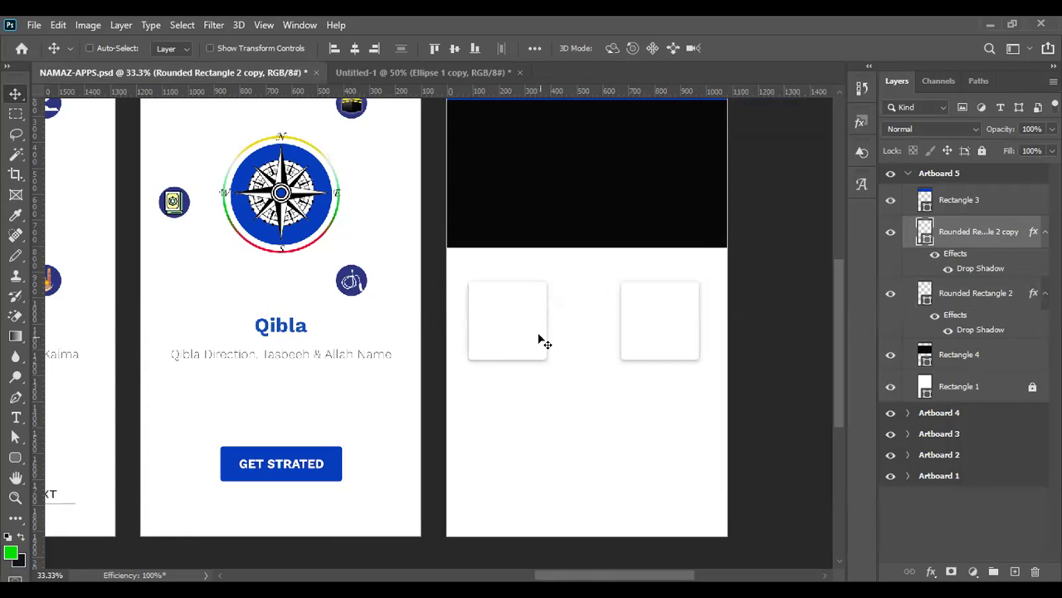
{"action": "key", "text": "Left"}
{"action": "key", "text": "Left"}
{"action": "key", "text": "Left"}
{"action": "key", "text": "Left"}
{"action": "key", "text": "Left"}
{"action": "key", "text": "Left"}
{"action": "key", "text": "Left"}
{"action": "key", "text": "Left"}
{"action": "key", "text": "Left"}
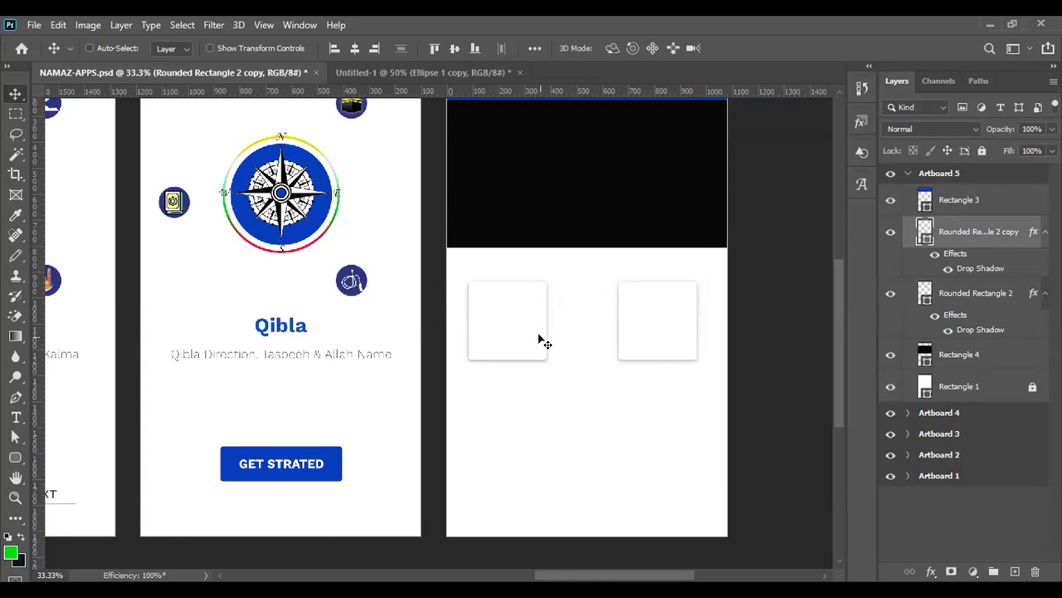
{"action": "key", "text": "Left"}
{"action": "key", "text": "Left"}
{"action": "key", "text": "Left"}
{"action": "key", "text": "Left"}
{"action": "key", "text": "Left"}
{"action": "key", "text": "Left"}
{"action": "key", "text": "Left"}
{"action": "key", "text": "Left"}
{"action": "key", "text": "Left"}
{"action": "key", "text": "Left"}
{"action": "key", "text": "Left"}
{"action": "key", "text": "Left"}
{"action": "key", "text": "Left"}
{"action": "key", "text": "Left"}
{"action": "key", "text": "Left"}
{"action": "key", "text": "Left"}
{"action": "key", "text": "Left"}
{"action": "key", "text": "Left"}
{"action": "key", "text": "Left"}
{"action": "key", "text": "Left"}
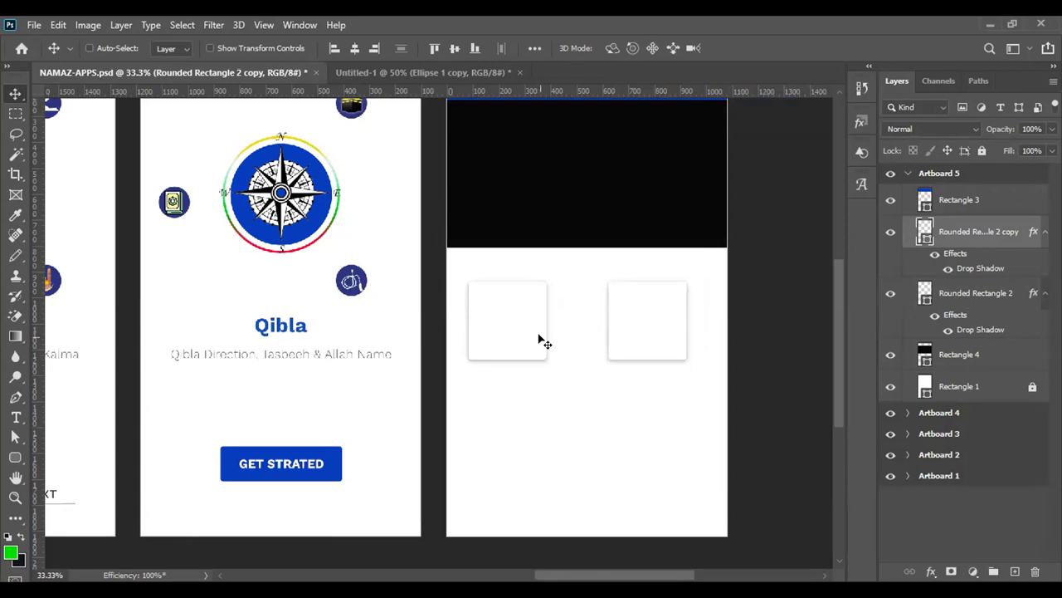
Step: Nudge the Rounded Rectangle 2 square about 60 px inward from the artboard's left edge
{"action": "left_click", "coordinate": [960, 296]}
{"action": "key", "text": "Right"}
{"action": "key", "text": "Right"}
{"action": "key", "text": "Right"}
{"action": "key", "text": "Right"}
{"action": "key", "text": "Right"}
{"action": "key", "text": "Right"}
{"action": "key", "text": "Right"}
{"action": "key", "text": "Right"}
{"action": "key", "text": "Right"}
{"action": "key", "text": "Right"}
{"action": "key", "text": "Right"}
{"action": "key", "text": "Right"}
{"action": "key", "text": "Right"}
{"action": "key", "text": "Right"}
{"action": "key", "text": "Right"}
{"action": "key", "text": "Right"}
{"action": "key", "text": "Right"}
{"action": "key", "text": "Right"}
{"action": "key", "text": "Right"}
{"action": "key", "text": "Right"}
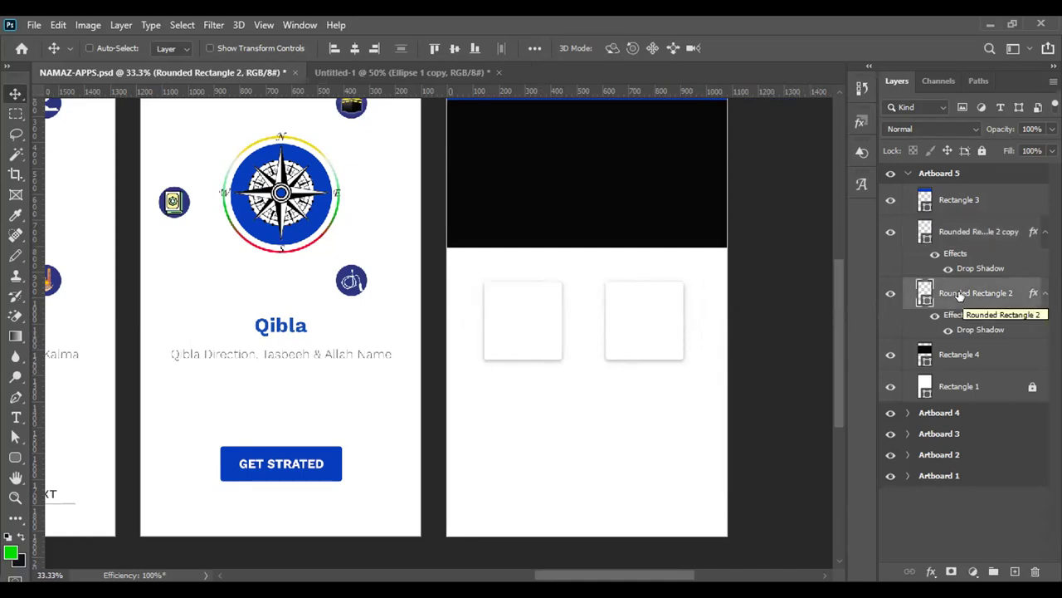
Step: Group the two white squares and duplicate the group directly below as a second row of tiles
{"action": "left_click", "coordinate": [969, 235], "text": "shift"}
{"action": "key", "text": "ctrl+g"}
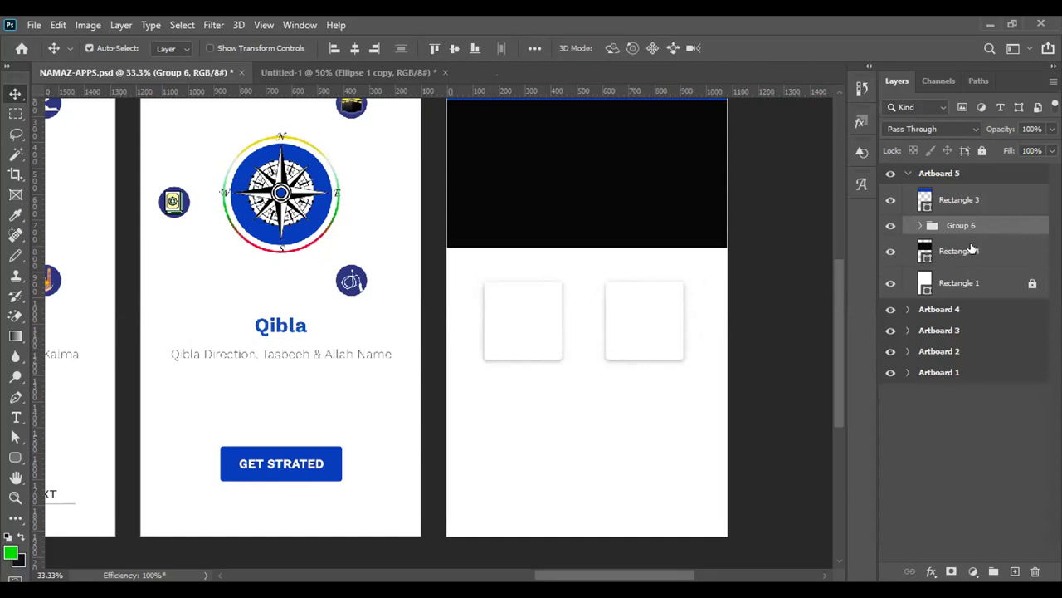
{"action": "key", "text": "ctrl+g"}
{"action": "left_click_drag", "start_coordinate": [640, 343], "coordinate": [640, 437]}
Step: Align the two tile groups on their horizontal centers so both rows line up
{"action": "left_click", "coordinate": [963, 245], "text": "shift"}
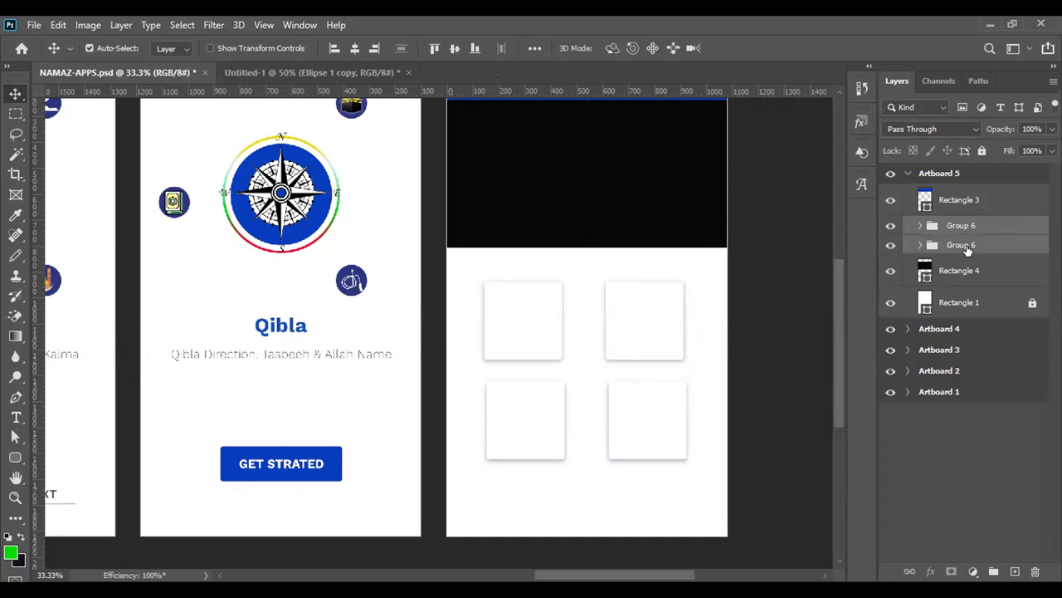
{"action": "left_click", "coordinate": [356, 50]}
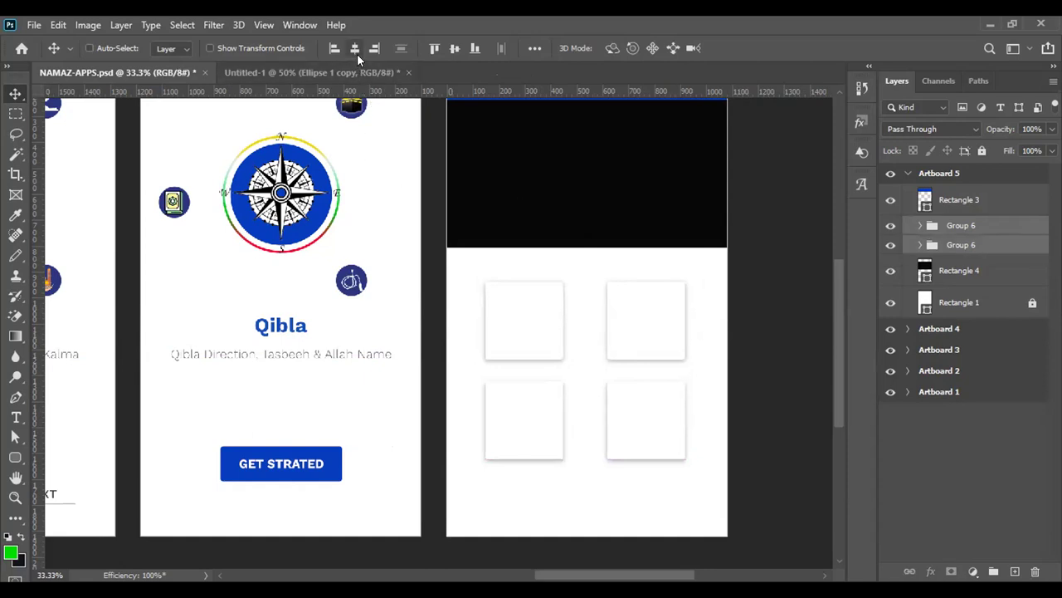
{"action": "left_click", "coordinate": [979, 248]}
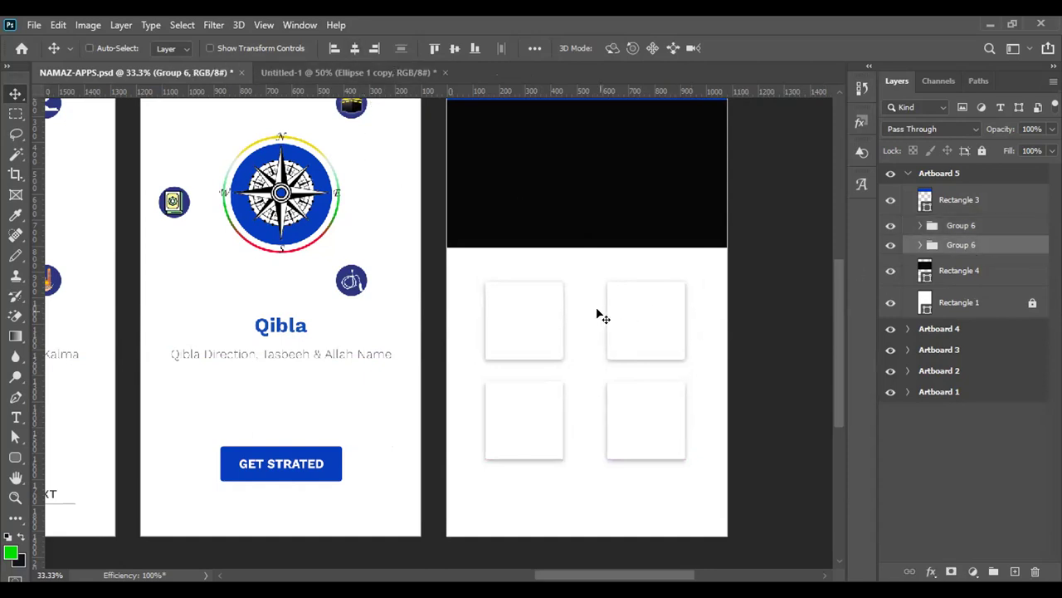
Step: Duplicate the Group 6 tile pair and place the copy below the second row as a third row of tiles
{"action": "scroll", "coordinate": [619, 304], "scroll_direction": "up", "scroll_amount": 1}
{"action": "scroll", "coordinate": [619, 304], "scroll_direction": "down", "scroll_amount": 1}
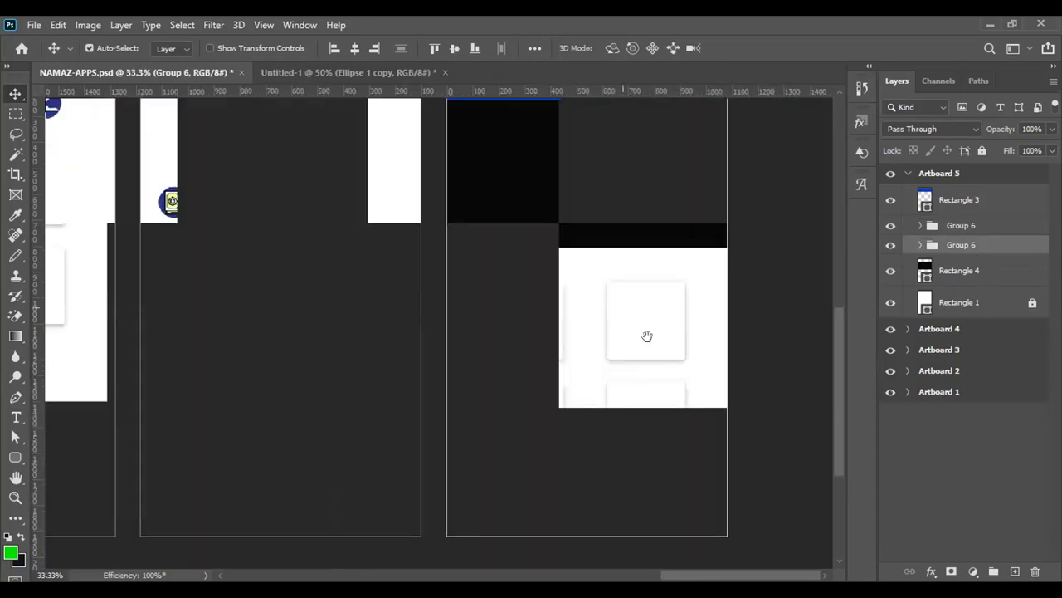
{"action": "left_click", "coordinate": [972, 226]}
{"action": "left_click", "coordinate": [972, 246]}
{"action": "key", "text": "ctrl"}
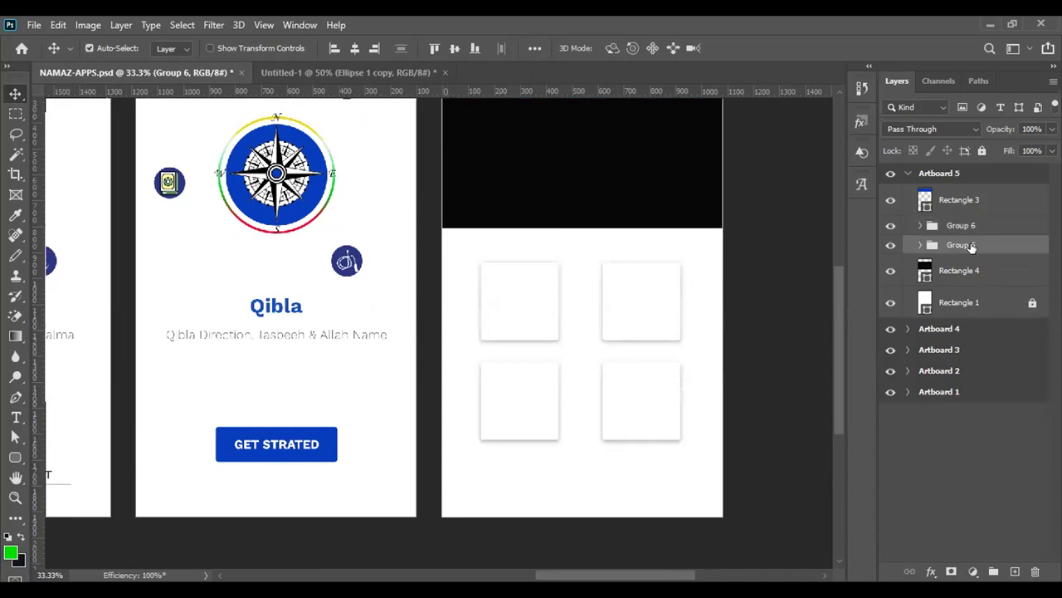
{"action": "key", "text": "ctrl+j"}
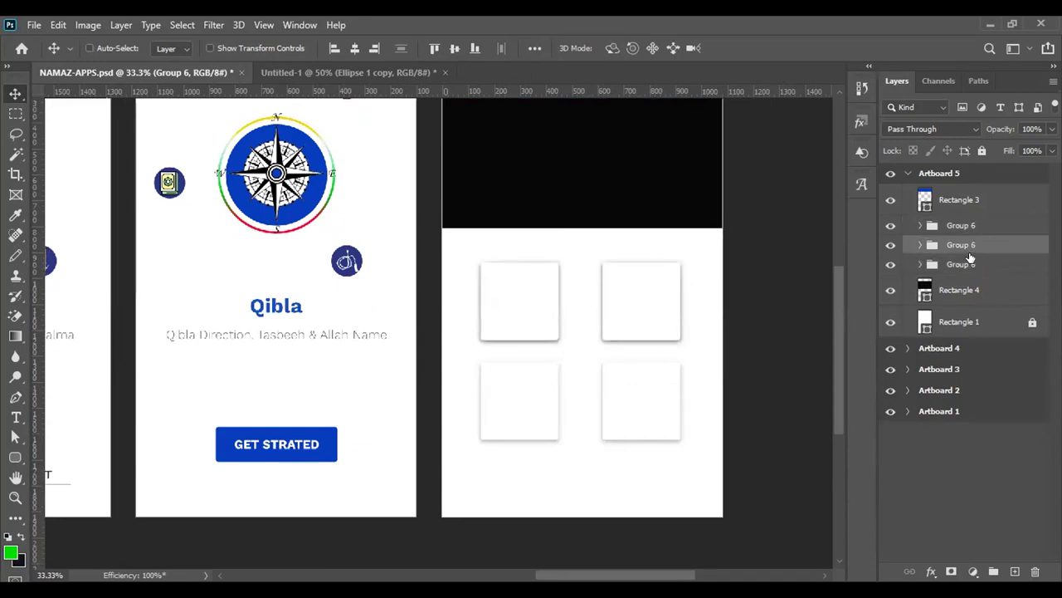
{"action": "left_click", "coordinate": [969, 264]}
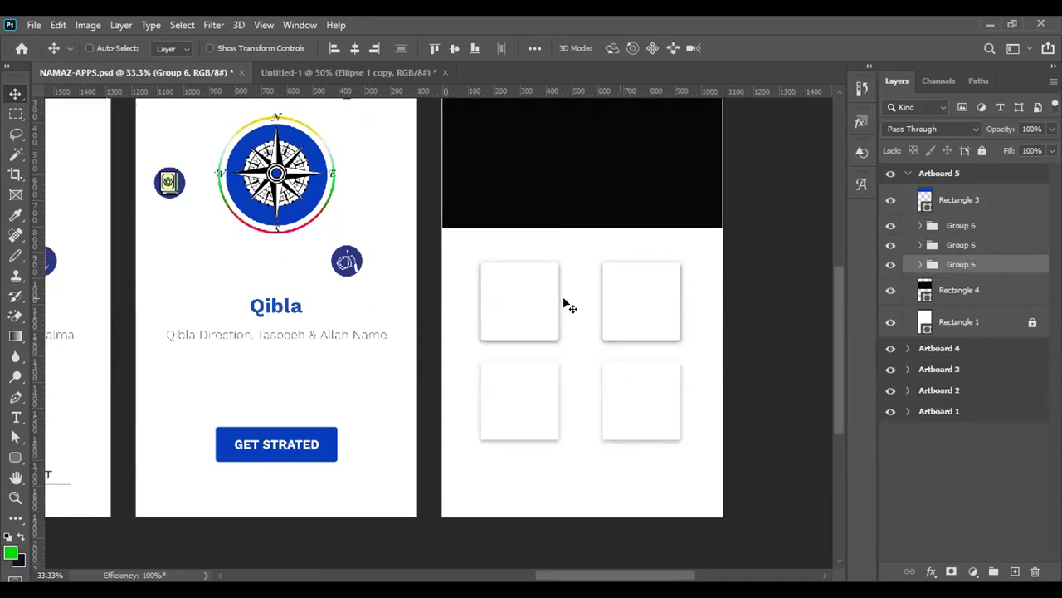
{"action": "left_click_drag", "start_coordinate": [621, 300], "coordinate": [613, 507]}
Step: Align the three tile groups on their horizontal centers and nudge them together about 14 px to the right
{"action": "left_click", "coordinate": [963, 226], "text": "shift"}
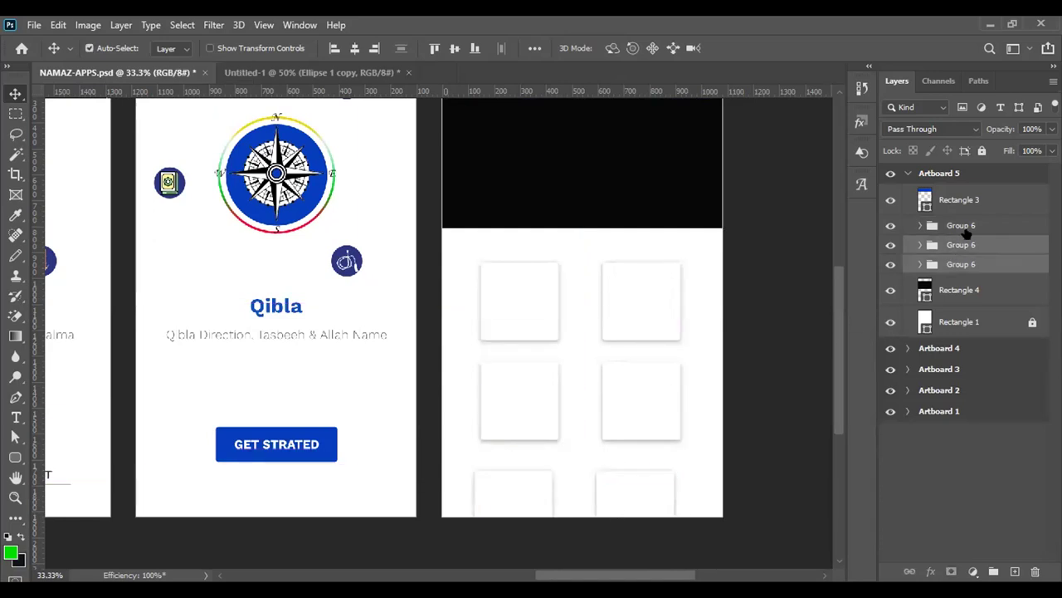
{"action": "left_click", "coordinate": [359, 49]}
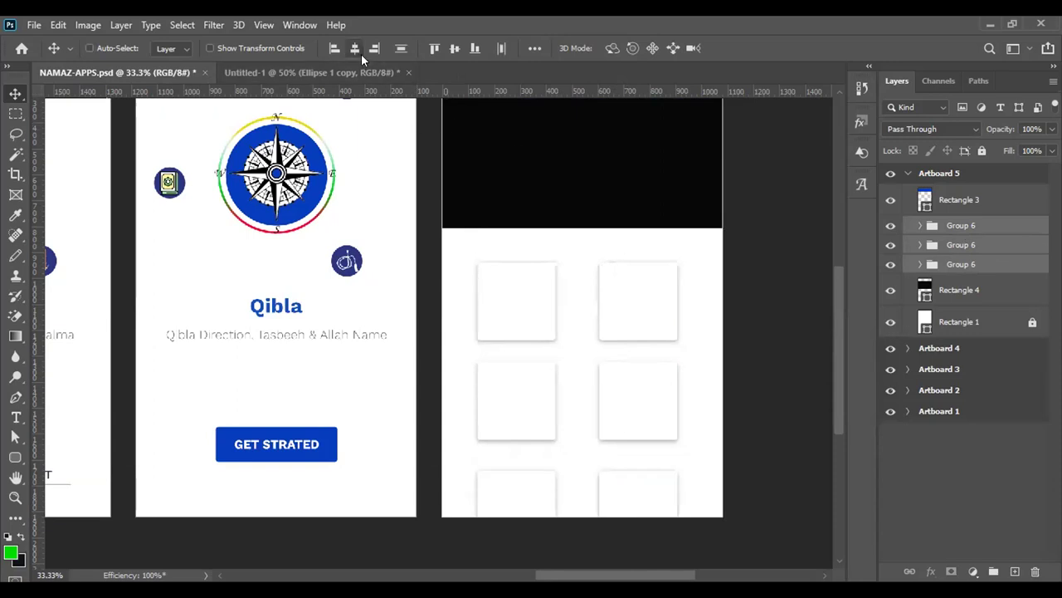
{"action": "key", "text": "Right"}
{"action": "key", "text": "Right"}
{"action": "key", "text": "Right"}
{"action": "key", "text": "Right"}
{"action": "key", "text": "Right"}
{"action": "key", "text": "Right"}
{"action": "key", "text": "Right"}
{"action": "key", "text": "Right"}
{"action": "key", "text": "Right"}
{"action": "key", "text": "Right"}
{"action": "key", "text": "Right"}
{"action": "key", "text": "Right"}
{"action": "key", "text": "Right"}
{"action": "key", "text": "Right"}
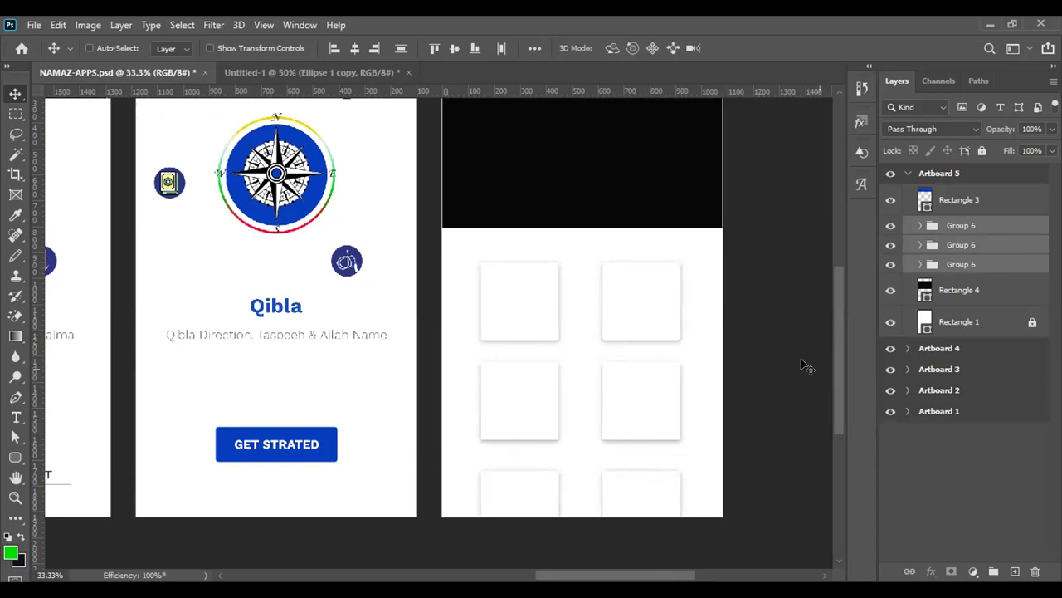
{"action": "left_click", "coordinate": [700, 326], "text": "ctrl+alt"}
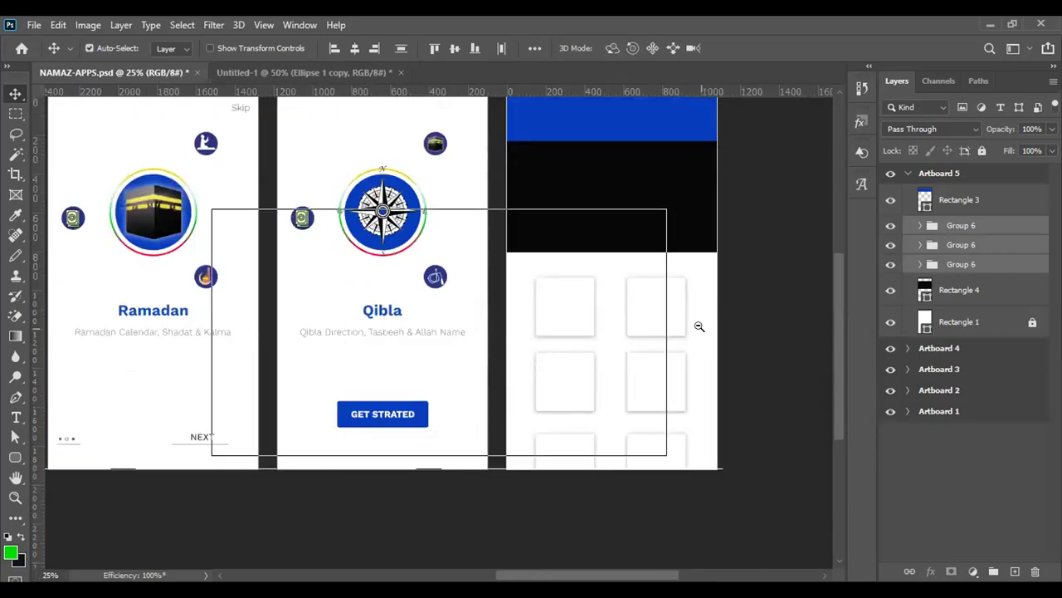
{"action": "left_click", "coordinate": [699, 326], "text": "alt"}
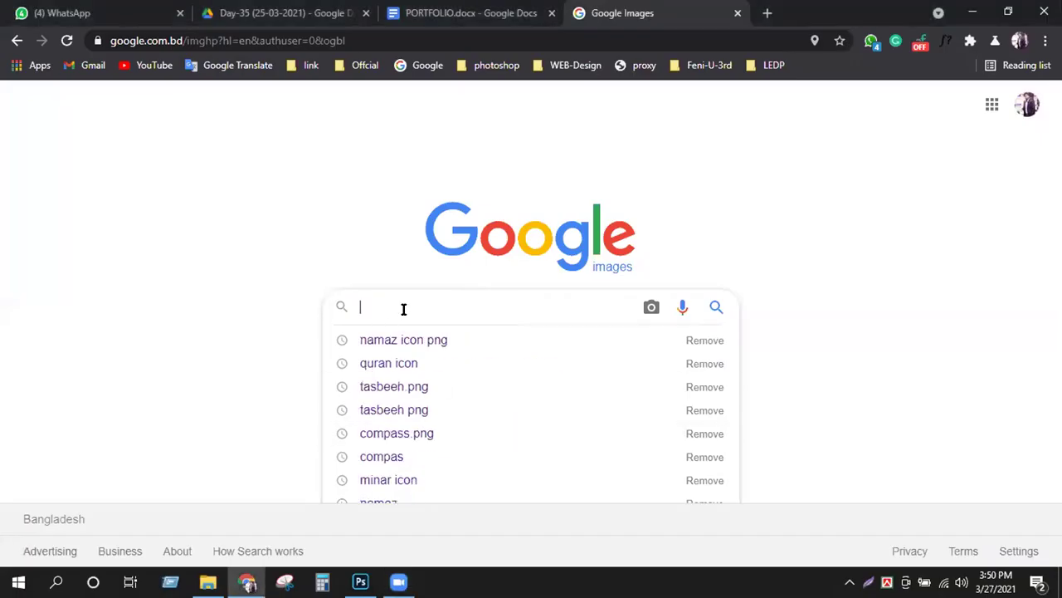
Step: Switch to the browser and search Google Images for "mosque"
{"action": "type", "text": "mo"}
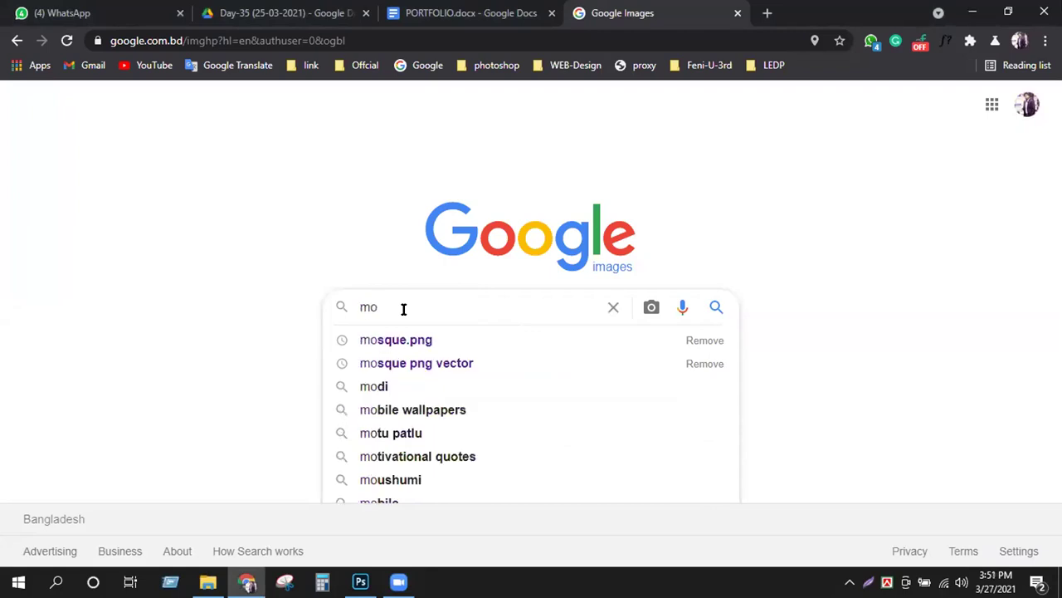
{"action": "key", "text": "Down"}
{"action": "key", "text": "Return"}
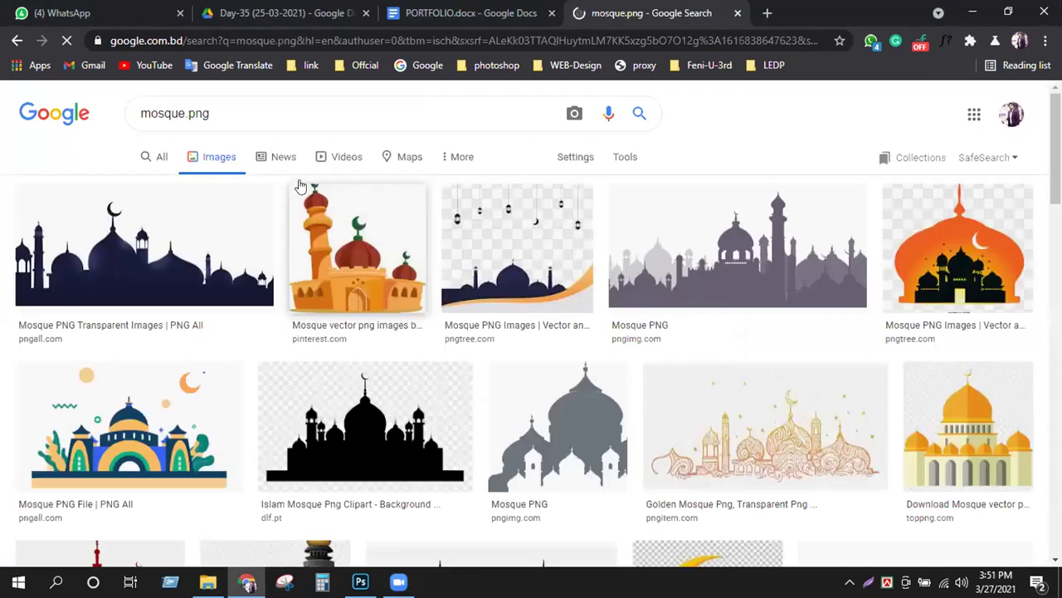
{"action": "left_click_drag", "start_coordinate": [187, 113], "coordinate": [249, 111]}
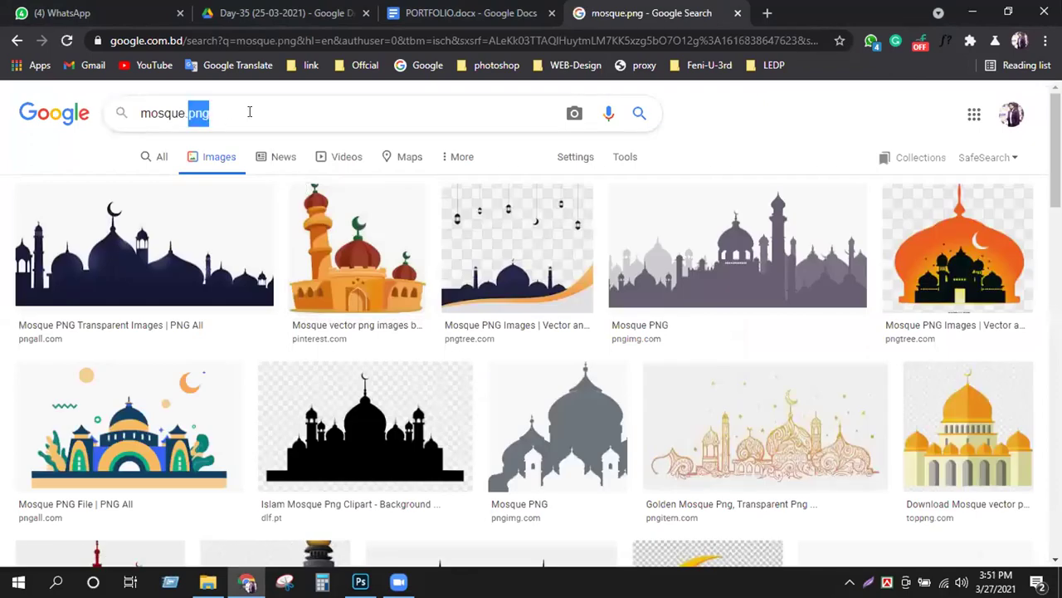
{"action": "key", "text": "BackSpace"}
{"action": "key", "text": "BackSpace"}
{"action": "key", "text": "Return"}
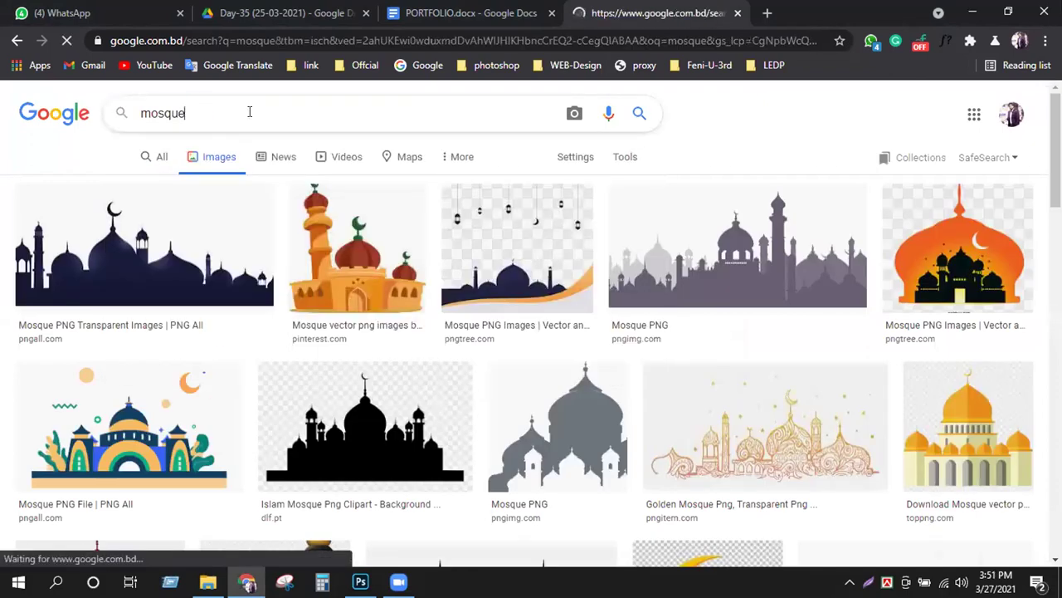
Step: Browse the mosque results, open the night photo titled "The 10 Most Beautiful Mosques in the World" and copy the image
{"action": "scroll", "coordinate": [387, 270], "scroll_direction": "down", "scroll_amount": 1}
{"action": "scroll", "coordinate": [388, 269], "scroll_direction": "down", "scroll_amount": 3}
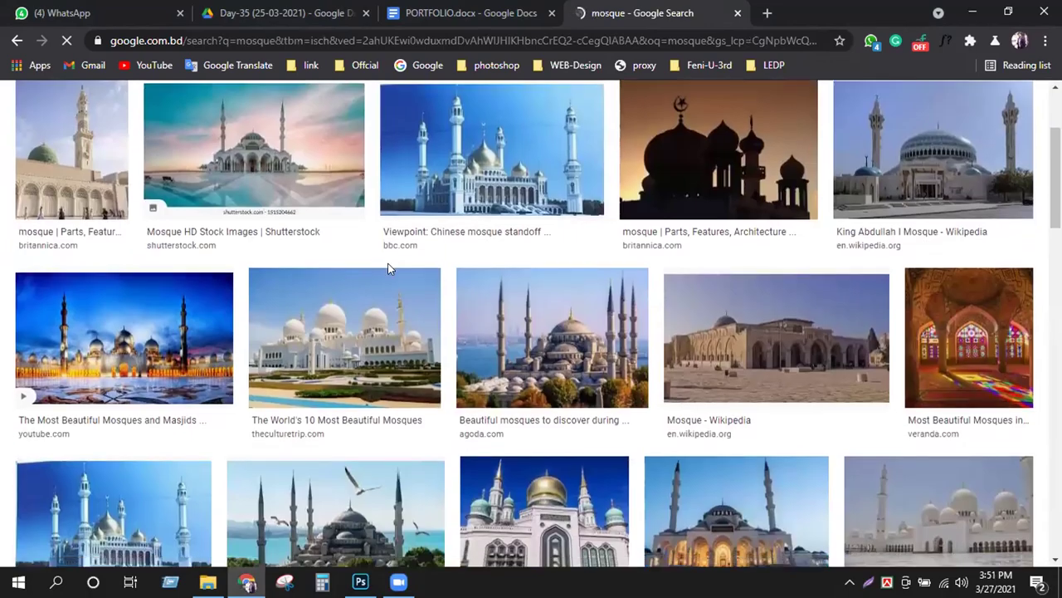
{"action": "scroll", "coordinate": [337, 315], "scroll_direction": "down", "scroll_amount": 9}
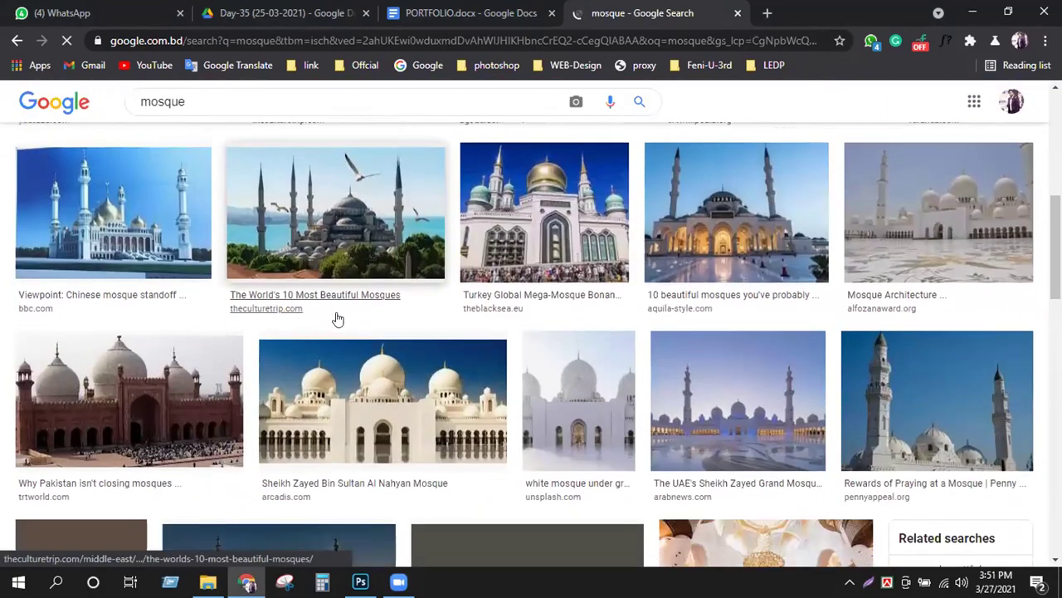
{"action": "scroll", "coordinate": [339, 311], "scroll_direction": "up", "scroll_amount": 2}
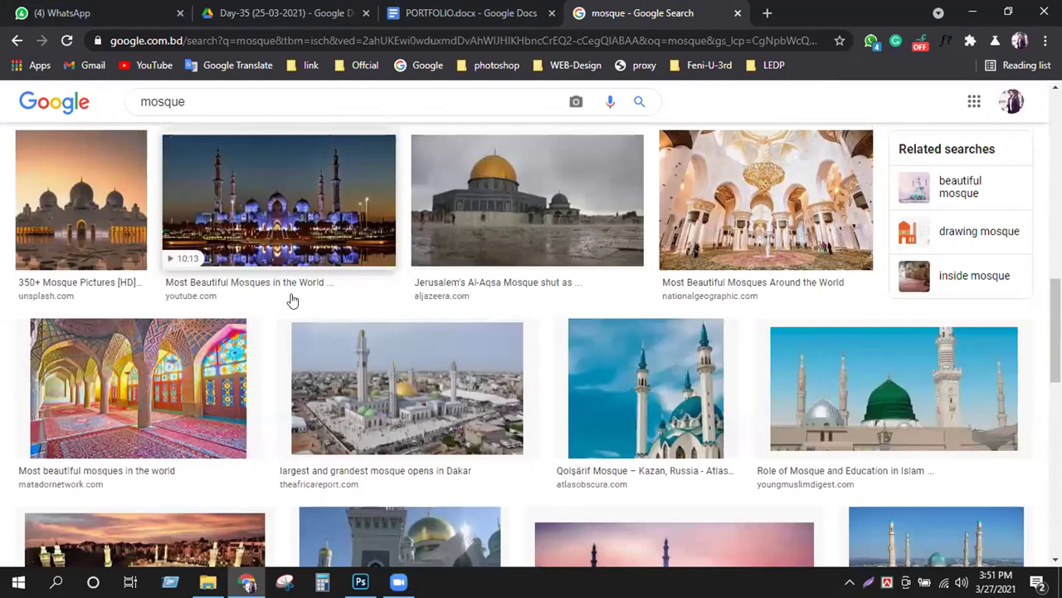
{"action": "scroll", "coordinate": [455, 289], "scroll_direction": "up", "scroll_amount": 1}
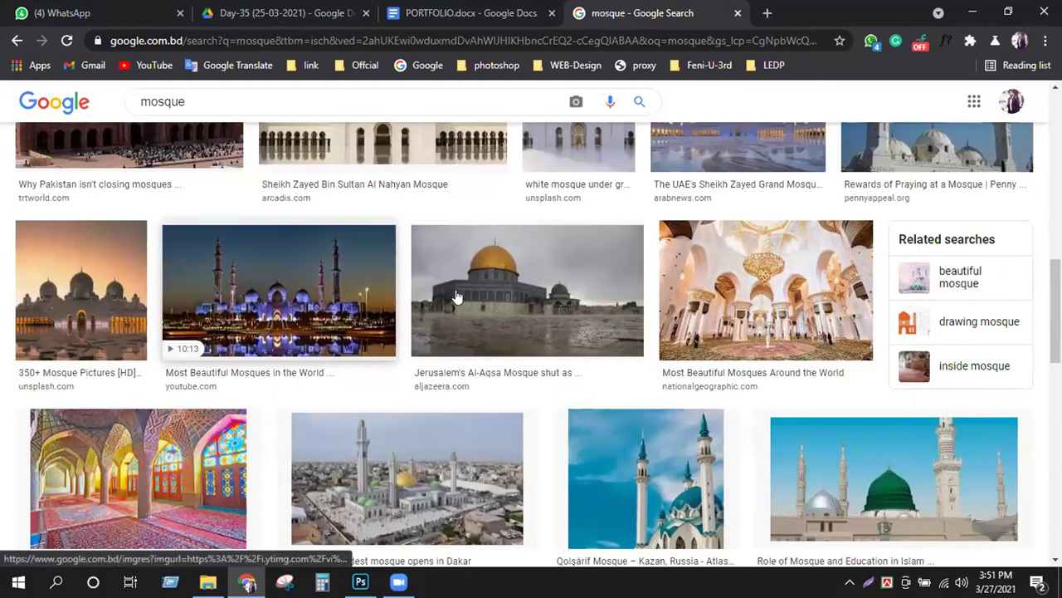
{"action": "left_click", "coordinate": [456, 296]}
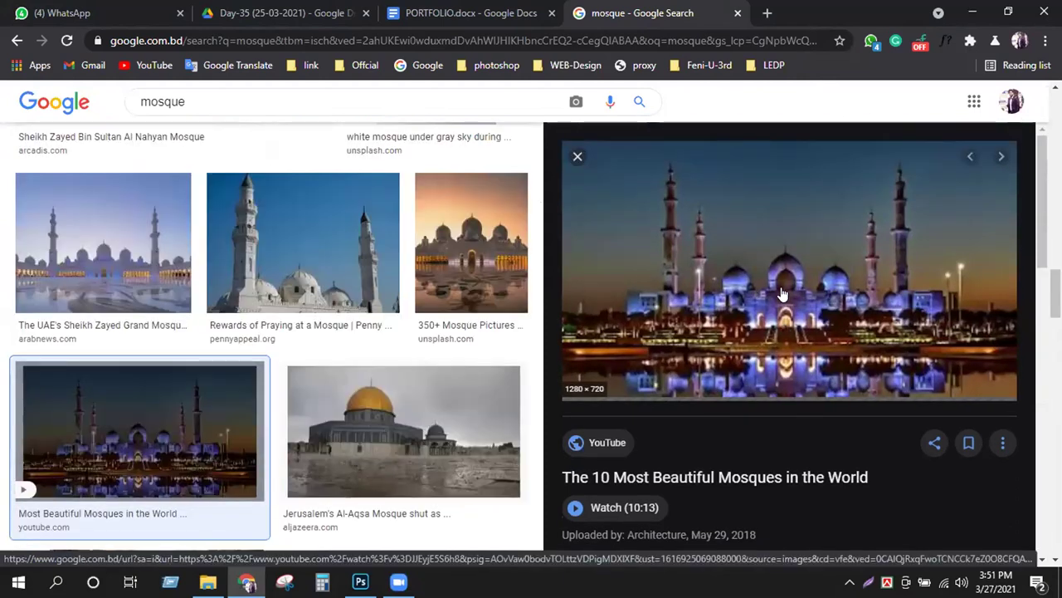
{"action": "scroll", "coordinate": [781, 294], "scroll_direction": "down", "scroll_amount": 1}
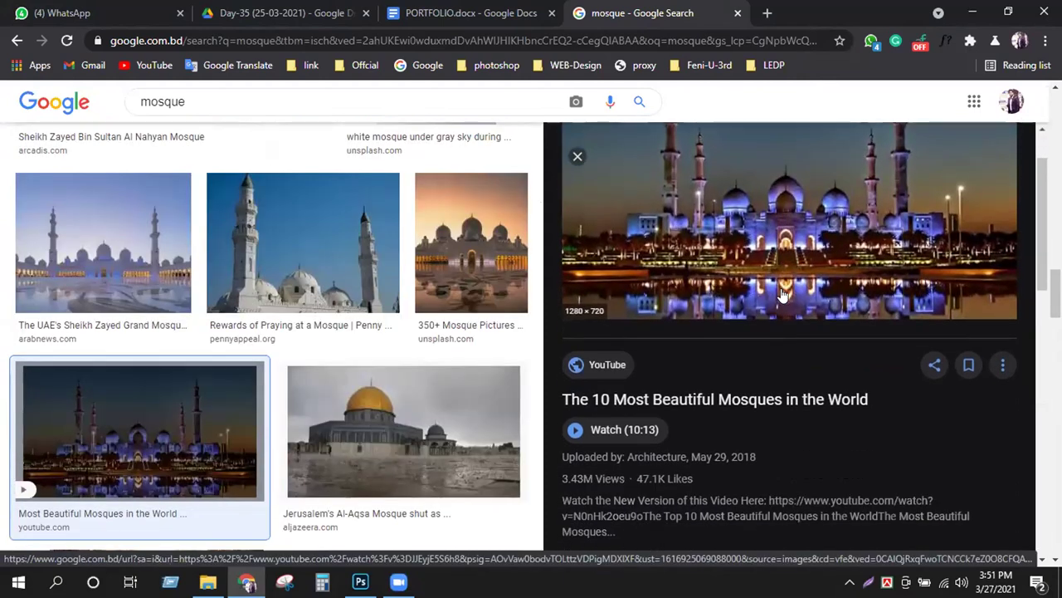
{"action": "right_click", "coordinate": [764, 204]}
{"action": "left_click", "coordinate": [810, 400]}
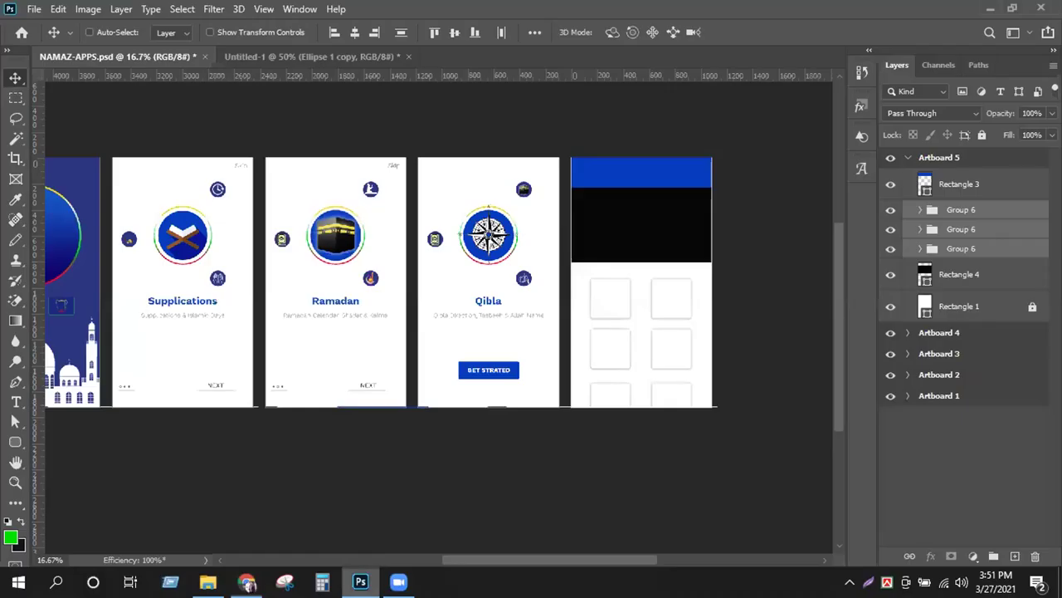
Step: Switch back to Photoshop and paste the mosque photo directly above Rectangle 4 on Artboard 5
{"action": "left_click", "coordinate": [360, 582]}
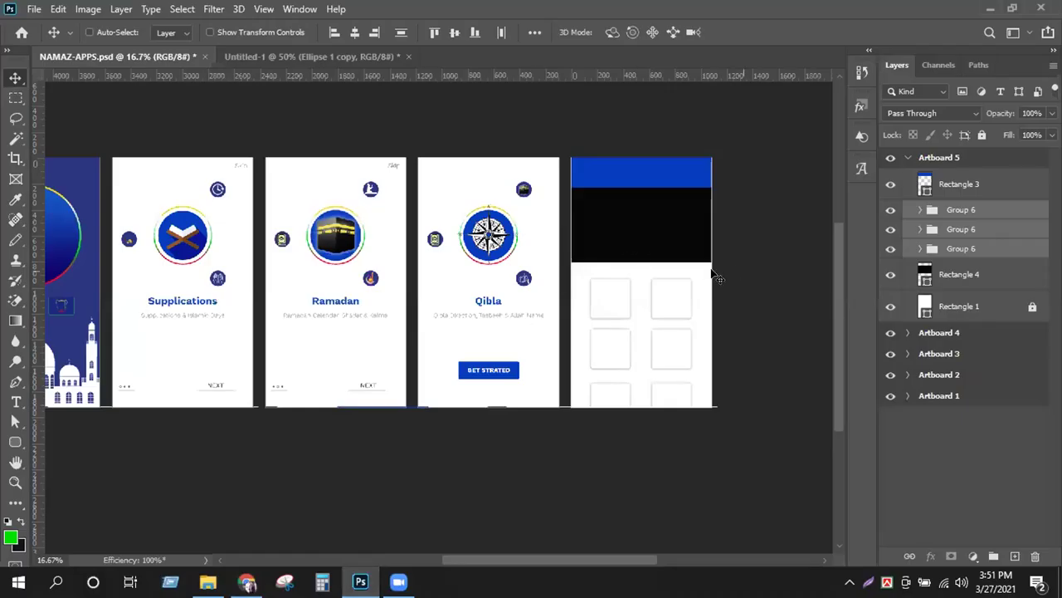
{"action": "scroll", "coordinate": [692, 234], "scroll_direction": "up", "scroll_amount": 1}
{"action": "left_click", "coordinate": [973, 276]}
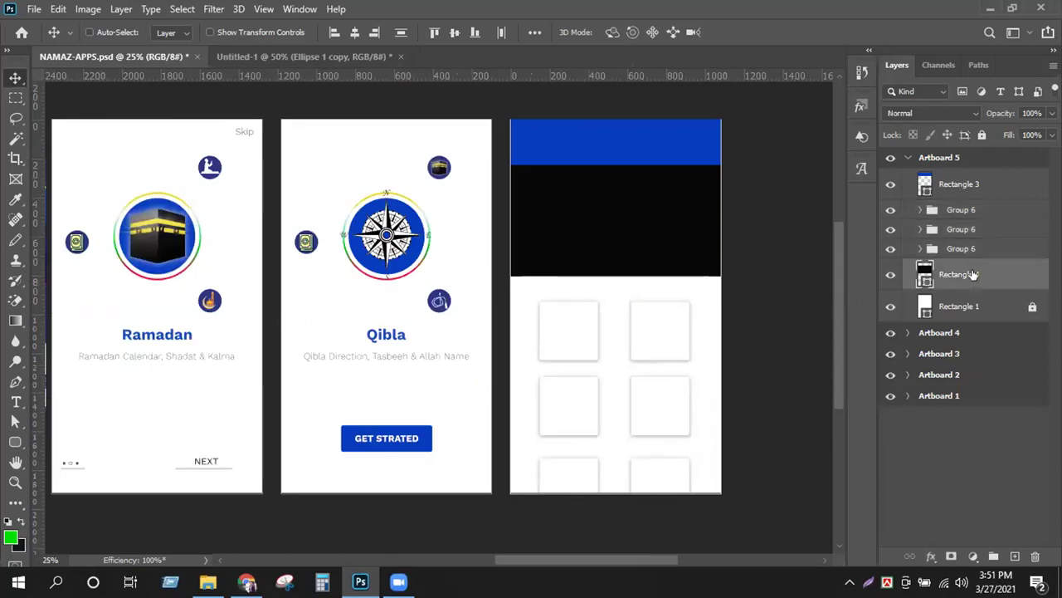
{"action": "key", "text": "ctrl+v"}
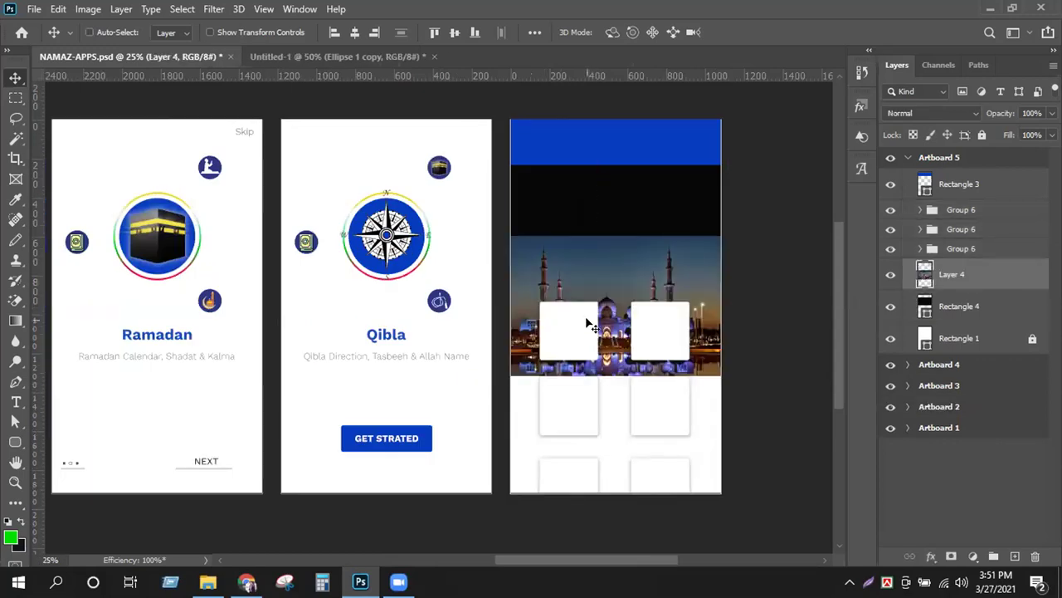
Step: Position the mosque photo over the black banner and clip it to Rectangle 4, centering the mosque inside the banner
{"action": "left_click_drag", "start_coordinate": [626, 288], "coordinate": [650, 219]}
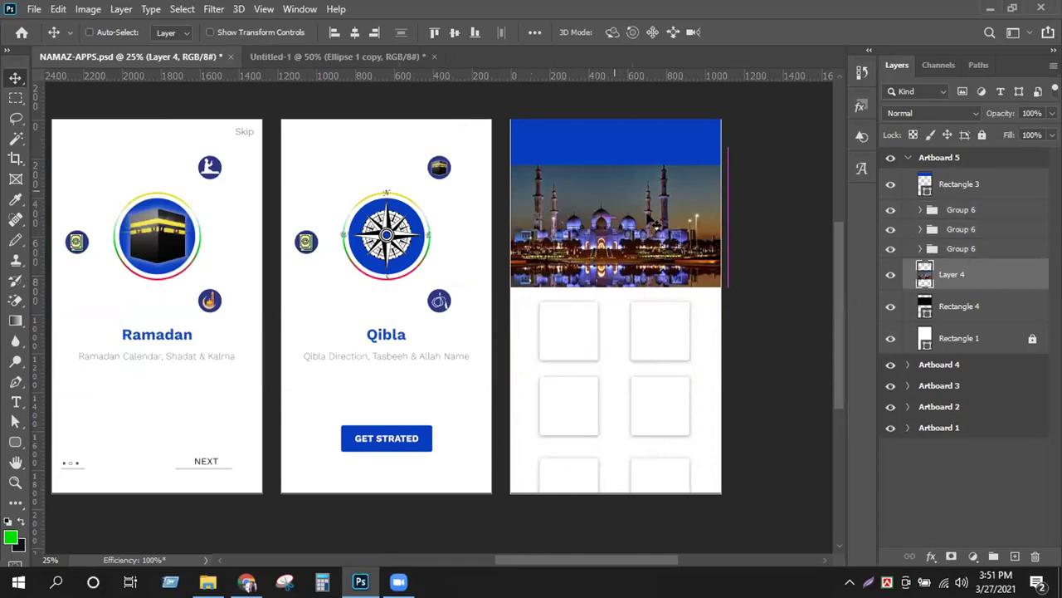
{"action": "left_click", "coordinate": [977, 287], "text": "alt"}
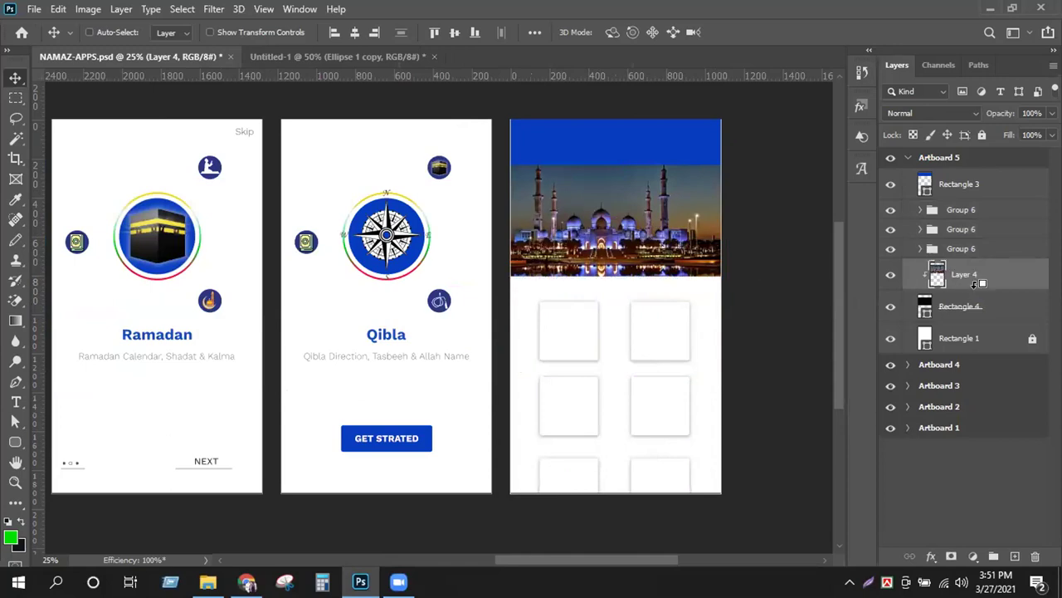
{"action": "left_click_drag", "start_coordinate": [645, 233], "coordinate": [675, 240]}
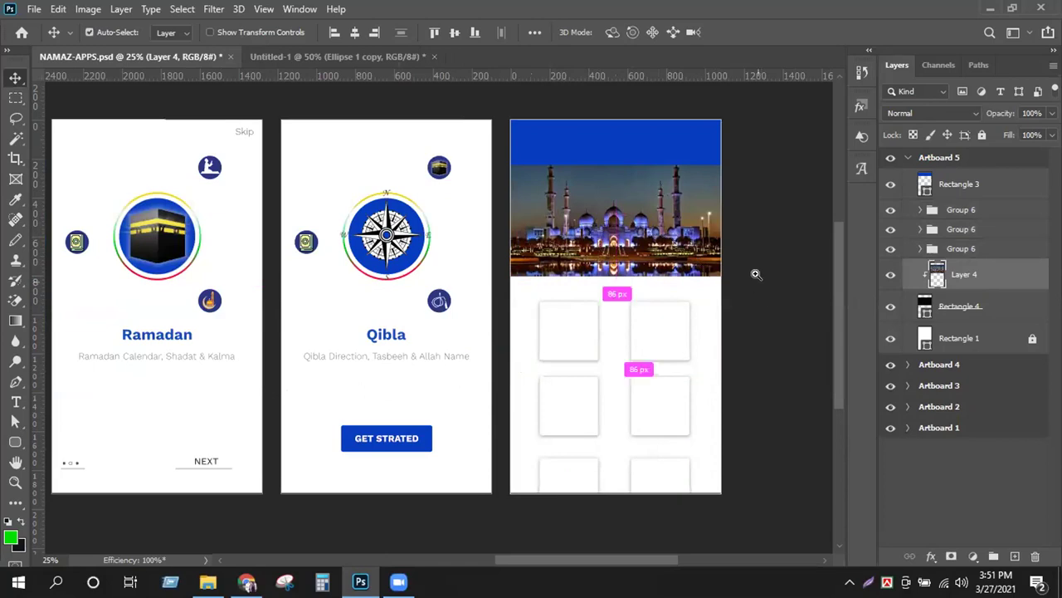
Step: Add the title "Islam Plus" in white (ffffff) Work Sans Bold 48 pt and place it near the blue header's left edge
{"action": "left_click", "coordinate": [743, 275], "text": "ctrl"}
{"action": "left_click", "coordinate": [603, 260], "text": "alt"}
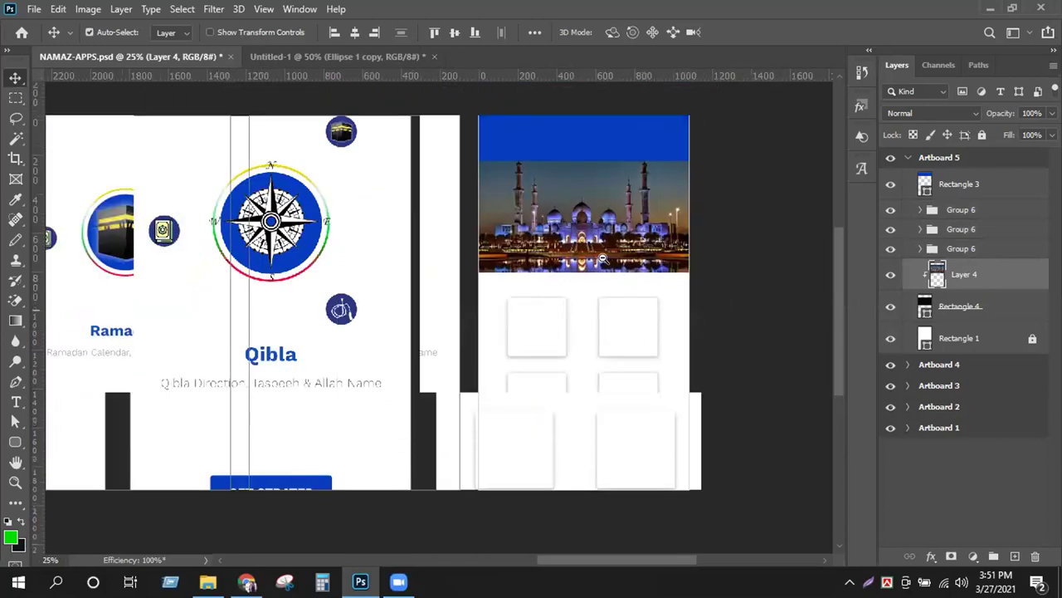
{"action": "left_click", "coordinate": [966, 188]}
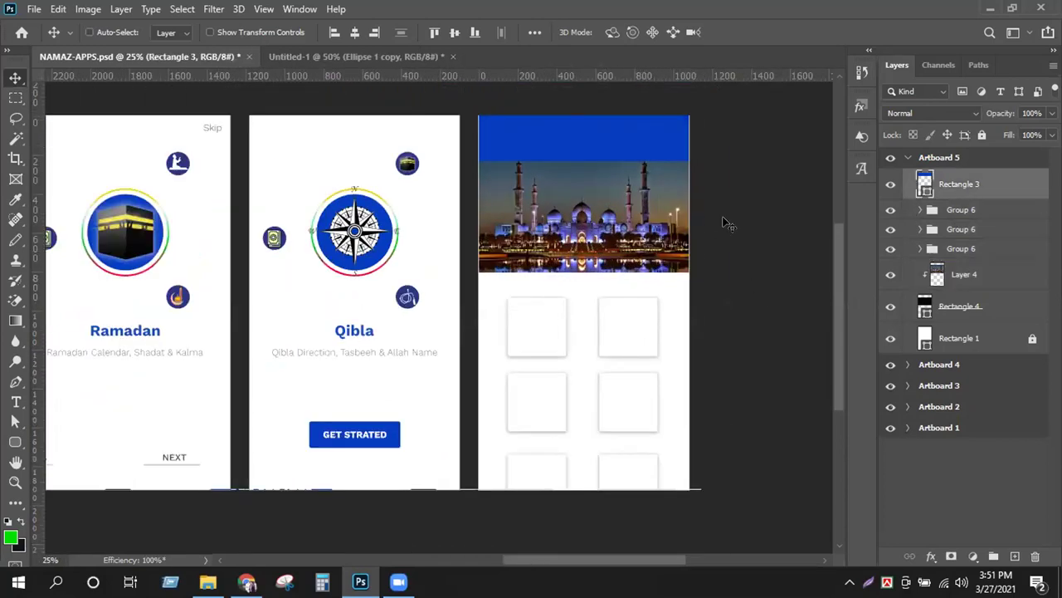
{"action": "left_click", "coordinate": [15, 402]}
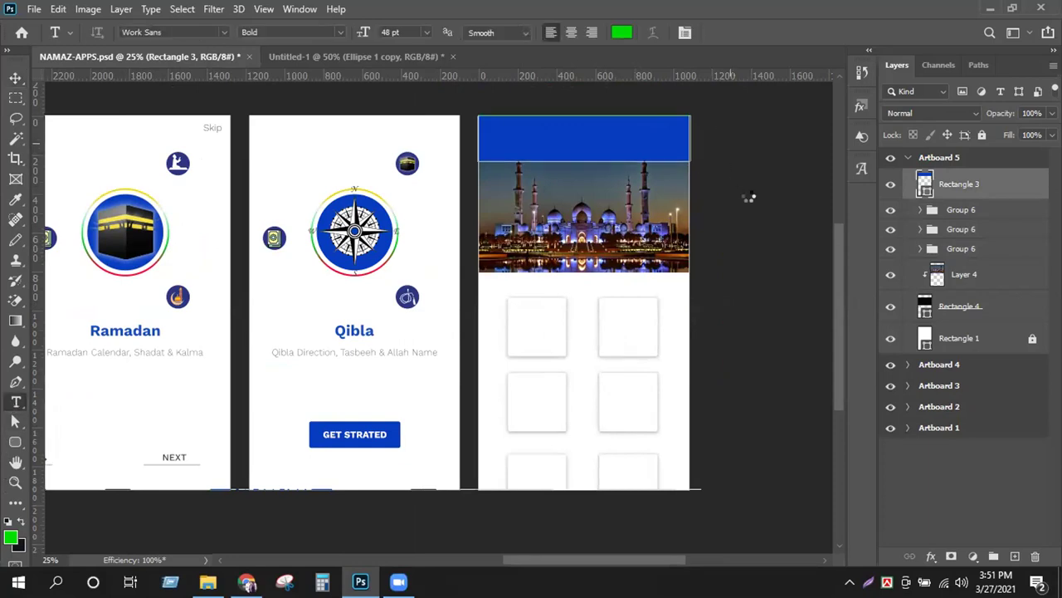
{"action": "left_click", "coordinate": [731, 143]}
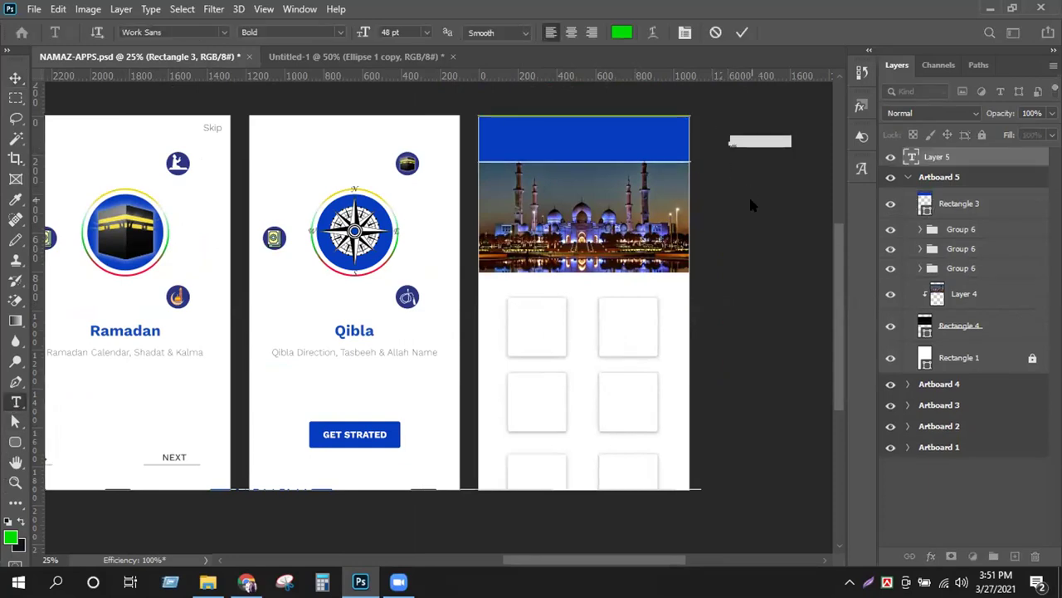
{"action": "left_click", "coordinate": [621, 32]}
{"action": "type", "text": "ffffff"}
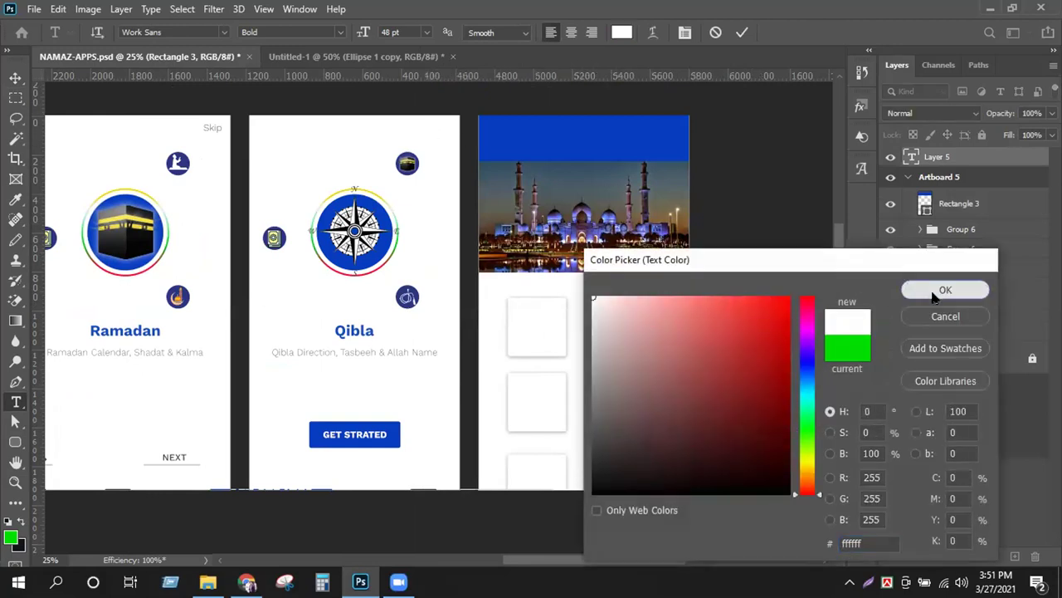
{"action": "left_click", "coordinate": [946, 287]}
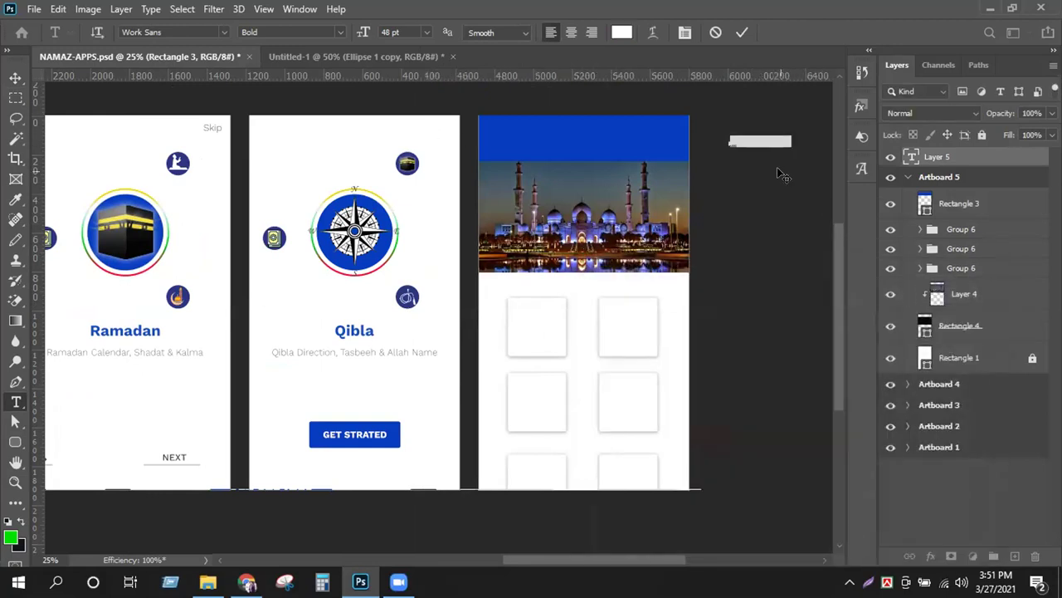
{"action": "key", "text": "BackSpace"}
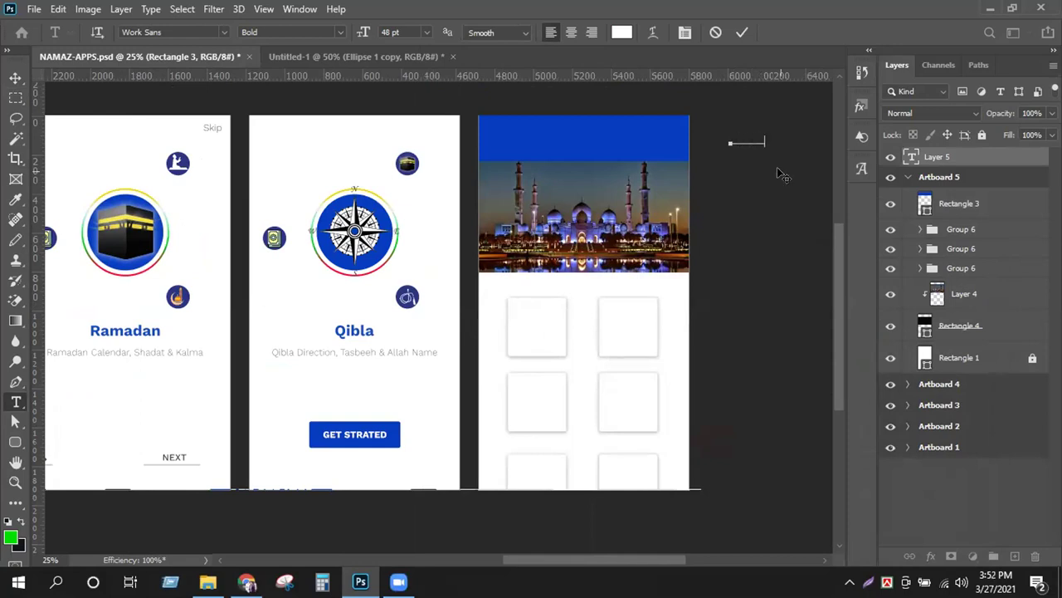
{"action": "left_click", "coordinate": [742, 32]}
{"action": "left_click", "coordinate": [17, 77]}
{"action": "left_click_drag", "start_coordinate": [757, 143], "coordinate": [529, 140]}
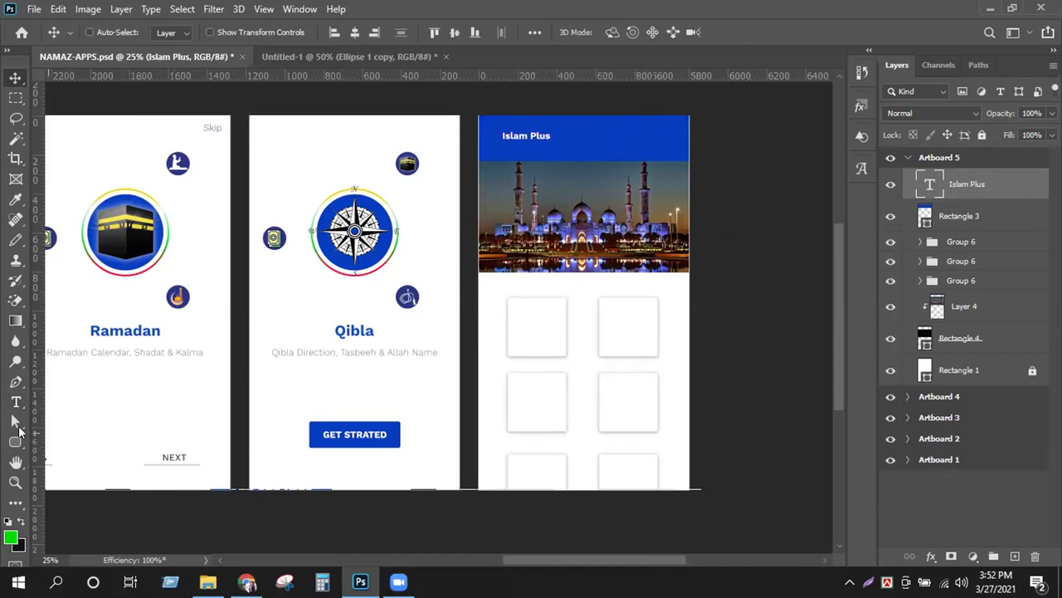
Step: Change the font weight of the header title "Islam Plus" to Work Sans Medium
{"action": "left_click", "coordinate": [15, 402]}
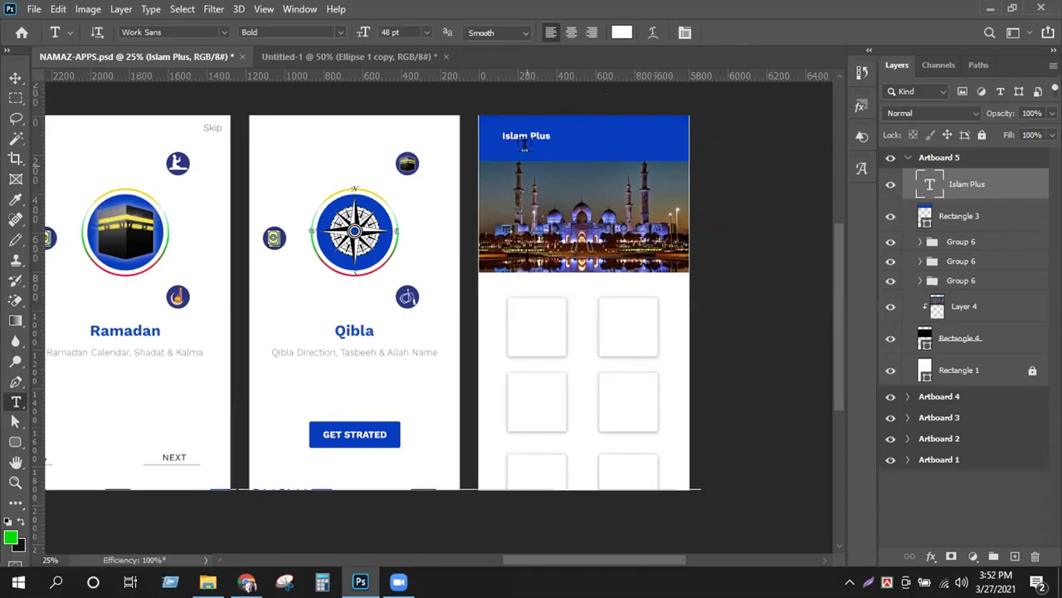
{"action": "left_click", "coordinate": [524, 134]}
{"action": "key", "text": "ctrl+a"}
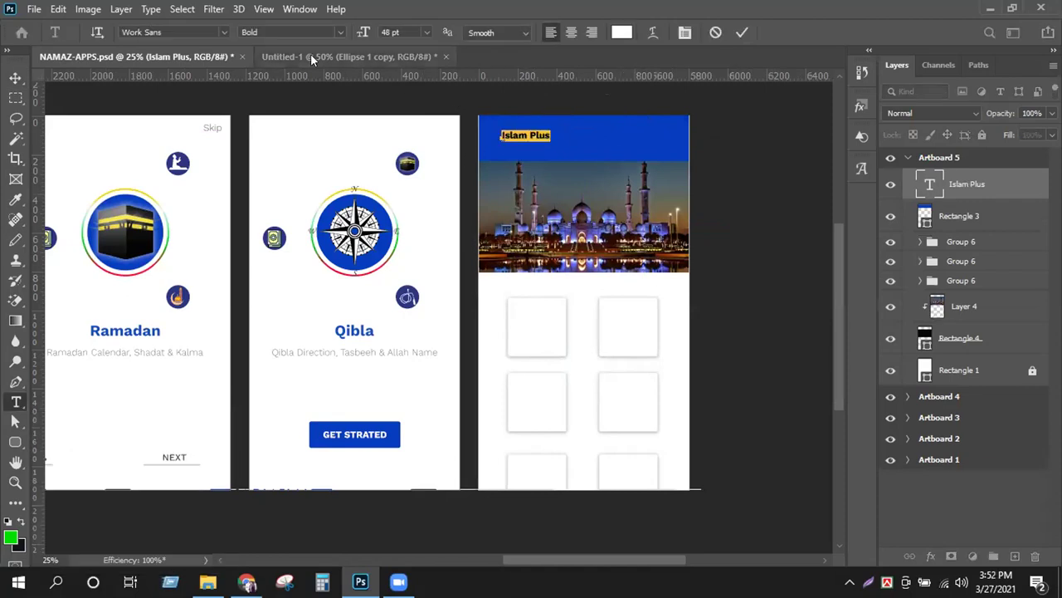
{"action": "left_click", "coordinate": [339, 32]}
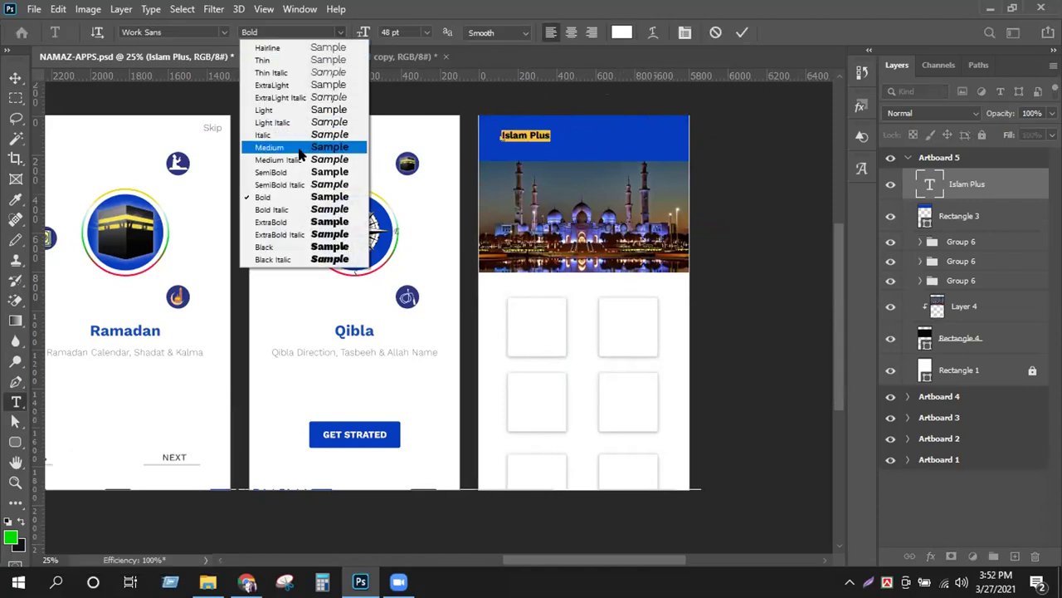
{"action": "left_click", "coordinate": [269, 146]}
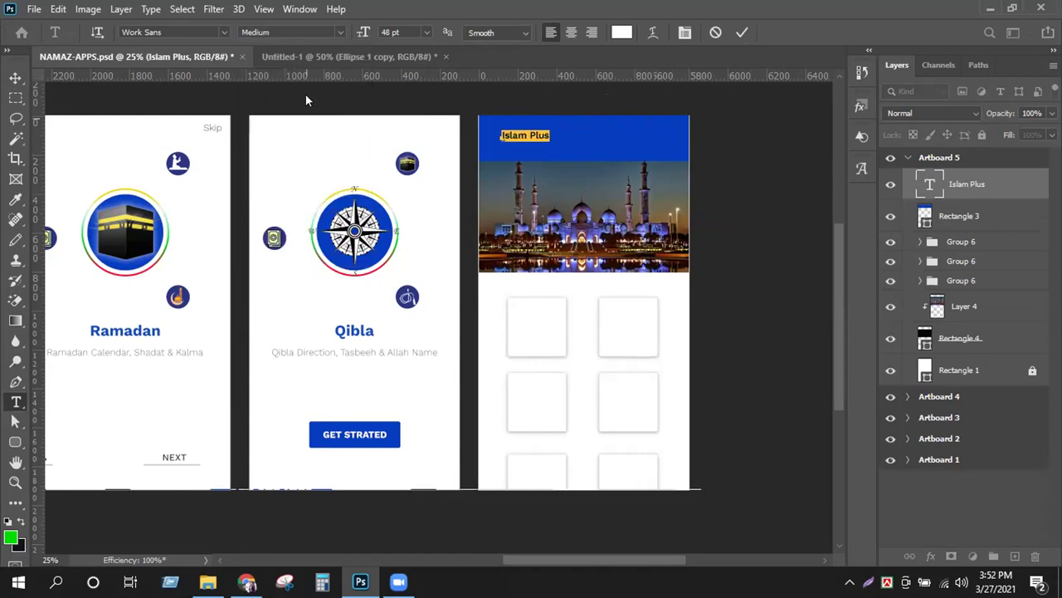
{"action": "left_click", "coordinate": [337, 33]}
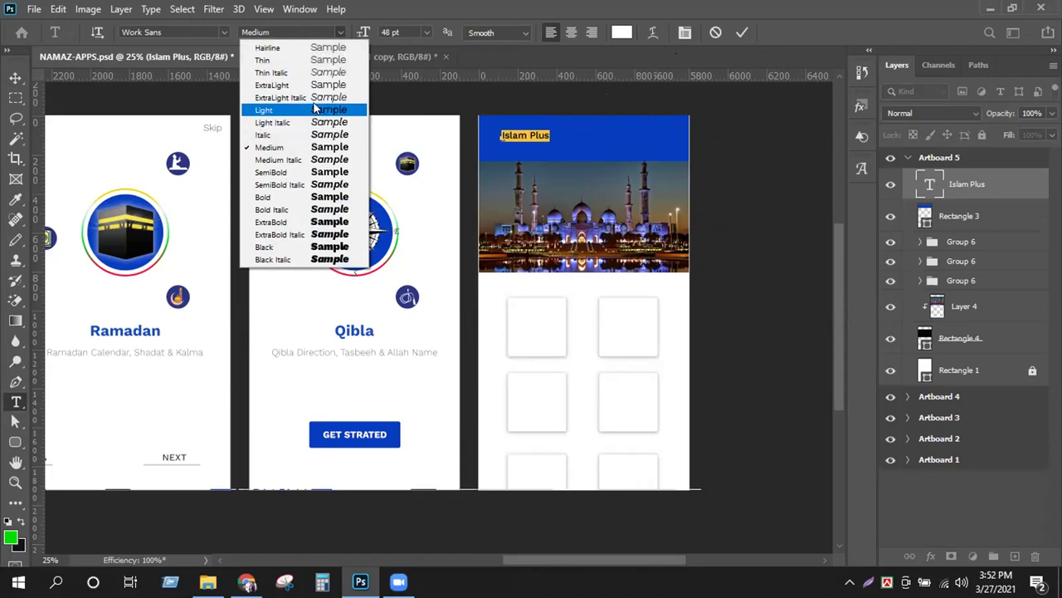
{"action": "left_click", "coordinate": [325, 147]}
{"action": "left_click", "coordinate": [742, 31]}
{"action": "left_click", "coordinate": [15, 78]}
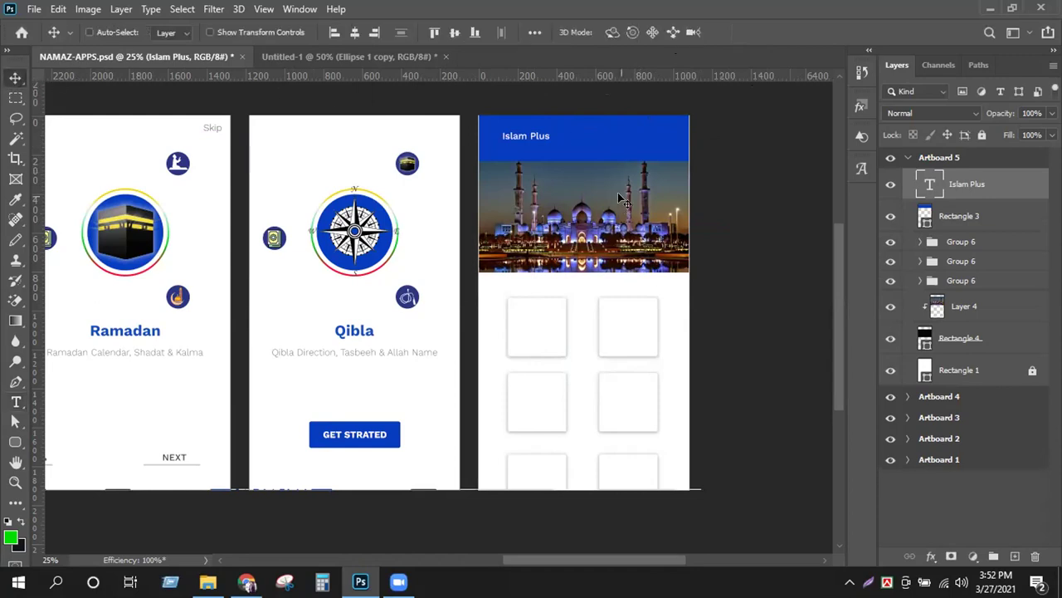
Step: Scale the "Islam Plus" title up to about 140% around its center
{"action": "key", "text": "ctrl+t"}
{"action": "left_click_drag", "start_coordinate": [550, 126], "coordinate": [561, 122]}
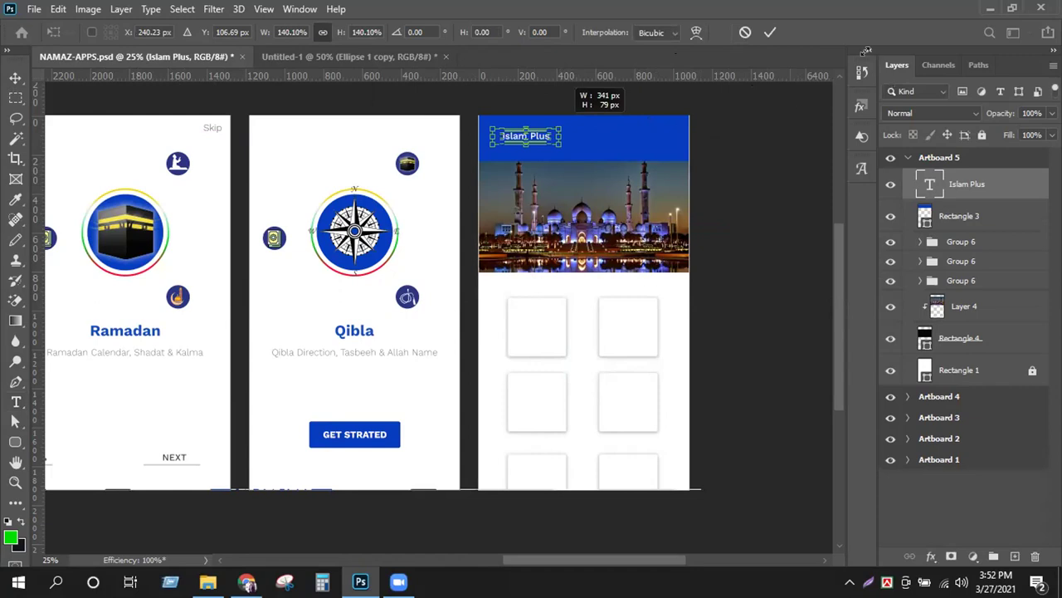
{"action": "left_click", "coordinate": [769, 31]}
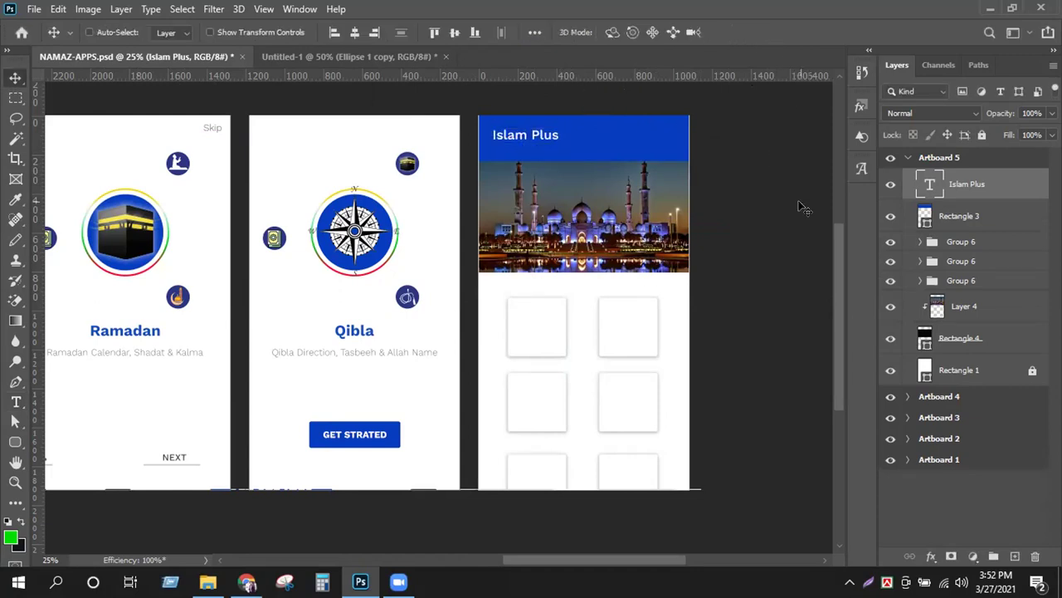
Step: Shorten the blue header Rectangle 3 slightly by raising its lower edge
{"action": "left_click", "coordinate": [947, 217]}
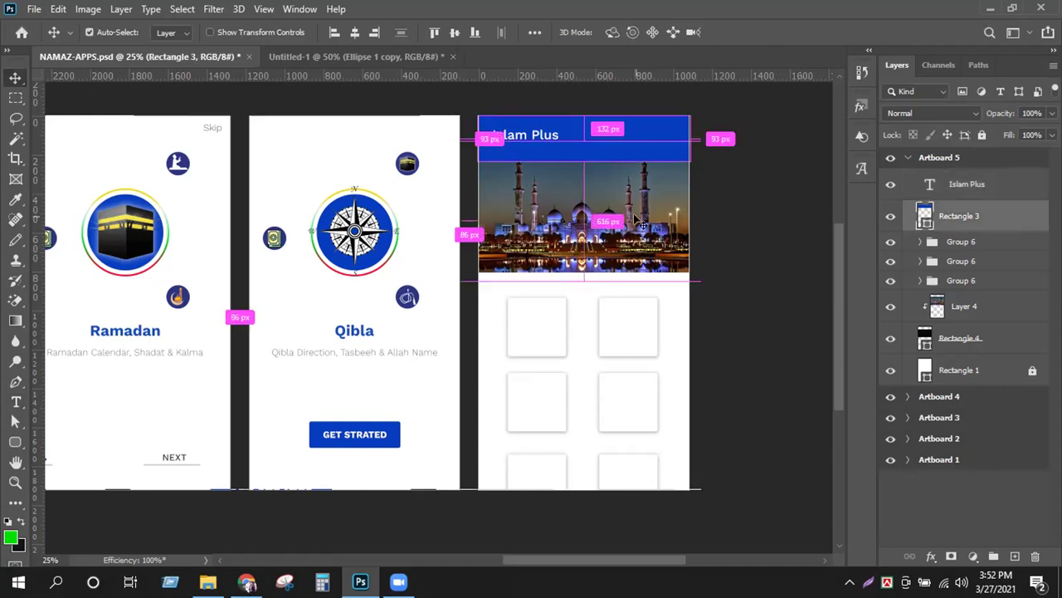
{"action": "key", "text": "ctrl+t"}
{"action": "left_click_drag", "start_coordinate": [574, 158], "coordinate": [573, 151]}
{"action": "left_click", "coordinate": [770, 32]}
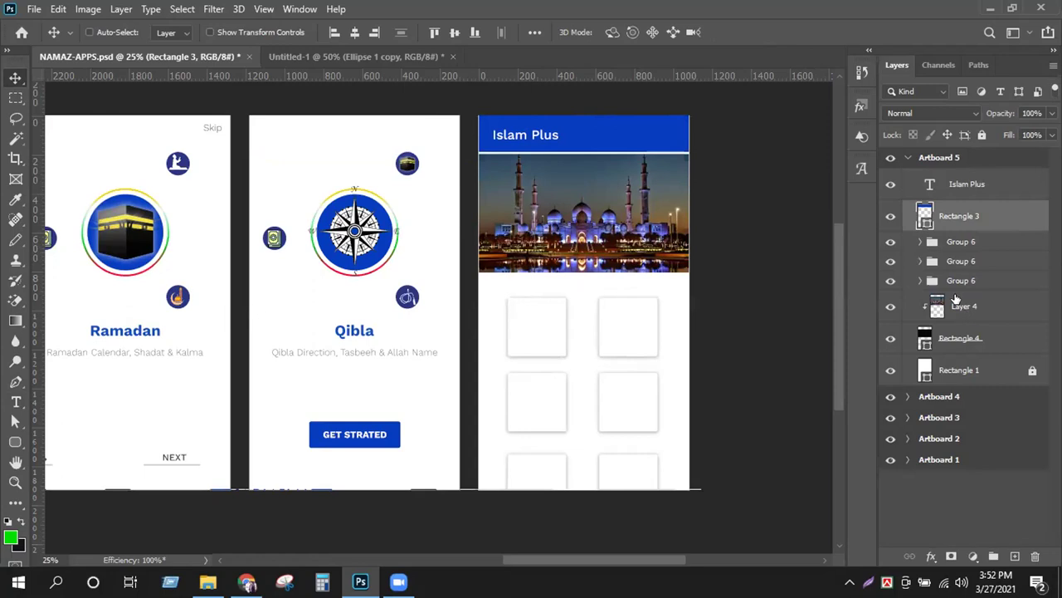
Step: Extend Rectangle 4 upward beneath the blue header so the mosque photo fills the gap
{"action": "left_click", "coordinate": [969, 341]}
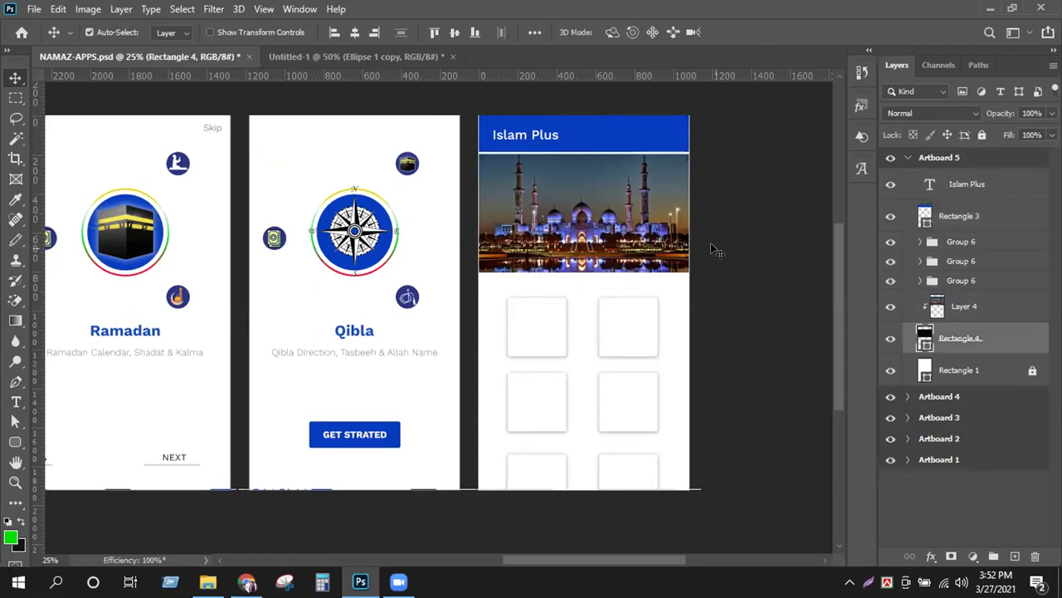
{"action": "key", "text": "ctrl+t"}
{"action": "left_click_drag", "start_coordinate": [583, 154], "coordinate": [583, 141]}
{"action": "left_click", "coordinate": [769, 33]}
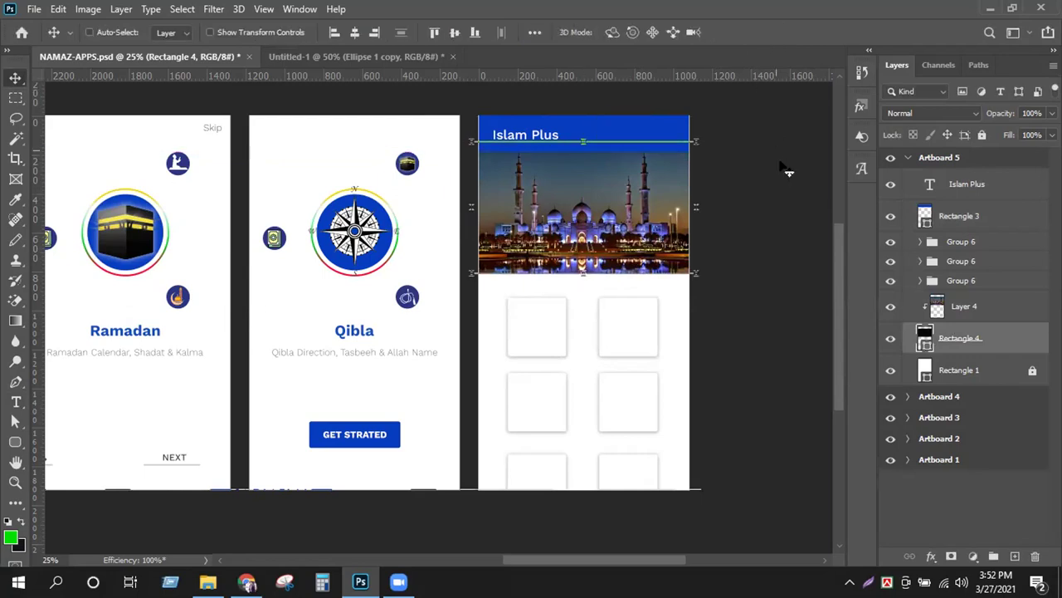
Step: Align the vertical centers of the "Islam Plus" title and the header Rectangle 3
{"action": "left_click", "coordinate": [967, 184]}
{"action": "left_click", "coordinate": [967, 215], "text": "shift"}
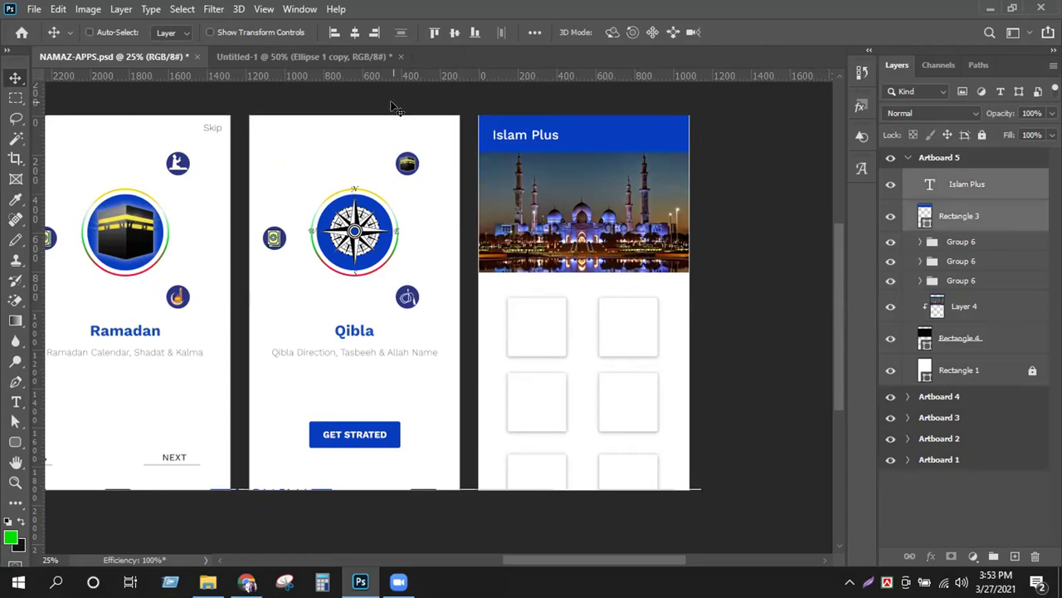
{"action": "left_click", "coordinate": [455, 32]}
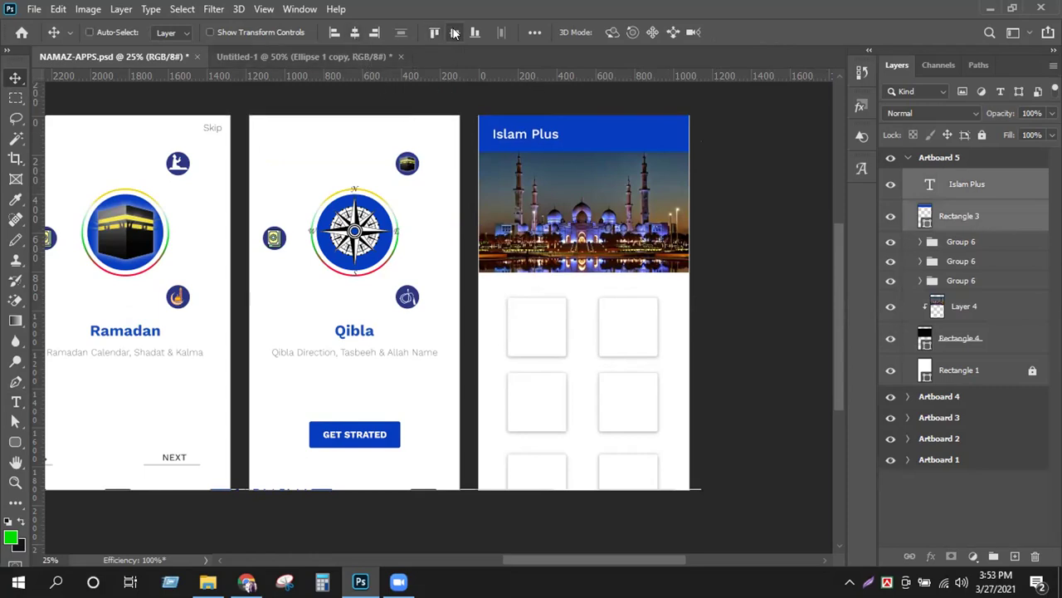
Step: Toggle the visibility of the upper two Group 6 folders on Artboard 5 to identify which tile row each holds
{"action": "left_click", "coordinate": [979, 240]}
{"action": "left_click", "coordinate": [986, 261]}
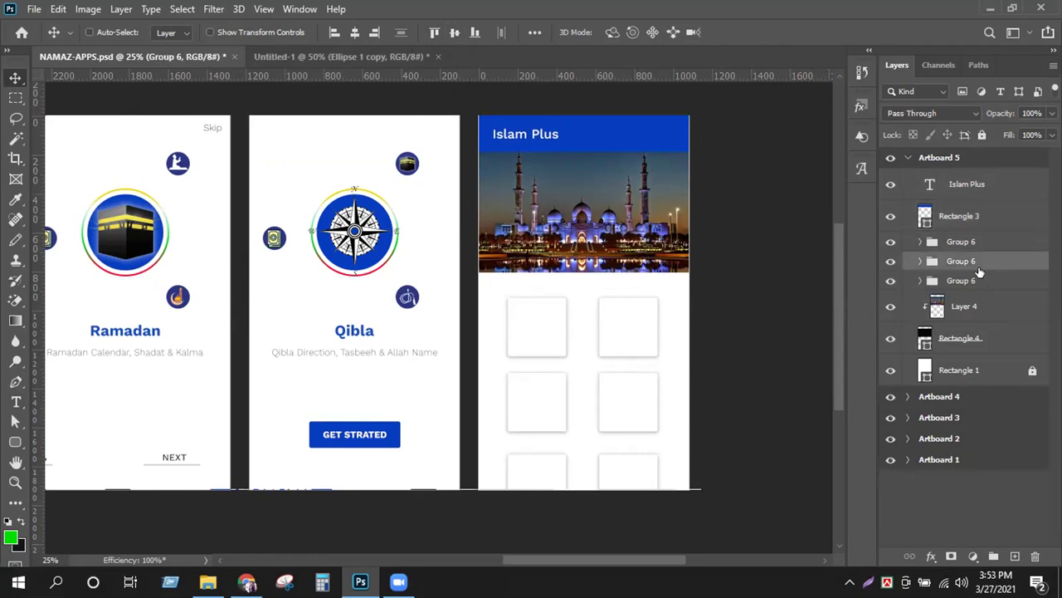
{"action": "left_click", "coordinate": [971, 245]}
{"action": "left_click", "coordinate": [891, 243]}
{"action": "left_click", "coordinate": [890, 243]}
{"action": "left_click", "coordinate": [891, 261]}
{"action": "left_click", "coordinate": [891, 261]}
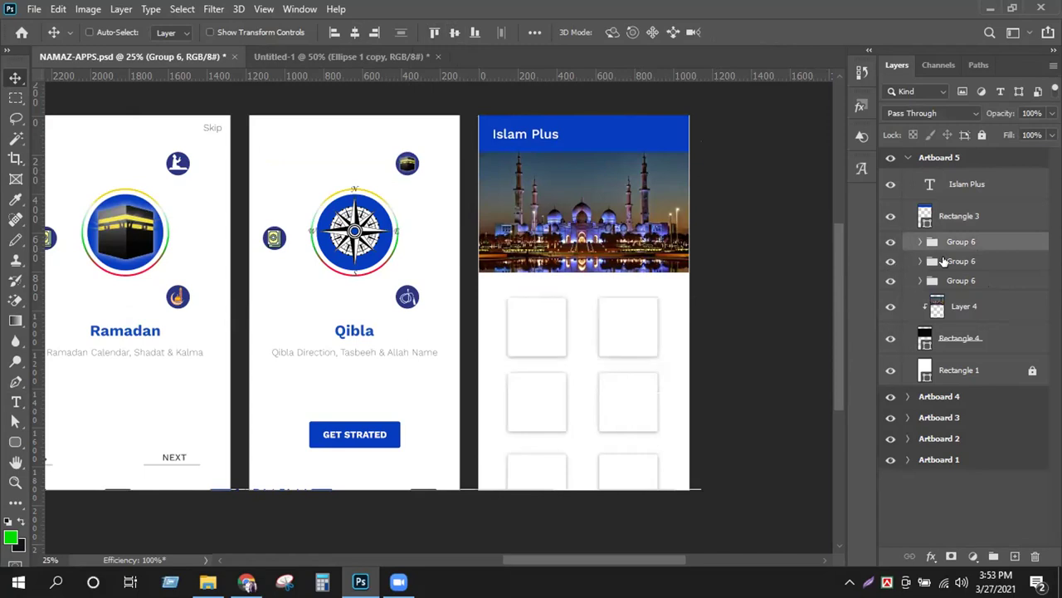
{"action": "left_click", "coordinate": [943, 262]}
{"action": "left_click", "coordinate": [951, 242]}
{"action": "left_click", "coordinate": [891, 241]}
{"action": "left_click", "coordinate": [890, 242]}
Step: Rename the three Group 6 tile folders, in stacking order from the uppermost, as Group 1, Group 2 and Group 3
{"action": "double_click", "coordinate": [947, 240]}
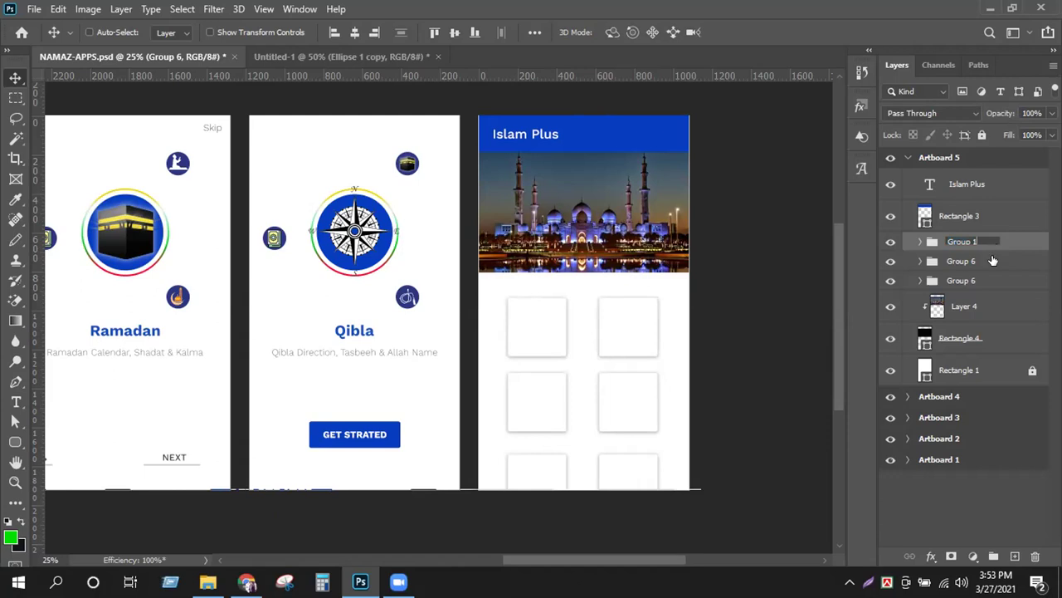
{"action": "key", "text": "Return"}
{"action": "key", "text": "Delete"}
{"action": "key", "text": "ctrl+z"}
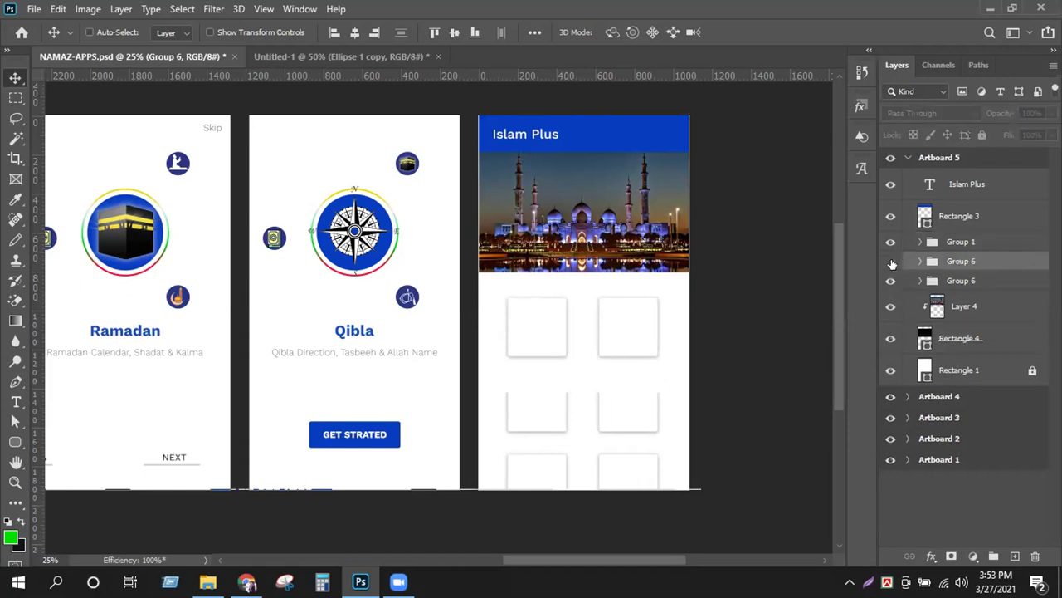
{"action": "double_click", "coordinate": [963, 261]}
{"action": "left_click", "coordinate": [975, 260]}
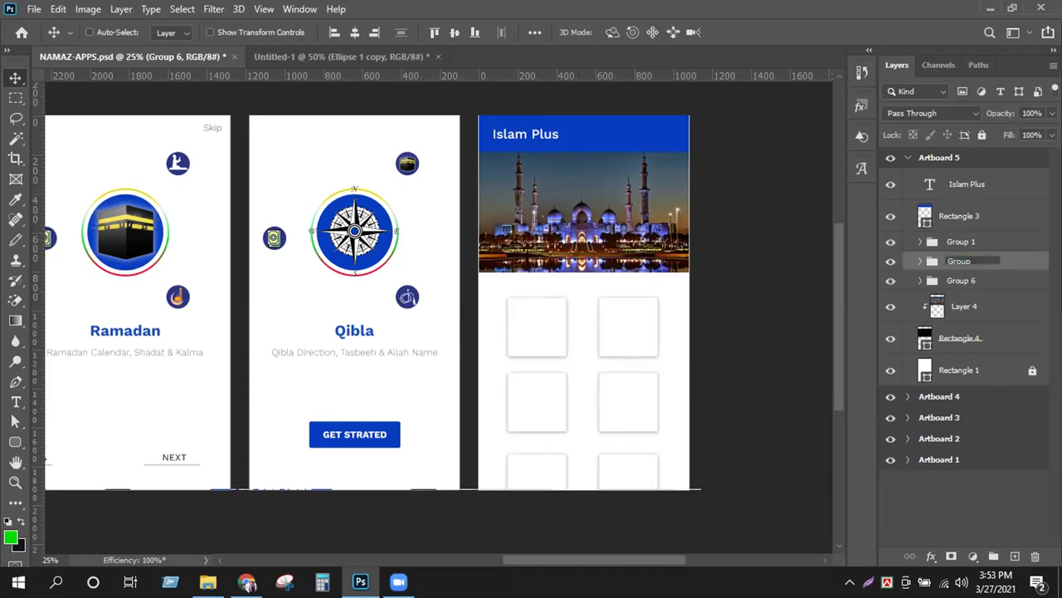
{"action": "key", "text": "BackSpace"}
{"action": "type", "text": "2"}
{"action": "left_click", "coordinate": [962, 282]}
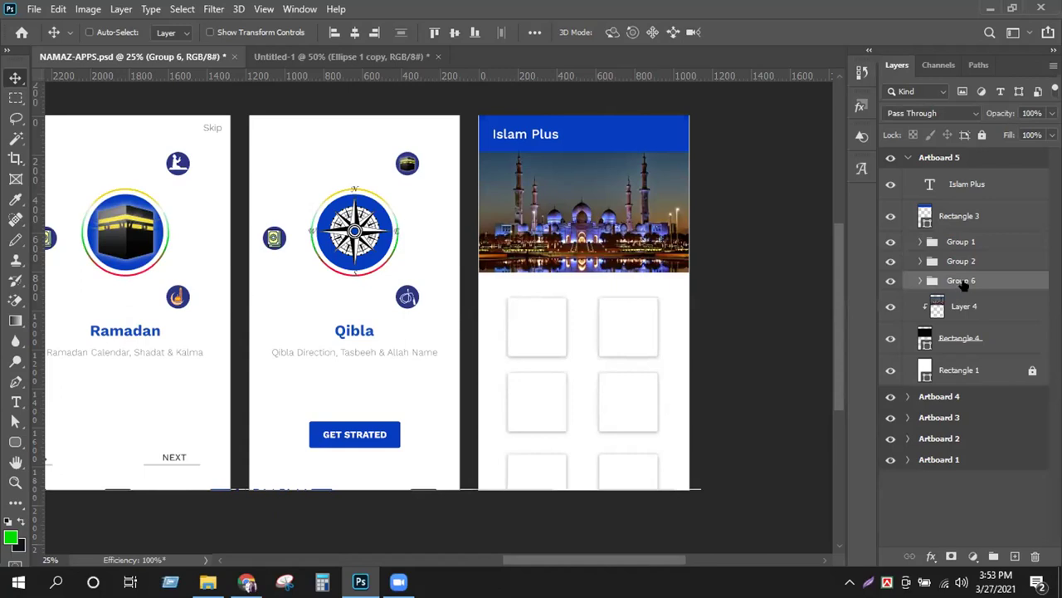
{"action": "double_click", "coordinate": [975, 281]}
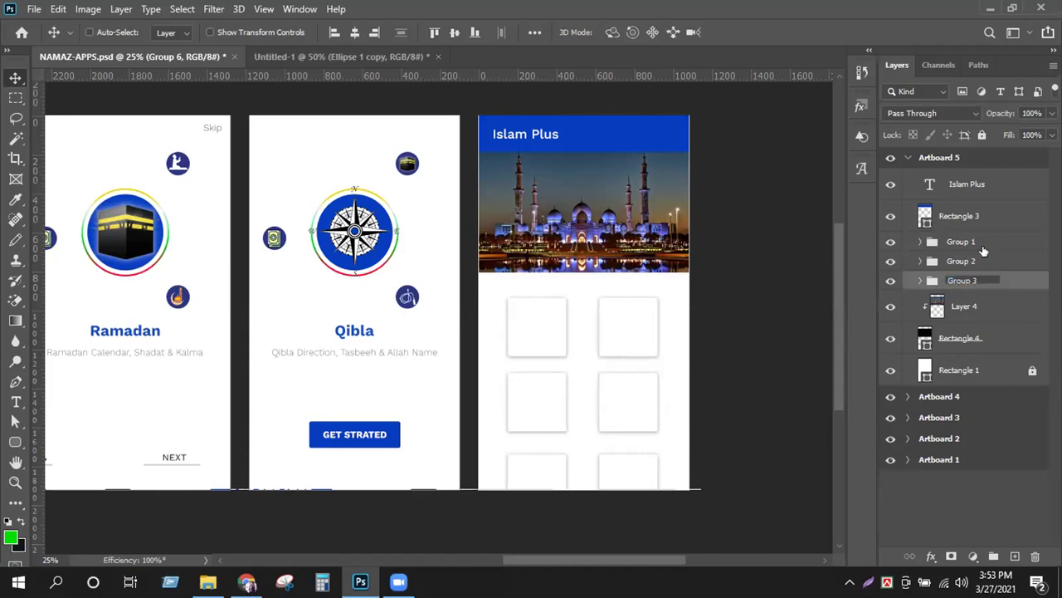
Step: Add the label "Tasbeeh" in dark gray (535353) Work Sans Medium 48 pt directly above Rounded Rectangle 2 inside Group 1
{"action": "left_click", "coordinate": [982, 242]}
{"action": "left_click", "coordinate": [920, 241]}
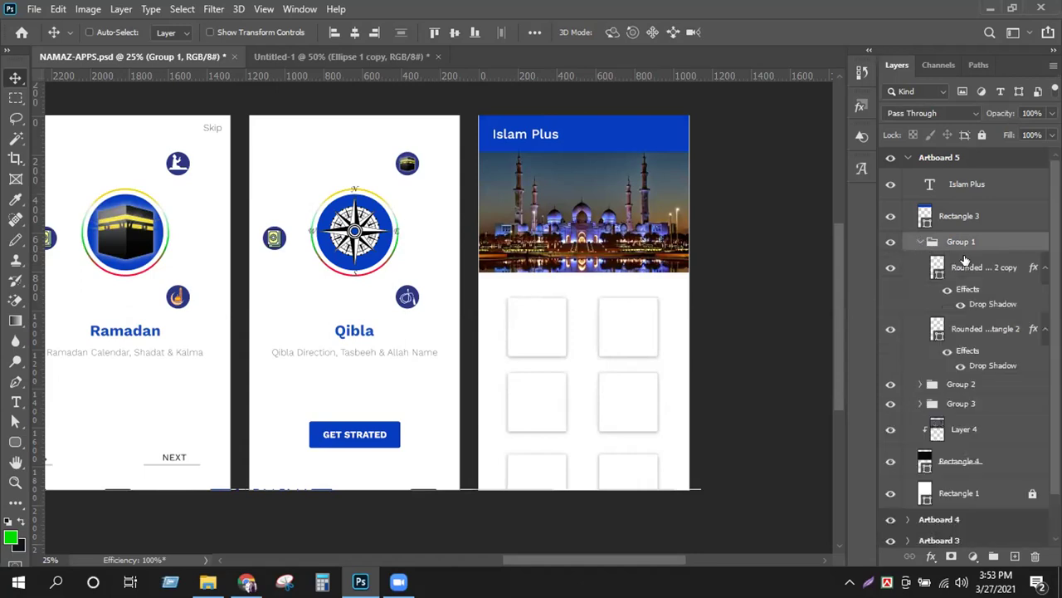
{"action": "left_click", "coordinate": [1001, 328]}
{"action": "left_click", "coordinate": [890, 330]}
{"action": "left_click", "coordinate": [889, 330]}
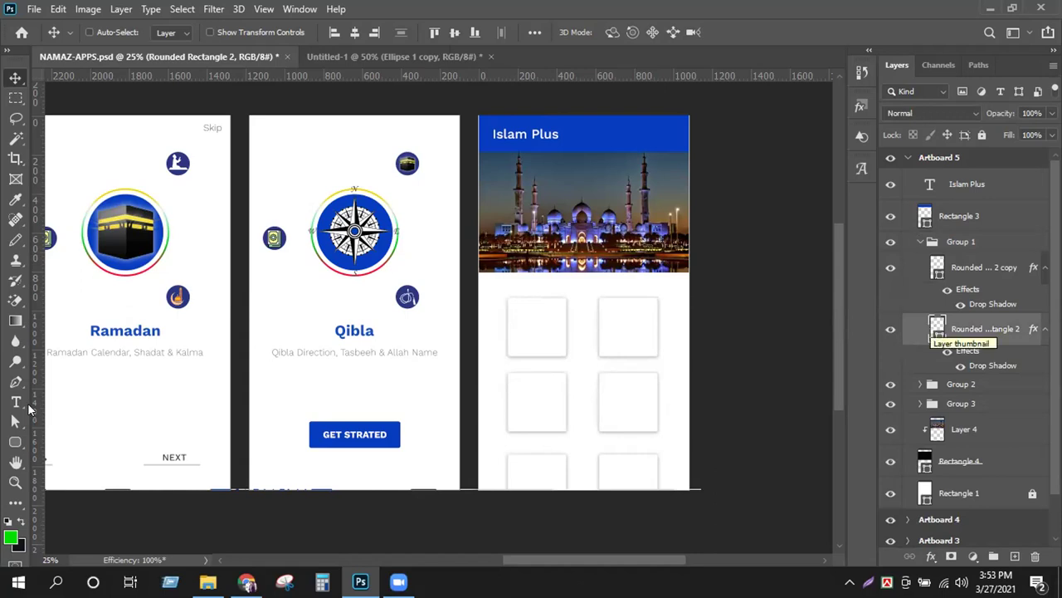
{"action": "left_click", "coordinate": [17, 403]}
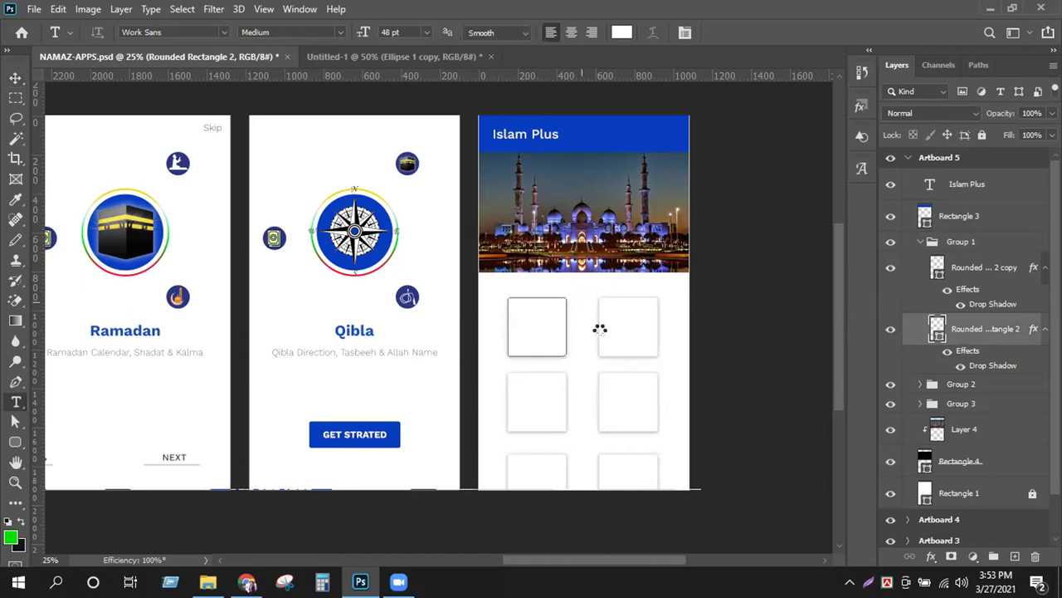
{"action": "left_click", "coordinate": [599, 329]}
{"action": "left_click", "coordinate": [621, 31]}
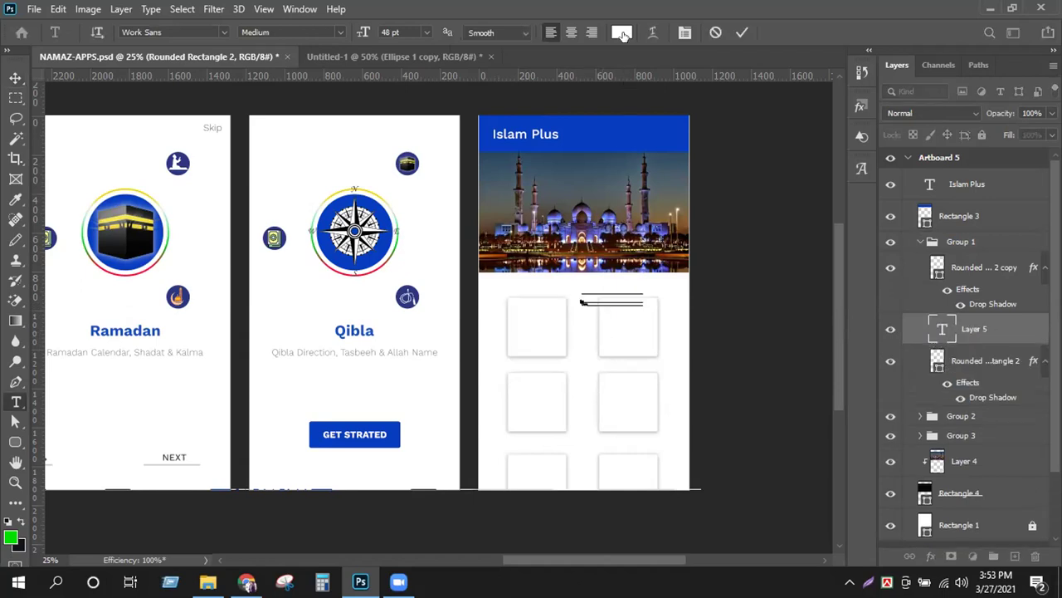
{"action": "left_click_drag", "start_coordinate": [589, 365], "coordinate": [593, 429]}
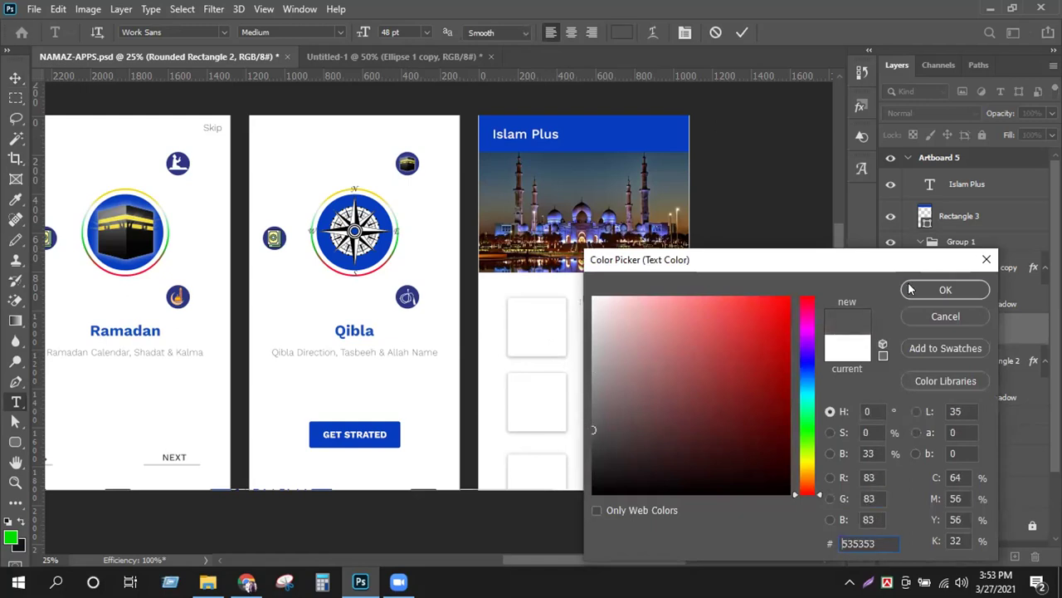
{"action": "left_click", "coordinate": [909, 289]}
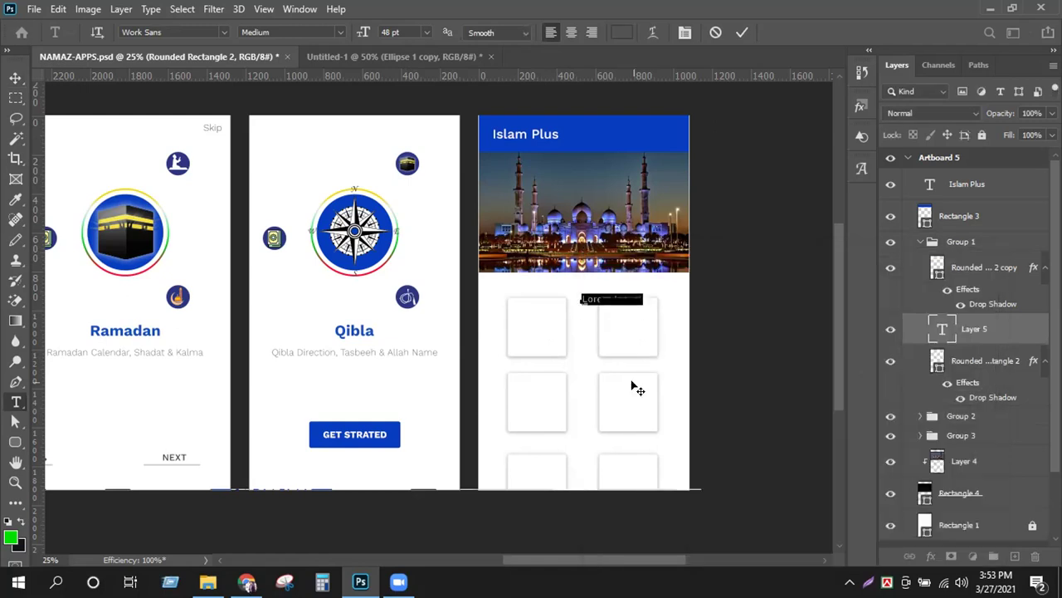
{"action": "key", "text": "BackSpace"}
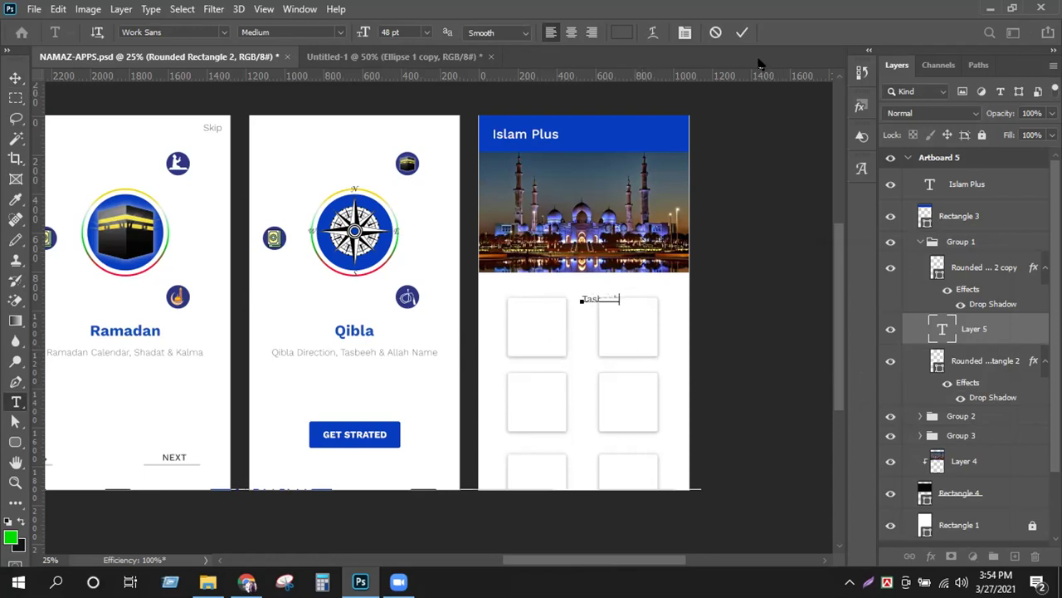
{"action": "left_click", "coordinate": [741, 33]}
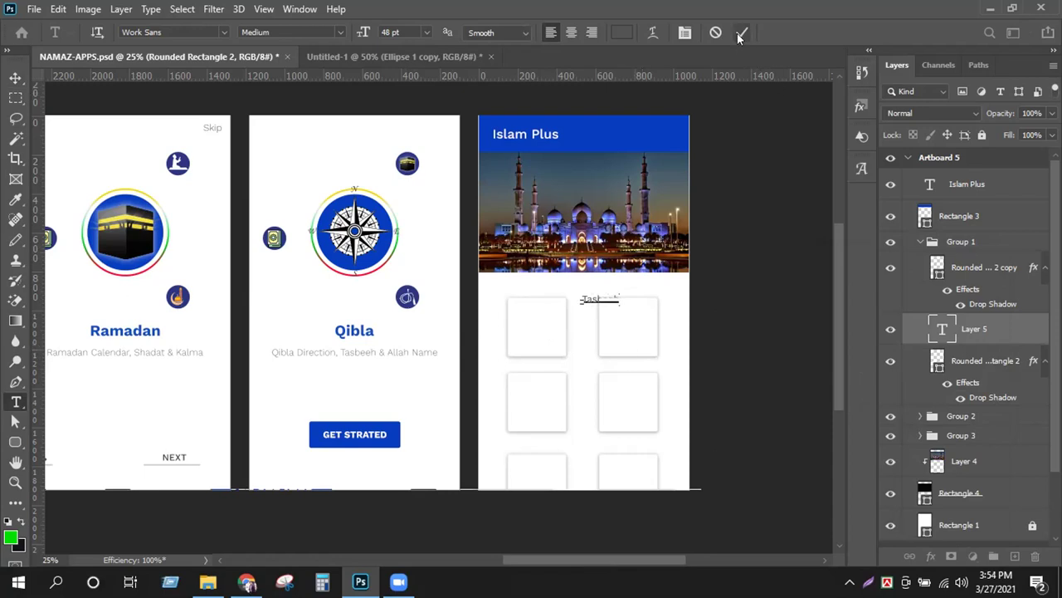
Step: Move the "Tasbeeh" label into the first-row left tile, centered near the tile's lower edge
{"action": "left_click", "coordinate": [15, 77]}
{"action": "left_click_drag", "start_coordinate": [595, 301], "coordinate": [534, 342]}
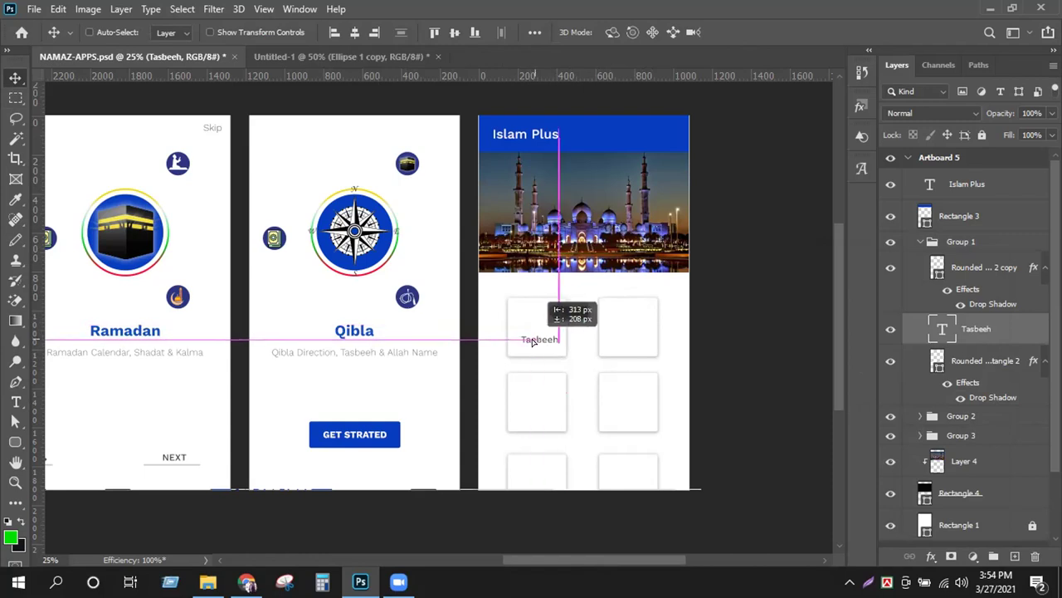
{"action": "left_click_drag", "start_coordinate": [534, 342], "coordinate": [531, 343]}
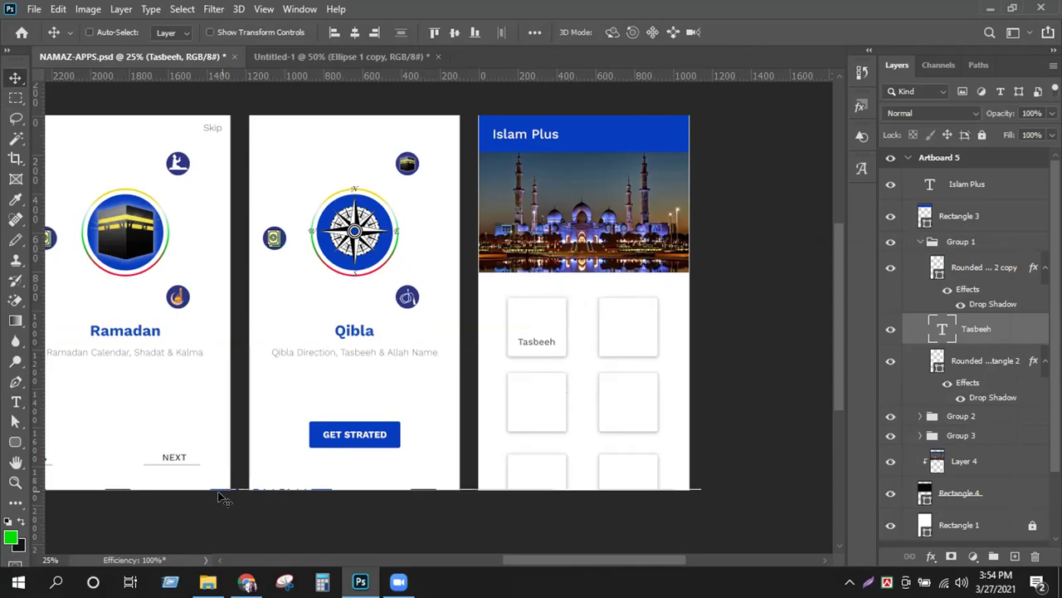
Step: Place the tasbih-prayer-dhikr-tasbih-beads-png-images file from the Desktop folder into the first tile, sized to fit above the "Tasbeeh" label
{"action": "left_click", "coordinate": [207, 581]}
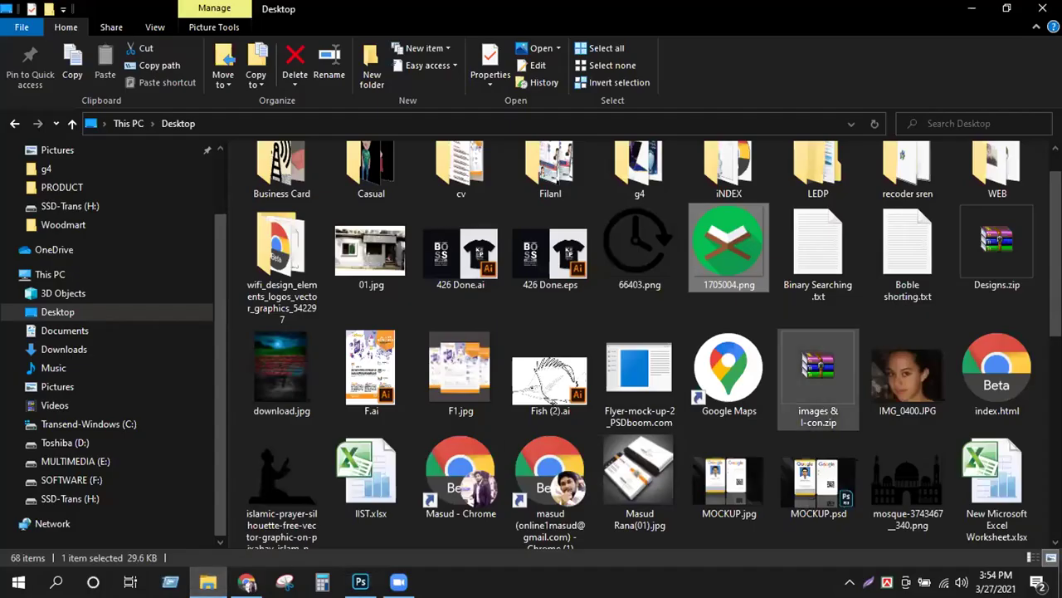
{"action": "scroll", "coordinate": [901, 236], "scroll_direction": "down", "scroll_amount": 10}
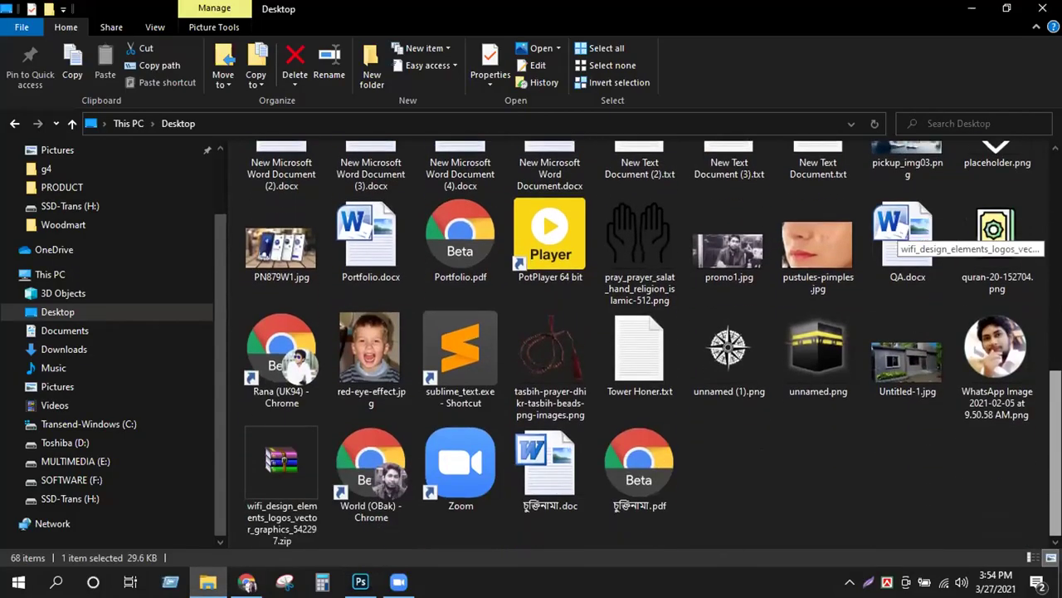
{"action": "left_click", "coordinate": [547, 349]}
{"action": "left_click_drag", "start_coordinate": [544, 353], "coordinate": [557, 300]}
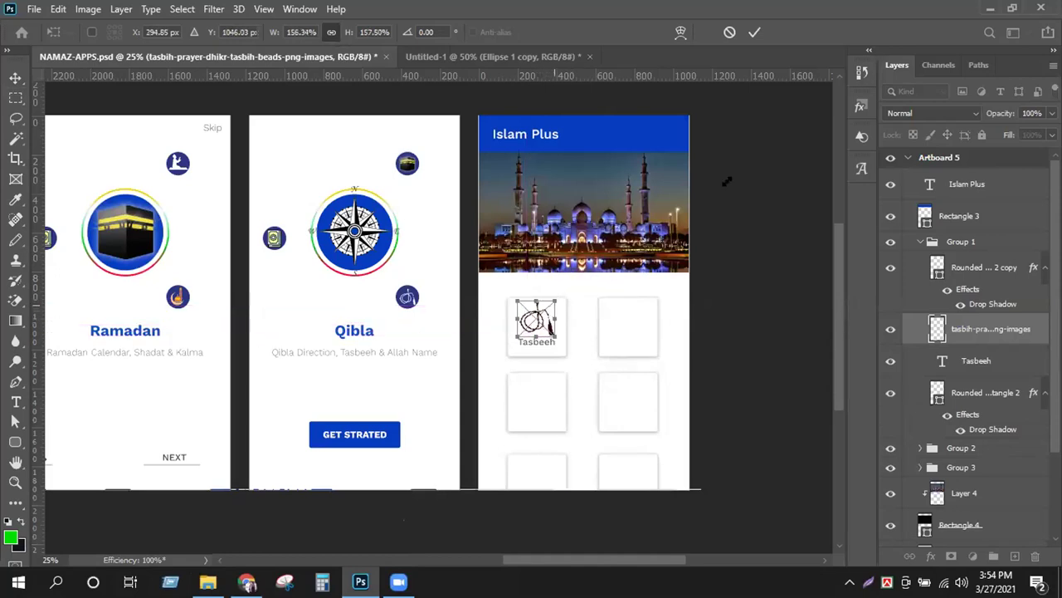
{"action": "left_click", "coordinate": [753, 32]}
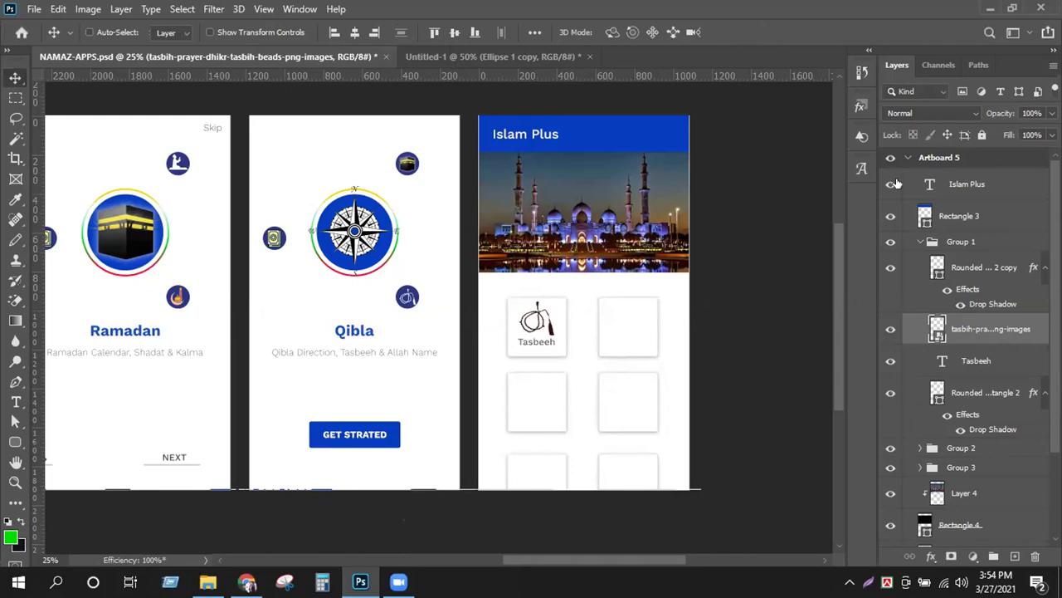
Step: Duplicate the "Tasbeeh" label into the first-row right tile and place the copy uppermost in Group 1
{"action": "scroll", "coordinate": [667, 325], "scroll_direction": "down", "scroll_amount": 1}
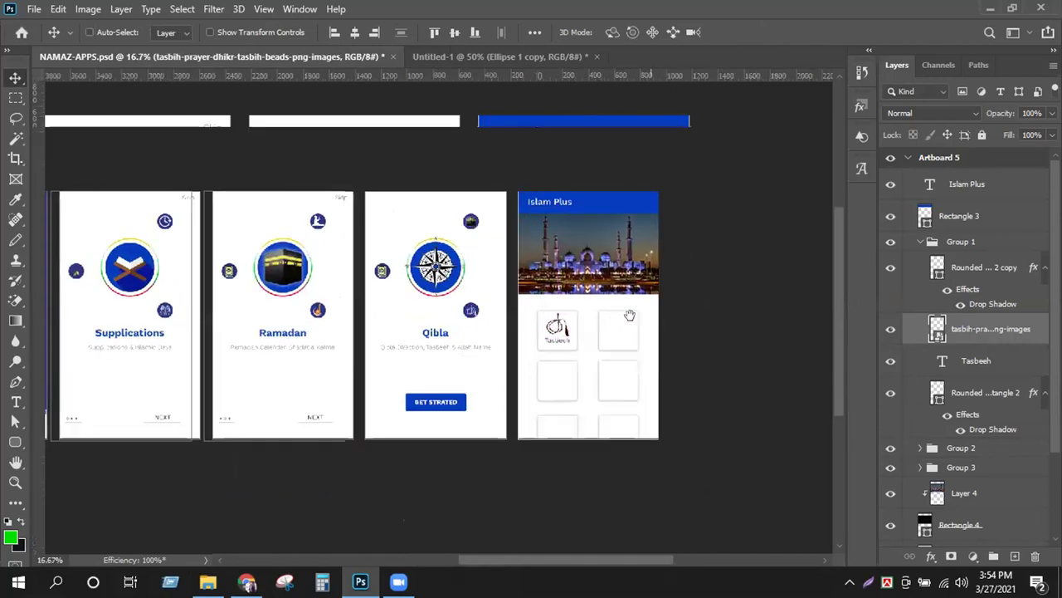
{"action": "scroll", "coordinate": [647, 311], "scroll_direction": "up", "scroll_amount": 1}
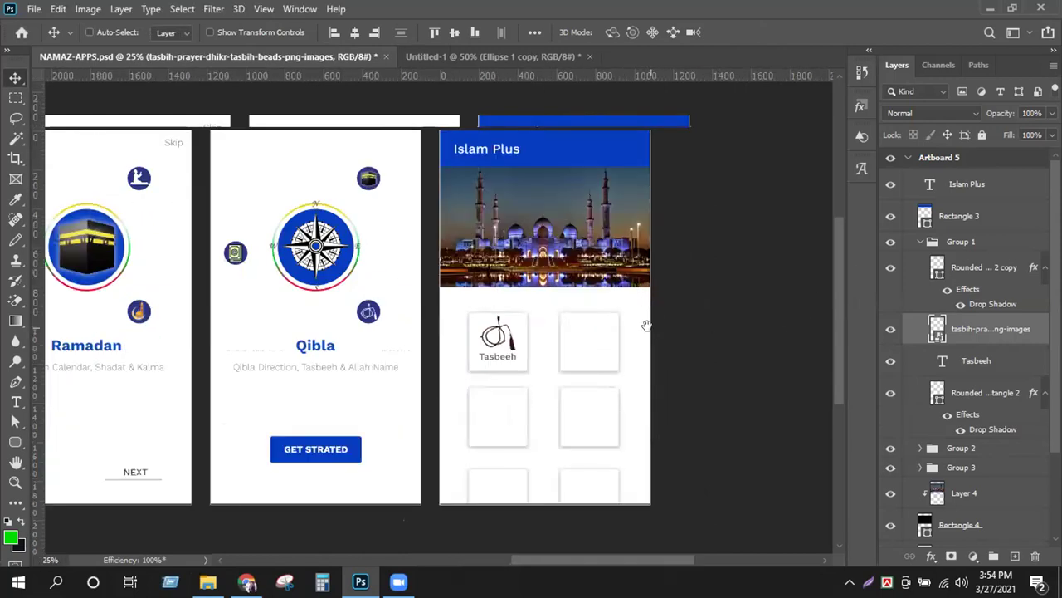
{"action": "key", "text": "ctrl"}
{"action": "scroll", "coordinate": [649, 329], "scroll_direction": "up", "scroll_amount": 1}
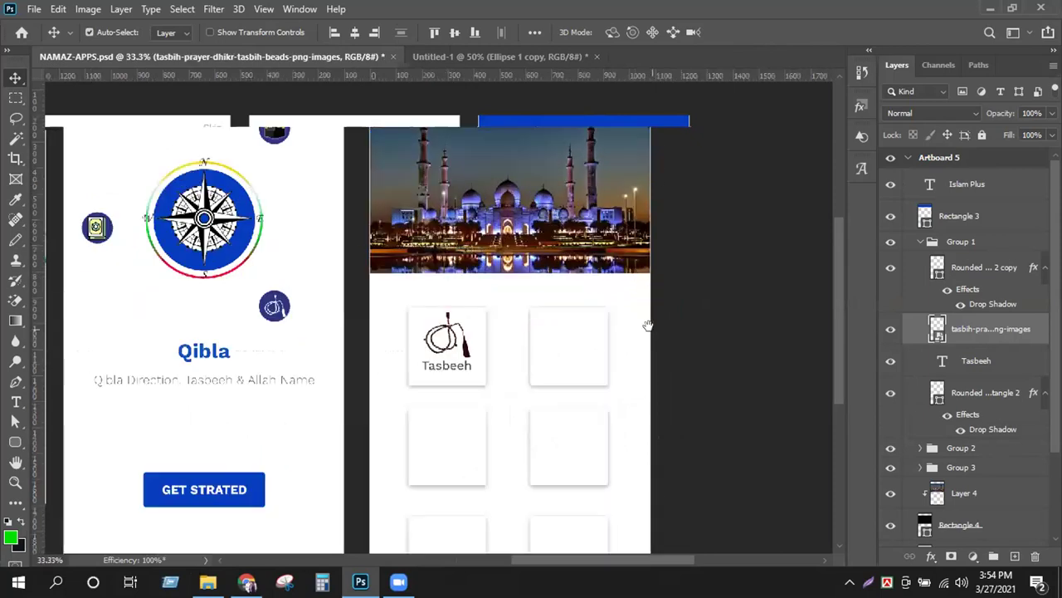
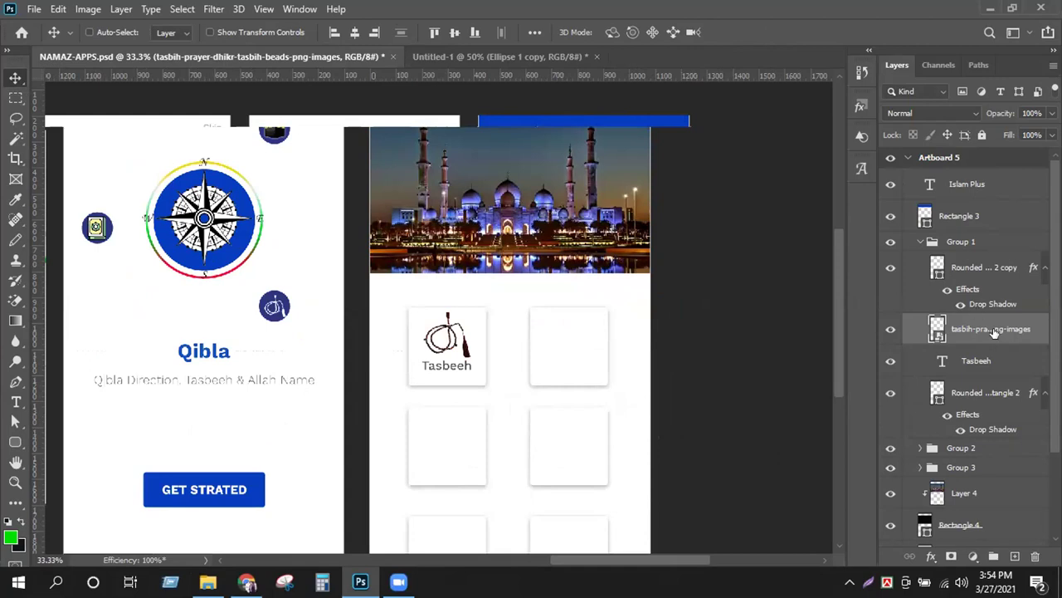
{"action": "left_click", "coordinate": [989, 363]}
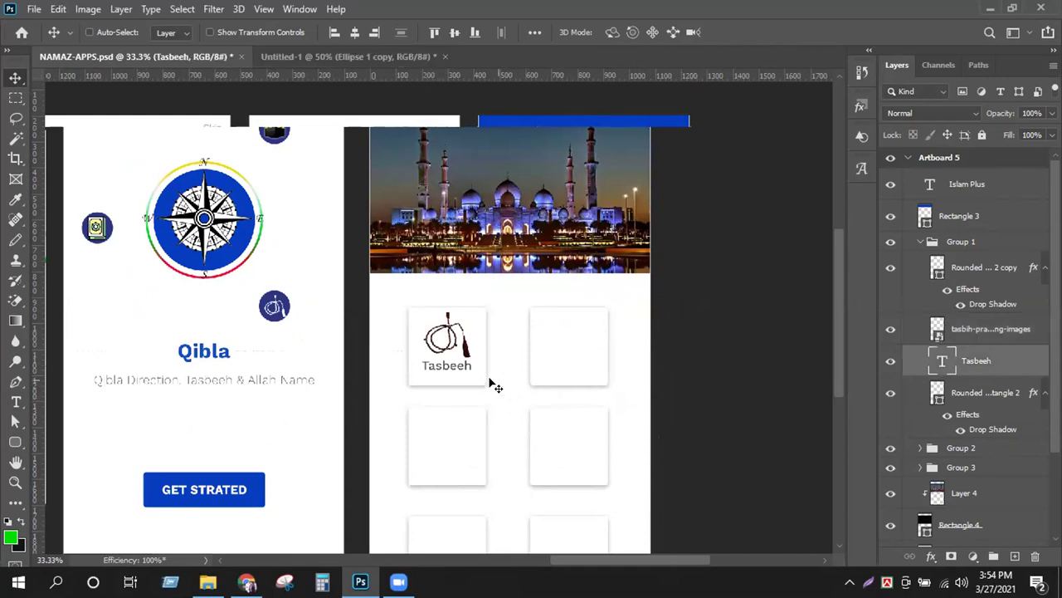
{"action": "left_click_drag", "start_coordinate": [455, 371], "coordinate": [980, 262]}
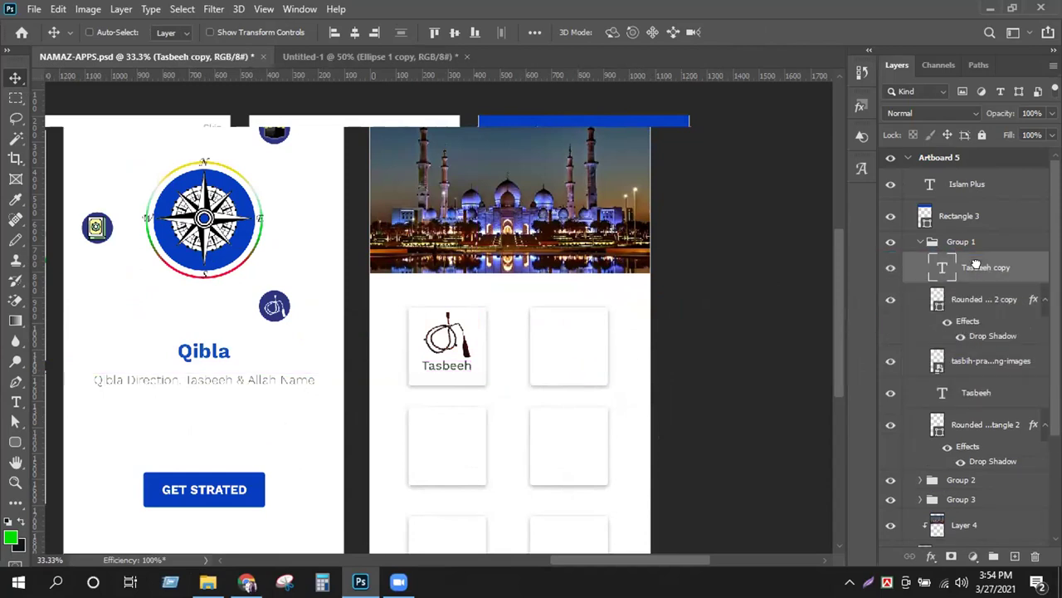
Step: Change the copied label's text to "Qibla Direction" and center it horizontally near the right tile's lower edge
{"action": "left_click", "coordinate": [18, 403]}
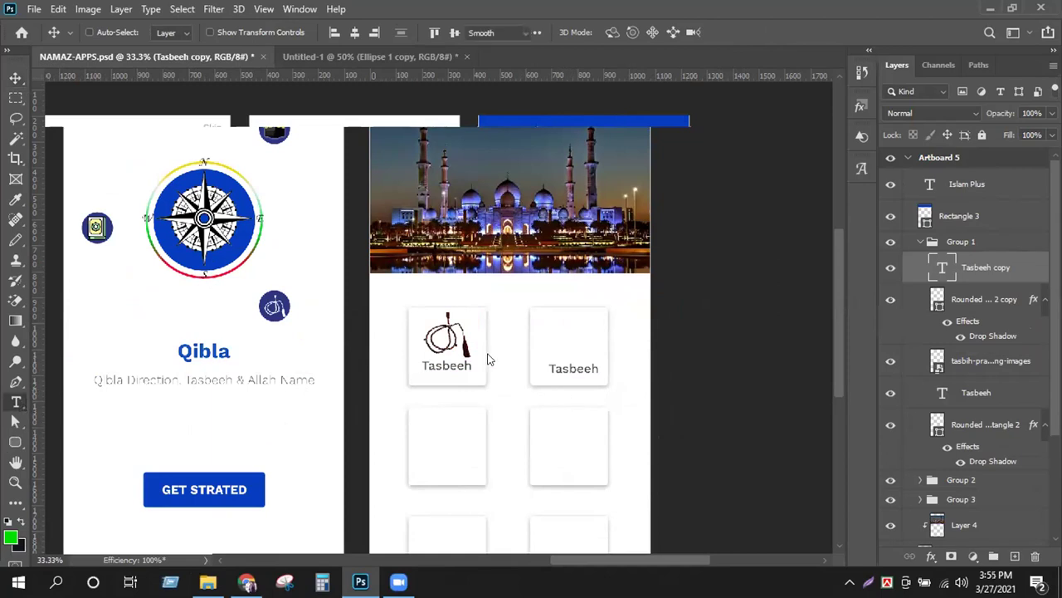
{"action": "double_click", "coordinate": [556, 366]}
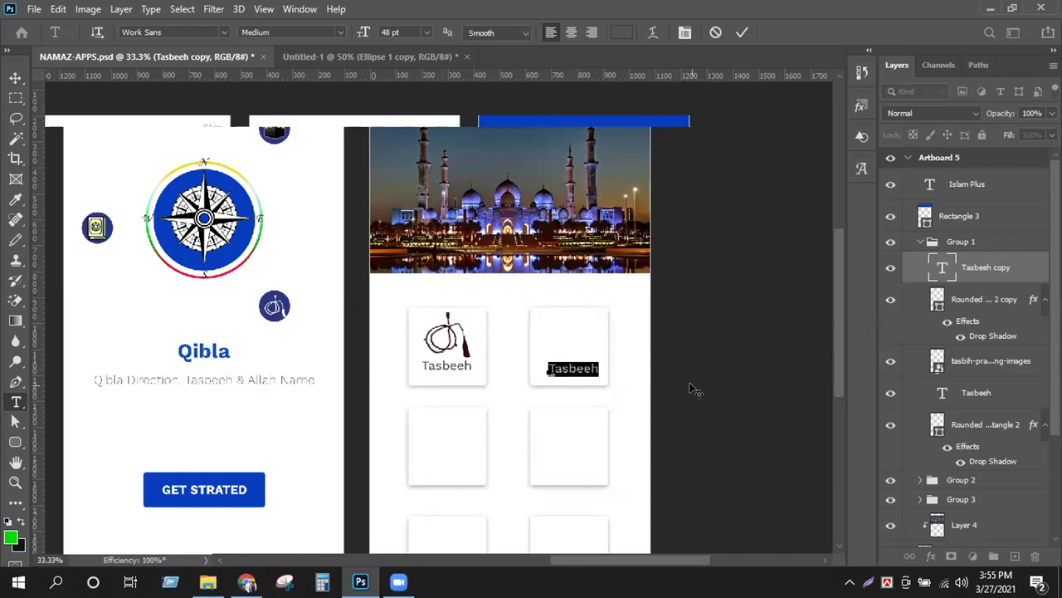
{"action": "key", "text": "BackSpace"}
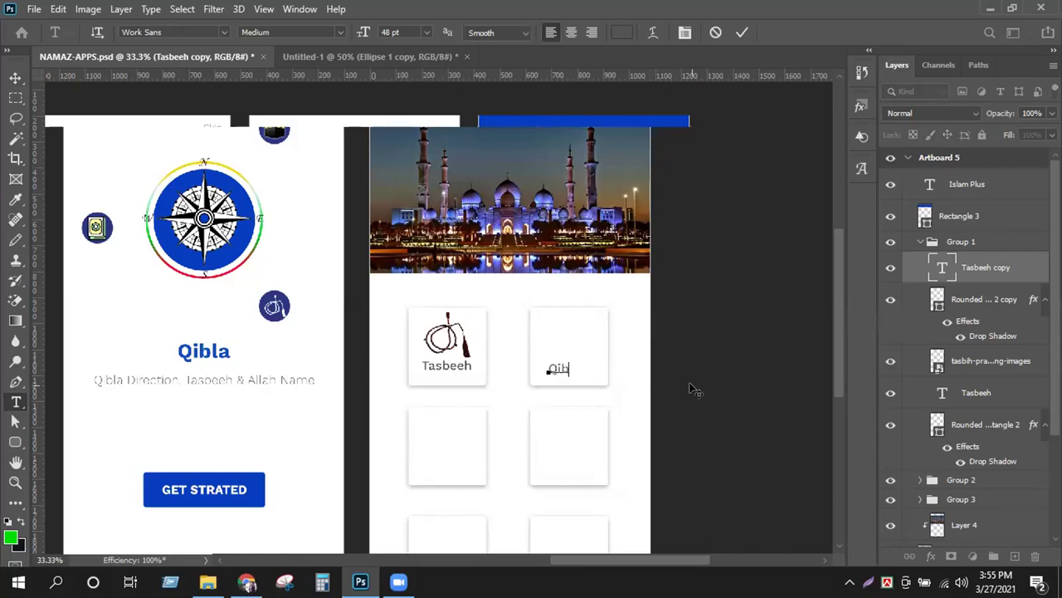
{"action": "type", "text": "Qibla Direction"}
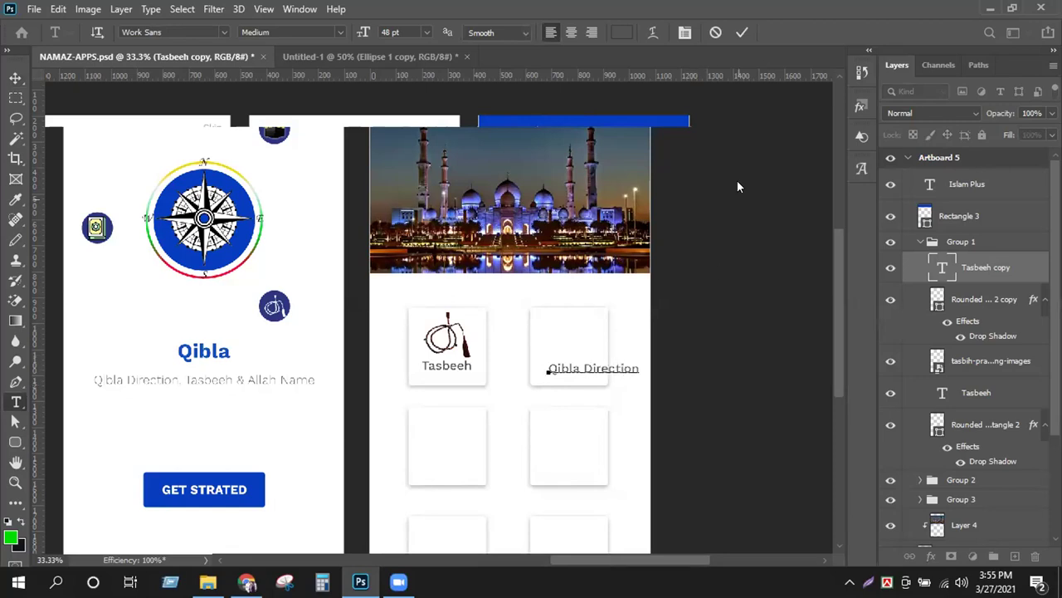
{"action": "key", "text": "ctrl+Return"}
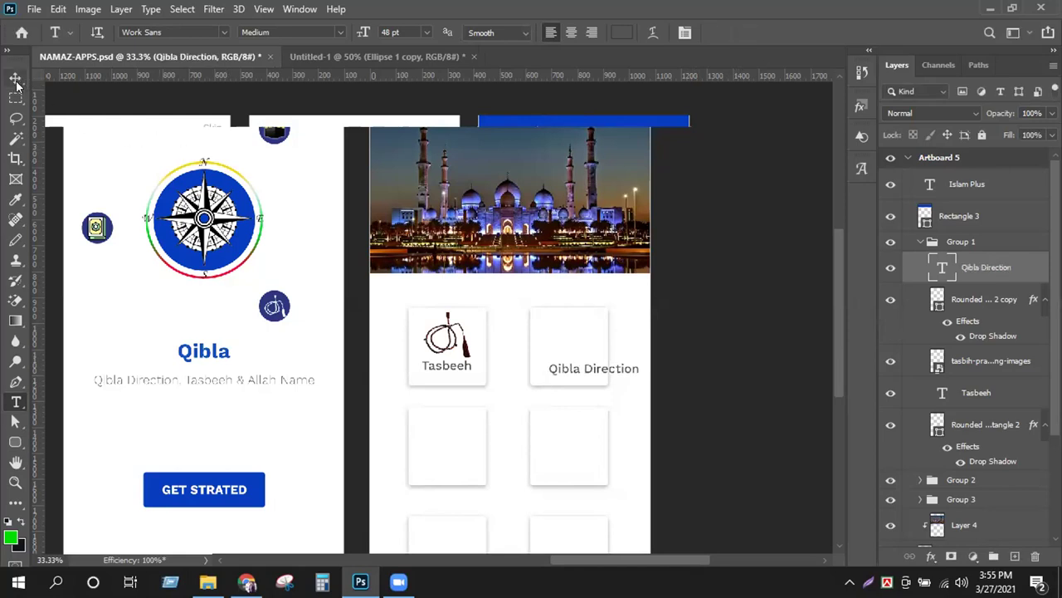
{"action": "left_click", "coordinate": [15, 80]}
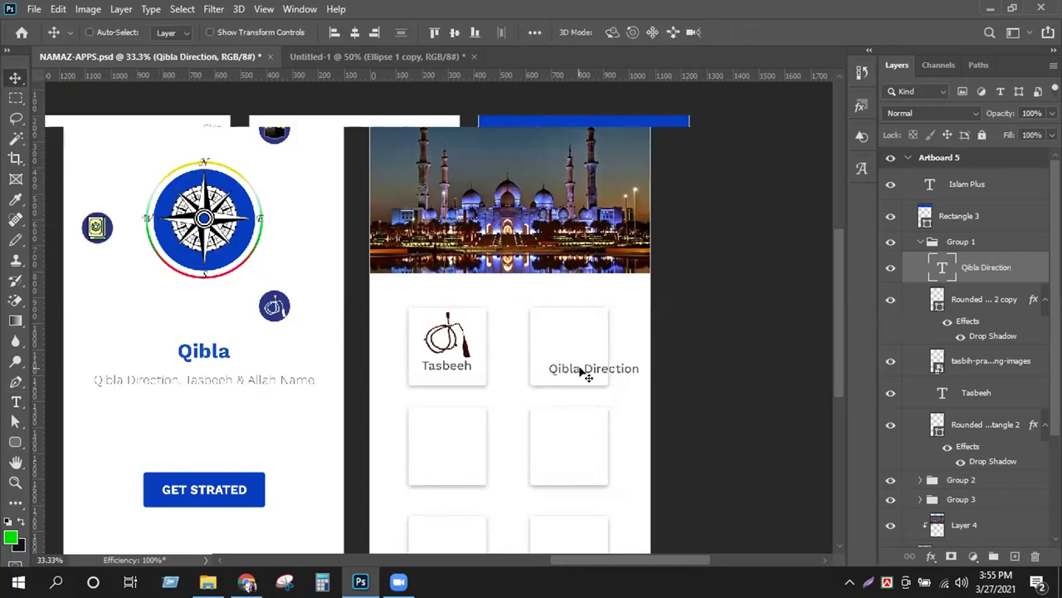
{"action": "left_click_drag", "start_coordinate": [579, 373], "coordinate": [553, 378]}
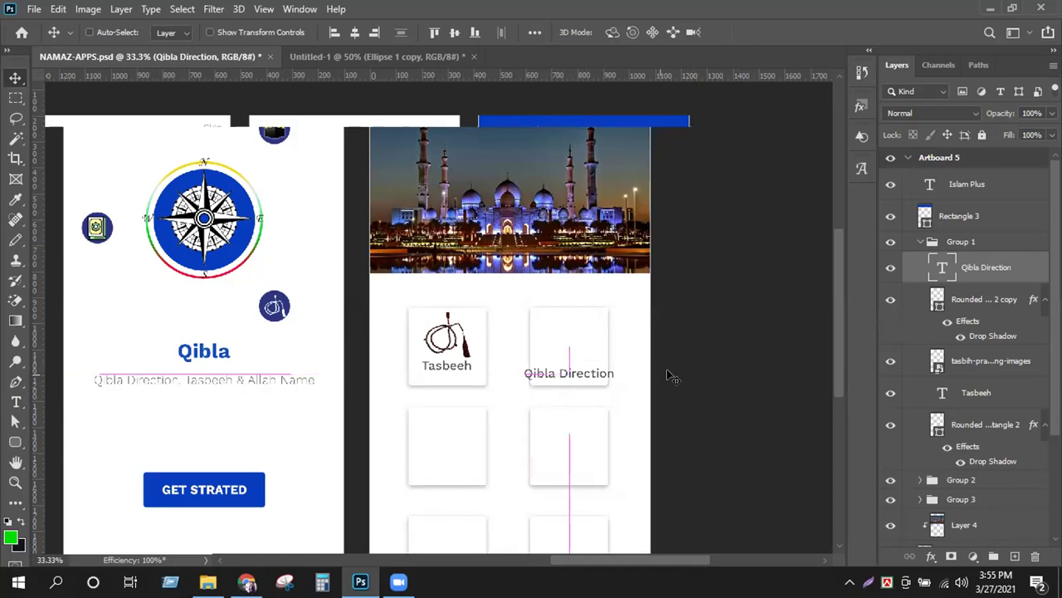
Step: Set the "Qibla Direction" label's font size to 30 pt and reposition it within its tile
{"action": "left_click", "coordinate": [16, 402]}
{"action": "left_click", "coordinate": [568, 373]}
{"action": "left_click_drag", "start_coordinate": [526, 373], "coordinate": [661, 380]}
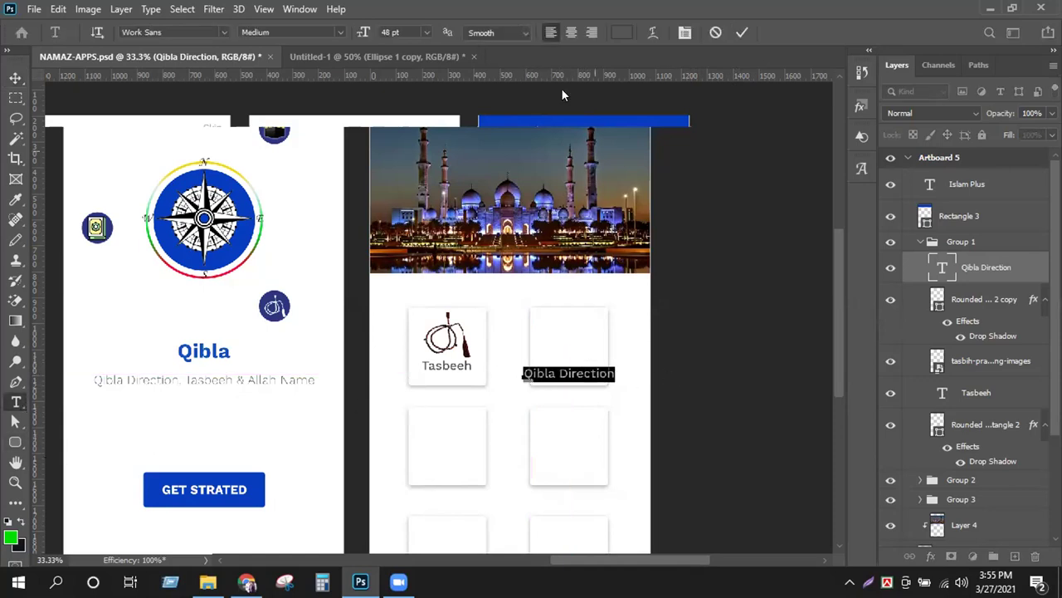
{"action": "left_click", "coordinate": [426, 32]}
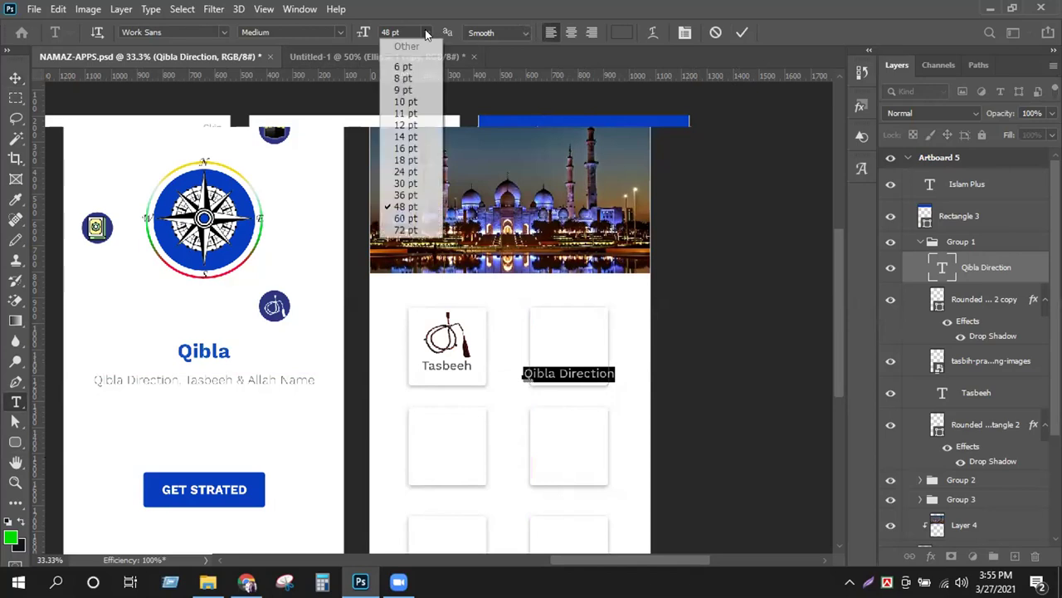
{"action": "left_click", "coordinate": [420, 184]}
{"action": "left_click_drag", "start_coordinate": [575, 399], "coordinate": [595, 395]}
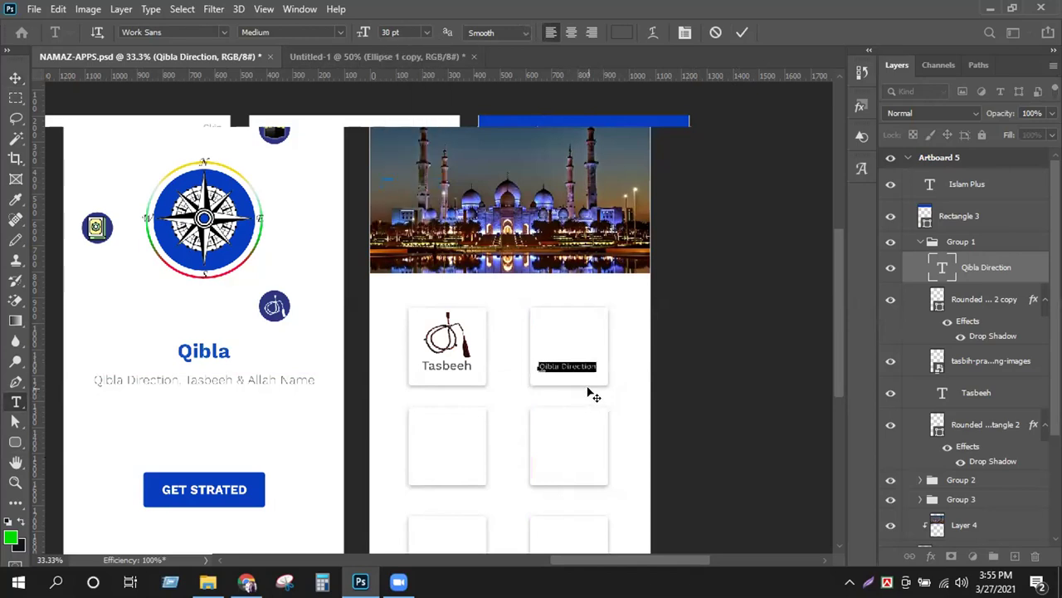
{"action": "left_click", "coordinate": [742, 33]}
Step: Set the "Tasbeeh" label's font size to 30 pt and center it below the bead icon in its tile
{"action": "left_click", "coordinate": [631, 318], "text": "ctrl"}
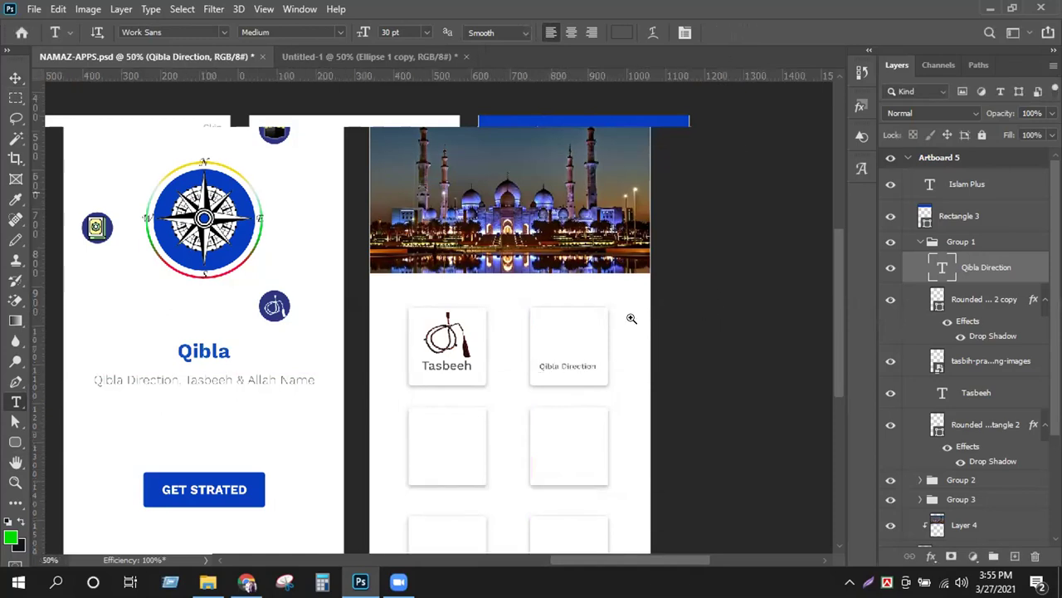
{"action": "left_click", "coordinate": [631, 318], "text": "ctrl"}
{"action": "triple_click", "coordinate": [618, 300]}
{"action": "key", "text": "Escape"}
{"action": "key", "text": "v"}
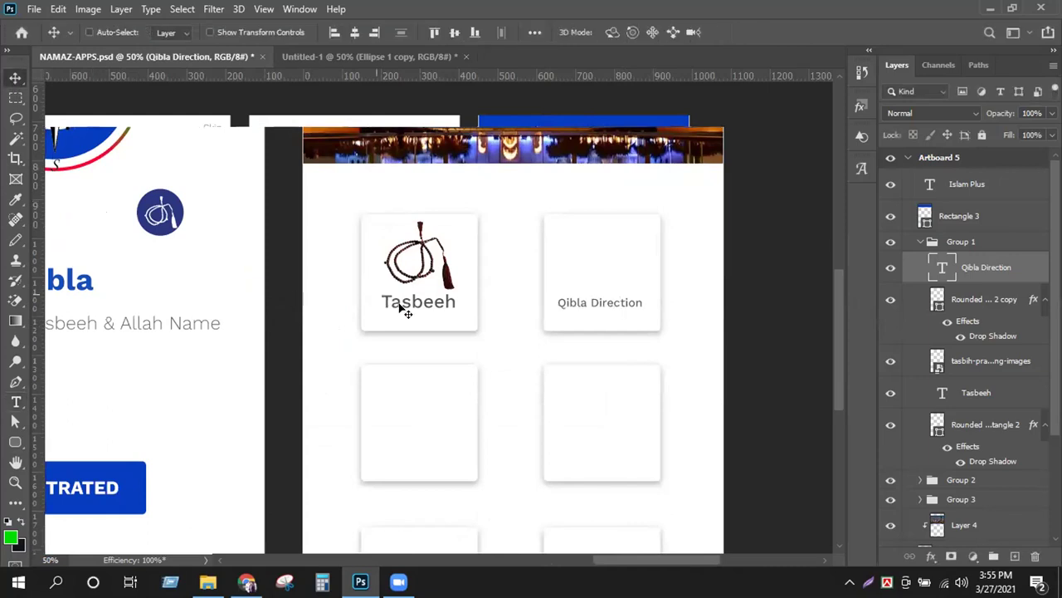
{"action": "left_click", "coordinate": [16, 402]}
{"action": "left_click", "coordinate": [383, 304]}
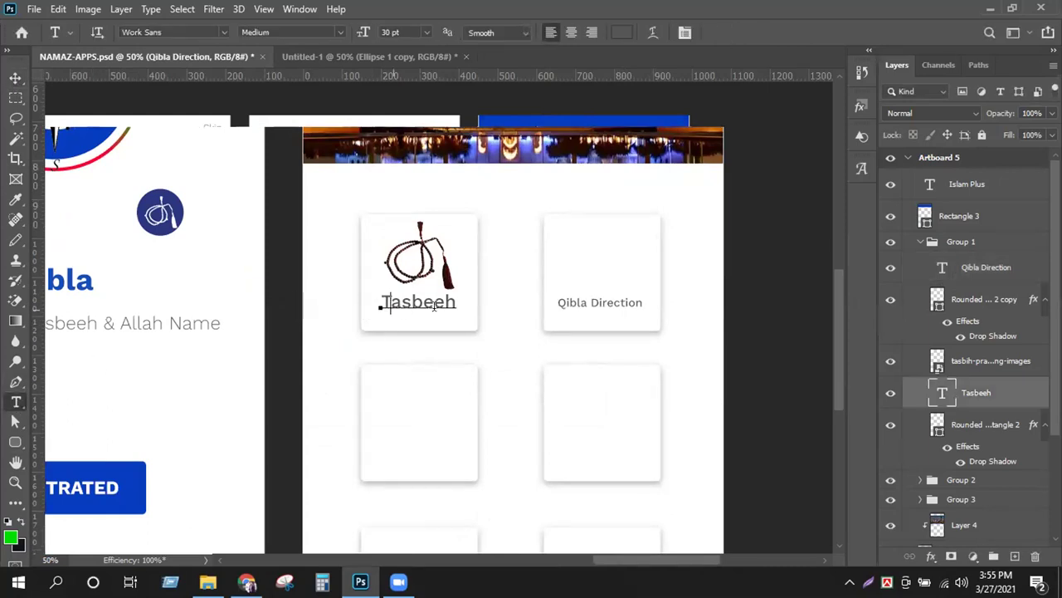
{"action": "key", "text": "ctrl+a"}
{"action": "left_click", "coordinate": [426, 32]}
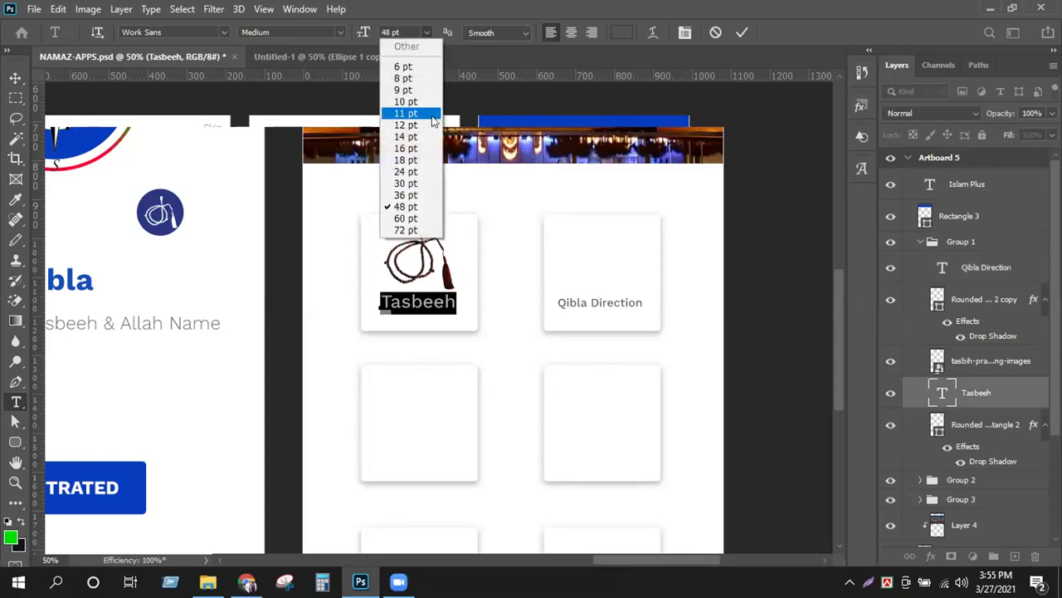
{"action": "left_click", "coordinate": [390, 133]}
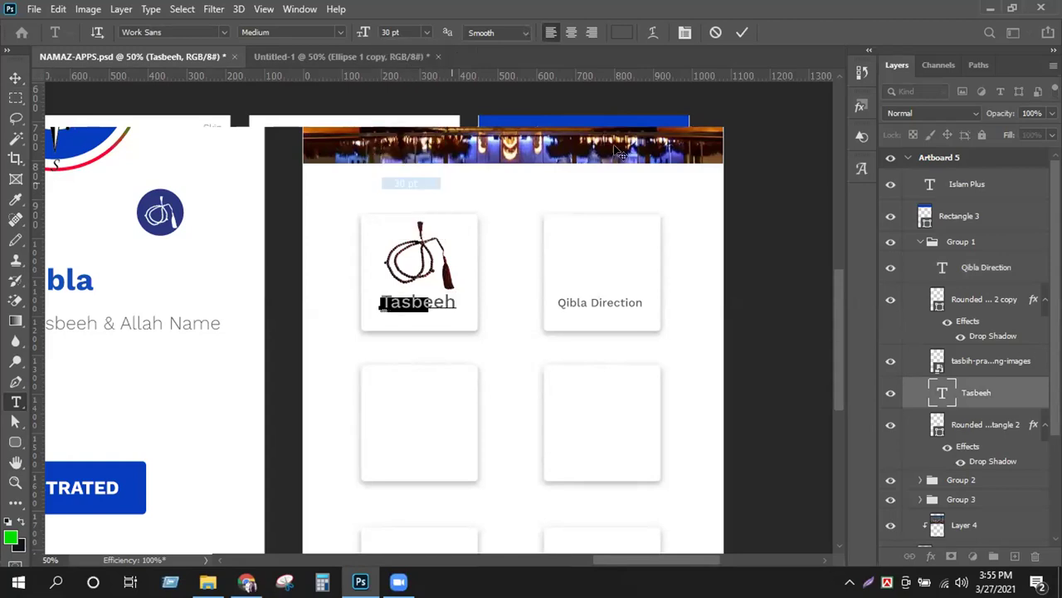
{"action": "left_click", "coordinate": [741, 32]}
{"action": "left_click", "coordinate": [15, 78]}
{"action": "left_click_drag", "start_coordinate": [393, 308], "coordinate": [411, 312]}
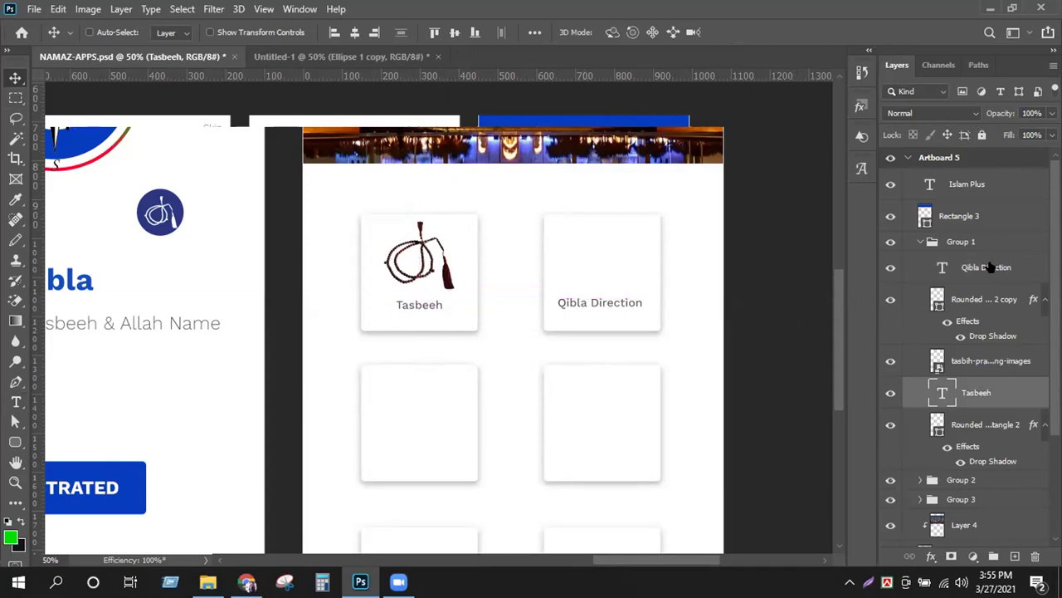
Step: Center the "Qibla Direction" label in its tile and align it with the "Tasbeeh" label by vertical centers
{"action": "left_click_drag", "start_coordinate": [604, 311], "coordinate": [606, 308]}
{"action": "key", "text": "ctrl"}
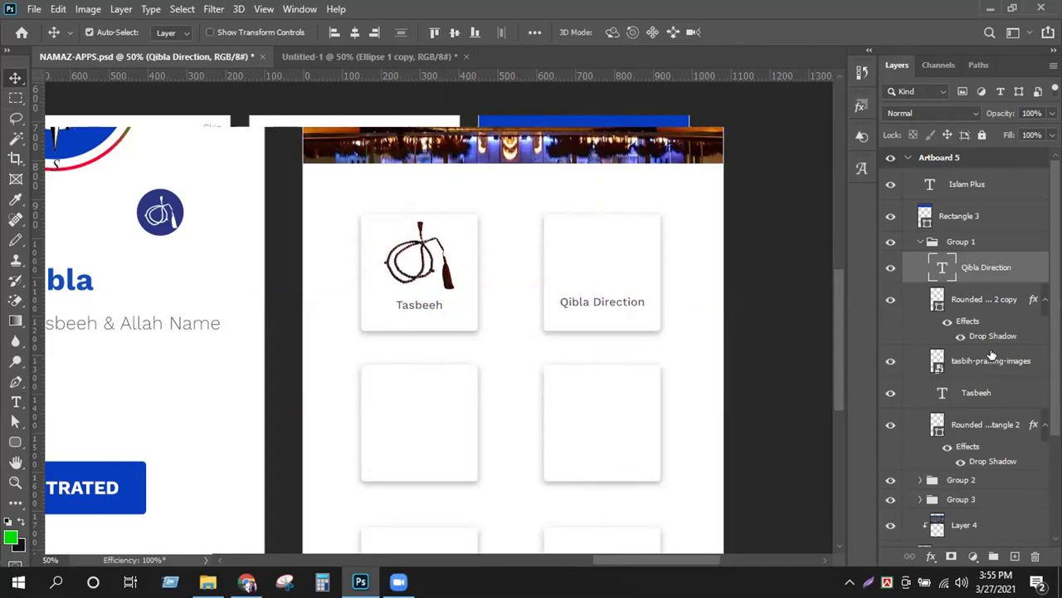
{"action": "left_click", "coordinate": [992, 362], "text": "ctrl"}
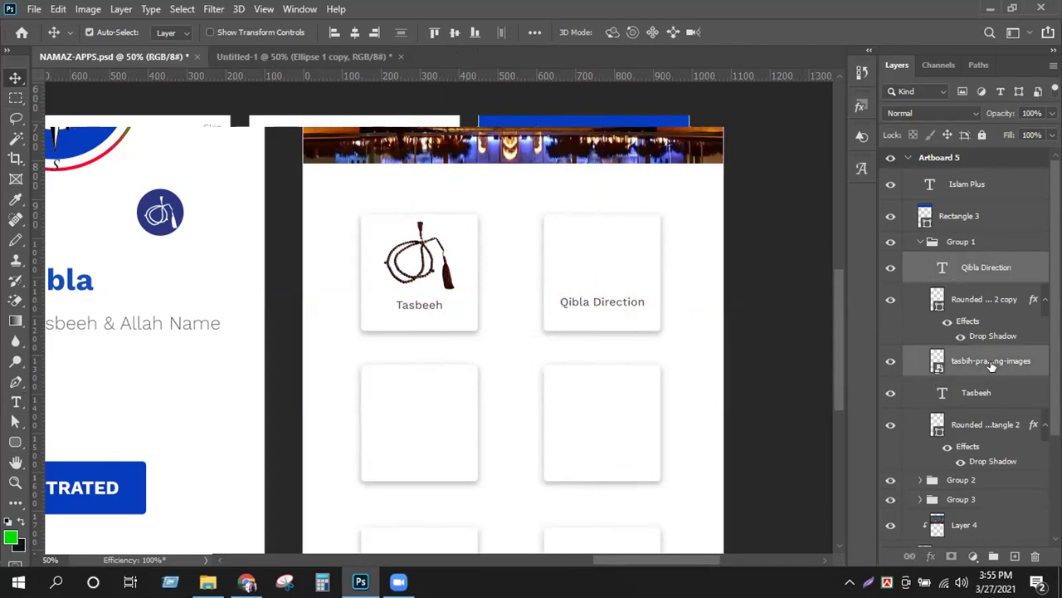
{"action": "left_click", "coordinate": [964, 379], "text": "ctrl"}
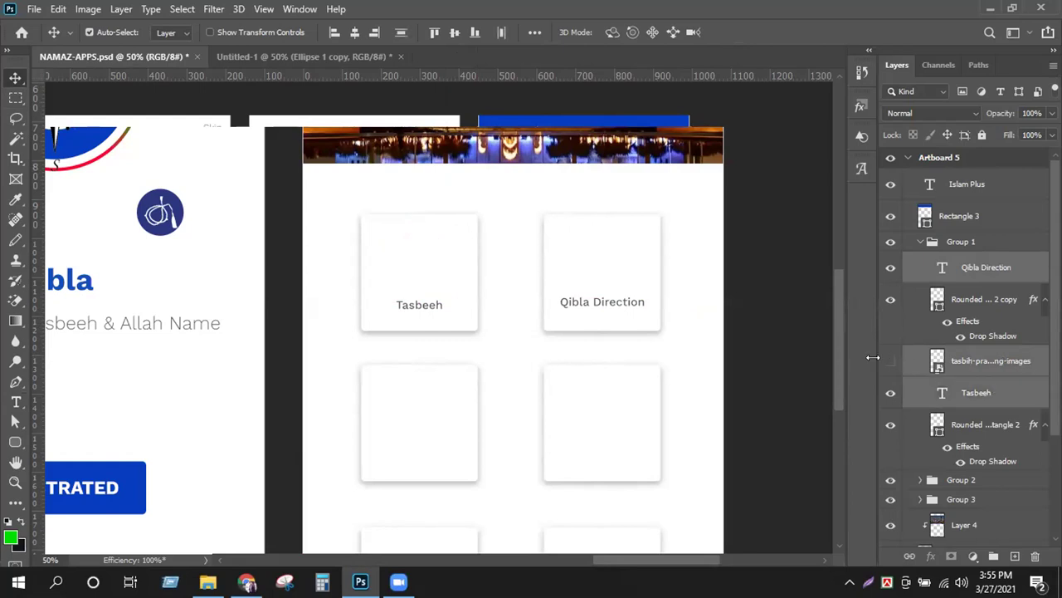
{"action": "left_click", "coordinate": [963, 363], "text": "ctrl"}
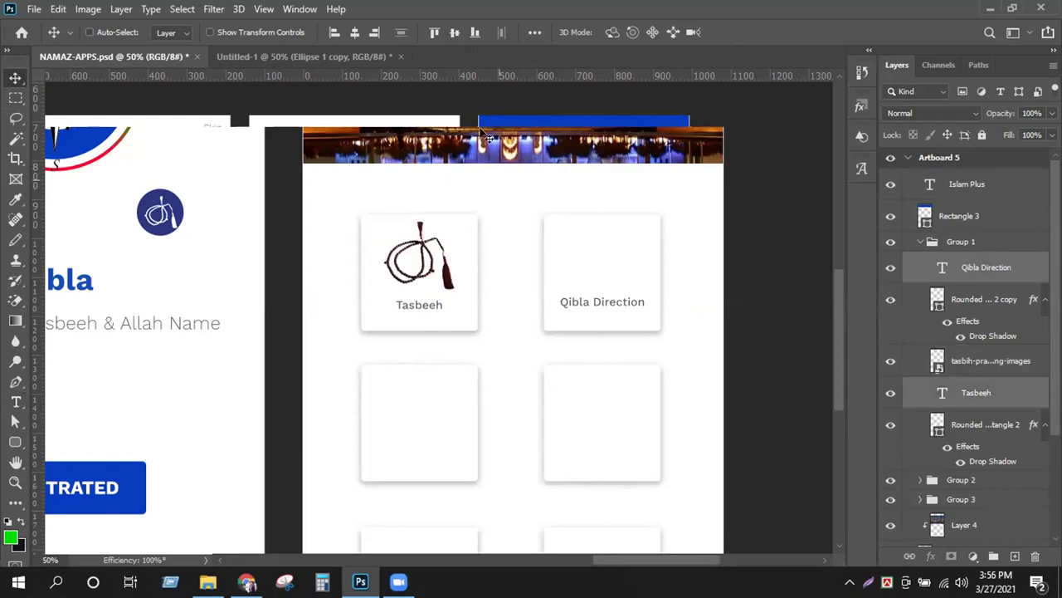
{"action": "left_click", "coordinate": [455, 34]}
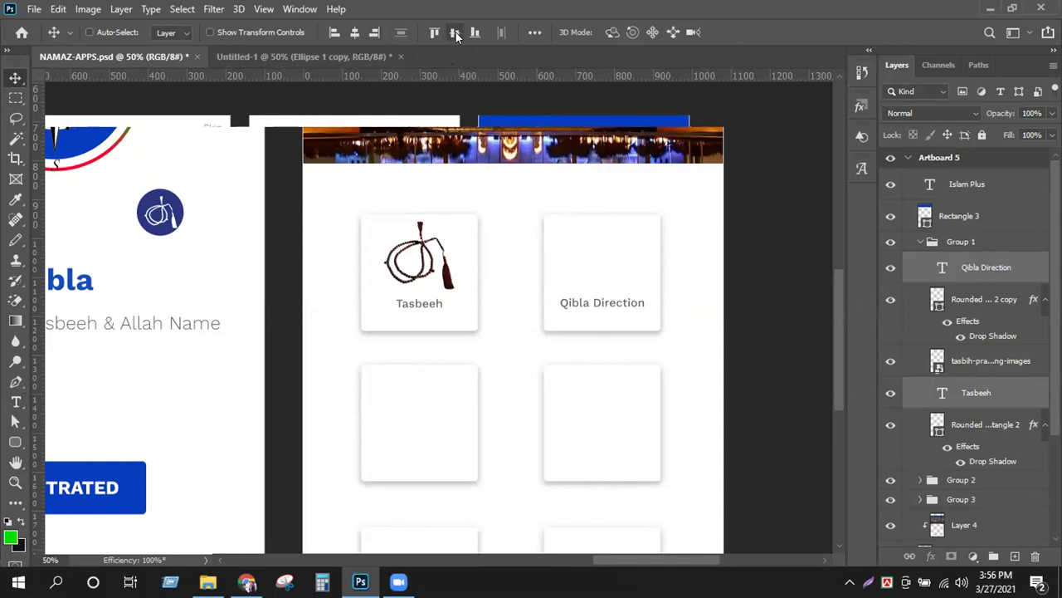
Step: Place unnamed.png from the Desktop folder above Rounded Rectangle 2 copy, scaled to 37.11%, and position it above the "Qibla Direction" label
{"action": "left_click", "coordinate": [990, 301]}
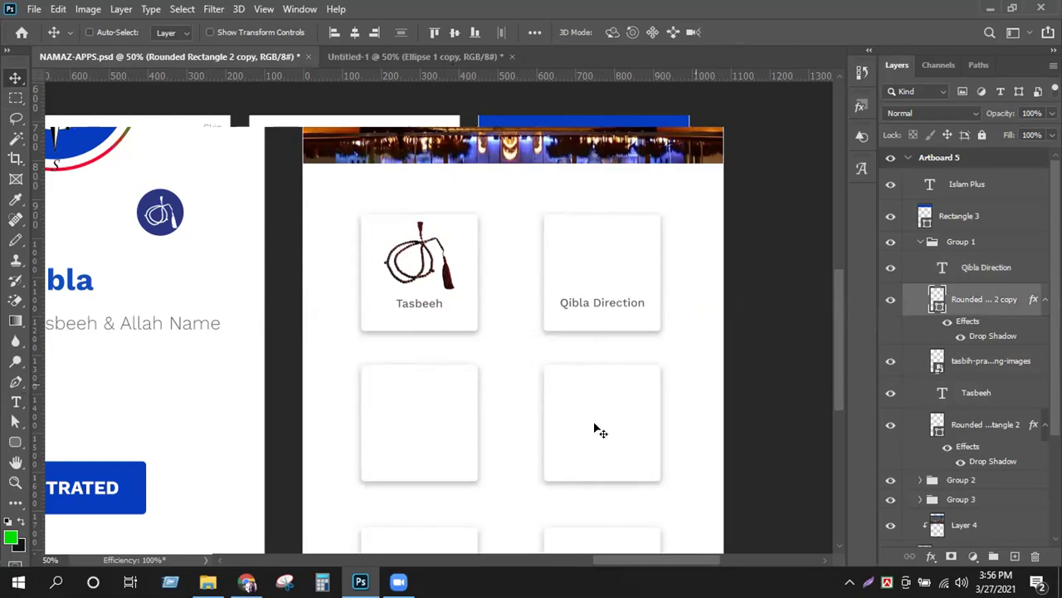
{"action": "left_click", "coordinate": [208, 581]}
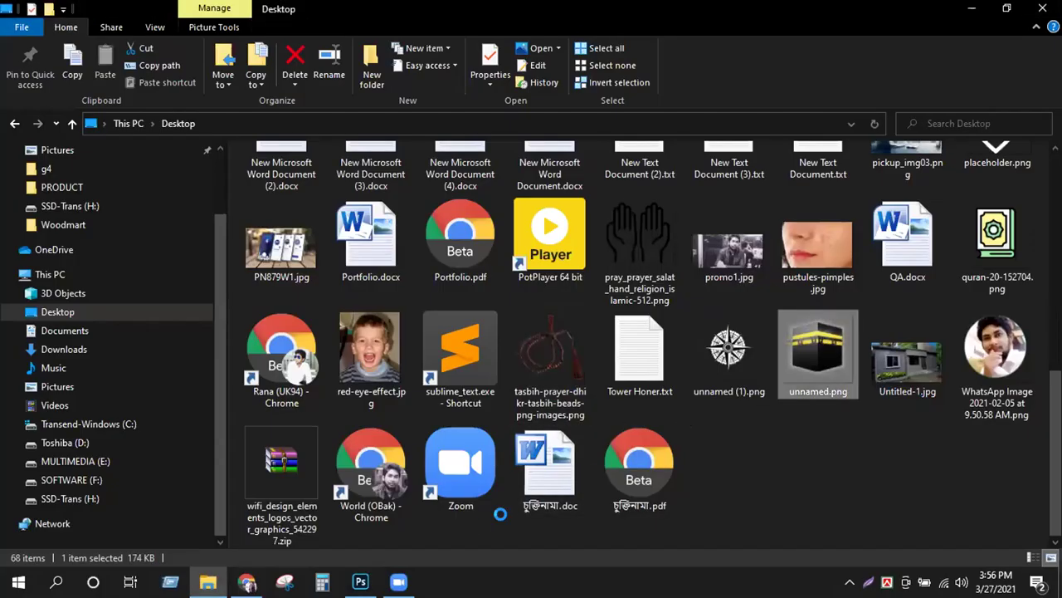
{"action": "left_click_drag", "start_coordinate": [819, 353], "coordinate": [606, 261]}
{"action": "left_click_drag", "start_coordinate": [616, 220], "coordinate": [523, 318]}
{"action": "key", "text": "ctrl+z"}
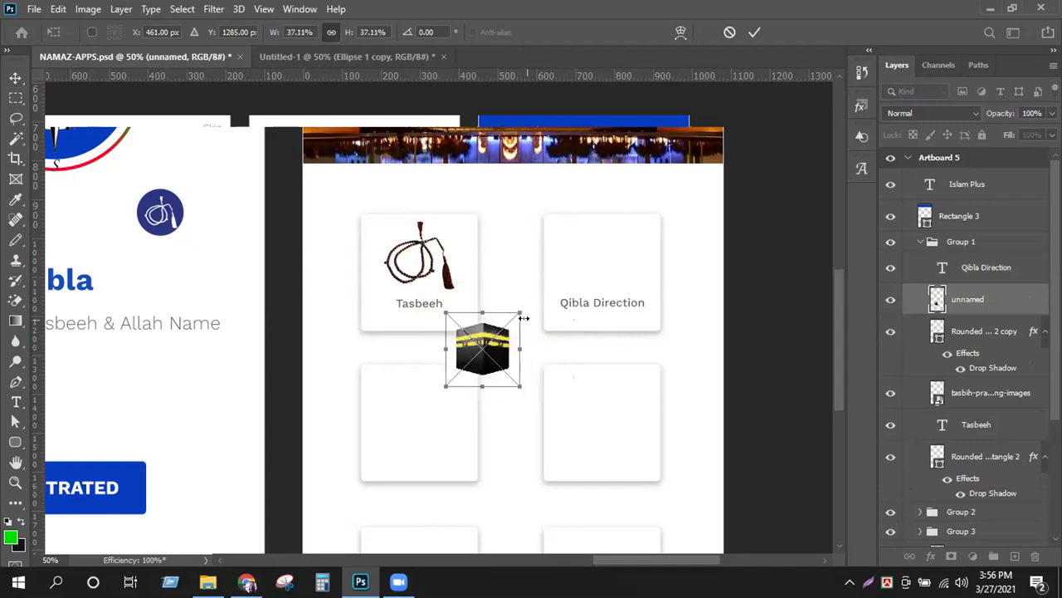
{"action": "left_click", "coordinate": [755, 35]}
{"action": "left_click_drag", "start_coordinate": [488, 351], "coordinate": [606, 265]}
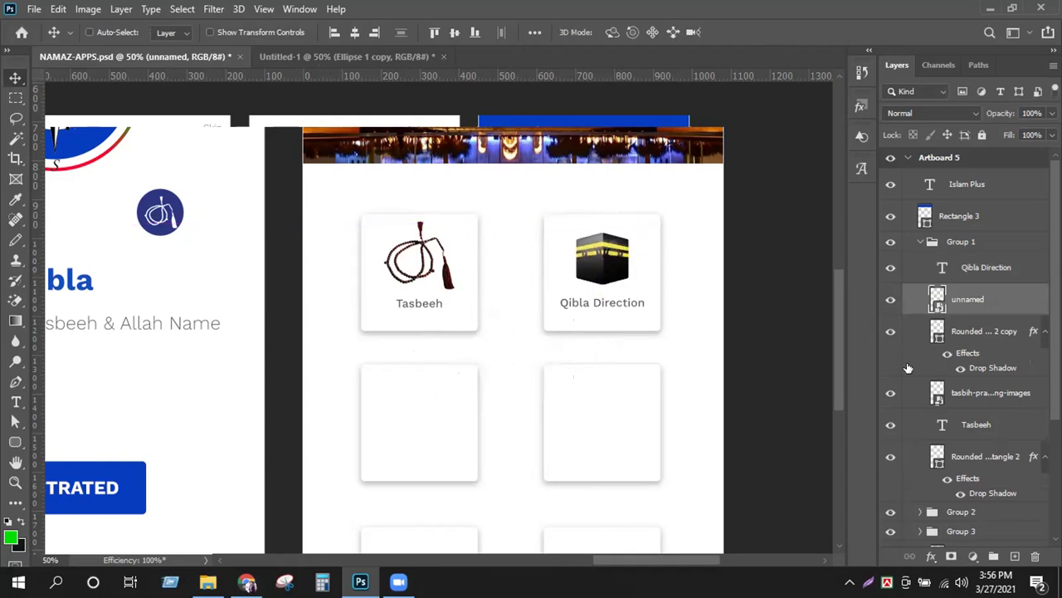
Step: Align the Kaaba image and the tasbih bead image by their vertical centers
{"action": "left_click", "coordinate": [990, 398], "text": "ctrl"}
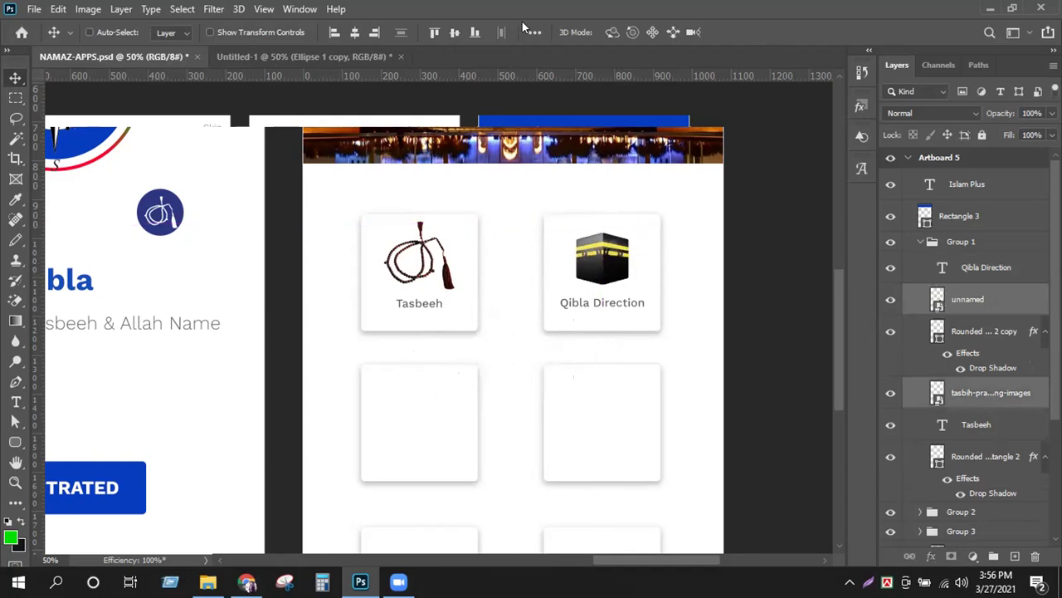
{"action": "left_click", "coordinate": [454, 31]}
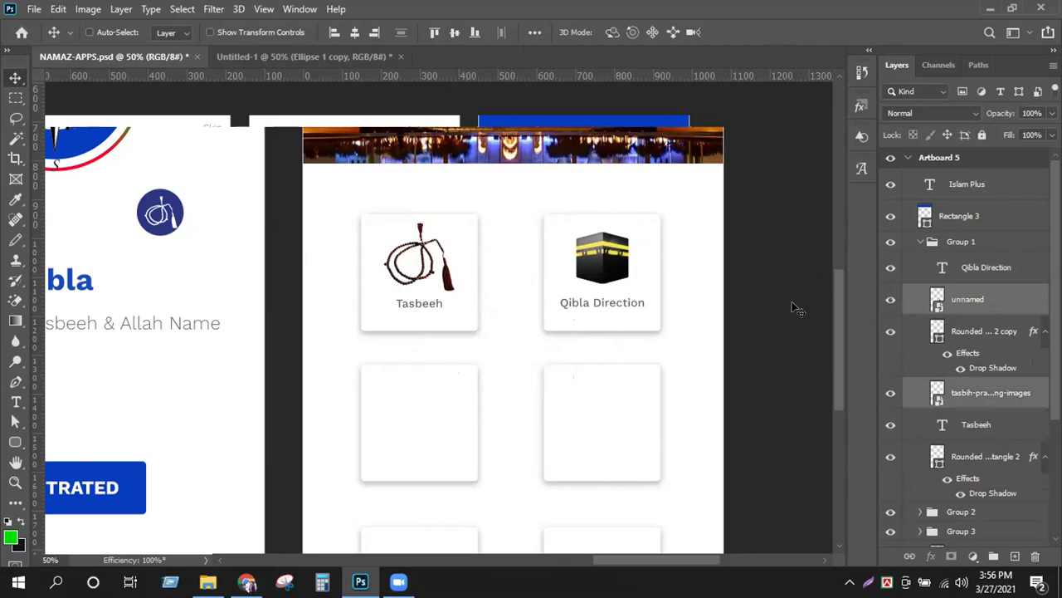
{"action": "scroll", "coordinate": [669, 301], "scroll_direction": "down", "scroll_amount": 1}
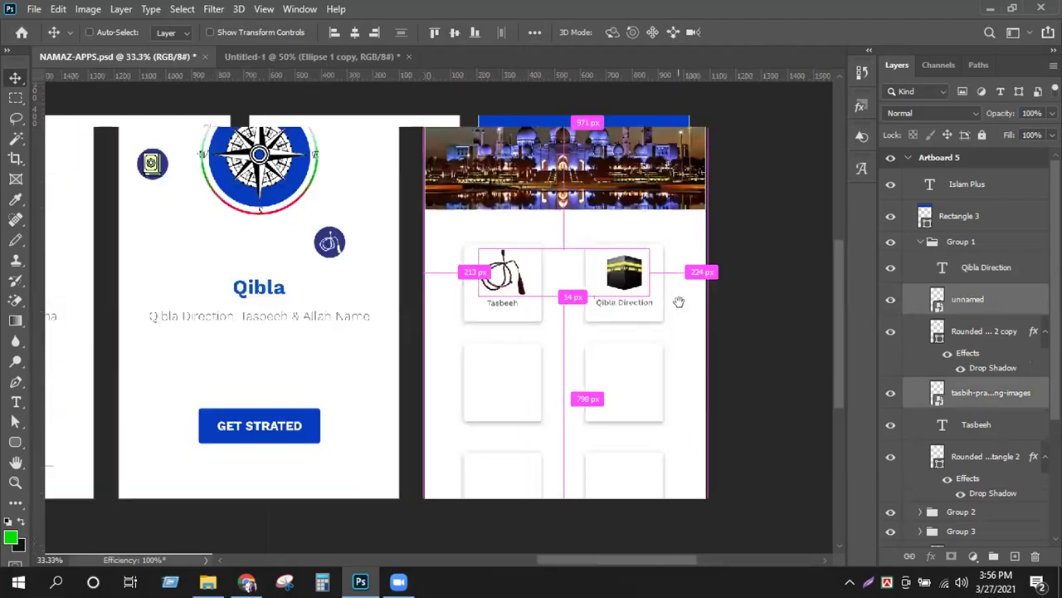
{"action": "scroll", "coordinate": [719, 299], "scroll_direction": "up", "scroll_amount": 1}
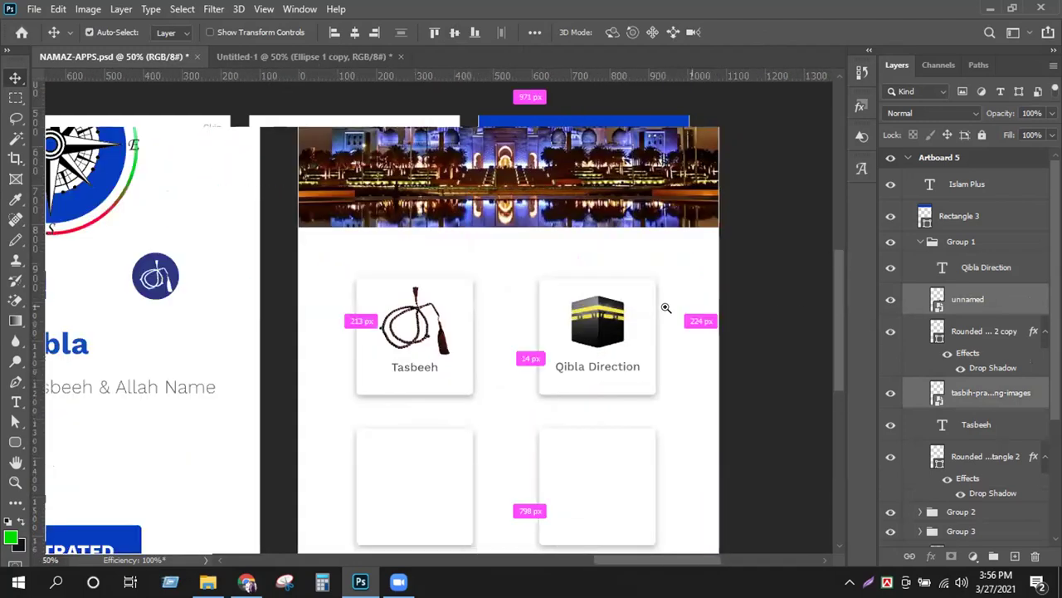
Step: Look over the Islam Plus screen together with the neighbouring Qibla, Ramadan and Supplications screens
{"action": "scroll", "coordinate": [664, 306], "scroll_direction": "down", "scroll_amount": 1}
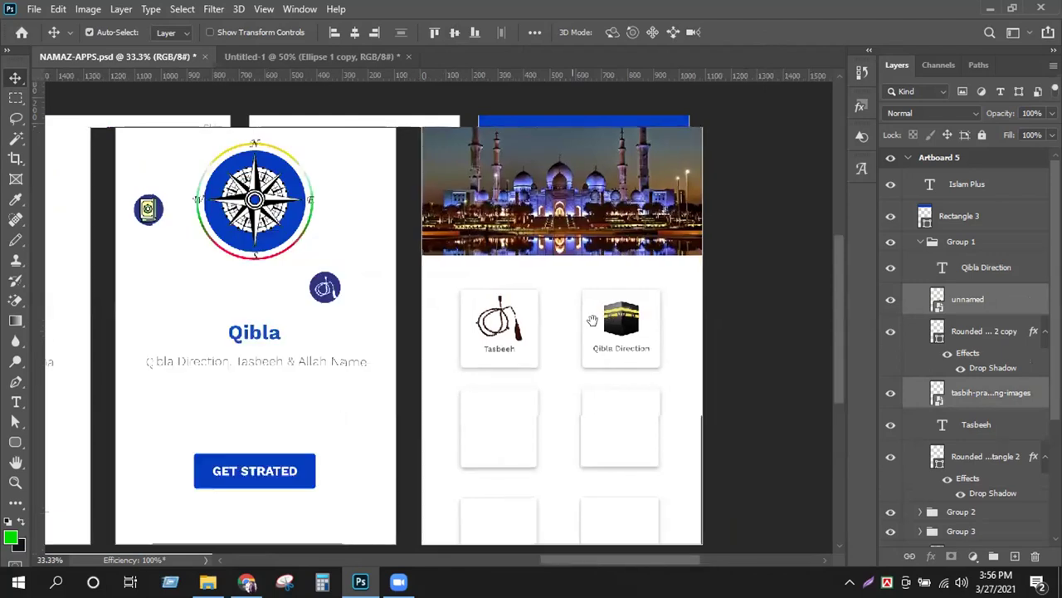
{"action": "scroll", "coordinate": [594, 320], "scroll_direction": "down", "scroll_amount": 1}
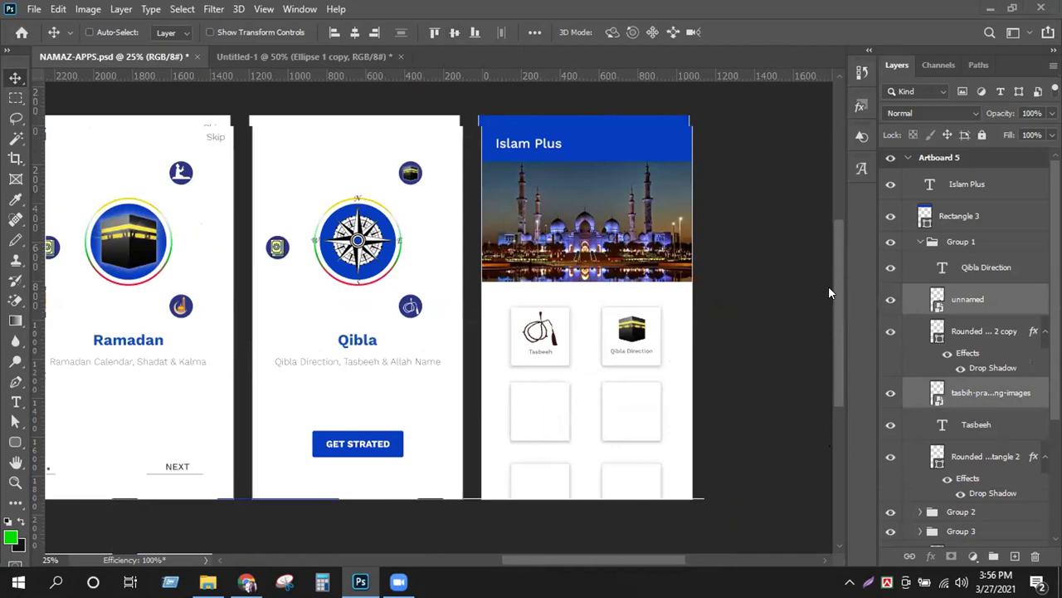
{"action": "left_click_drag", "start_coordinate": [836, 290], "coordinate": [837, 310]}
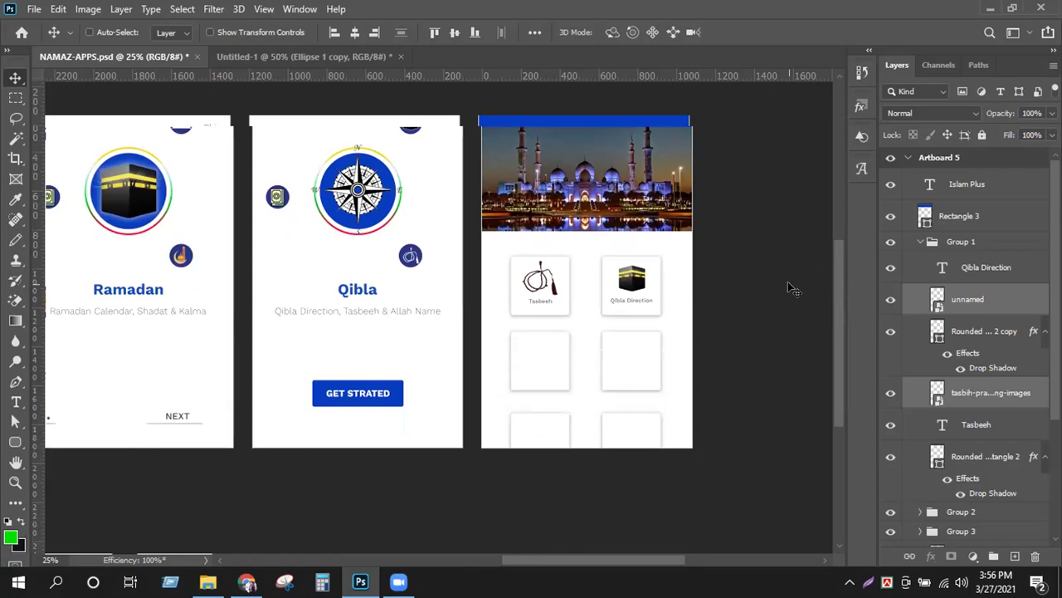
{"action": "scroll", "coordinate": [835, 286], "scroll_direction": "up", "scroll_amount": 3}
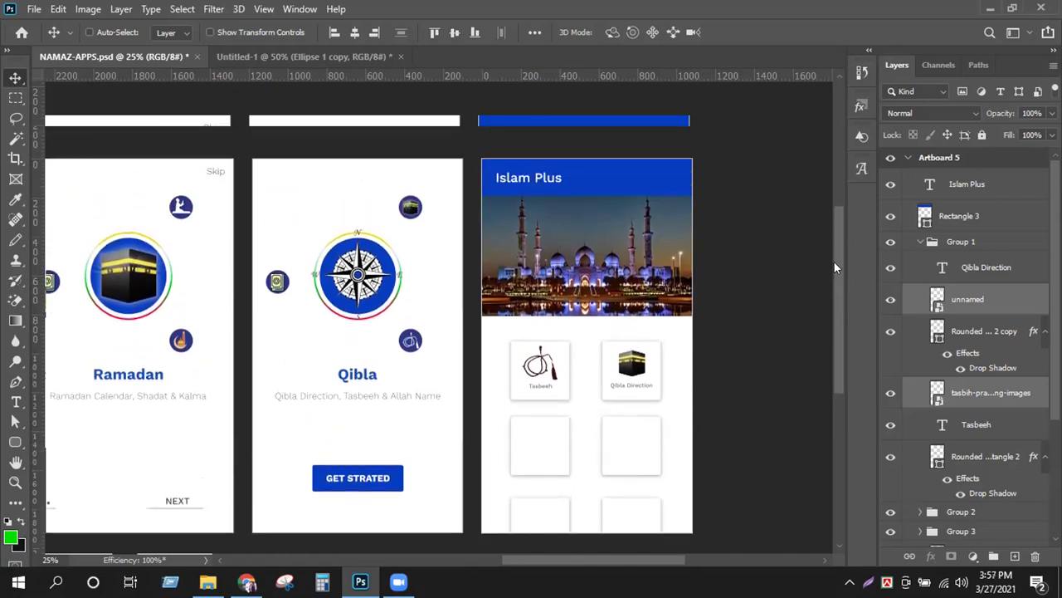
{"action": "scroll", "coordinate": [835, 268], "scroll_direction": "down", "scroll_amount": 2}
{"action": "scroll", "coordinate": [843, 247], "scroll_direction": "up", "scroll_amount": 3}
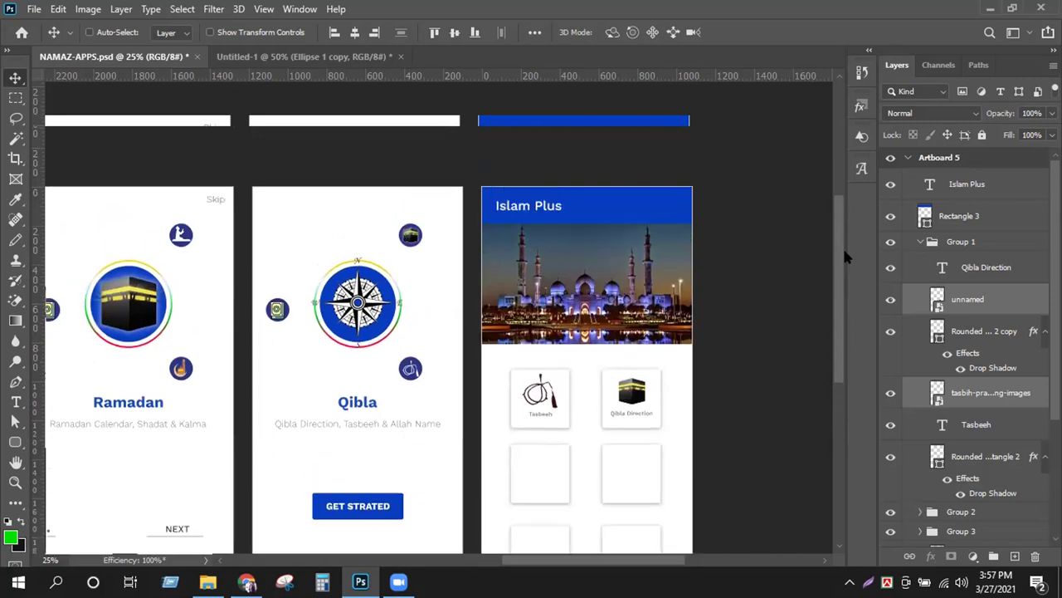
{"action": "scroll", "coordinate": [843, 259], "scroll_direction": "down", "scroll_amount": 2}
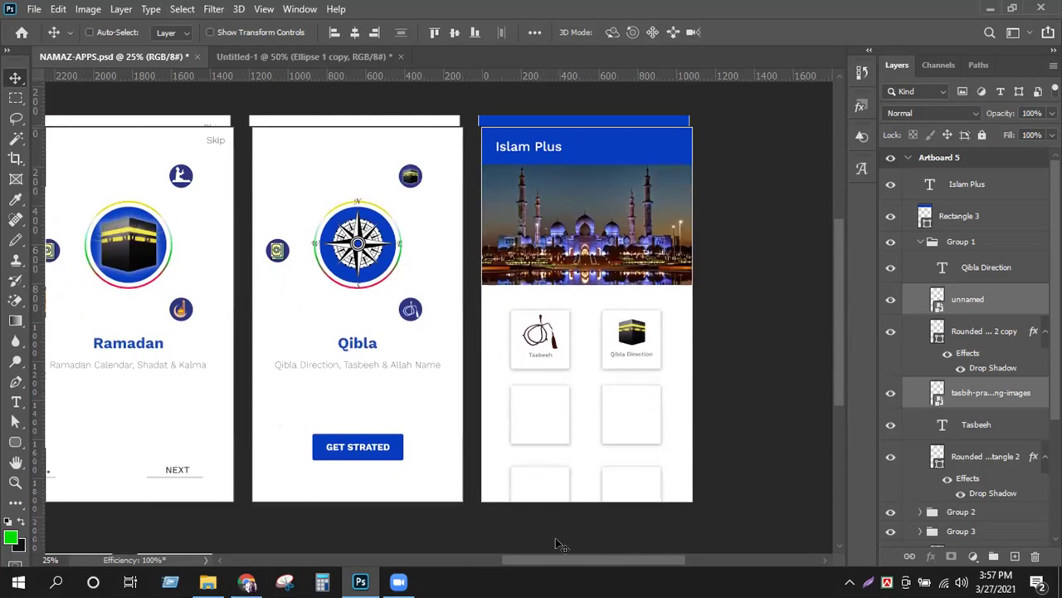
{"action": "scroll", "coordinate": [556, 537], "scroll_direction": "left", "scroll_amount": 5}
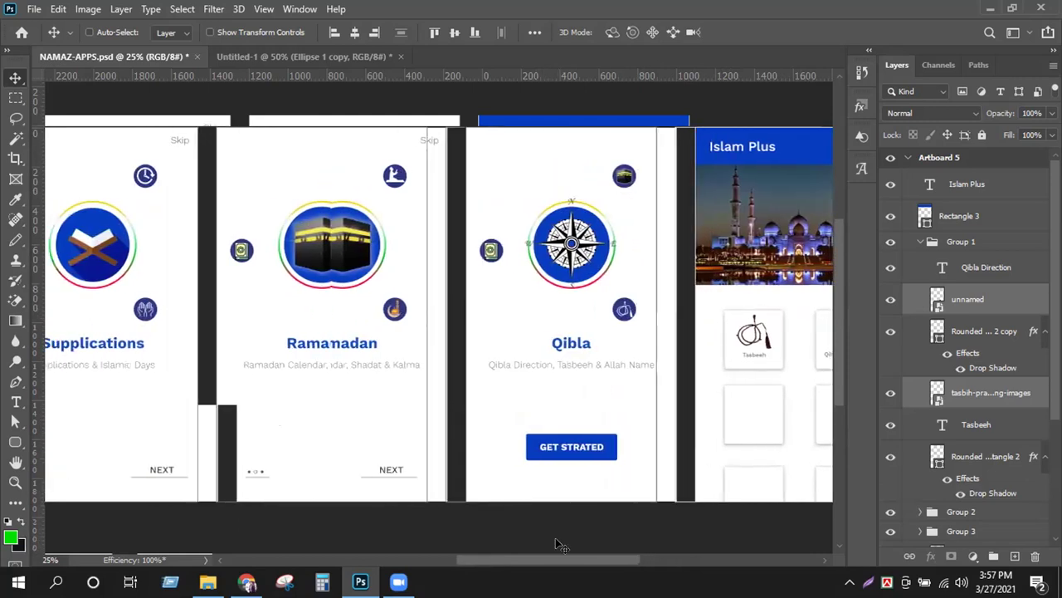
Step: Save the NAMAZ-APPS.psd document
{"action": "left_click", "coordinate": [38, 8]}
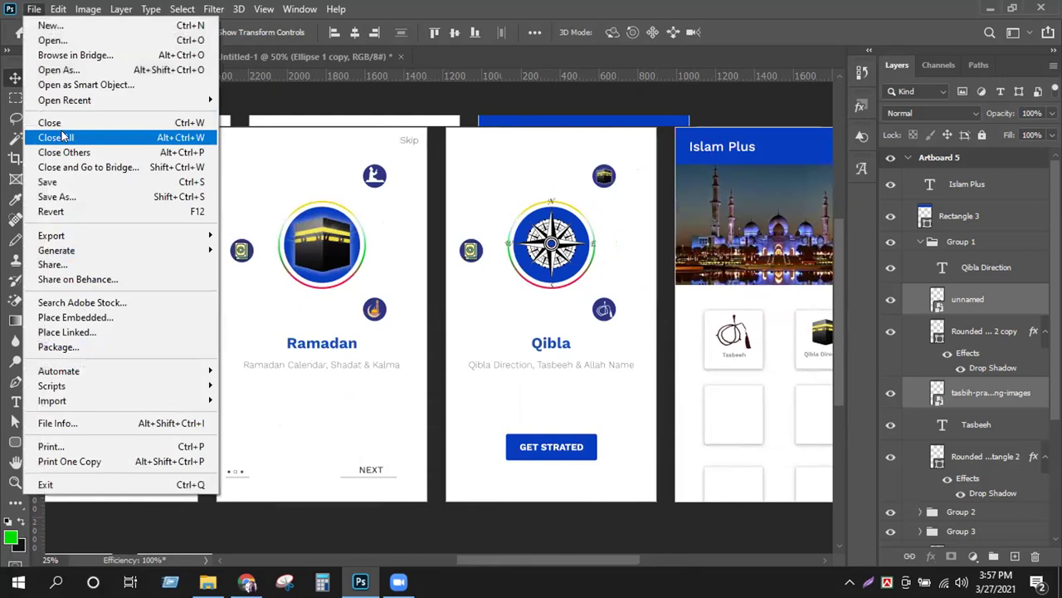
{"action": "left_click", "coordinate": [50, 180]}
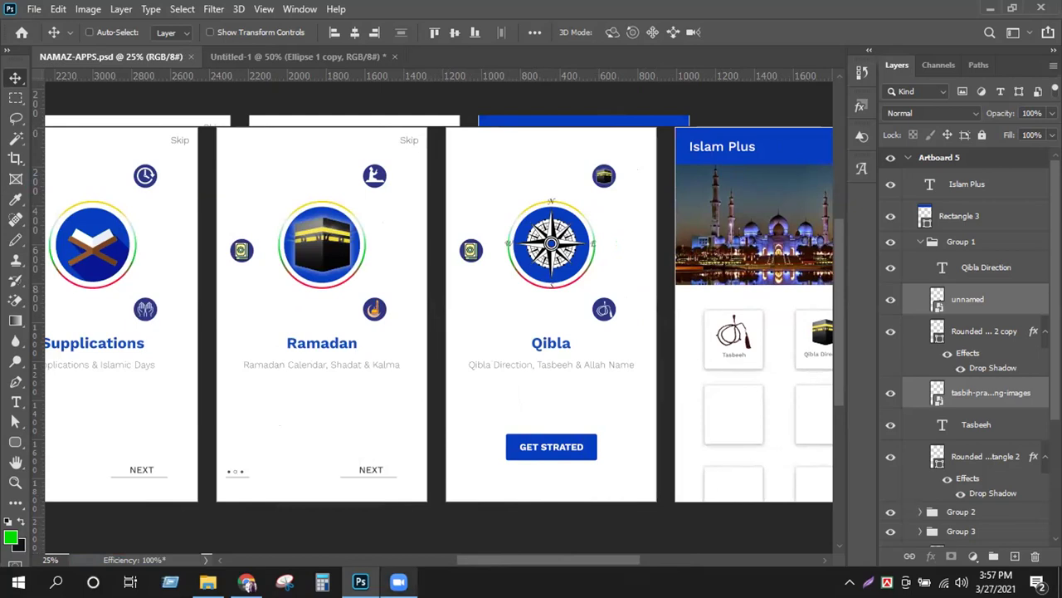
{"action": "mouse_move", "coordinate": [247, 581]}
{"action": "left_click", "coordinate": [207, 581]}
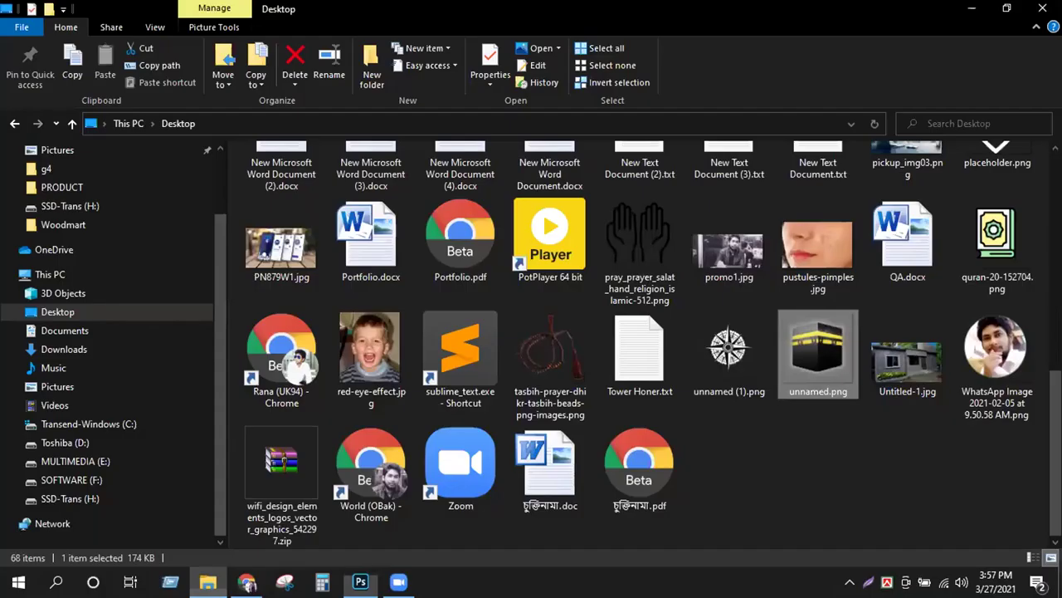
{"action": "scroll", "coordinate": [674, 337], "scroll_direction": "up", "scroll_amount": 2}
{"action": "scroll", "coordinate": [673, 336], "scroll_direction": "up", "scroll_amount": 4}
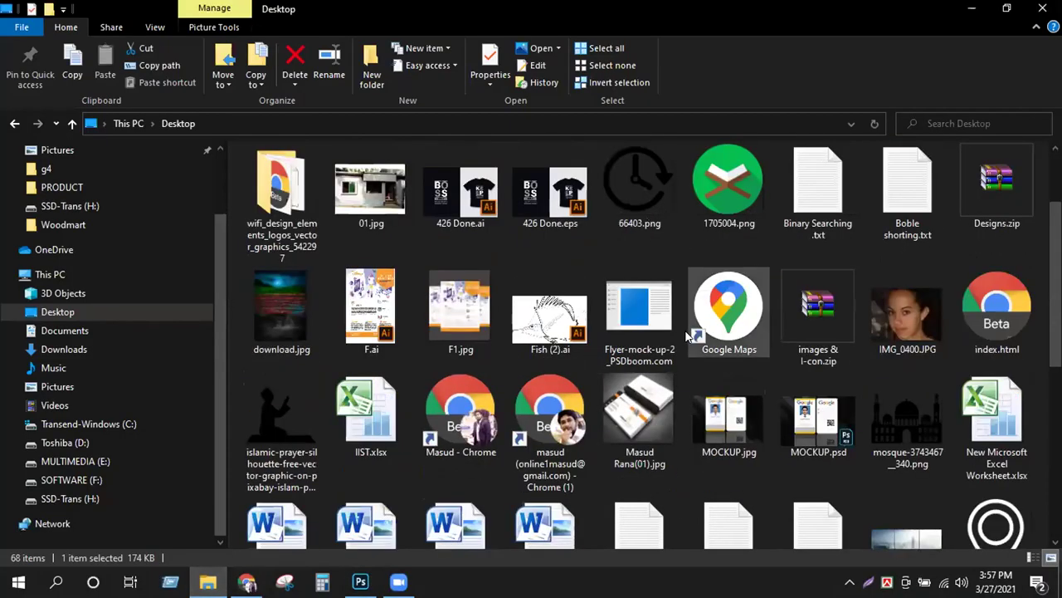
{"action": "scroll", "coordinate": [631, 345], "scroll_direction": "down", "scroll_amount": 3}
{"action": "left_click", "coordinate": [550, 249]}
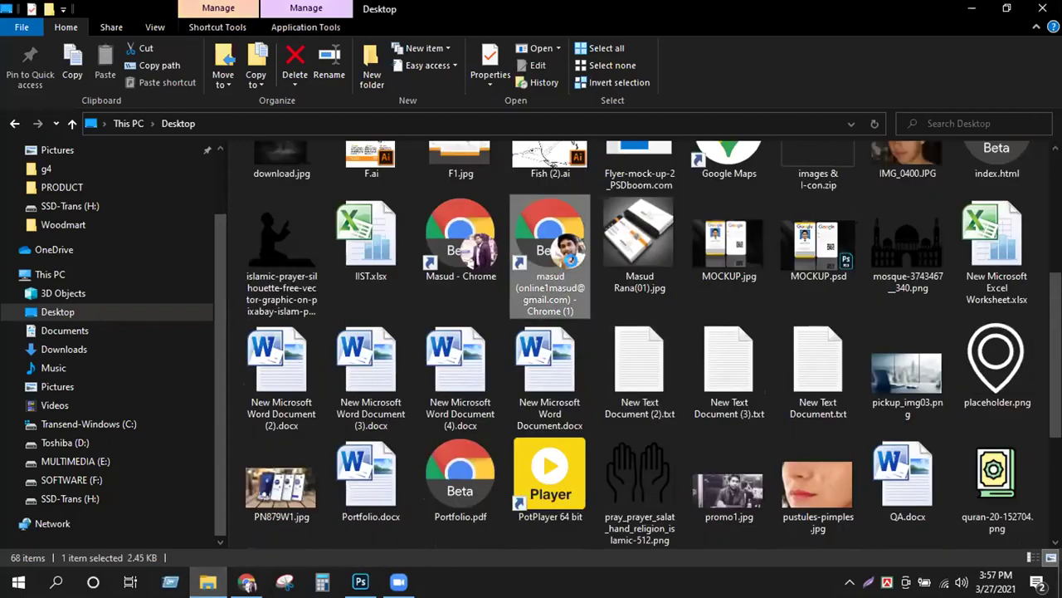
{"action": "double_click", "coordinate": [573, 264]}
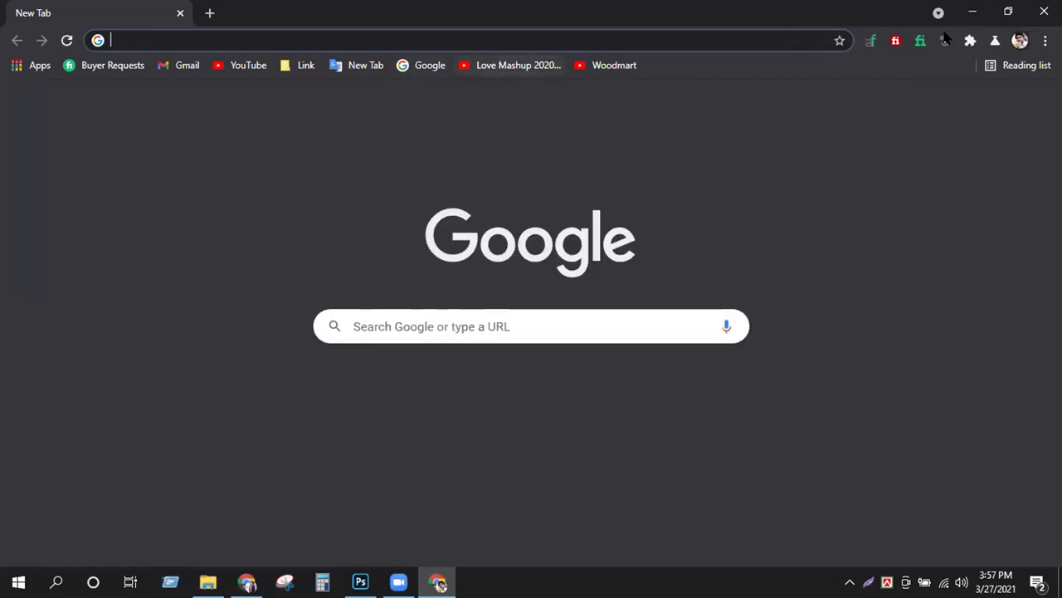
{"action": "left_click", "coordinate": [208, 581]}
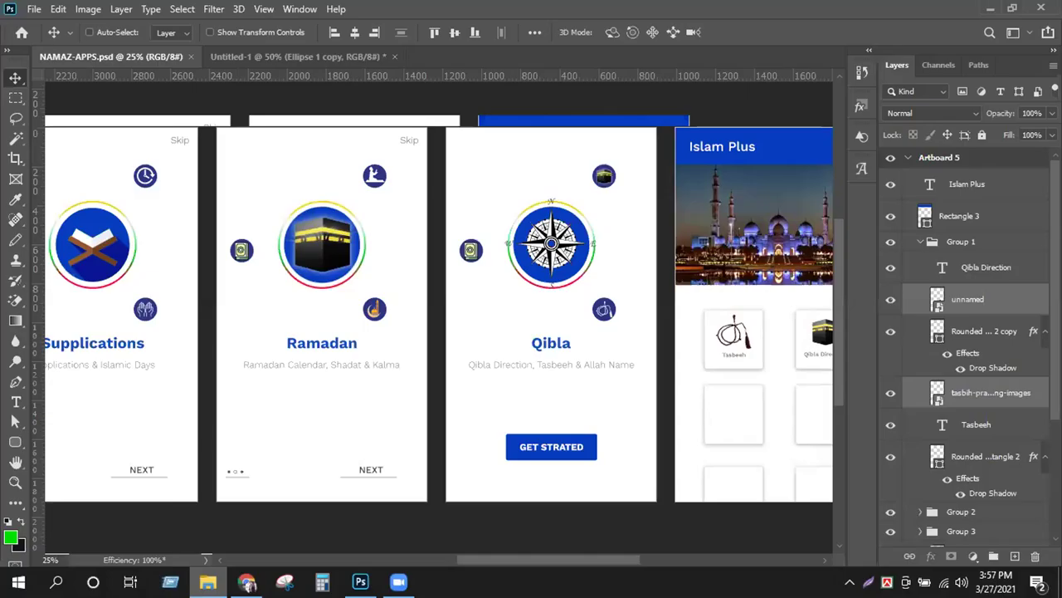
Step: Launch Chrome with the UK94 profile from the Desktop folder and open the Google Drive folder bookmarked under LEDP-New-Batch
{"action": "left_click", "coordinate": [208, 581]}
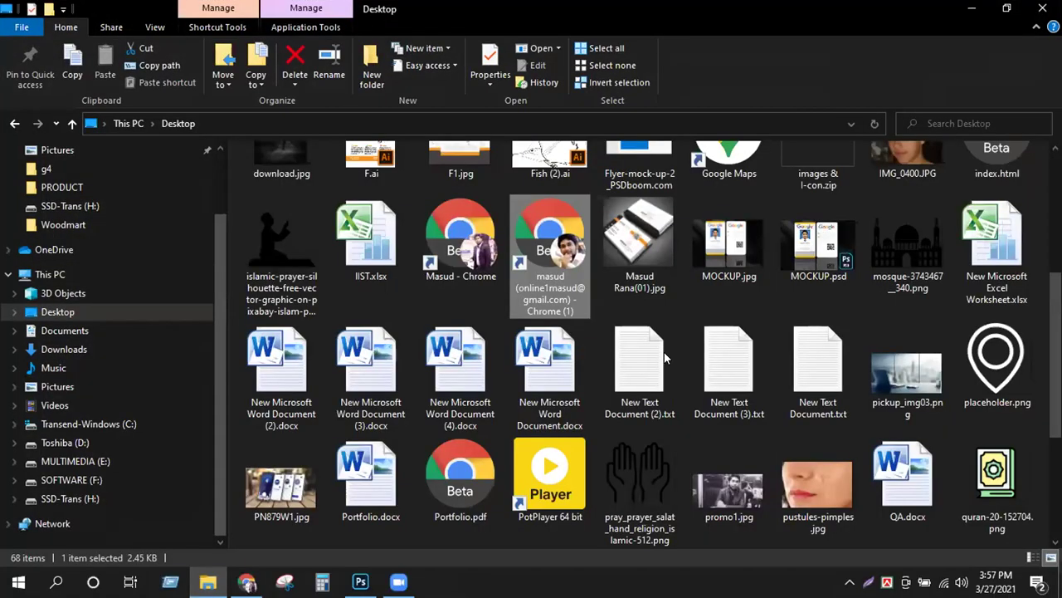
{"action": "scroll", "coordinate": [905, 352], "scroll_direction": "down", "scroll_amount": 5}
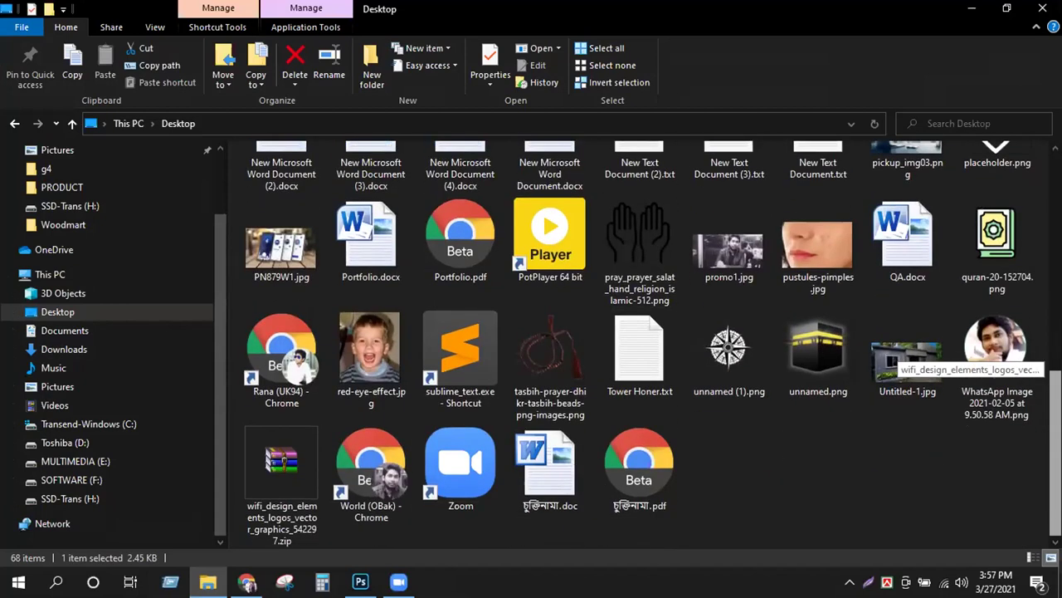
{"action": "scroll", "coordinate": [653, 344], "scroll_direction": "up", "scroll_amount": 2}
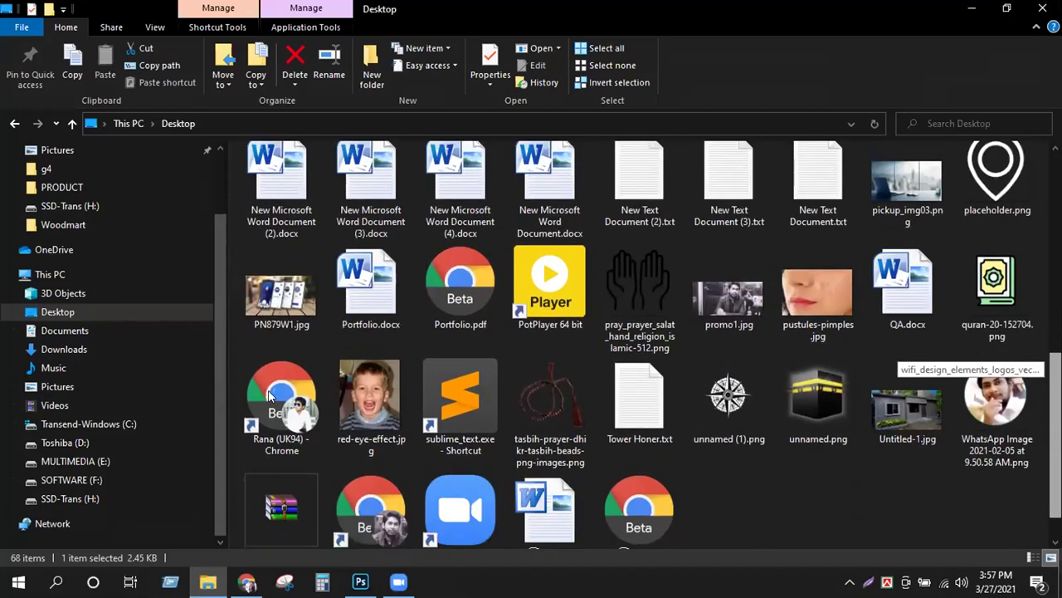
{"action": "double_click", "coordinate": [268, 397]}
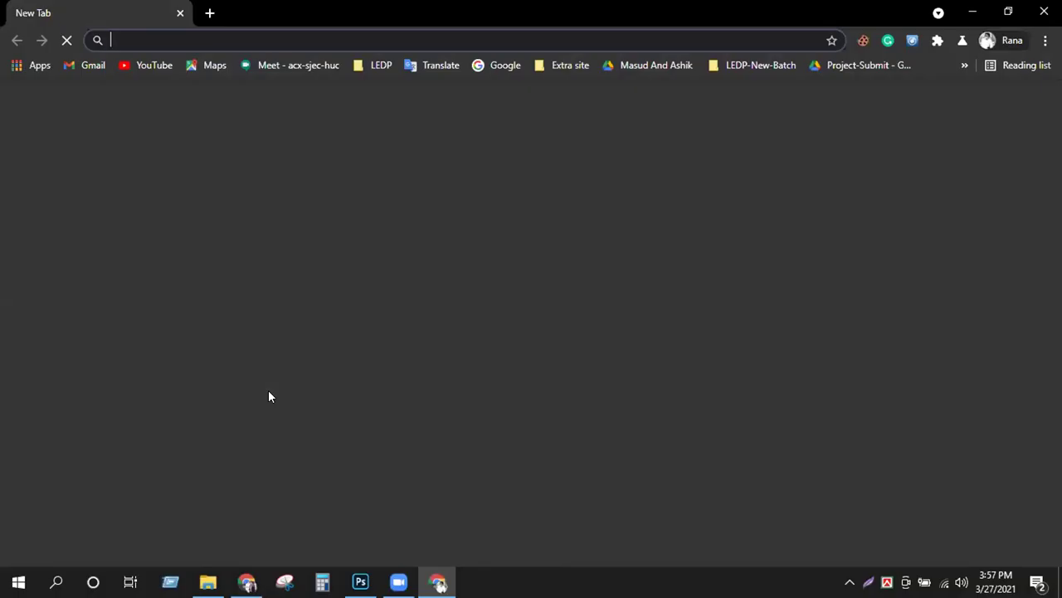
{"action": "left_click", "coordinate": [762, 66]}
{"action": "left_click", "coordinate": [740, 92]}
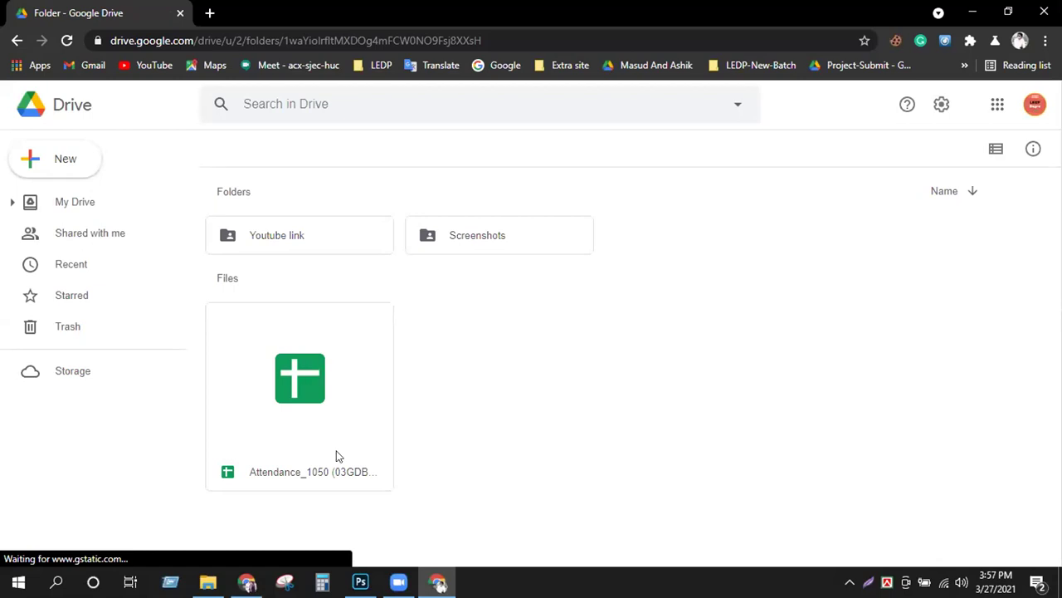
Step: Switch to Photoshop and quit it
{"action": "left_click", "coordinate": [360, 581]}
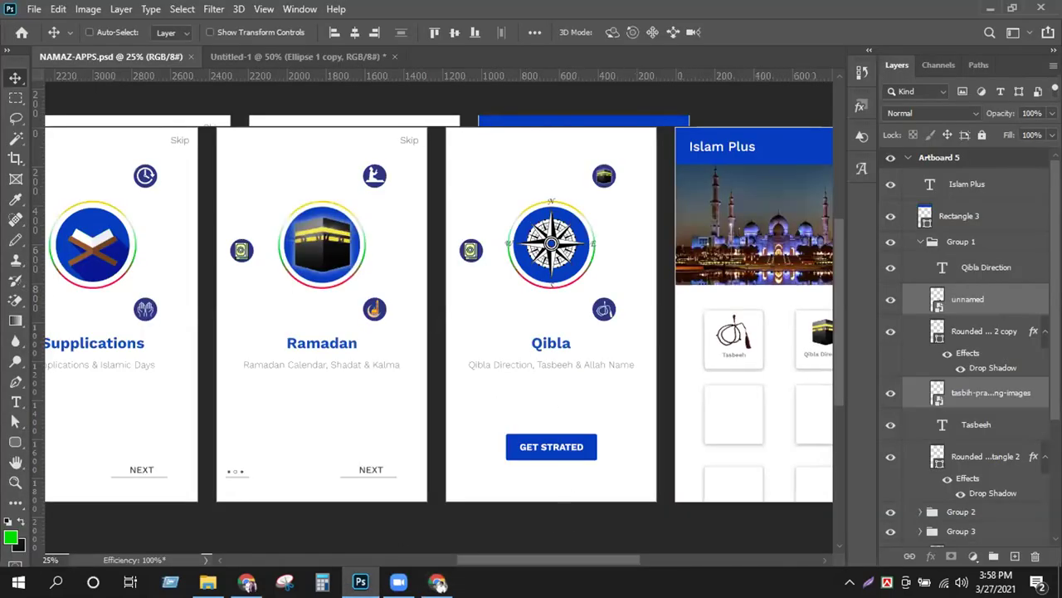
{"action": "key", "text": "ctrl+q"}
{"action": "left_click", "coordinate": [521, 225]}
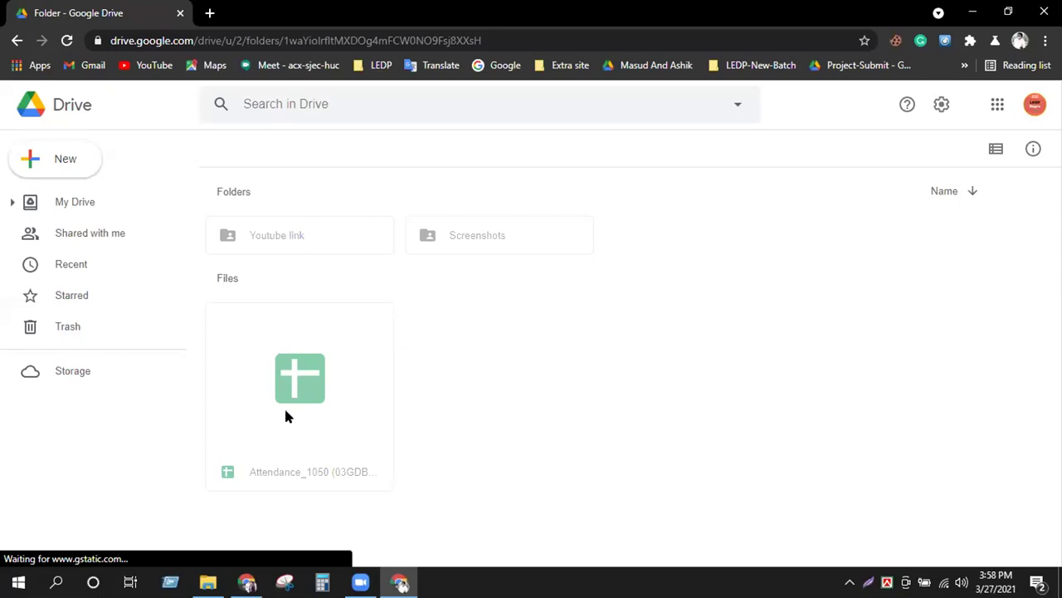
Step: Load the LEDP-New-Batch Drive folder in a new Chrome tab and open its Attendance_1050 spreadsheet
{"action": "key", "text": "ctrl+t"}
{"action": "left_click", "coordinate": [758, 65]}
{"action": "left_click", "coordinate": [761, 88]}
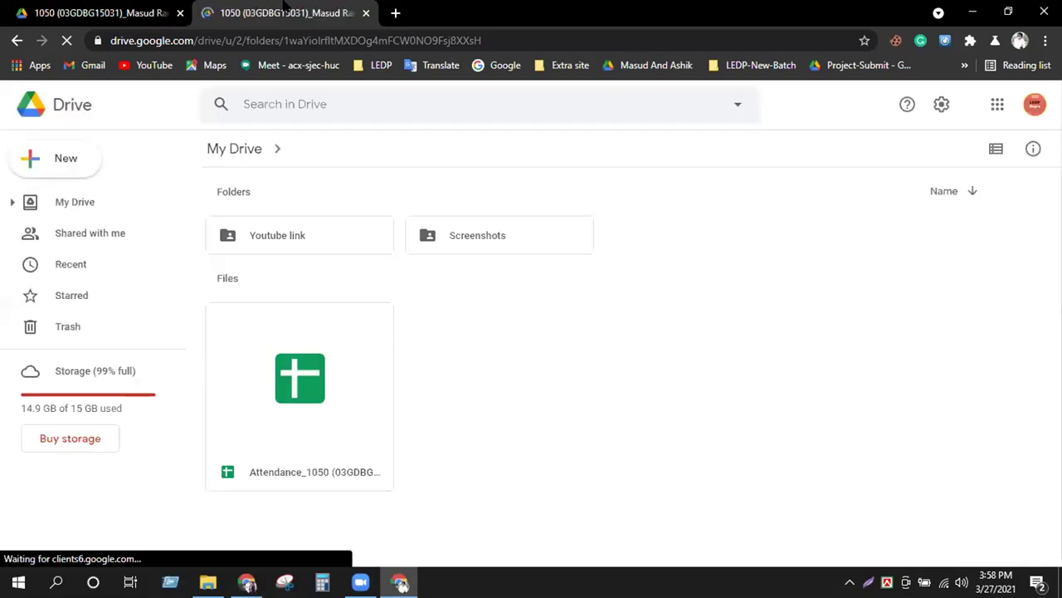
{"action": "left_click", "coordinate": [284, 8]}
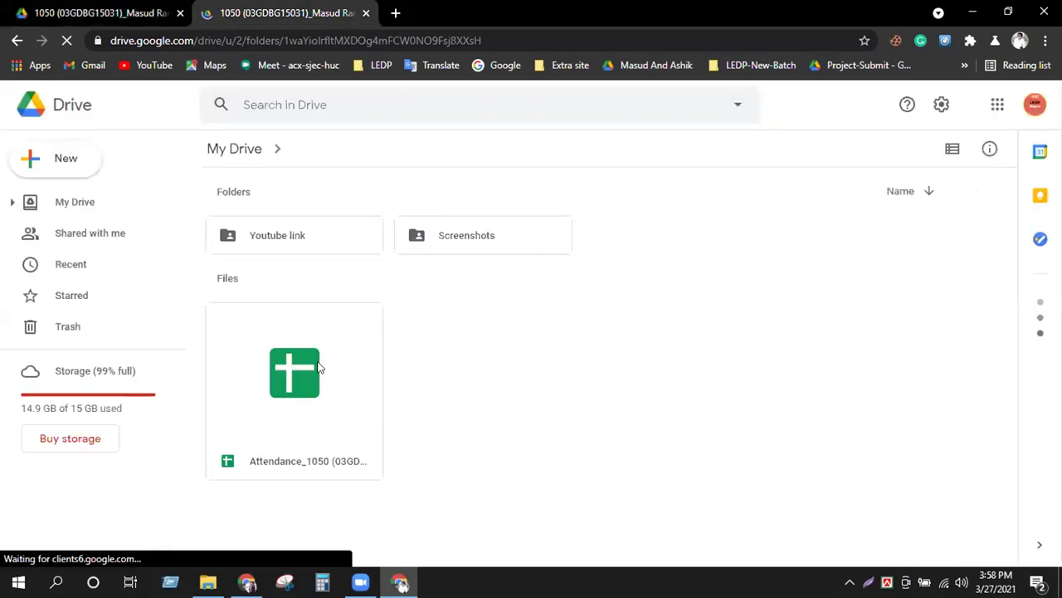
{"action": "double_click", "coordinate": [318, 368]}
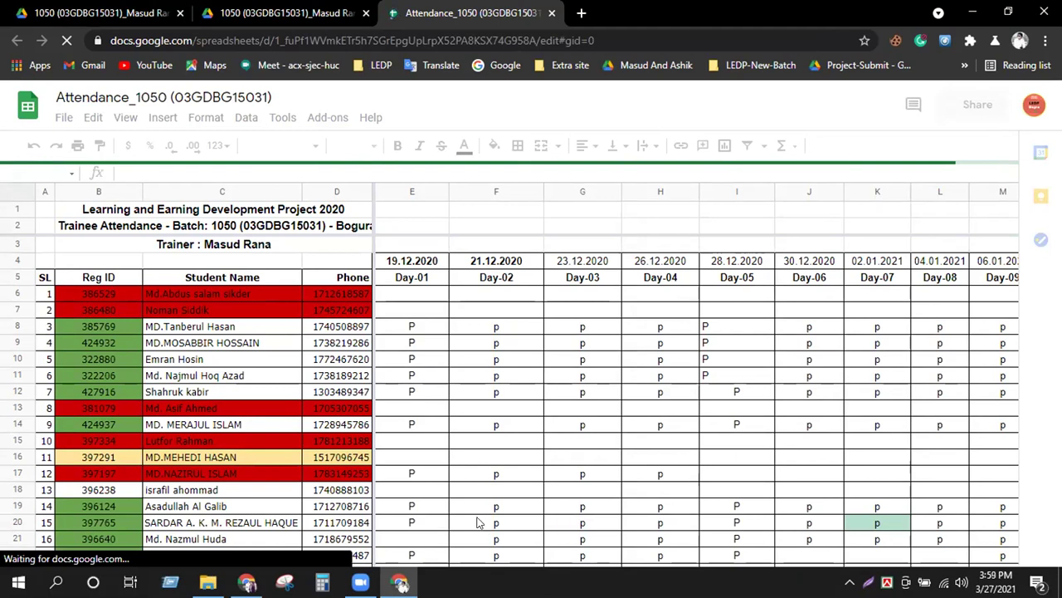
Step: Enter the date 27/03/2021 above Day-36 in cell AN4 of the attendance sheet
{"action": "left_click_drag", "start_coordinate": [476, 526], "coordinate": [591, 526]}
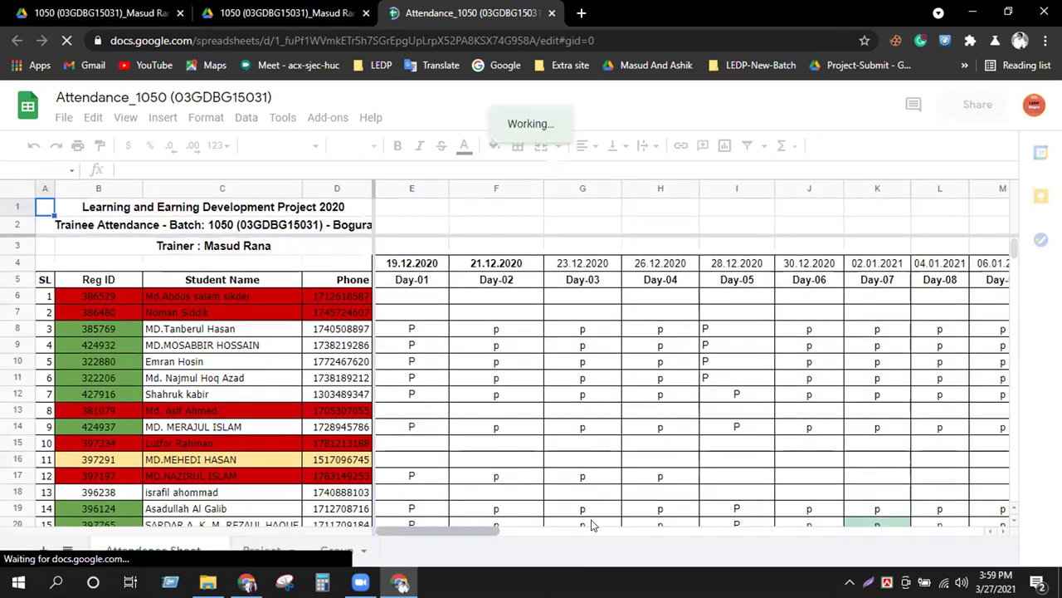
{"action": "left_click_drag", "start_coordinate": [712, 528], "coordinate": [848, 509]}
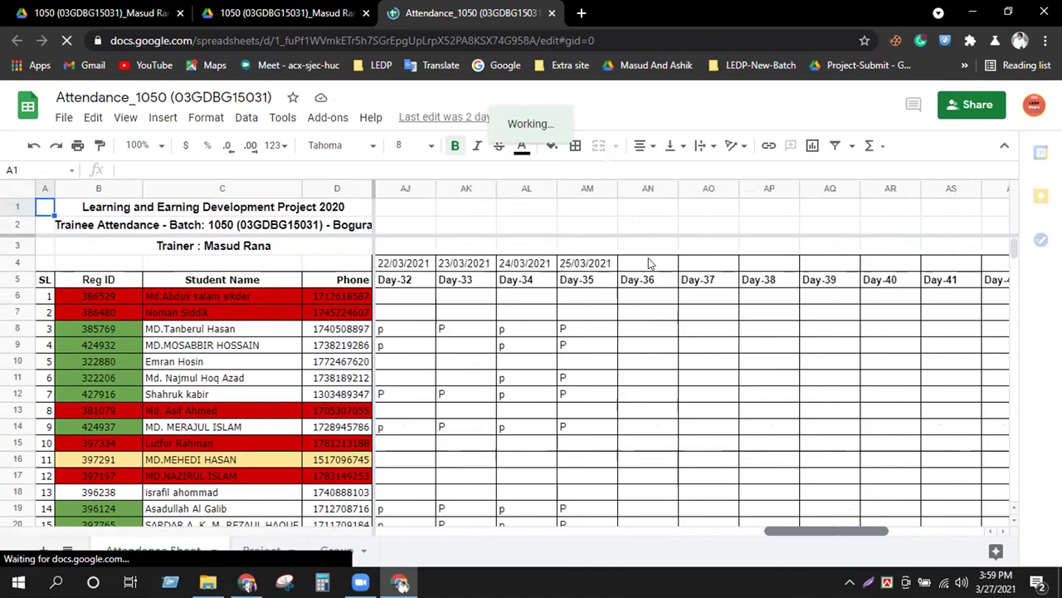
{"action": "left_click", "coordinate": [650, 263]}
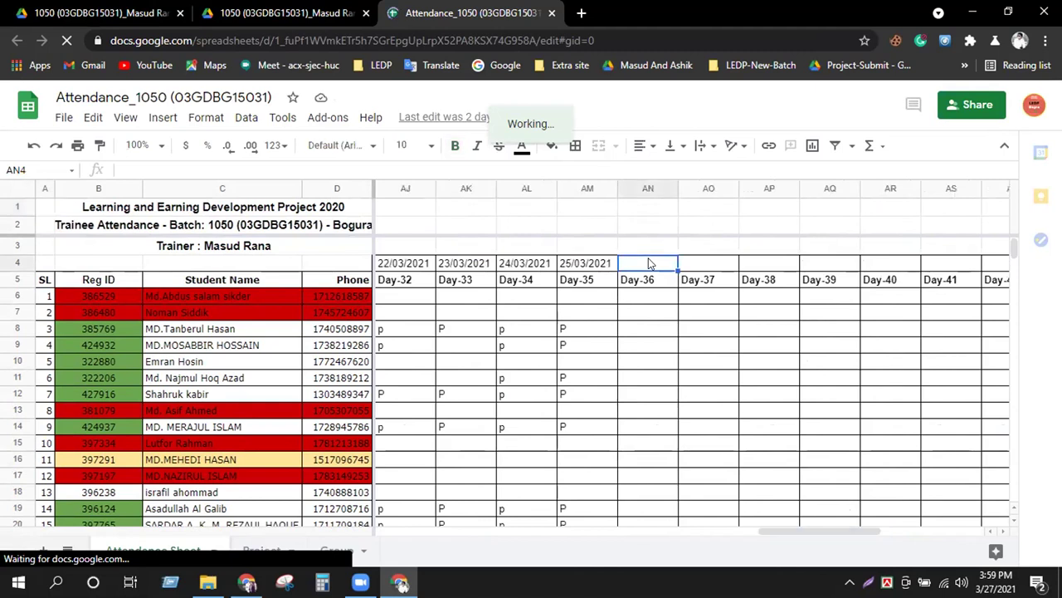
{"action": "type", "text": "27/0"}
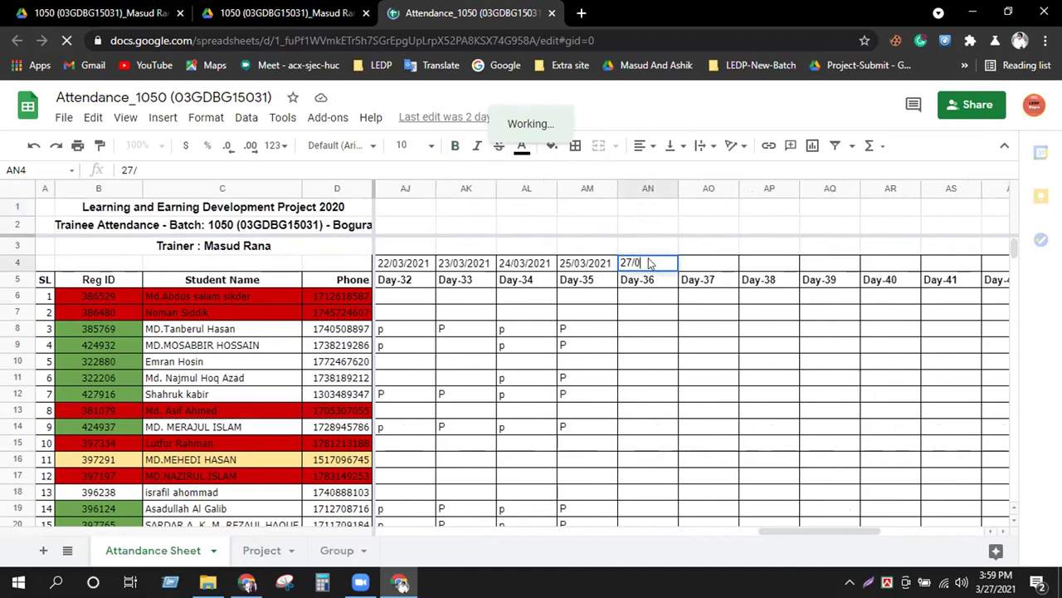
{"action": "type", "text": "3/2021"}
Step: Mark the students in rows 8, 9 and 11 present for Day-36 with p in cells AN8, AN9 and AN11
{"action": "left_click", "coordinate": [633, 330]}
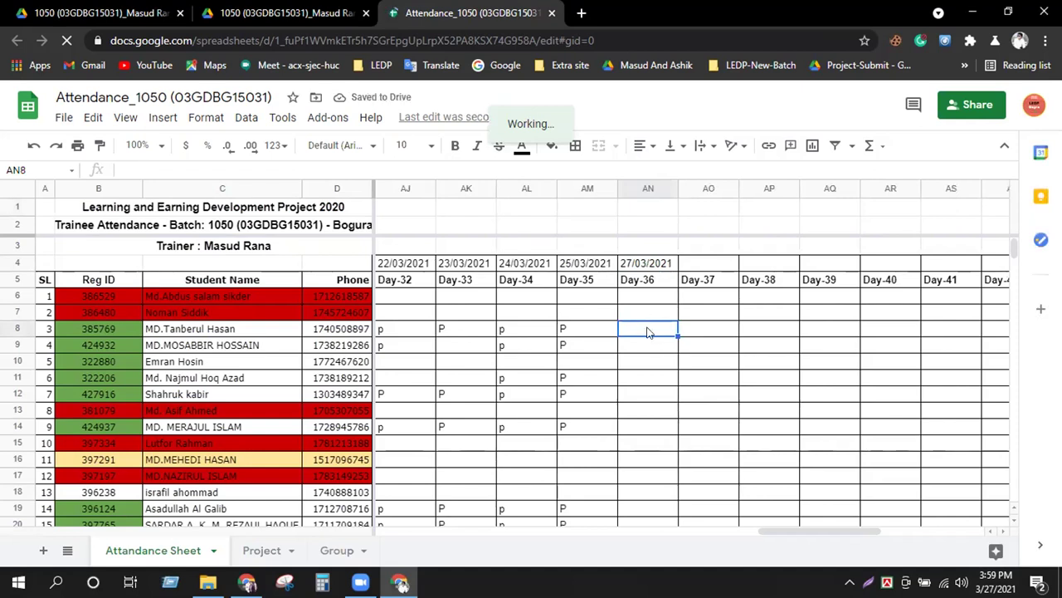
{"action": "type", "text": "p"}
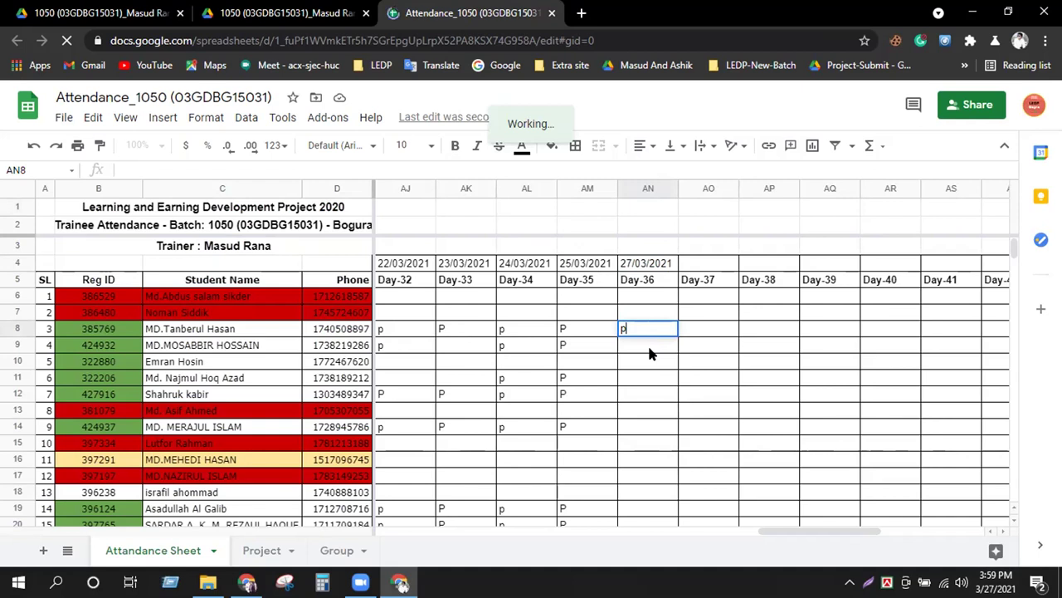
{"action": "key", "text": "Return"}
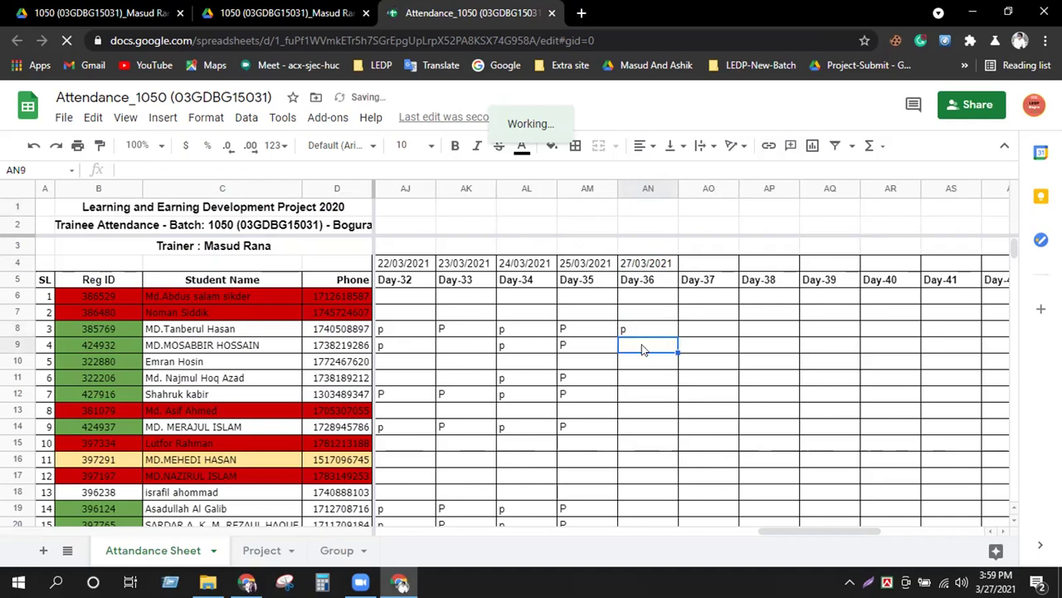
{"action": "type", "text": "p"}
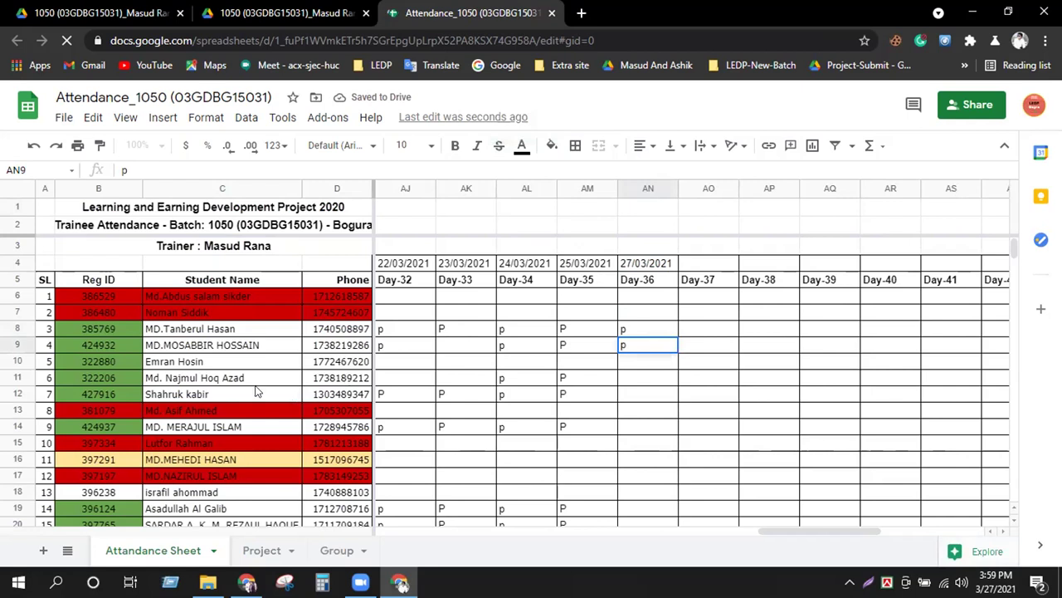
{"action": "left_click", "coordinate": [639, 380]}
{"action": "type", "text": "p"}
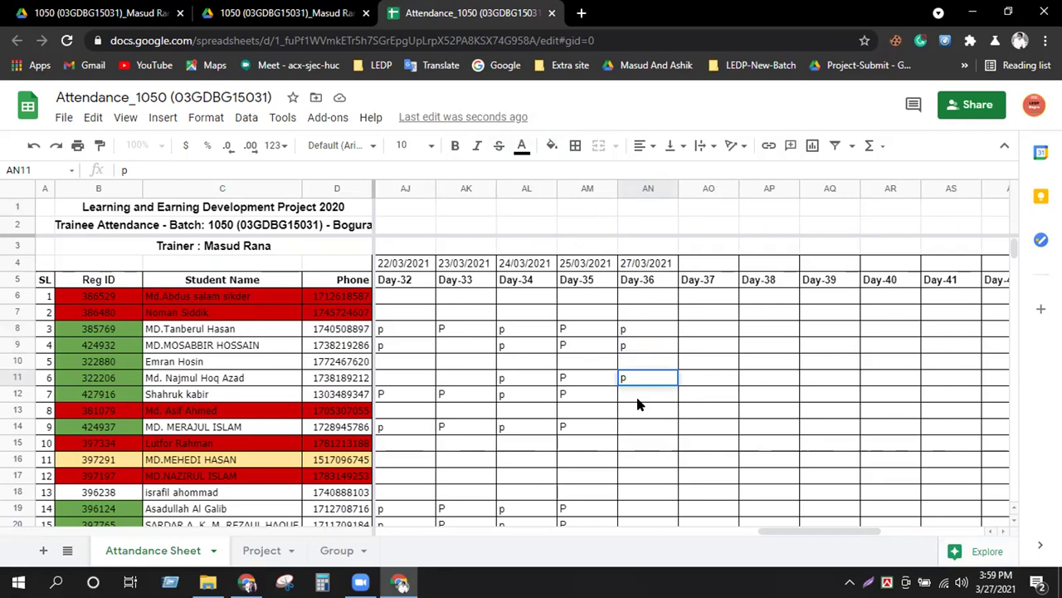
Step: Enter p for the students with SL 7 and 9 in Day-36 cells AN12 and AN14
{"action": "left_click", "coordinate": [639, 403]}
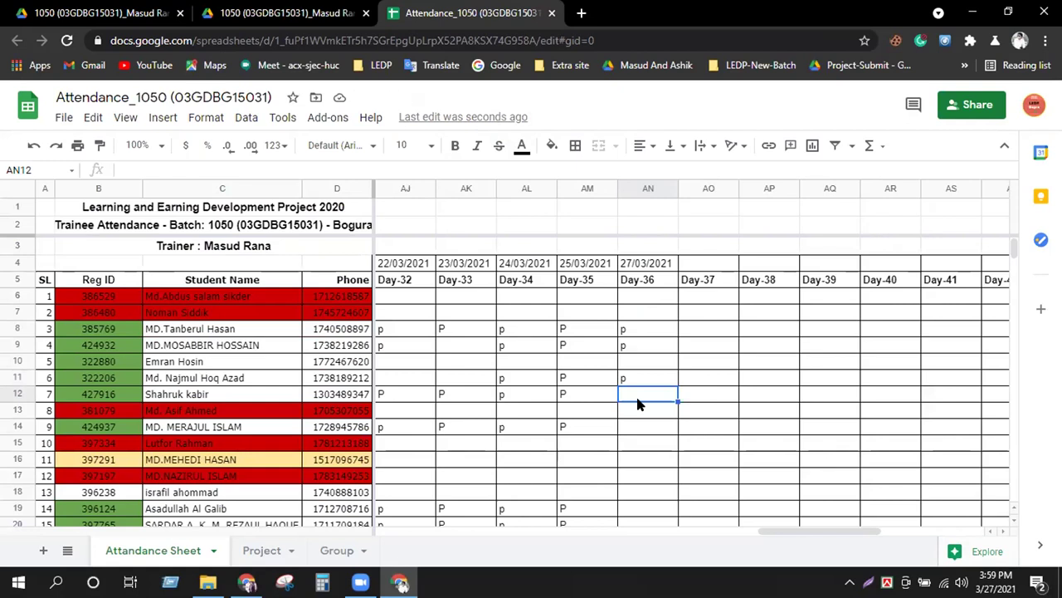
{"action": "type", "text": "p"}
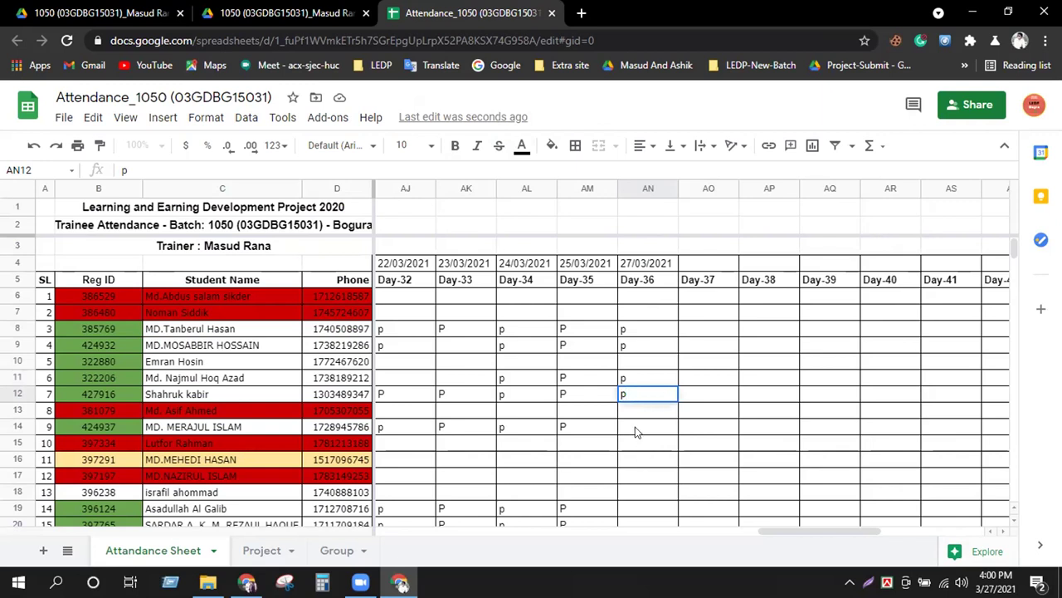
{"action": "left_click", "coordinate": [636, 427]}
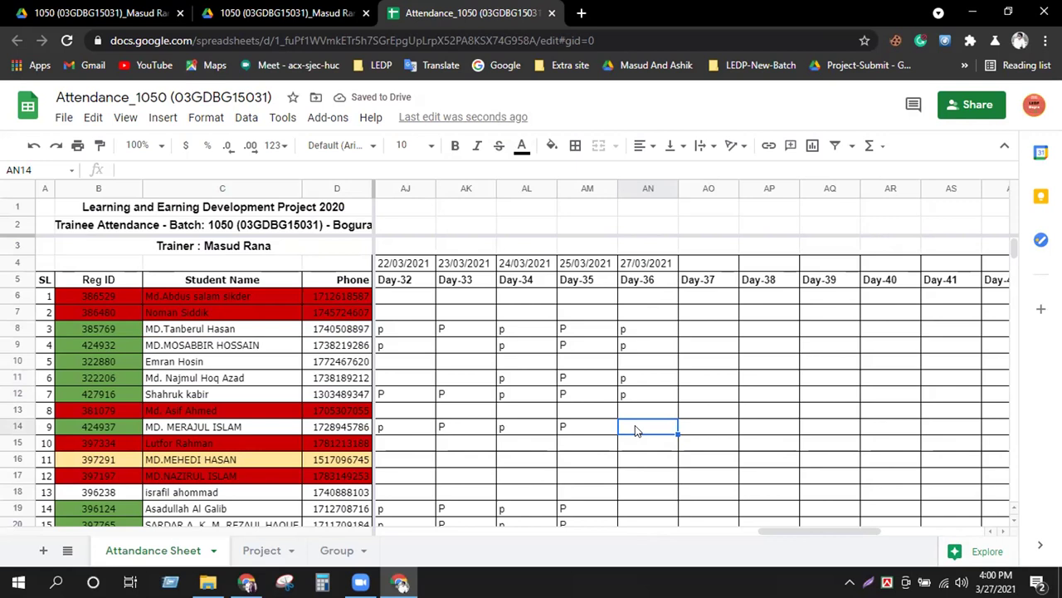
{"action": "type", "text": "p"}
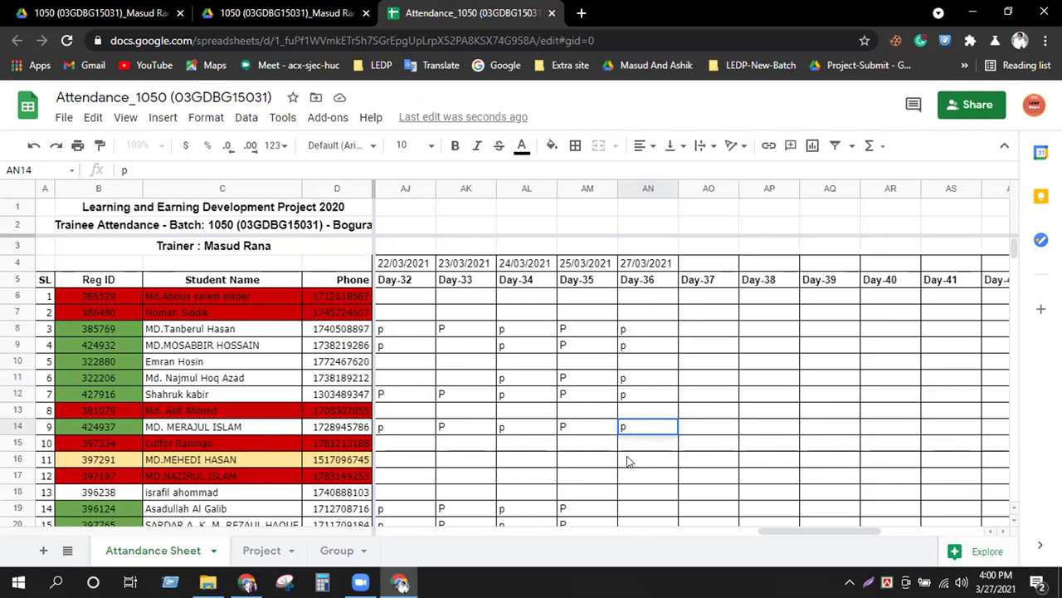
{"action": "left_click", "coordinate": [628, 461]}
Step: Mark the students with SL 14 and 15 present by entering p in cells AN19 and AN20
{"action": "scroll", "coordinate": [628, 462], "scroll_direction": "down", "scroll_amount": 2}
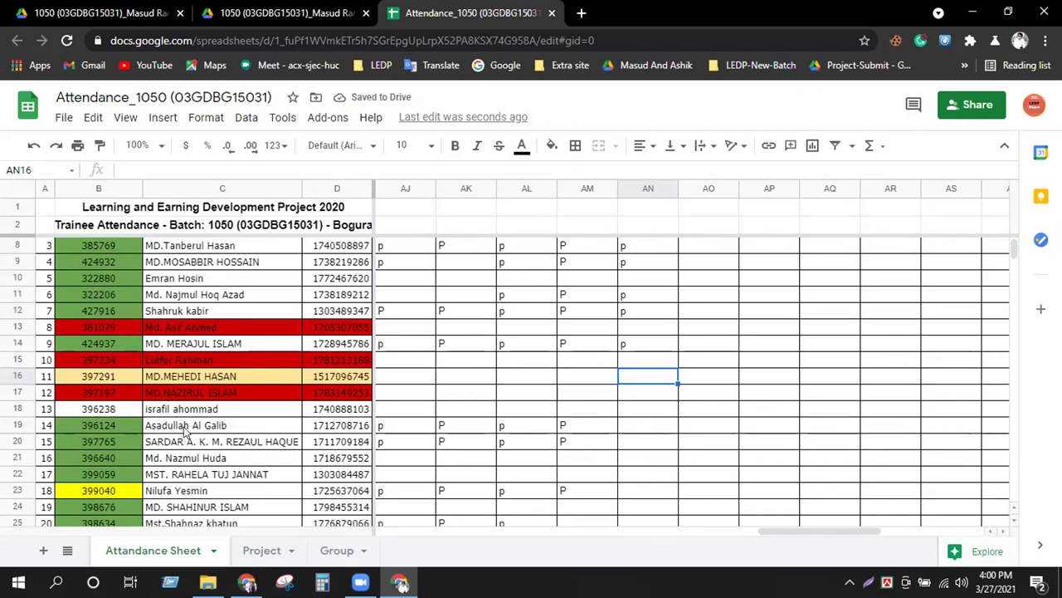
{"action": "left_click", "coordinate": [644, 431]}
{"action": "type", "text": "p"}
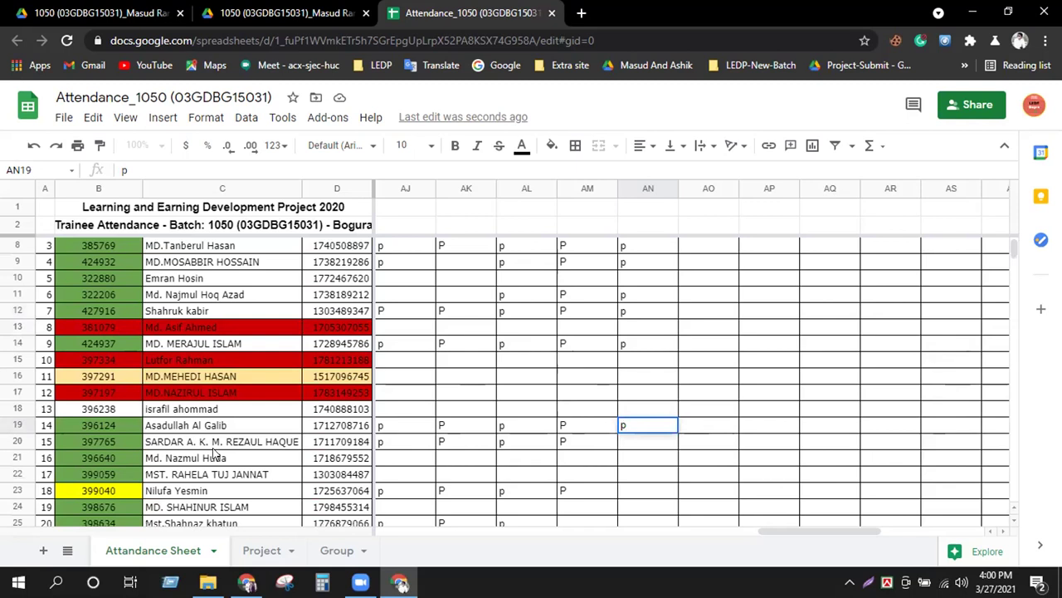
{"action": "left_click", "coordinate": [641, 445]}
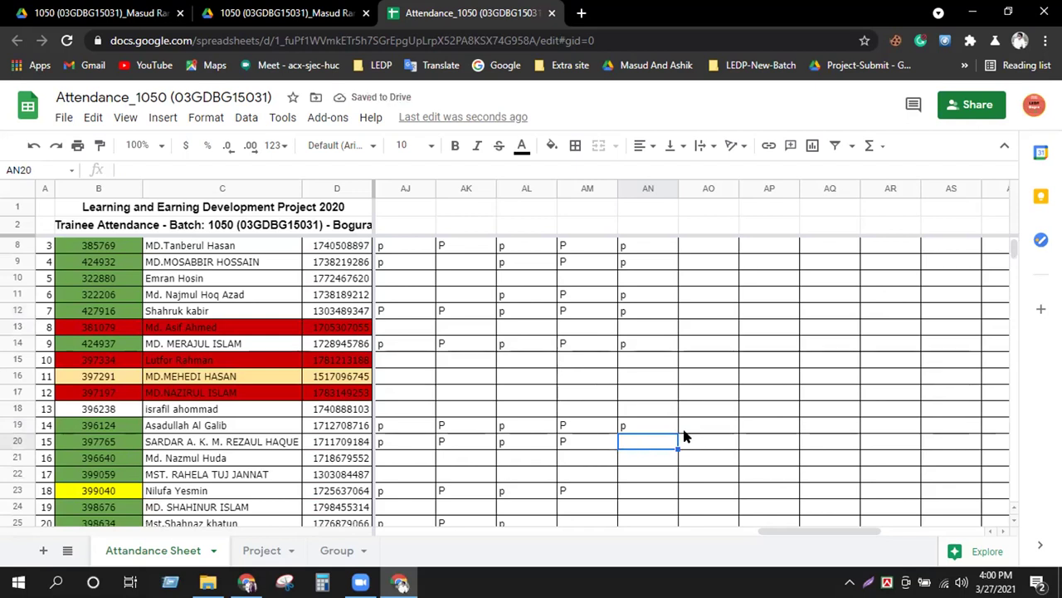
{"action": "type", "text": "p"}
Step: Mark the student with SL 18 present for 27/03/2021 by entering p in cell AN23
{"action": "left_click", "coordinate": [642, 489]}
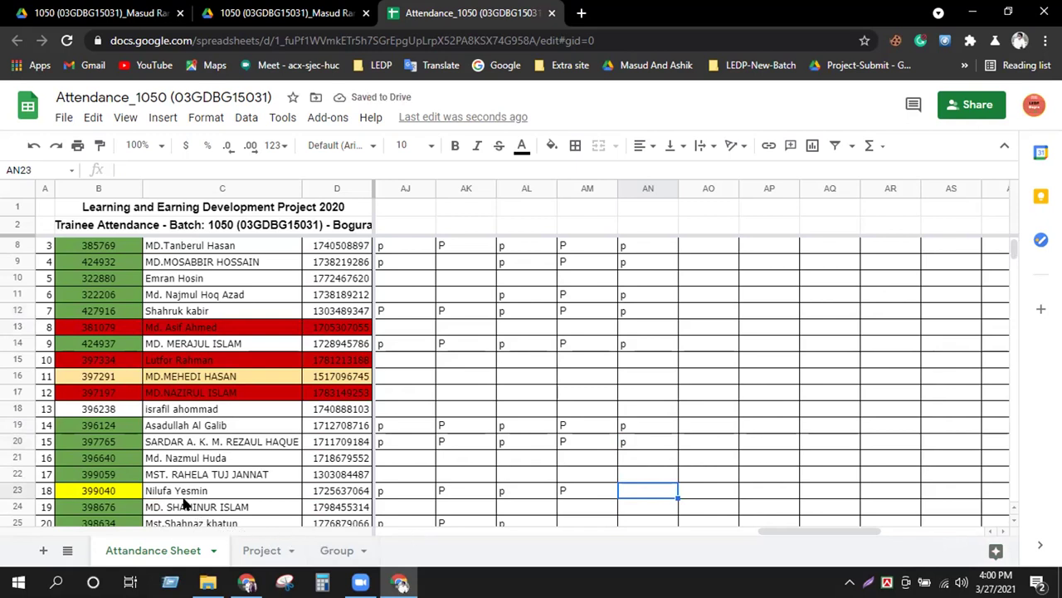
{"action": "left_click", "coordinate": [642, 462]}
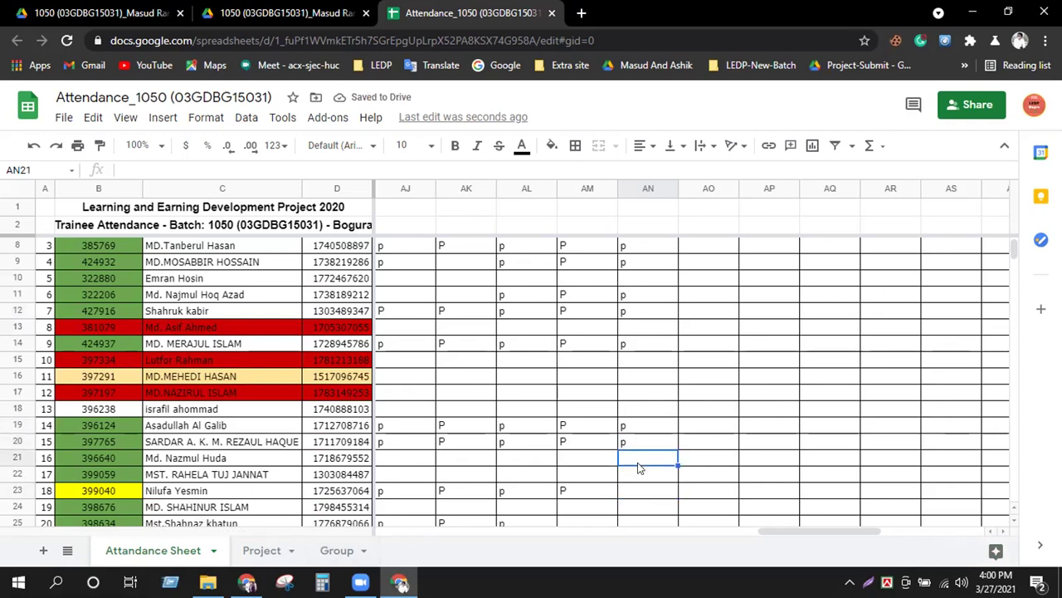
{"action": "left_click", "coordinate": [640, 473]}
{"action": "scroll", "coordinate": [656, 456], "scroll_direction": "down", "scroll_amount": 1}
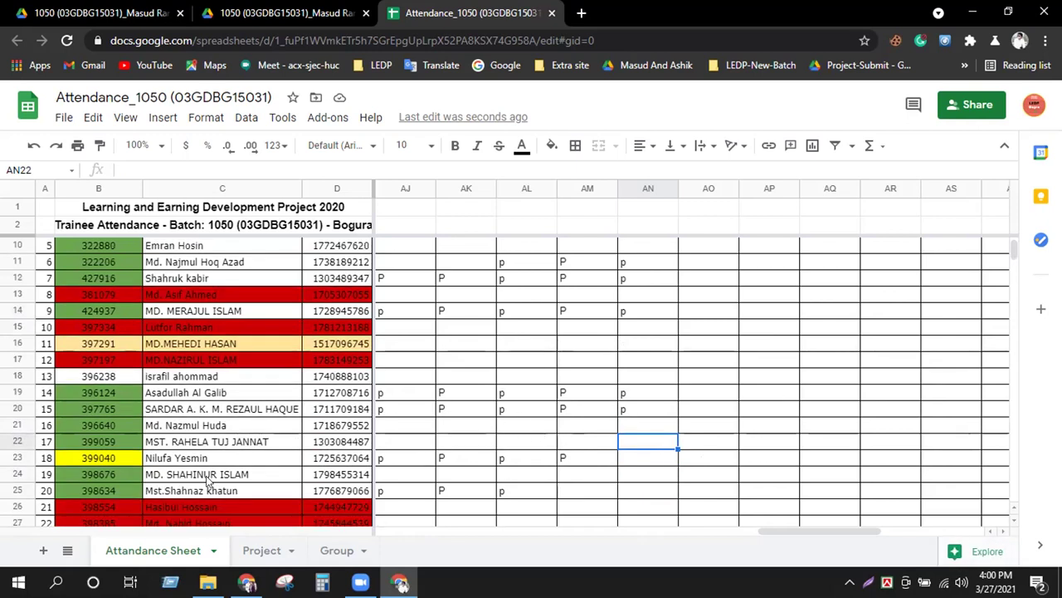
{"action": "left_click", "coordinate": [651, 457]}
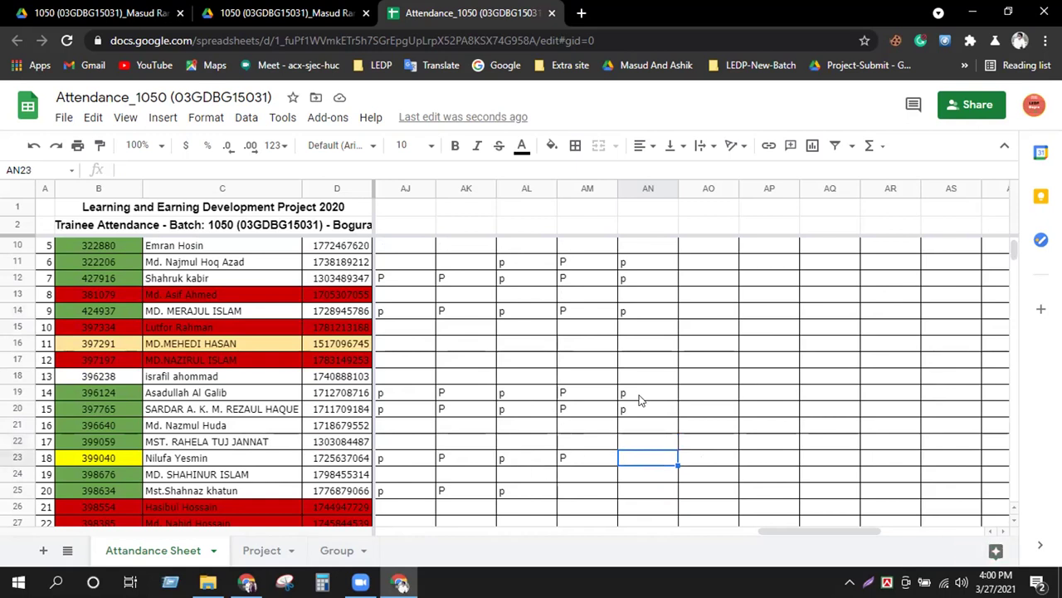
{"action": "type", "text": "p"}
{"action": "left_click", "coordinate": [639, 395]}
Step: Enter p in cell AN25 to mark the student with SL 20 present
{"action": "scroll", "coordinate": [639, 399], "scroll_direction": "down", "scroll_amount": 2}
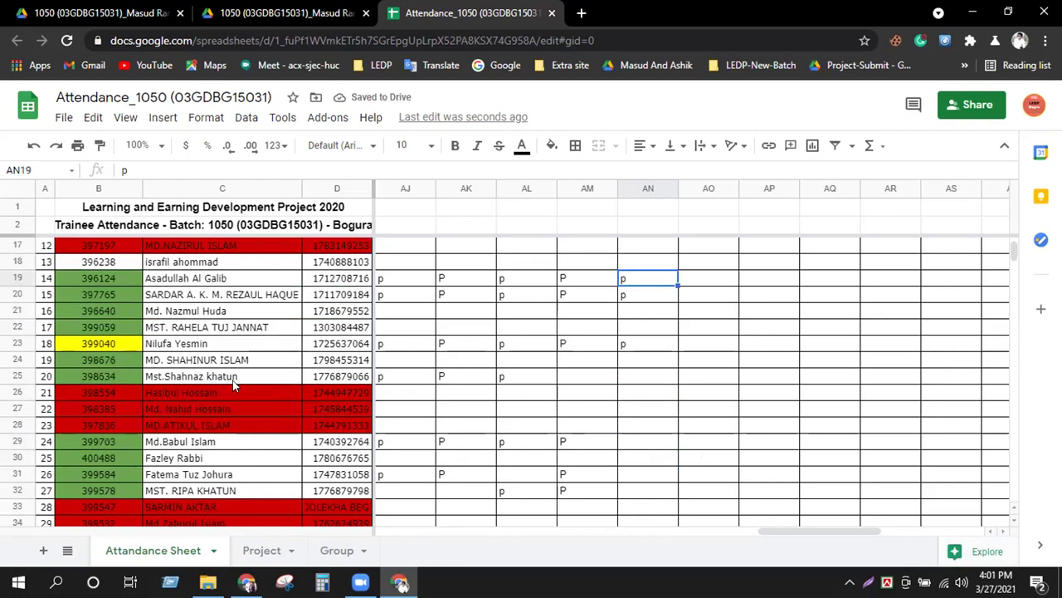
{"action": "left_click", "coordinate": [633, 378]}
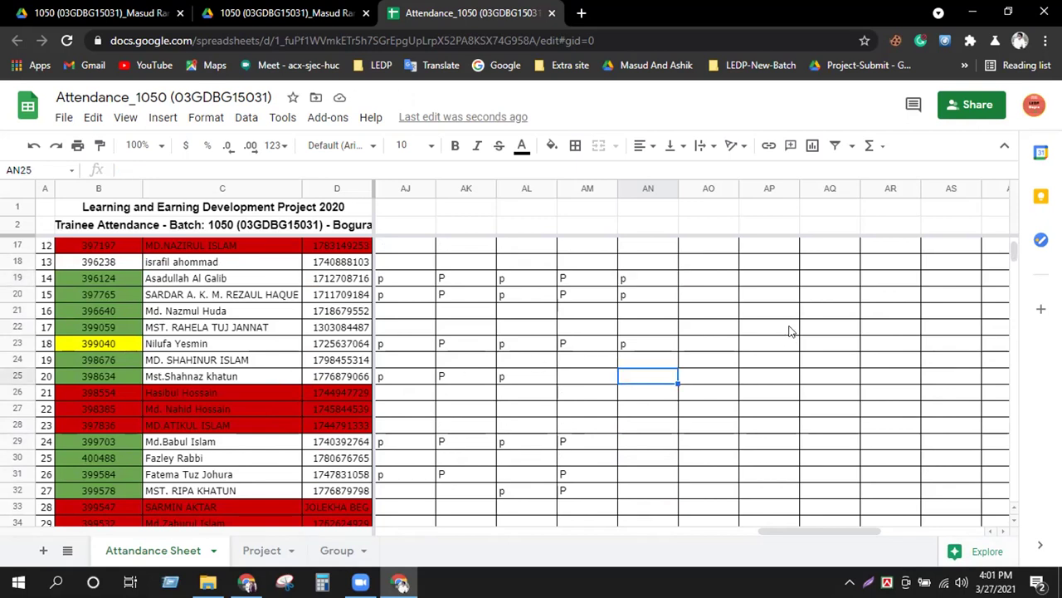
{"action": "type", "text": "p"}
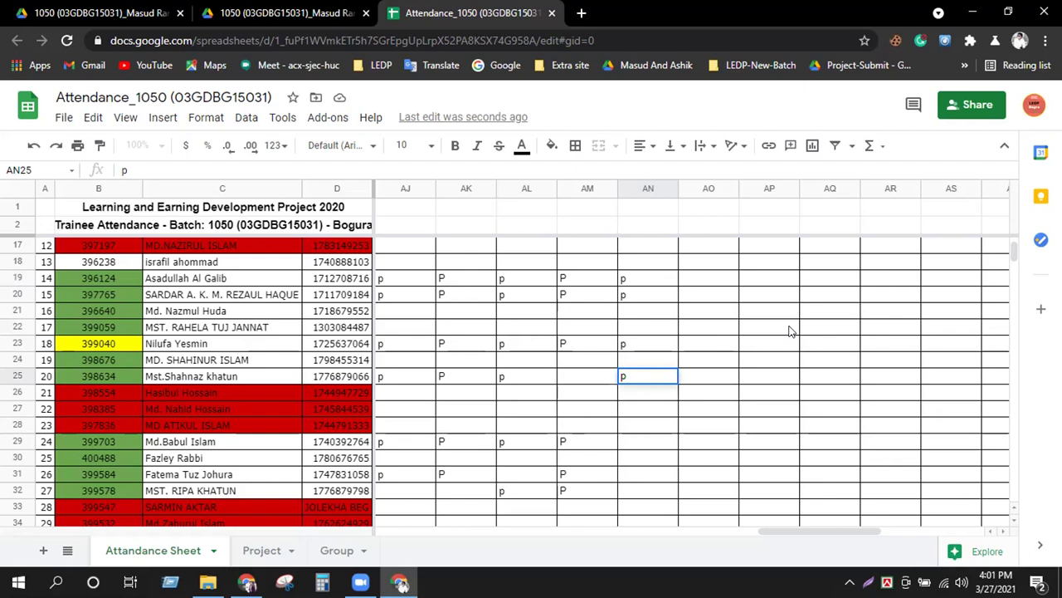
{"action": "left_click", "coordinate": [642, 418]}
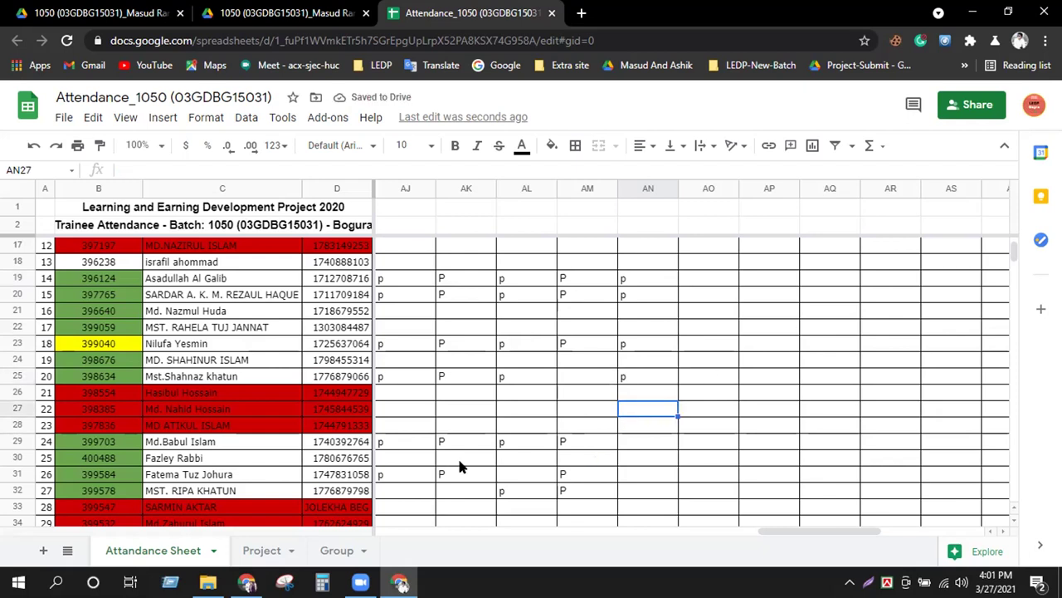
Step: Record the student with SL 27 as present by entering p in cell AN32
{"action": "left_click", "coordinate": [644, 443]}
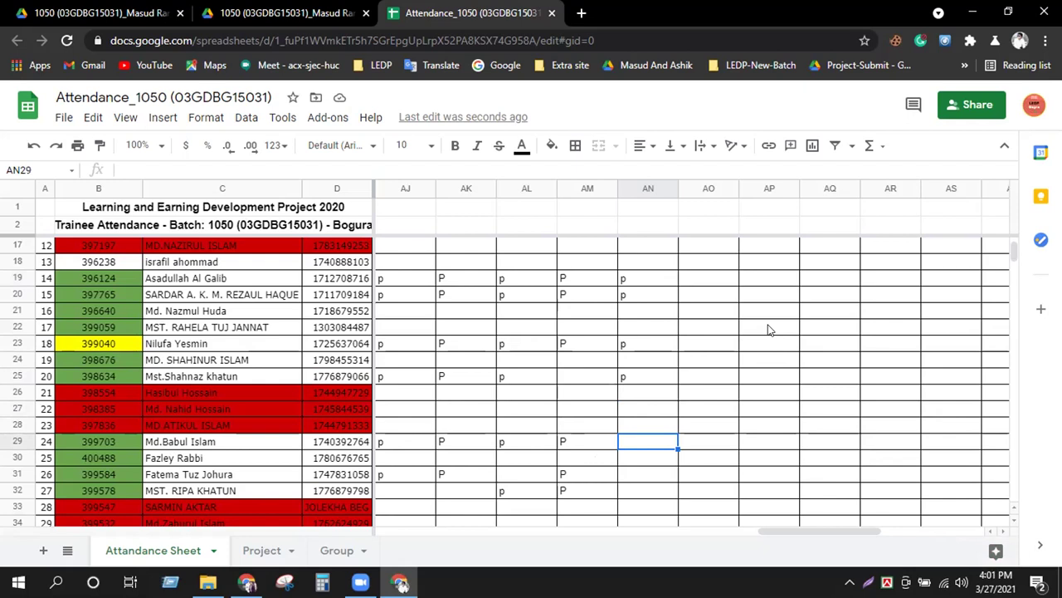
{"action": "left_click", "coordinate": [638, 478]}
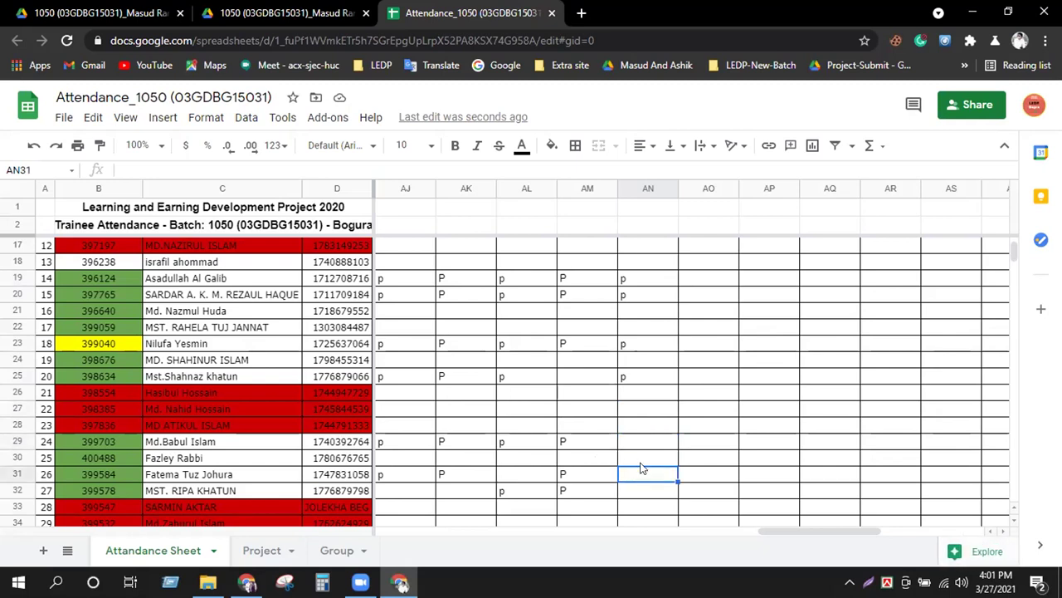
{"action": "scroll", "coordinate": [640, 469], "scroll_direction": "down", "scroll_amount": 2}
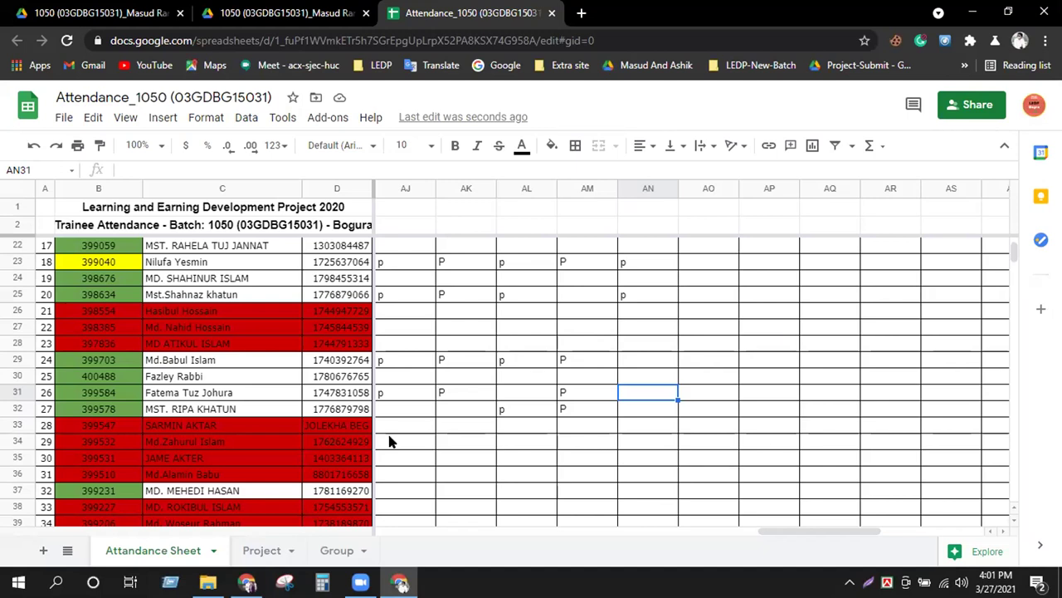
{"action": "left_click", "coordinate": [631, 406]}
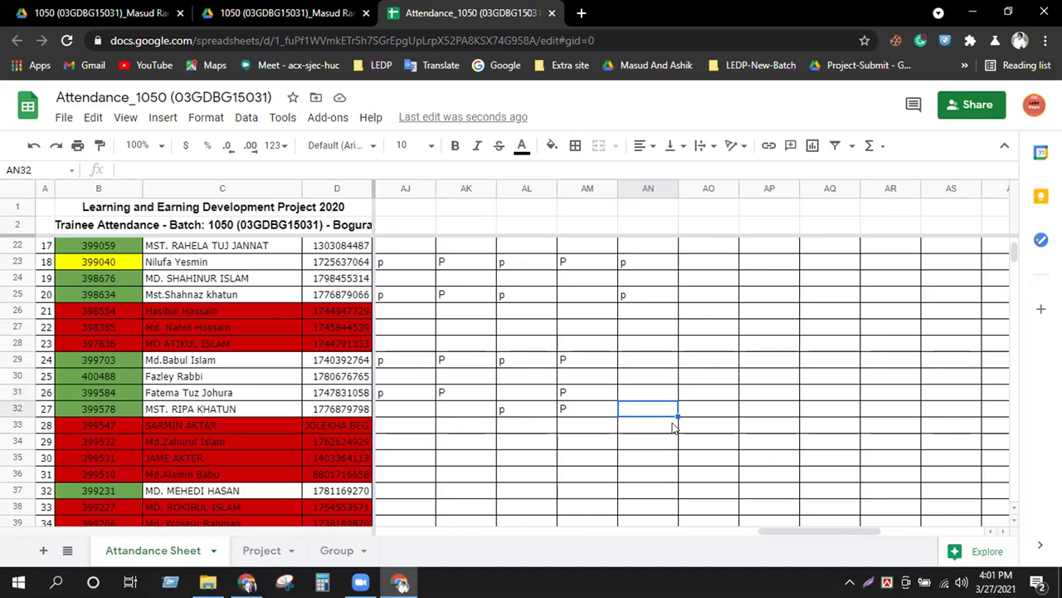
{"action": "type", "text": "p"}
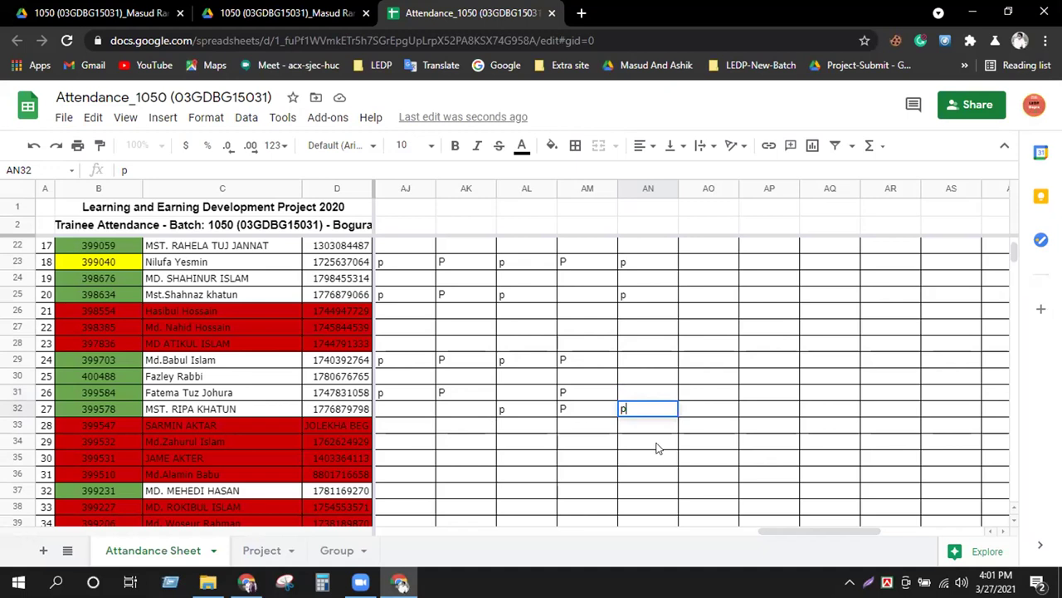
{"action": "left_click", "coordinate": [658, 454]}
Step: Record the student with SL 35 as present for Day-36 with p in cell AN40
{"action": "scroll", "coordinate": [655, 448], "scroll_direction": "down", "scroll_amount": 1}
{"action": "left_click", "coordinate": [655, 443]}
{"action": "scroll", "coordinate": [655, 443], "scroll_direction": "down", "scroll_amount": 1}
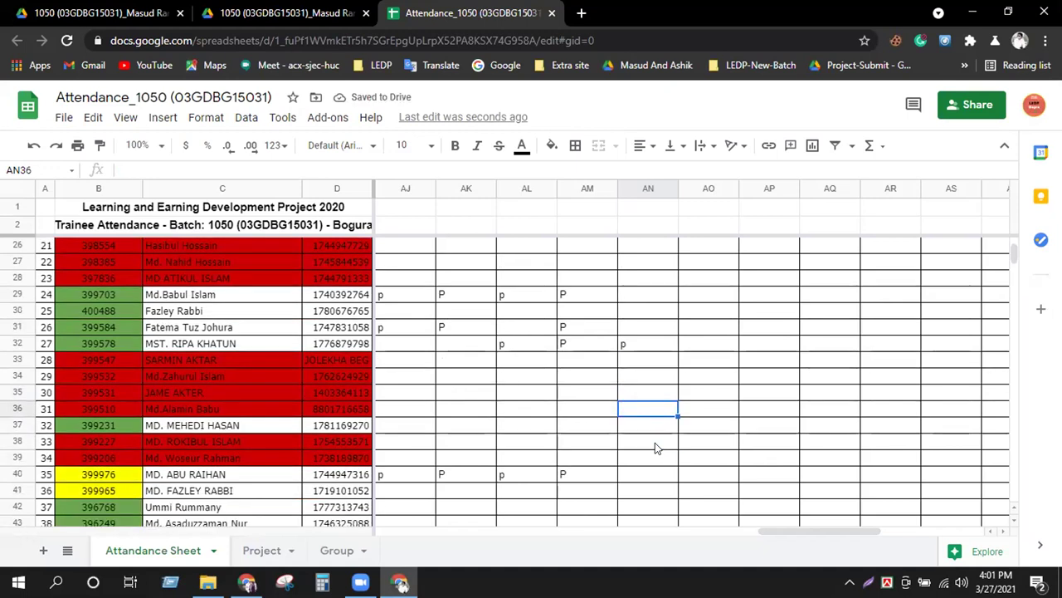
{"action": "left_click", "coordinate": [627, 480]}
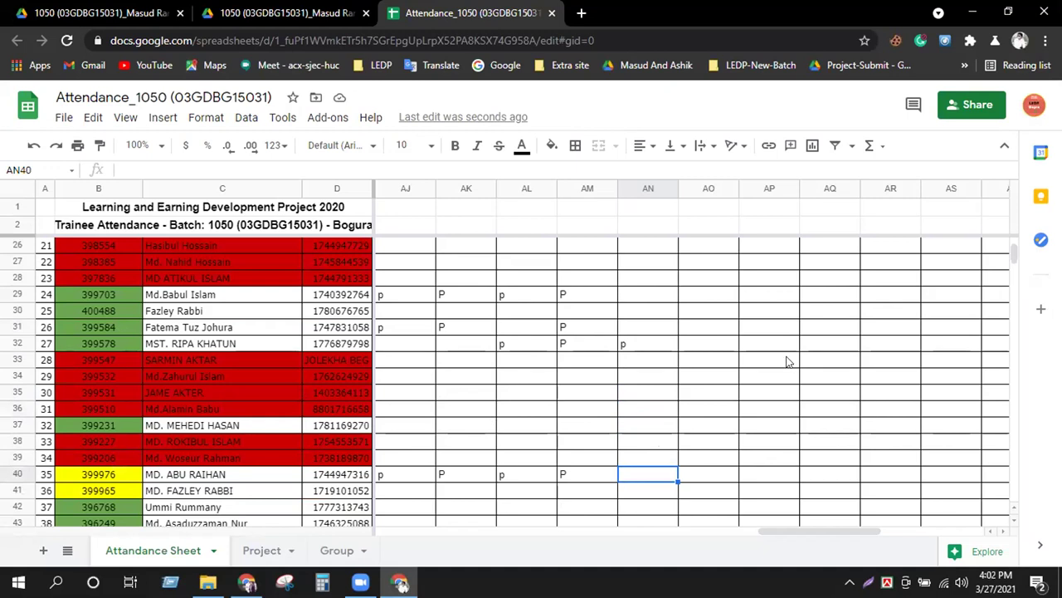
{"action": "type", "text": "p"}
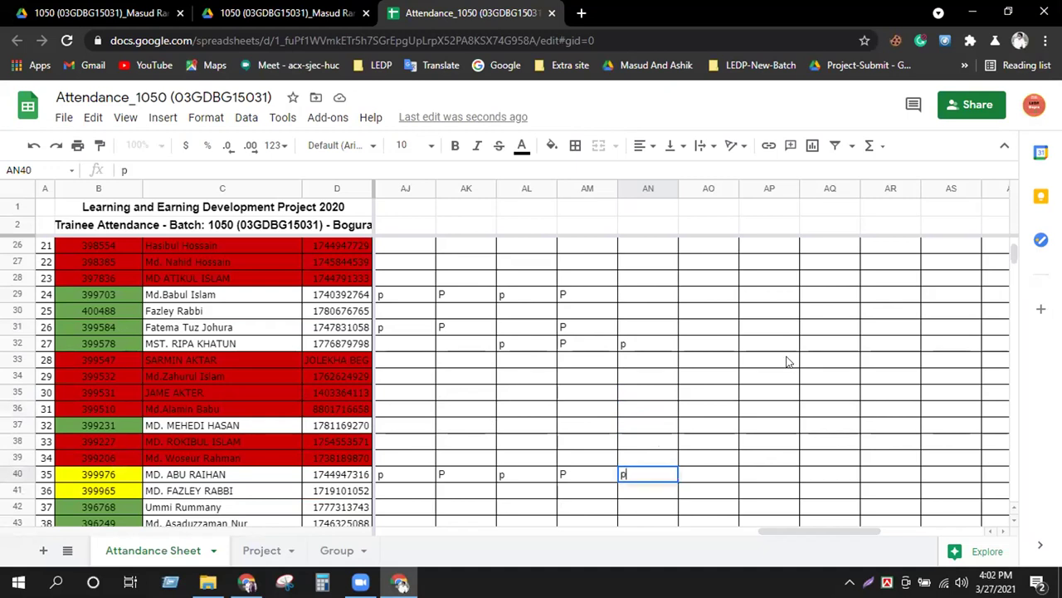
{"action": "left_click", "coordinate": [675, 362]}
Step: Mark the student with SL 46 present for Day-36 by entering p in cell AN51
{"action": "scroll", "coordinate": [675, 366], "scroll_direction": "down", "scroll_amount": 1}
{"action": "scroll", "coordinate": [675, 366], "scroll_direction": "down", "scroll_amount": 2}
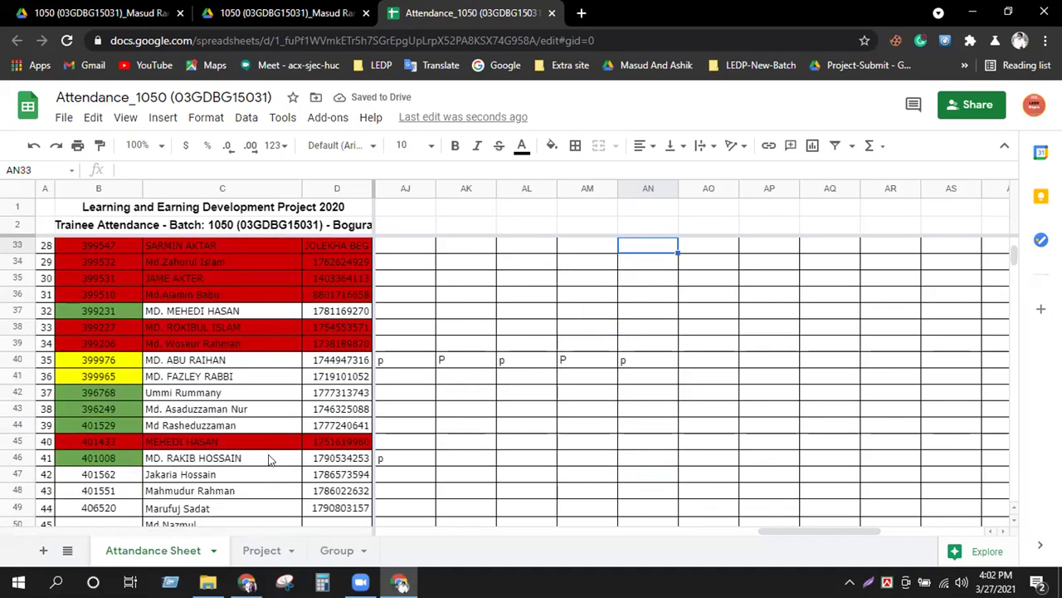
{"action": "scroll", "coordinate": [249, 453], "scroll_direction": "down", "scroll_amount": 1}
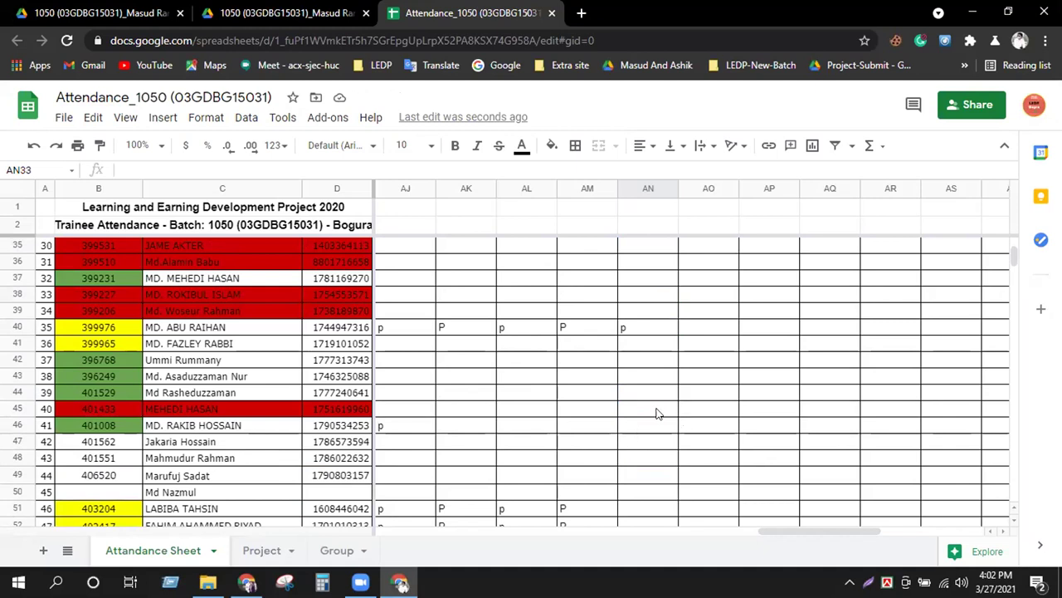
{"action": "scroll", "coordinate": [465, 443], "scroll_direction": "down", "scroll_amount": 1}
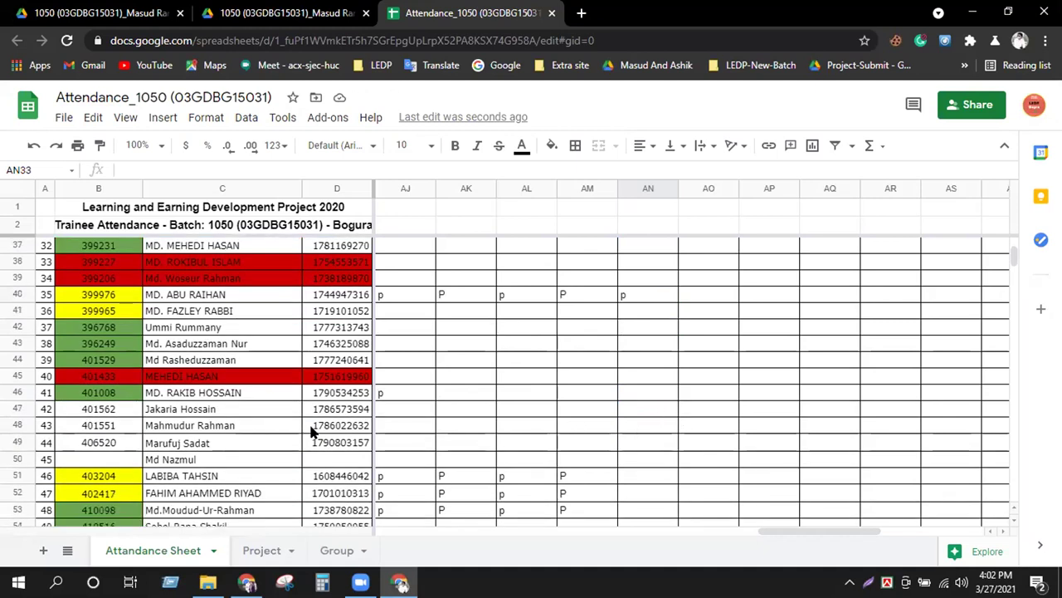
{"action": "scroll", "coordinate": [214, 444], "scroll_direction": "down", "scroll_amount": 1}
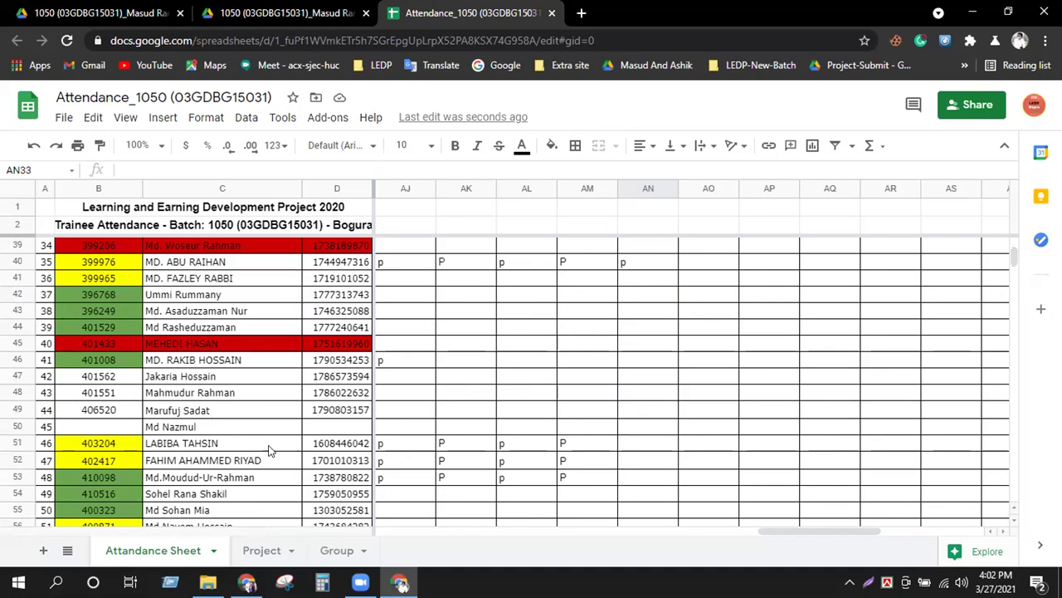
{"action": "left_click", "coordinate": [652, 446]}
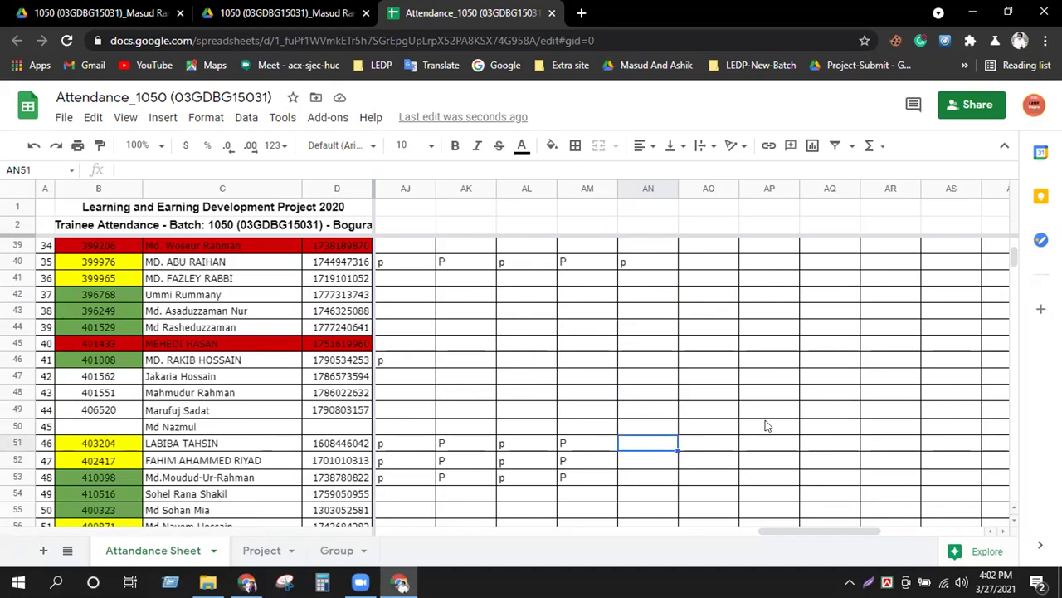
{"action": "type", "text": "p"}
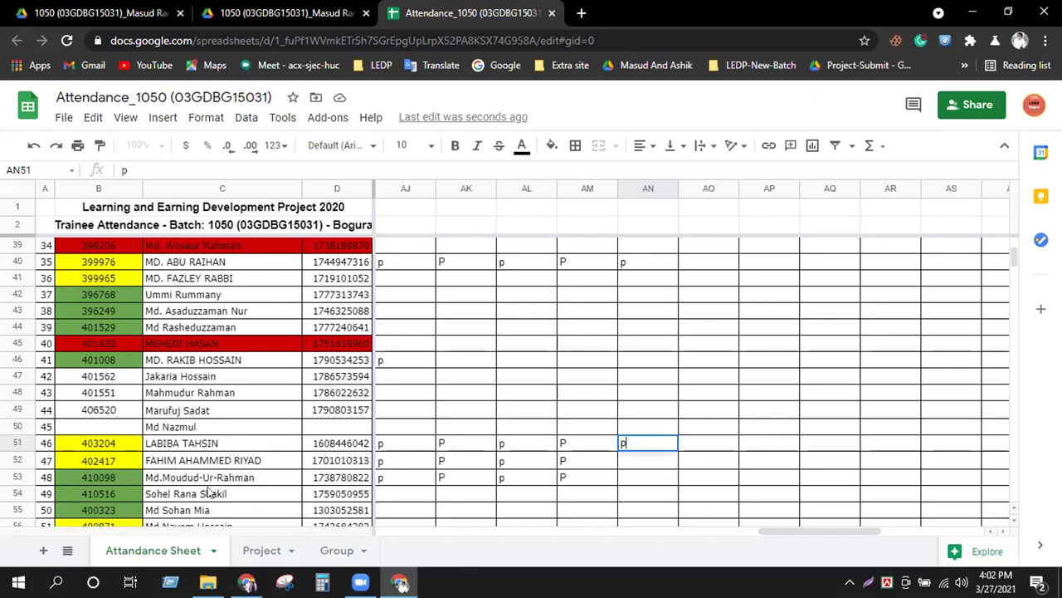
{"action": "left_click", "coordinate": [207, 480]}
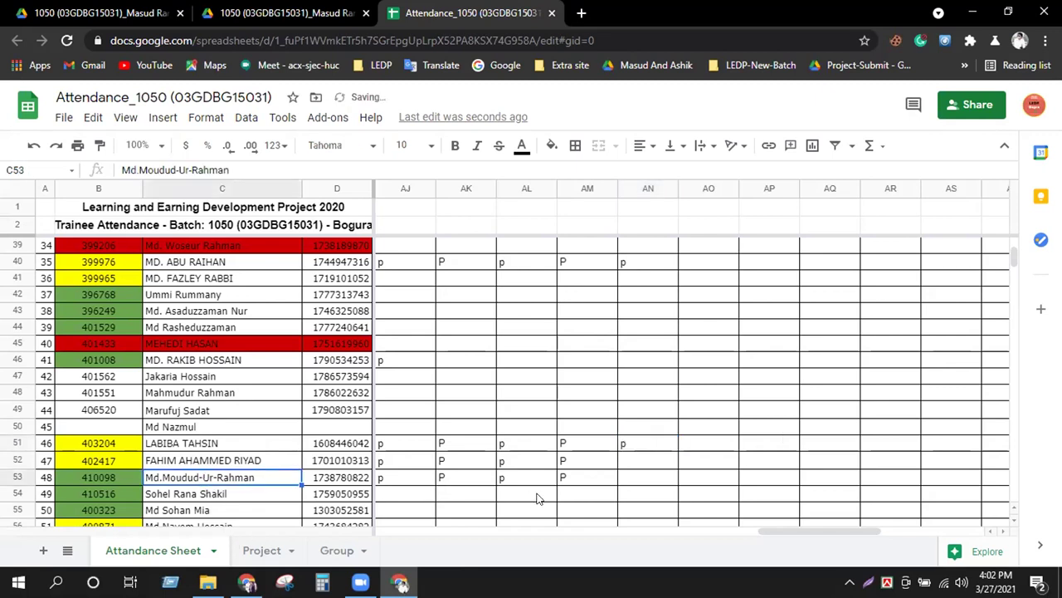
Step: Mark the students with SL 47 and SL 48 present for Day-36 by entering p in cells AN52 and AN53
{"action": "left_click", "coordinate": [624, 463]}
{"action": "type", "text": "p"}
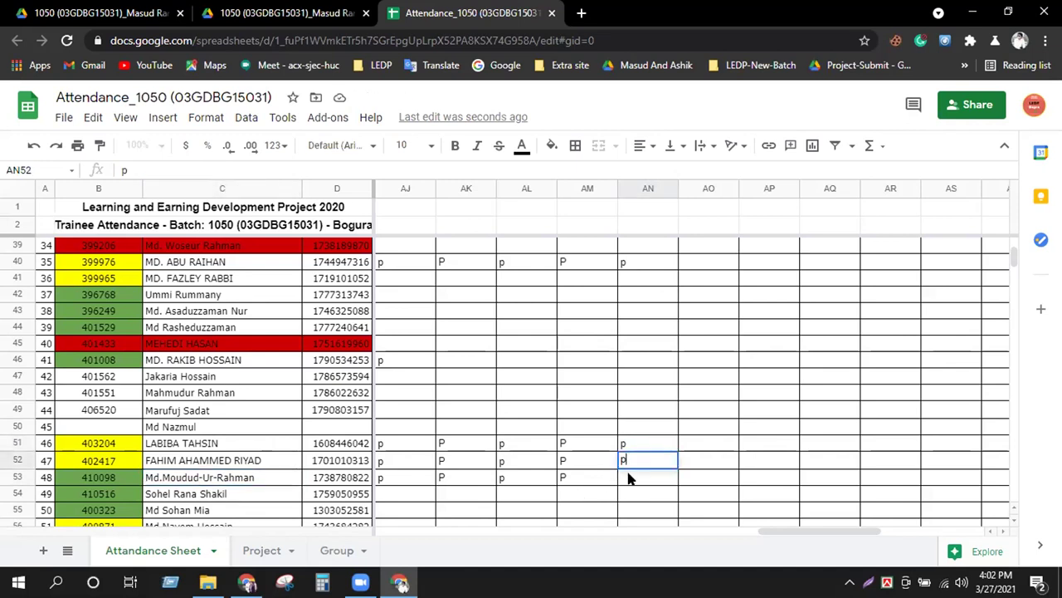
{"action": "left_click", "coordinate": [628, 479]}
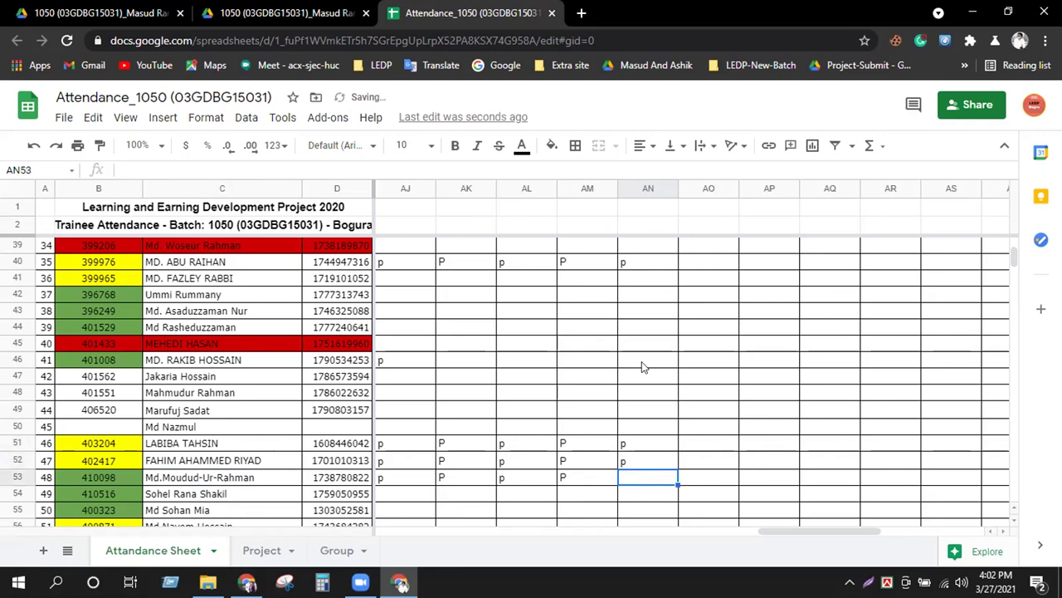
{"action": "scroll", "coordinate": [641, 367], "scroll_direction": "down", "scroll_amount": 1}
{"action": "type", "text": "p"}
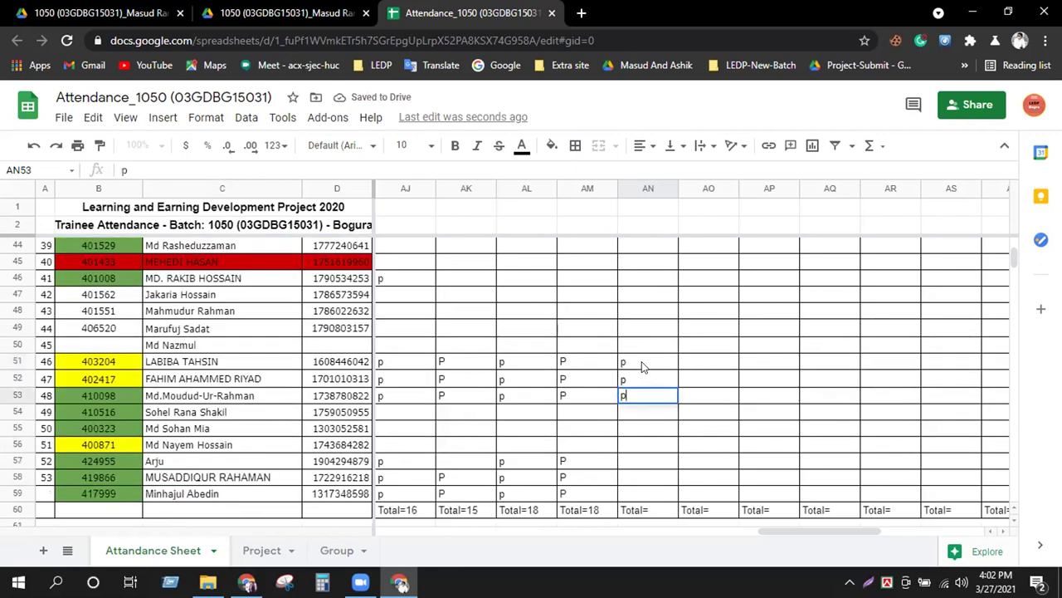
{"action": "left_click", "coordinate": [638, 404]}
Step: Record the student with SL 49 as present for Day-36 with p in cell AN54
{"action": "left_click", "coordinate": [638, 412]}
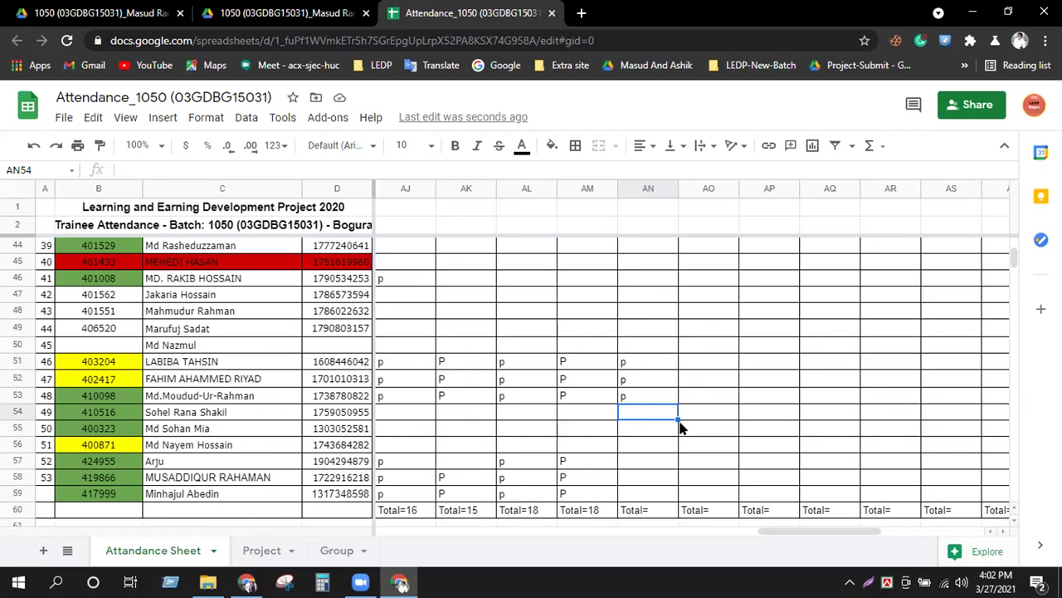
{"action": "type", "text": "p"}
{"action": "left_click", "coordinate": [641, 430]}
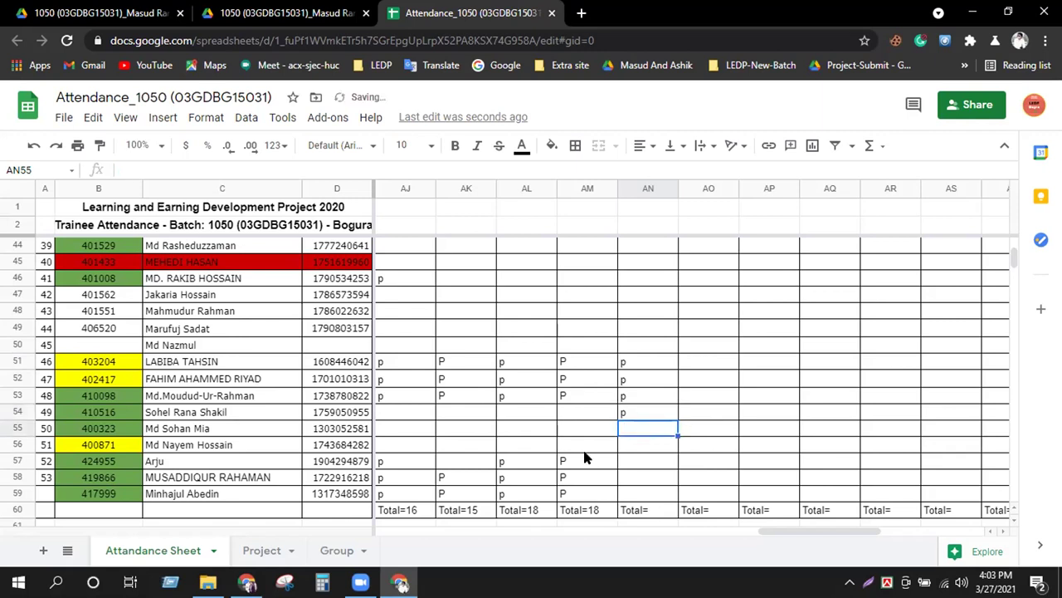
Step: Enter p in cells AN57, AN58 and AN59 to mark SL 52, SL 53 and the last listed student present
{"action": "left_click", "coordinate": [634, 459]}
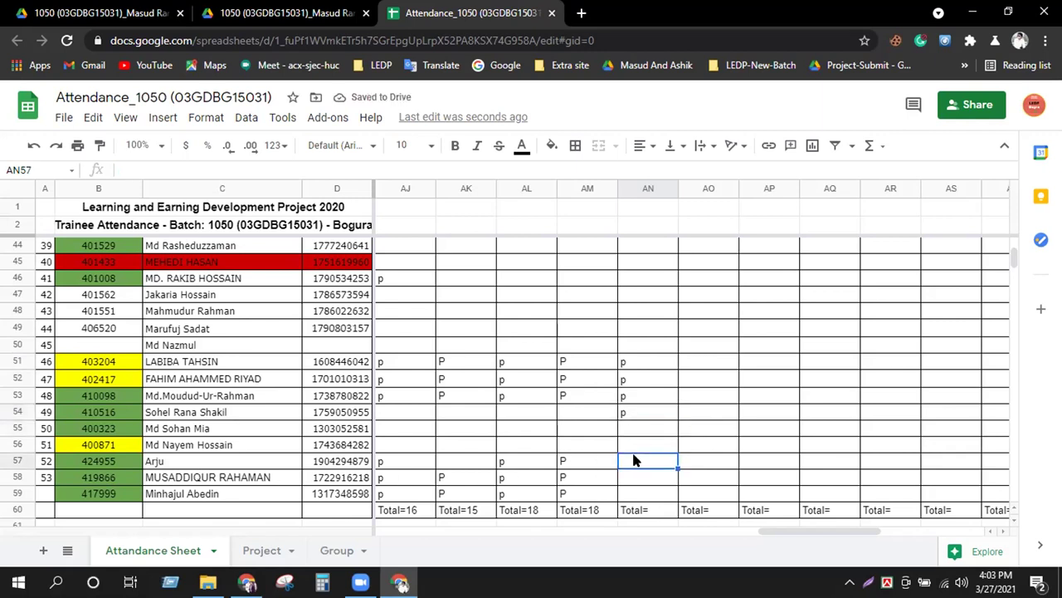
{"action": "type", "text": "p"}
{"action": "left_click", "coordinate": [640, 482]}
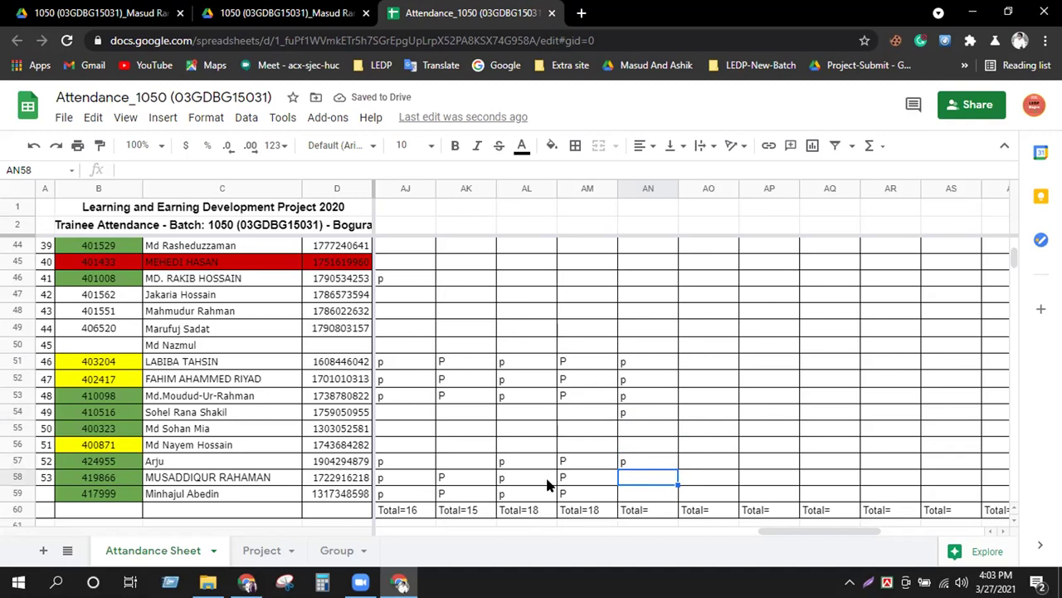
{"action": "type", "text": "p"}
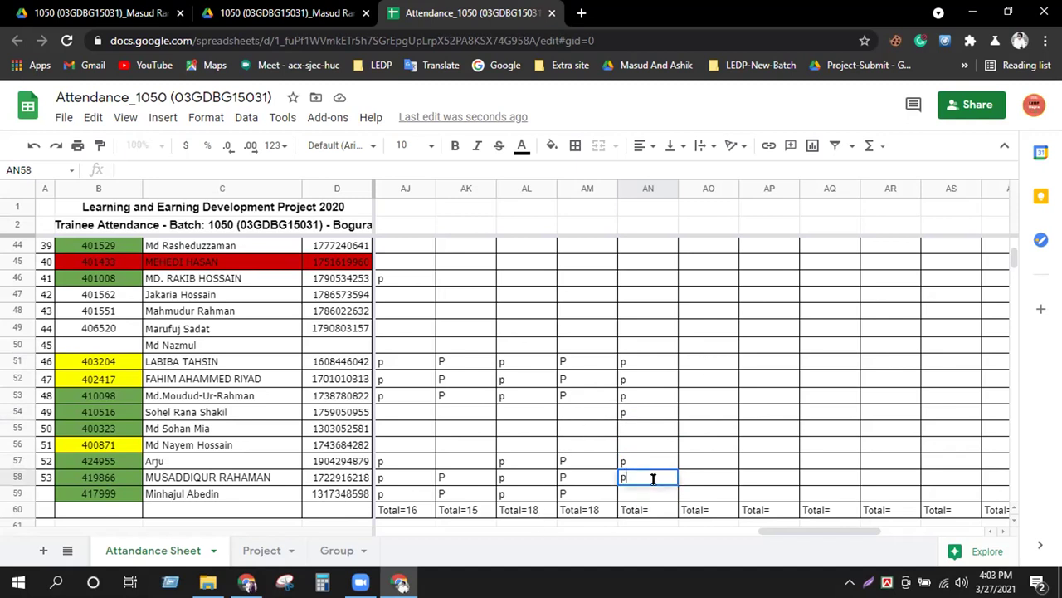
{"action": "key", "text": "ctrl+Return"}
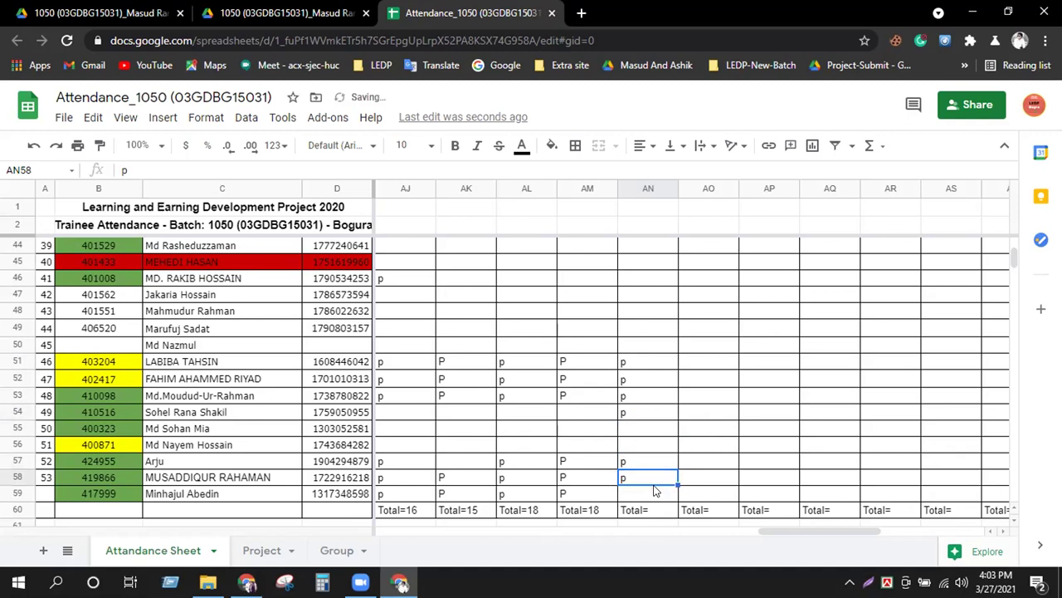
{"action": "left_click", "coordinate": [656, 497]}
{"action": "type", "text": "p"}
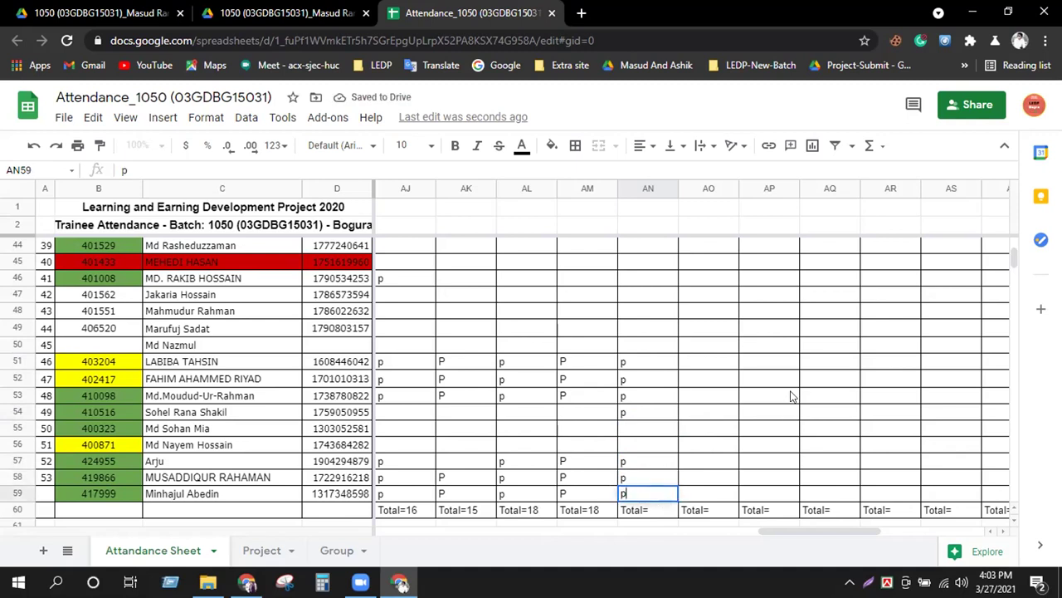
{"action": "left_click", "coordinate": [653, 348]}
Step: Review the Day-36 attendance marks in column AN across the whole student list
{"action": "scroll", "coordinate": [653, 351], "scroll_direction": "up", "scroll_amount": 1}
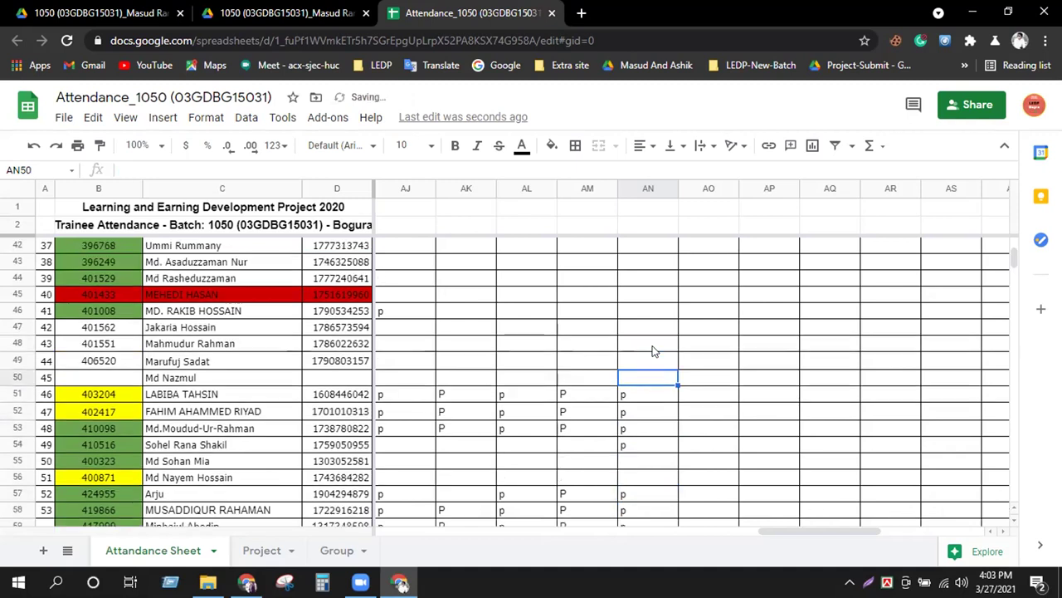
{"action": "scroll", "coordinate": [653, 351], "scroll_direction": "up", "scroll_amount": 7}
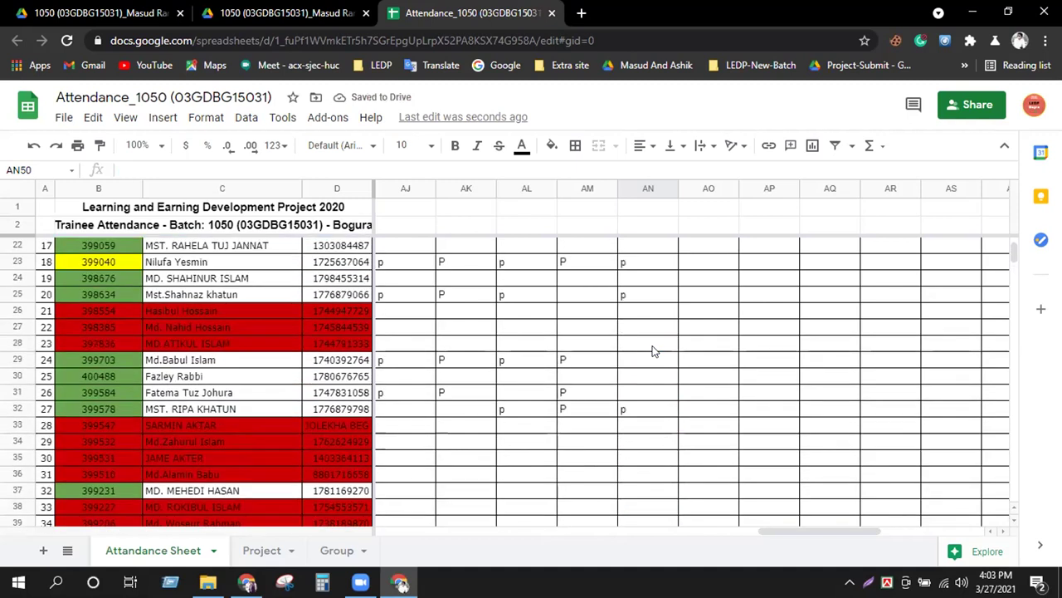
{"action": "scroll", "coordinate": [653, 351], "scroll_direction": "up", "scroll_amount": 4}
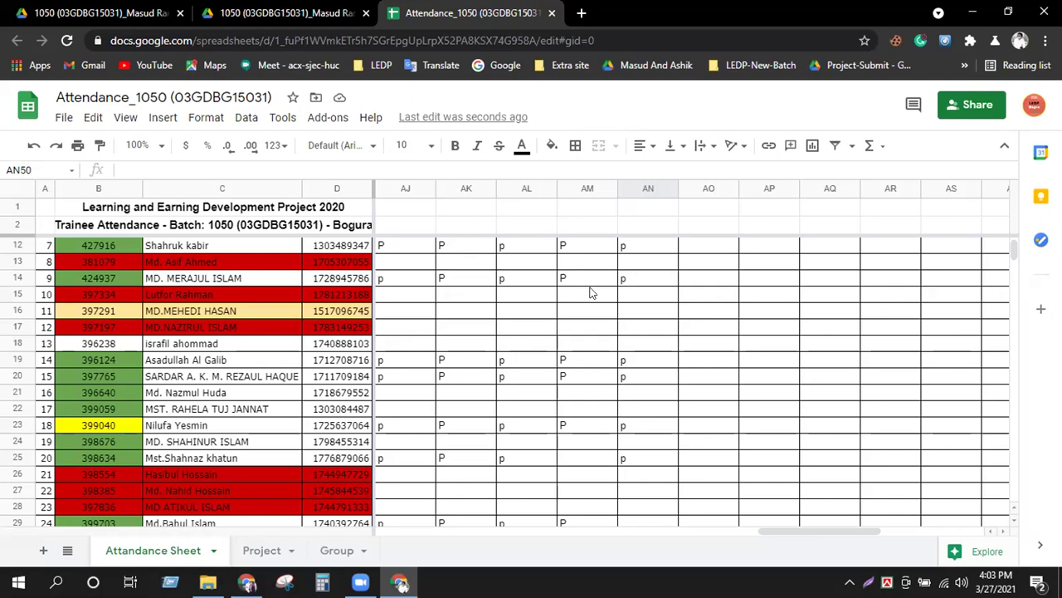
{"action": "scroll", "coordinate": [587, 288], "scroll_direction": "down", "scroll_amount": 8}
{"action": "scroll", "coordinate": [587, 288], "scroll_direction": "down", "scroll_amount": 2}
{"action": "scroll", "coordinate": [661, 330], "scroll_direction": "up", "scroll_amount": 11}
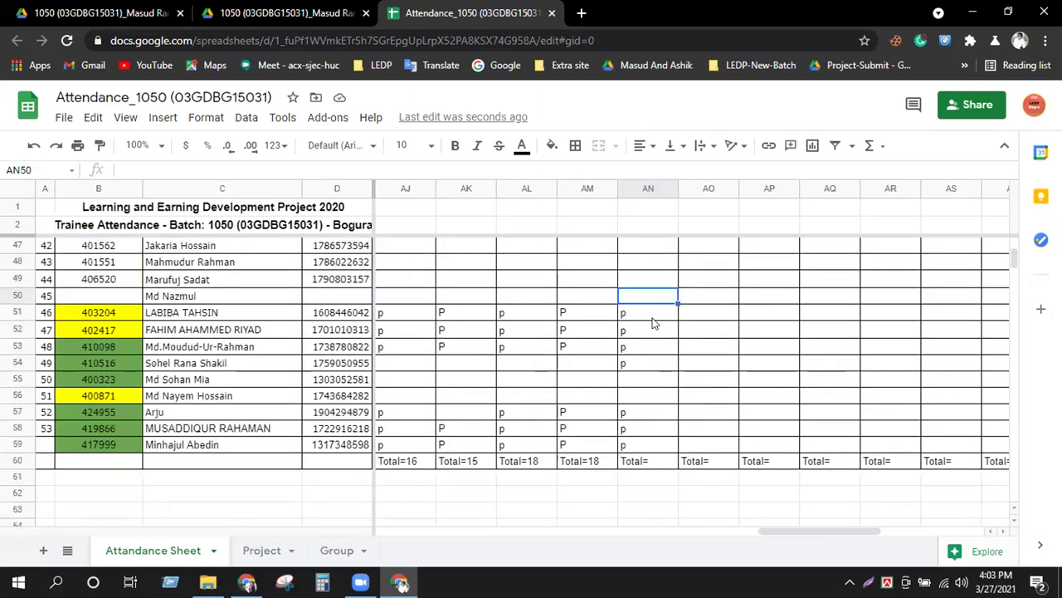
{"action": "scroll", "coordinate": [662, 330], "scroll_direction": "up", "scroll_amount": 2}
{"action": "left_click", "coordinate": [654, 328]}
{"action": "left_click", "coordinate": [652, 346]}
{"action": "left_click", "coordinate": [642, 383]}
{"action": "key", "text": "Down"}
{"action": "key", "text": "Down"}
{"action": "key", "text": "Down"}
{"action": "scroll", "coordinate": [691, 345], "scroll_direction": "down", "scroll_amount": 3}
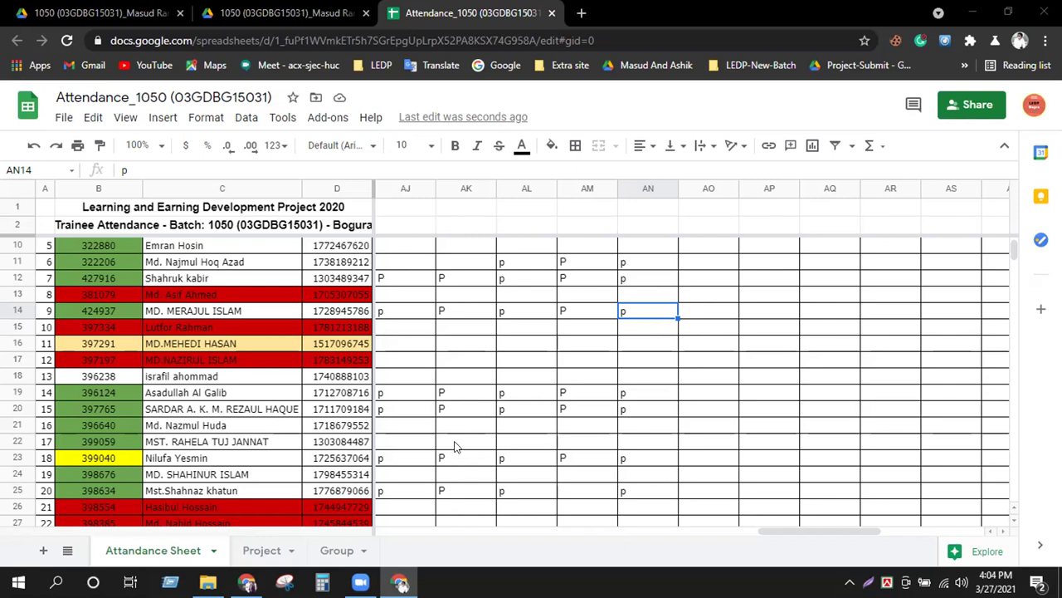
{"action": "scroll", "coordinate": [606, 355], "scroll_direction": "up", "scroll_amount": 1}
{"action": "scroll", "coordinate": [626, 351], "scroll_direction": "down", "scroll_amount": 1}
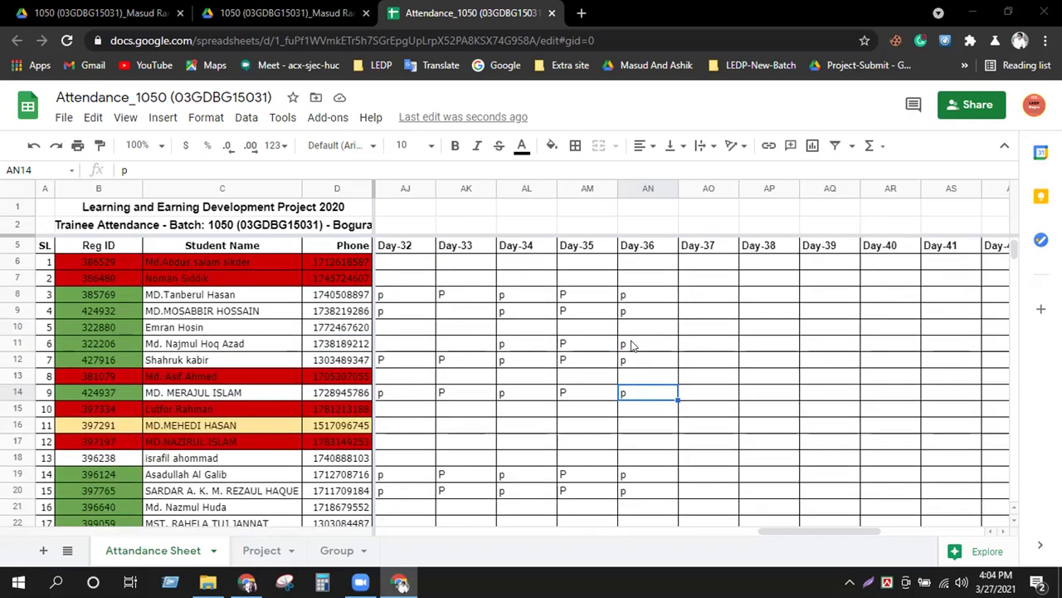
Step: Count the Day-36 present marks in column AN from AN8 down to AN25
{"action": "left_click", "coordinate": [626, 294]}
{"action": "left_click", "coordinate": [628, 311]}
{"action": "left_click", "coordinate": [628, 343]}
{"action": "left_click", "coordinate": [628, 359]}
{"action": "left_click", "coordinate": [636, 394]}
{"action": "scroll", "coordinate": [635, 394], "scroll_direction": "down", "scroll_amount": 3}
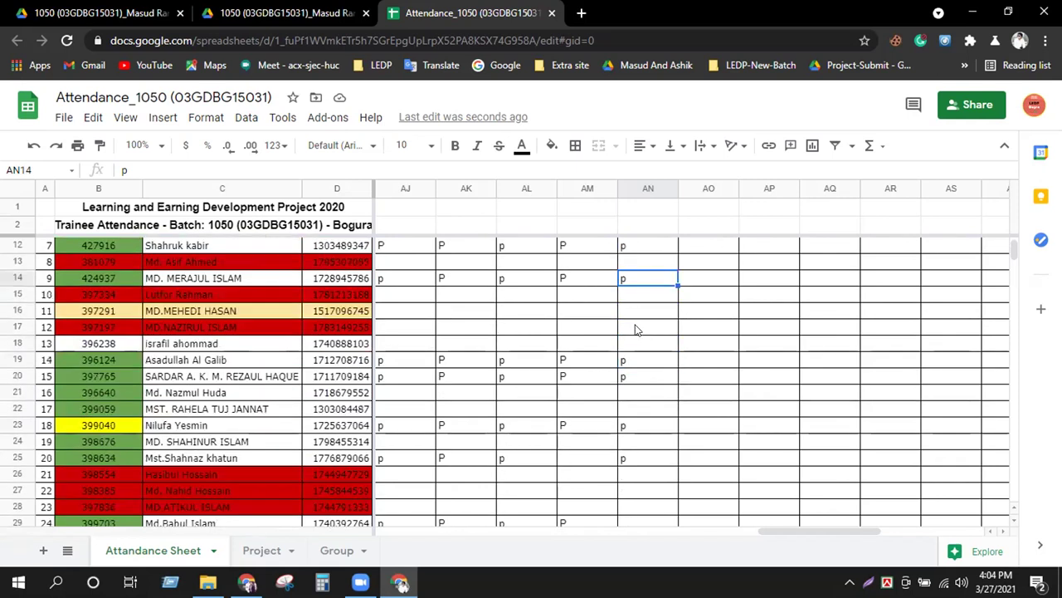
{"action": "left_click", "coordinate": [654, 363]}
{"action": "left_click", "coordinate": [642, 380]}
{"action": "scroll", "coordinate": [642, 379], "scroll_direction": "down", "scroll_amount": 1}
{"action": "left_click", "coordinate": [651, 393]}
{"action": "left_click", "coordinate": [632, 427]}
{"action": "scroll", "coordinate": [668, 332], "scroll_direction": "down", "scroll_amount": 4}
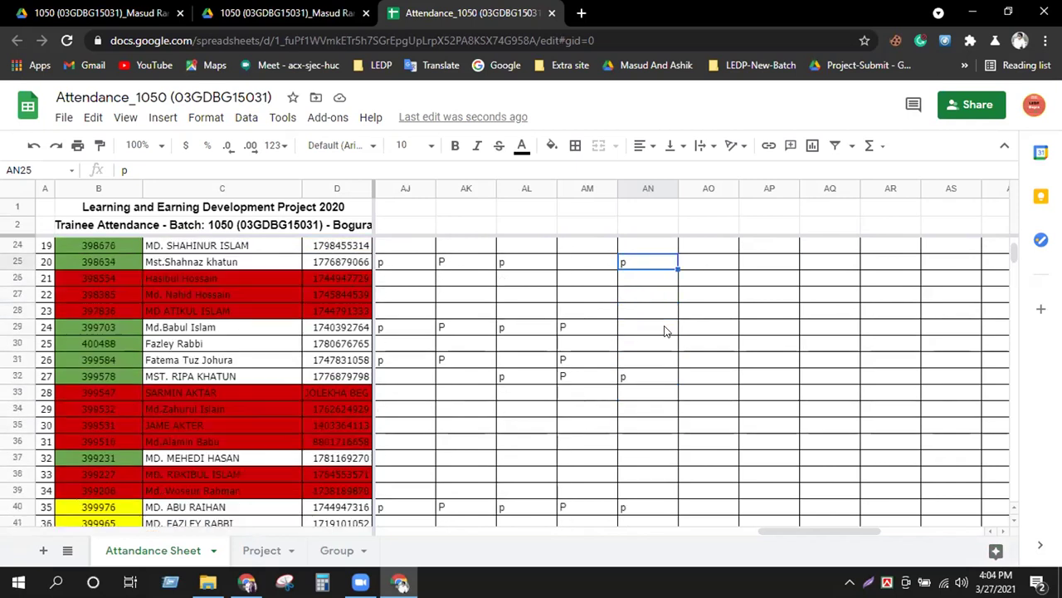
Step: Continue counting the Day-36 present marks in column AN from AN32 down to AN59
{"action": "left_click", "coordinate": [641, 377]}
{"action": "scroll", "coordinate": [628, 391], "scroll_direction": "down", "scroll_amount": 2}
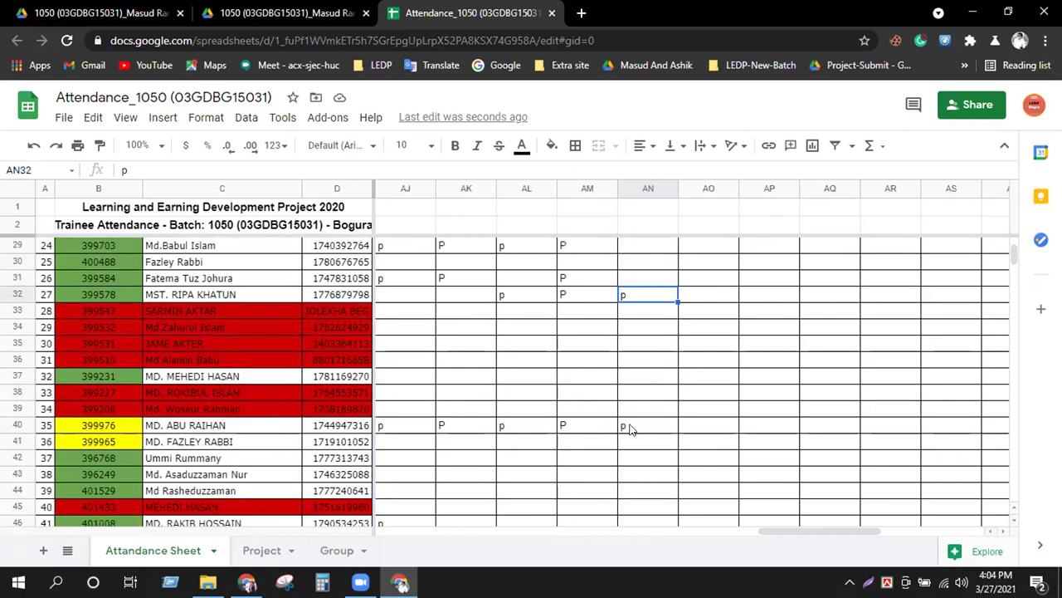
{"action": "left_click", "coordinate": [629, 428]}
{"action": "scroll", "coordinate": [656, 357], "scroll_direction": "down", "scroll_amount": 6}
{"action": "left_click", "coordinate": [656, 357]}
{"action": "left_click", "coordinate": [656, 380]}
{"action": "left_click", "coordinate": [650, 396]}
{"action": "left_click", "coordinate": [647, 410]}
{"action": "left_click", "coordinate": [641, 463]}
{"action": "left_click", "coordinate": [637, 480]}
{"action": "left_click", "coordinate": [636, 495]}
Step: Complete the Day-36 total in cell AN60 as Total=18 and return to the Drive folder containing the attendance file
{"action": "left_click", "coordinate": [661, 510]}
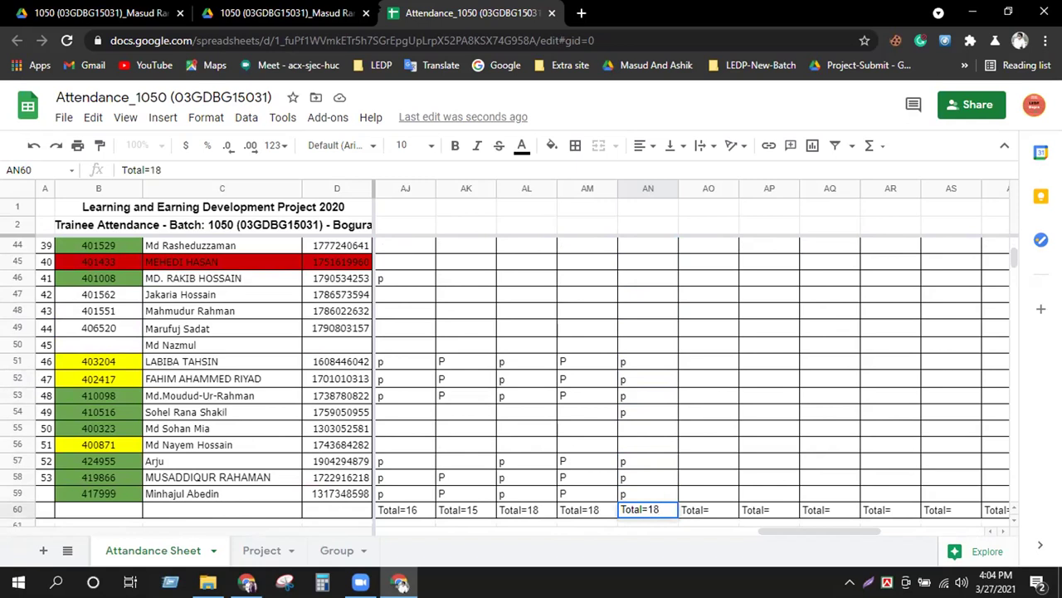
{"action": "key", "text": "ctrl+shift+Tab"}
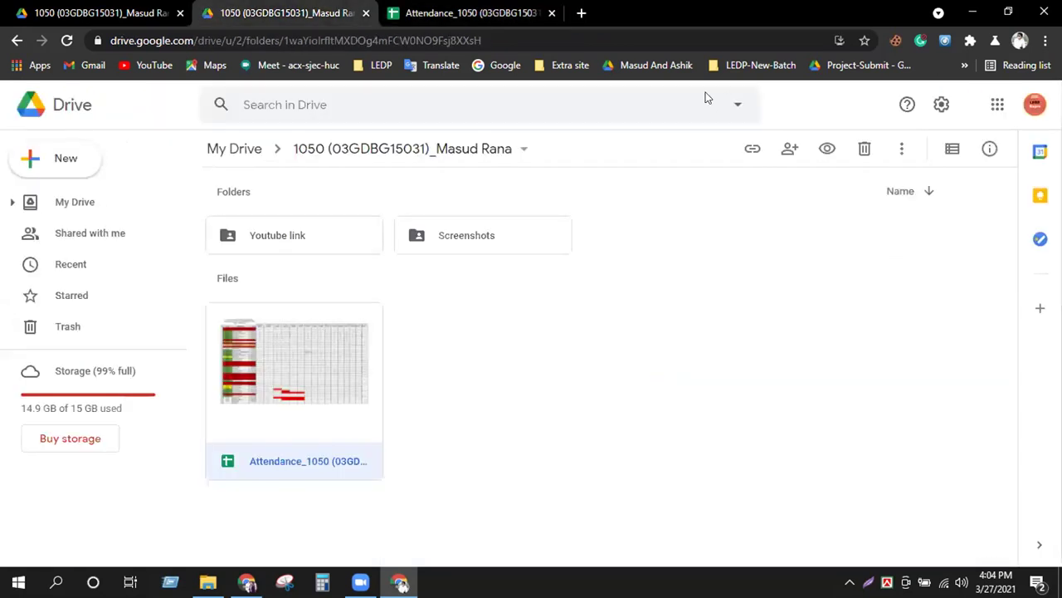